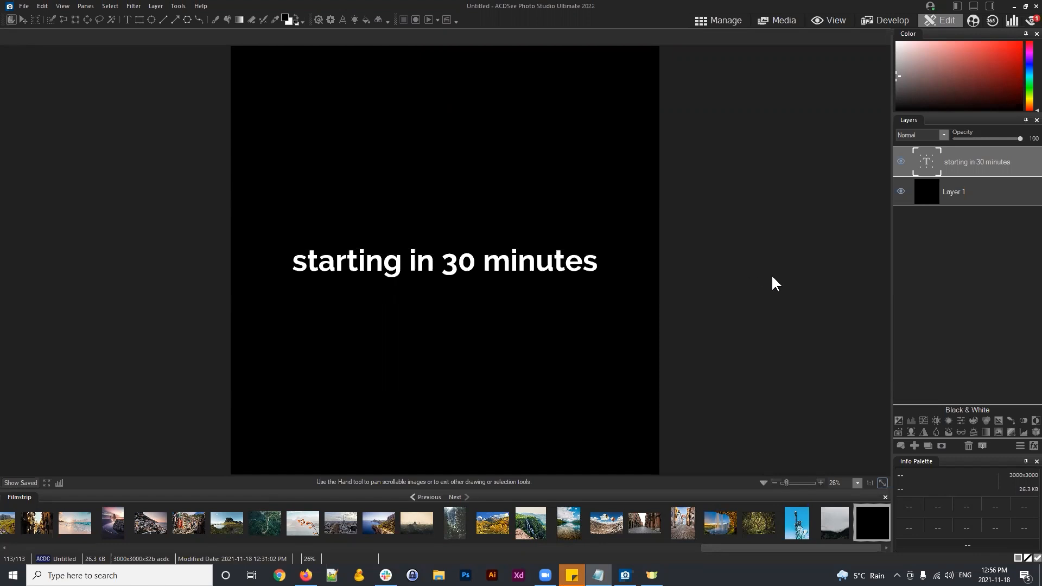
pyautogui.click(947, 271)
pyautogui.click(663, 235)
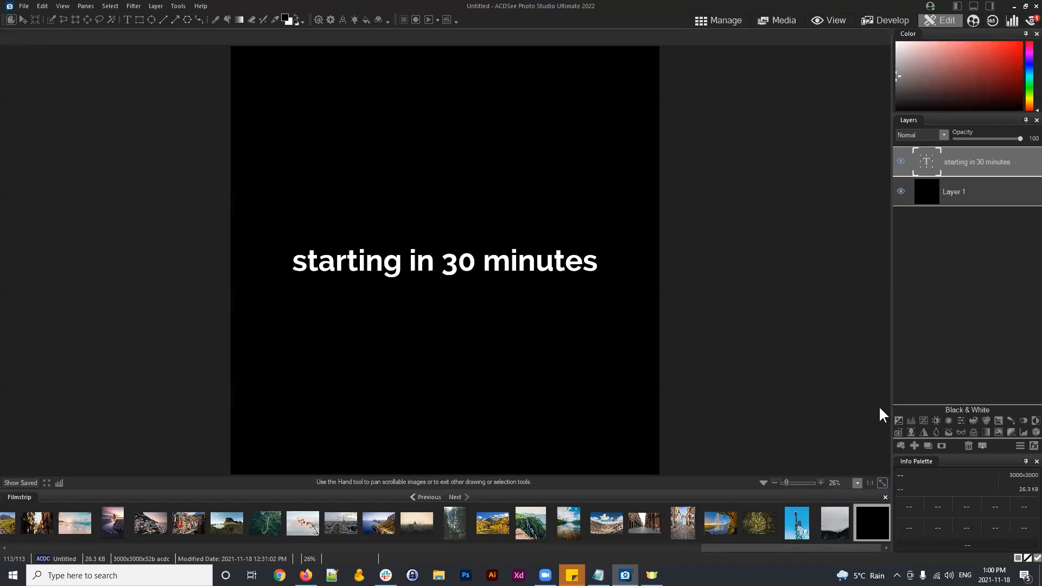
pyautogui.click(971, 255)
pyautogui.moveTo(891, 242)
pyautogui.mouseDown()
pyautogui.moveTo(908, 242)
pyautogui.moveTo(890, 235)
pyautogui.mouseUp()
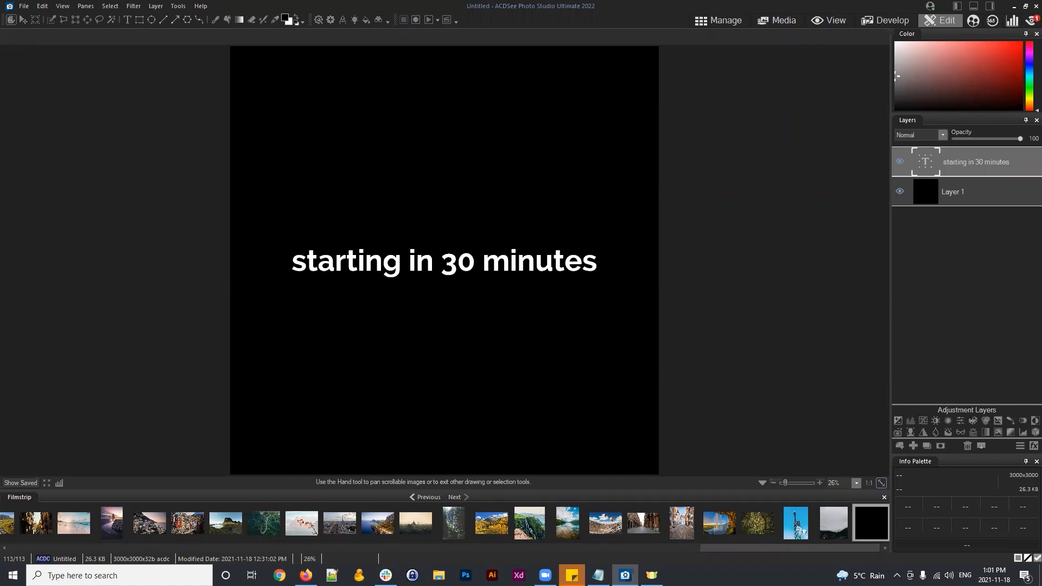
pyautogui.hotkey('alt', 'Tab')
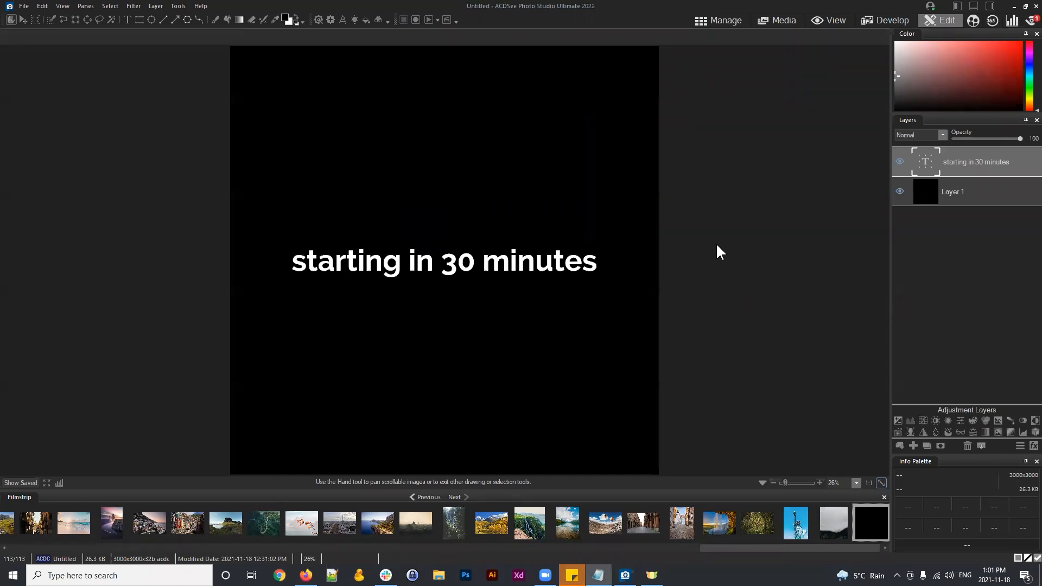
# Leave the image editor for Manage mode and discard the changes to the untitled image
pyautogui.click(718, 20)
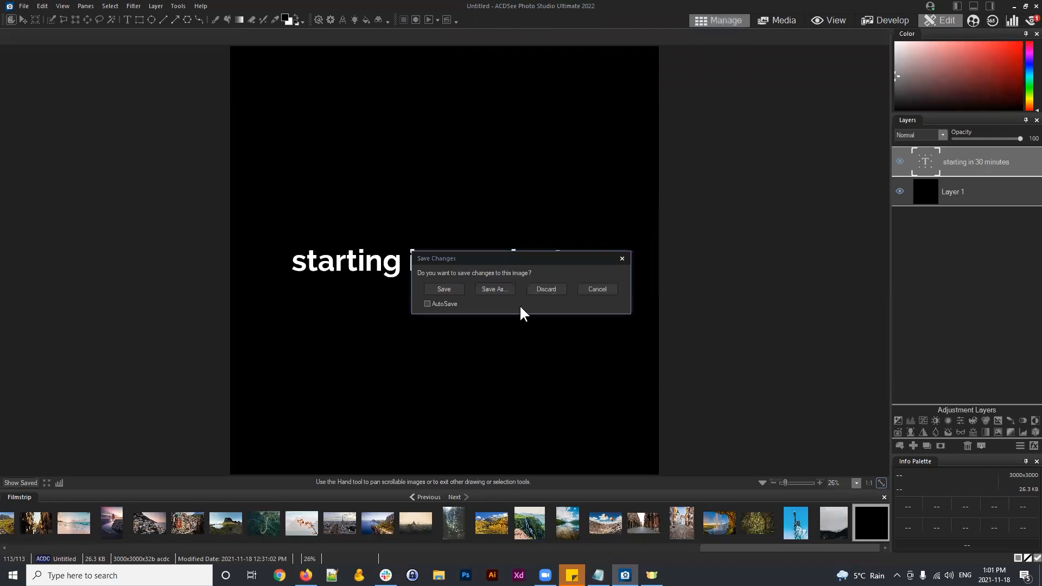
pyautogui.moveTo(527, 253); pyautogui.dragTo(665, 147)
pyautogui.click(687, 182)
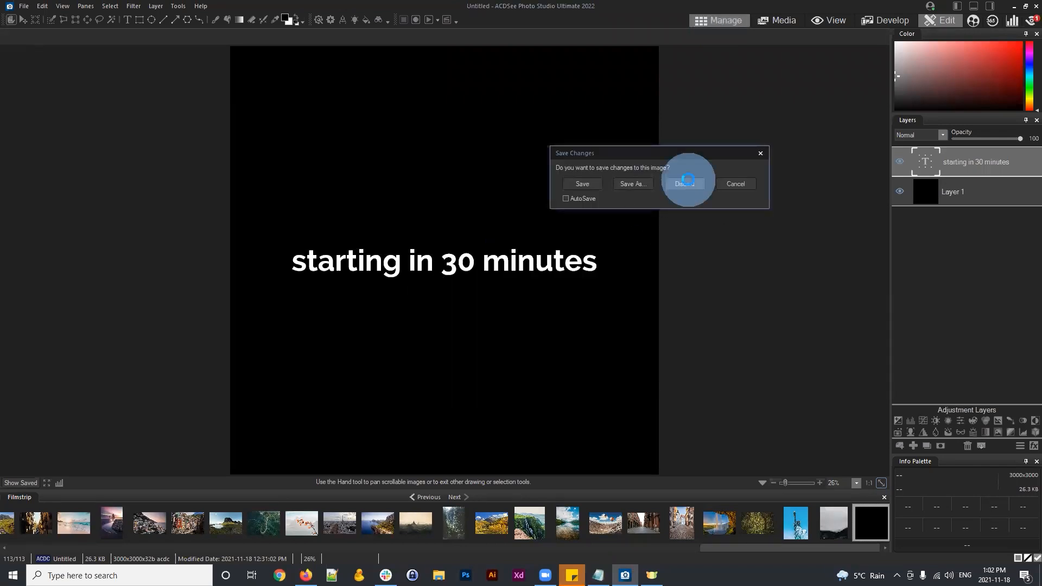
# Browse through the photo thumbnails in the Landscape folder
pyautogui.scroll(6, 671, 261)
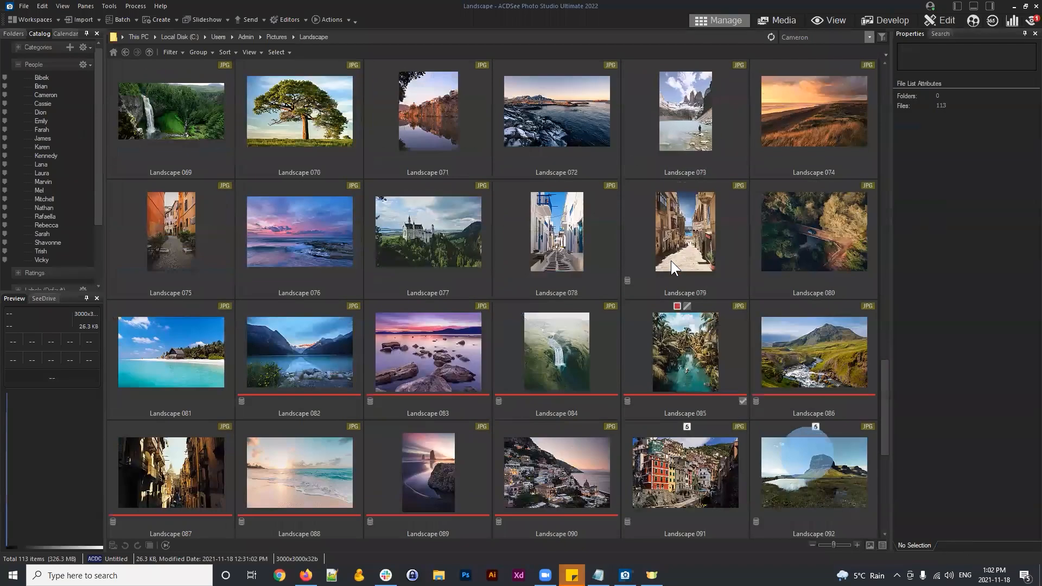
pyautogui.scroll(6, 681, 244)
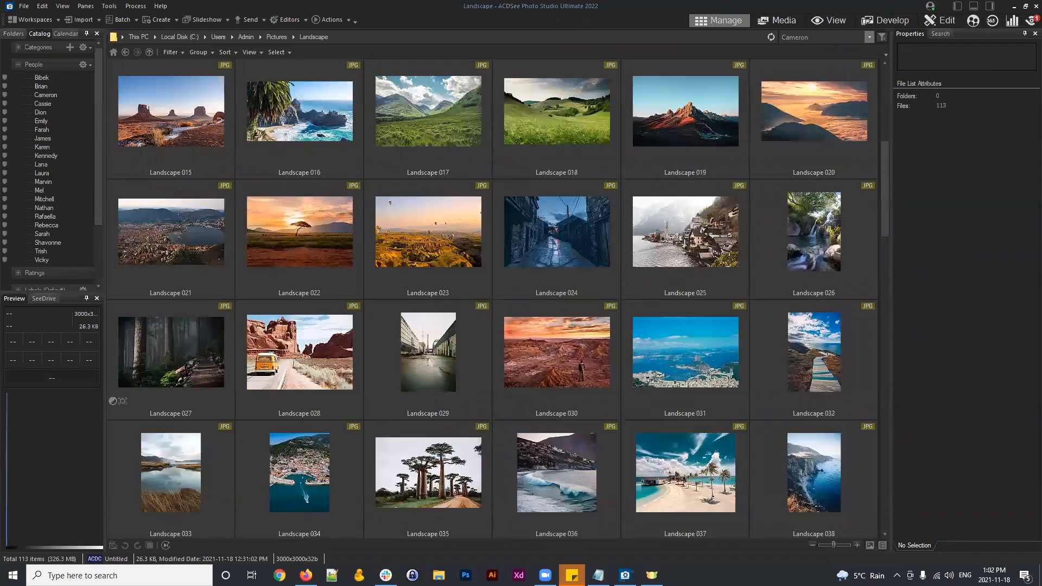
pyautogui.scroll(-7, 763, 191)
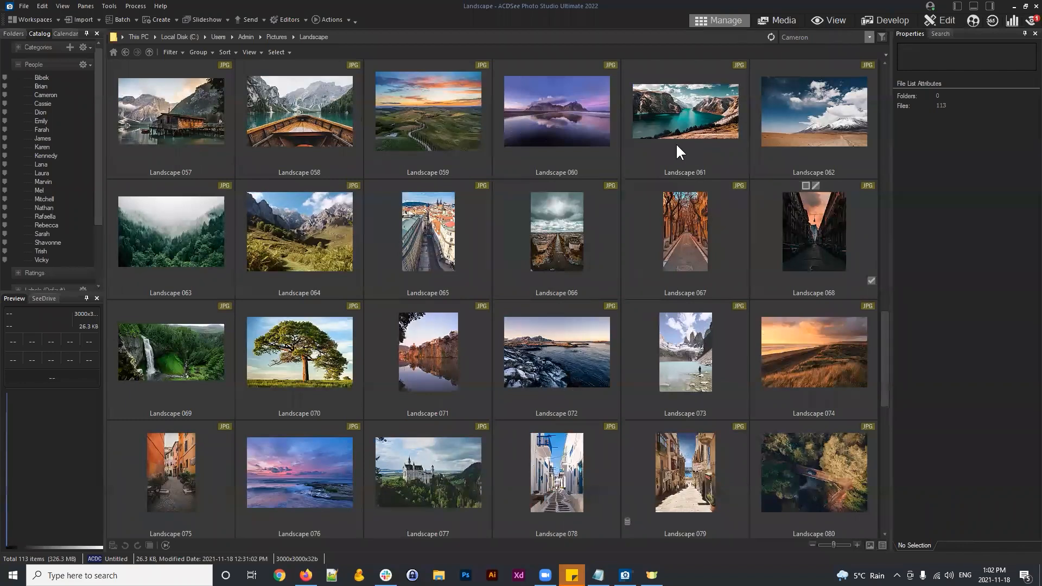
pyautogui.scroll(1, 780, 209)
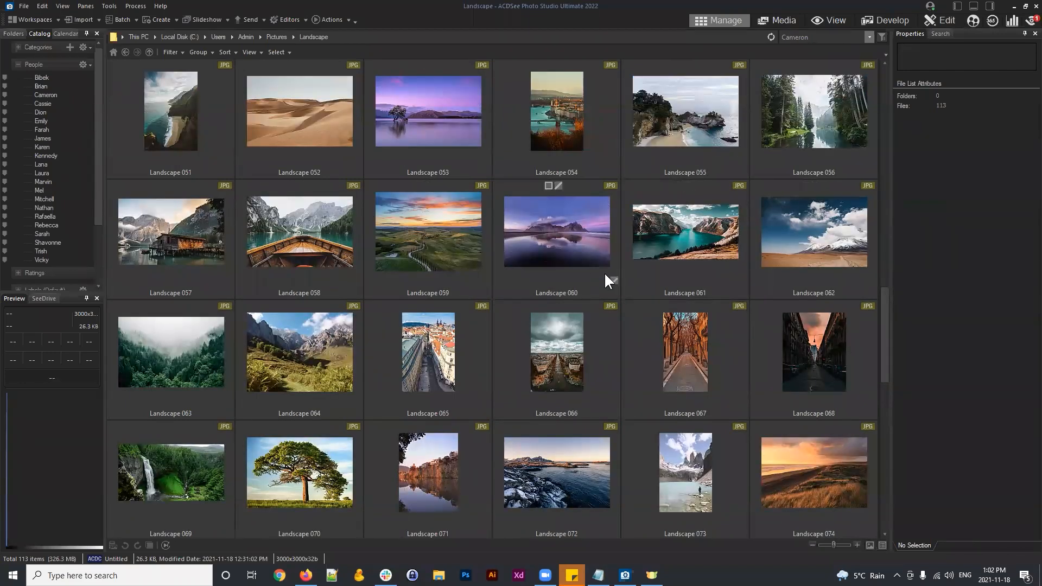
pyautogui.scroll(1, 605, 272)
pyautogui.scroll(1, 607, 273)
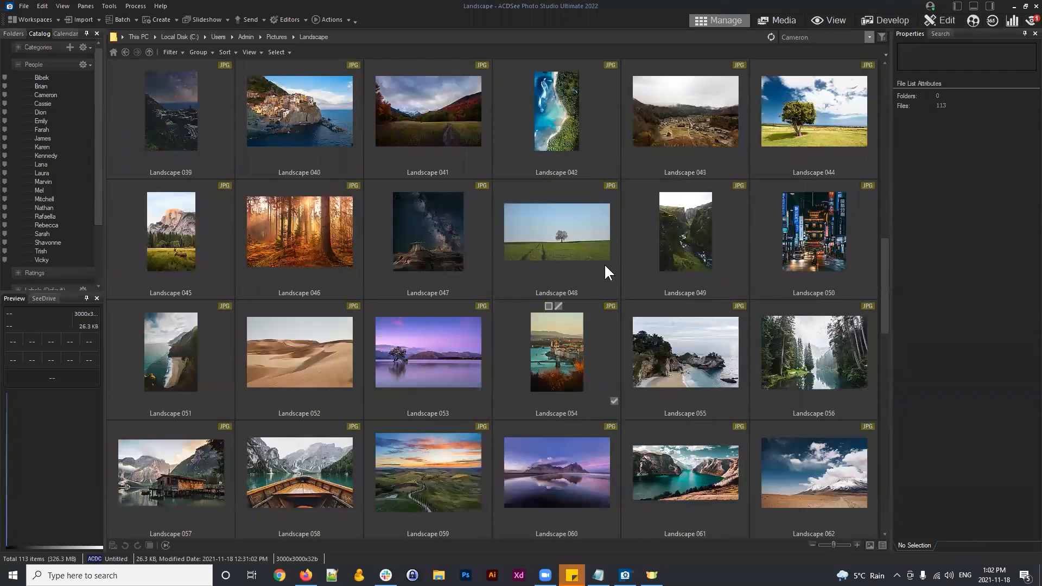
pyautogui.scroll(2, 605, 263)
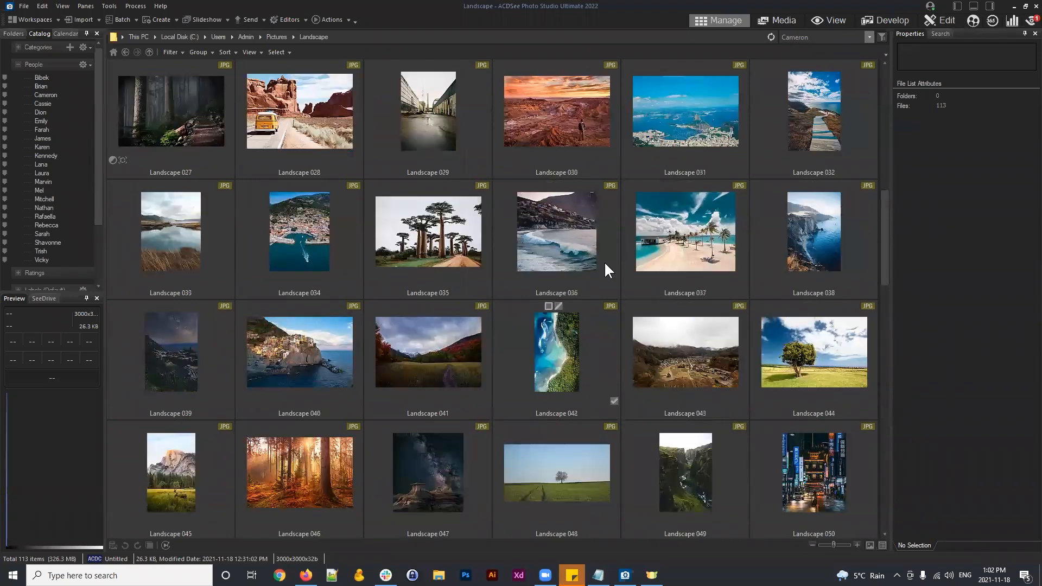
pyautogui.scroll(-6, 605, 262)
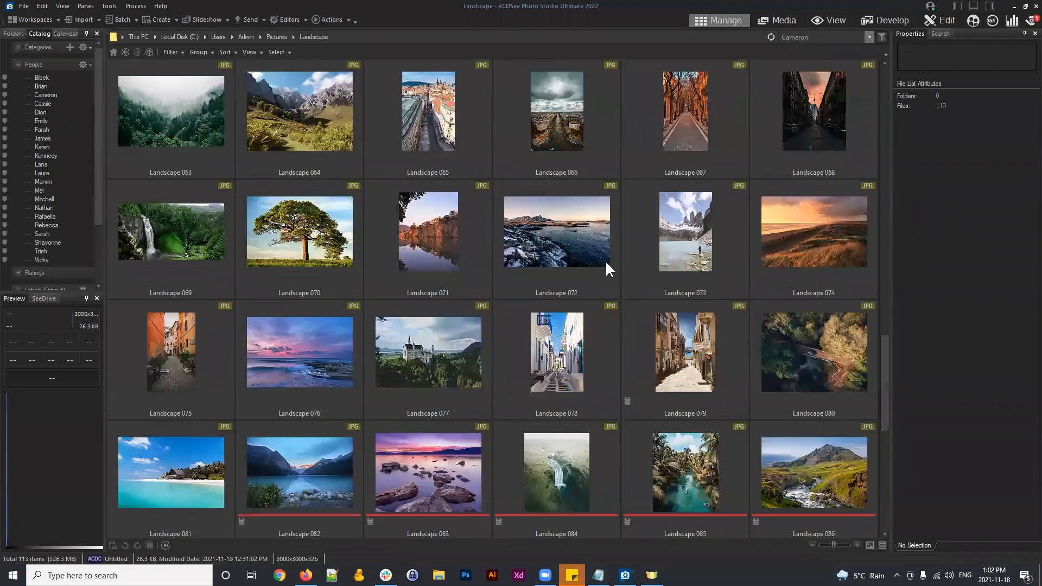
pyautogui.scroll(-4, 607, 263)
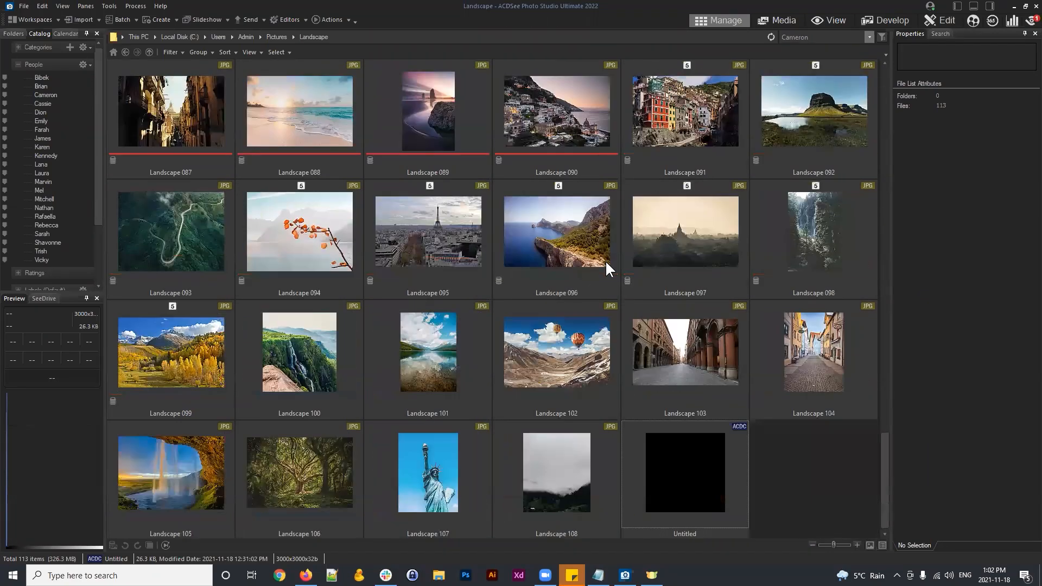
pyautogui.scroll(10, 608, 260)
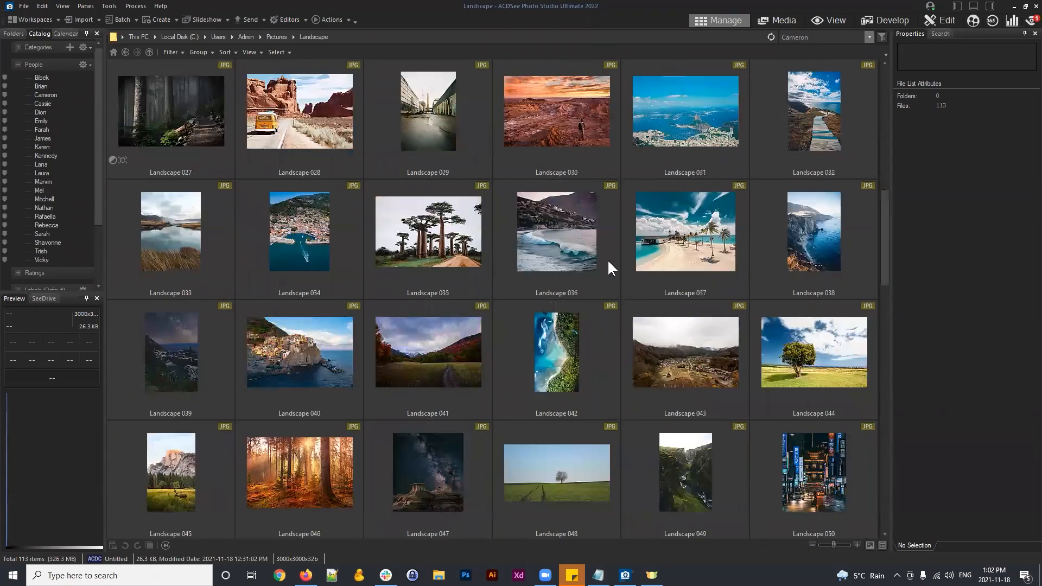
pyautogui.scroll(5, 609, 261)
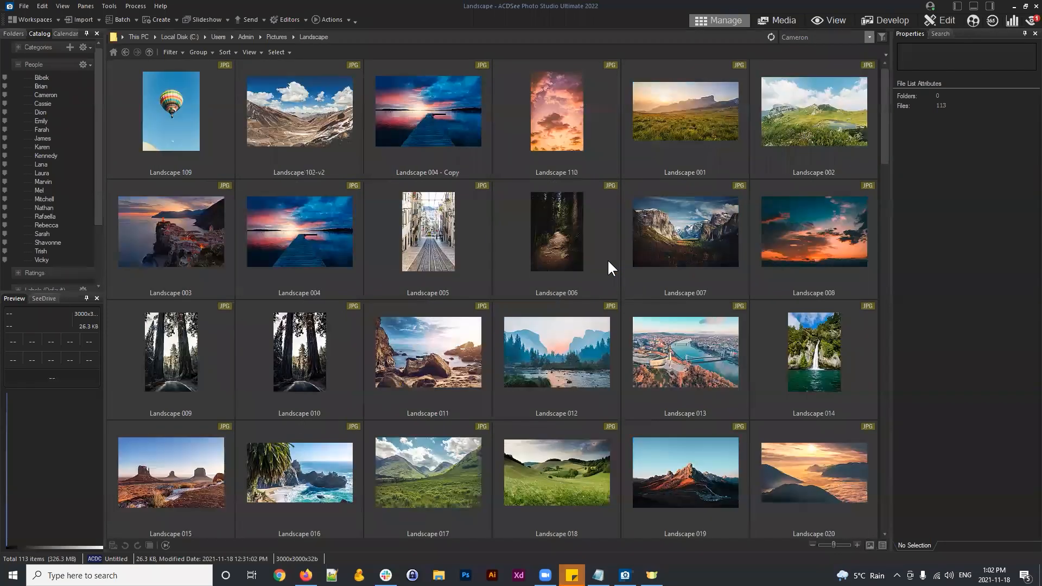
pyautogui.scroll(-4, 607, 259)
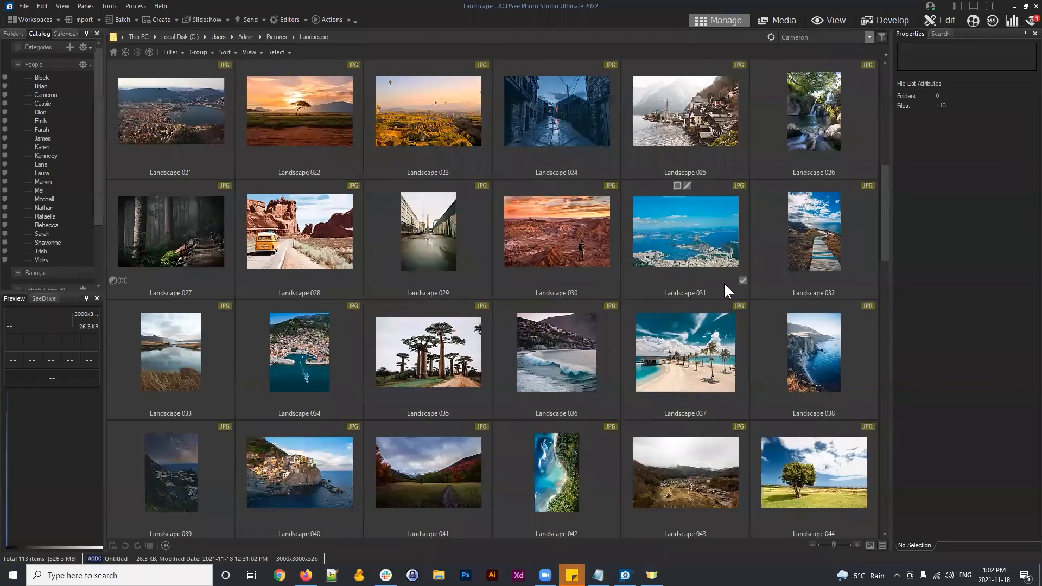
# Select the Landscape 024 photo of the dark cobbled street
pyautogui.click(594, 106)
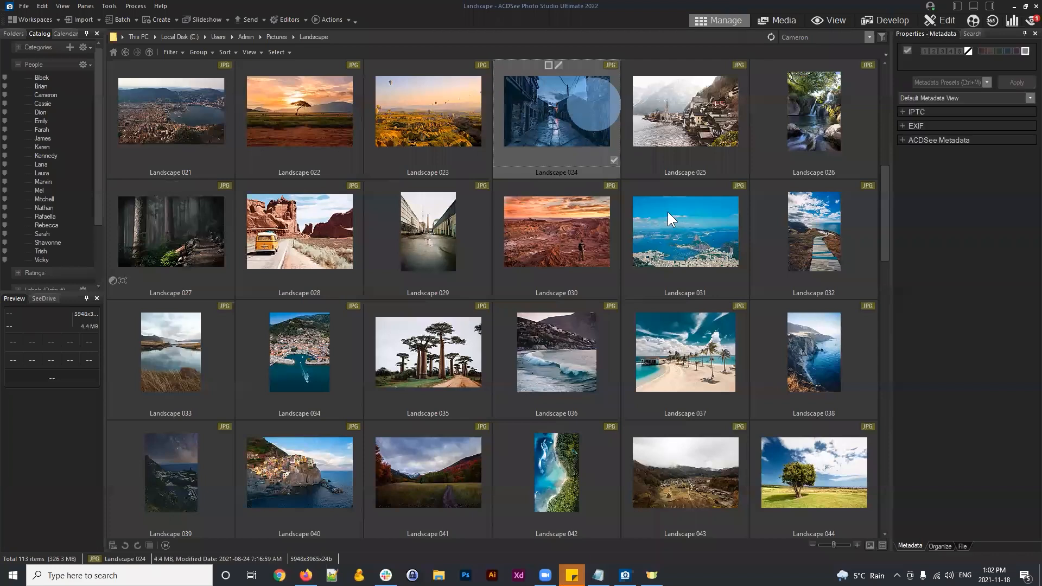
pyautogui.scroll(1, 635, 228)
pyautogui.scroll(1, 641, 295)
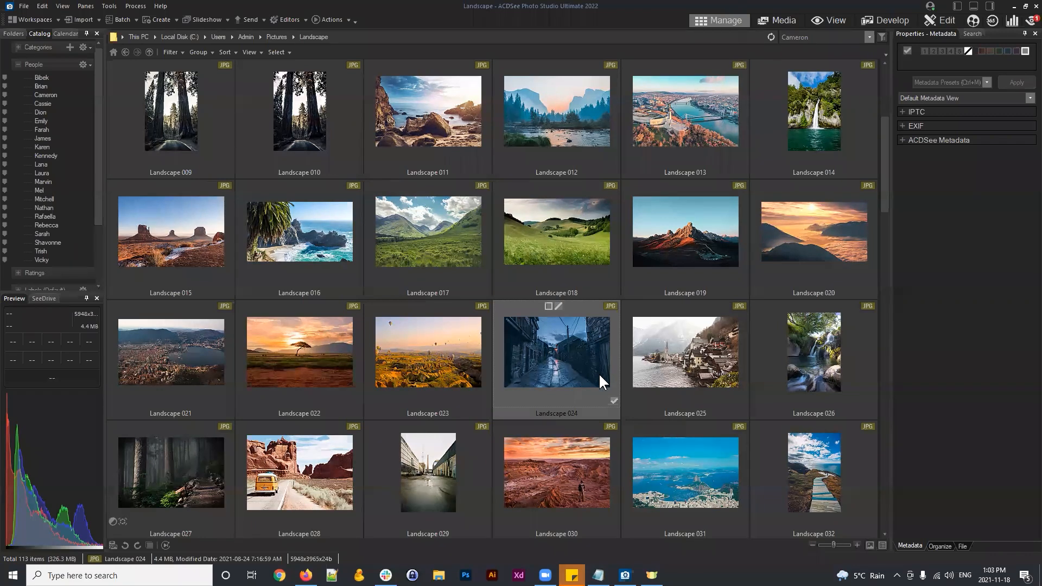
# Open the Actions Browser for the selected photo and move its window off the photo's thumbnail
pyautogui.click(344, 19)
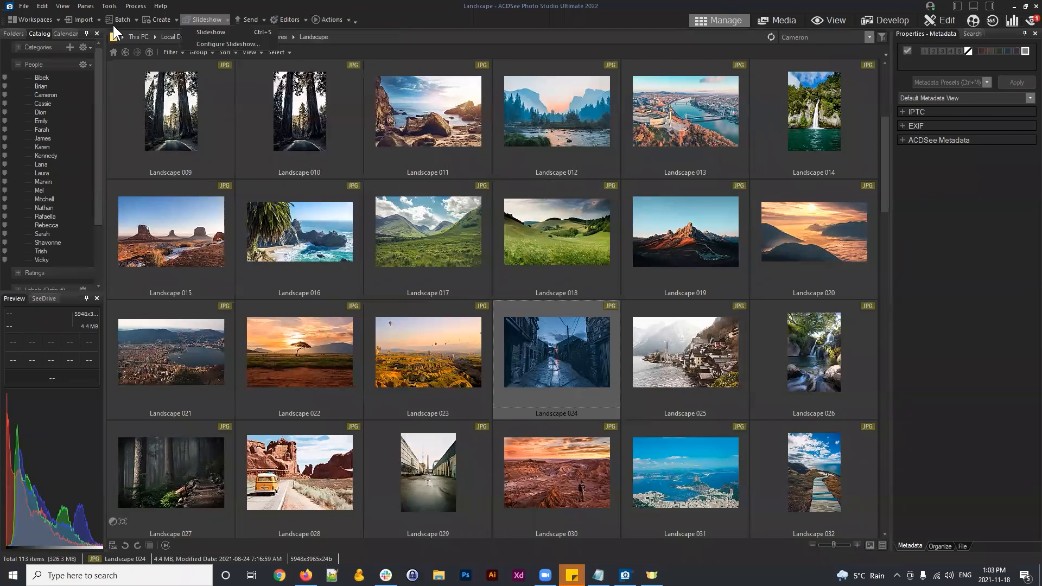
pyautogui.click(42, 18)
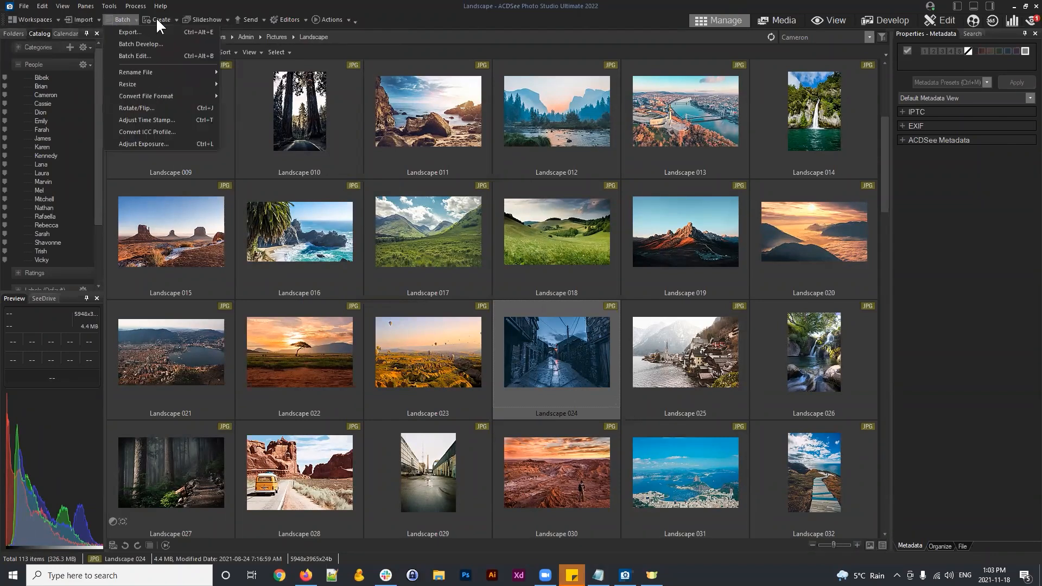
pyautogui.moveTo(214, 17)
pyautogui.moveTo(333, 26)
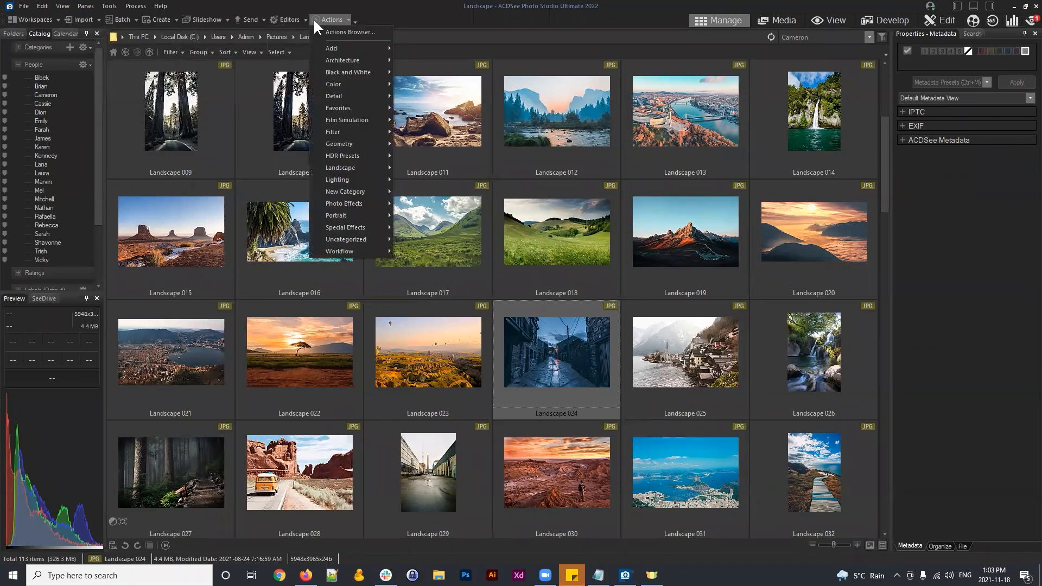
pyautogui.click(346, 32)
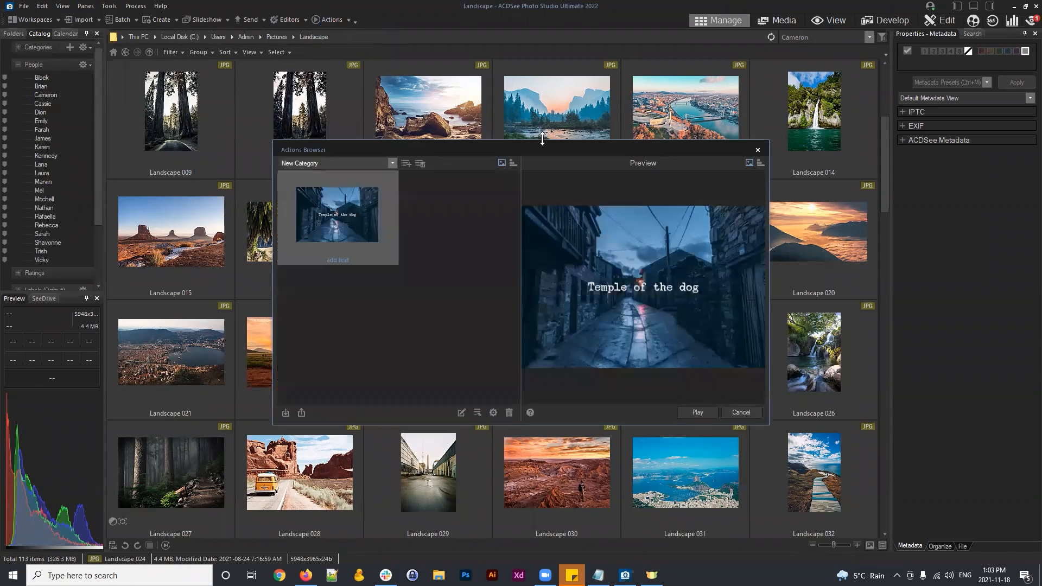
pyautogui.moveTo(537, 150); pyautogui.dragTo(367, 42)
# Show the Detail category of actions and reposition the Actions Browser above the selected photo
pyautogui.click(217, 55)
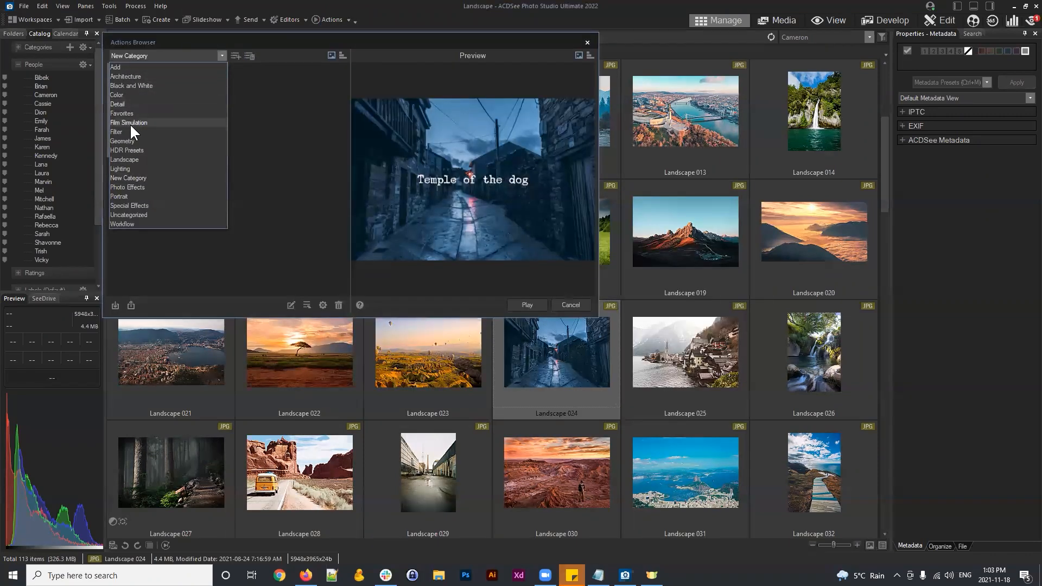
pyautogui.click(129, 103)
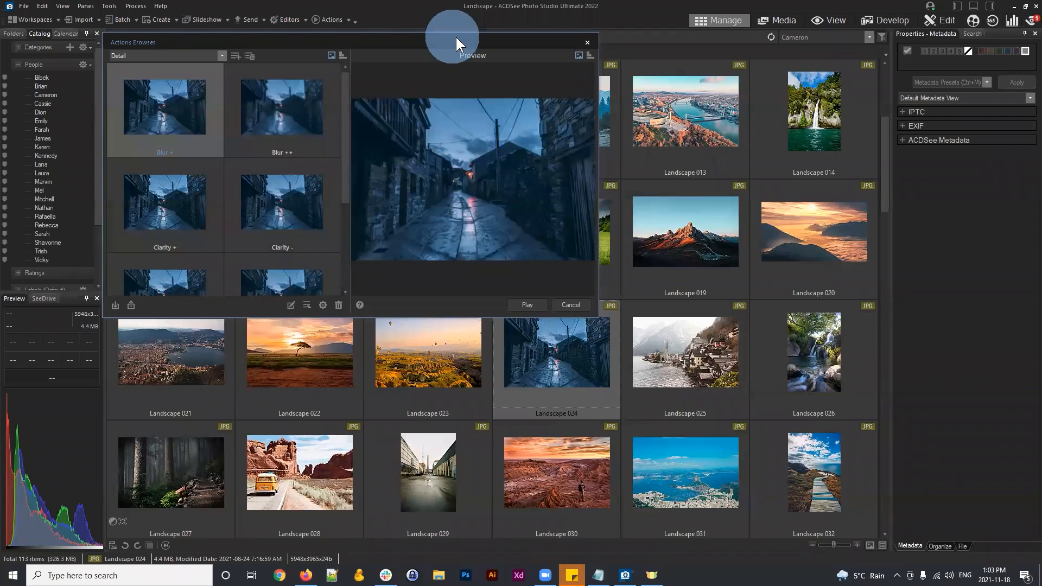
pyautogui.moveTo(454, 35); pyautogui.dragTo(529, 12)
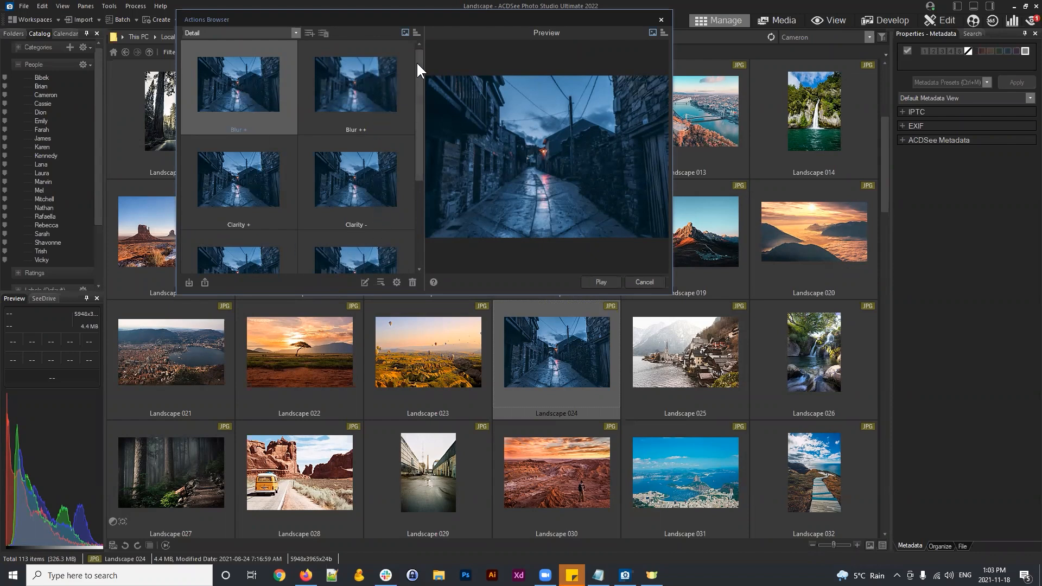
pyautogui.moveTo(419, 54)
pyautogui.mouseDown()
pyautogui.moveTo(418, 152)
pyautogui.moveTo(423, 43)
pyautogui.mouseUp()
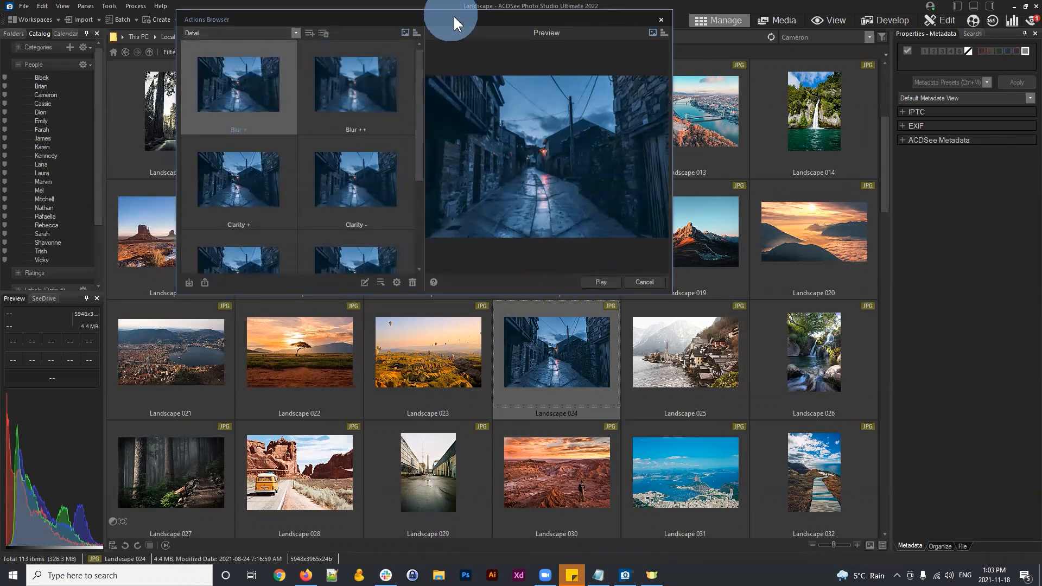
pyautogui.moveTo(454, 14); pyautogui.dragTo(439, 11)
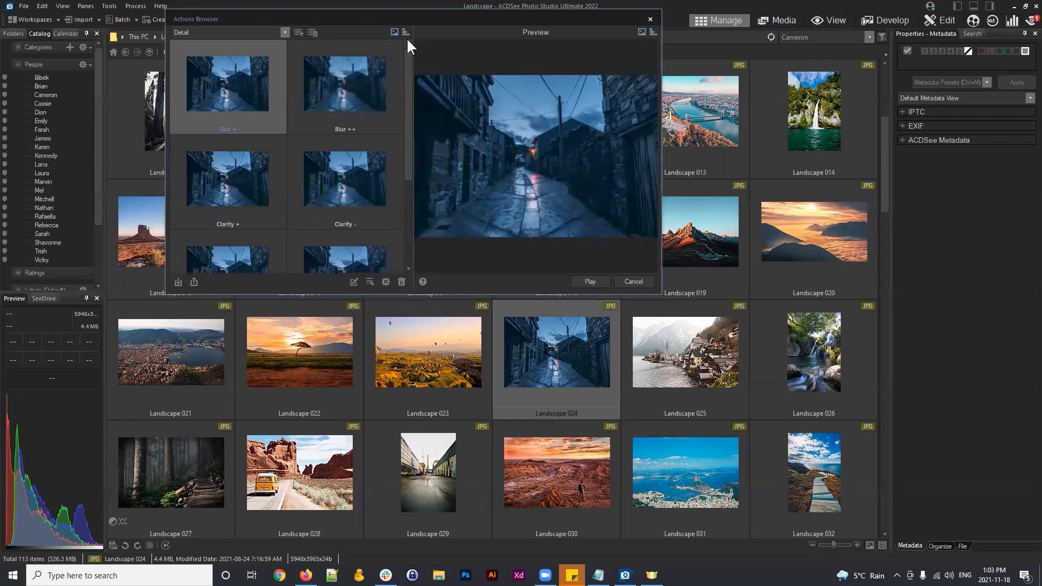
pyautogui.moveTo(405, 15); pyautogui.dragTo(457, 20)
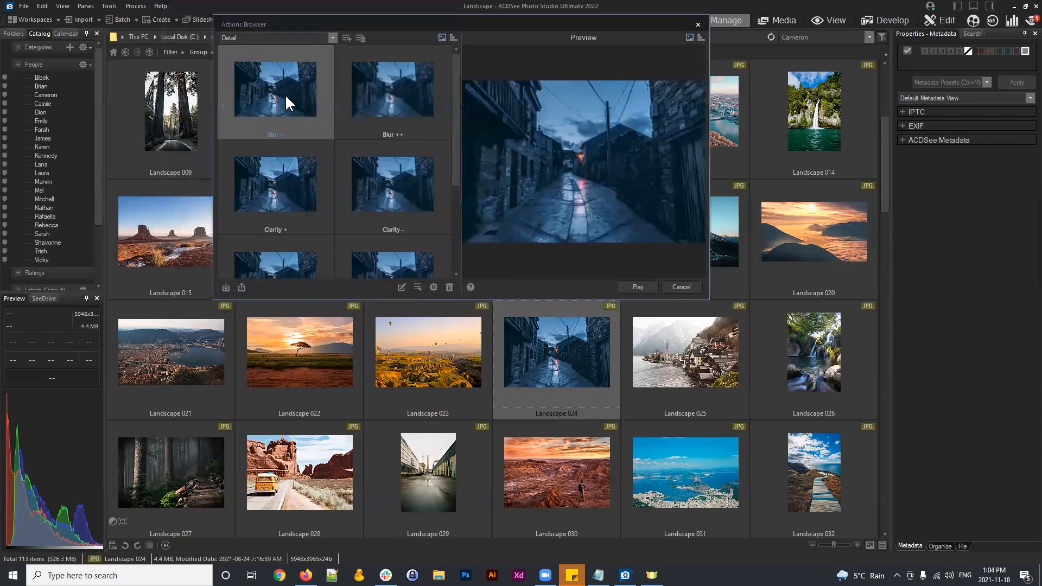
# Preview the Blur ++, Clarity +, Clarity - and Remove Noise ++ actions on the selected photo
pyautogui.click(388, 101)
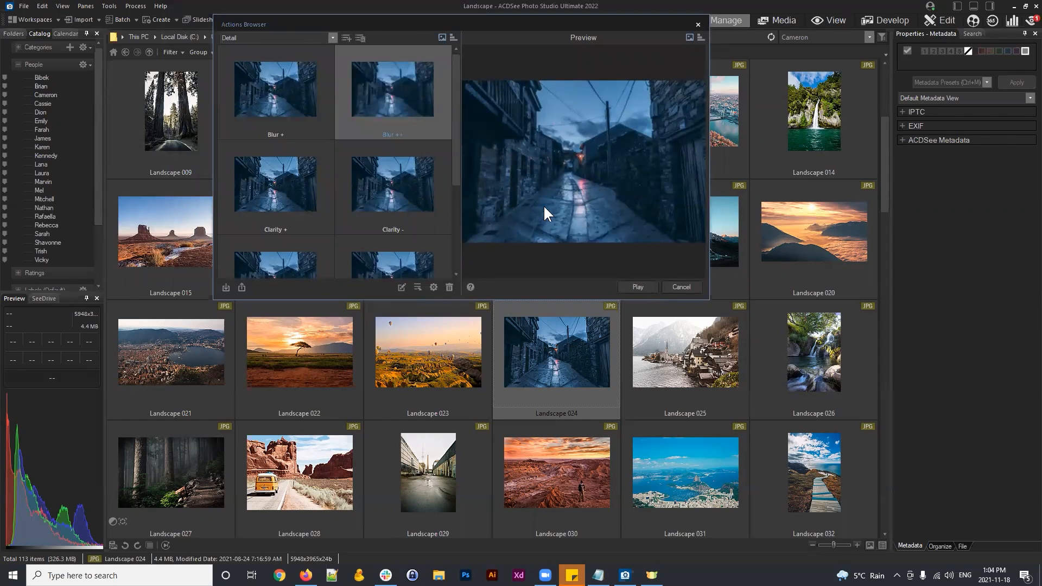
pyautogui.click(276, 194)
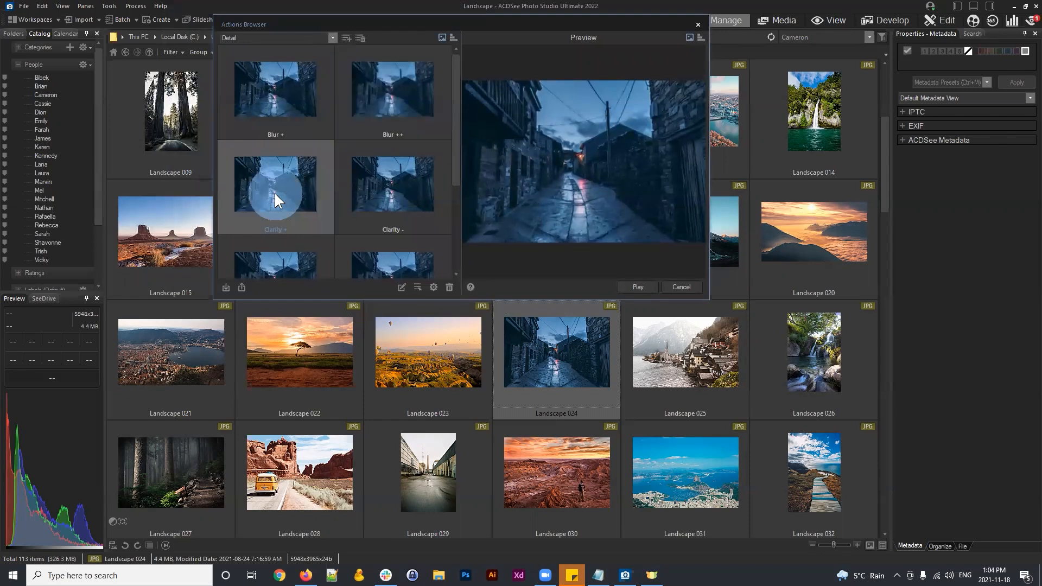
pyautogui.scroll(-1, 292, 183)
pyautogui.click(404, 119)
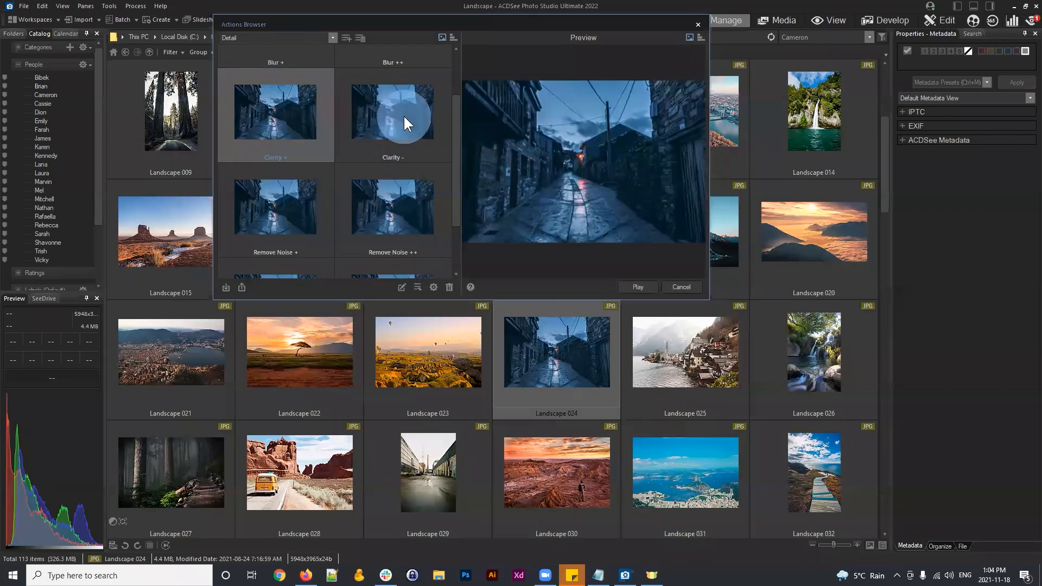
pyautogui.click(402, 201)
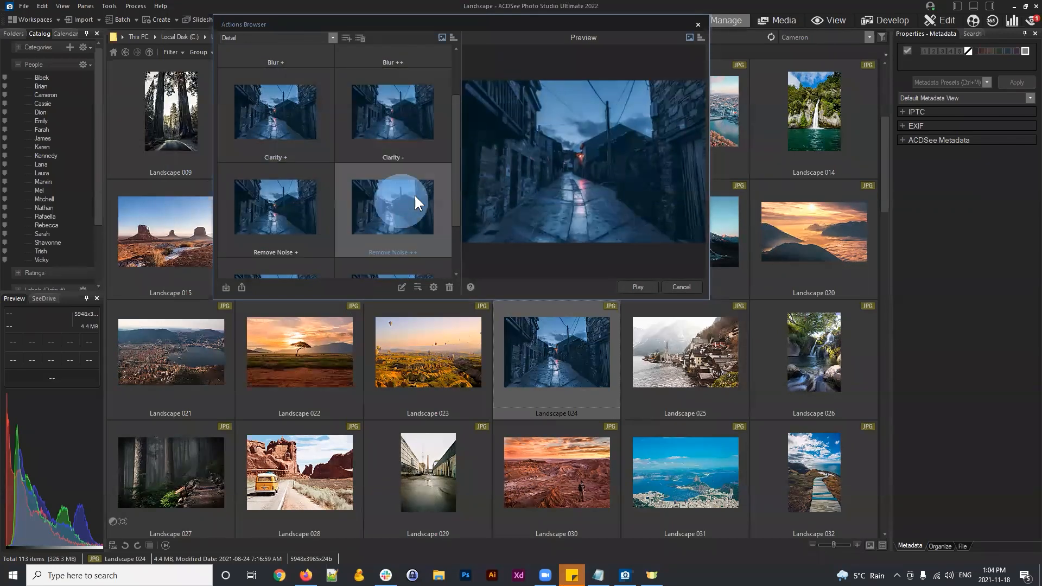
pyautogui.moveTo(456, 163); pyautogui.dragTo(448, 106)
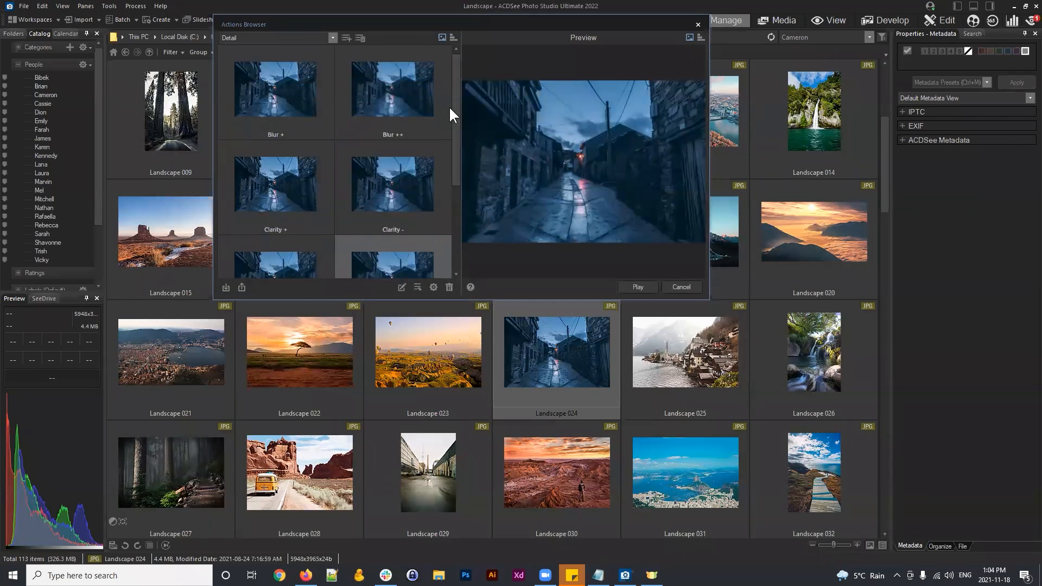
# Switch the Actions Browser to the Architecture category
pyautogui.click(333, 37)
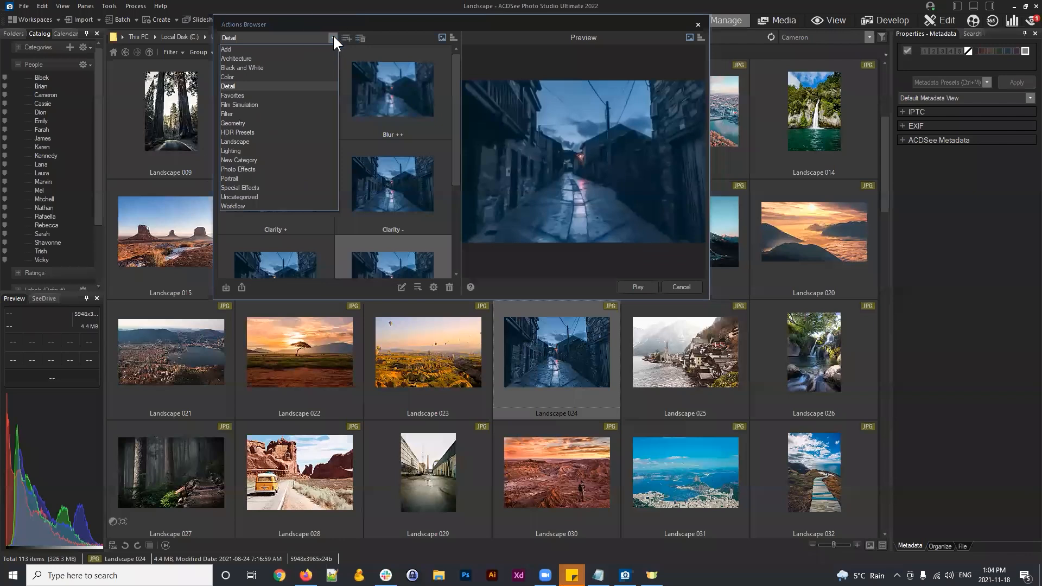
pyautogui.click(241, 57)
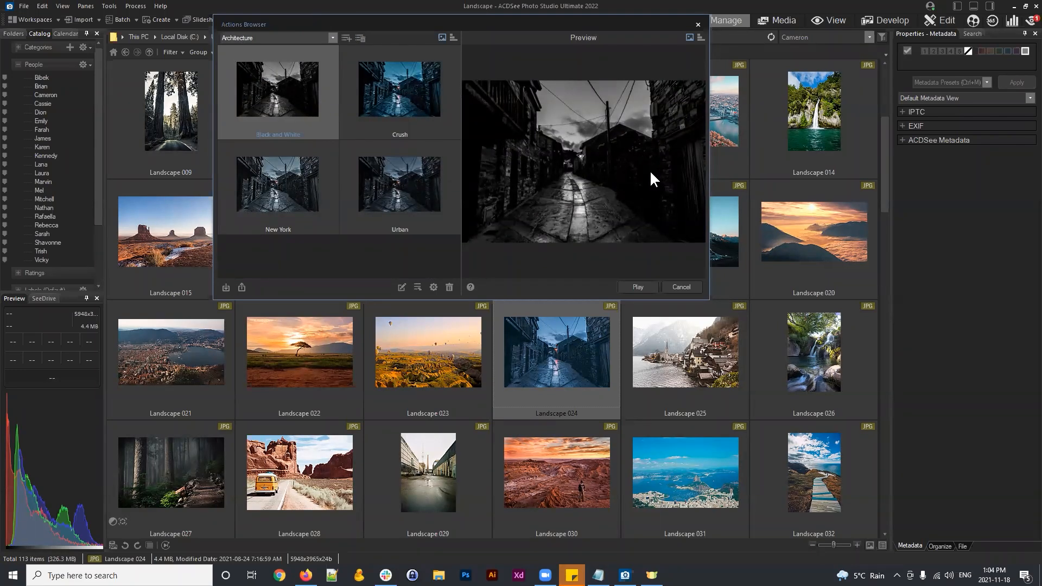
# Preview the Crush, New York and Urban actions of the Architecture category on the selected photo
pyautogui.click(396, 97)
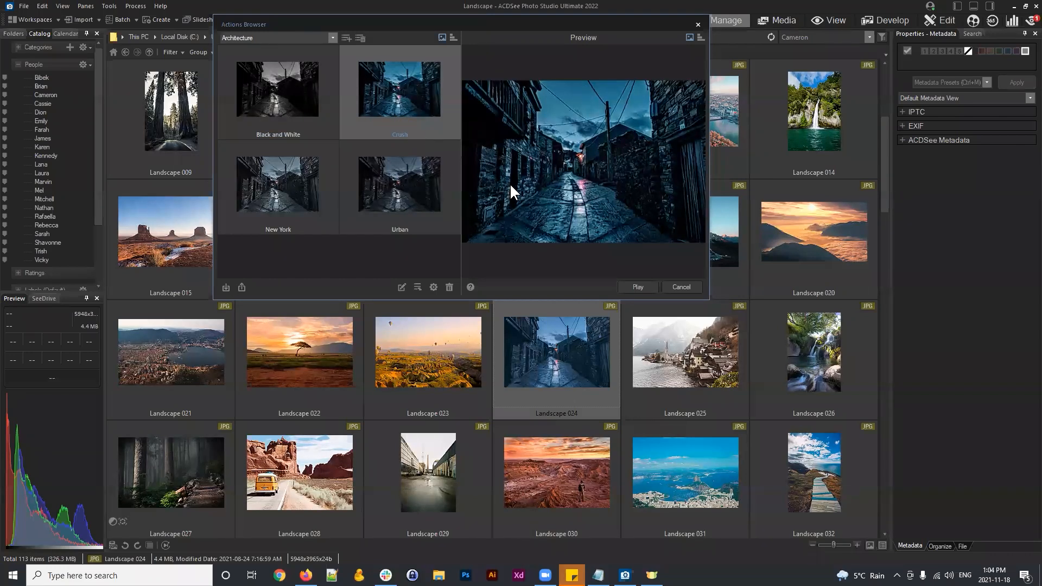
pyautogui.click(282, 181)
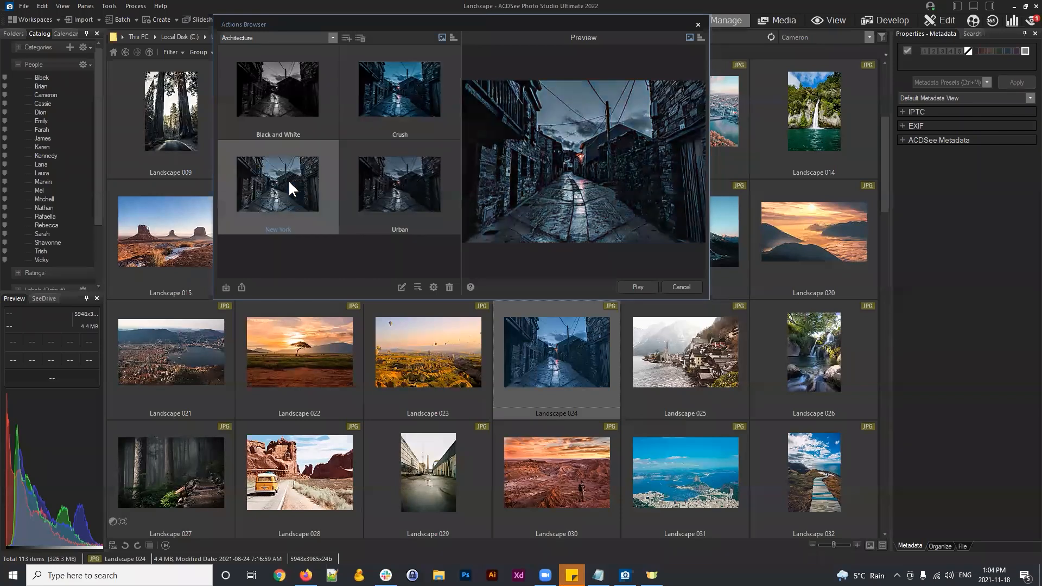
pyautogui.click(407, 194)
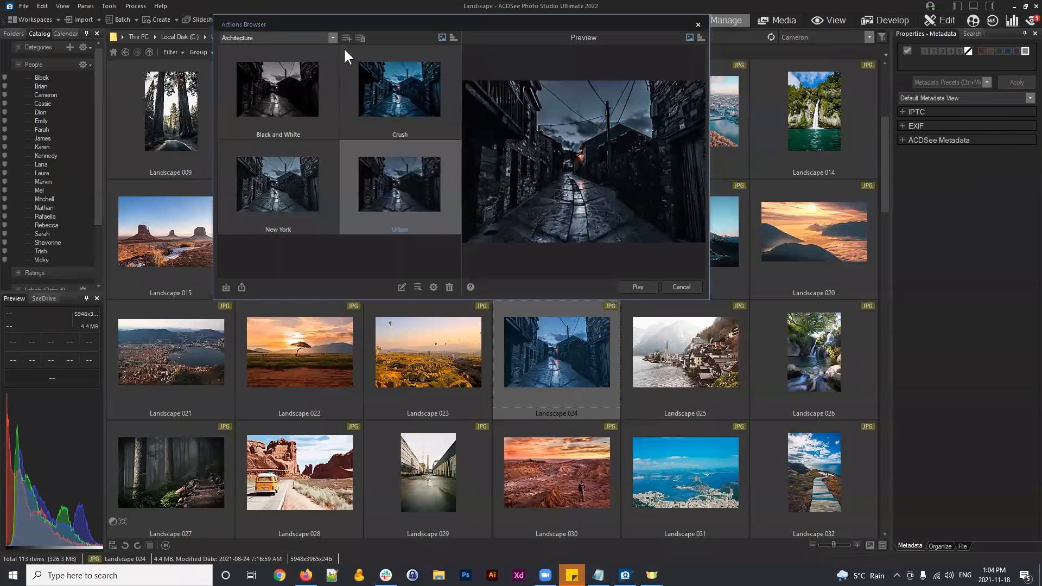
# Show the Black and White category and preview its Blue Filter, Contrast, Faded, Red Filter, Green Filter and Regular actions
pyautogui.click(332, 38)
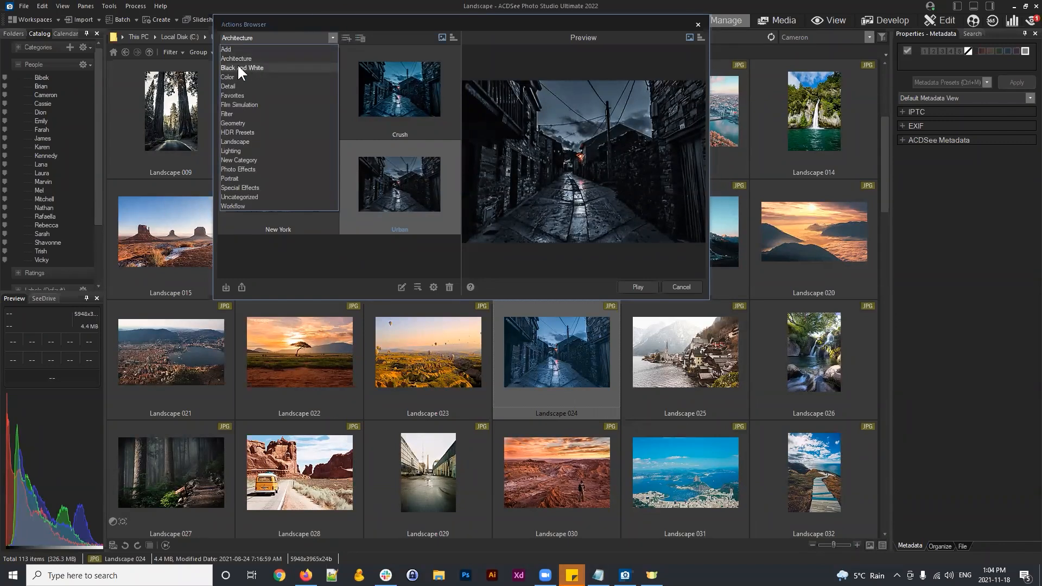
pyautogui.click(238, 68)
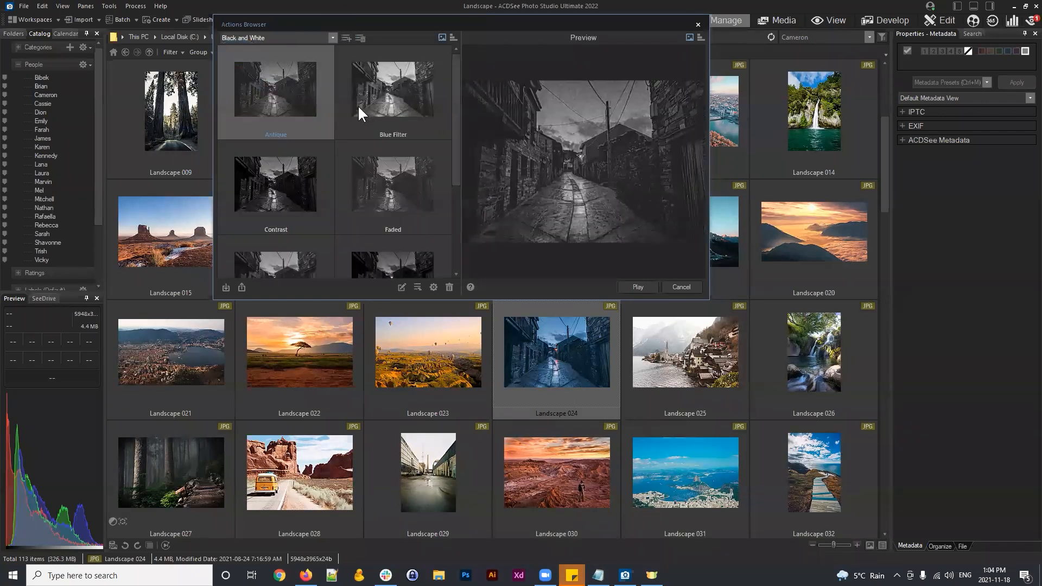
pyautogui.click(381, 90)
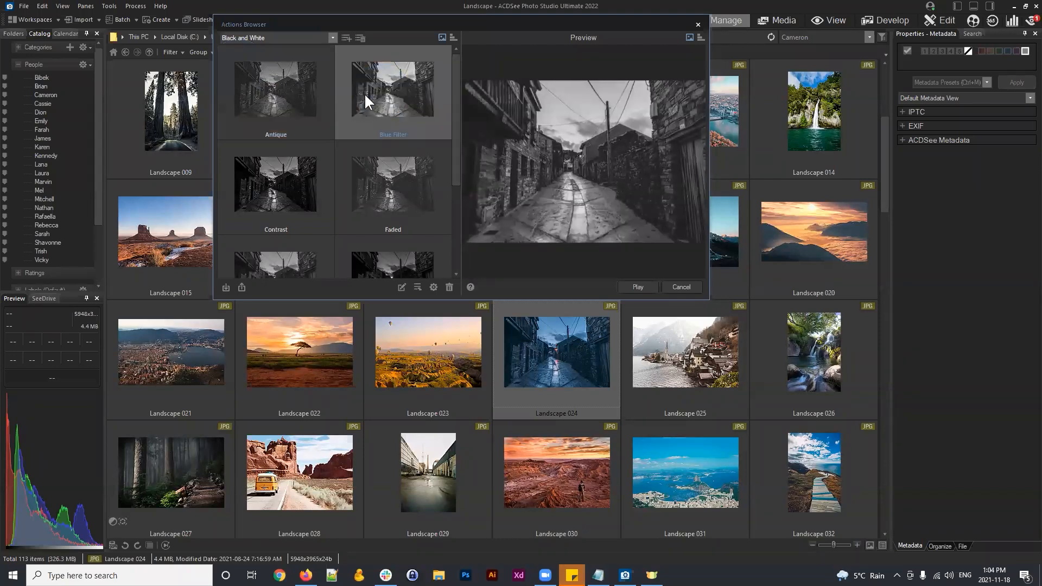
pyautogui.click(272, 172)
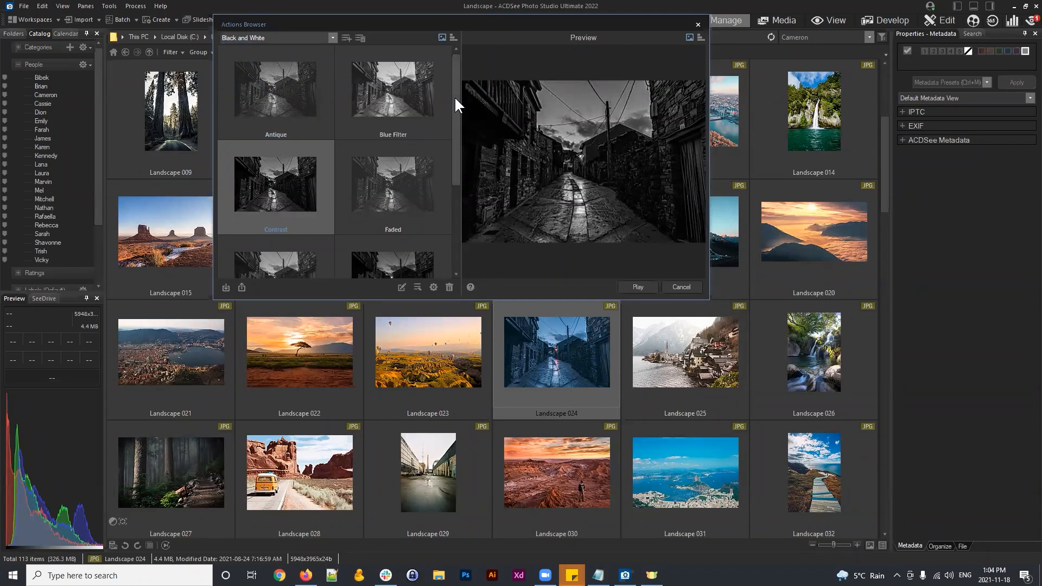
pyautogui.moveTo(455, 80); pyautogui.dragTo(451, 110)
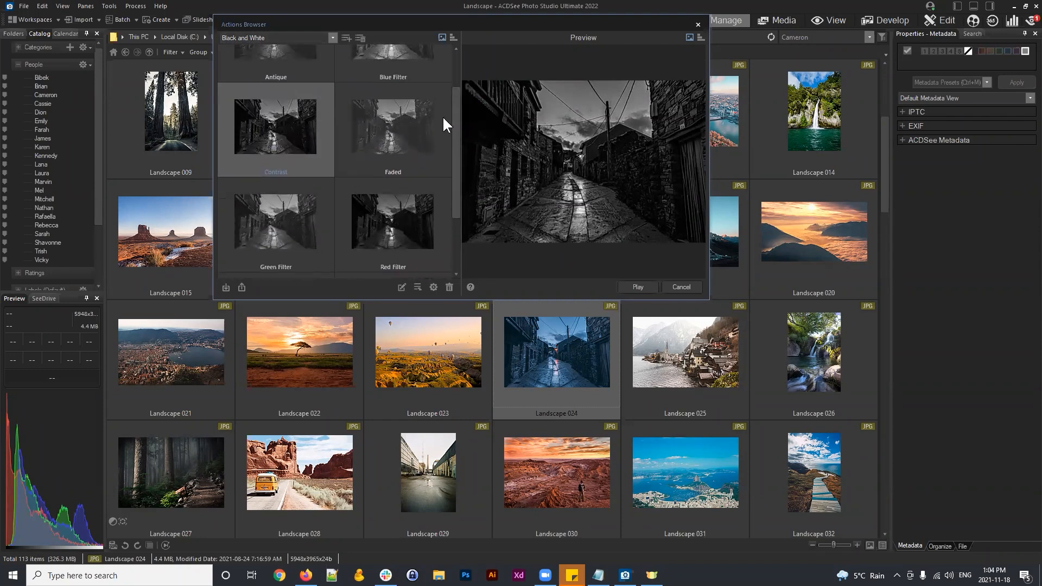
pyautogui.click(392, 128)
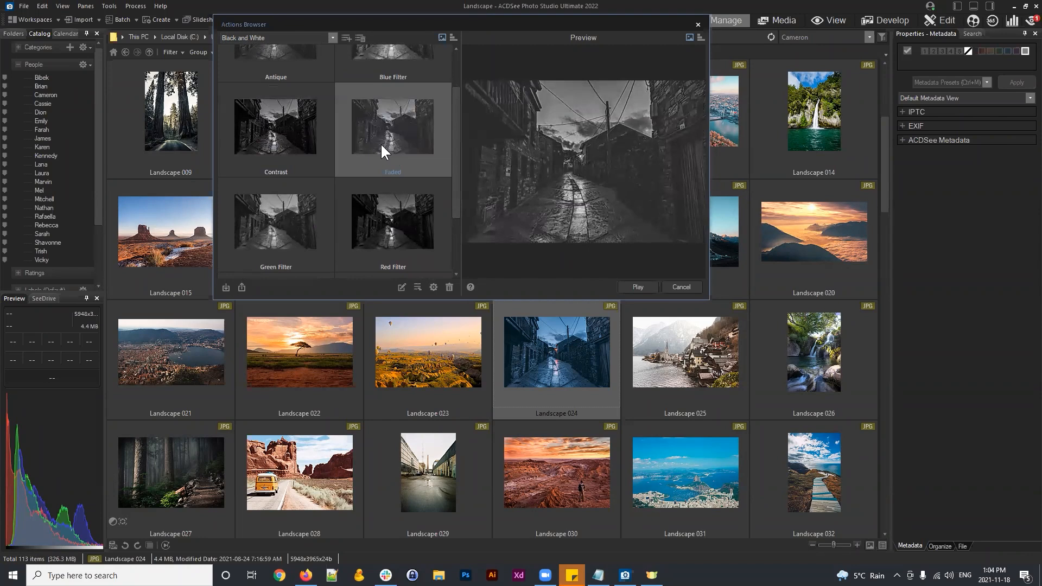
pyautogui.scroll(-1, 382, 145)
pyautogui.click(395, 139)
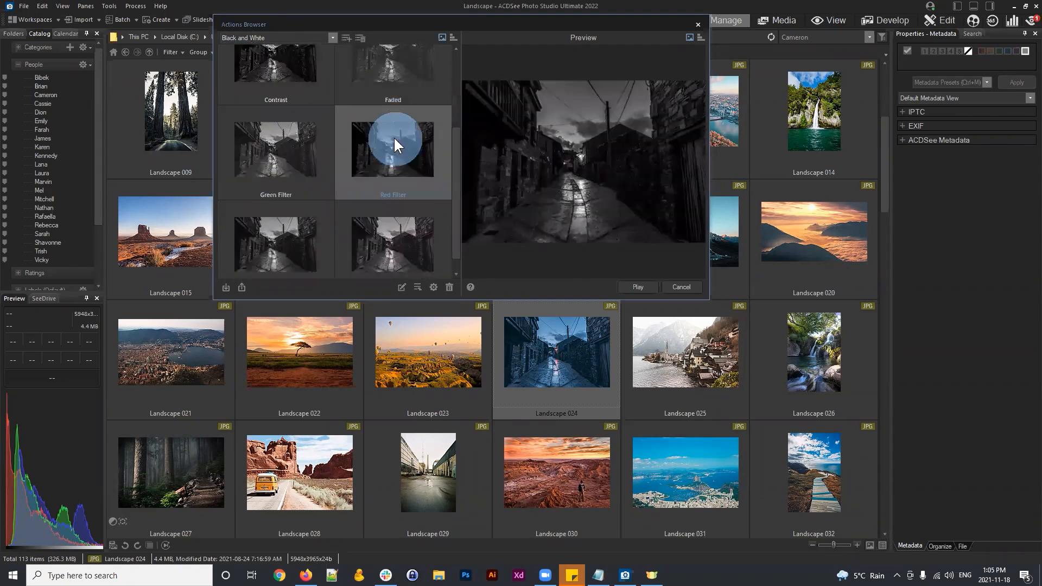
pyautogui.click(291, 173)
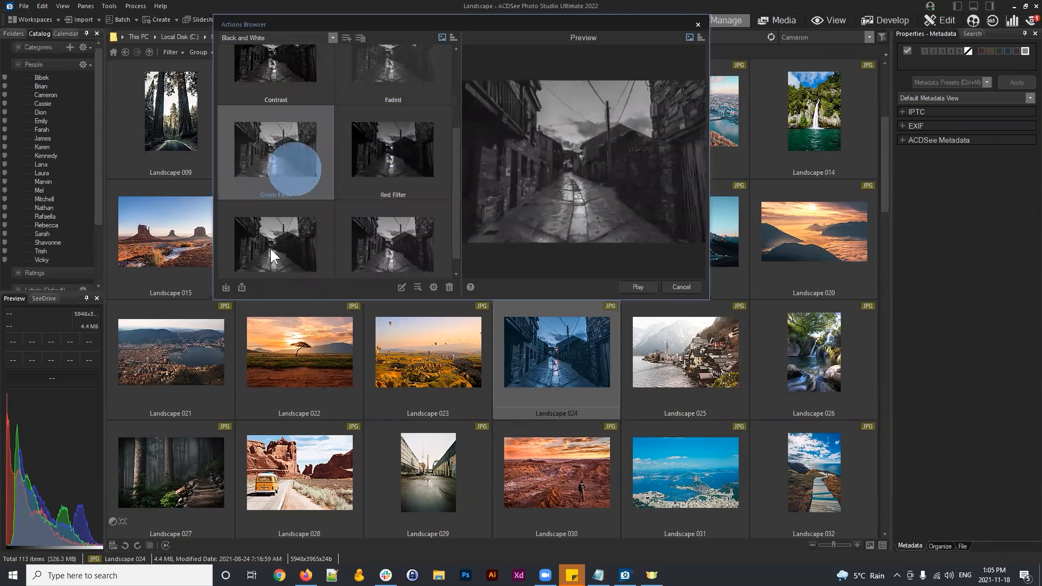
pyautogui.click(279, 240)
pyautogui.moveTo(455, 197); pyautogui.dragTo(455, 221)
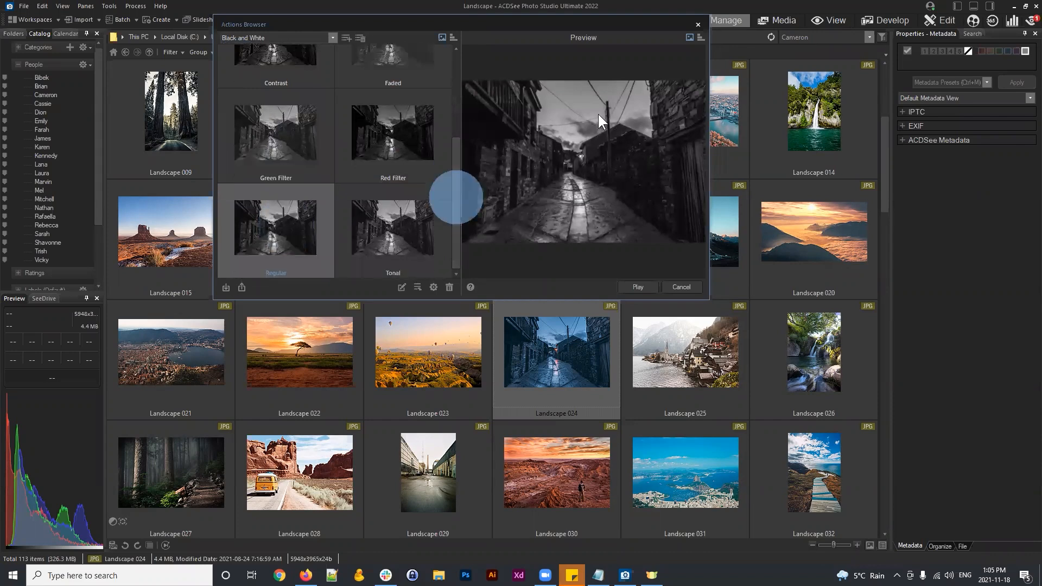
# Switch the Actions Browser to the Filter category and preview the Dual Tone, Gradient and Panning actions
pyautogui.click(327, 36)
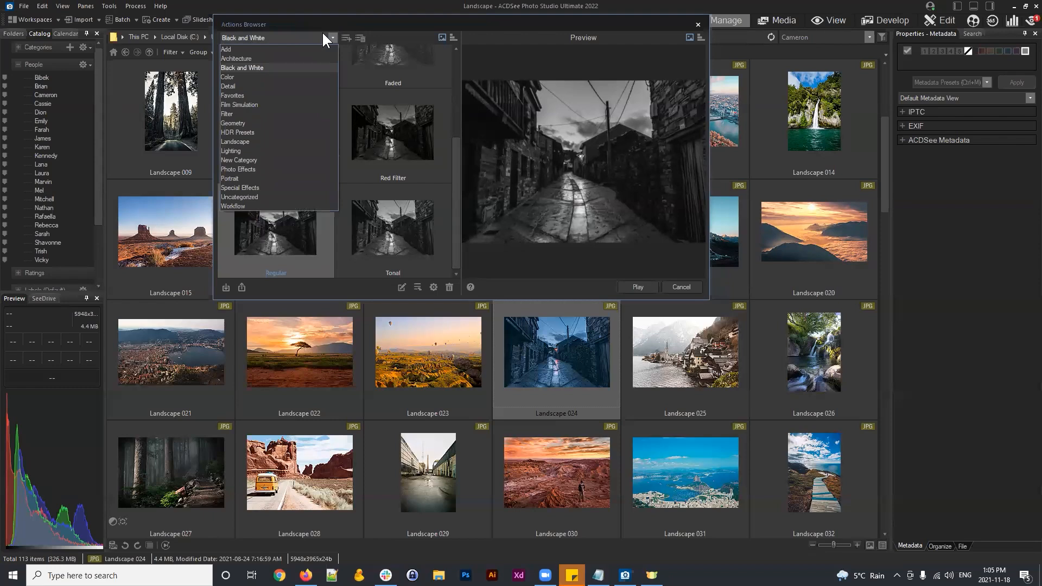
pyautogui.click(230, 114)
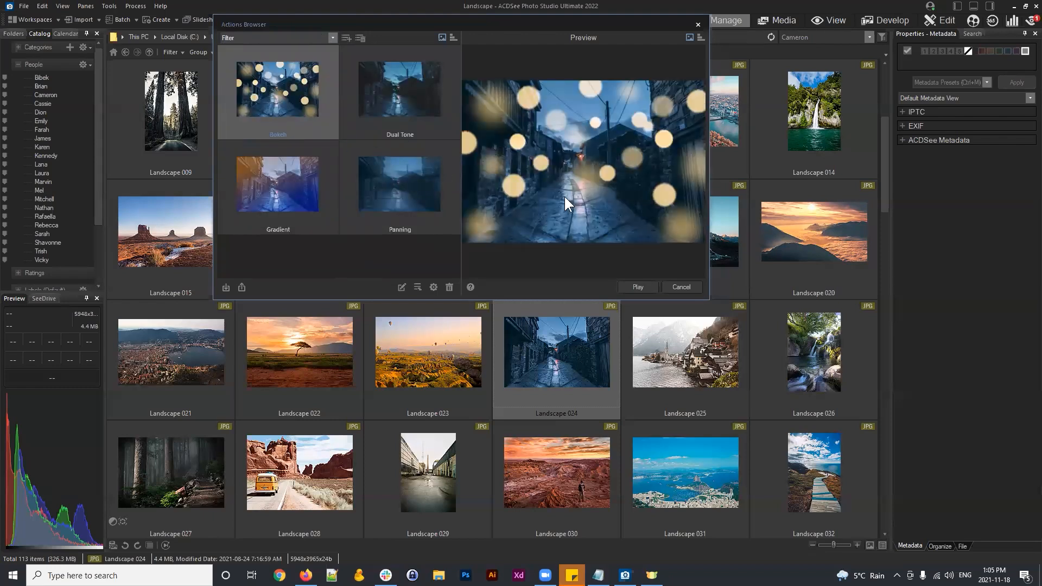
pyautogui.click(240, 34)
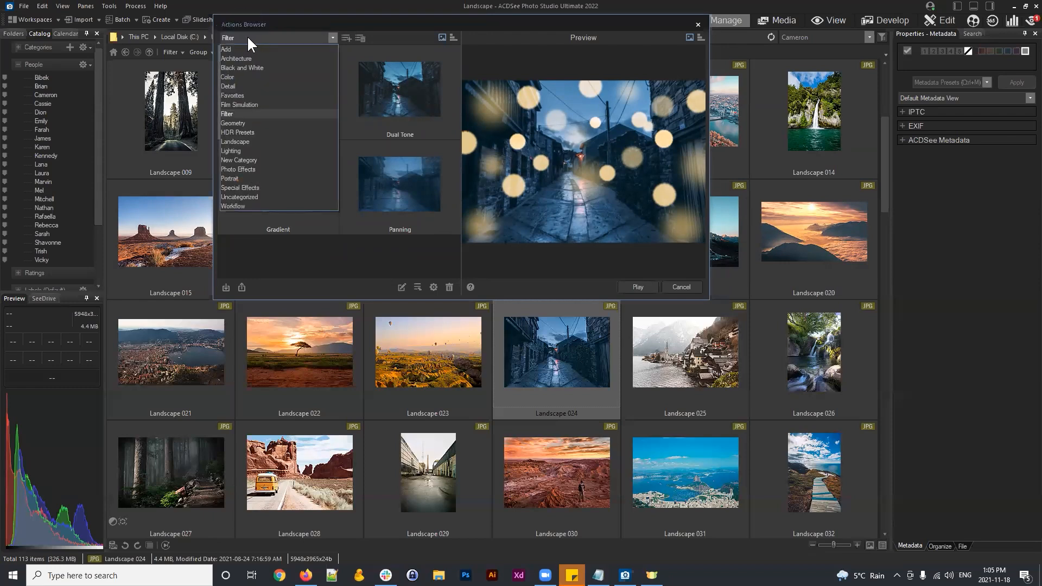
pyautogui.click(247, 35)
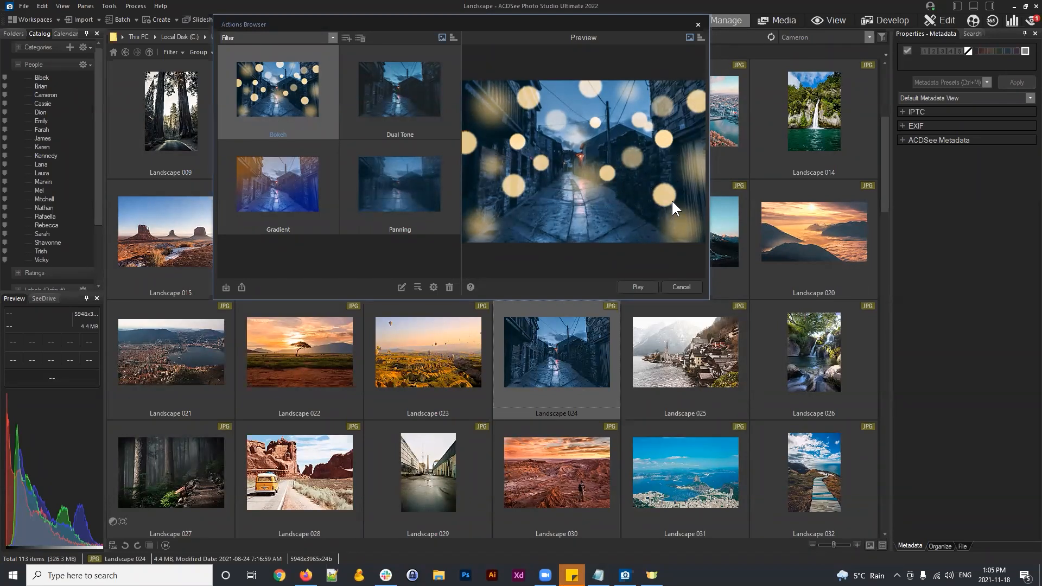
pyautogui.click(386, 95)
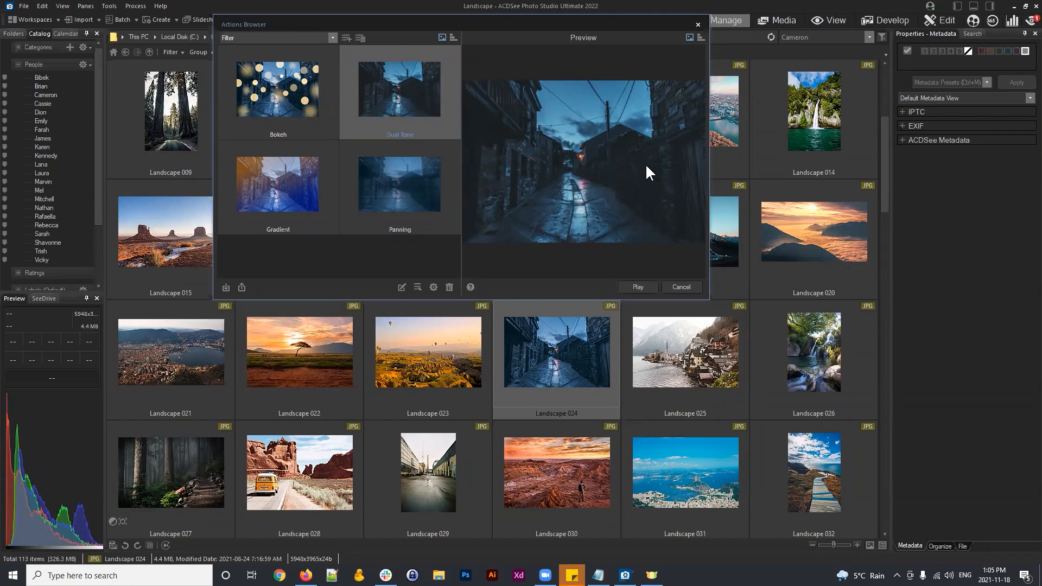
pyautogui.click(281, 193)
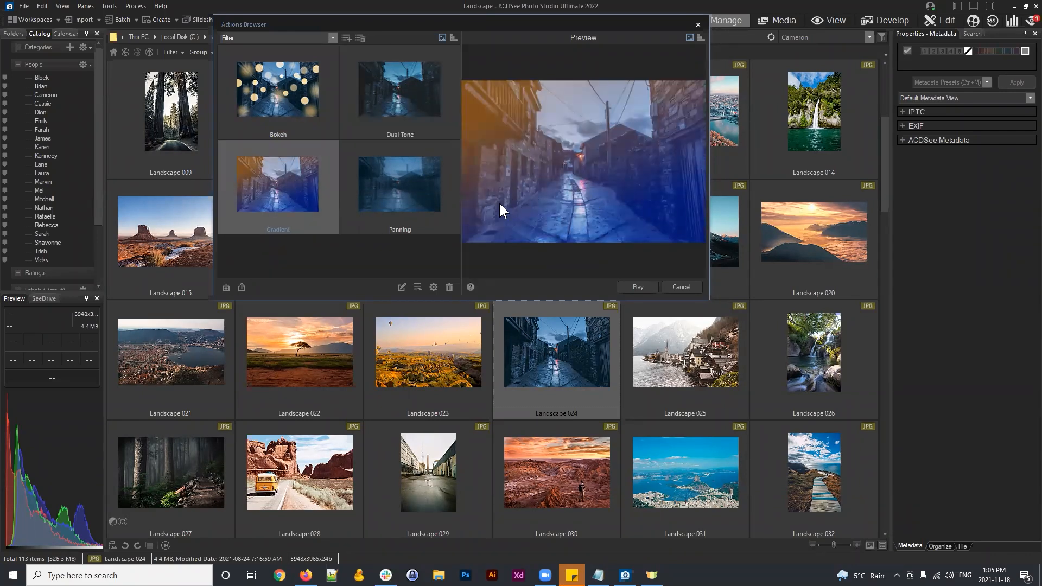
pyautogui.click(401, 199)
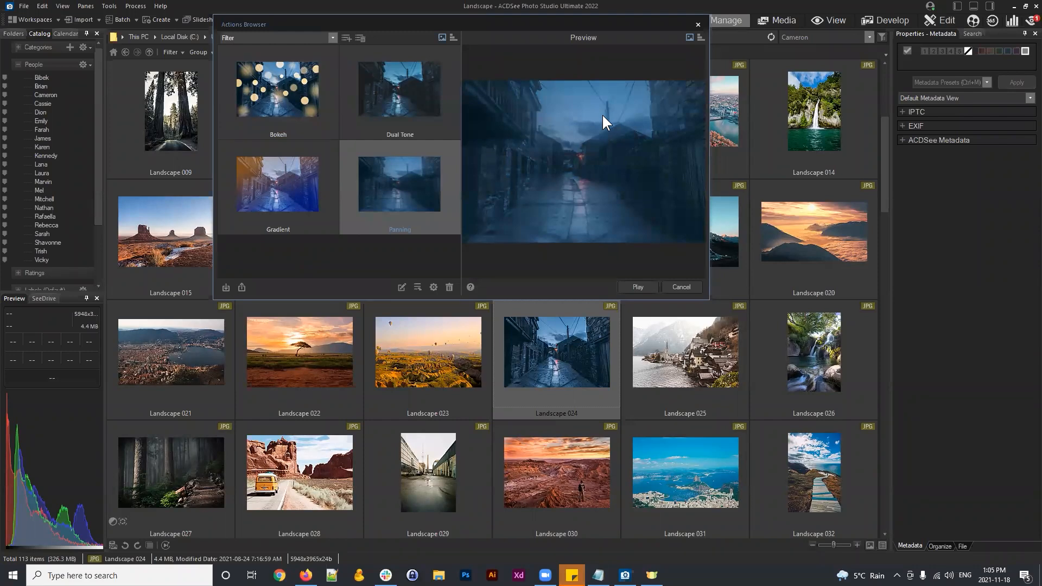
# Play the Bokeh action on the Landscape 024 photo and close the Actions Browser
pyautogui.click(291, 87)
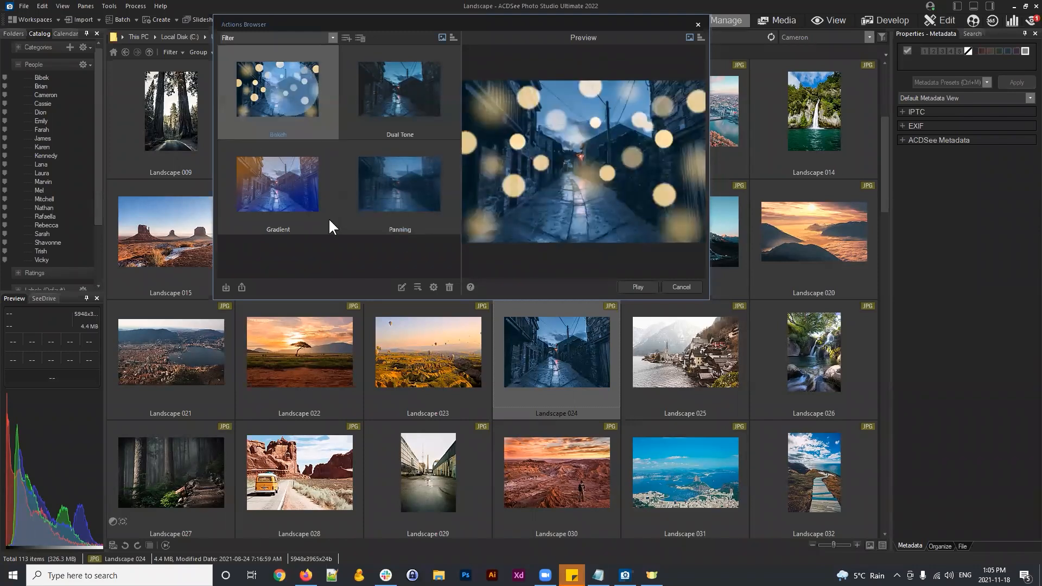
pyautogui.click(331, 37)
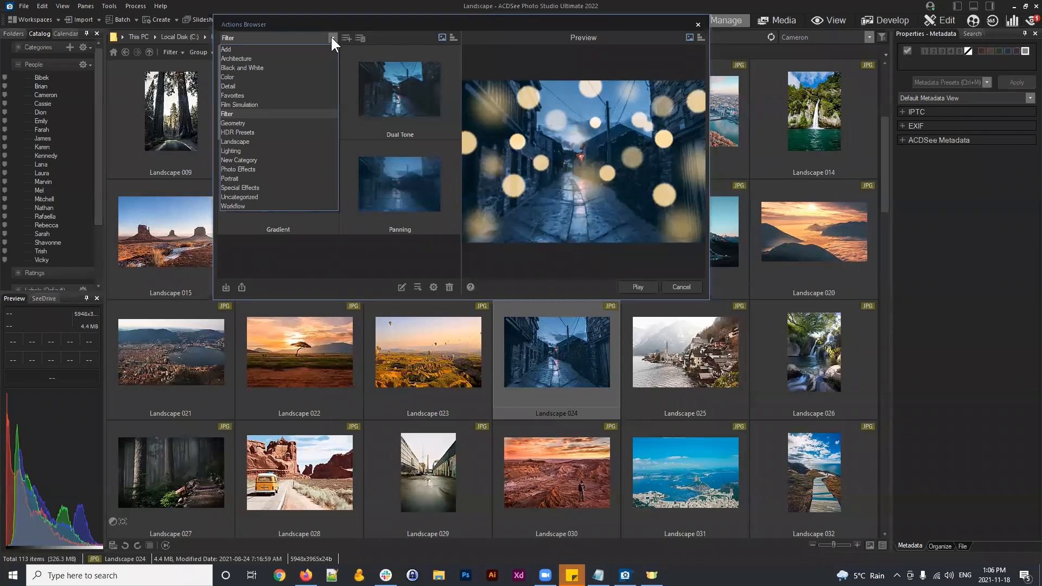
pyautogui.click(400, 29)
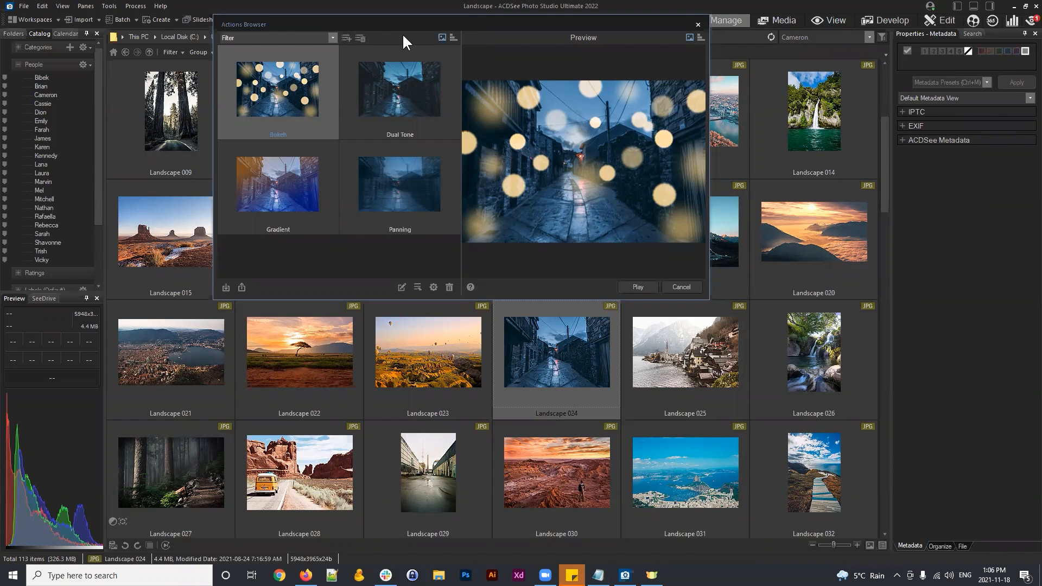
pyautogui.moveTo(373, 24); pyautogui.dragTo(373, 25)
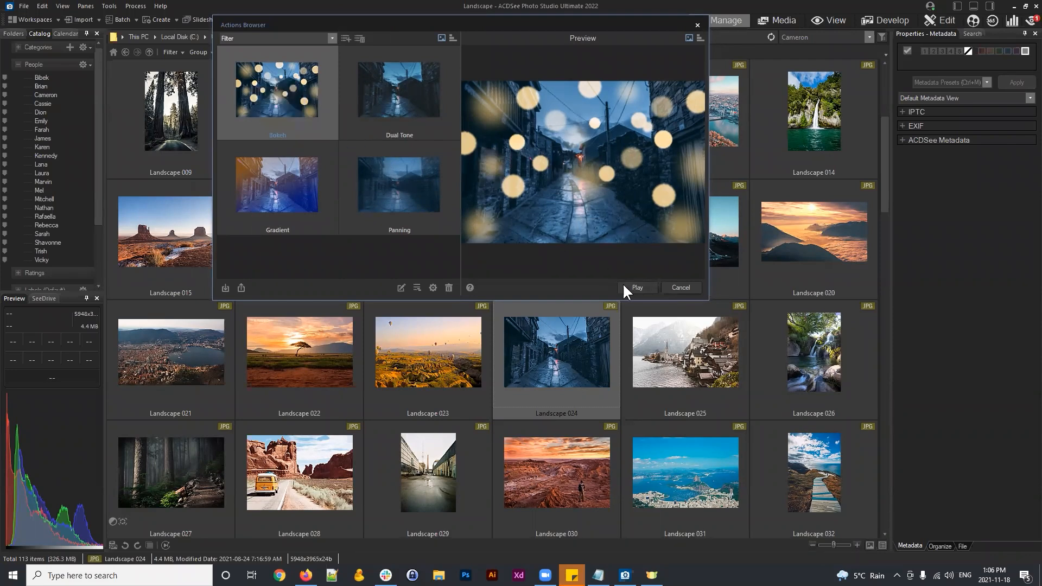
pyautogui.click(637, 287)
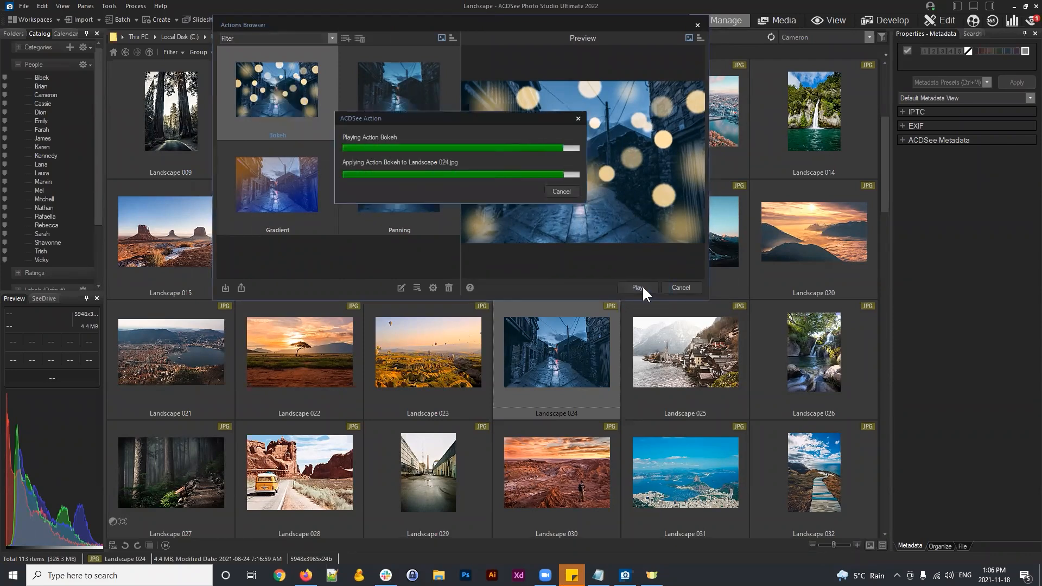
pyautogui.click(698, 25)
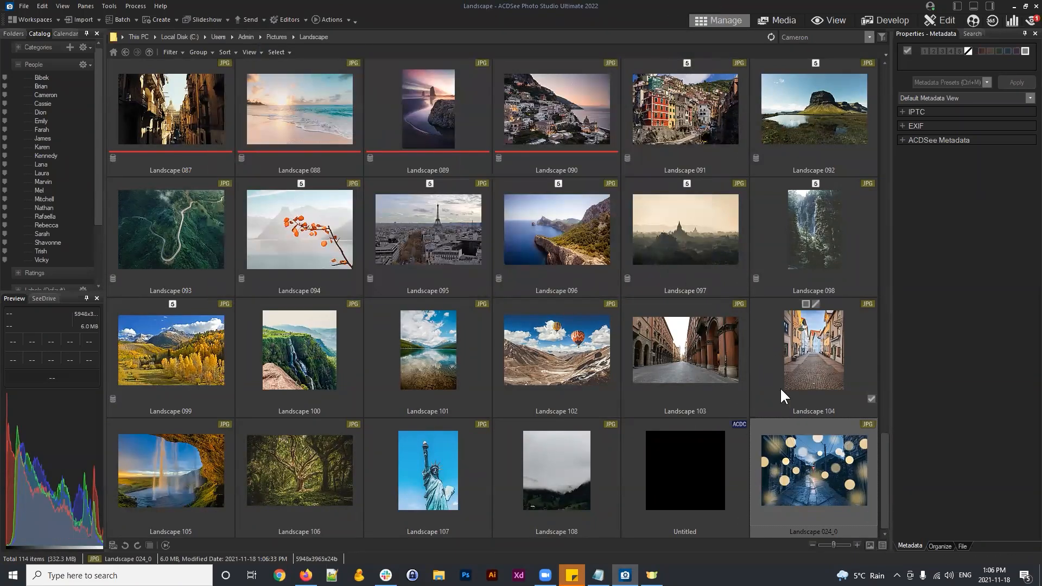
# Find the original Landscape 024 photo among the folder's thumbnails and select it for comparison
pyautogui.scroll(7, 610, 283)
pyautogui.scroll(-7, 607, 282)
pyautogui.moveTo(885, 448); pyautogui.dragTo(872, 376)
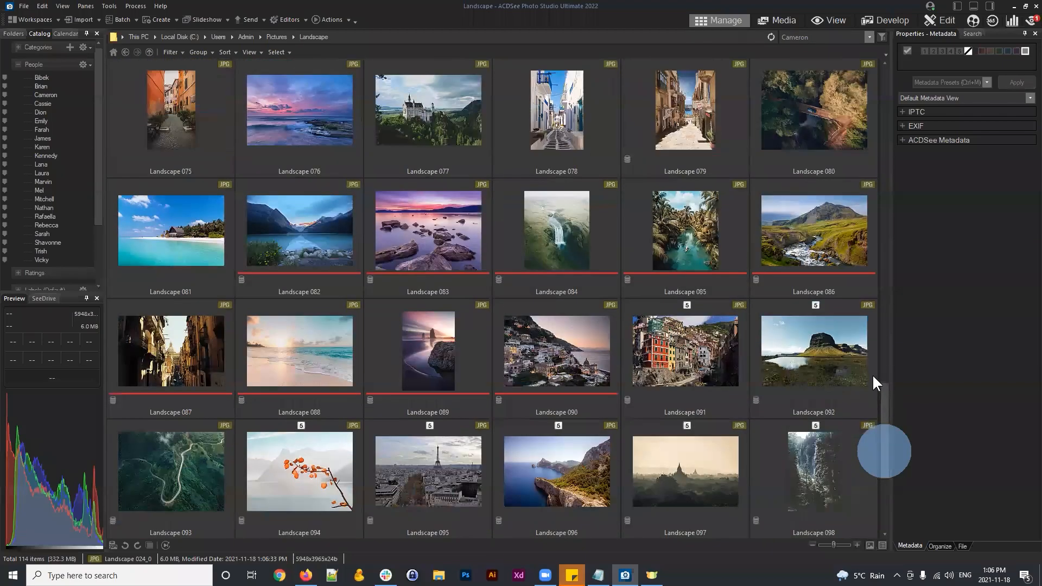
pyautogui.scroll(10, 867, 345)
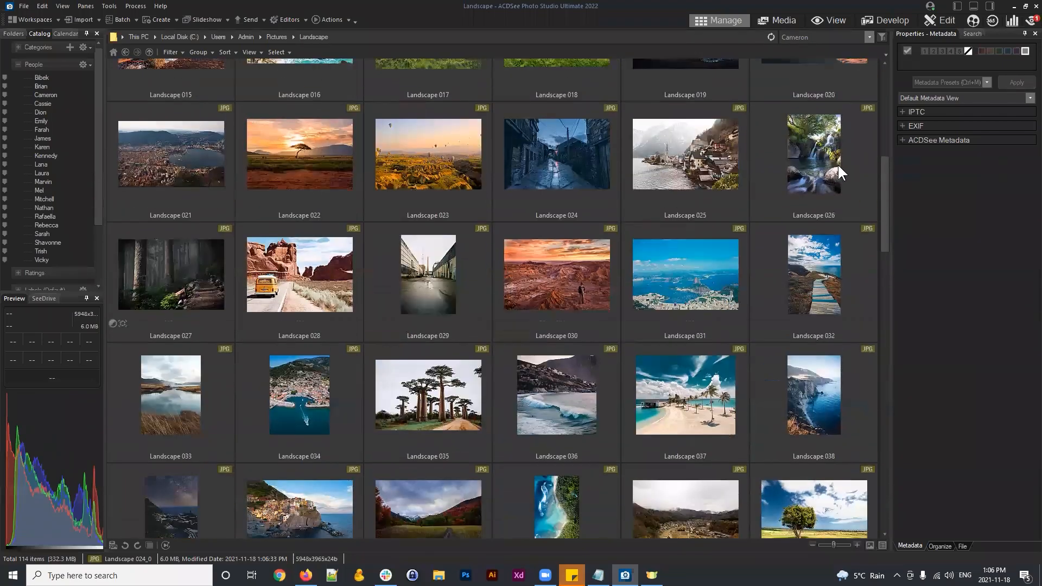
pyautogui.scroll(2, 839, 152)
pyautogui.click(575, 288)
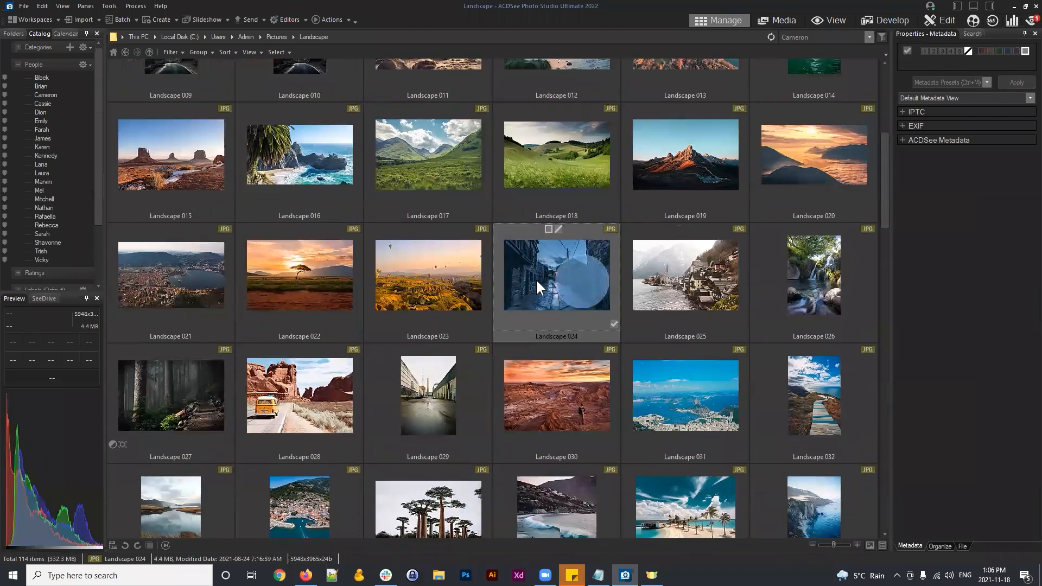
# Select the Bokeh copy at the end of the folder, examine it in View mode and return to Manage mode
pyautogui.moveTo(884, 145); pyautogui.dragTo(888, 393)
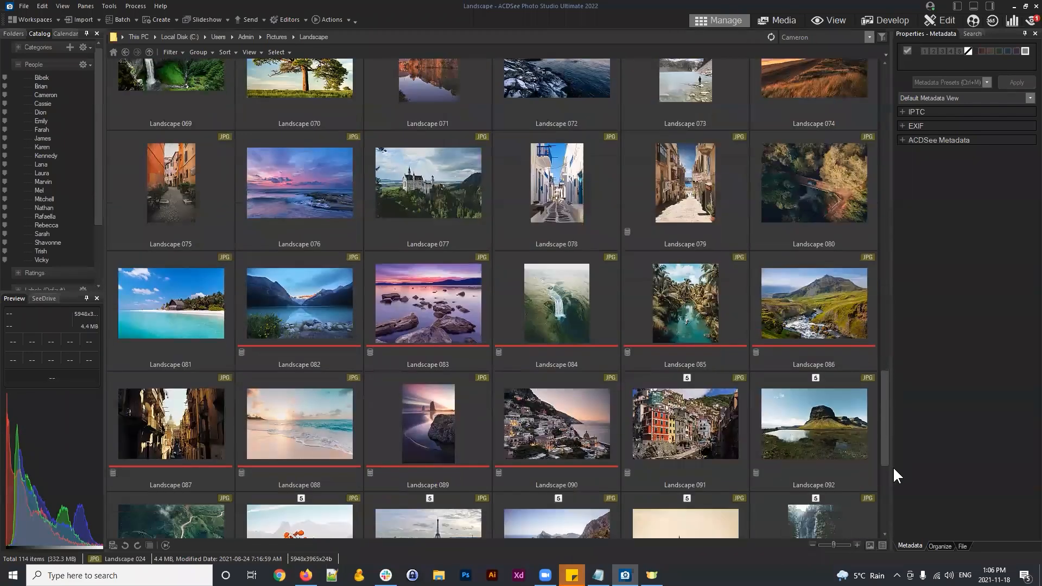
pyautogui.scroll(-4, 847, 465)
pyautogui.click(810, 461)
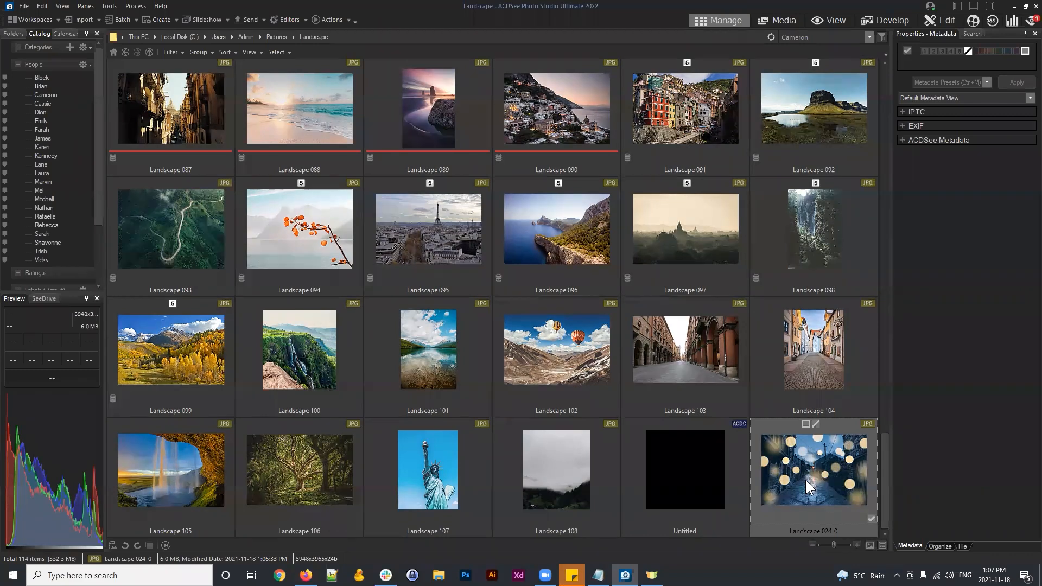
pyautogui.click(825, 20)
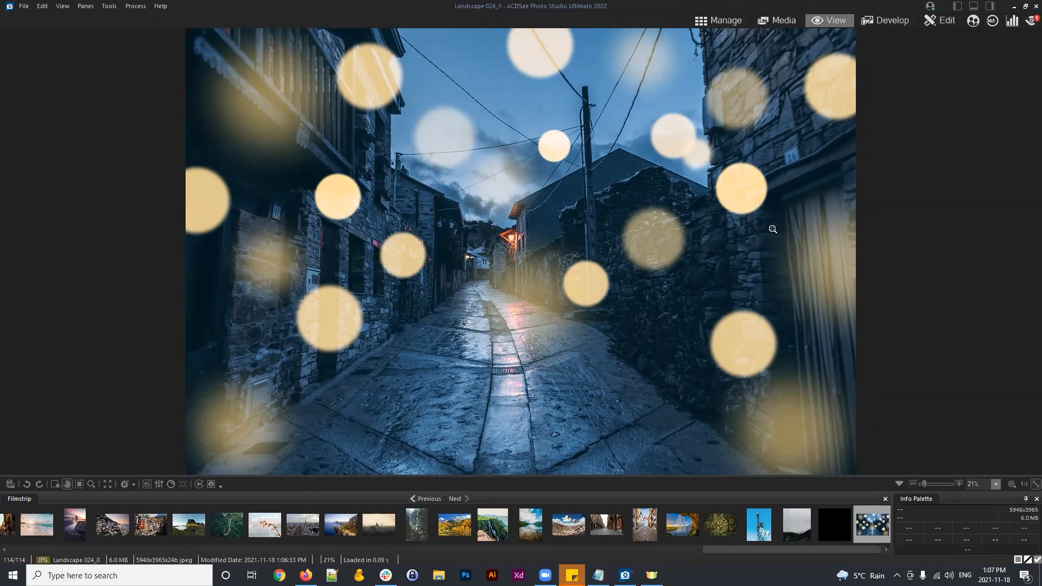
pyautogui.click(724, 17)
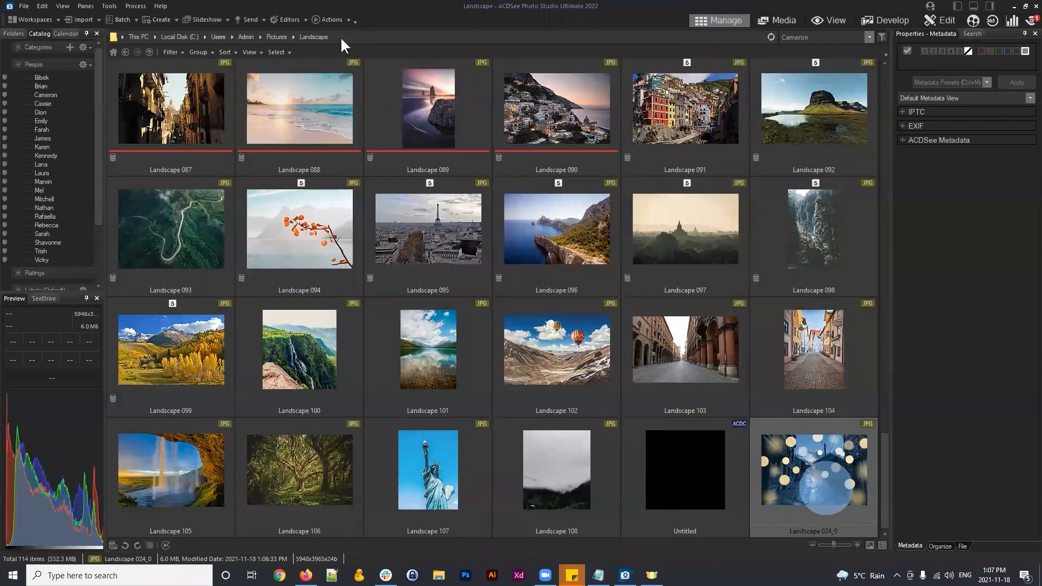
# Open the Actions Browser for the Bokeh copy, move its window clear of the thumbnail and display the Bokeh action's steps
pyautogui.click(329, 19)
pyautogui.click(337, 32)
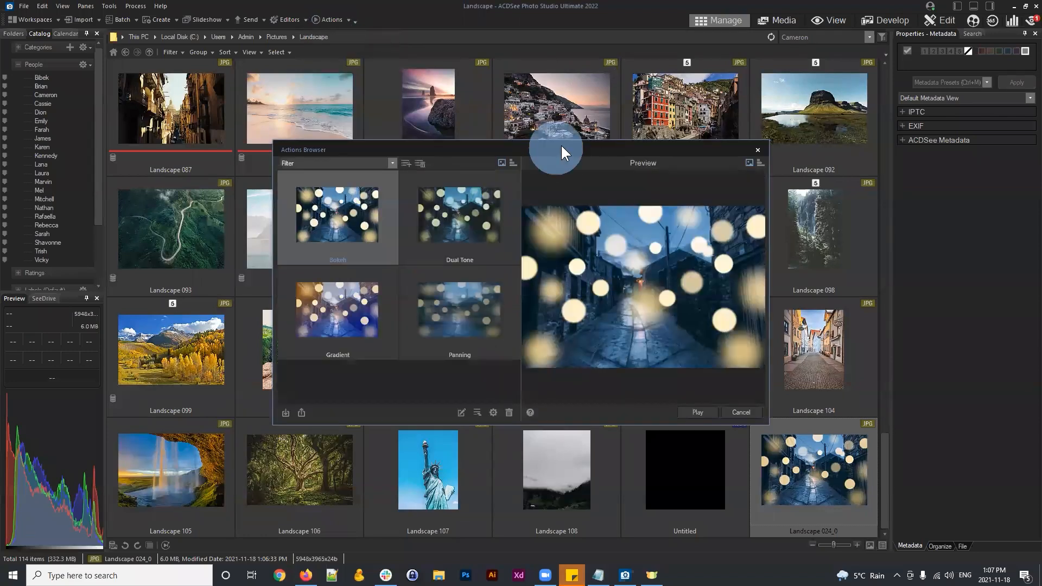
pyautogui.moveTo(561, 145); pyautogui.dragTo(569, 100)
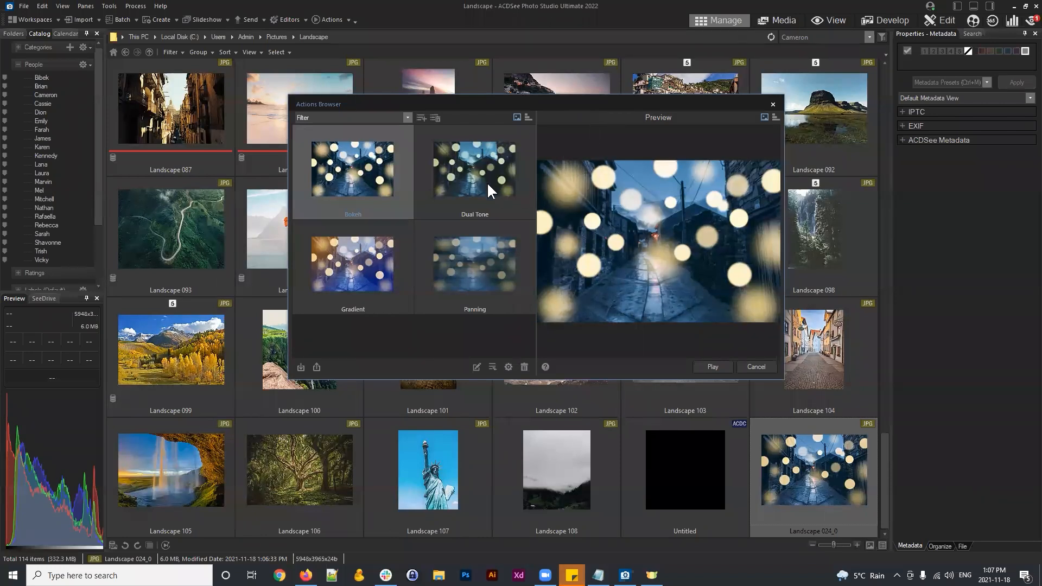
pyautogui.click(775, 116)
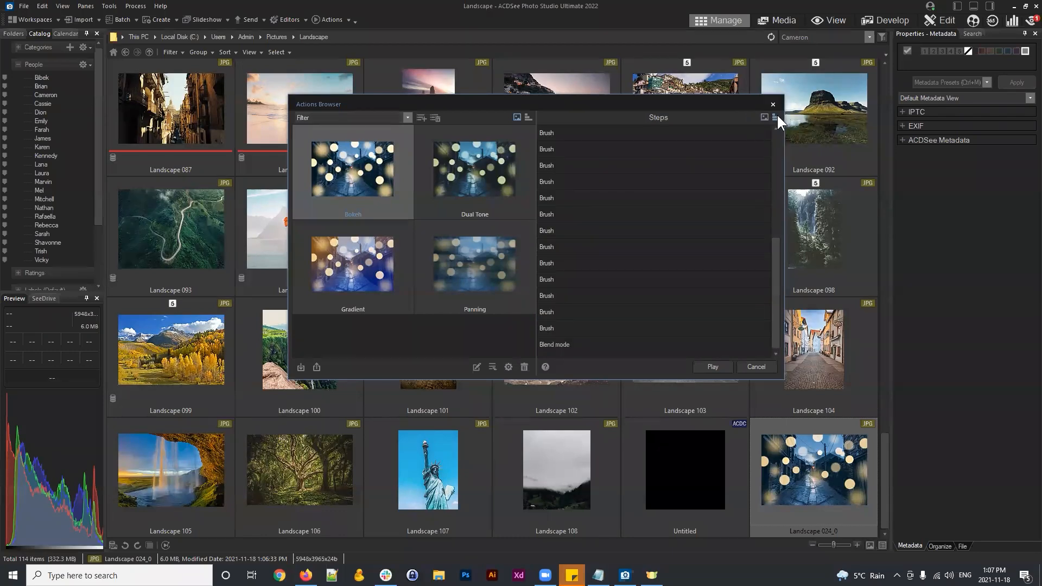
# Compare the Bokeh action's preview with its list of steps, reading the list from the first step to the last
pyautogui.click(764, 116)
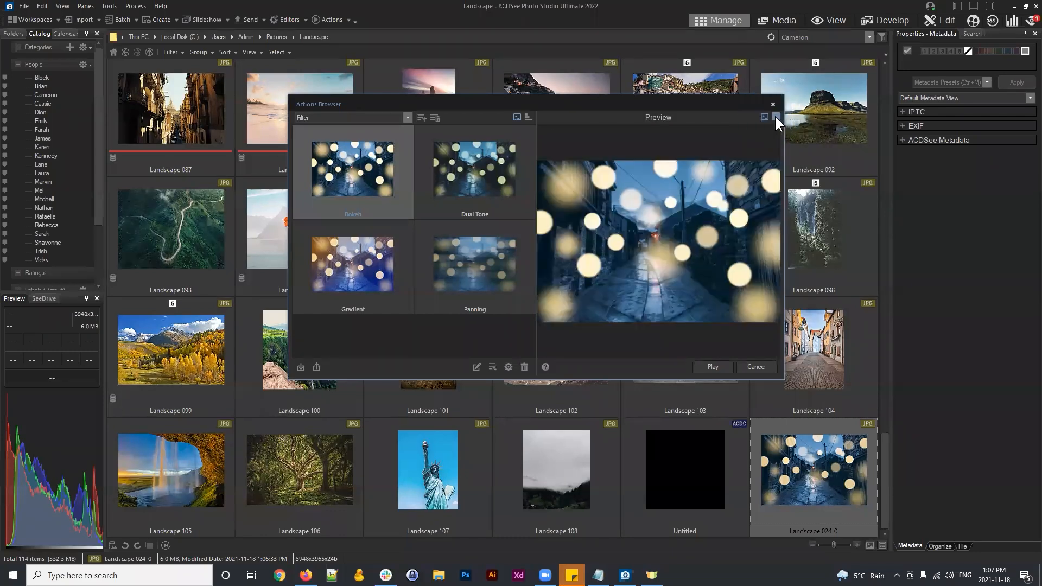
pyautogui.click(775, 117)
pyautogui.moveTo(773, 258)
pyautogui.mouseDown()
pyautogui.moveTo(776, 146)
pyautogui.moveTo(781, 288)
pyautogui.moveTo(774, 136)
pyautogui.mouseUp()
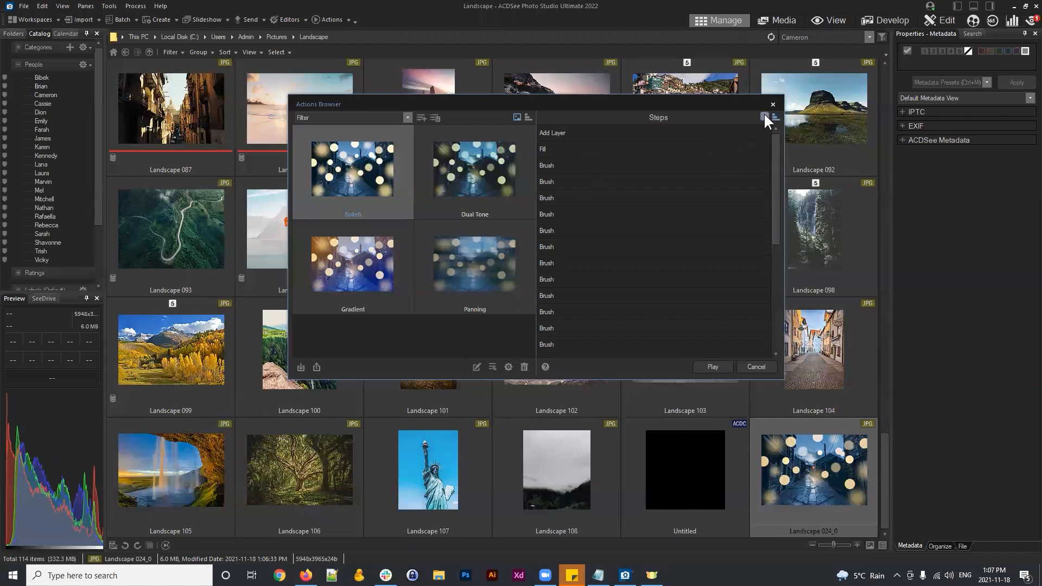
pyautogui.click(774, 117)
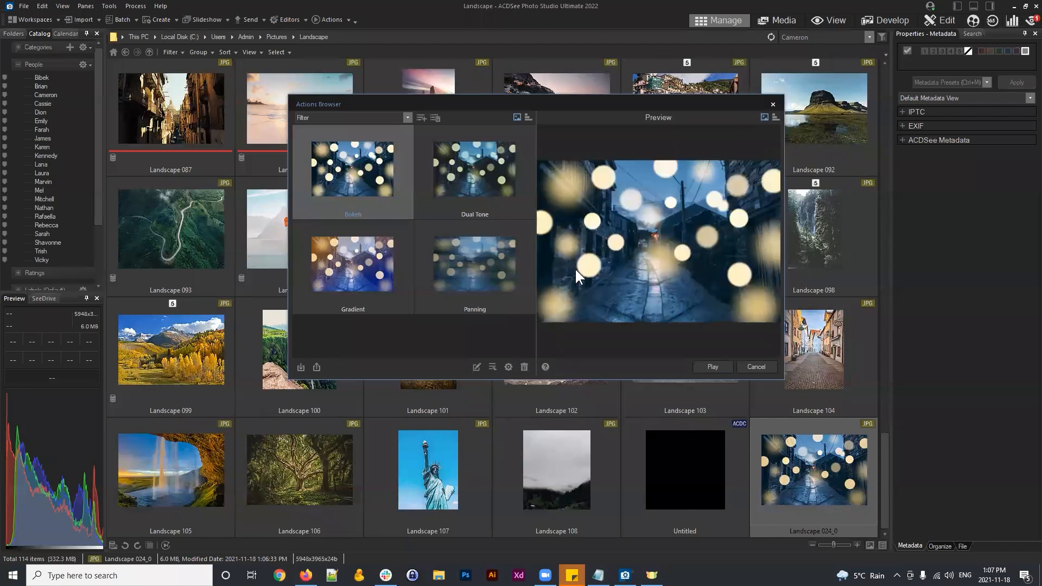
pyautogui.click(776, 116)
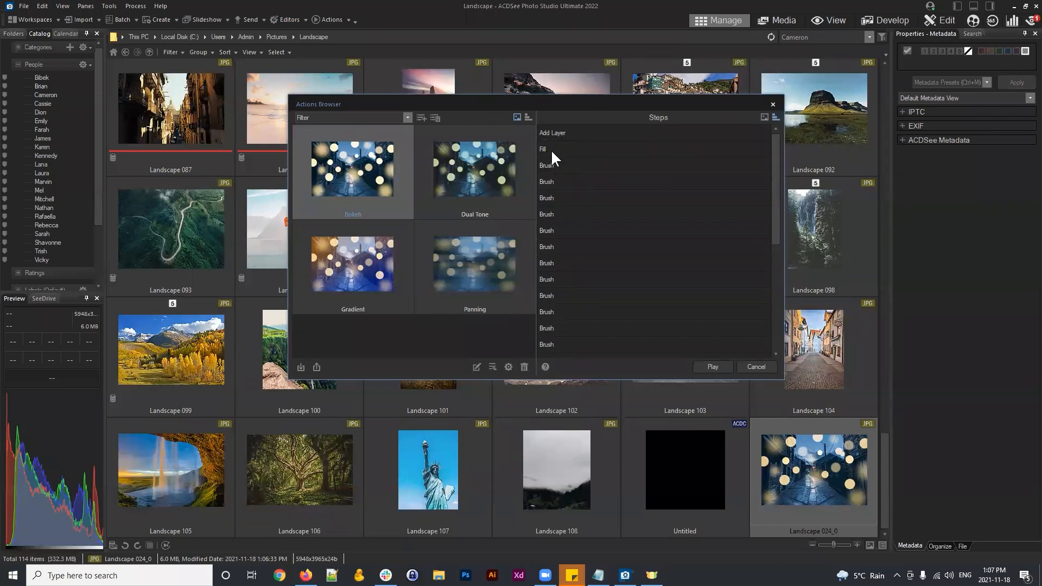
pyautogui.moveTo(773, 169); pyautogui.dragTo(784, 276)
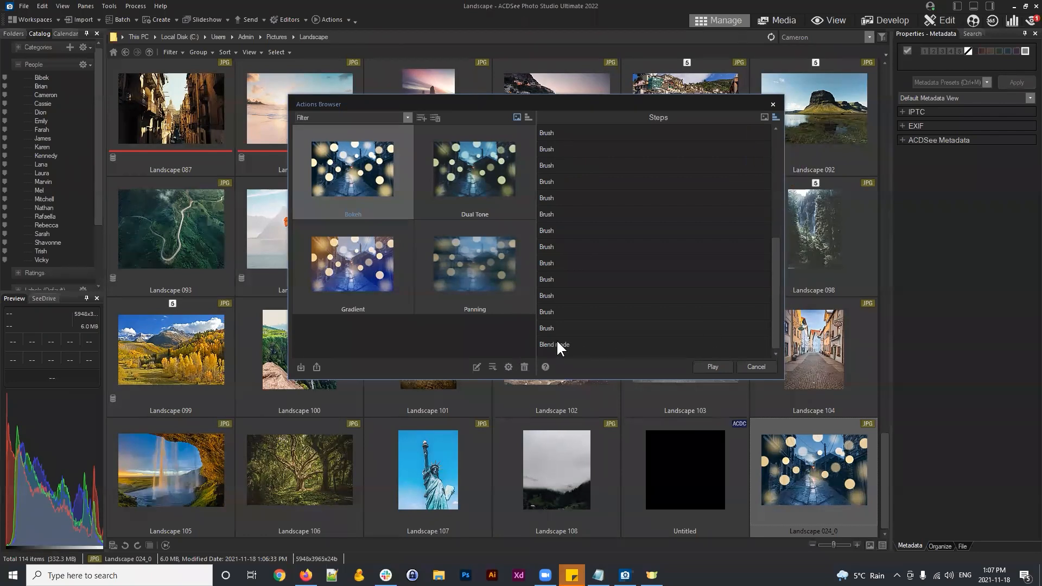
pyautogui.click(764, 116)
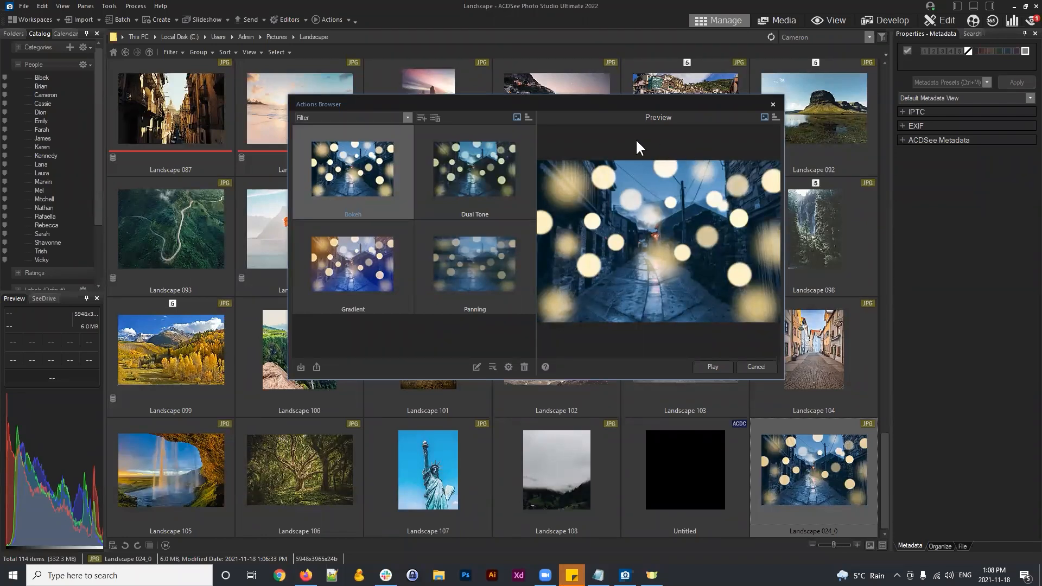
# Browse the Detail category and the Special Effects category in the Actions Browser, shifting its window clear of the photo thumbnails
pyautogui.moveTo(536, 99); pyautogui.dragTo(530, 102)
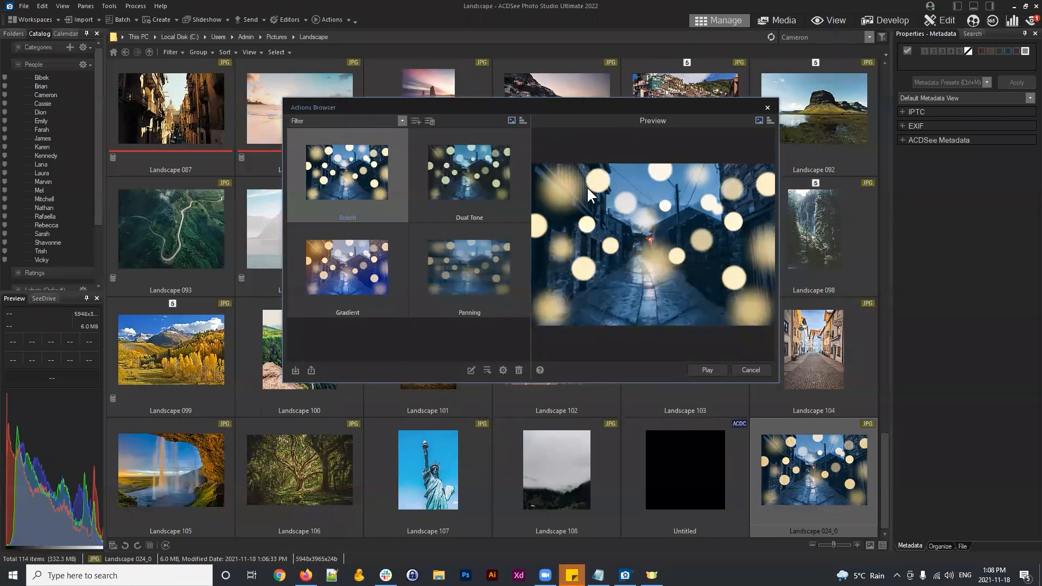
pyautogui.click(401, 122)
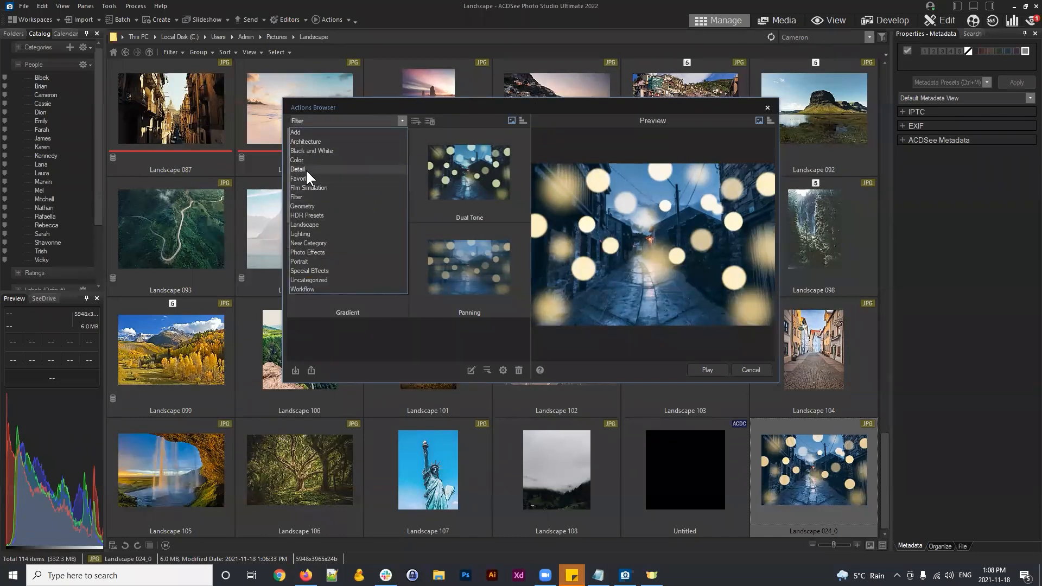
pyautogui.click(305, 169)
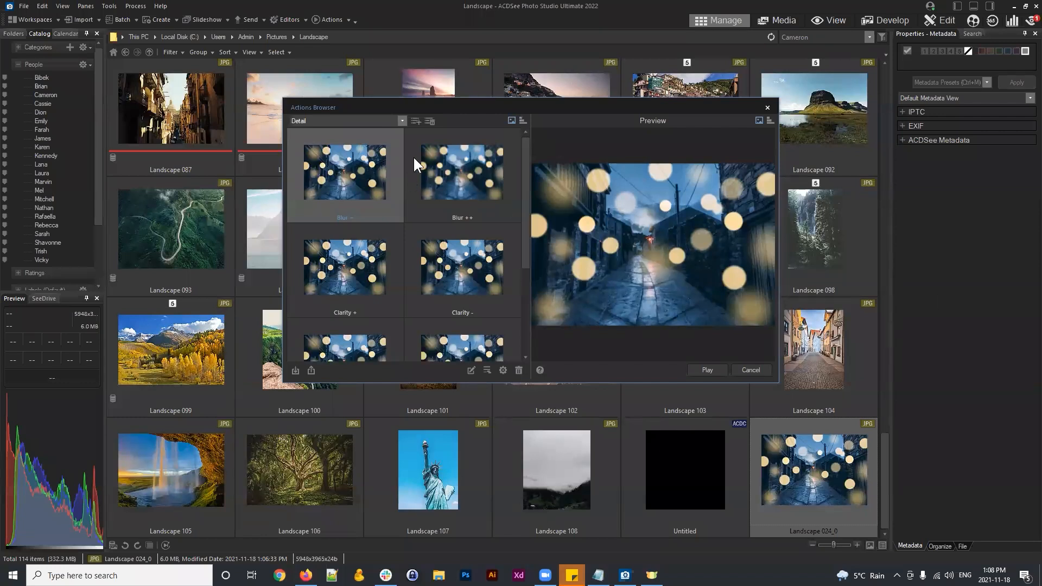
pyautogui.click(402, 120)
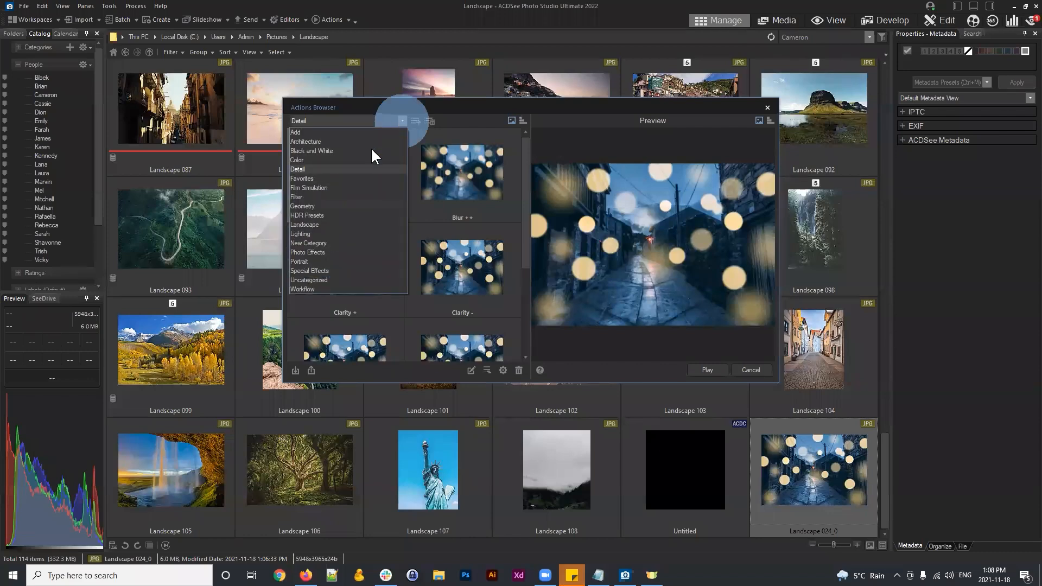
pyautogui.click(326, 269)
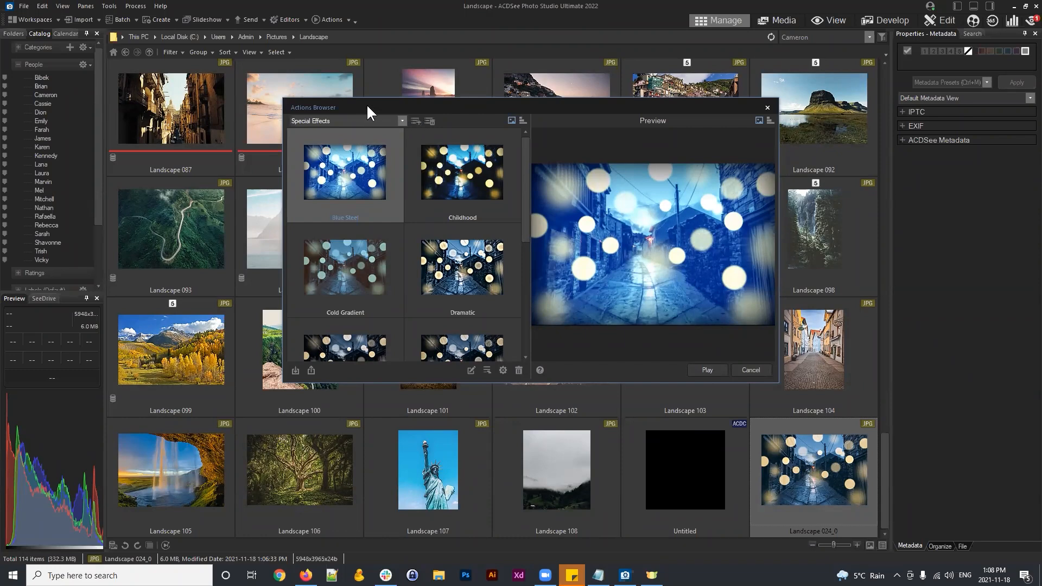
pyautogui.moveTo(375, 106); pyautogui.dragTo(391, 108)
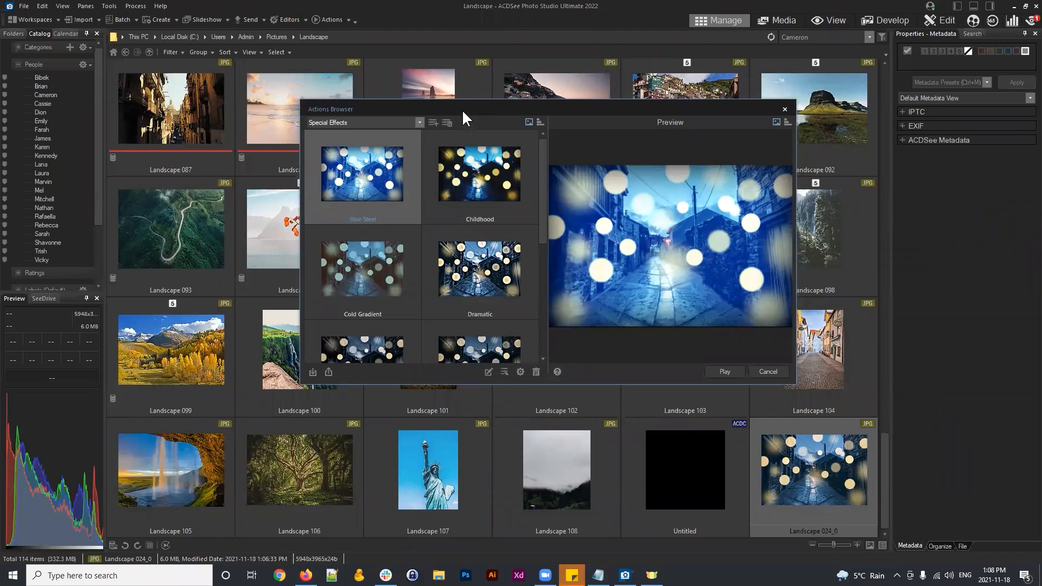
pyautogui.moveTo(468, 105); pyautogui.dragTo(494, 109)
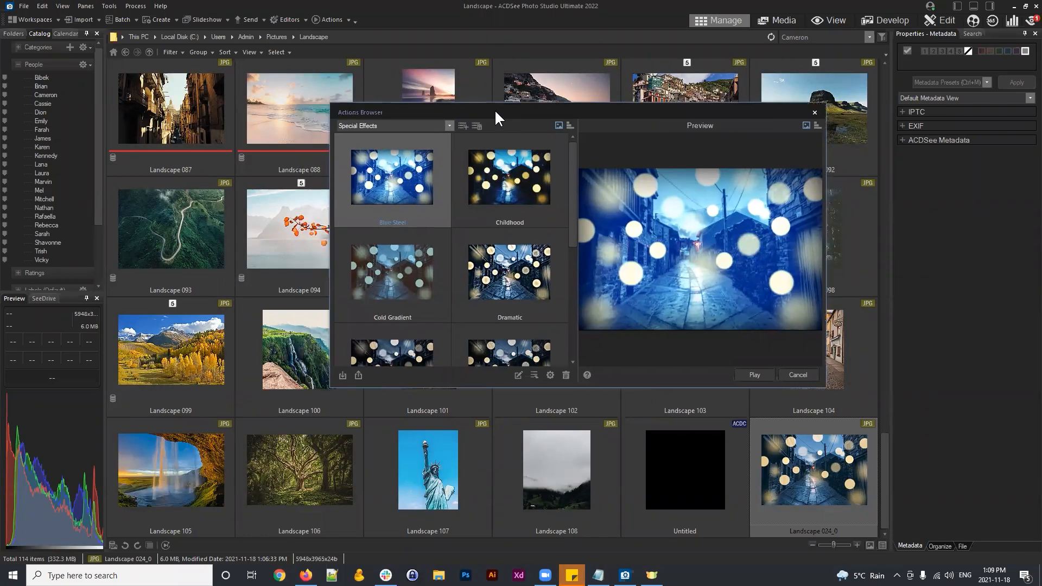
# Add a custom action category named with the owner's first name followed by "Lighting Category", without an apostrophe in the name
pyautogui.click(464, 123)
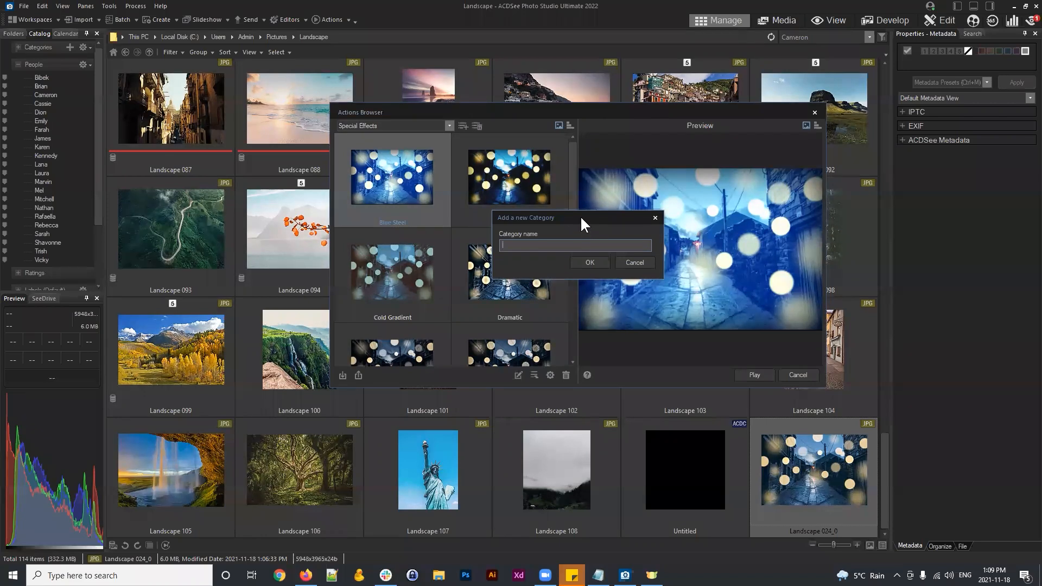
pyautogui.write('Wedding')
pyautogui.hotkey('ctrl', 'a')
pyautogui.press('BackSpace')
pyautogui.write("Adam's Lighting Categor")
pyautogui.click(590, 262)
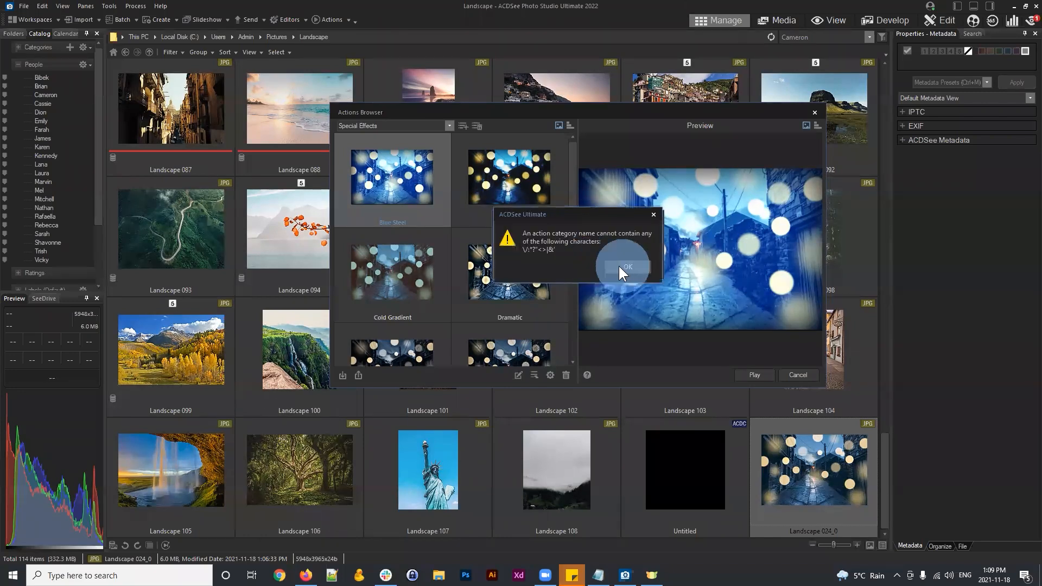
pyautogui.click(623, 266)
pyautogui.click(517, 245)
pyautogui.press('BackSpace')
pyautogui.click(594, 259)
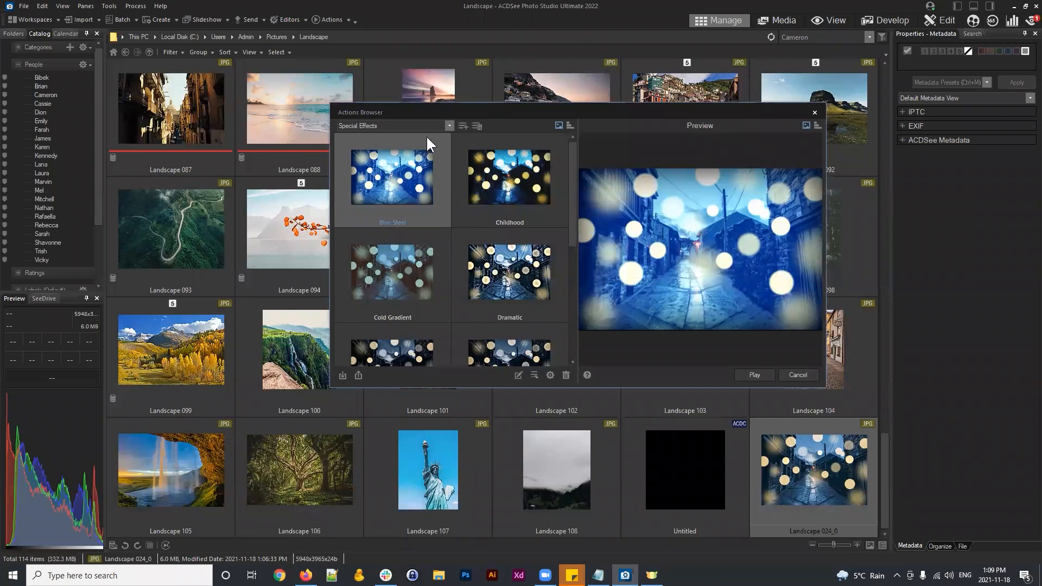
# Display the new custom lighting category in the Actions Browser and check its entry among the other categories
pyautogui.click(449, 126)
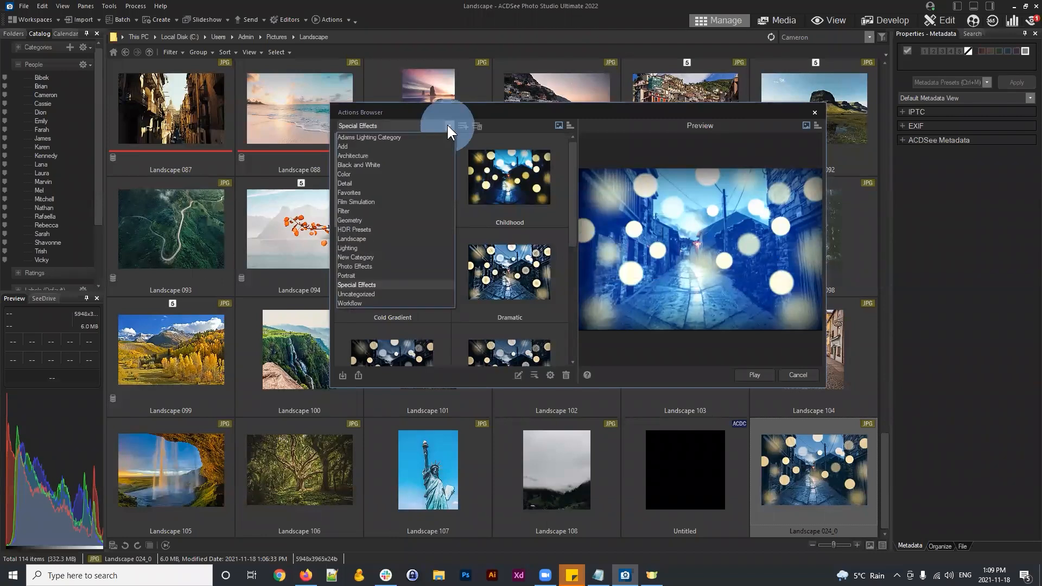
pyautogui.click(359, 137)
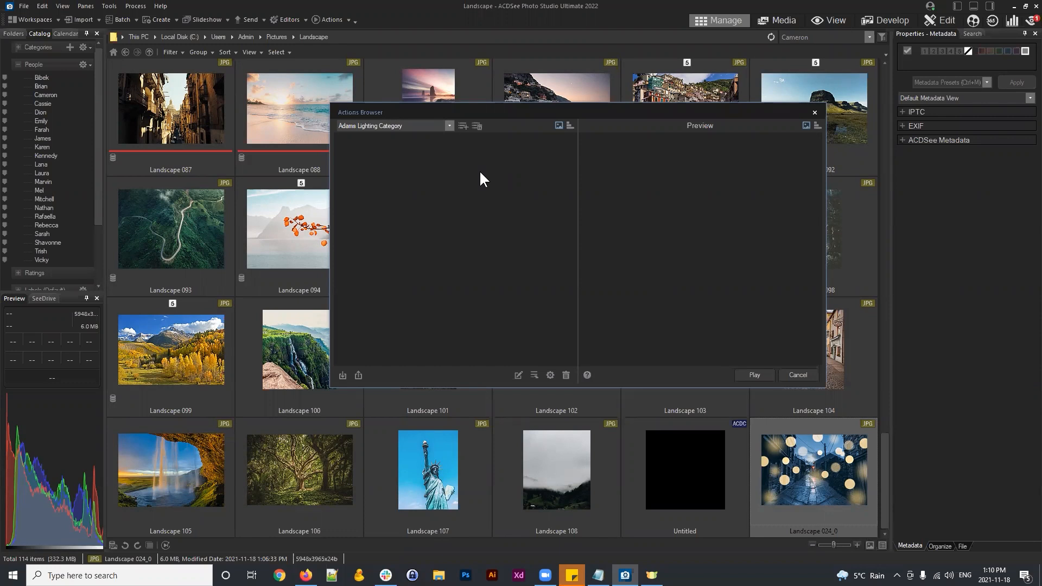
pyautogui.click(446, 125)
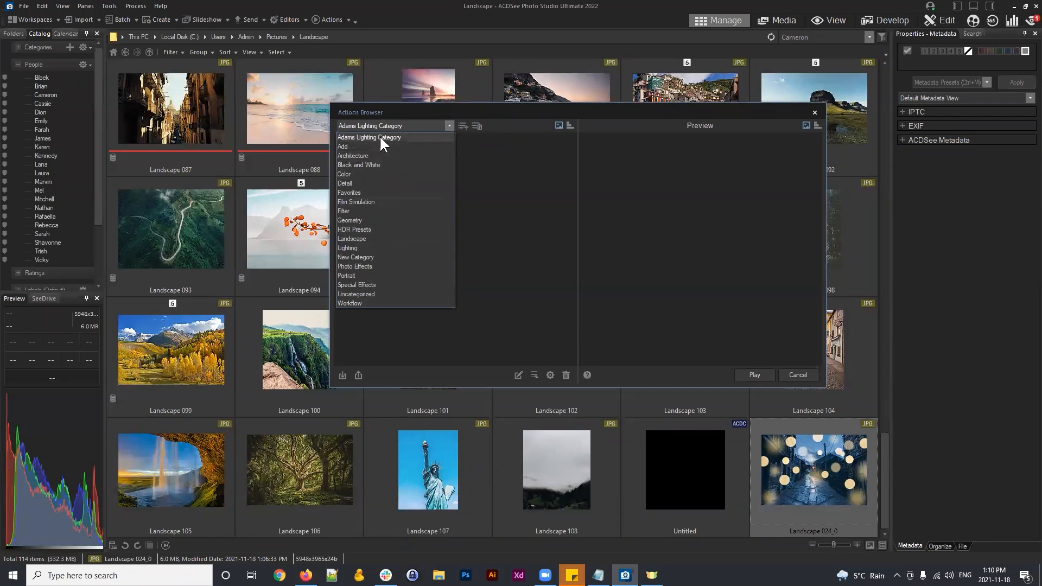
pyautogui.click(465, 140)
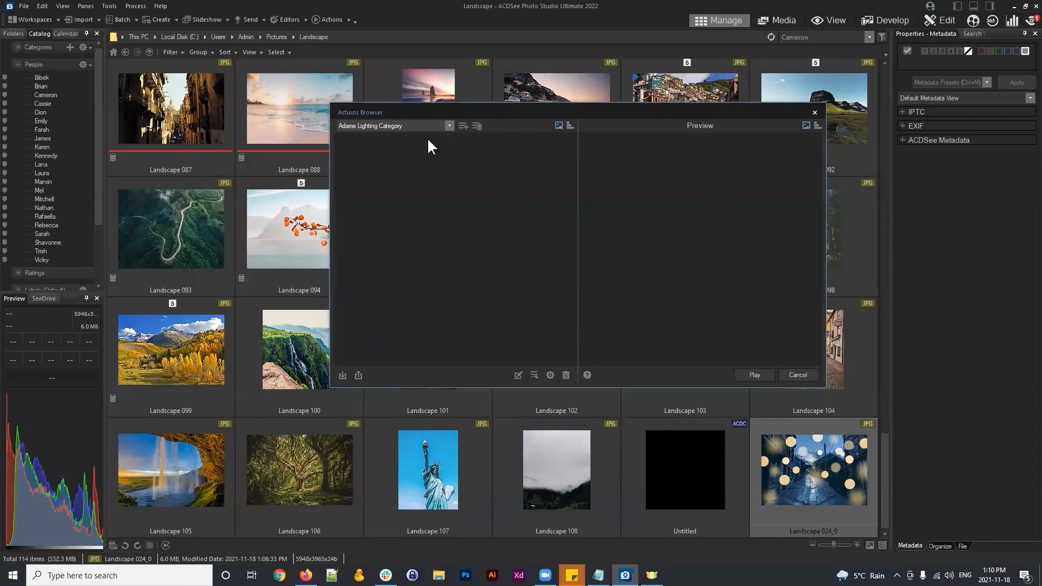
pyautogui.click(451, 125)
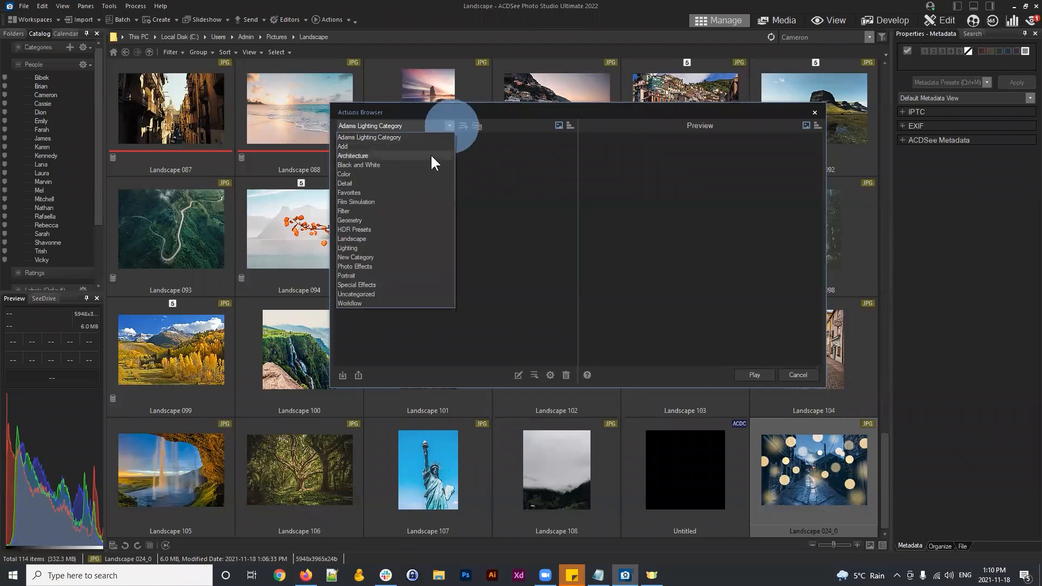
pyautogui.click(375, 136)
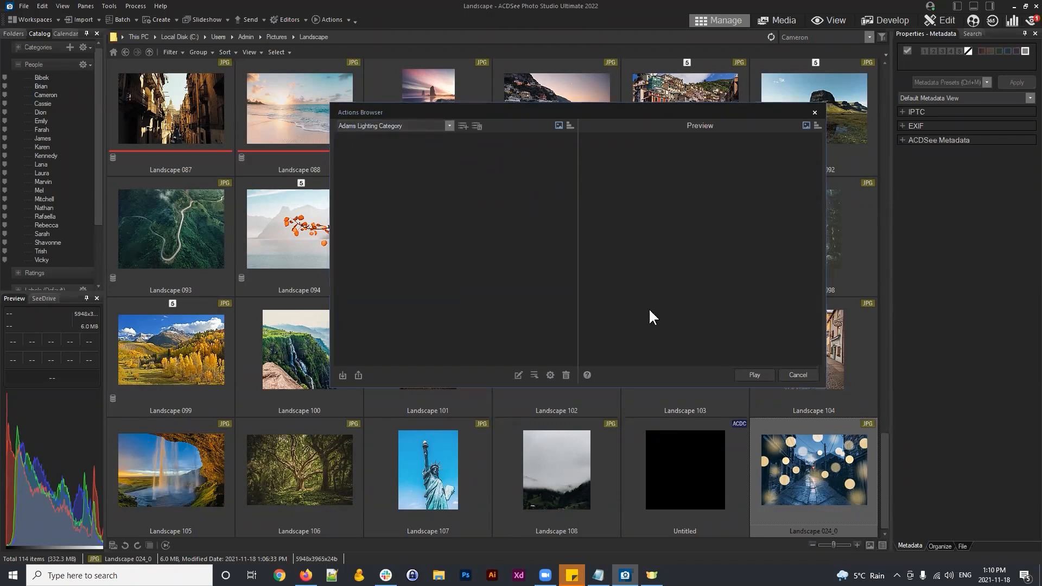
# Shift the Actions Browser window slightly and close it without playing an action
pyautogui.click(521, 184)
pyautogui.click(496, 110)
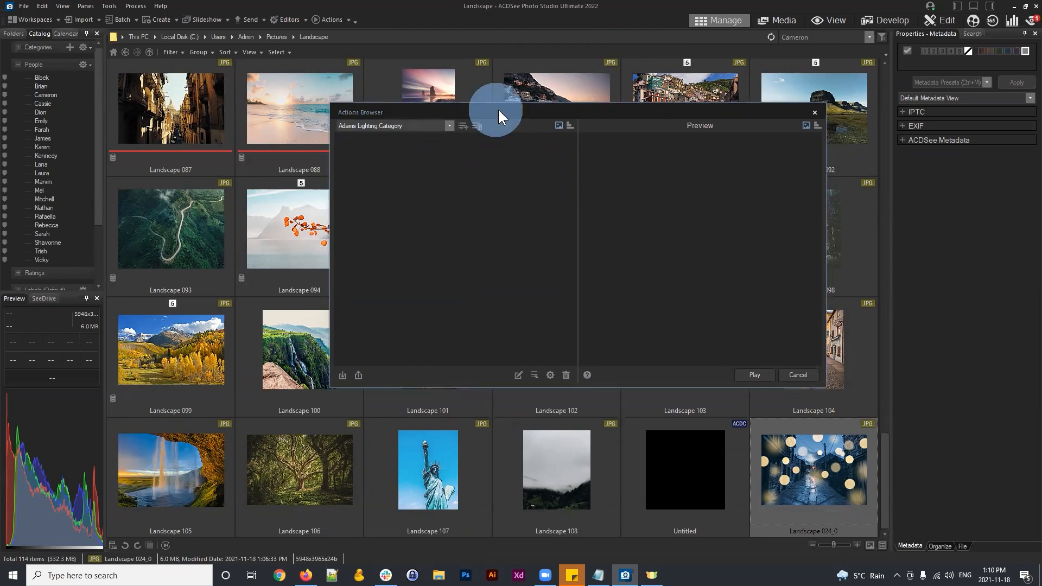
pyautogui.moveTo(497, 108); pyautogui.dragTo(469, 109)
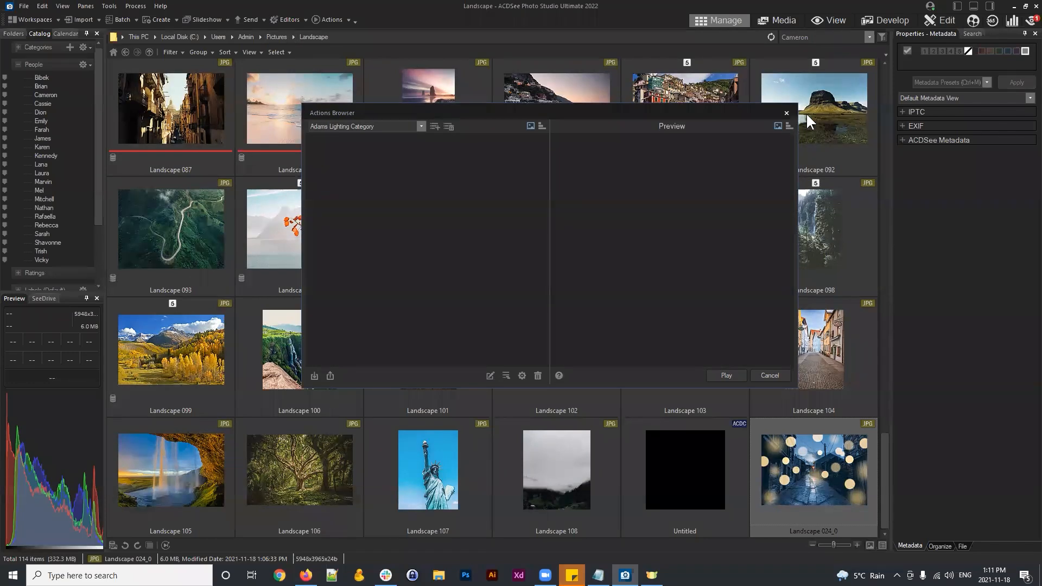
pyautogui.click(787, 113)
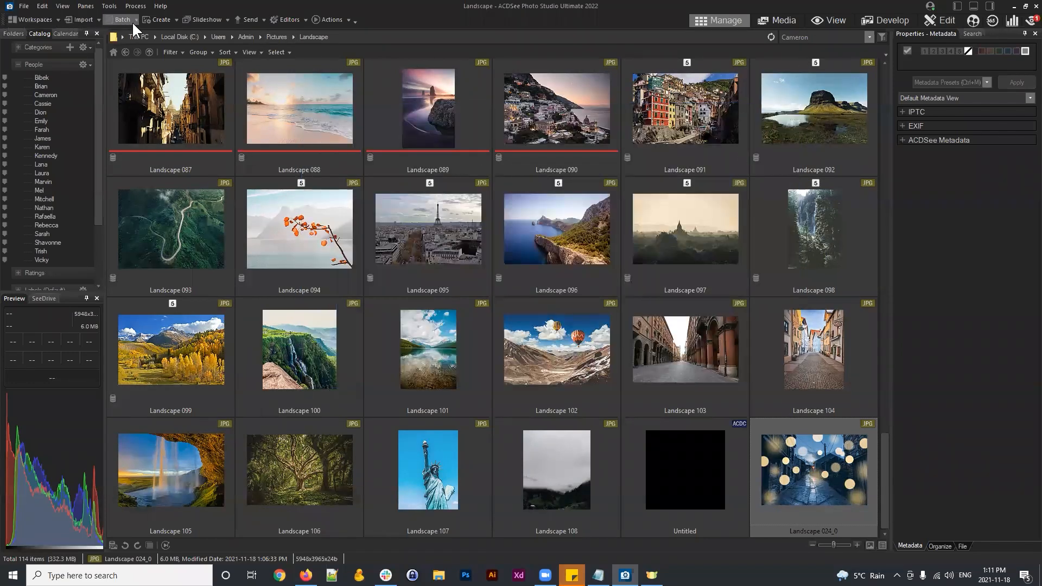
pyautogui.click(115, 6)
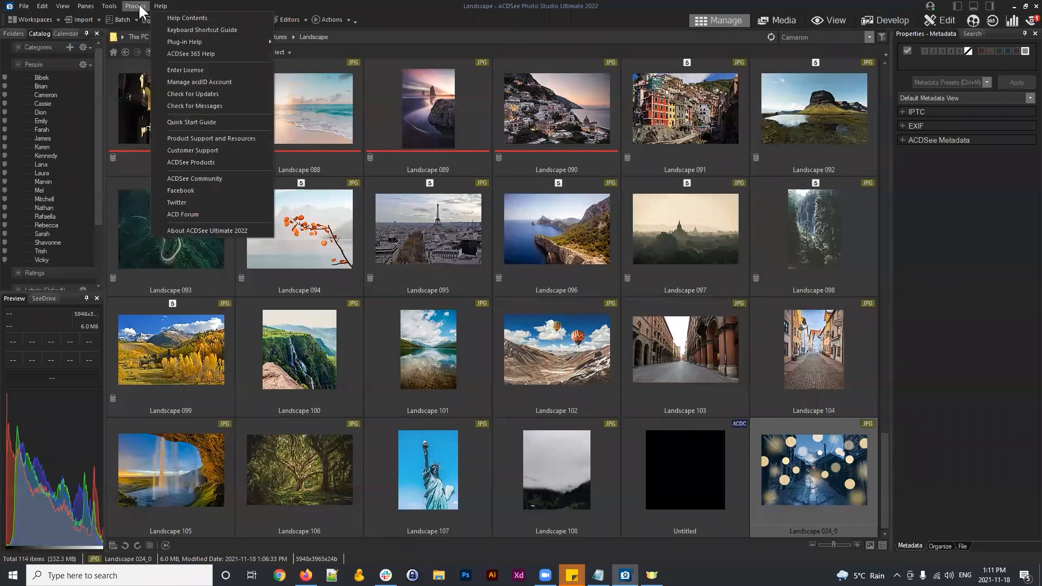
pyautogui.moveTo(142, 7)
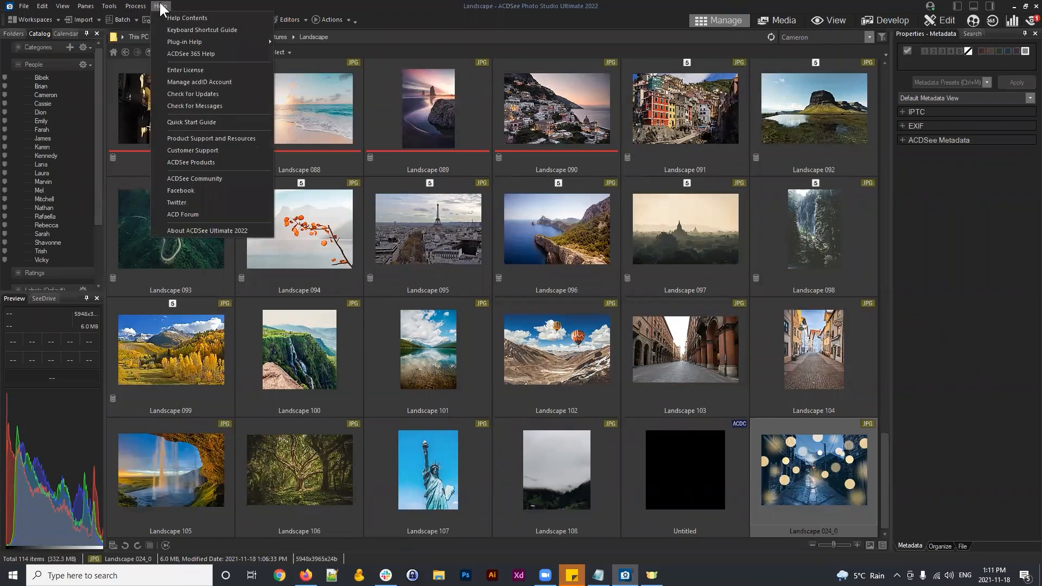
pyautogui.moveTo(4, 20)
pyautogui.mouseDown()
pyautogui.moveTo(245, 24)
pyautogui.moveTo(353, 49)
pyautogui.moveTo(212, 26)
pyautogui.moveTo(221, 32)
pyautogui.moveTo(24, 20)
pyautogui.moveTo(16, 31)
pyautogui.moveTo(8, 21)
pyautogui.mouseUp()
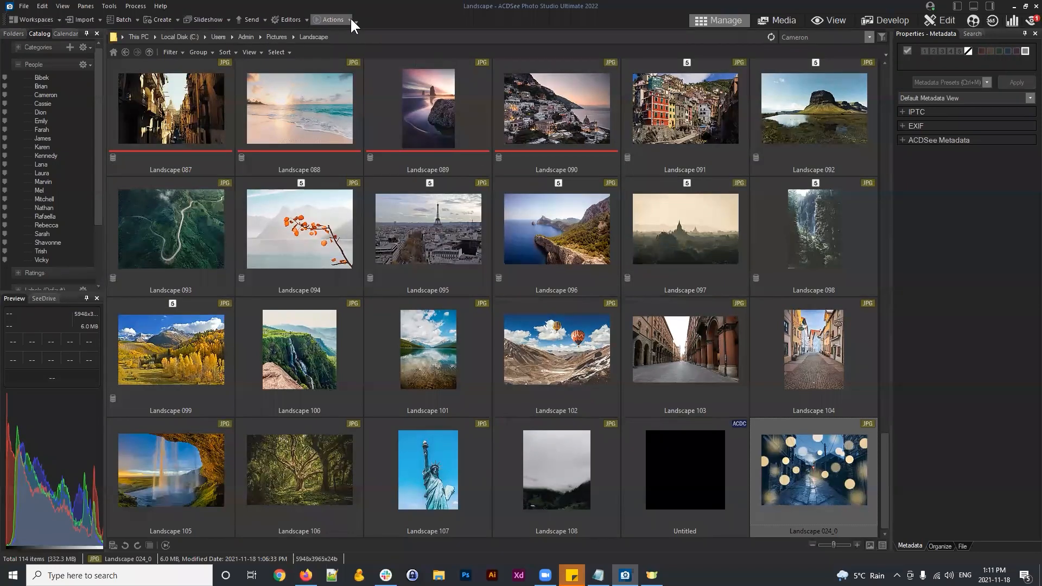
# Find the original Landscape 024 photo among the folder's thumbnails and open it in Edit mode
pyautogui.scroll(2, 642, 227)
pyautogui.scroll(-2, 641, 227)
pyautogui.scroll(10, 501, 209)
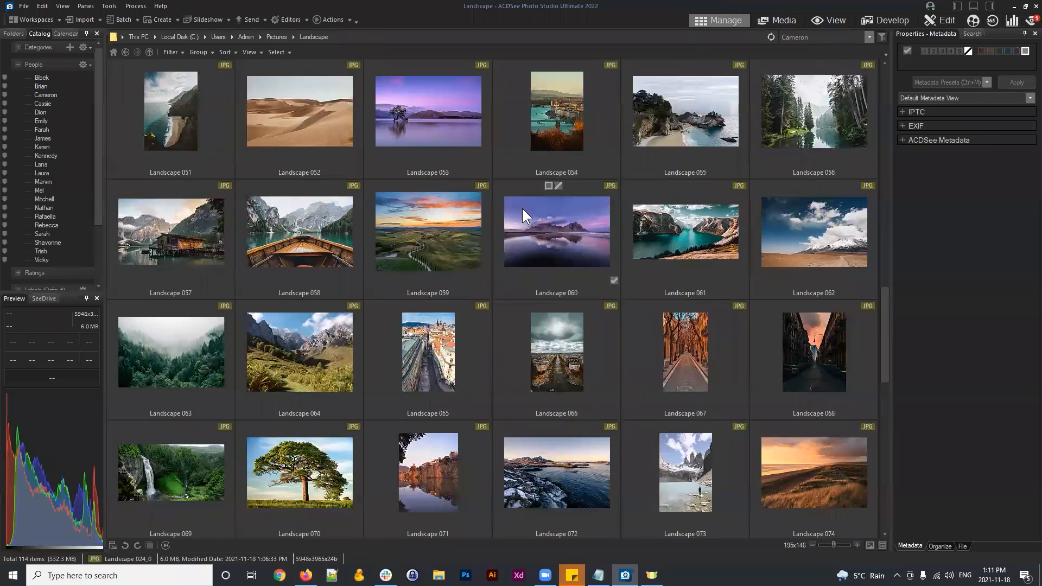
pyautogui.scroll(5, 522, 209)
pyautogui.scroll(4, 641, 270)
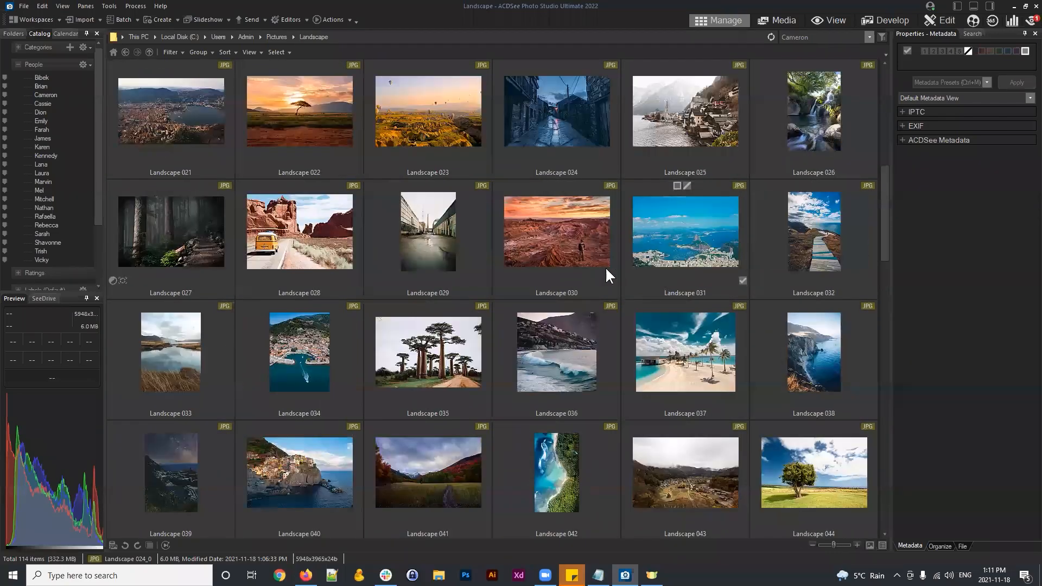
pyautogui.scroll(4, 489, 294)
pyautogui.click(565, 366)
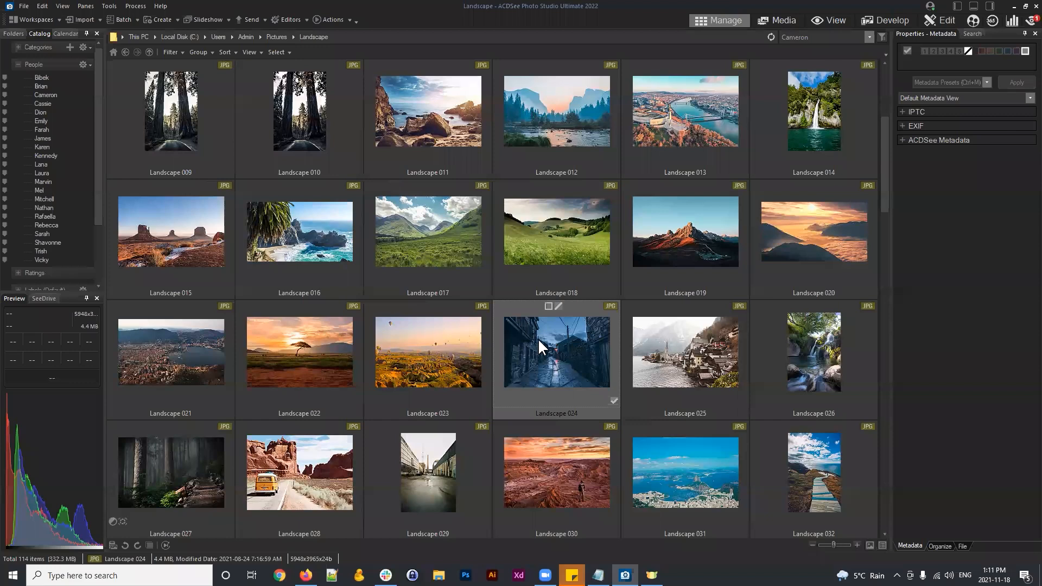
pyautogui.click(939, 19)
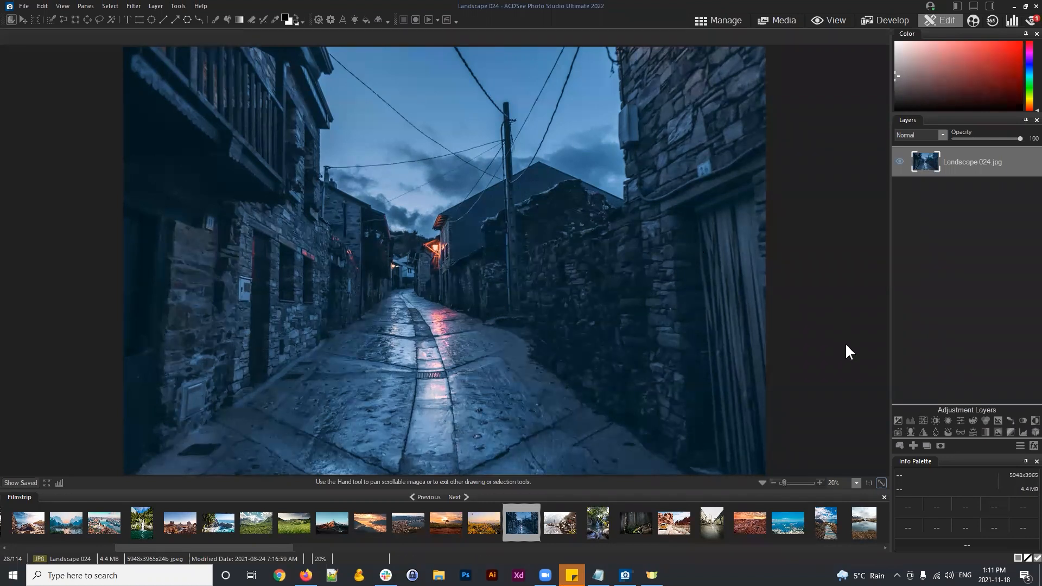
pyautogui.rightClick(896, 413)
pyautogui.click(897, 413)
pyautogui.click(964, 165)
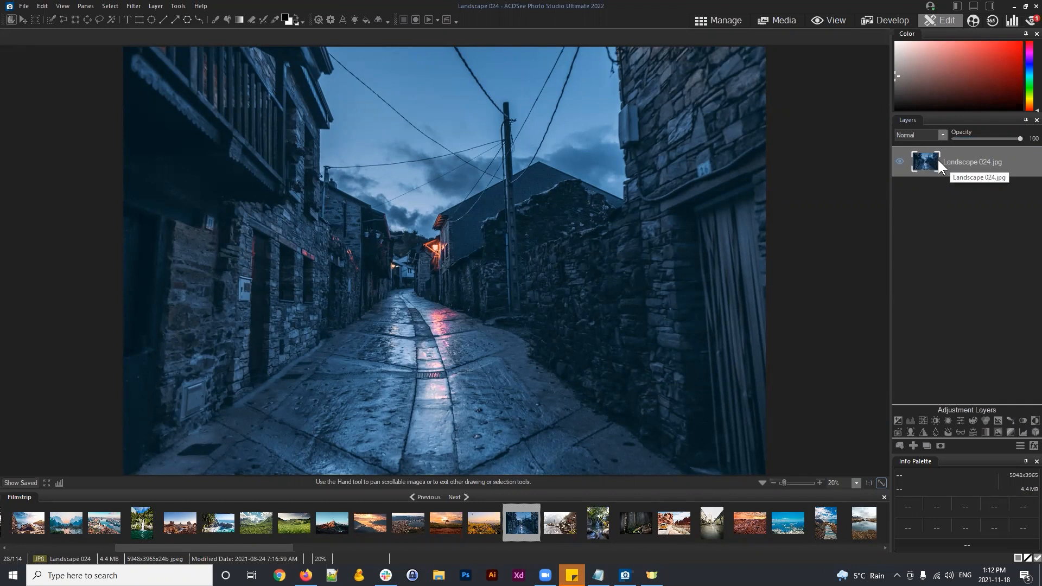
pyautogui.click(954, 167)
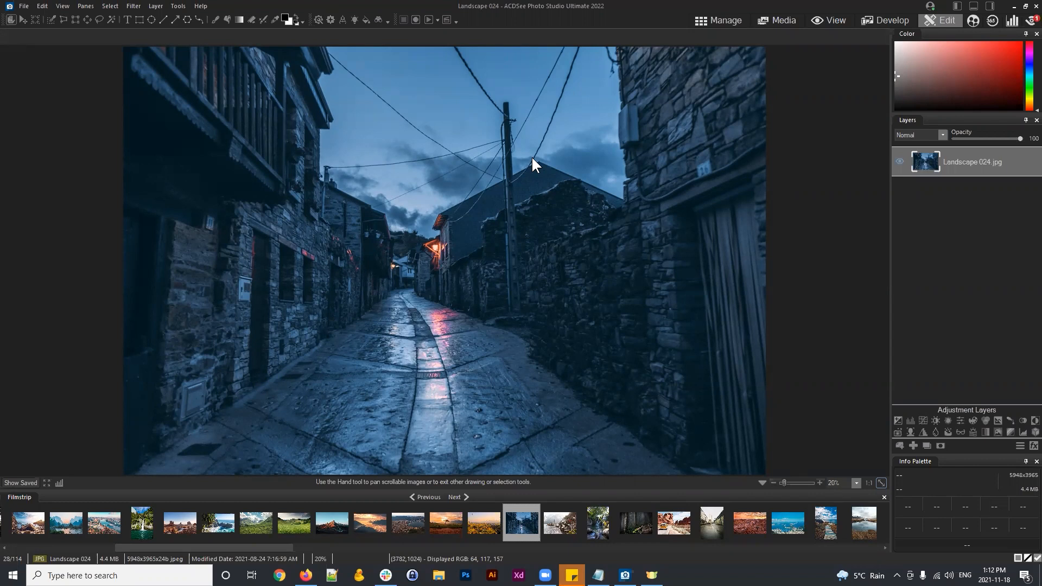
pyautogui.click(917, 206)
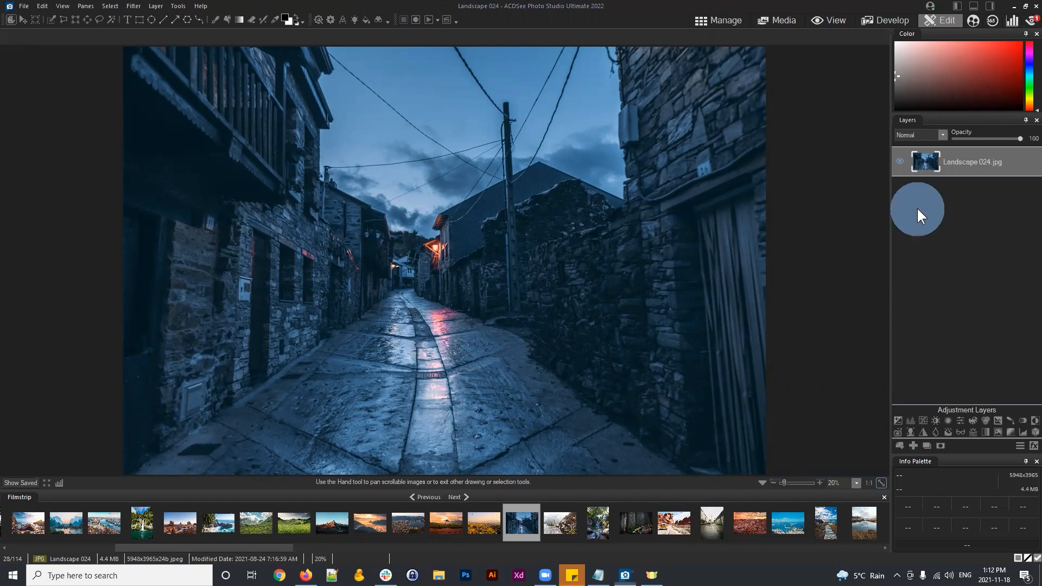
# Open the Actions Browser for the Landscape 024 layer, reposition its window and display the Detail category
pyautogui.click(966, 161)
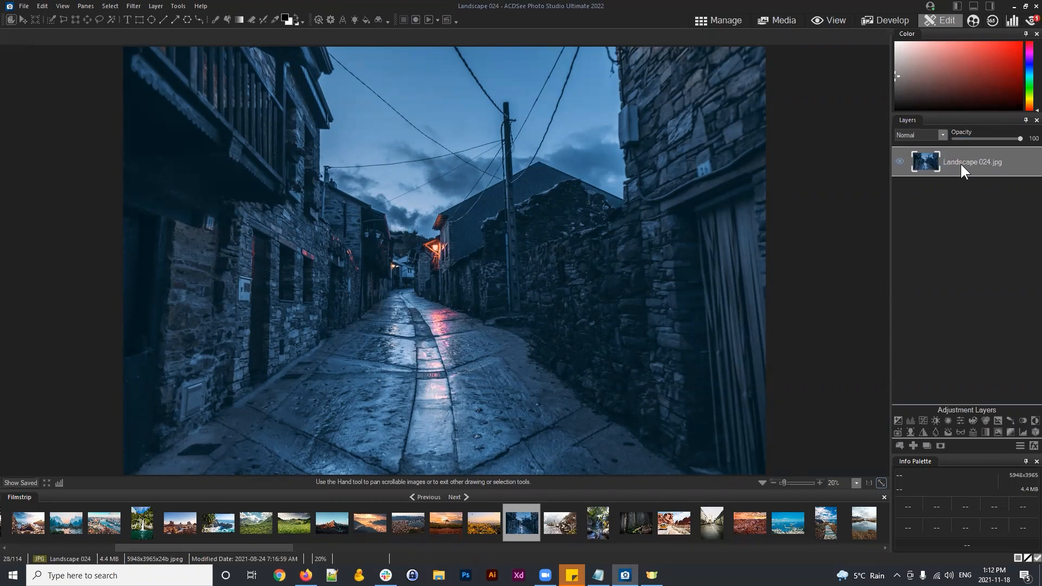
pyautogui.click(447, 18)
pyautogui.moveTo(477, 32); pyautogui.dragTo(292, 77)
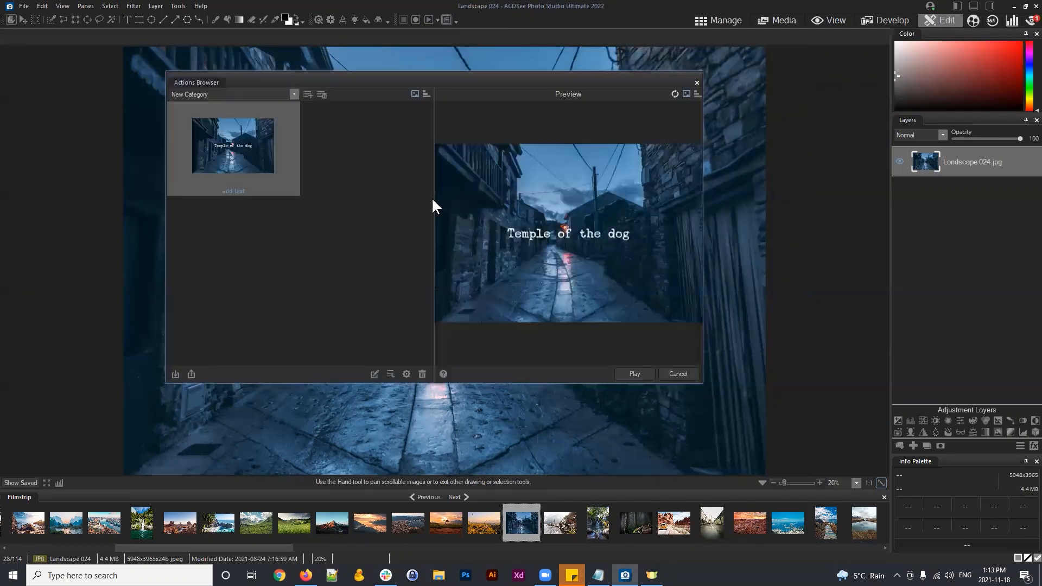
pyautogui.click(293, 94)
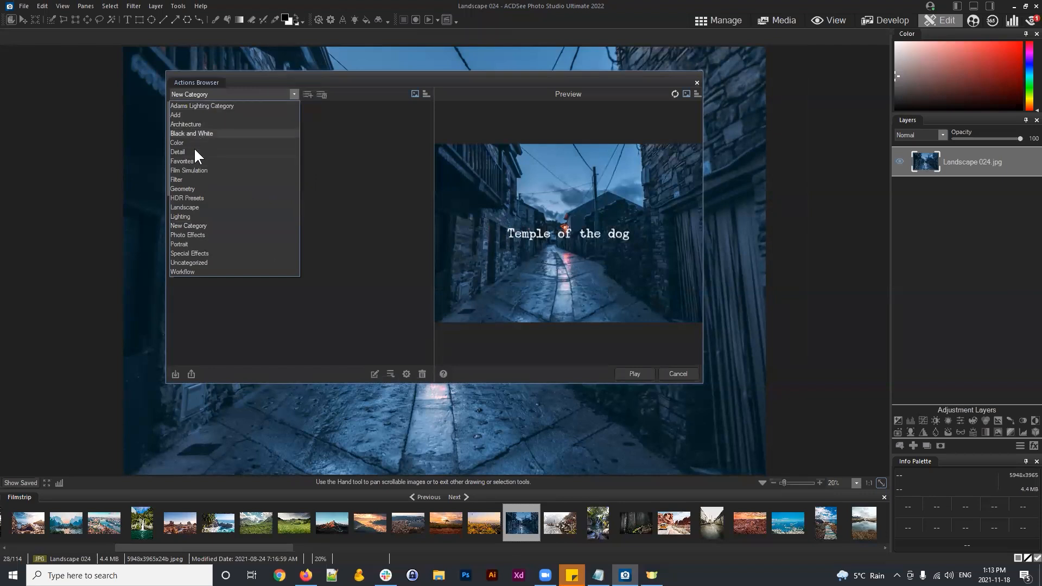
pyautogui.click(188, 152)
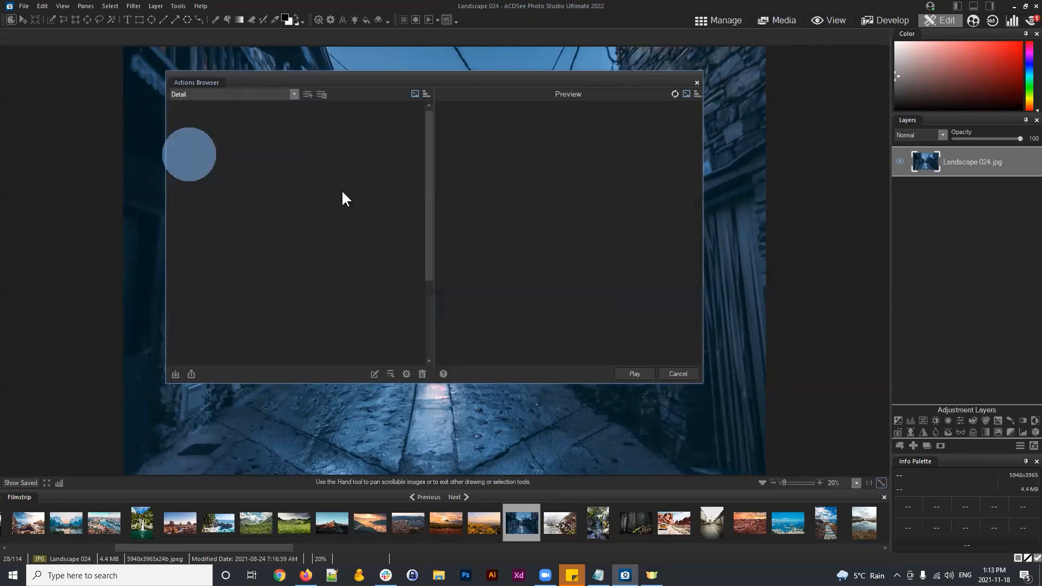
pyautogui.moveTo(428, 122)
pyautogui.mouseDown()
pyautogui.moveTo(441, 223)
pyautogui.moveTo(426, 122)
pyautogui.mouseUp()
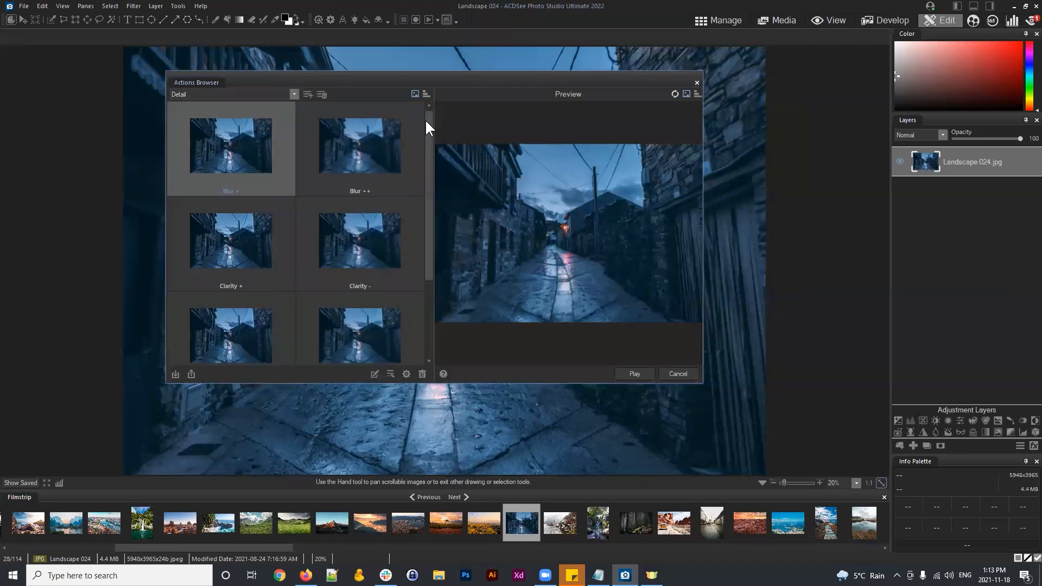
# Preview the Blur ++, Blur + and Clarity + actions on the photo and close the Actions Browser without playing any
pyautogui.click(351, 128)
pyautogui.click(246, 137)
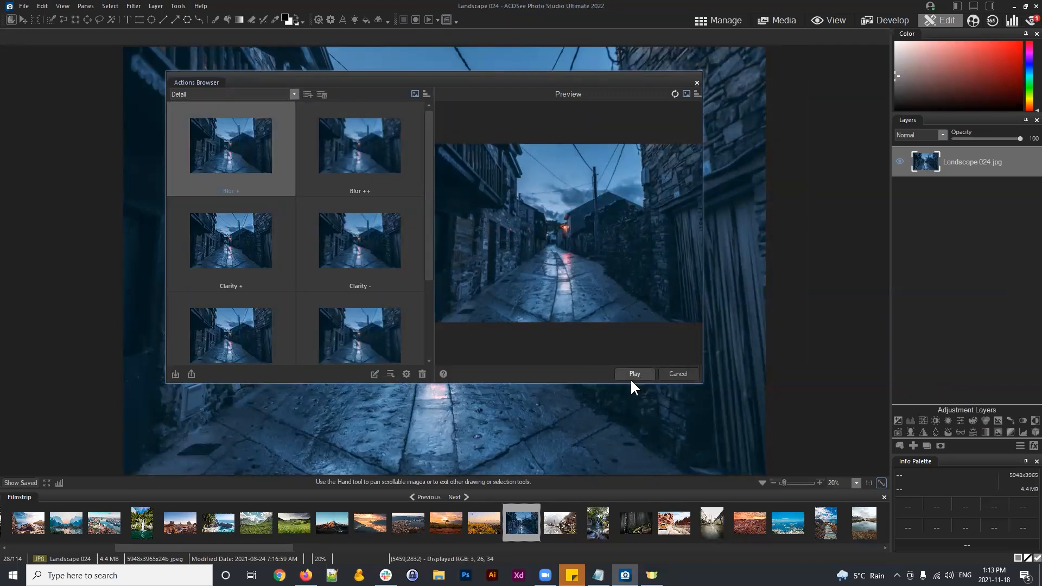
pyautogui.moveTo(429, 122); pyautogui.dragTo(445, 100)
pyautogui.moveTo(439, 81); pyautogui.dragTo(475, 79)
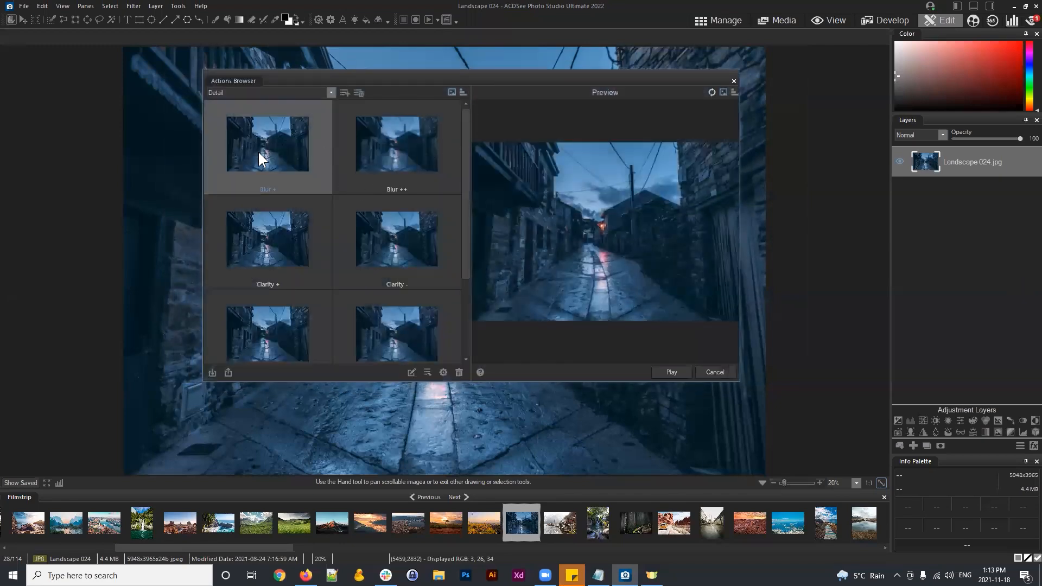
pyautogui.click(270, 231)
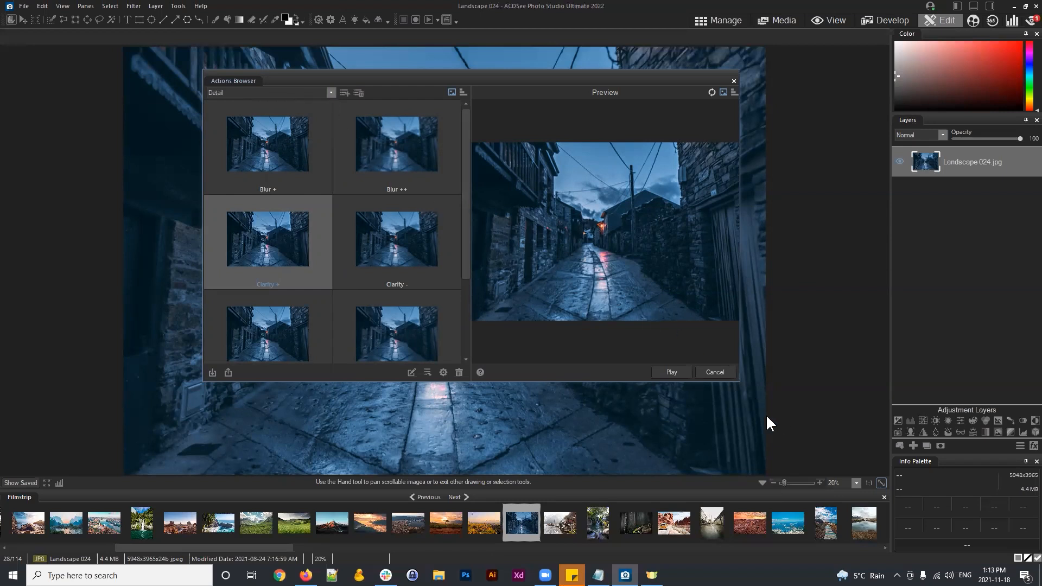
pyautogui.click(672, 371)
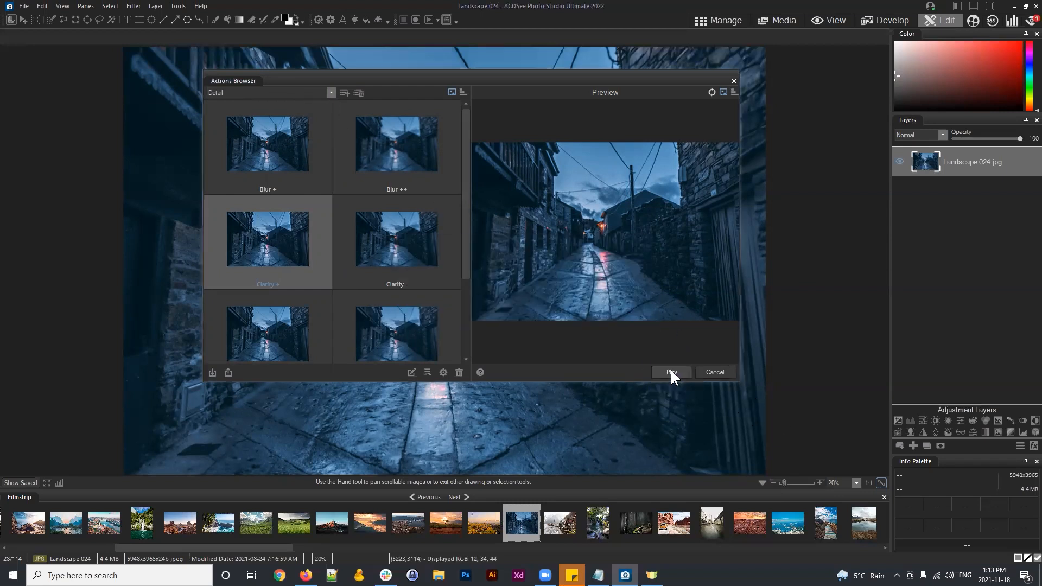
pyautogui.click(715, 372)
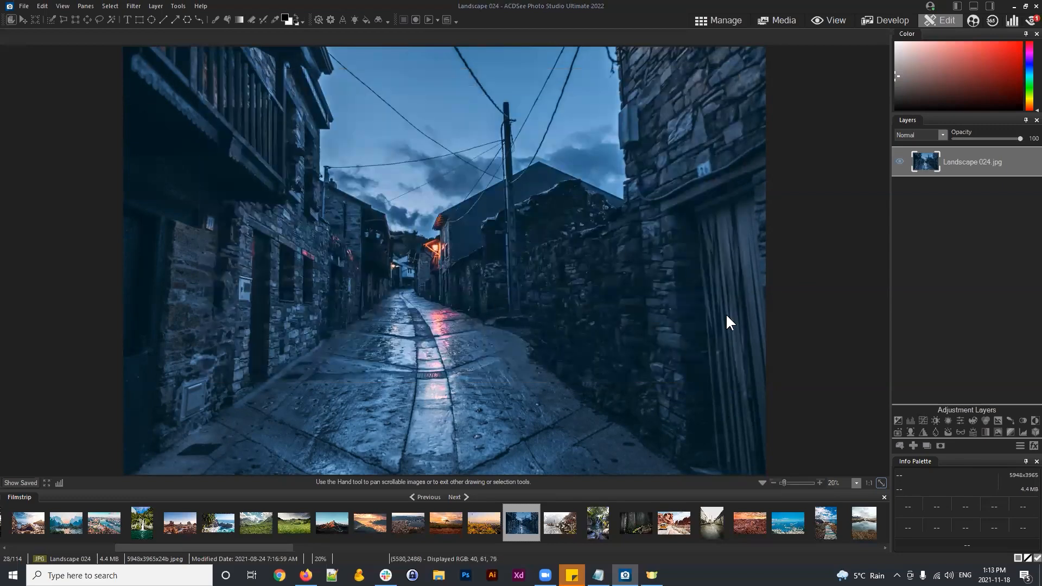
# Compare the current photo with its saved version
pyautogui.click(30, 481)
pyautogui.click(21, 481)
pyautogui.click(26, 481)
pyautogui.click(16, 482)
pyautogui.click(962, 157)
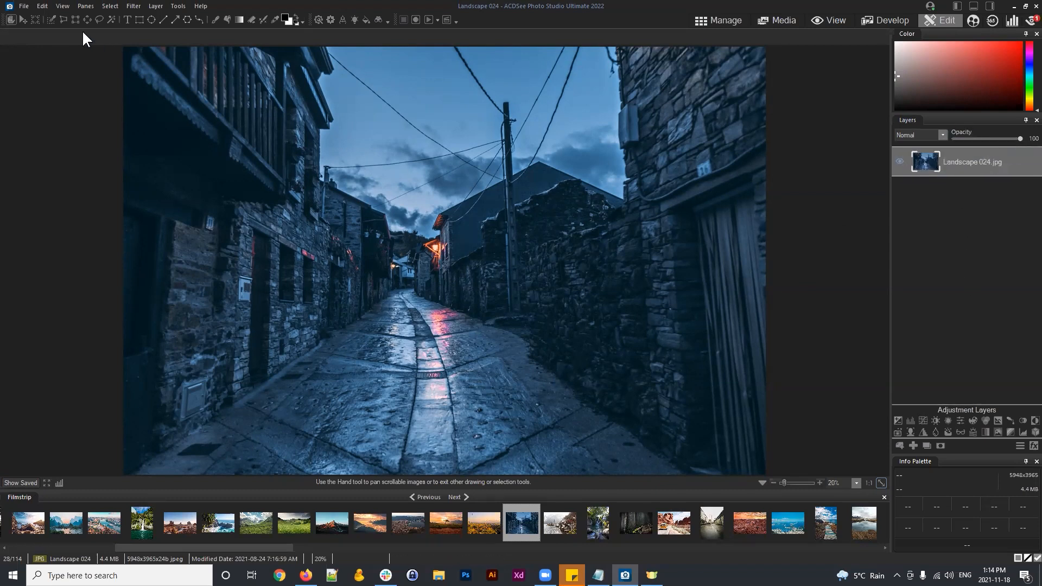
pyautogui.click(46, 6)
pyautogui.click(52, 19)
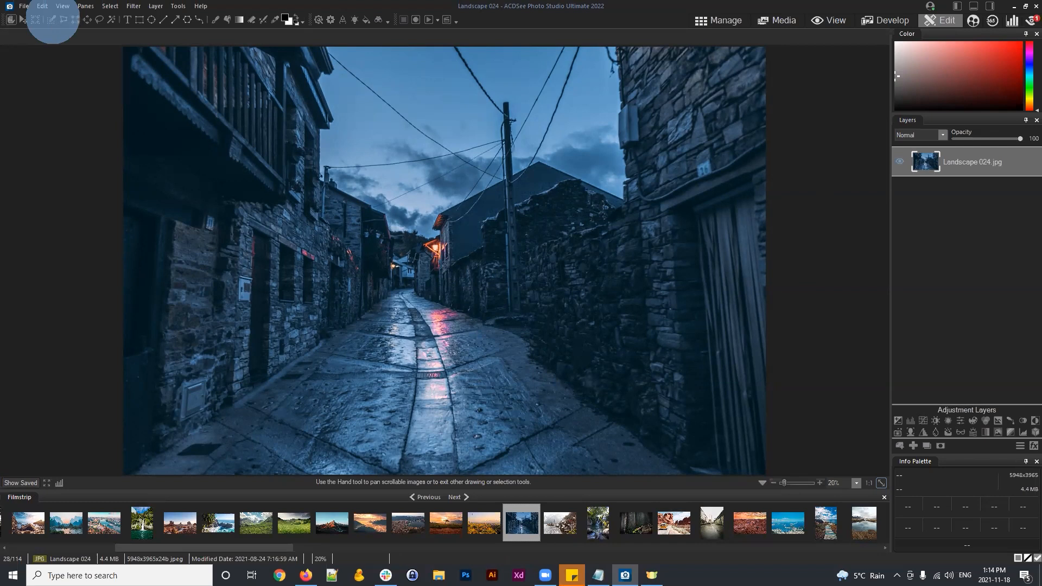
pyautogui.click(959, 162)
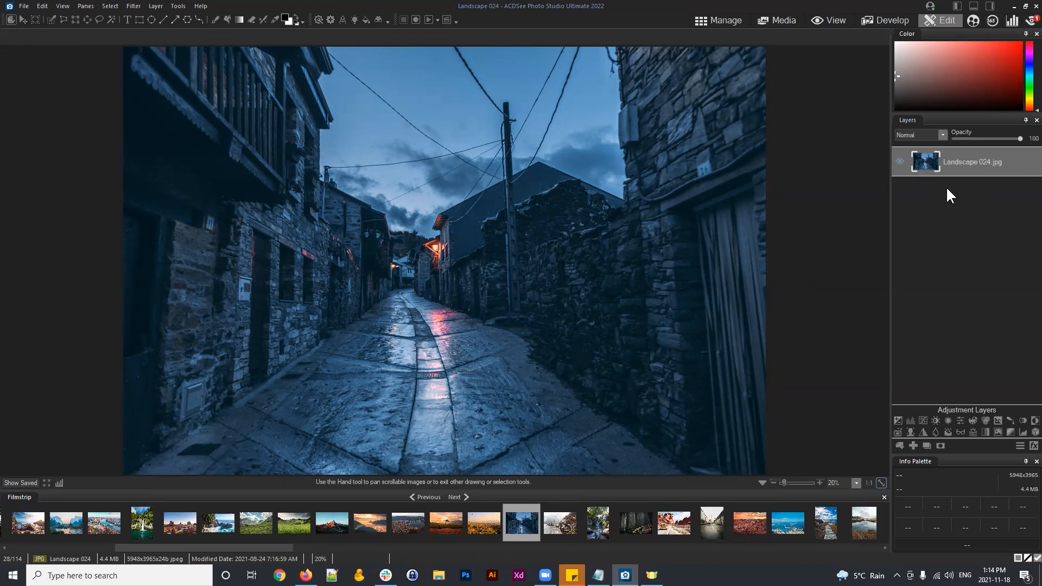
# Start recording a new action, then lengthen the Recording Action window and place it beside the photo, keeping most of the image uncovered
pyautogui.click(415, 18)
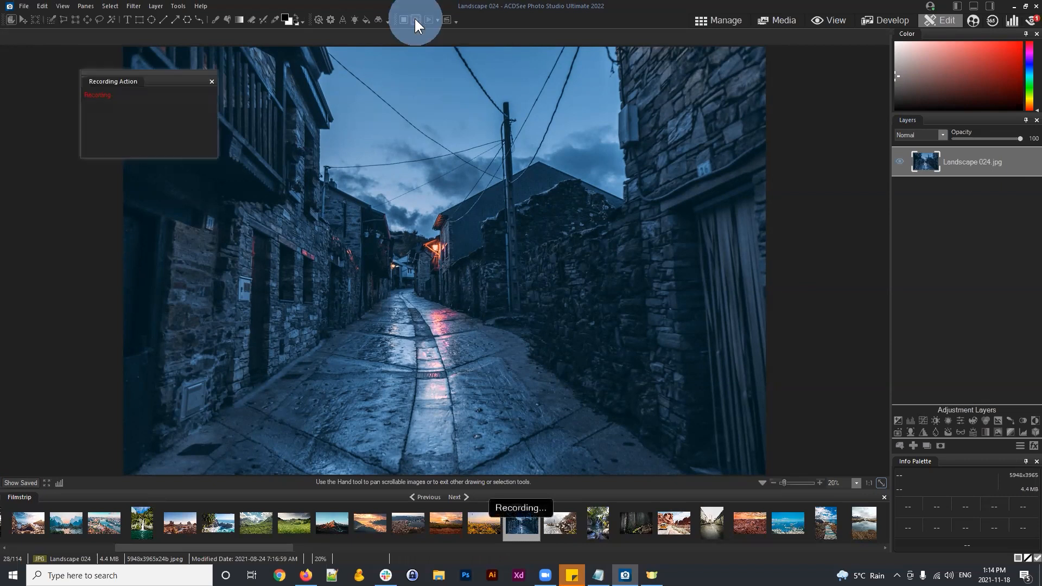
pyautogui.moveTo(177, 76); pyautogui.dragTo(145, 93)
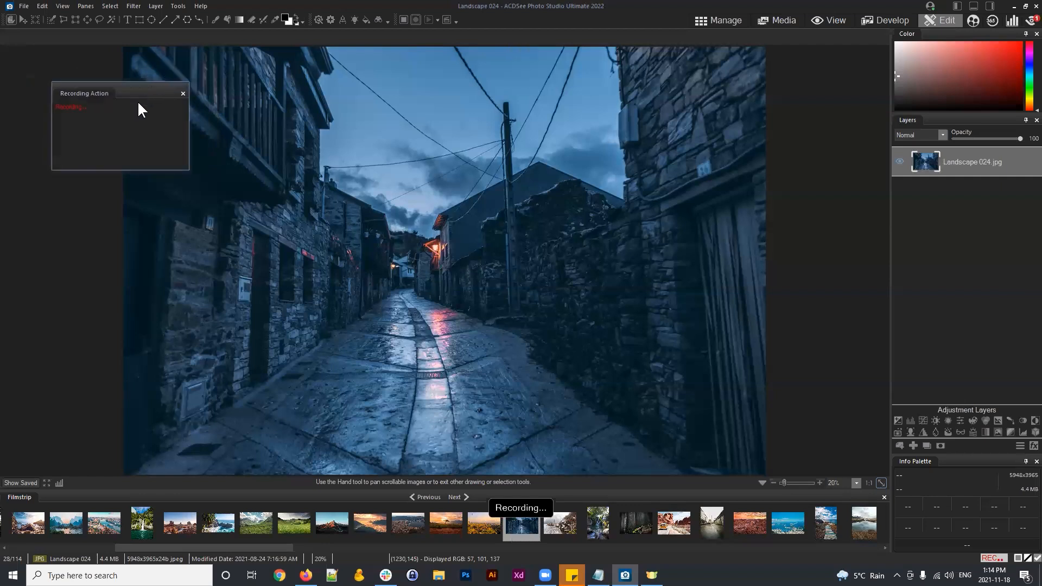
pyautogui.moveTo(115, 170); pyautogui.dragTo(116, 429)
pyautogui.moveTo(121, 91); pyautogui.dragTo(140, 81)
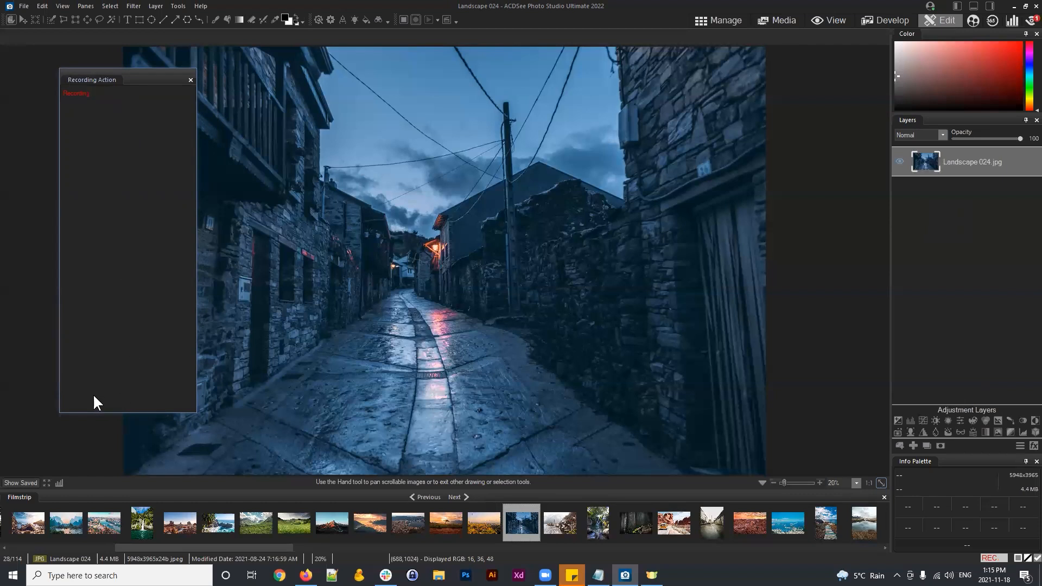
pyautogui.click(923, 215)
pyautogui.moveTo(154, 79); pyautogui.dragTo(113, 77)
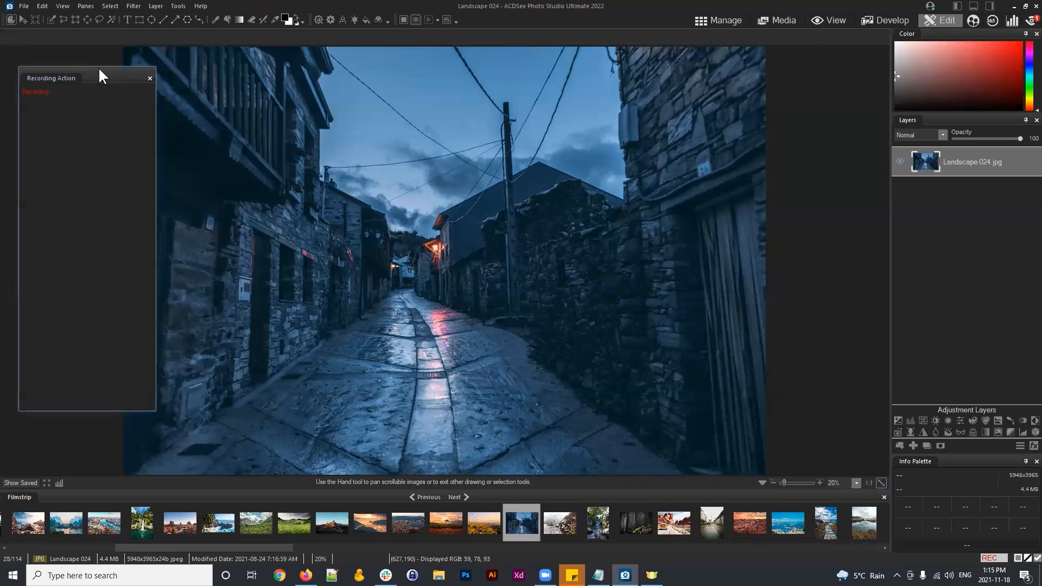
pyautogui.click(945, 217)
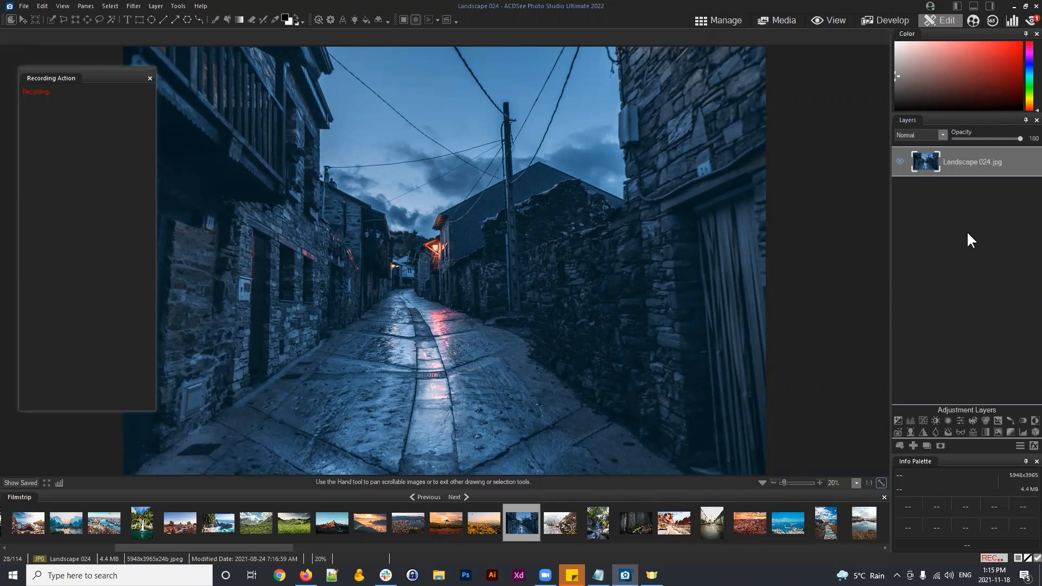
# Add a White Balance adjustment layer above the photo and set its temperature to 37
pyautogui.click(947, 421)
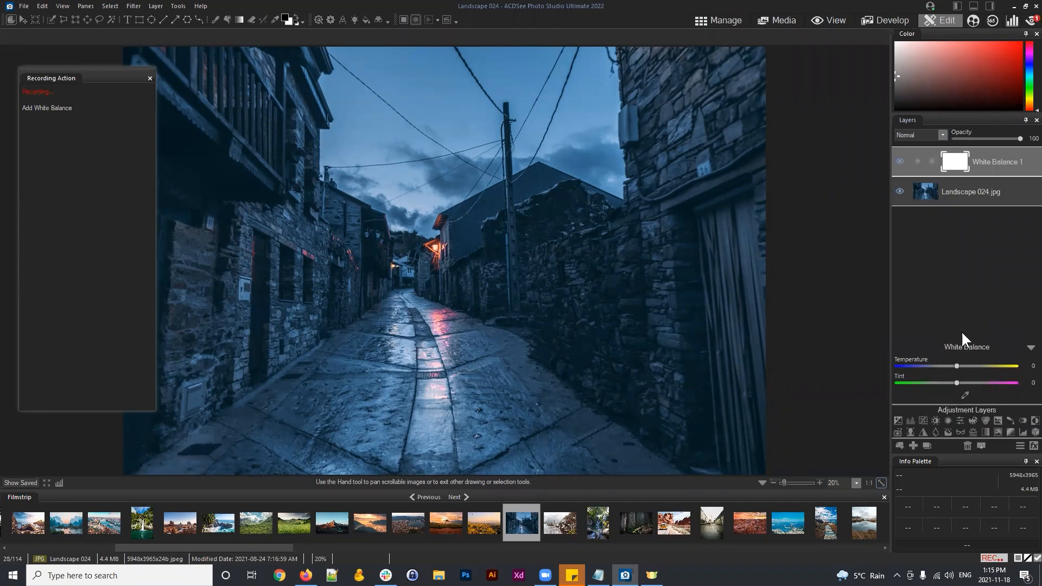
pyautogui.click(956, 367)
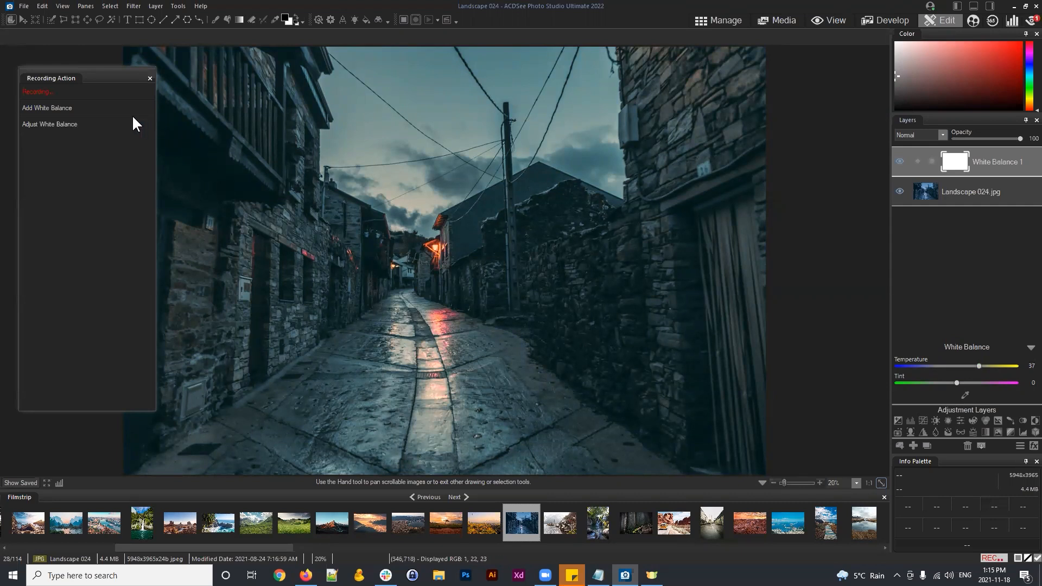
# Check the recorded white balance steps against the layer stack, selecting the photo layer and the White Balance layer in turn
pyautogui.click(86, 96)
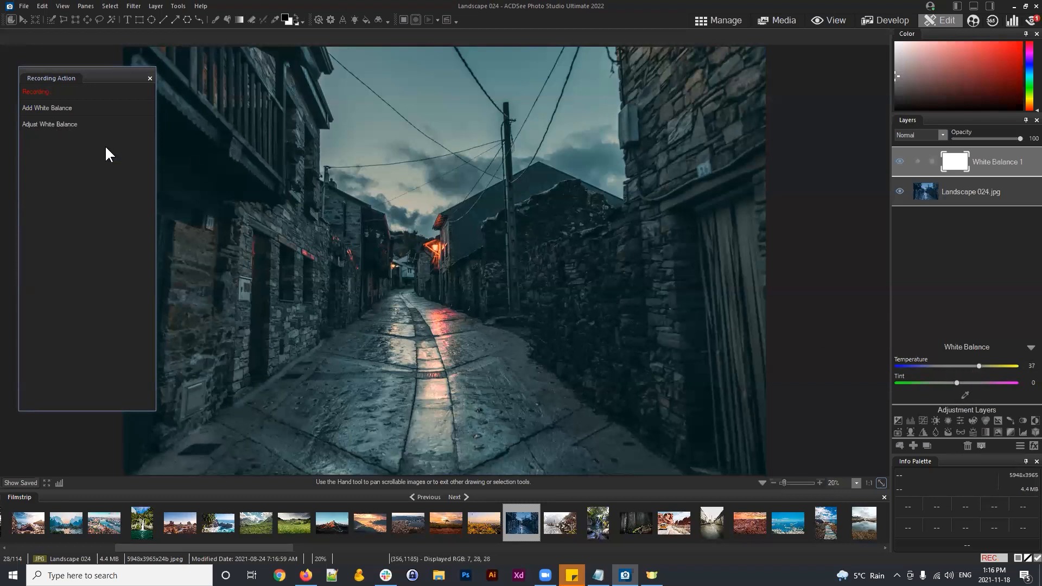
pyautogui.click(47, 109)
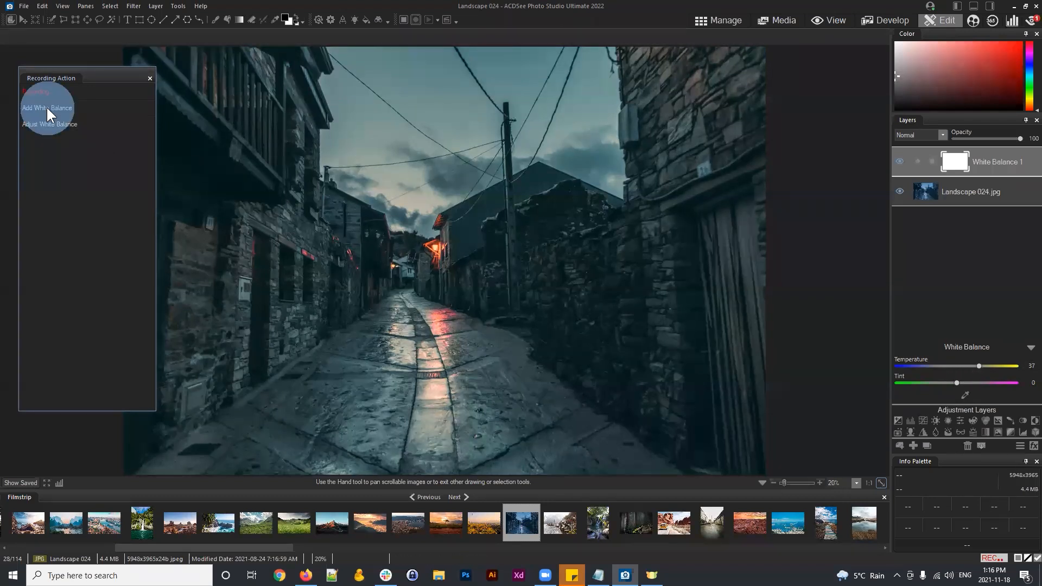
pyautogui.click(970, 194)
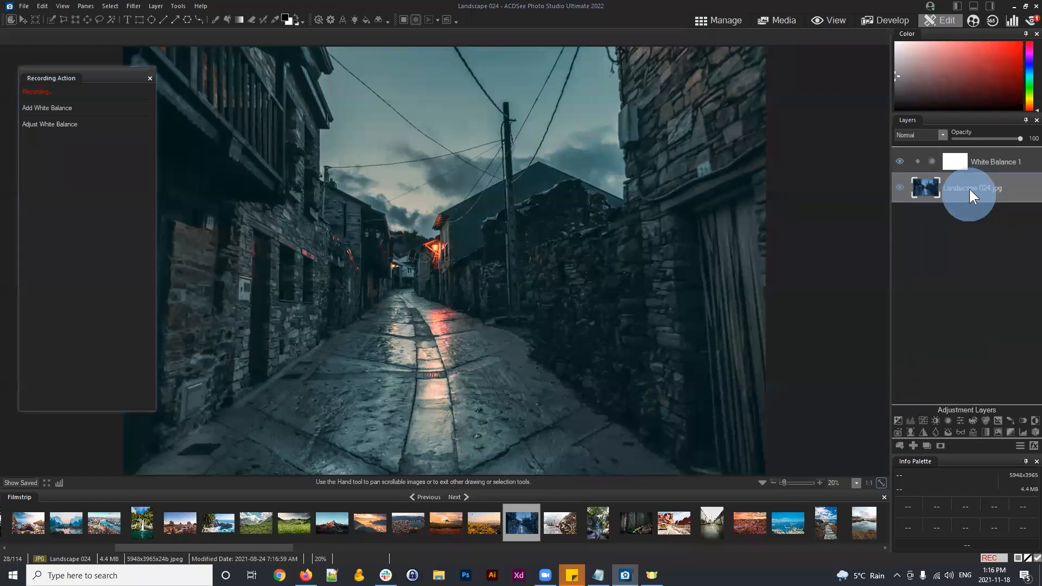
pyautogui.click(994, 155)
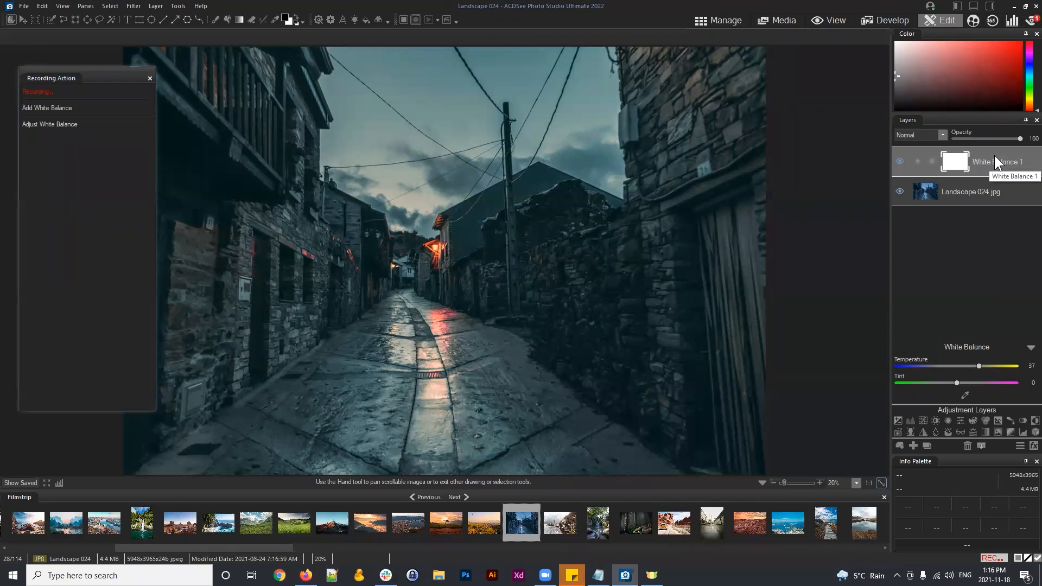
pyautogui.click(941, 240)
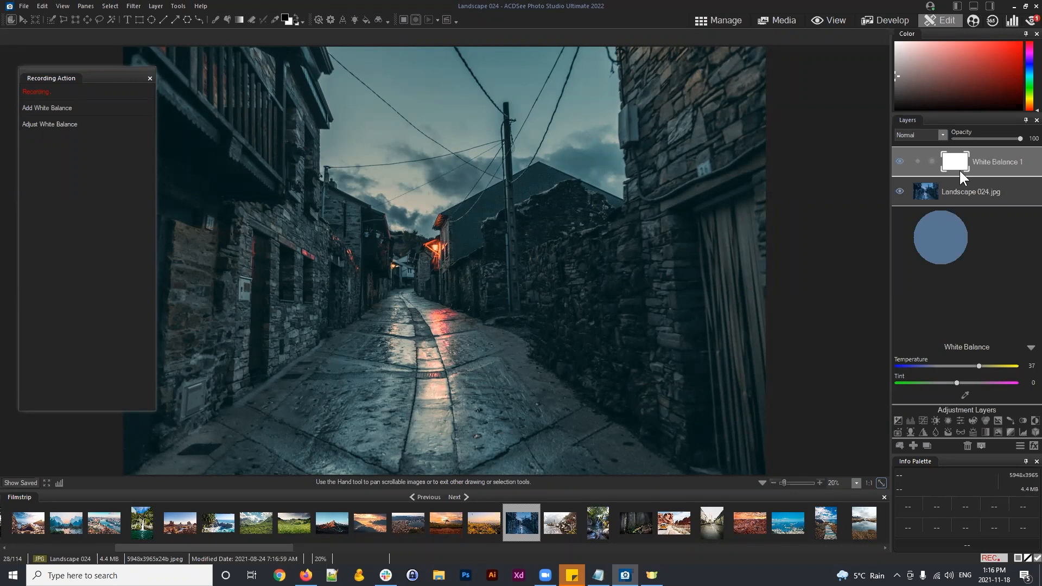
# Add a Curves adjustment layer and shape a gentle S-curve with points at about 63/55 and 130/126, raised highlights and a slightly lowered white end
pyautogui.click(923, 420)
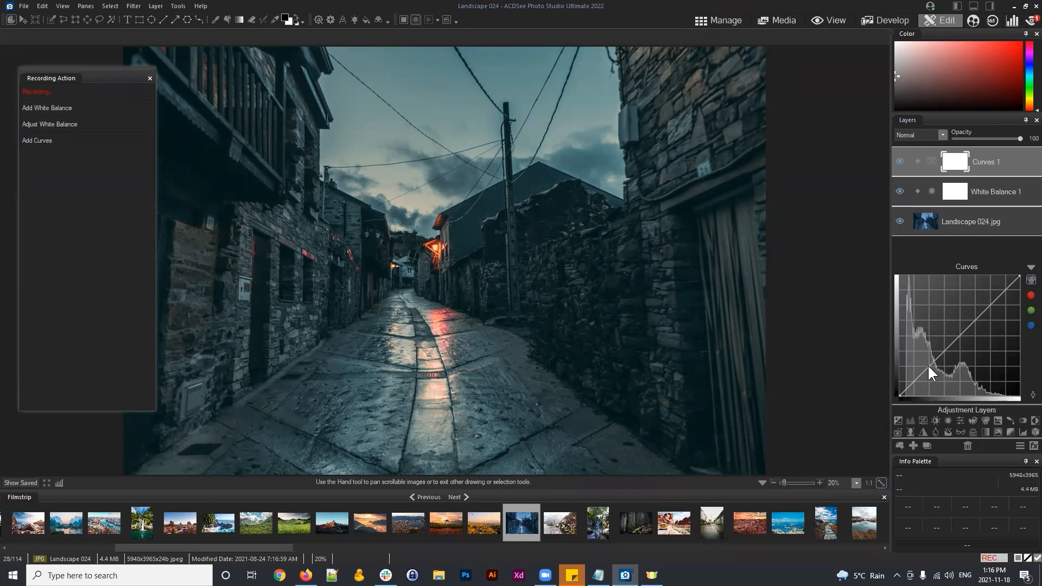
pyautogui.moveTo(929, 363); pyautogui.dragTo(930, 370)
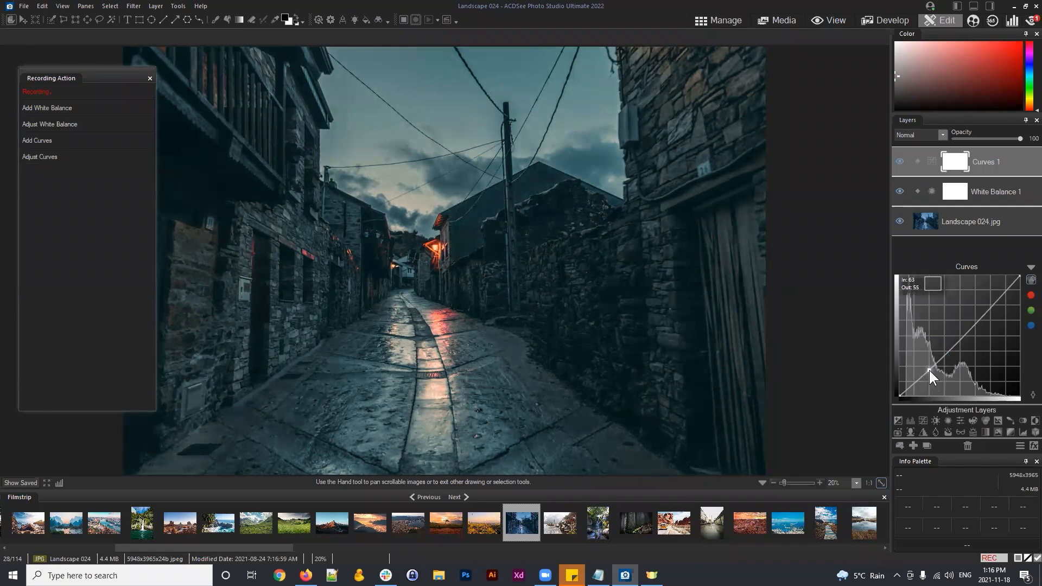
pyautogui.click(960, 340)
pyautogui.moveTo(960, 340); pyautogui.dragTo(962, 337)
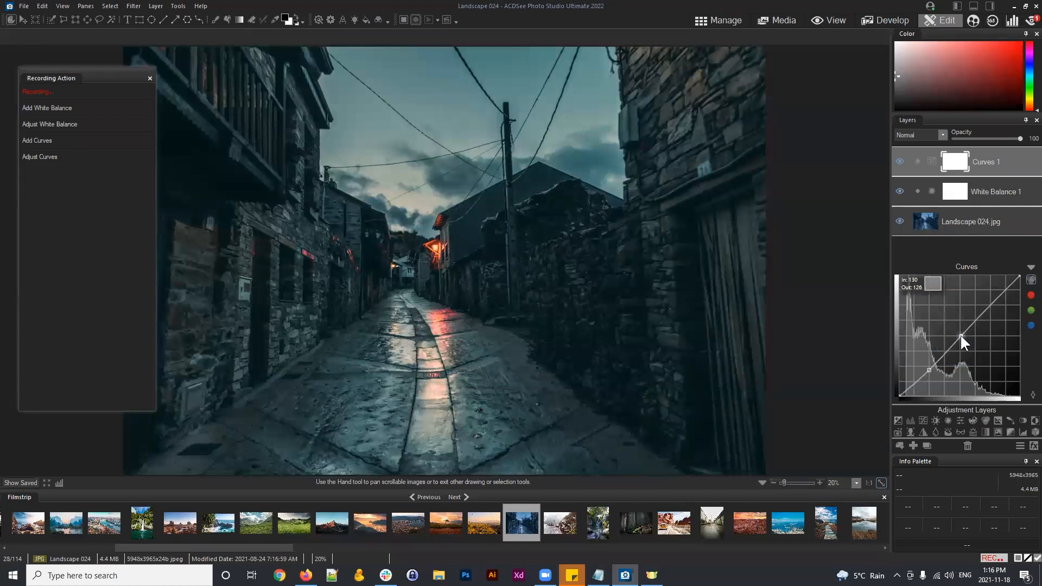
pyautogui.moveTo(992, 301); pyautogui.dragTo(989, 298)
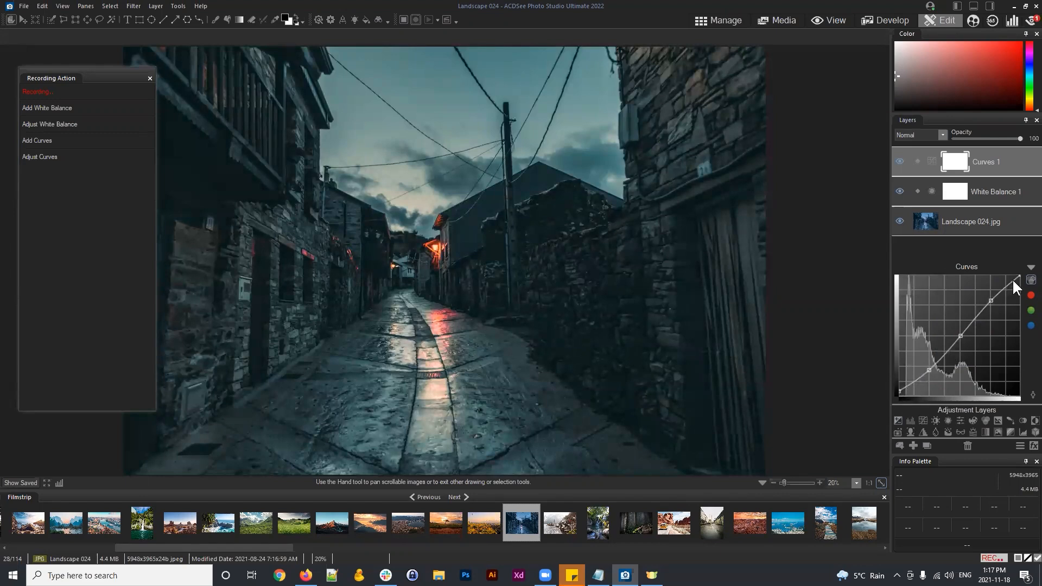
pyautogui.moveTo(1021, 276); pyautogui.dragTo(1024, 281)
# Toggle the Curves layer's visibility to compare the photo with and without it, leaving the layer shown
pyautogui.click(899, 161)
pyautogui.click(899, 161)
pyautogui.click(899, 161)
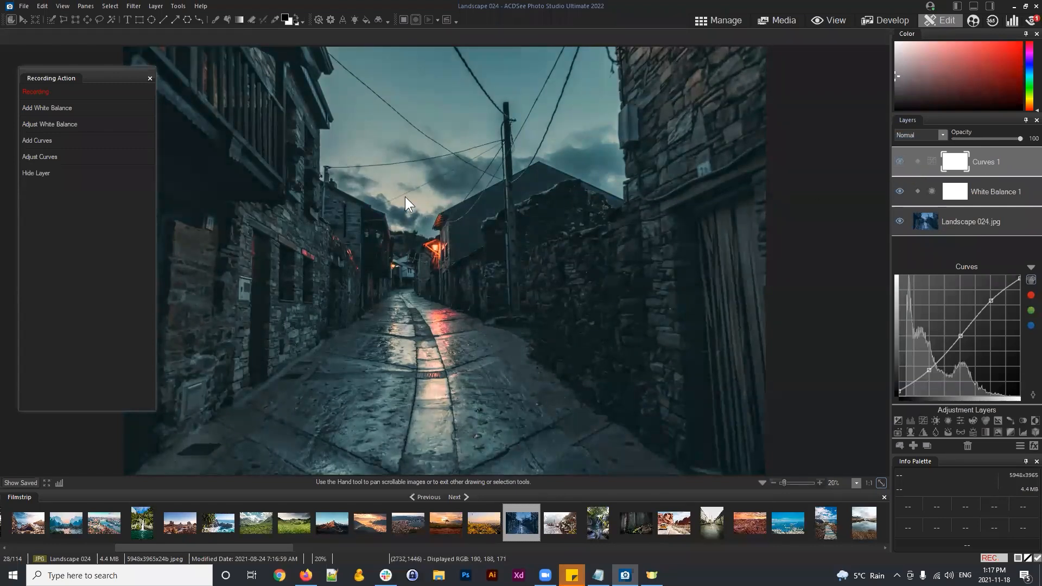
pyautogui.click(896, 159)
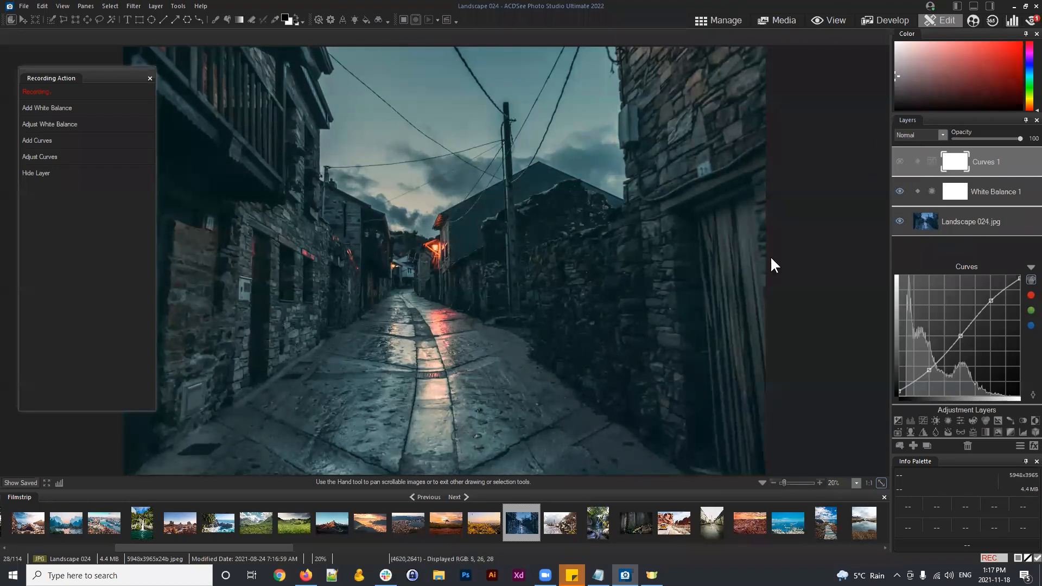
pyautogui.click(897, 162)
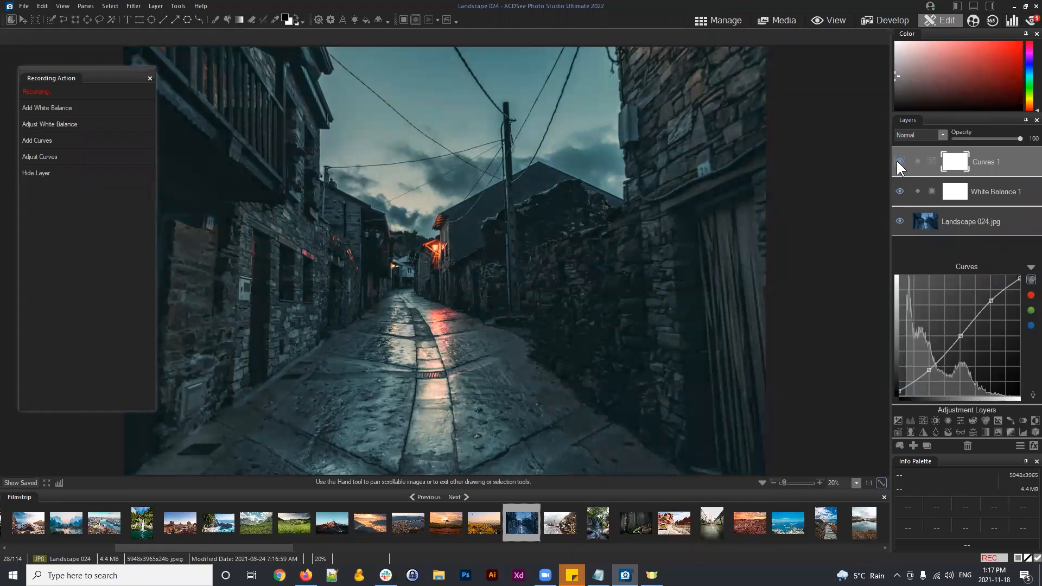
# Collapse the Curves controls, add a Color EQ adjustment layer above the Curves layer and display its Brightness controls
pyautogui.click(989, 242)
pyautogui.click(1029, 267)
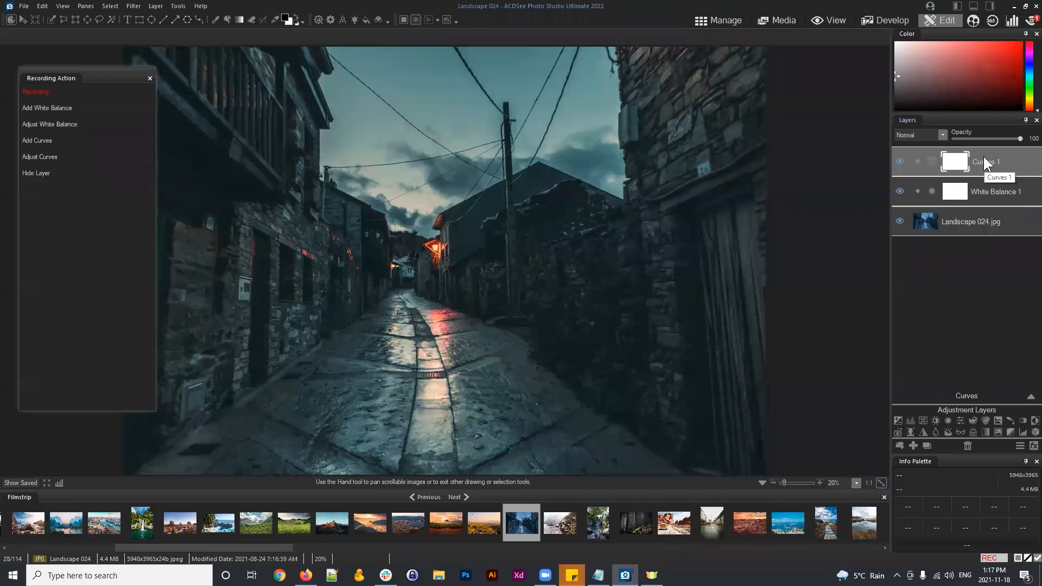
pyautogui.click(973, 420)
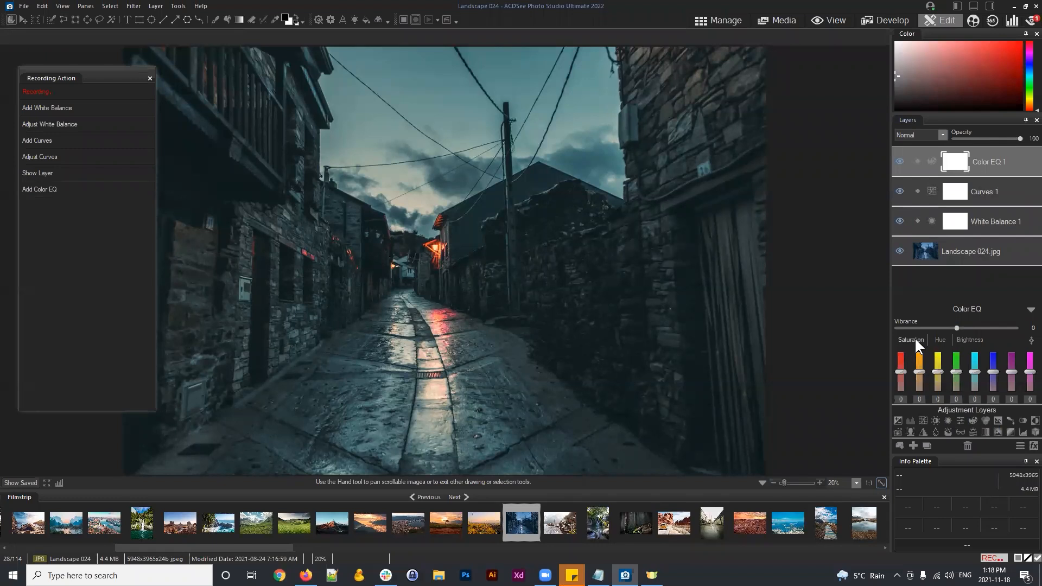
pyautogui.click(969, 341)
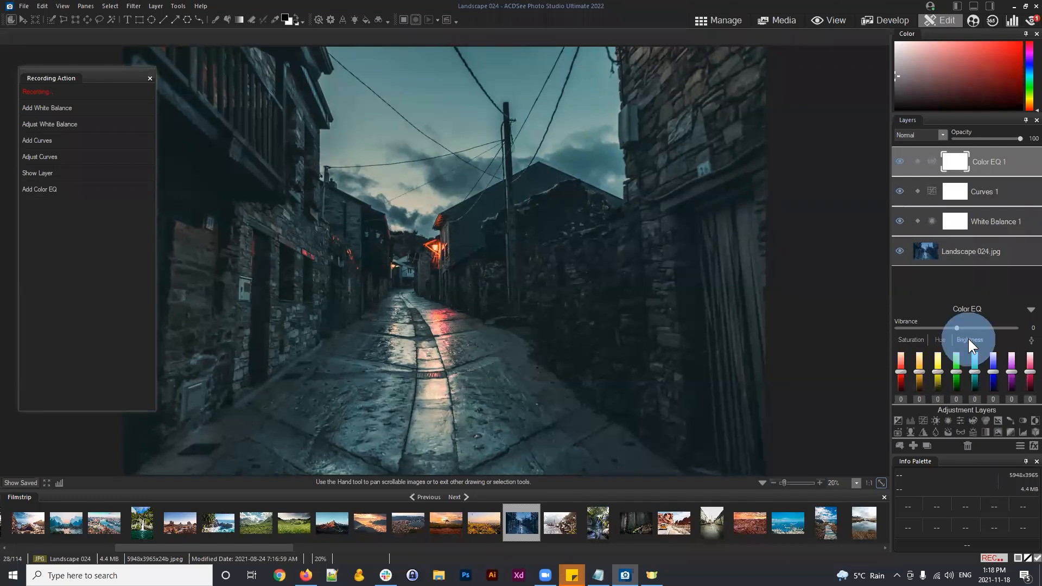
# Set the Color EQ brightness to -29 for aqua and 15 for blue, and compare the edit with the saved photo
pyautogui.moveTo(974, 372); pyautogui.dragTo(977, 382)
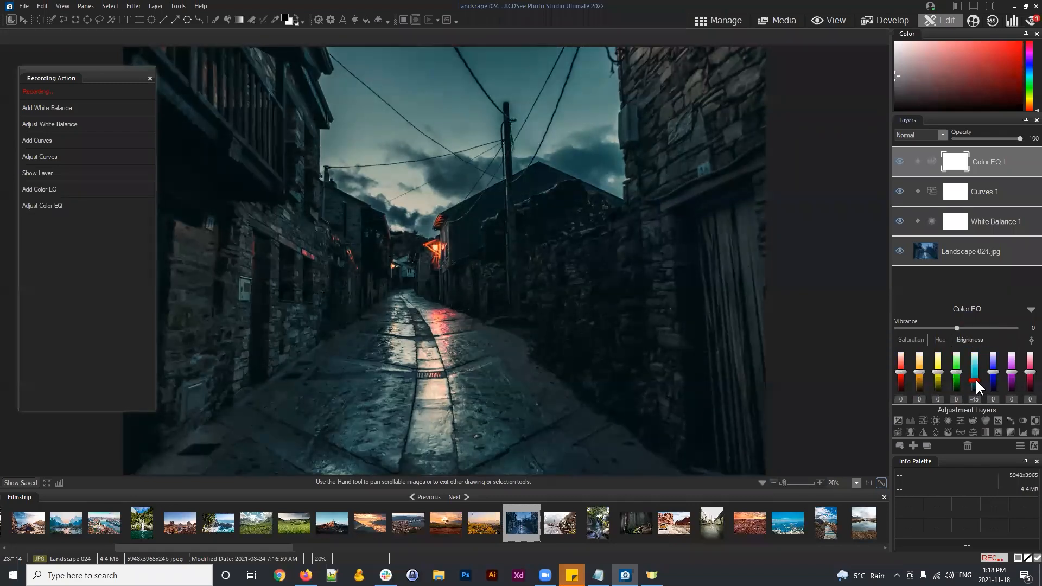
pyautogui.moveTo(992, 370); pyautogui.dragTo(994, 374)
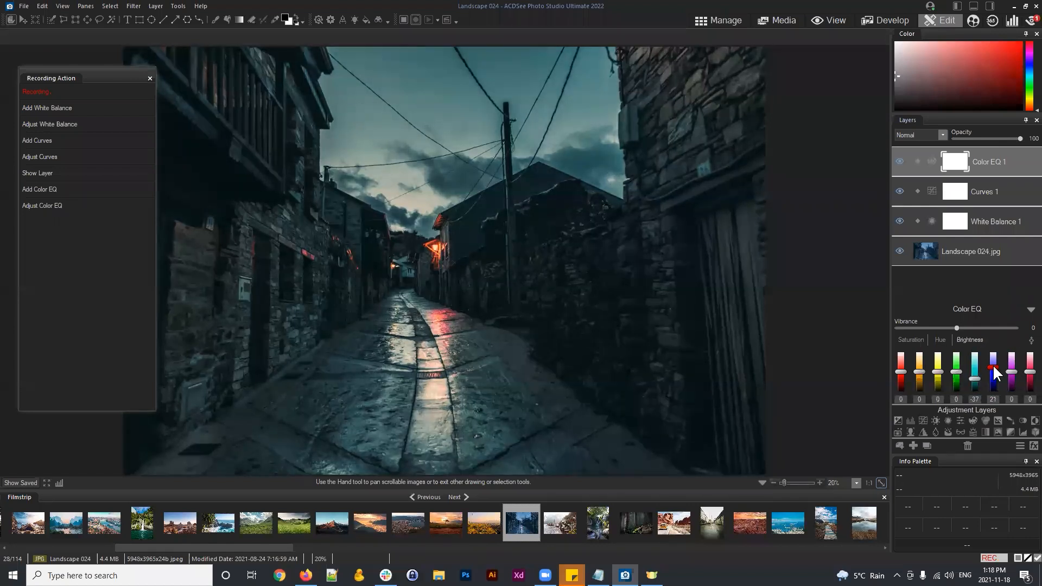
pyautogui.moveTo(994, 370); pyautogui.dragTo(993, 371)
pyautogui.click(27, 480)
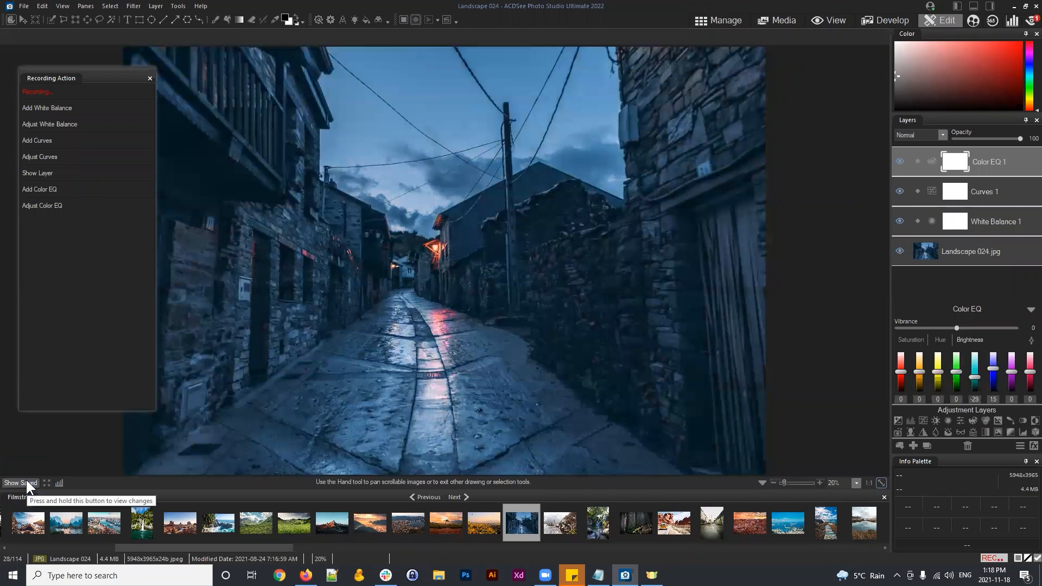
pyautogui.moveTo(26, 480); pyautogui.dragTo(25, 478)
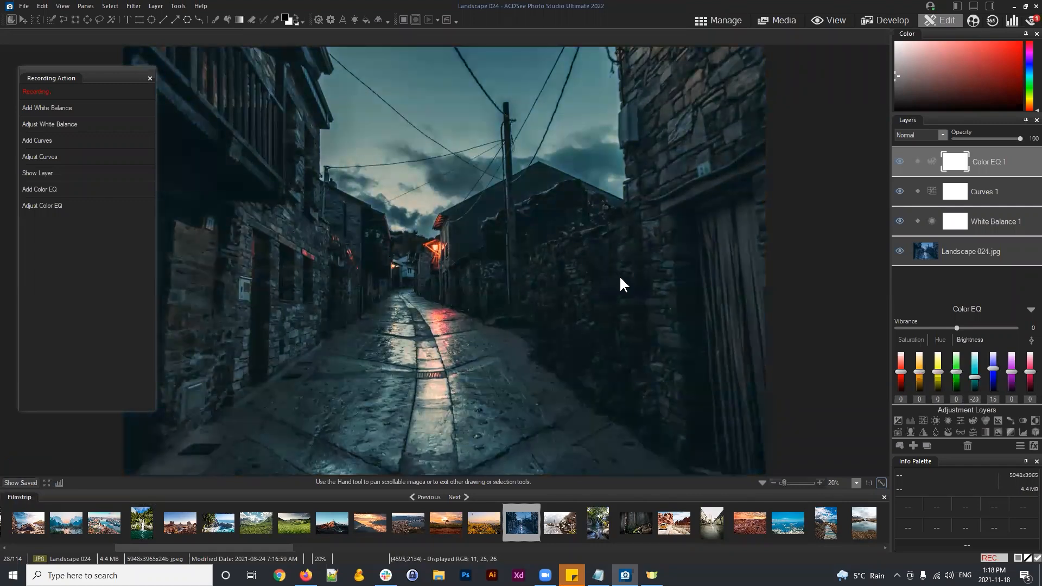
# Set the Color EQ saturation to -32 for red and -51 for pink, checking the Brightness settings before returning to Saturation
pyautogui.click(911, 339)
pyautogui.moveTo(1030, 372)
pyautogui.mouseDown()
pyautogui.moveTo(1028, 400)
pyautogui.moveTo(1030, 378)
pyautogui.mouseUp()
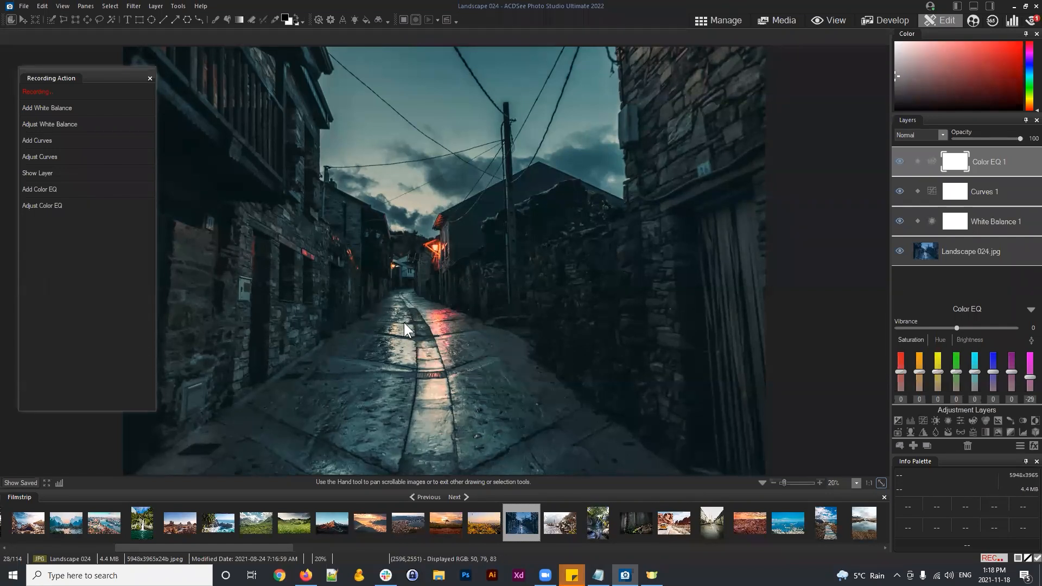
pyautogui.moveTo(1030, 378); pyautogui.dragTo(1029, 385)
pyautogui.moveTo(902, 374); pyautogui.dragTo(902, 378)
pyautogui.moveTo(1030, 381); pyautogui.dragTo(1026, 384)
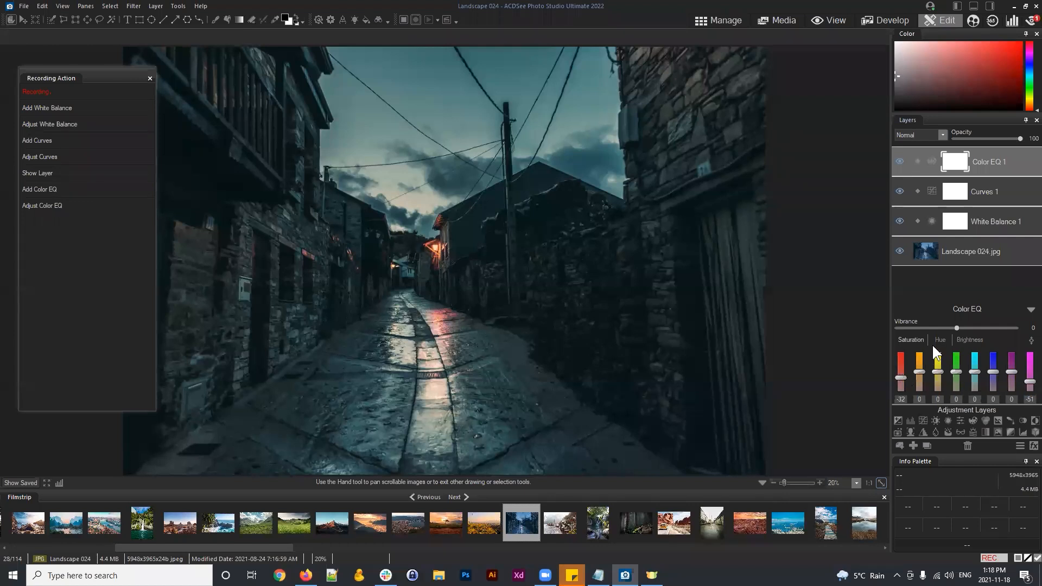
pyautogui.click(970, 340)
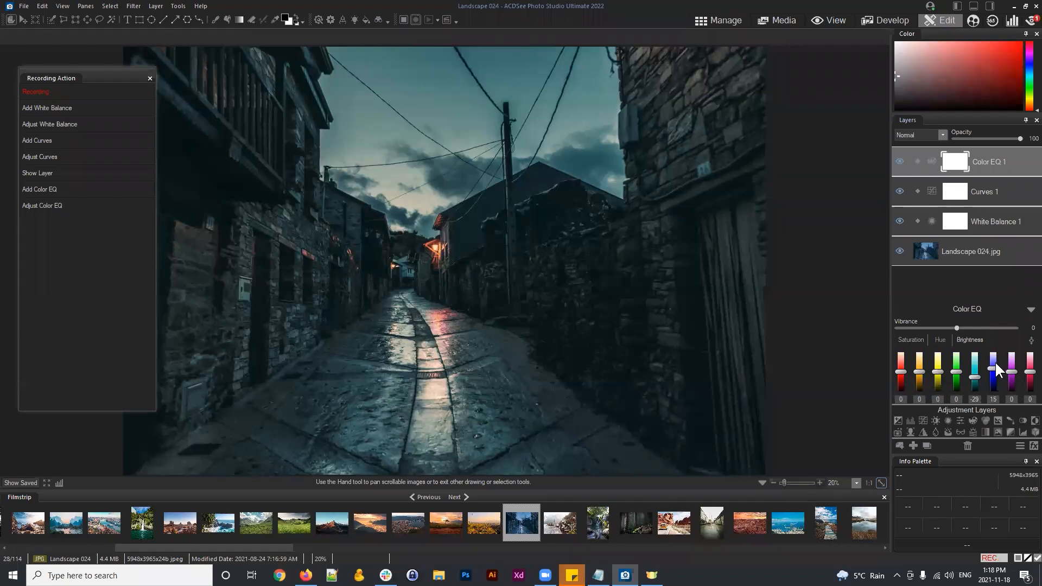
pyautogui.click(911, 340)
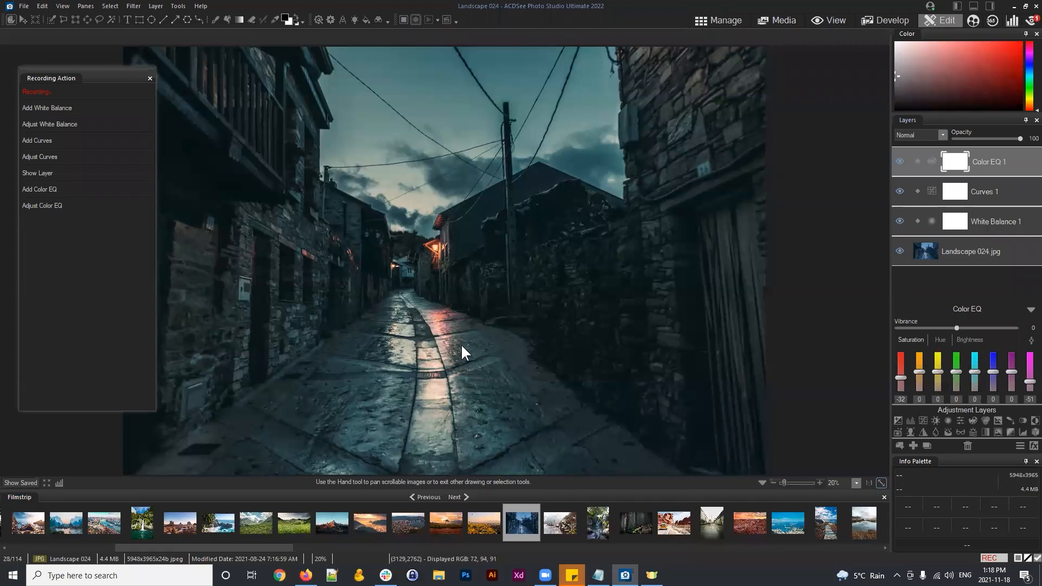
# Add an RGB adjustment layer above Color EQ and set Red to 28 and Green to 10
pyautogui.click(983, 418)
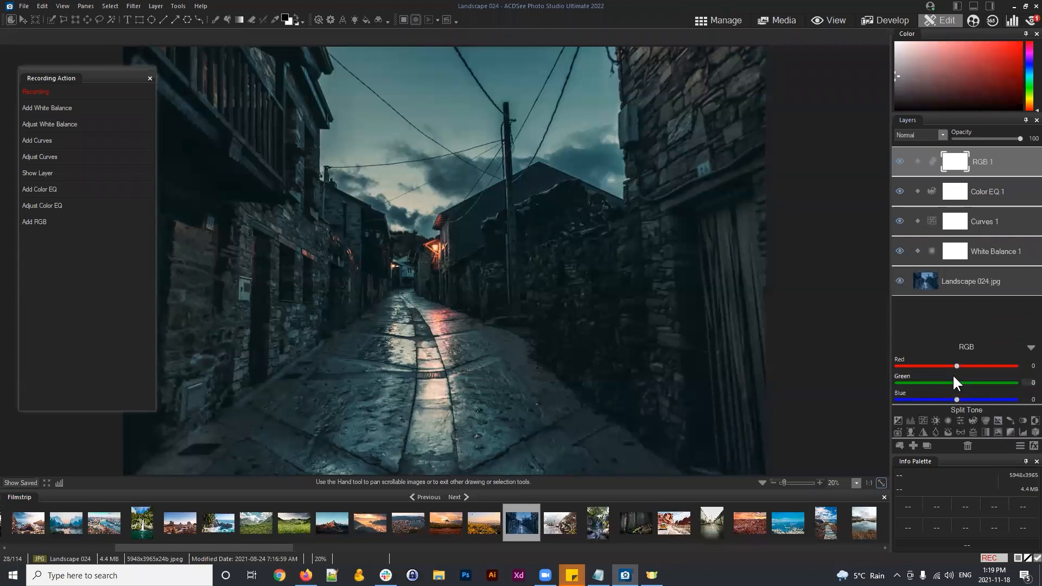
pyautogui.moveTo(958, 382); pyautogui.dragTo(974, 366)
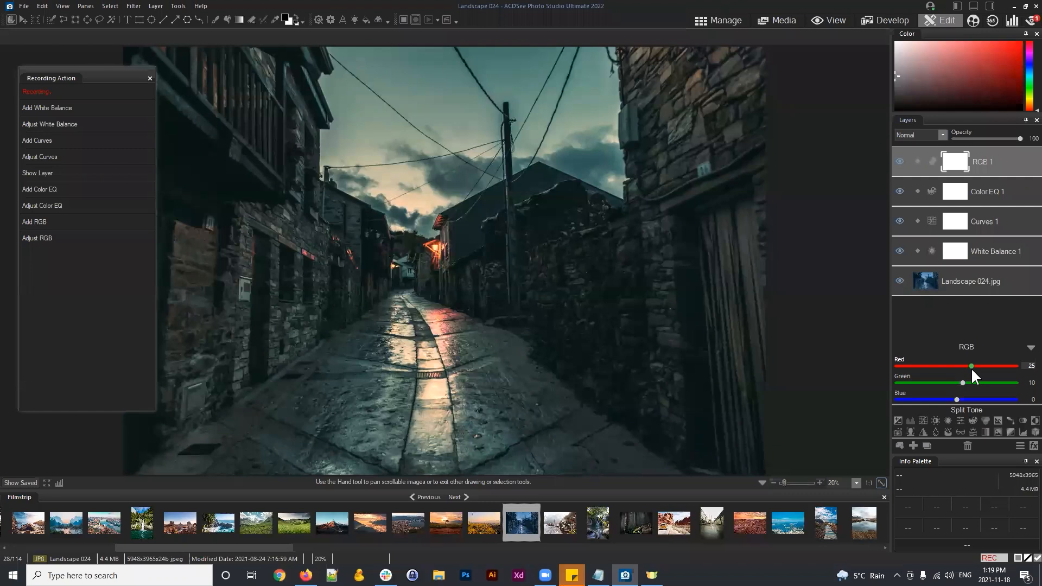
pyautogui.click(972, 367)
pyautogui.moveTo(963, 383); pyautogui.dragTo(965, 382)
pyautogui.moveTo(963, 383); pyautogui.dragTo(962, 383)
# Compare the photo carrying all four adjustment layers with its saved version several times
pyautogui.click(14, 483)
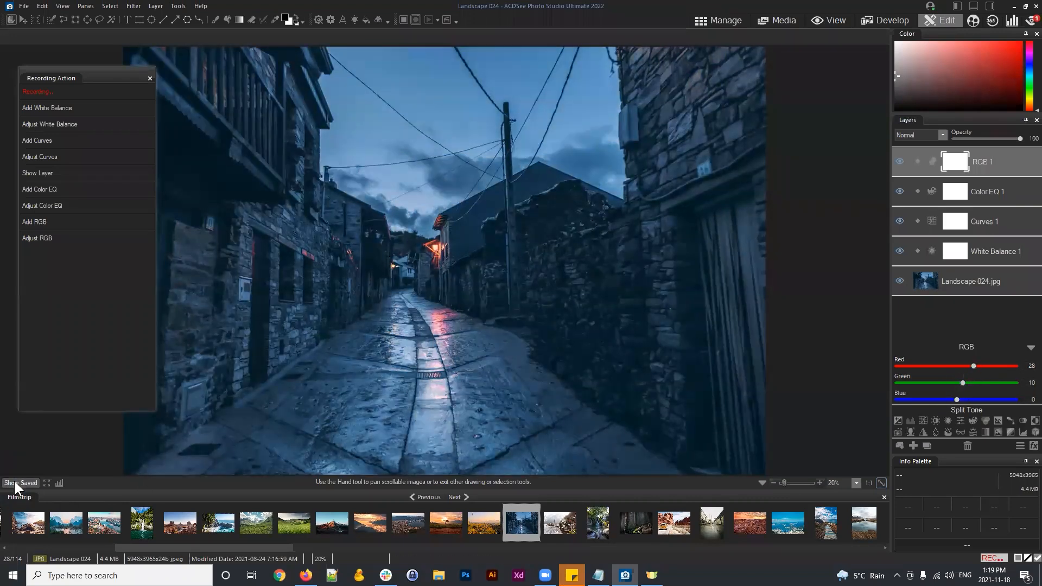
pyautogui.moveTo(14, 480); pyautogui.dragTo(14, 480)
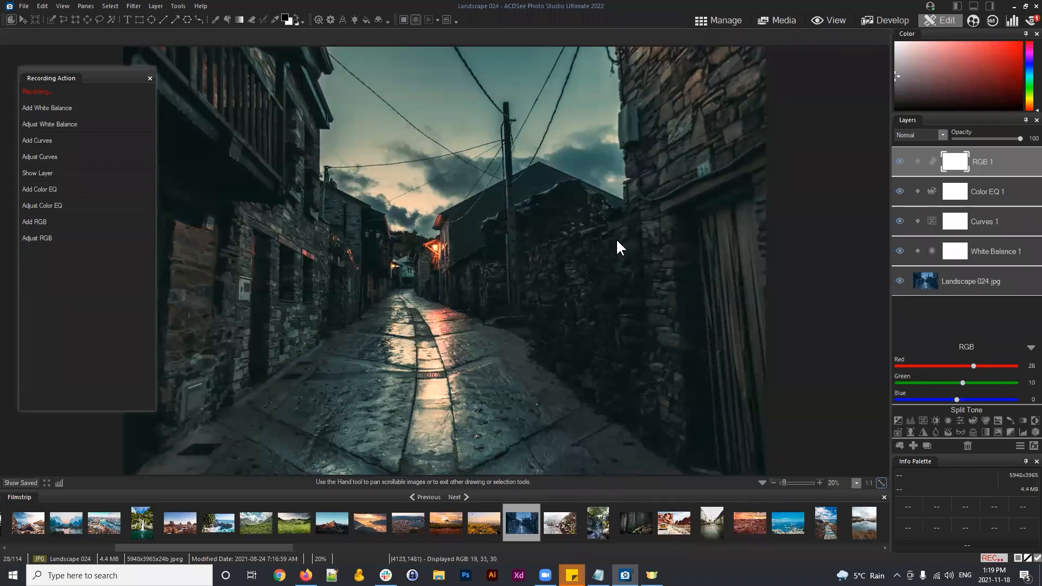
pyautogui.moveTo(18, 480); pyautogui.dragTo(19, 482)
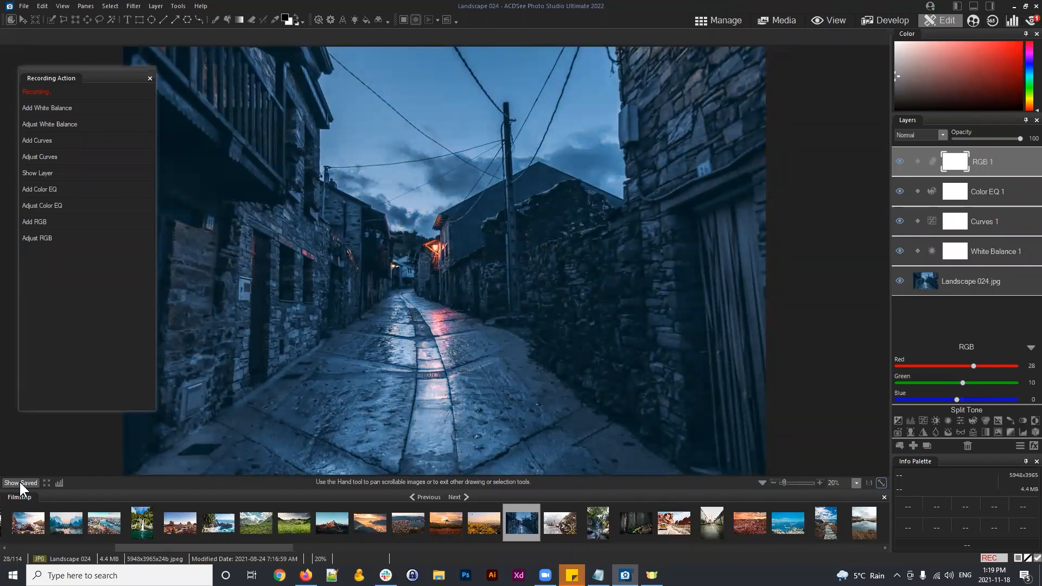
pyautogui.moveTo(20, 483); pyautogui.dragTo(20, 483)
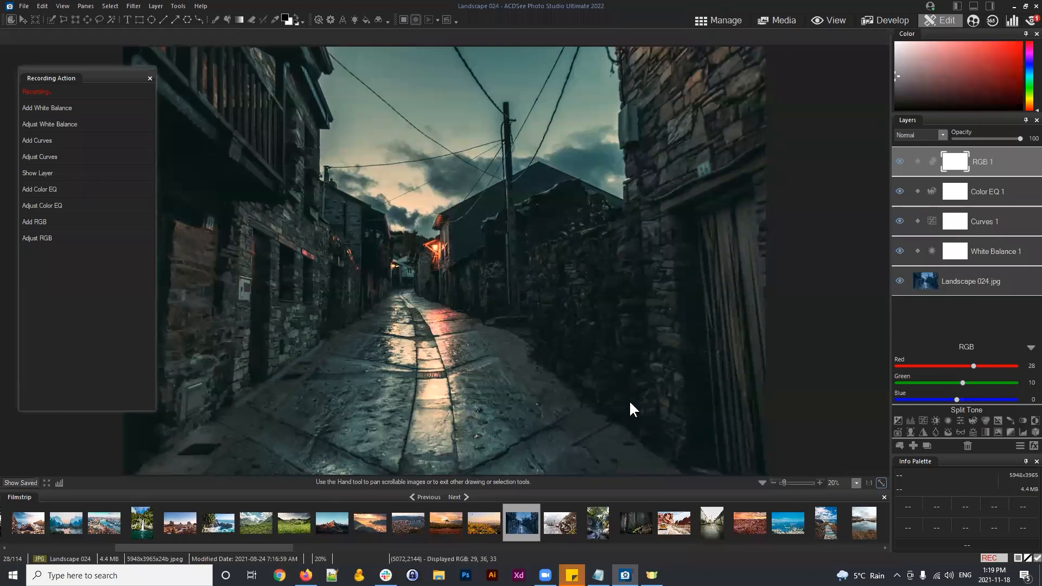
# Shorten the Recording Action window to fit its list of recorded steps and place it beside the Layers panel
pyautogui.click(60, 77)
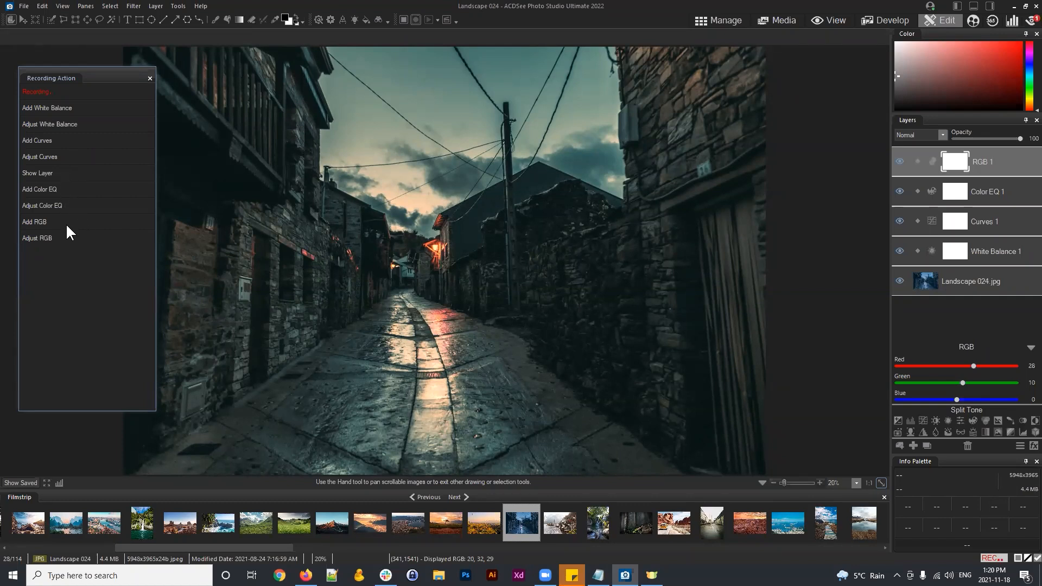
pyautogui.click(64, 239)
pyautogui.moveTo(96, 70); pyautogui.dragTo(679, 85)
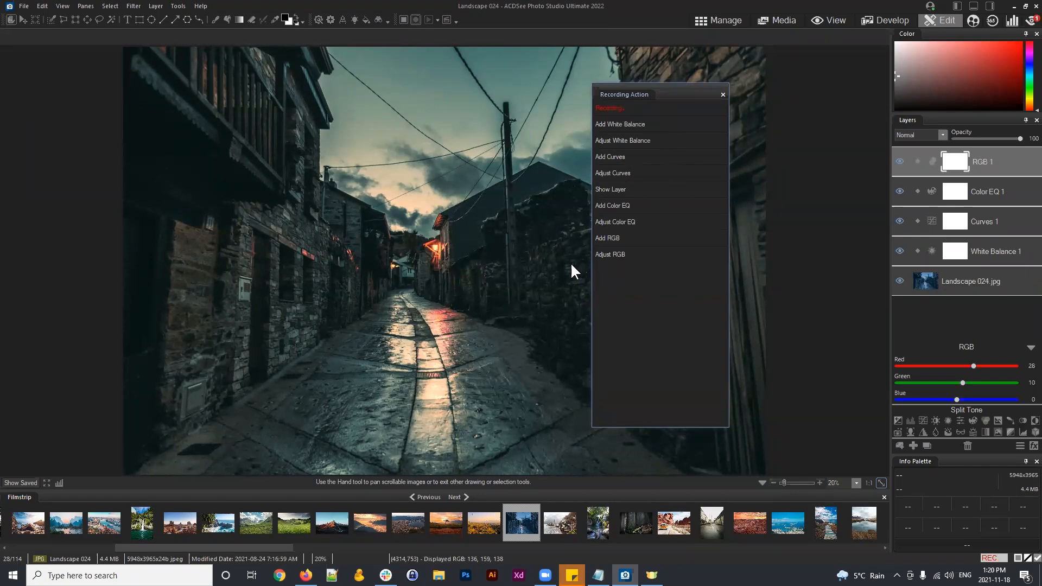
pyautogui.moveTo(667, 94); pyautogui.dragTo(675, 103)
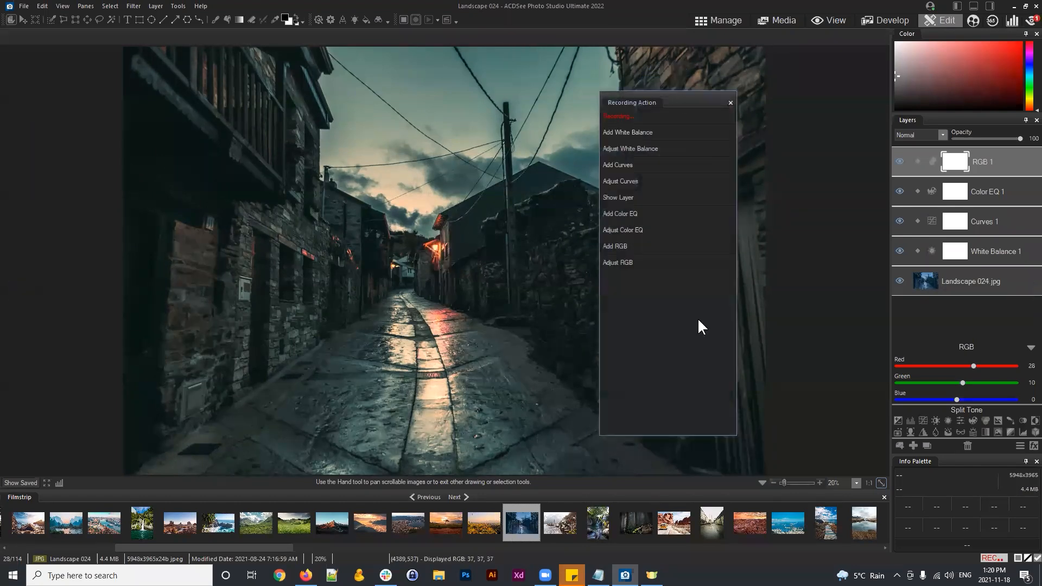
pyautogui.moveTo(664, 436); pyautogui.dragTo(664, 283)
pyautogui.moveTo(698, 103); pyautogui.dragTo(683, 115)
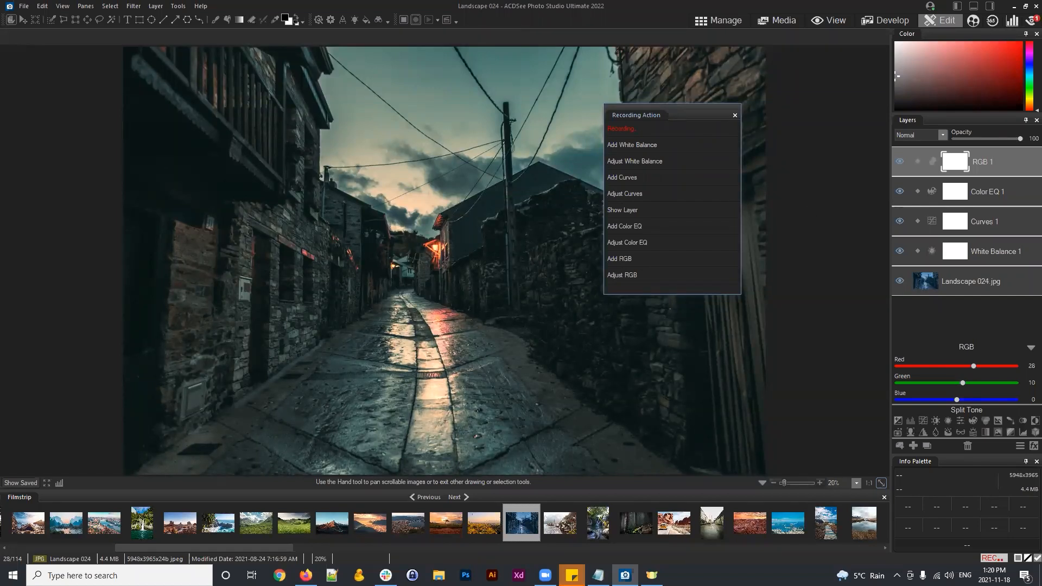
pyautogui.moveTo(689, 111); pyautogui.dragTo(686, 109)
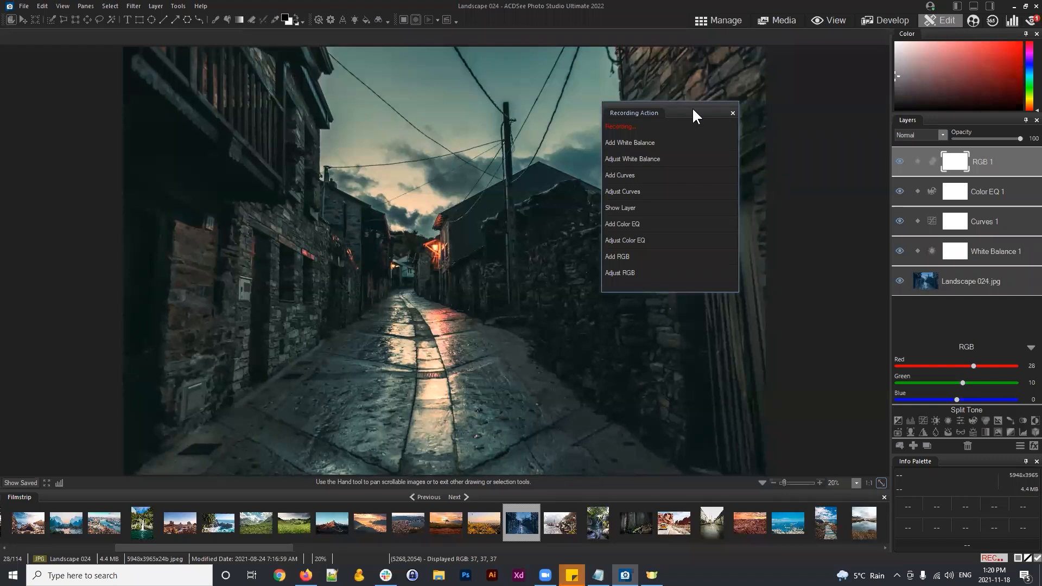
pyautogui.moveTo(693, 110); pyautogui.dragTo(725, 115)
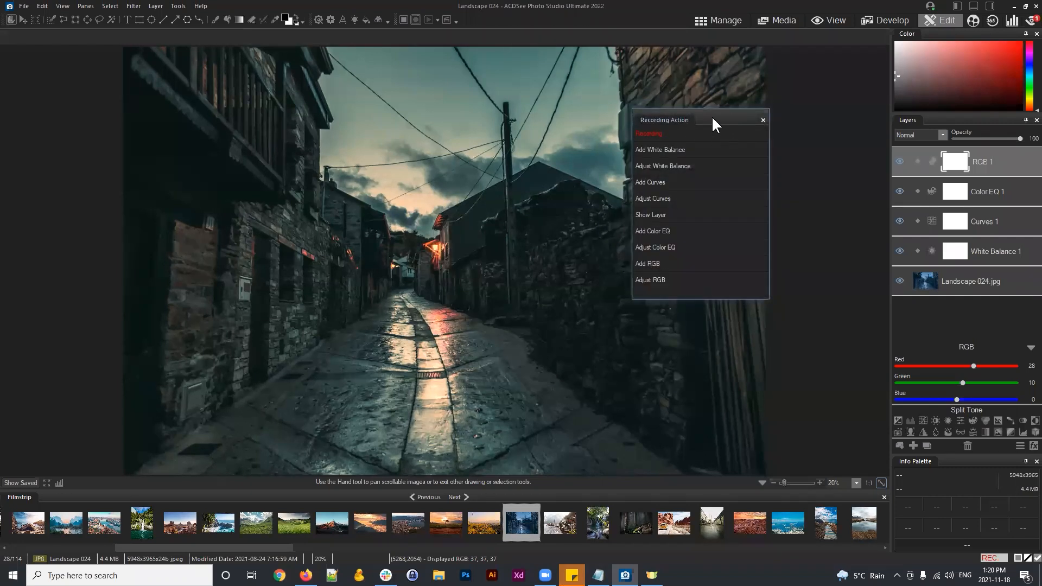
pyautogui.moveTo(733, 115); pyautogui.dragTo(780, 107)
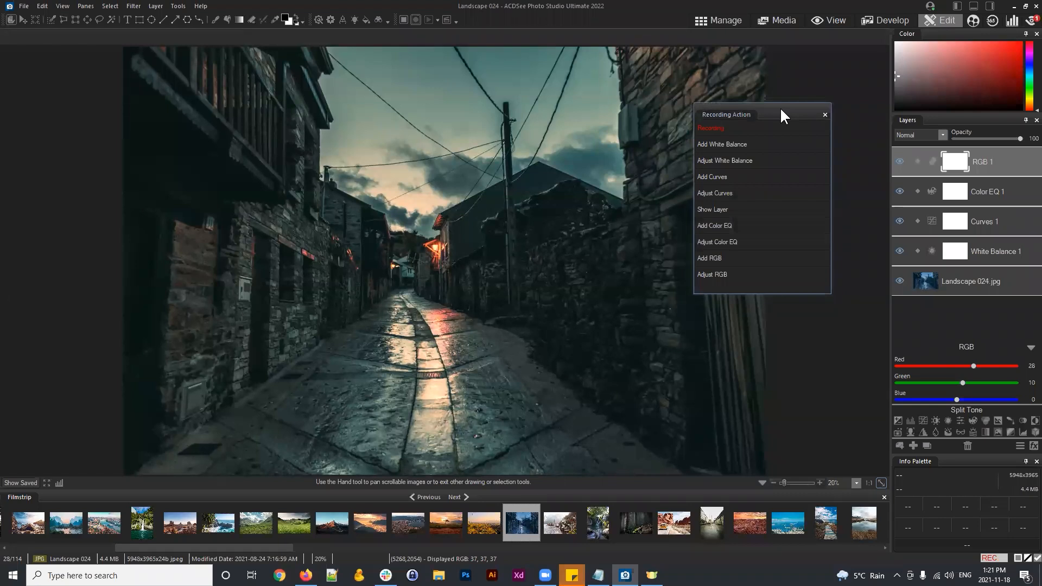
pyautogui.moveTo(781, 109); pyautogui.dragTo(779, 107)
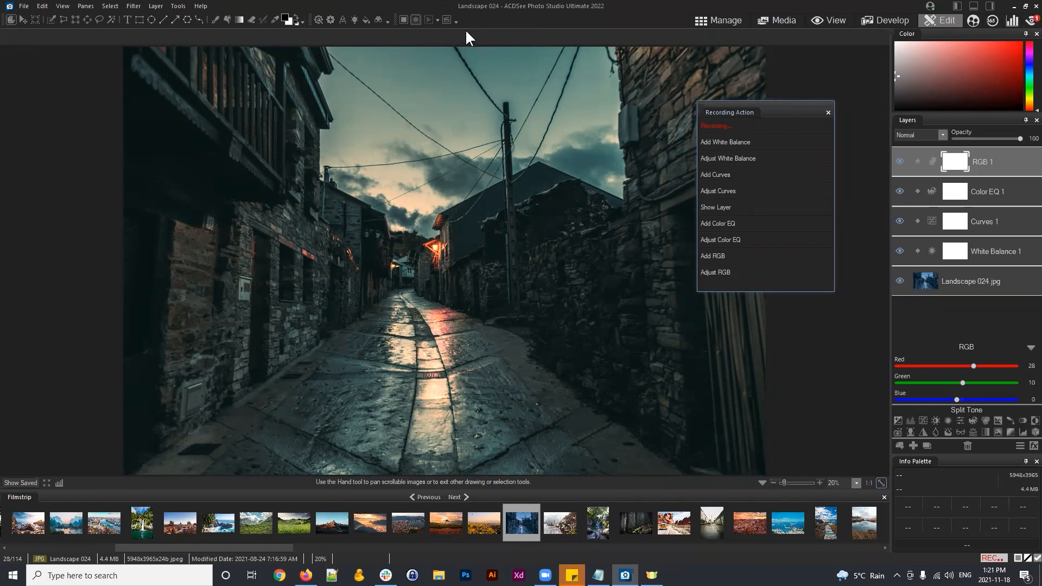
# Stop the recording and name the action with the presenter's first name followed by "Lighting Correction"
pyautogui.click(405, 20)
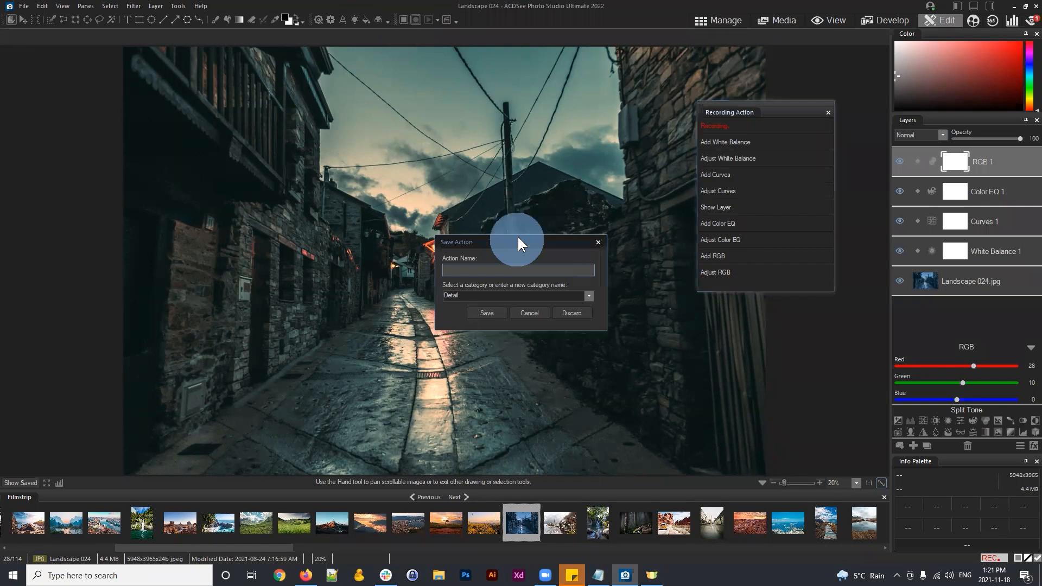
pyautogui.moveTo(518, 241); pyautogui.dragTo(508, 170)
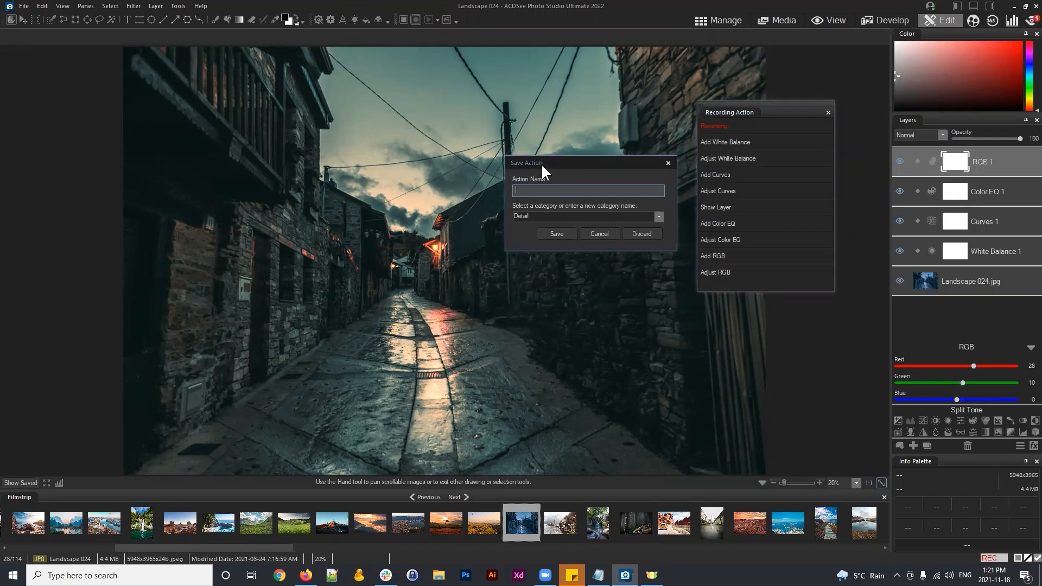
pyautogui.write('Somber')
pyautogui.press('BackSpace')
pyautogui.press('BackSpace')
pyautogui.press('BackSpace')
pyautogui.press('BackSpace')
pyautogui.press('BackSpace')
pyautogui.write('Adams Lighting Correction')
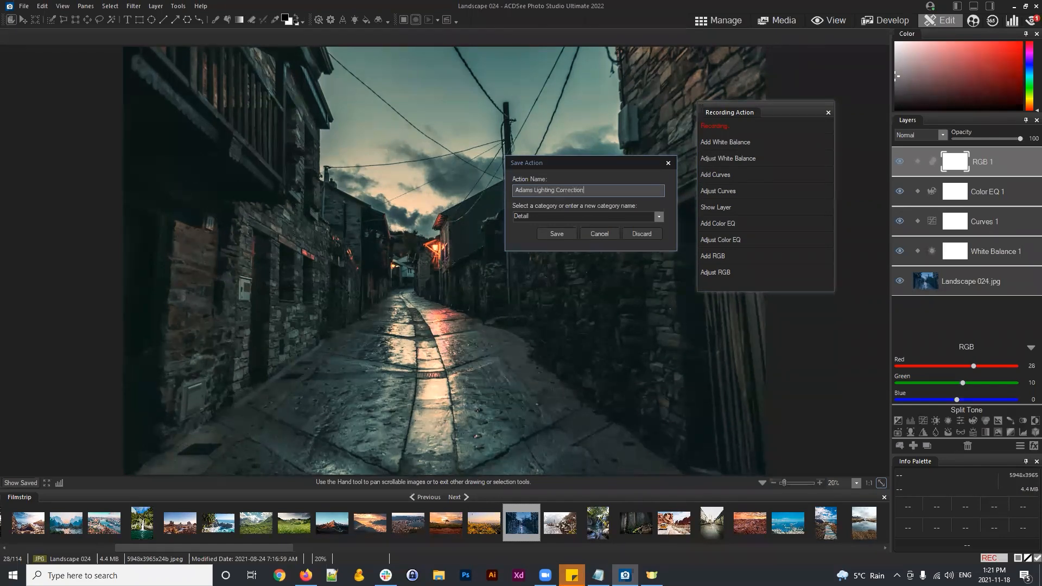
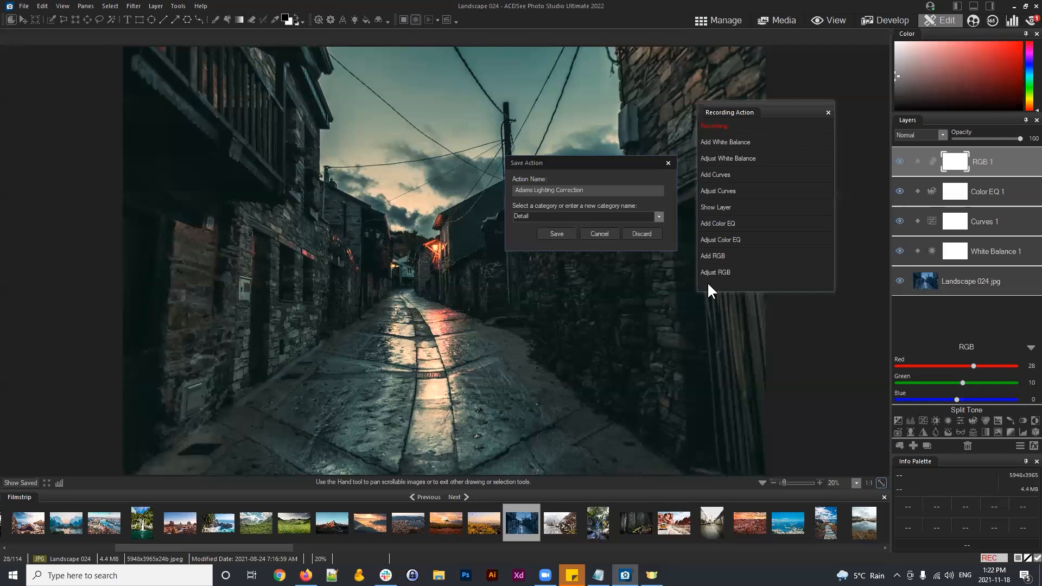
# Choose the custom Lighting Category bearing the presenter's name as the category for the action
pyautogui.click(586, 166)
pyautogui.moveTo(583, 166); pyautogui.dragTo(576, 167)
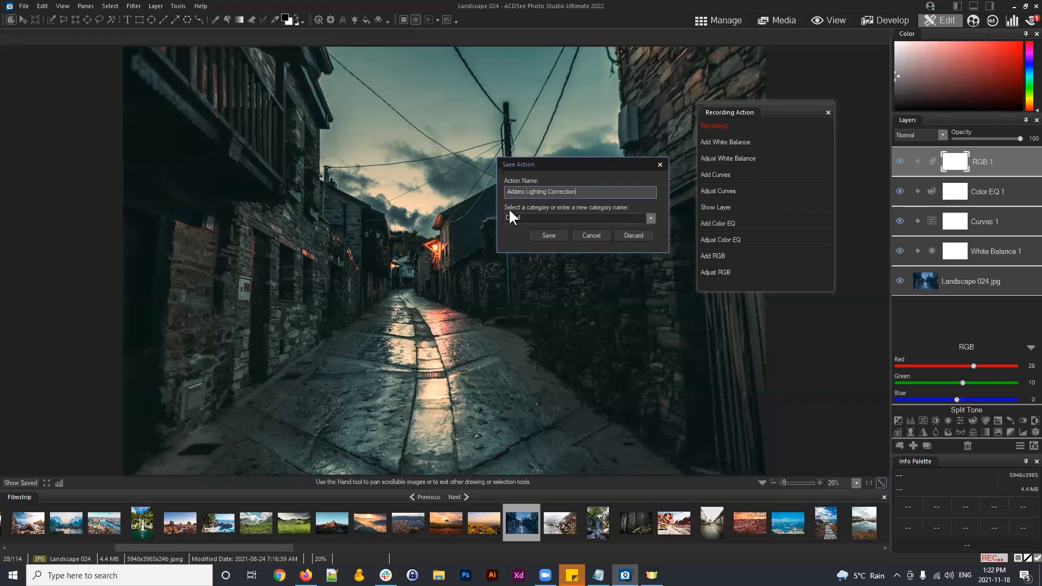
pyautogui.click(590, 192)
pyautogui.click(651, 218)
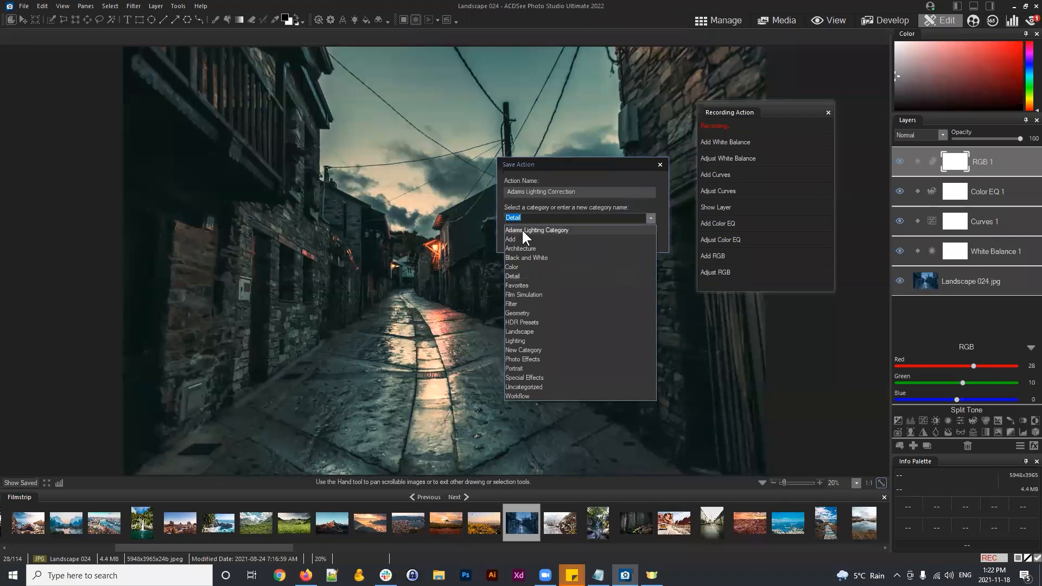
pyautogui.click(546, 230)
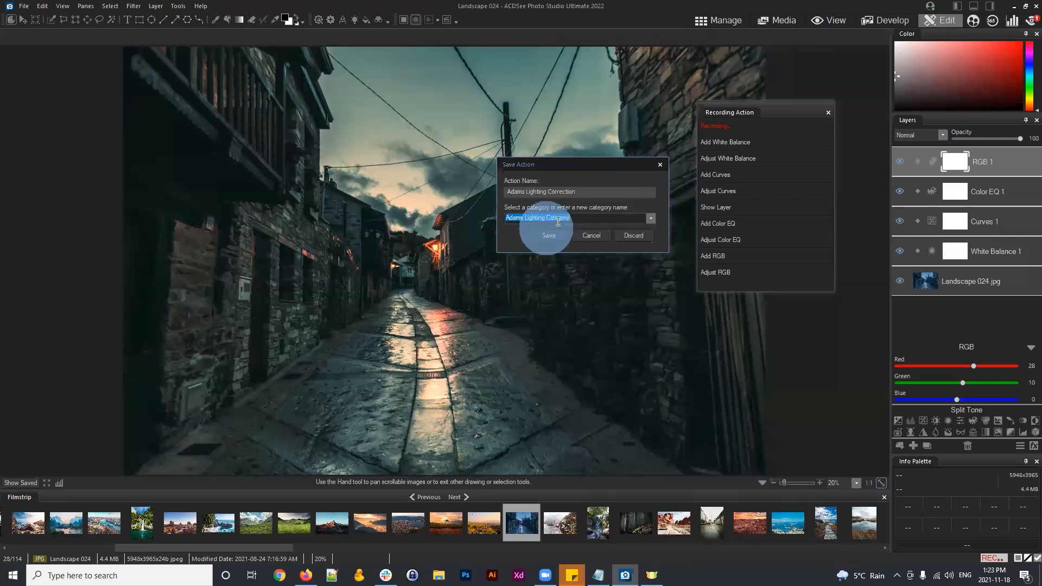
pyautogui.click(596, 217)
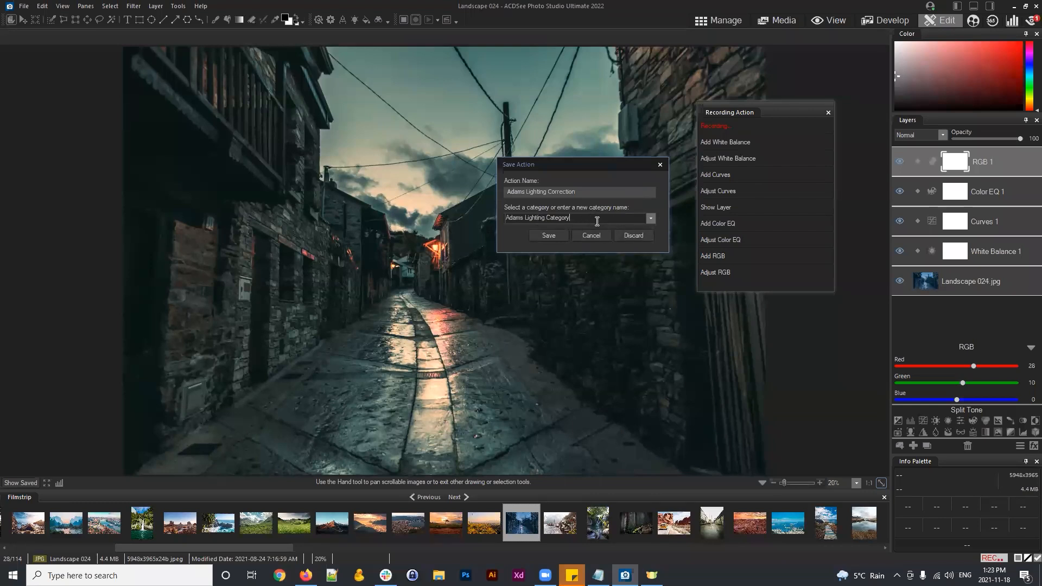
# Try replacing the chosen category with a newly typed custom category name
pyautogui.moveTo(627, 221); pyautogui.dragTo(477, 214)
pyautogui.press('BackSpace')
pyautogui.click(523, 215)
pyautogui.write('Re')
pyautogui.press('BackSpace')
pyautogui.press('BackSpace')
pyautogui.write('This is really Jims Category')
pyautogui.click(596, 218)
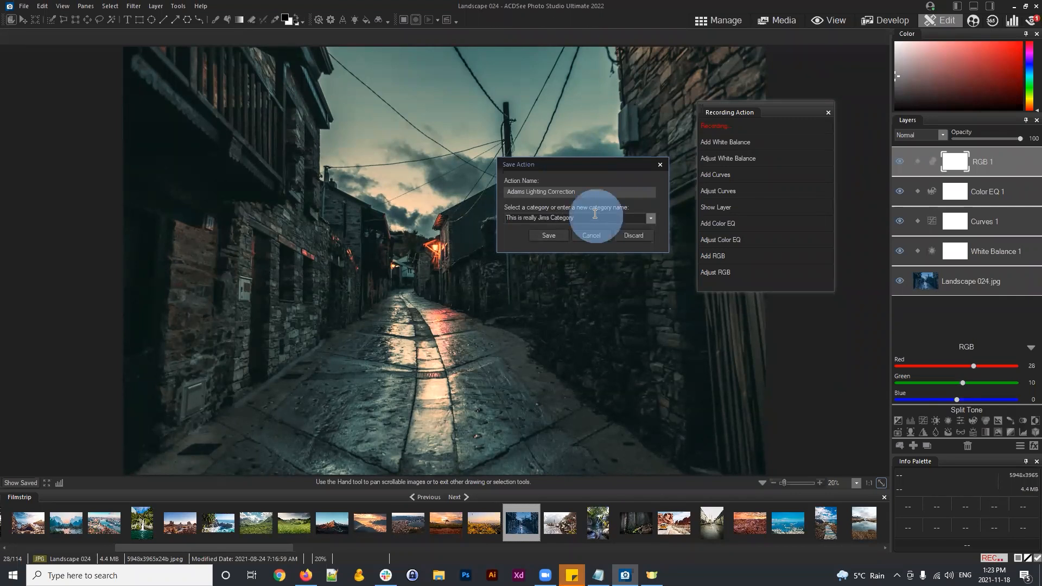
pyautogui.moveTo(597, 219); pyautogui.dragTo(484, 221)
pyautogui.moveTo(622, 217); pyautogui.dragTo(486, 219)
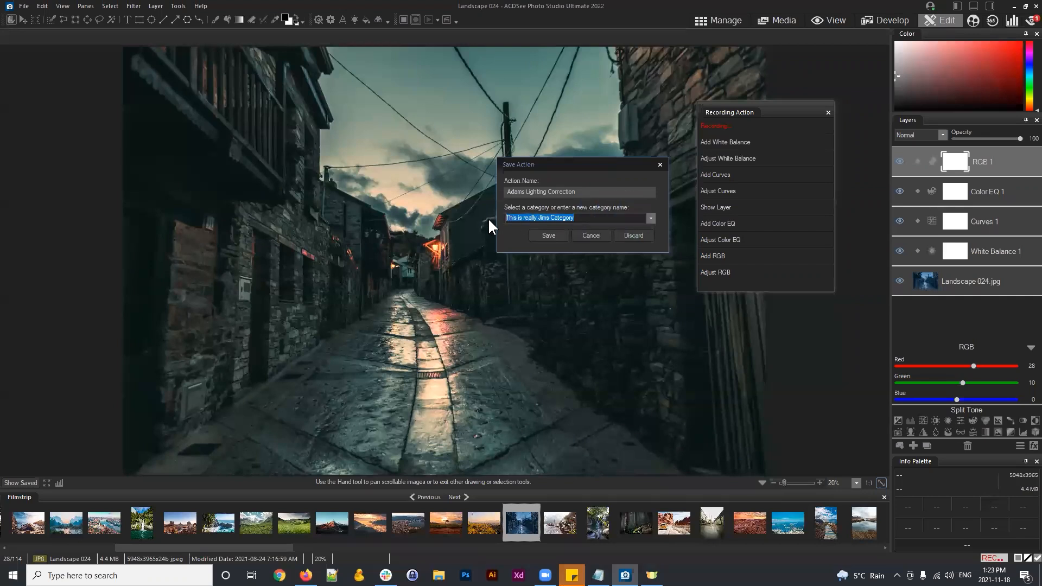
# Set the action's category back to the presenter's existing Lighting Category from the list
pyautogui.click(651, 218)
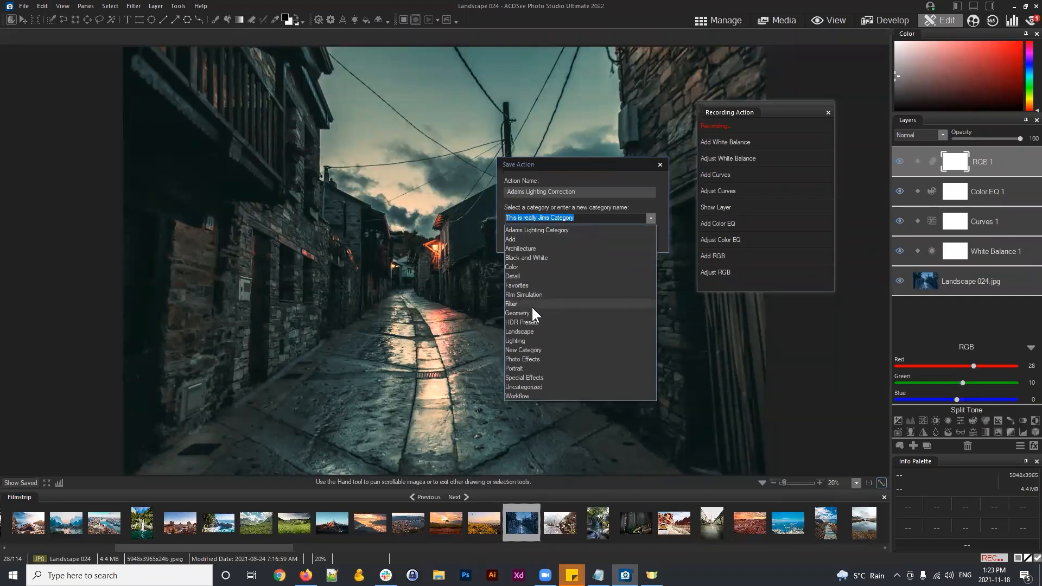
pyautogui.click(523, 229)
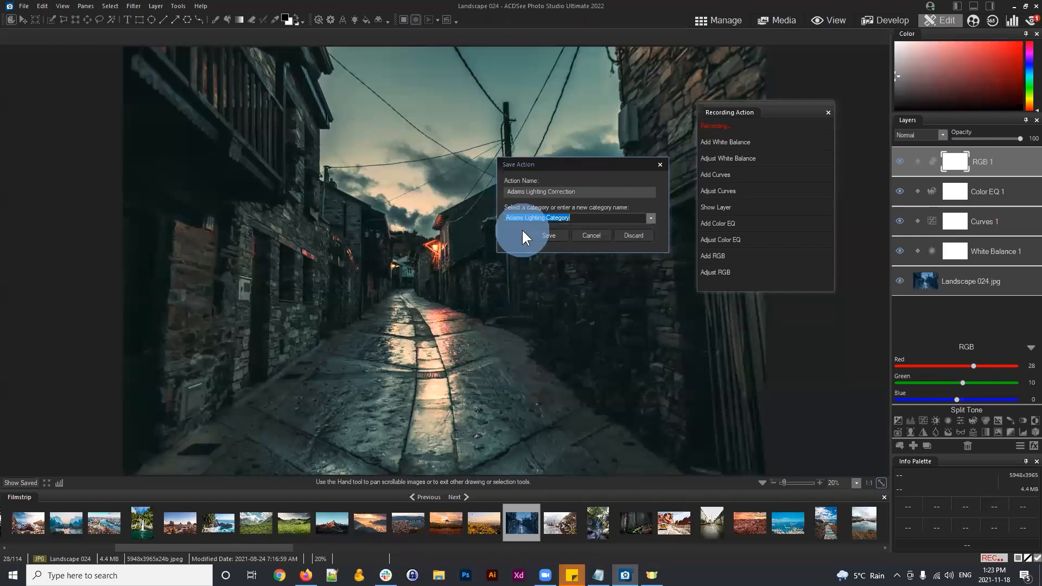
pyautogui.click(591, 219)
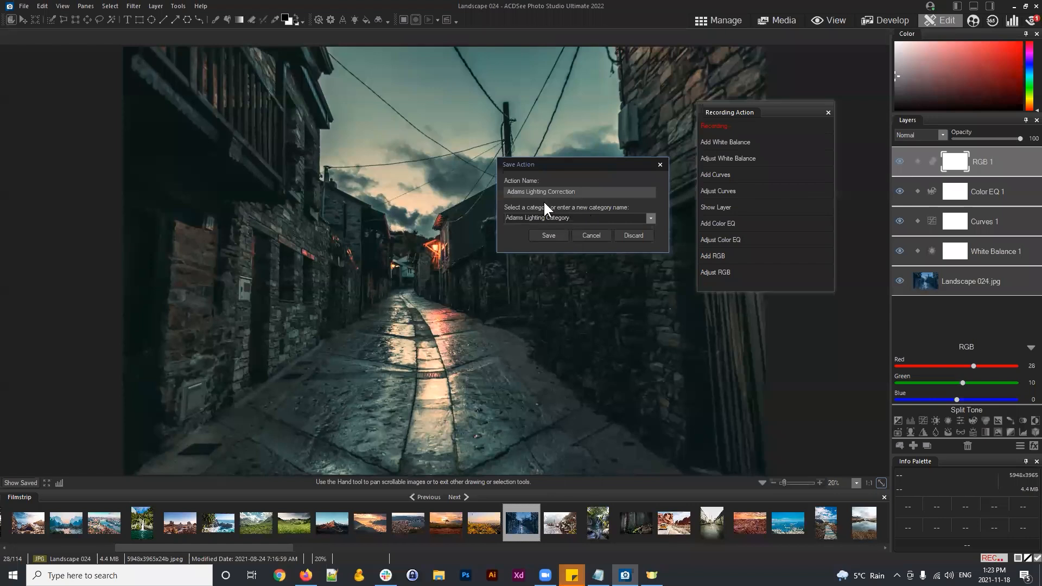
# Save the recorded lighting correction action with the chosen name in the custom lighting category
pyautogui.click(592, 192)
pyautogui.click(578, 215)
pyautogui.click(578, 218)
pyautogui.click(549, 232)
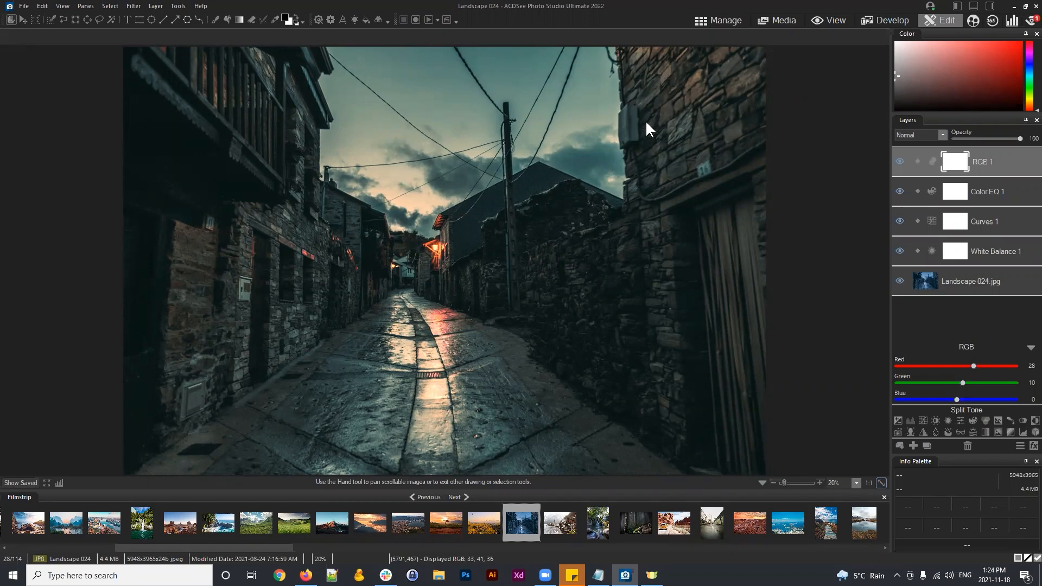
# Return to Manage mode discarding the image changes, and reopen Landscape 024 in Edit mode
pyautogui.click(721, 21)
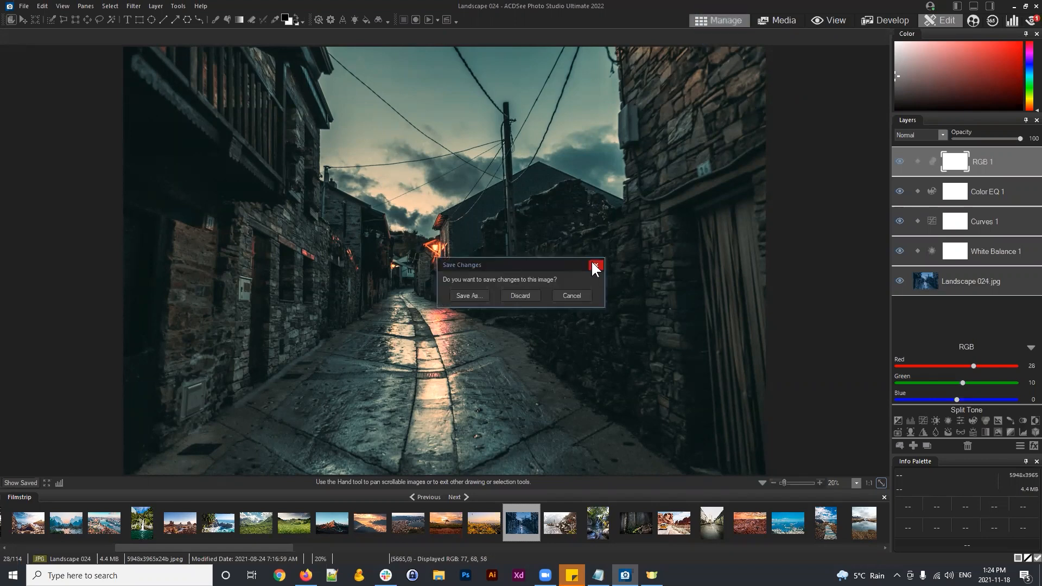
pyautogui.click(520, 296)
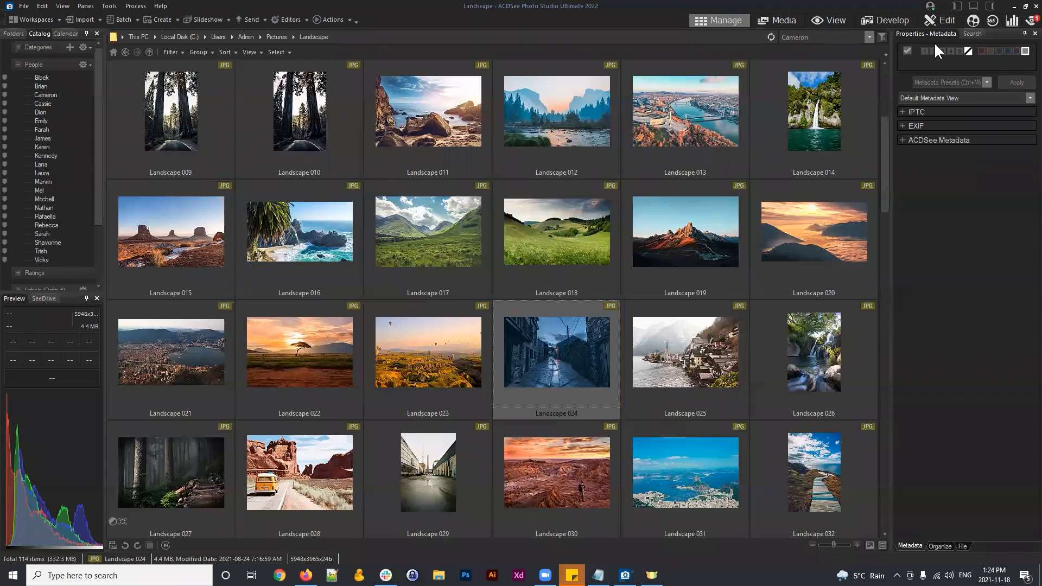
pyautogui.click(939, 20)
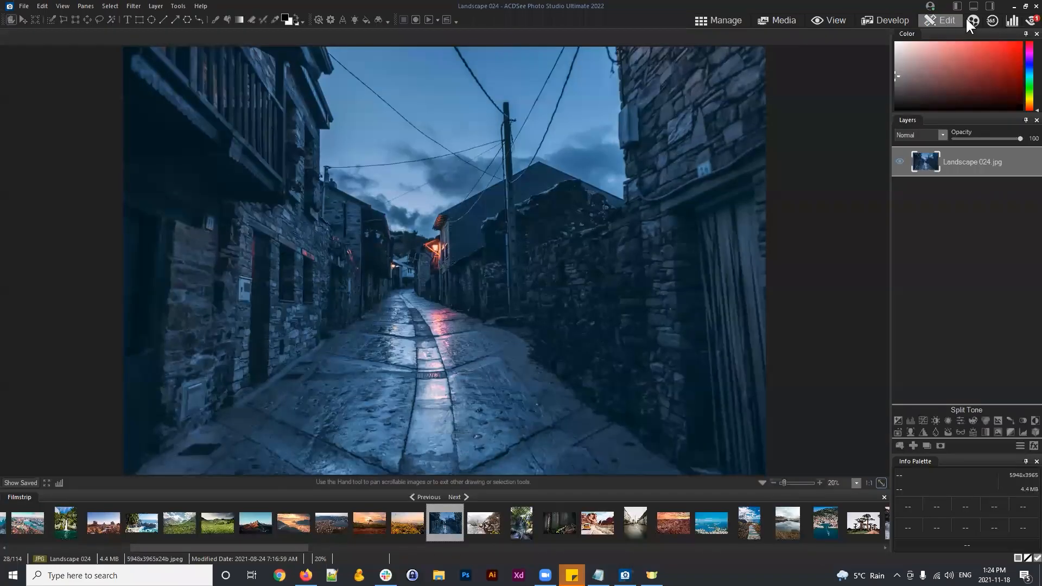
# Play the saved lighting correction action from the custom lighting category on Landscape 024 using the Actions Browser
pyautogui.click(448, 20)
pyautogui.moveTo(481, 81); pyautogui.dragTo(477, 87)
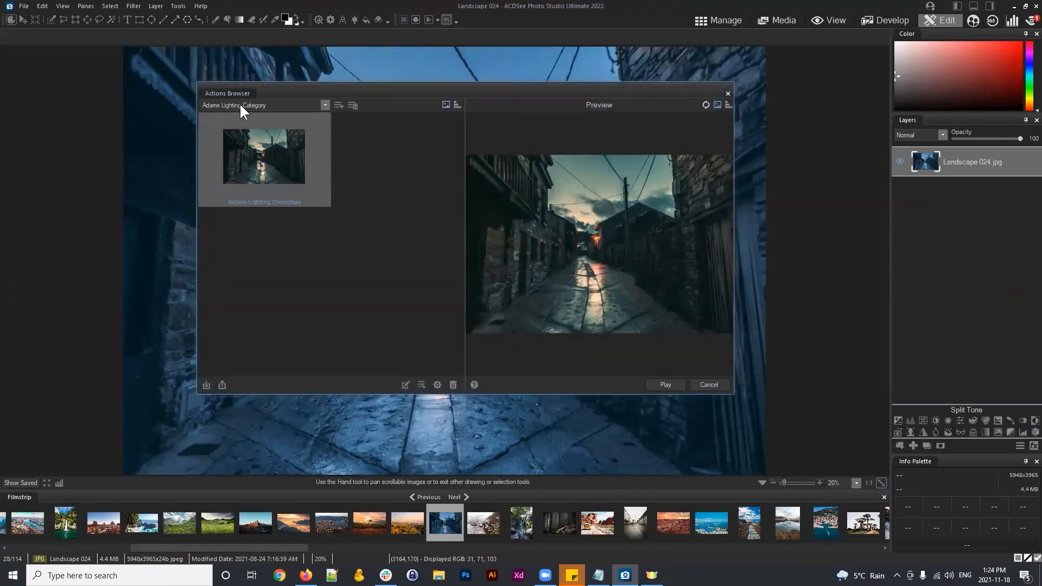
pyautogui.click(324, 106)
pyautogui.click(320, 104)
pyautogui.click(321, 103)
pyautogui.click(323, 104)
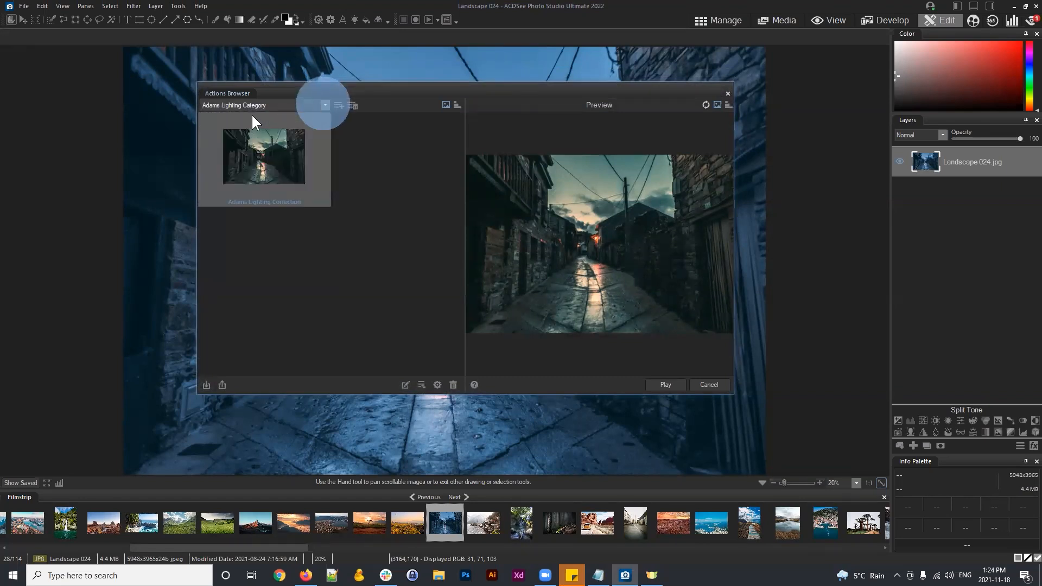
pyautogui.click(301, 168)
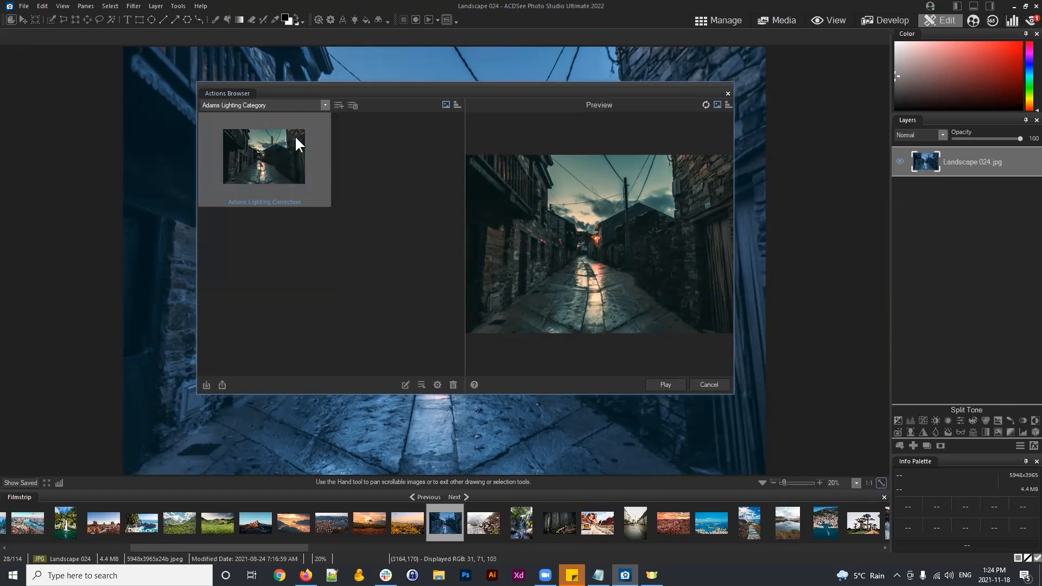
pyautogui.click(666, 384)
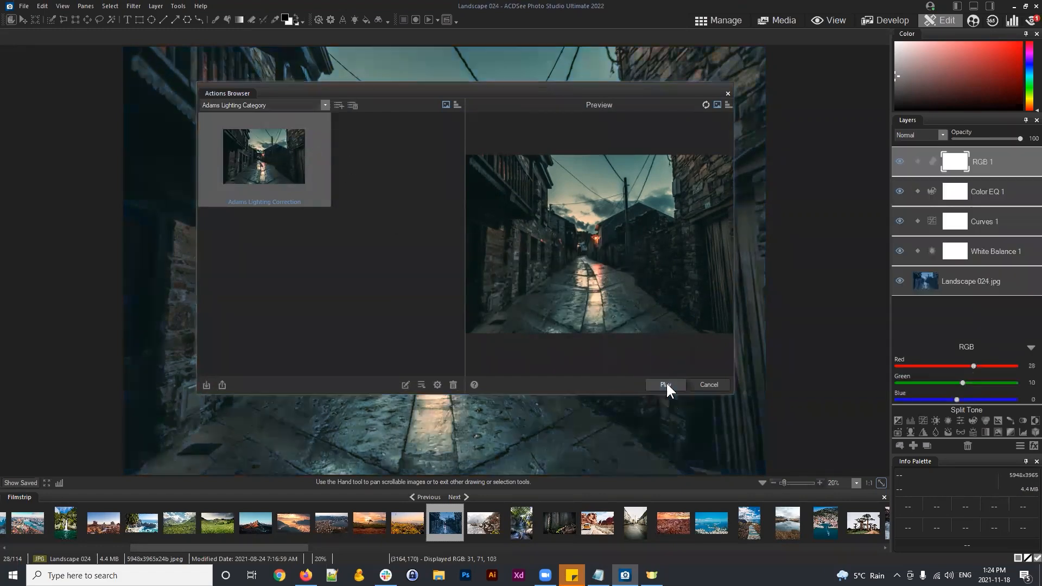
pyautogui.click(728, 93)
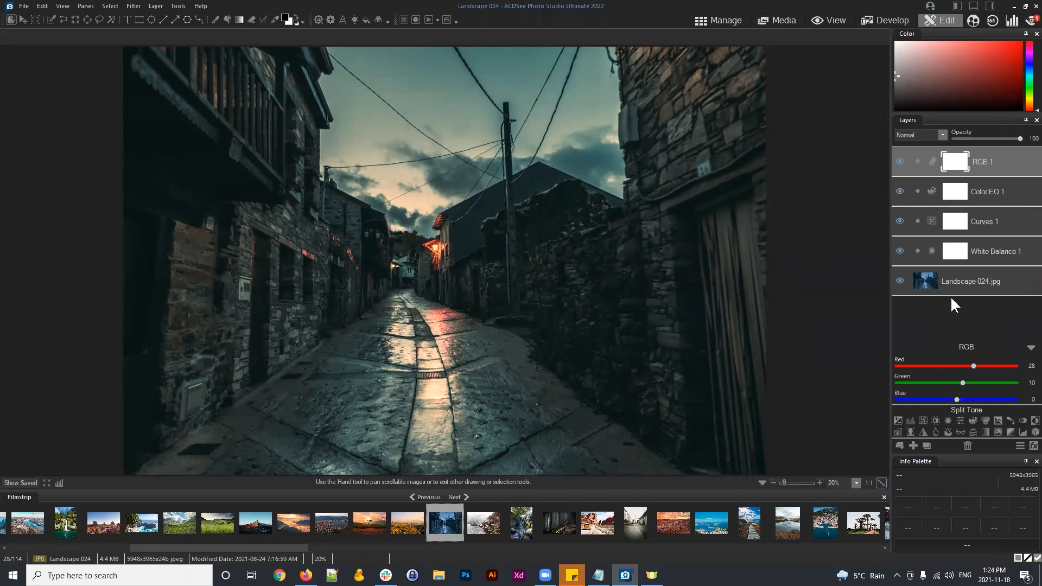
# Examine the settings of the RGB, Color EQ, Curves and White Balance adjustment layers, including the Color EQ brightness values
pyautogui.click(990, 157)
pyautogui.click(1001, 193)
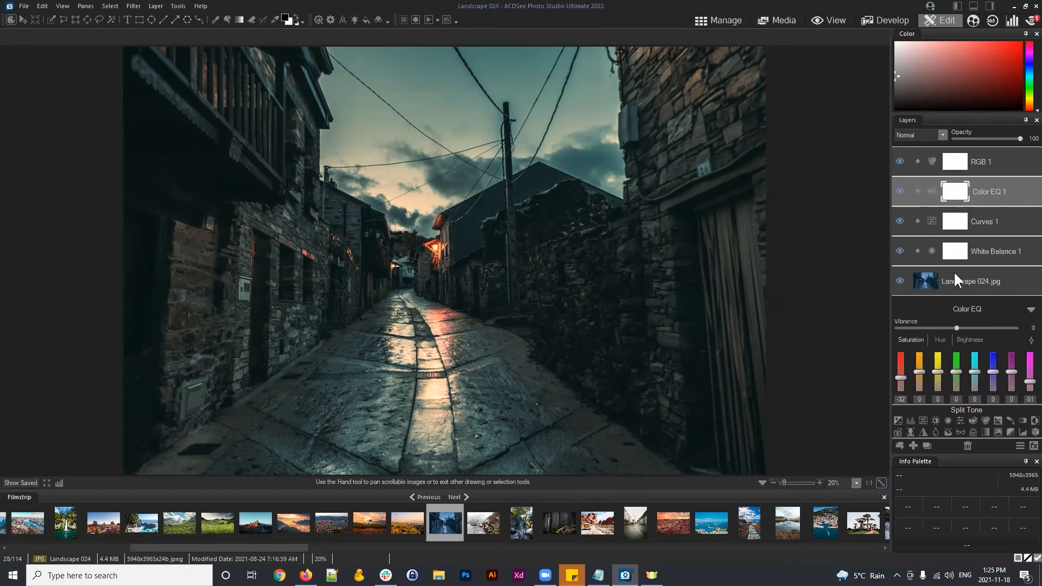
pyautogui.click(969, 340)
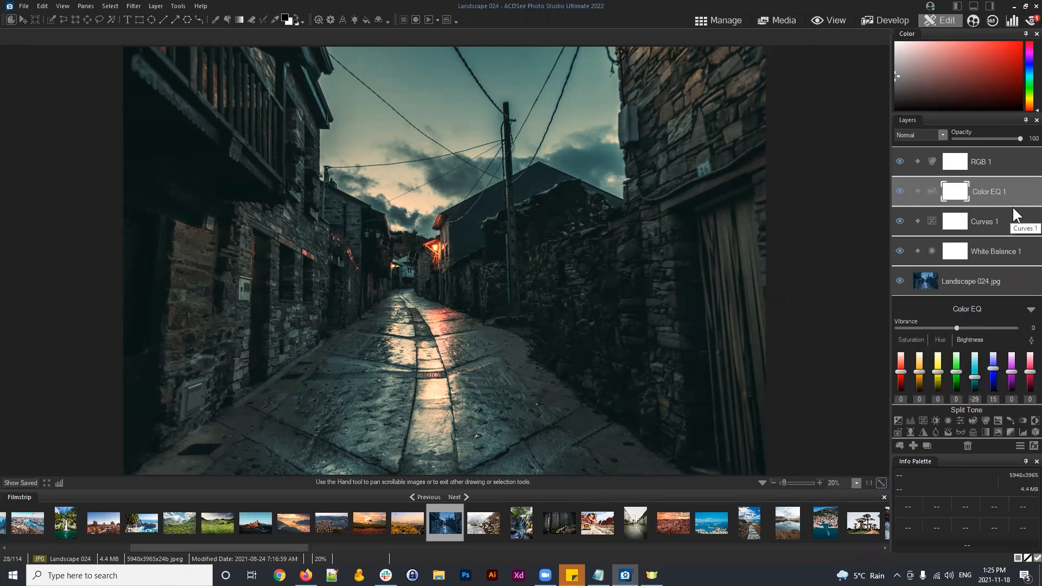
pyautogui.click(1008, 226)
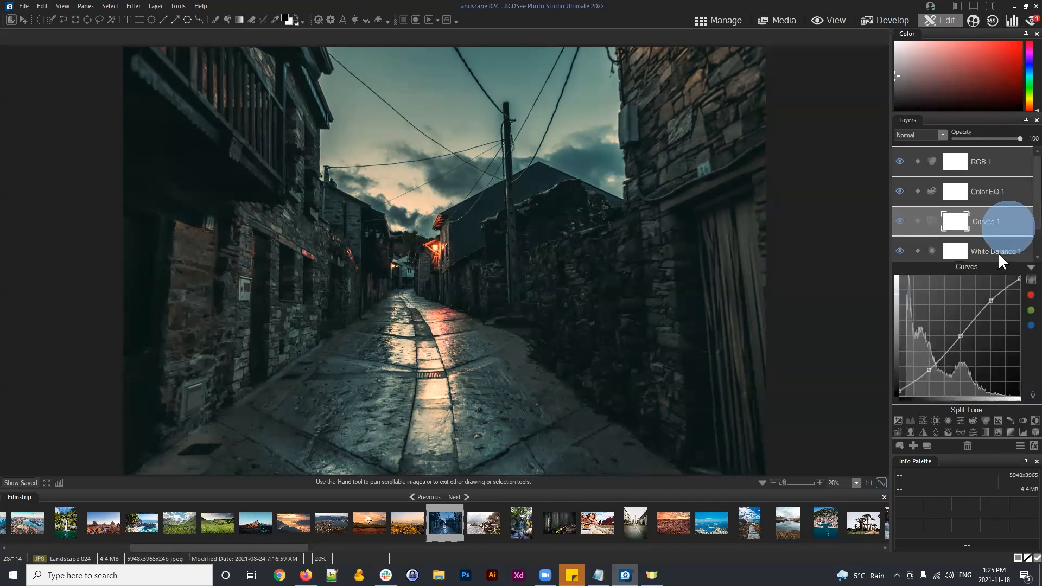
pyautogui.click(997, 252)
pyautogui.click(1031, 347)
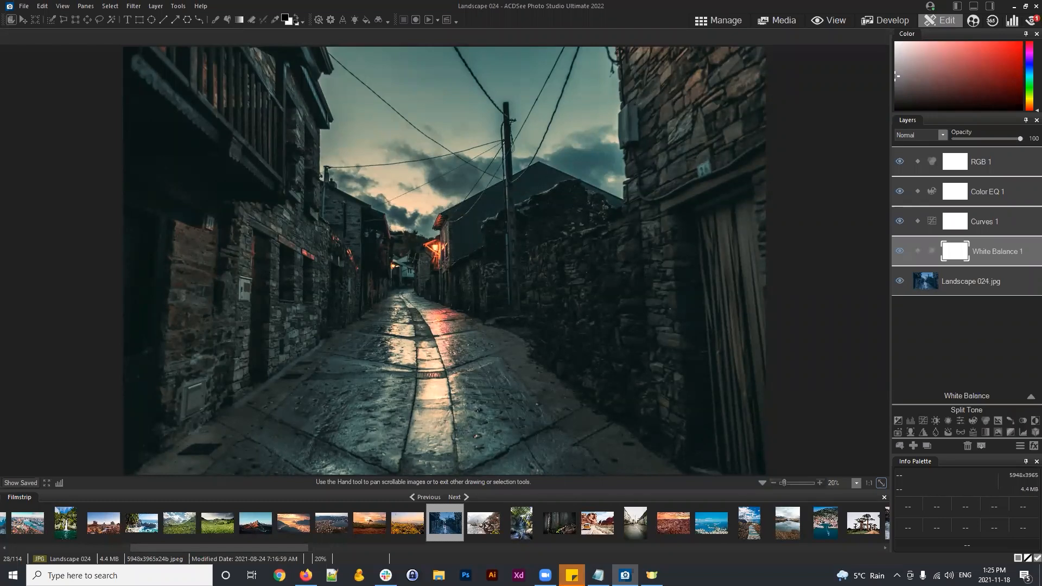
# Open an enlarged History panel over the image and compare the original image with the played action's state
pyautogui.click(821, 221)
pyautogui.click(173, 6)
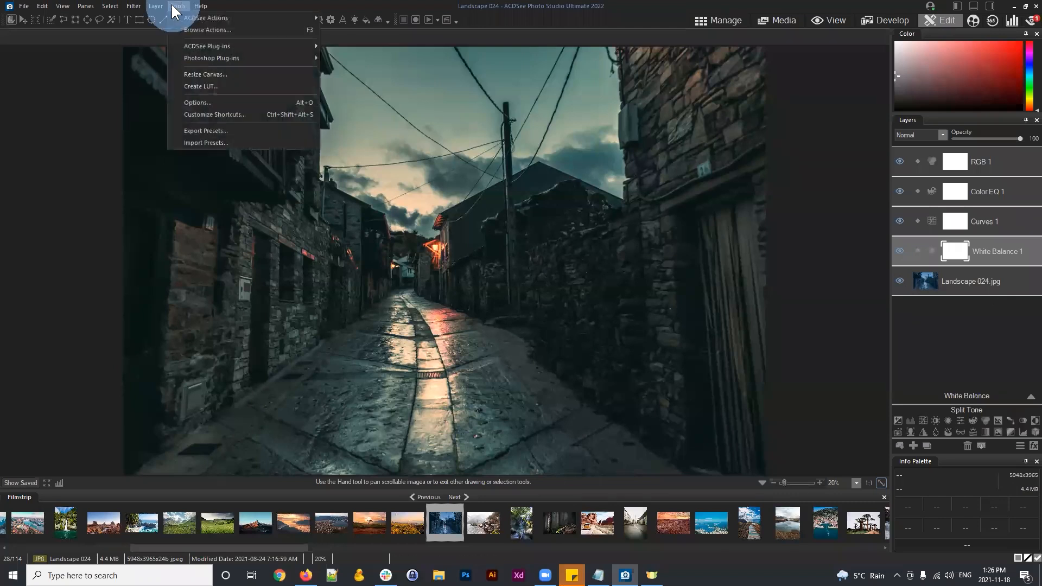
pyautogui.moveTo(84, 8)
pyautogui.click(97, 81)
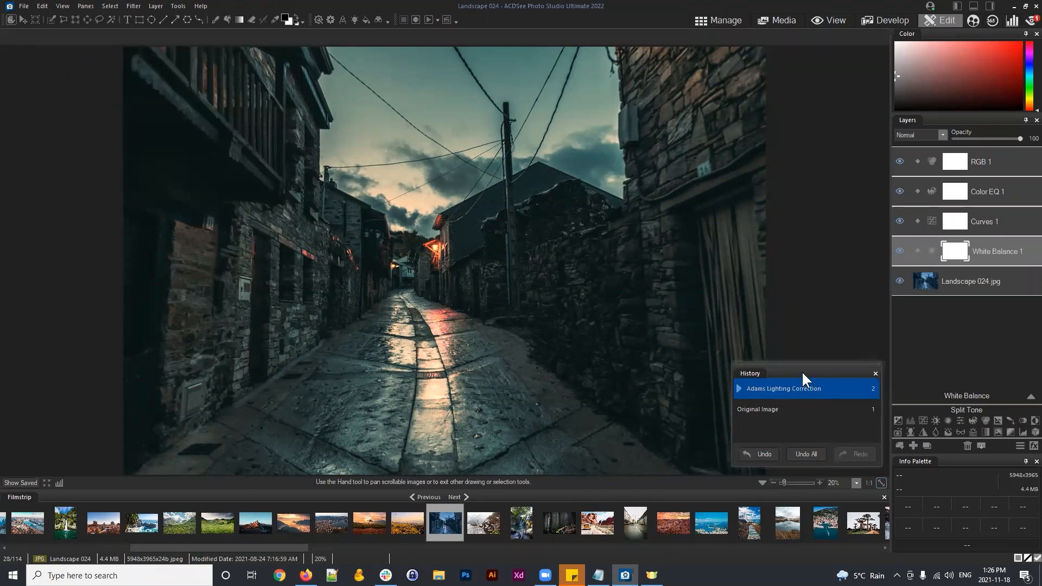
pyautogui.moveTo(802, 371); pyautogui.dragTo(708, 154)
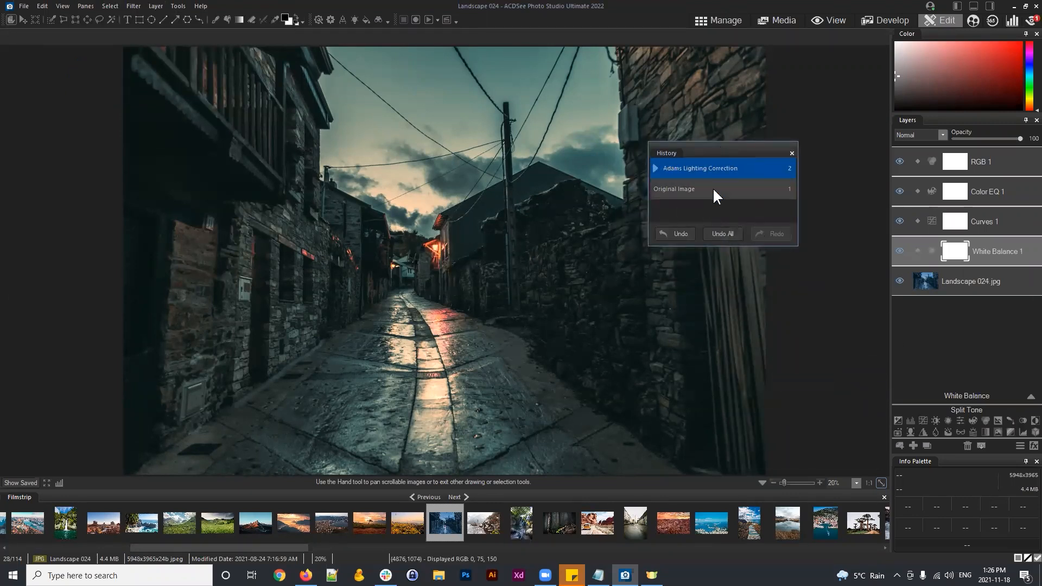
pyautogui.click(676, 189)
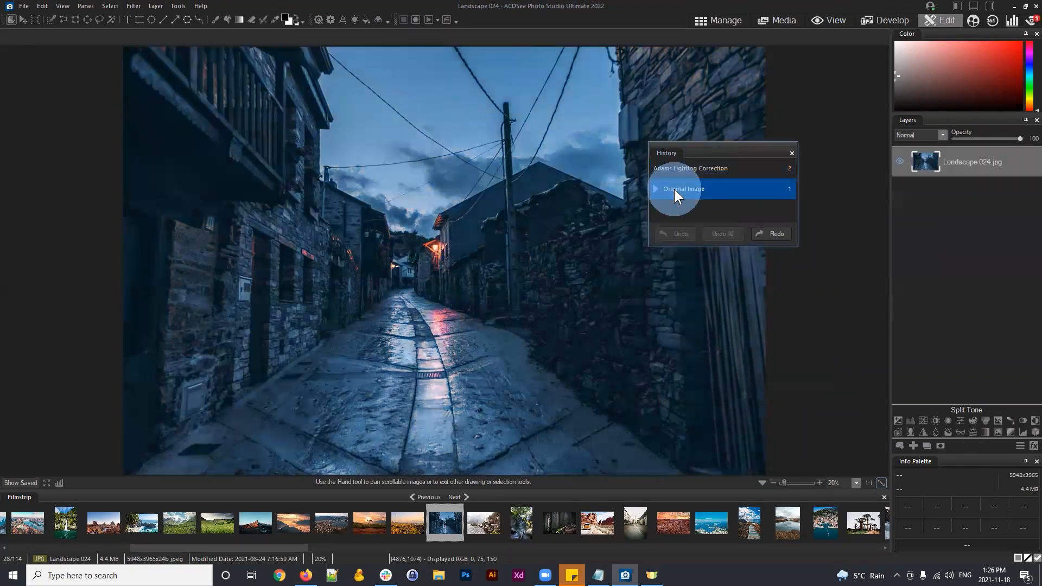
pyautogui.click(688, 169)
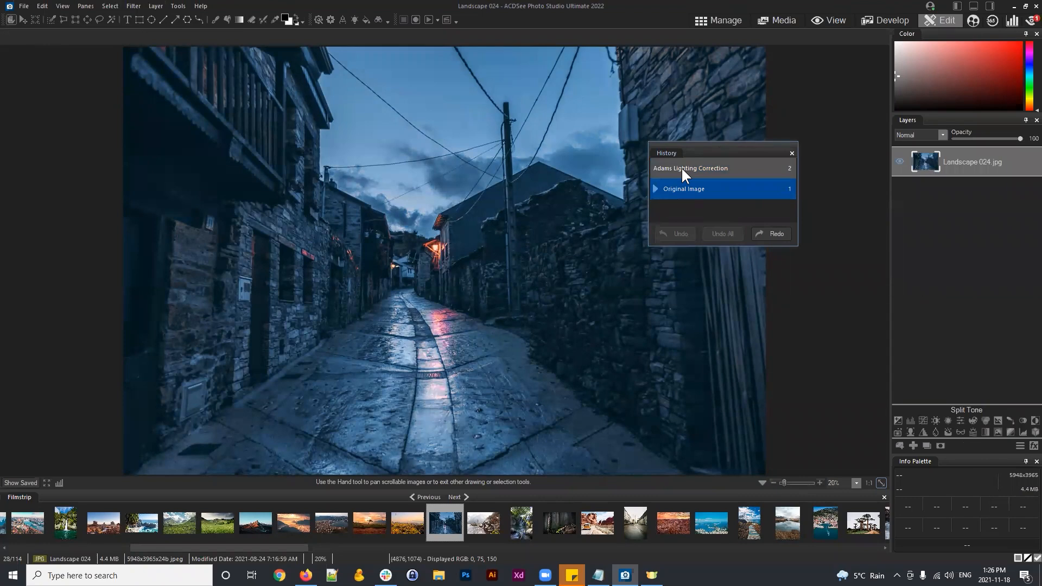
pyautogui.click(683, 169)
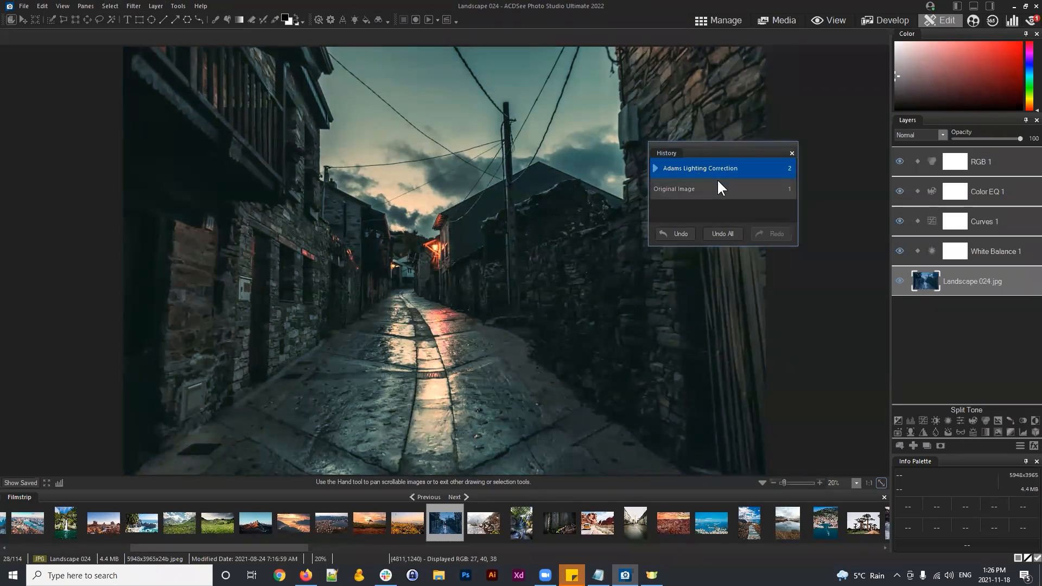
pyautogui.click(712, 247)
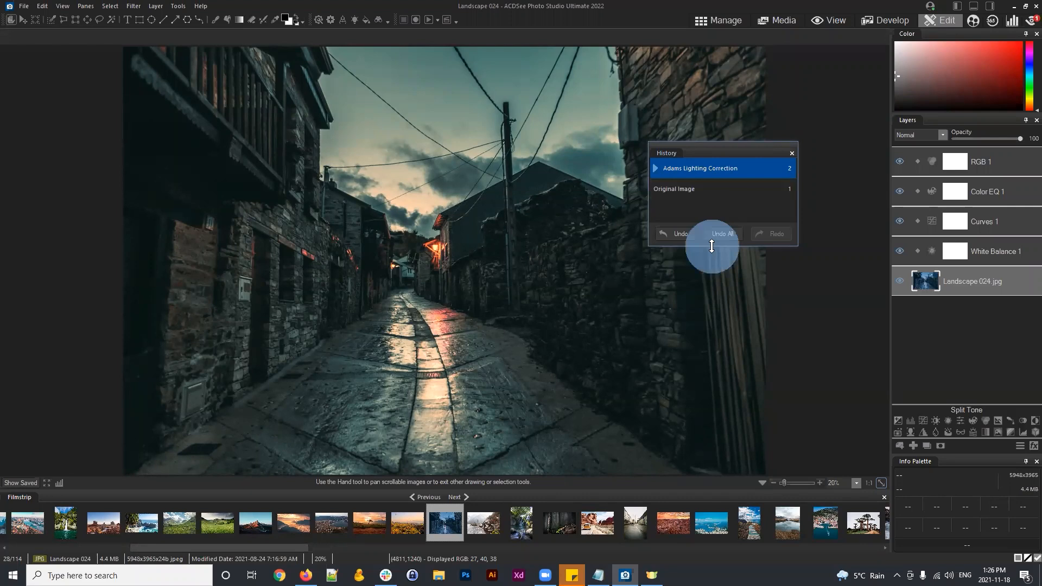
pyautogui.moveTo(712, 247); pyautogui.dragTo(712, 387)
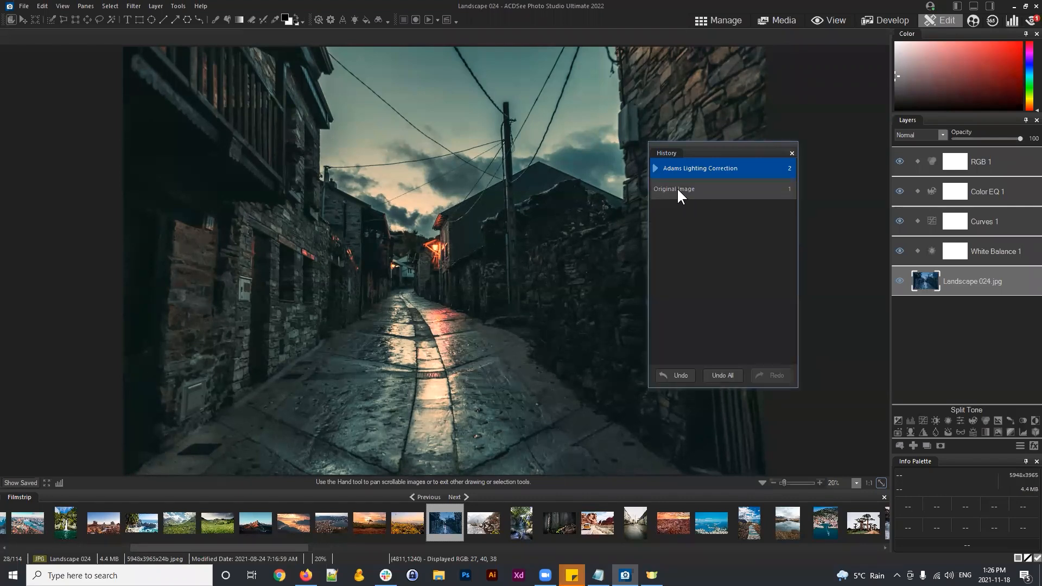
# Revert to the original image and add a Vibrance layer with Vibrance 45, Saturation 11 and Hue -23
pyautogui.click(679, 187)
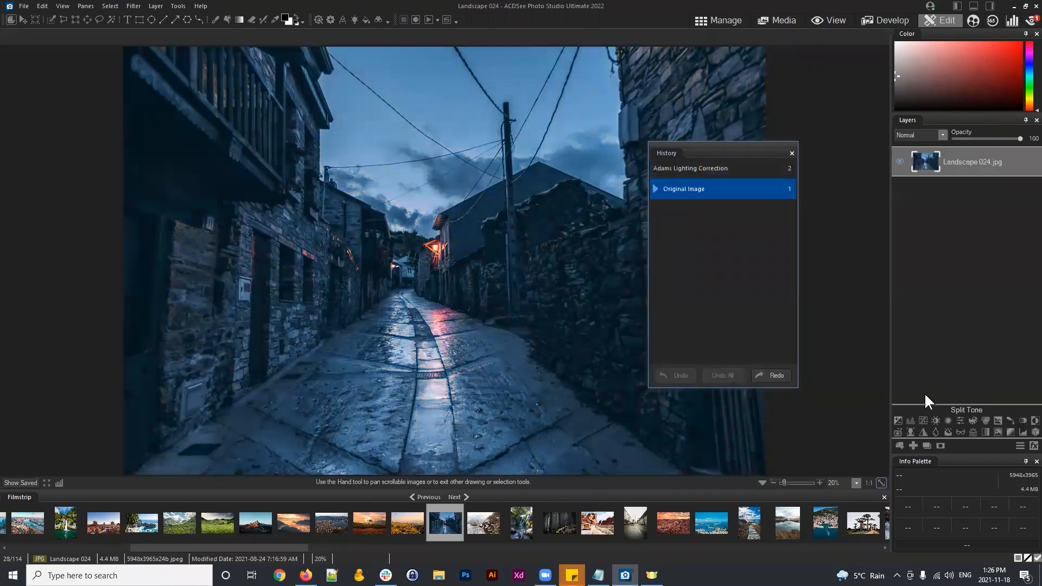
pyautogui.click(959, 420)
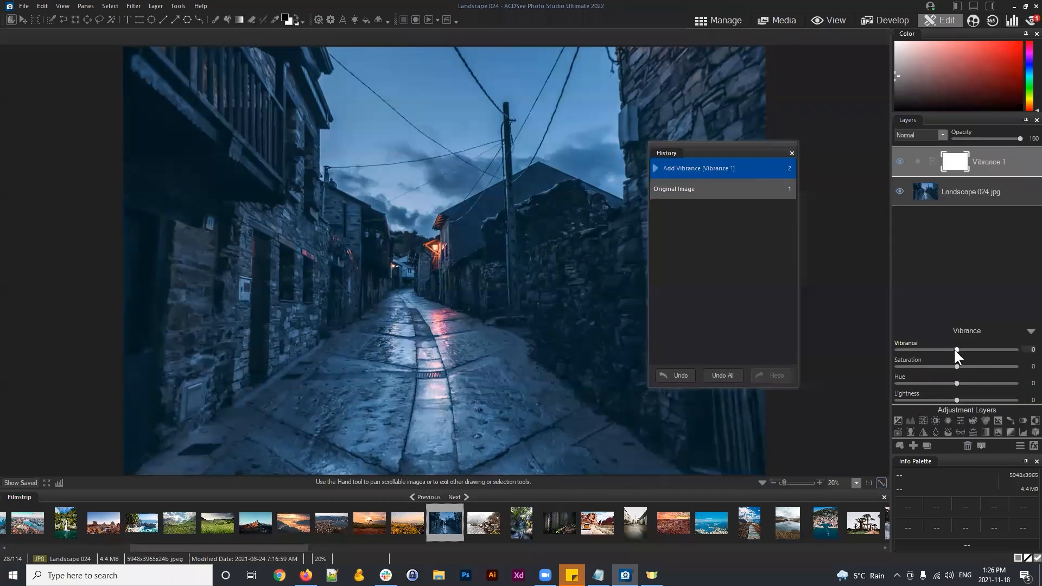
pyautogui.moveTo(957, 350); pyautogui.dragTo(983, 350)
pyautogui.moveTo(957, 383)
pyautogui.mouseDown()
pyautogui.moveTo(944, 384)
pyautogui.moveTo(964, 365)
pyautogui.mouseUp()
# Review the history entries for the original image and for adding and adjusting the Vibrance layer
pyautogui.moveTo(705, 149); pyautogui.dragTo(727, 110)
pyautogui.click(734, 128)
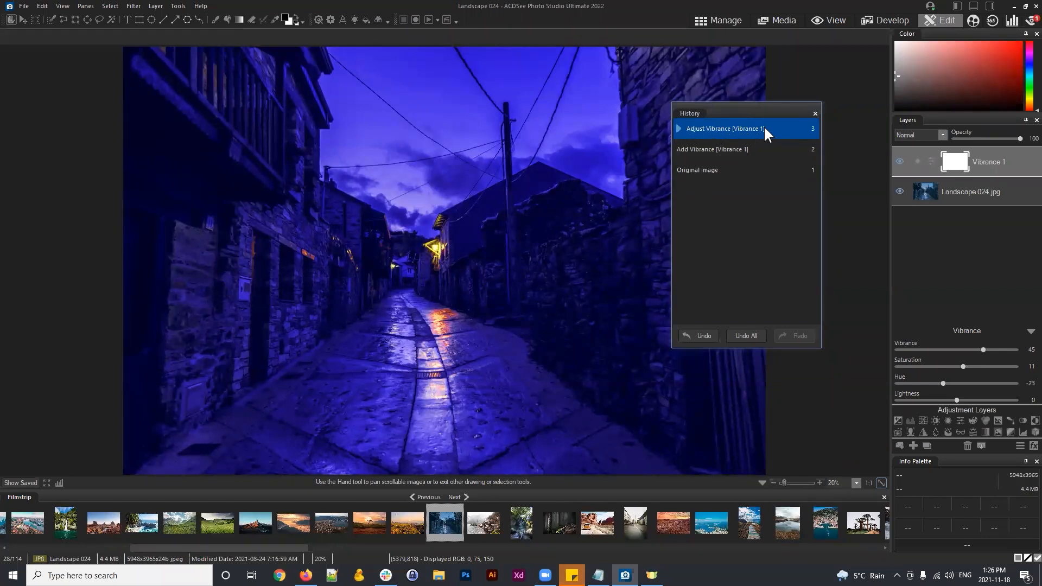
pyautogui.click(704, 173)
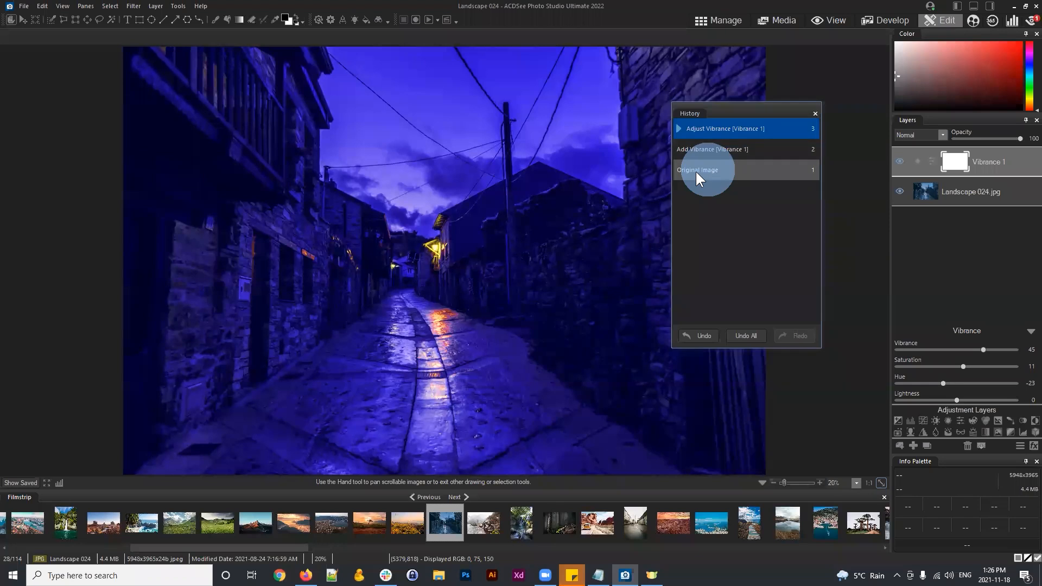
pyautogui.click(706, 150)
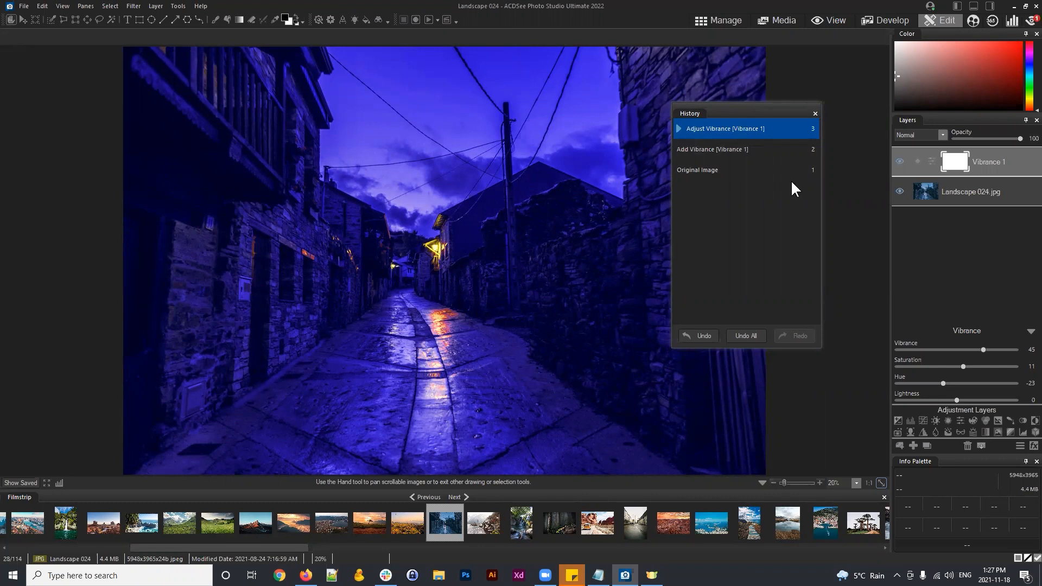
# Close the History panel and return to Manage mode, discarding the Vibrance changes
pyautogui.click(815, 113)
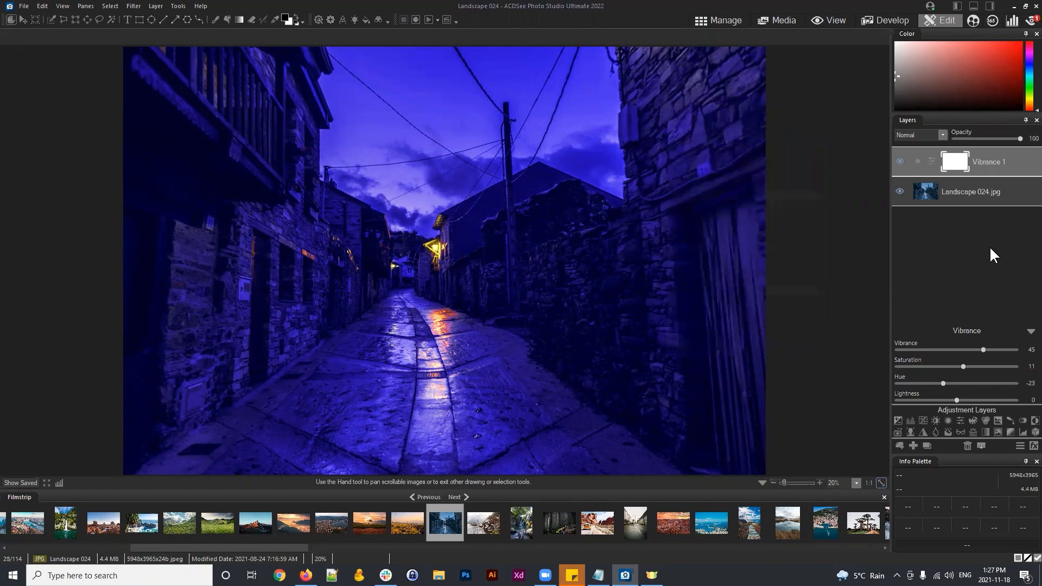
pyautogui.click(713, 17)
pyautogui.click(520, 296)
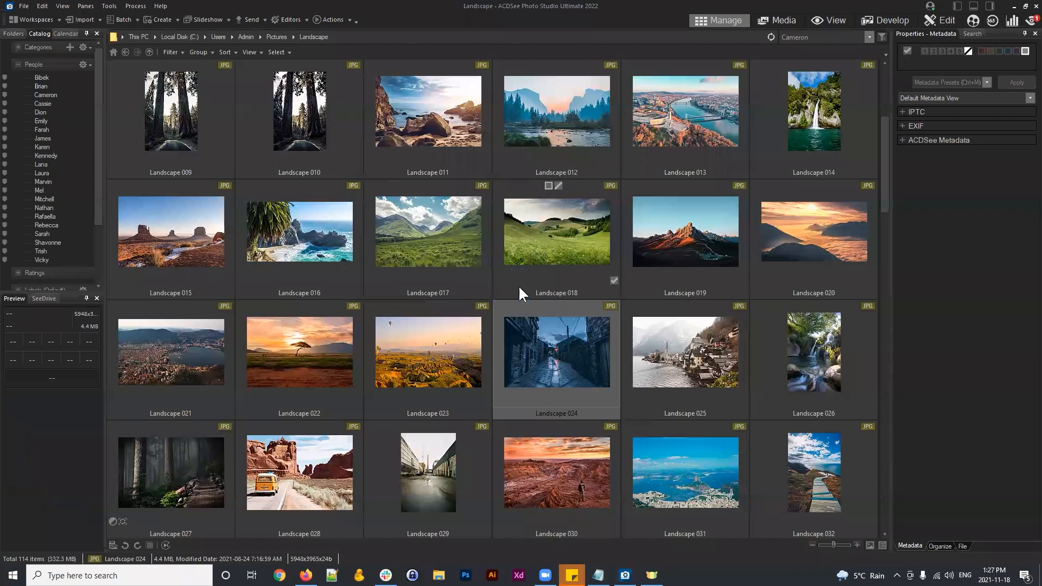
# Select Landscape 024 and look over the action categories available in Manage mode
pyautogui.click(576, 348)
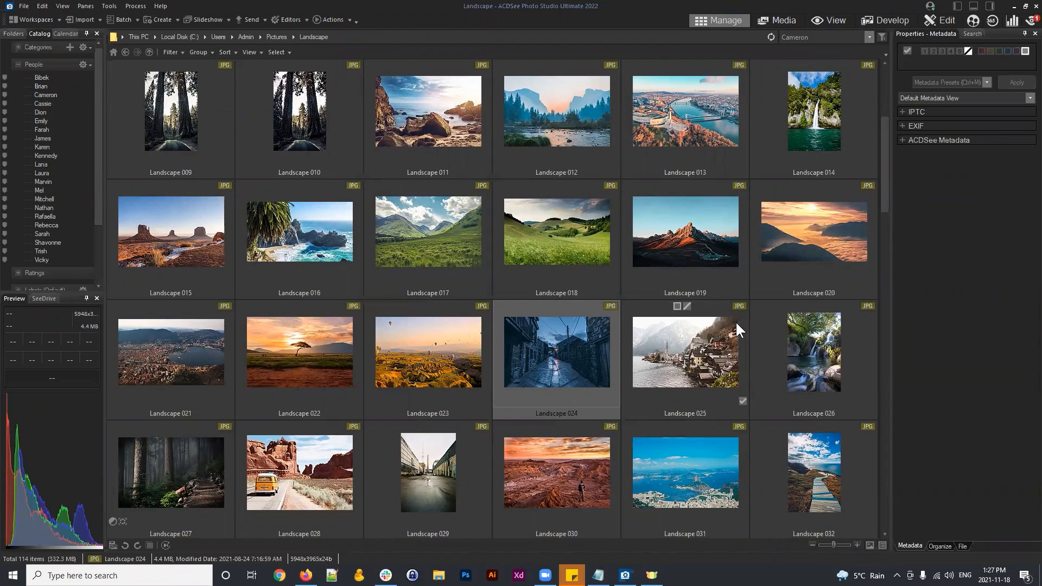
pyautogui.click(562, 354)
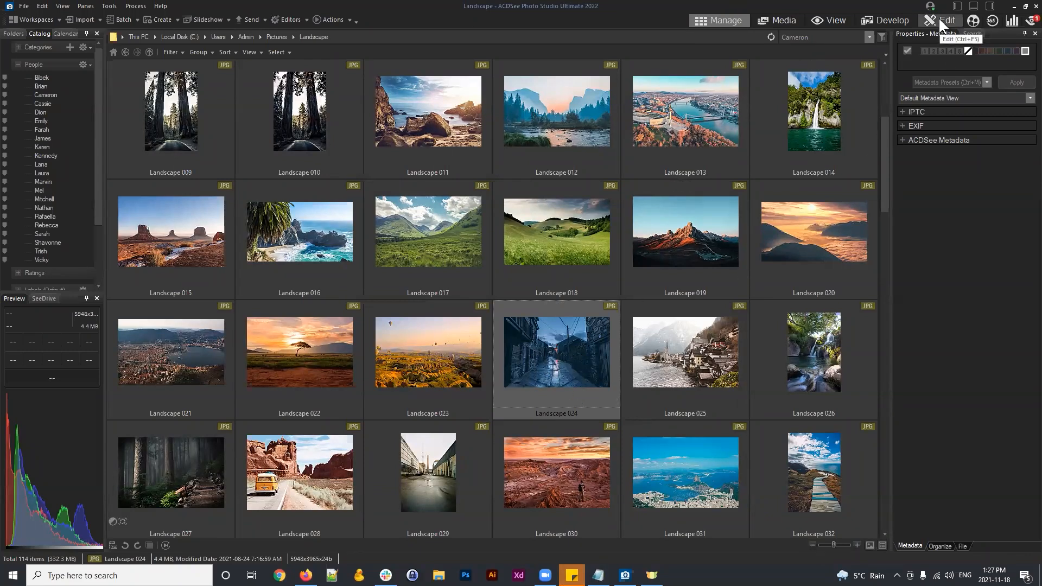
pyautogui.click(582, 332)
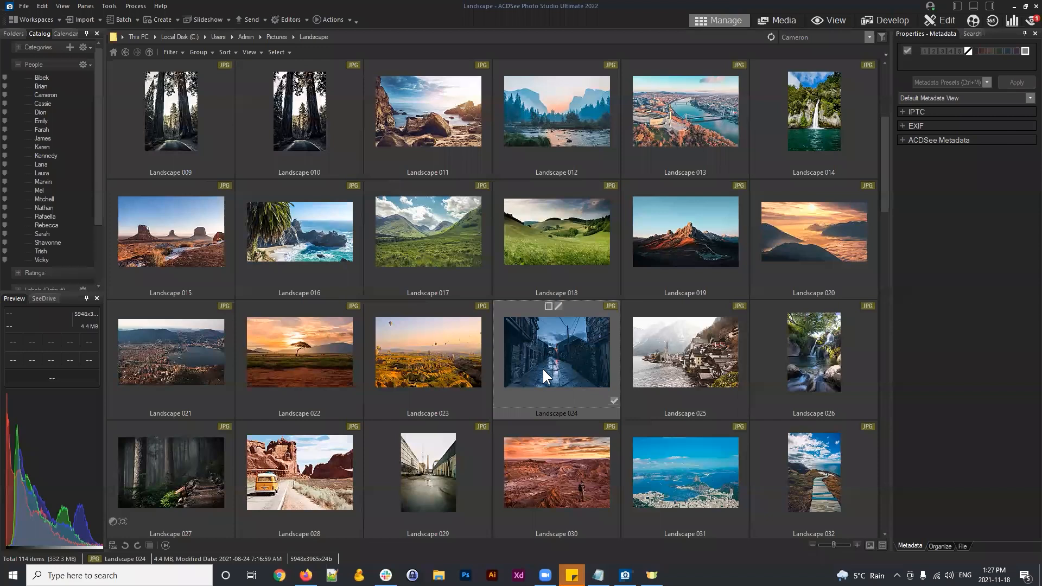
pyautogui.click(337, 21)
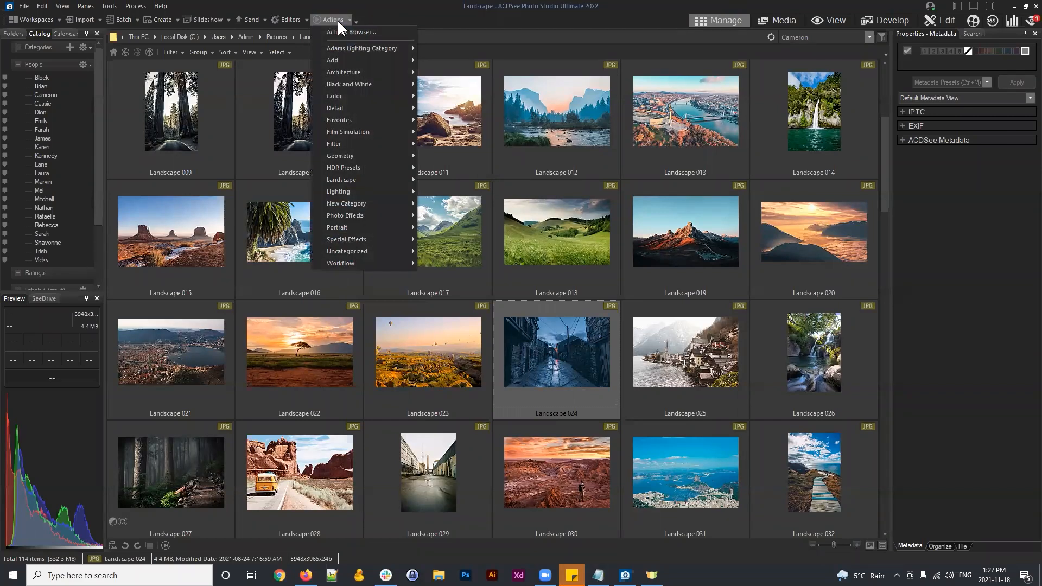
pyautogui.click(343, 19)
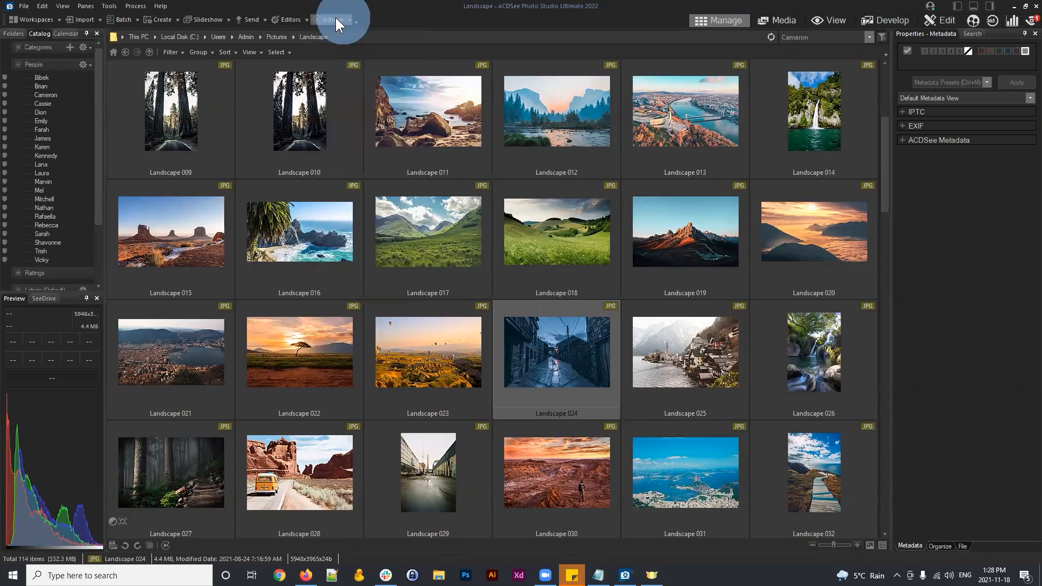
pyautogui.click(334, 18)
pyautogui.click(403, 19)
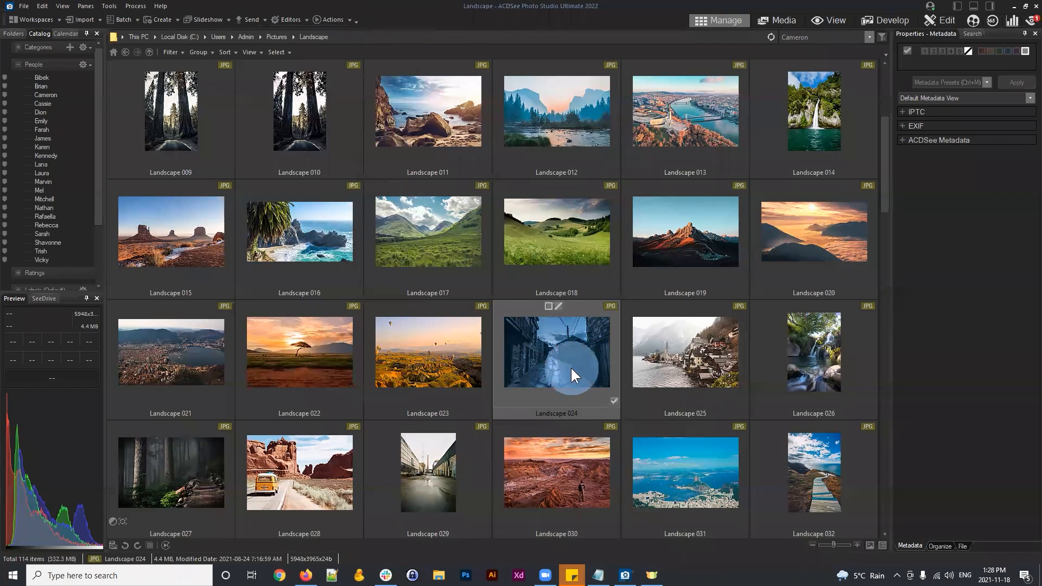
pyautogui.click(339, 20)
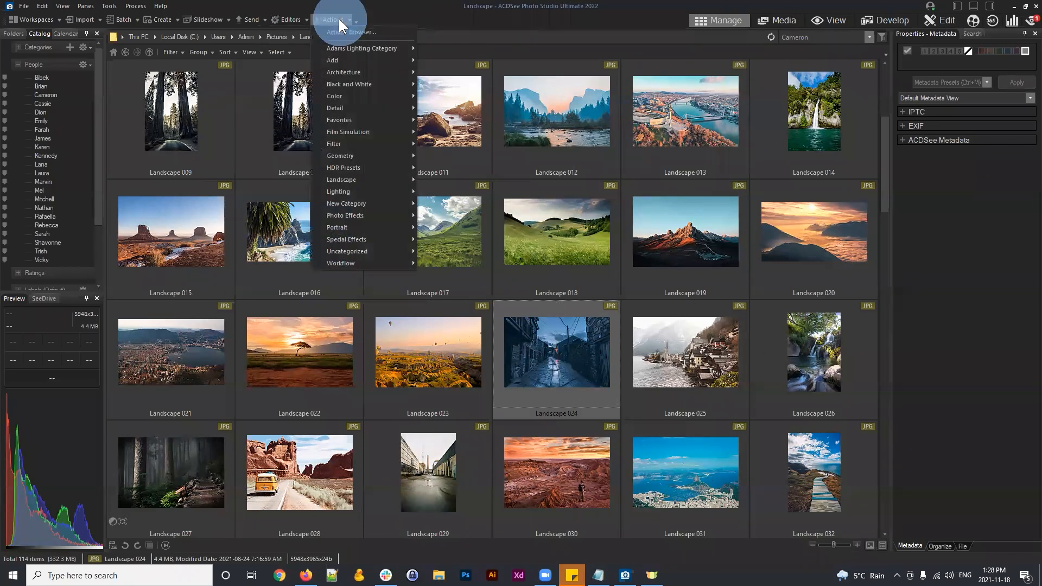
pyautogui.click(465, 48)
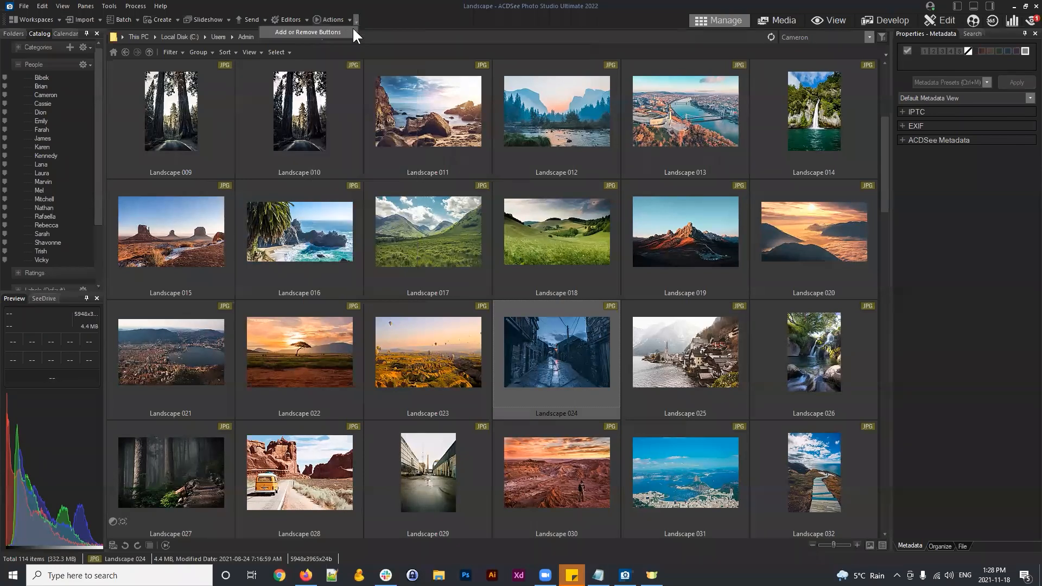
# Open the Actions Browser, play the Adams Lighting Correction action on Landscape 024, and close the browser
pyautogui.click(336, 32)
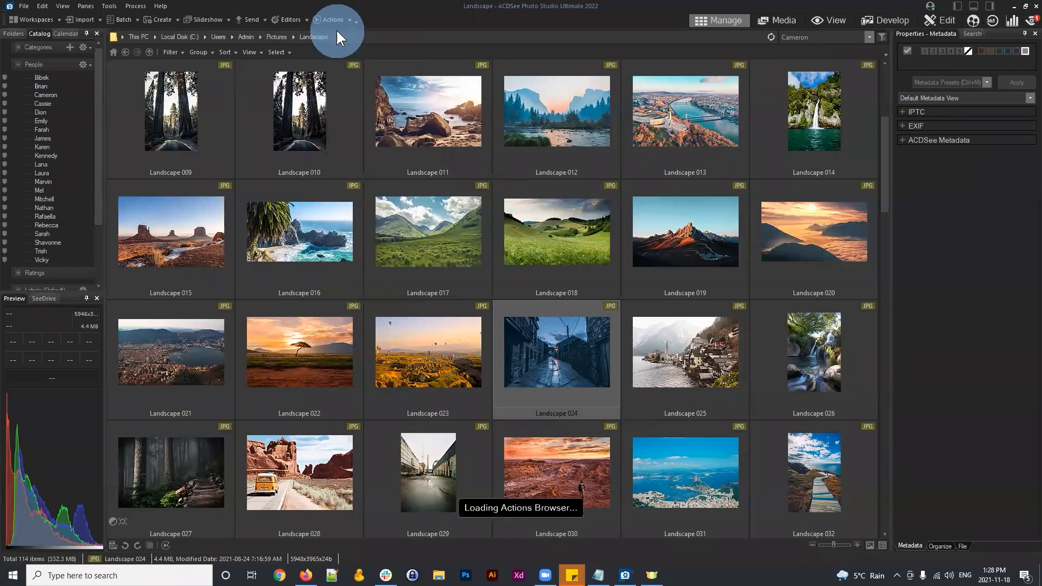
pyautogui.moveTo(441, 145); pyautogui.dragTo(314, 26)
pyautogui.click(212, 83)
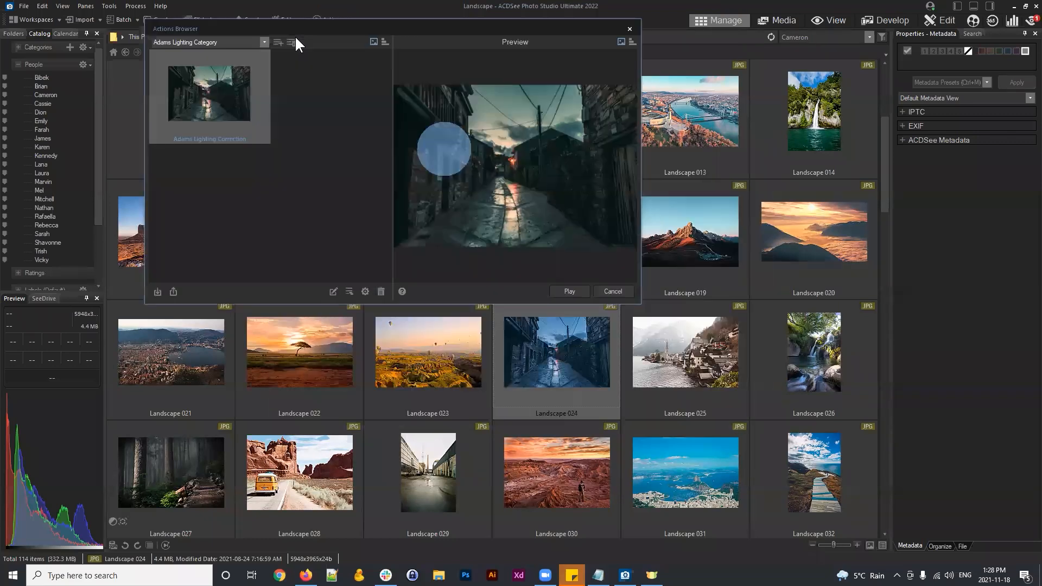
pyautogui.click(569, 289)
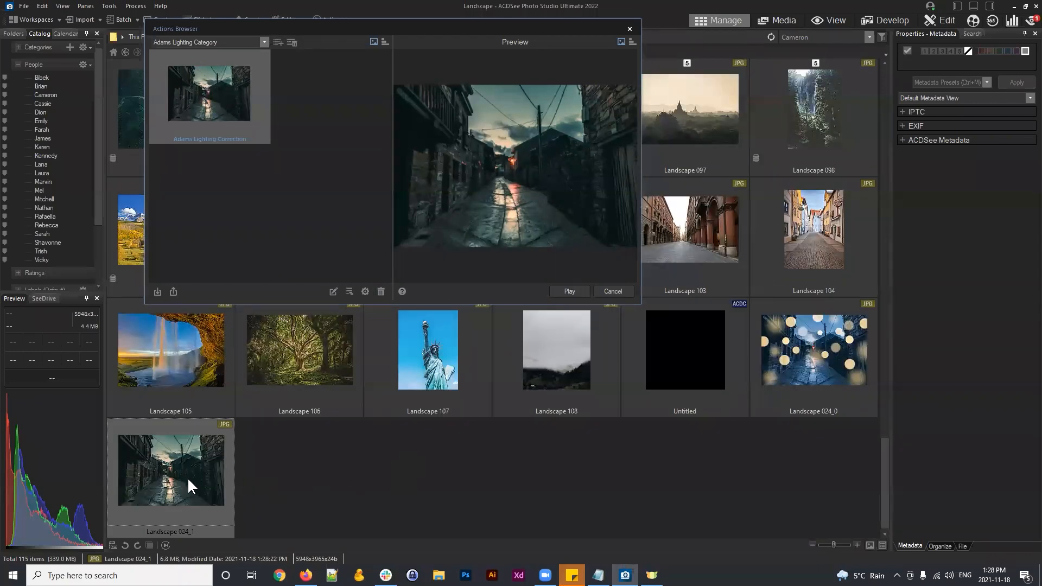
pyautogui.click(630, 29)
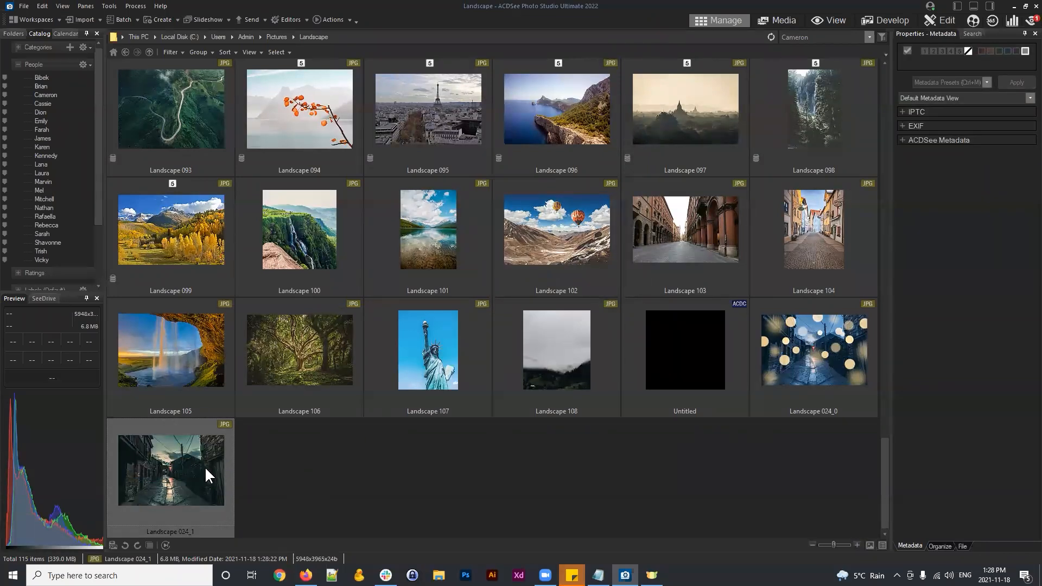
# Inspect the processed copy Landscape 024_1 and delete it from the folder
pyautogui.doubleClick(170, 464)
pyautogui.click(224, 425)
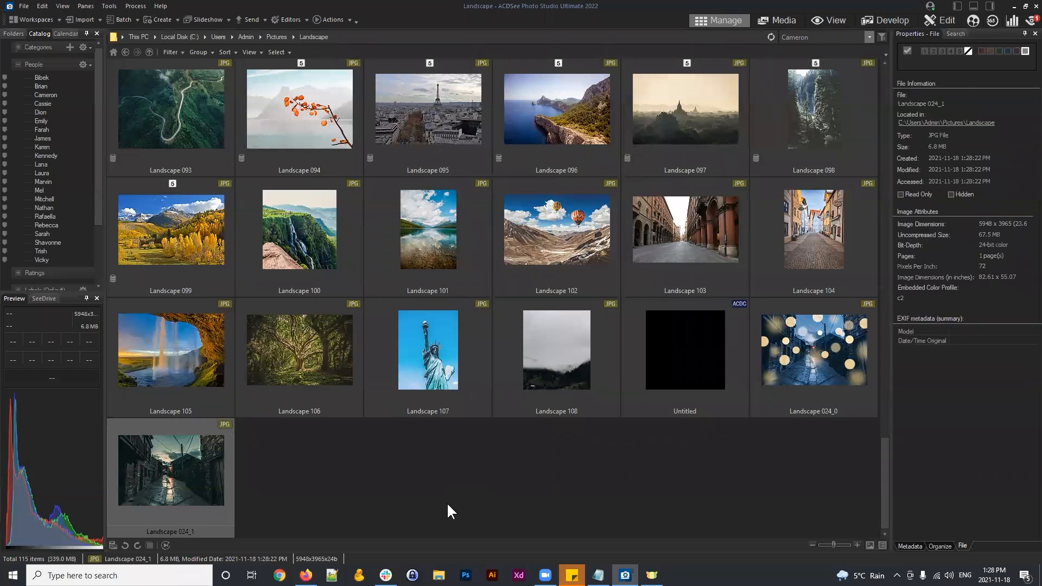
pyautogui.click(443, 519)
pyautogui.click(186, 476)
pyautogui.press('Delete')
# Select Landscape 024 and play Adams Lighting Correction directly from Adams Lighting Category, without opening the Actions Browser
pyautogui.scroll(7, 731, 304)
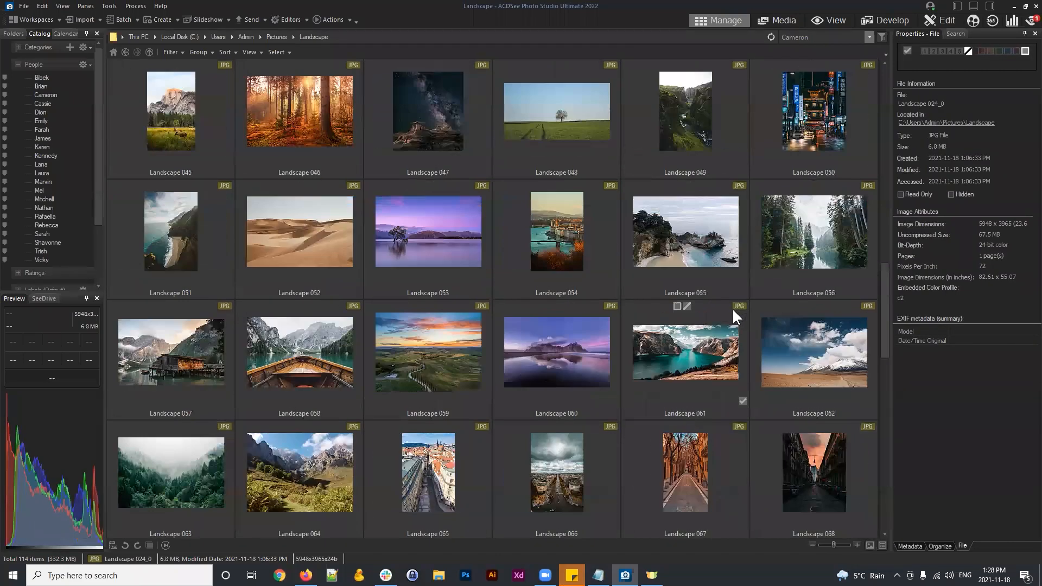
pyautogui.scroll(10, 679, 298)
pyautogui.scroll(-5, 607, 317)
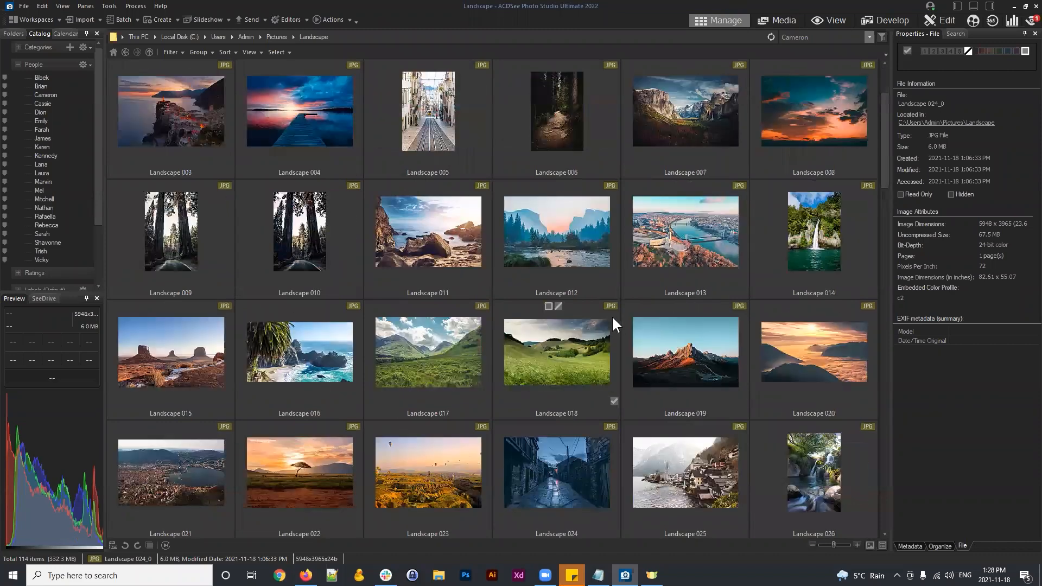
pyautogui.click(558, 252)
pyautogui.click(331, 18)
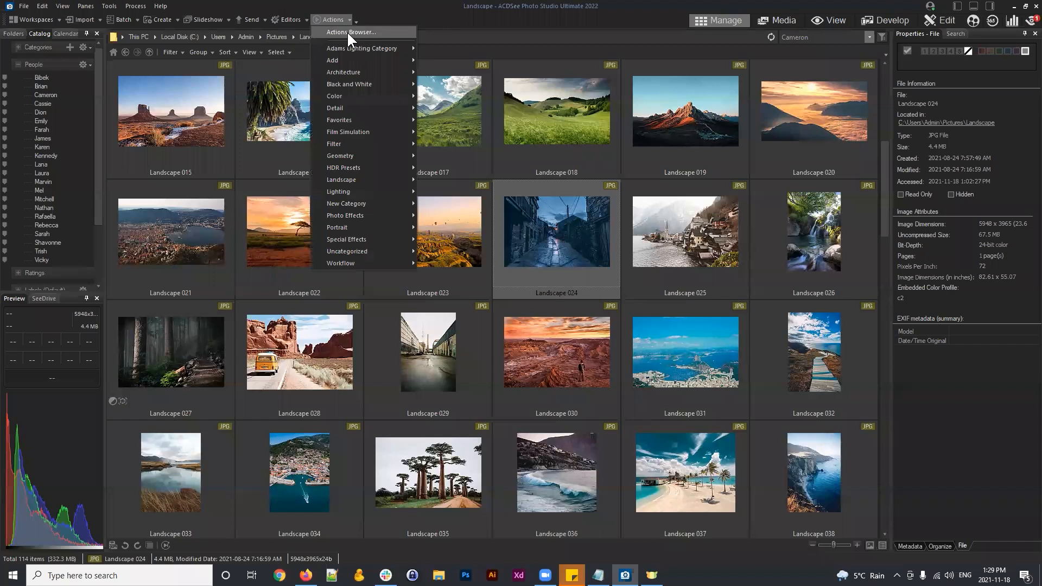
pyautogui.moveTo(327, 50)
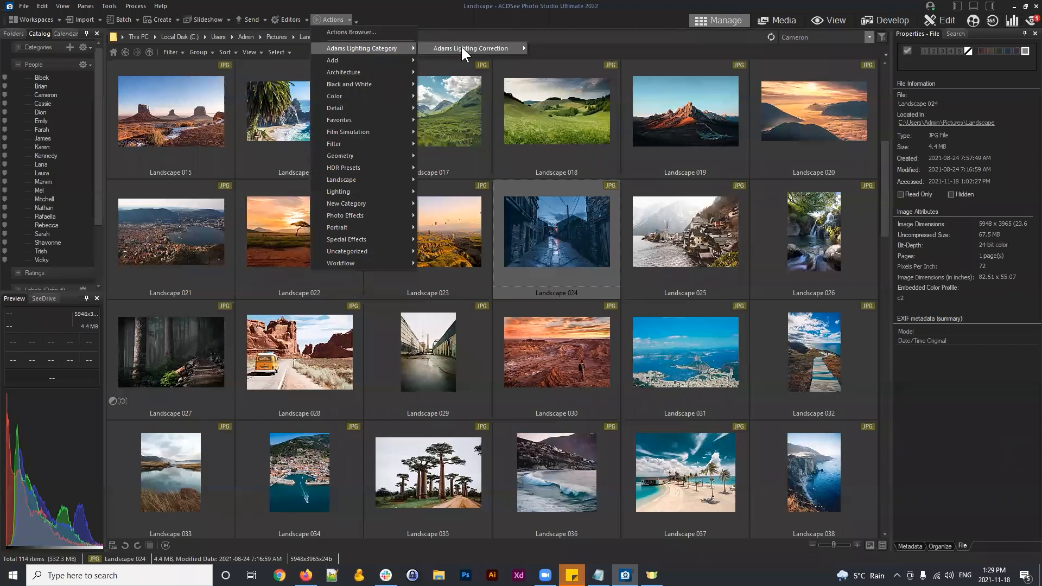
pyautogui.click(552, 45)
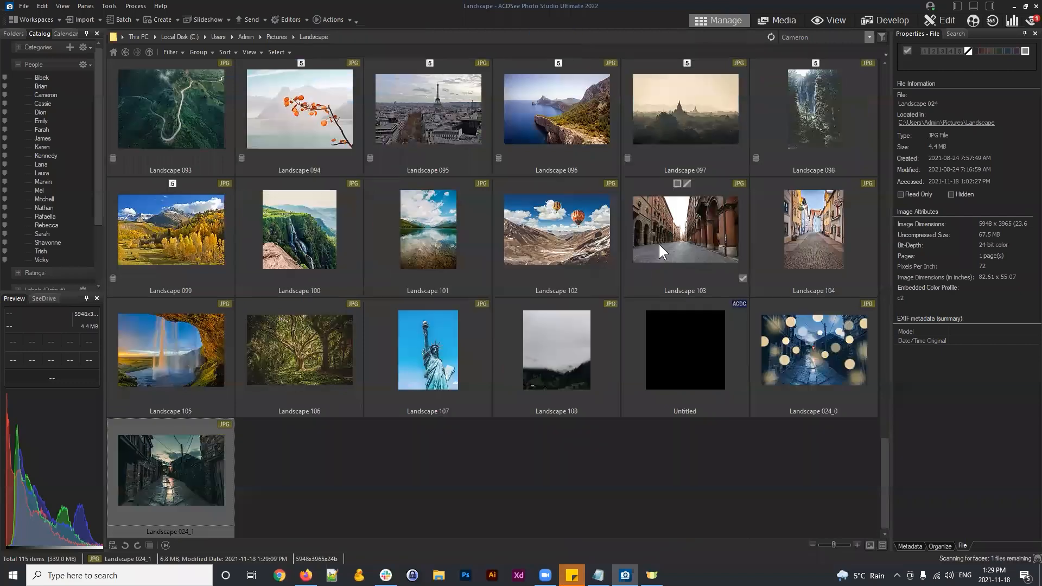
# Compare the new copy Landscape 024_1 with the original Landscape 024, and delete the copy
pyautogui.click(188, 468)
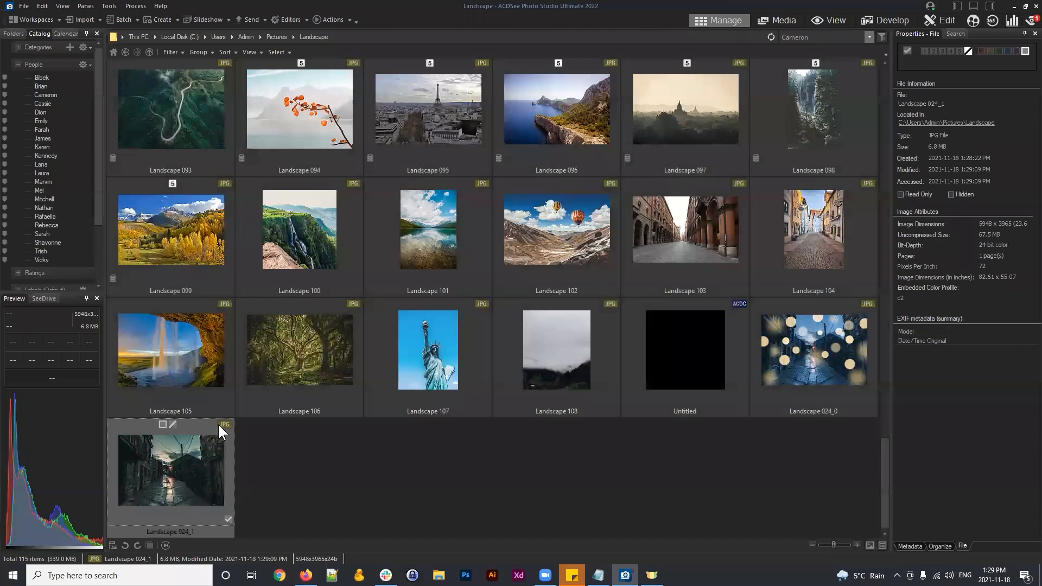
pyautogui.scroll(7, 497, 444)
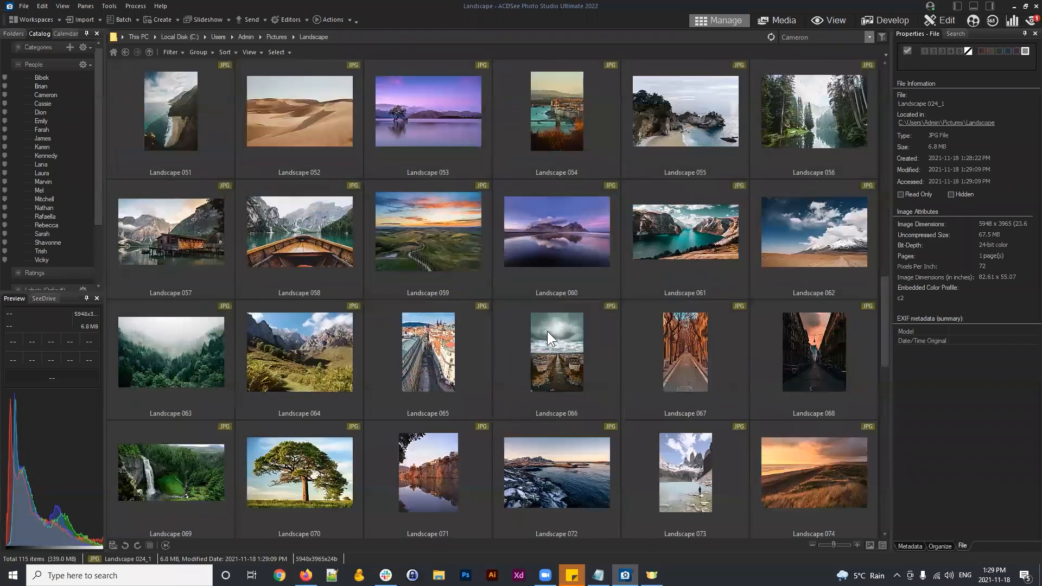
pyautogui.scroll(-7, 545, 337)
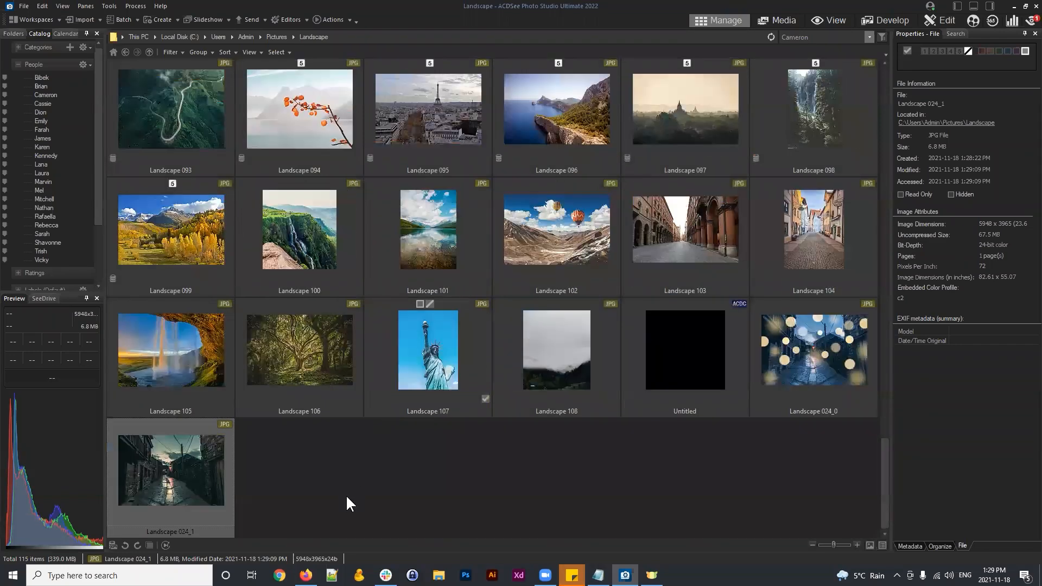
pyautogui.click(347, 495)
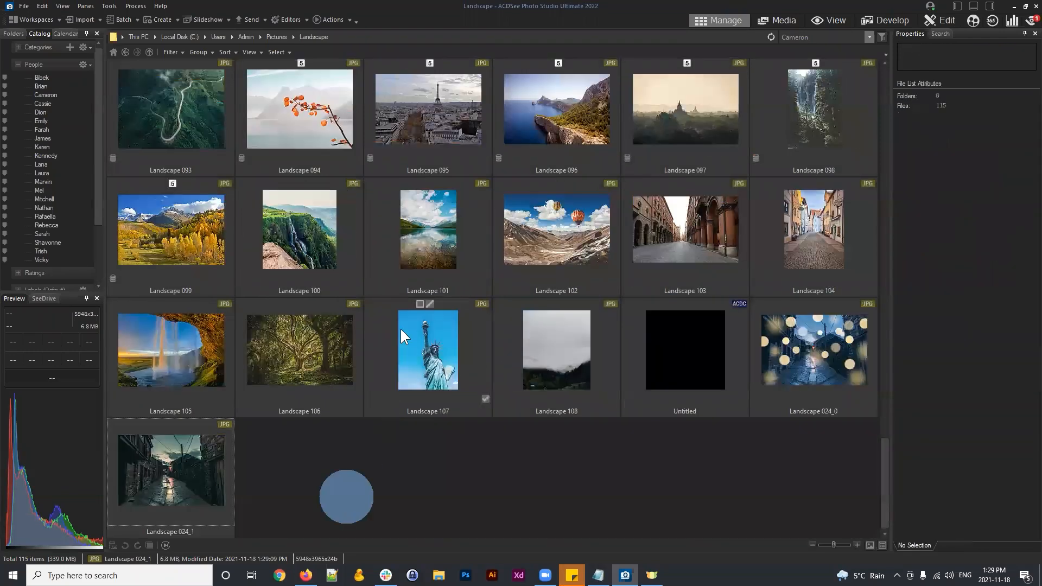
pyautogui.scroll(15, 633, 291)
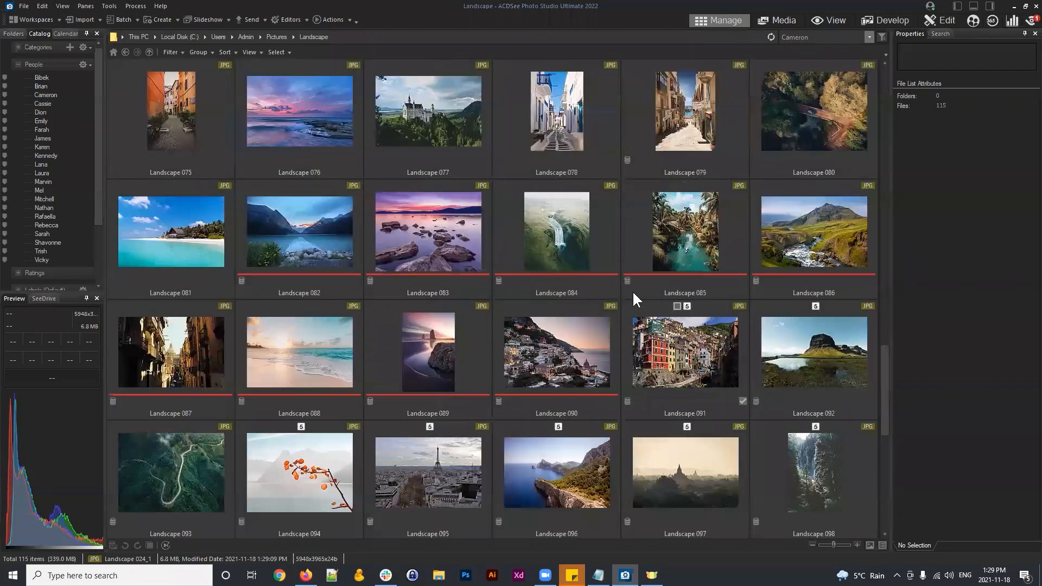
pyautogui.scroll(1, 633, 282)
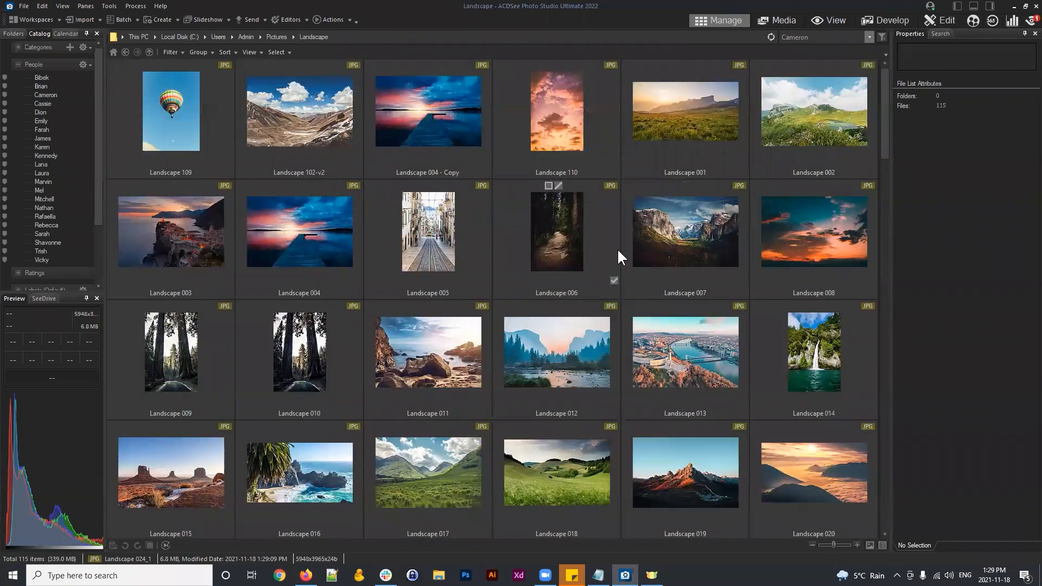
pyautogui.scroll(-3, 614, 247)
pyautogui.click(560, 237)
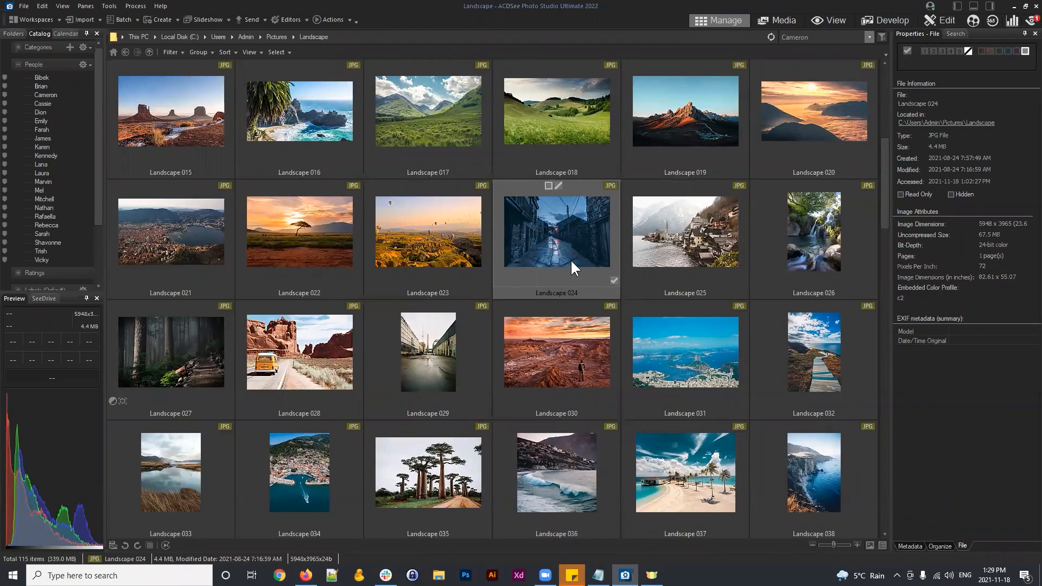
pyautogui.scroll(-13, 461, 263)
pyautogui.click(171, 475)
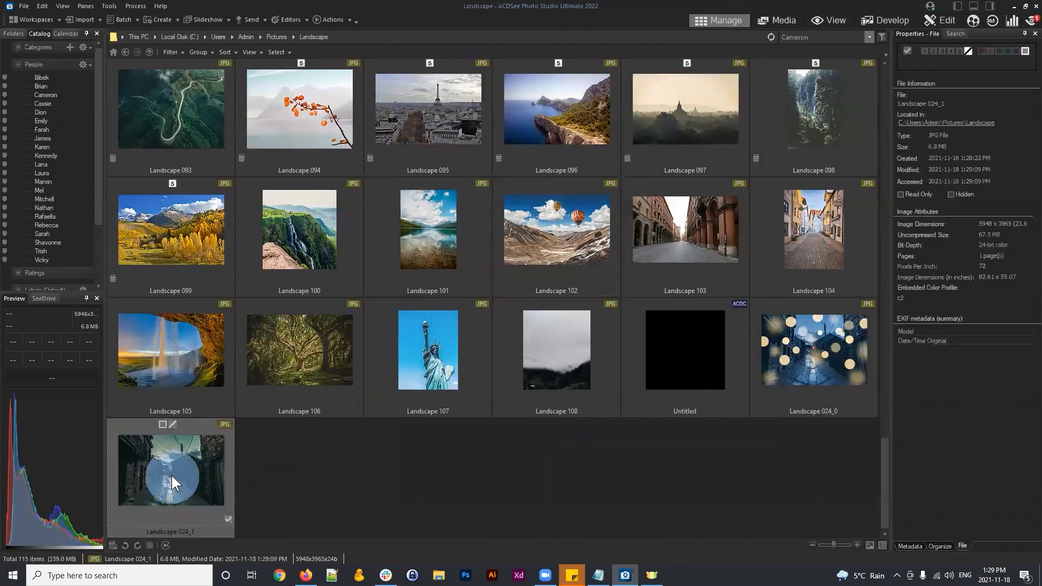
pyautogui.press('Delete')
# Select the eight images from Landscape 017 through Landscape 024 and play Adams Lighting Correction on all of them
pyautogui.scroll(14, 705, 399)
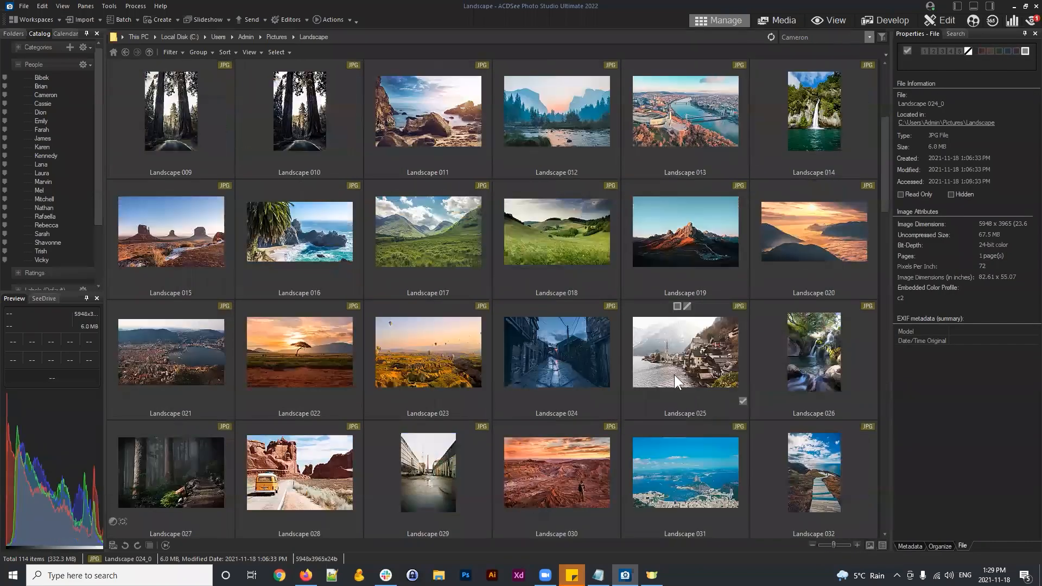
pyautogui.click(420, 231)
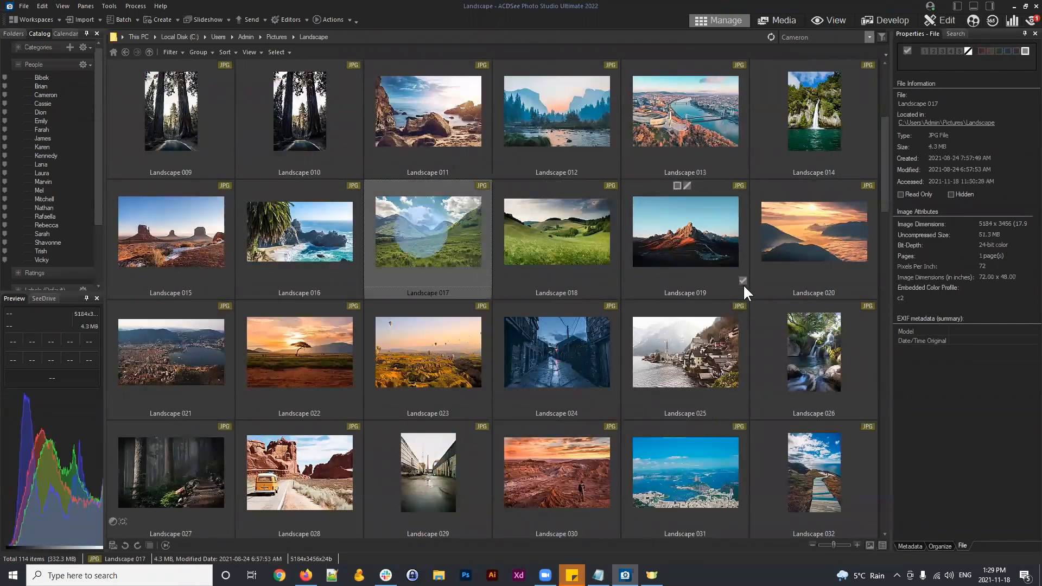
pyautogui.click(429, 359)
pyautogui.click(424, 250)
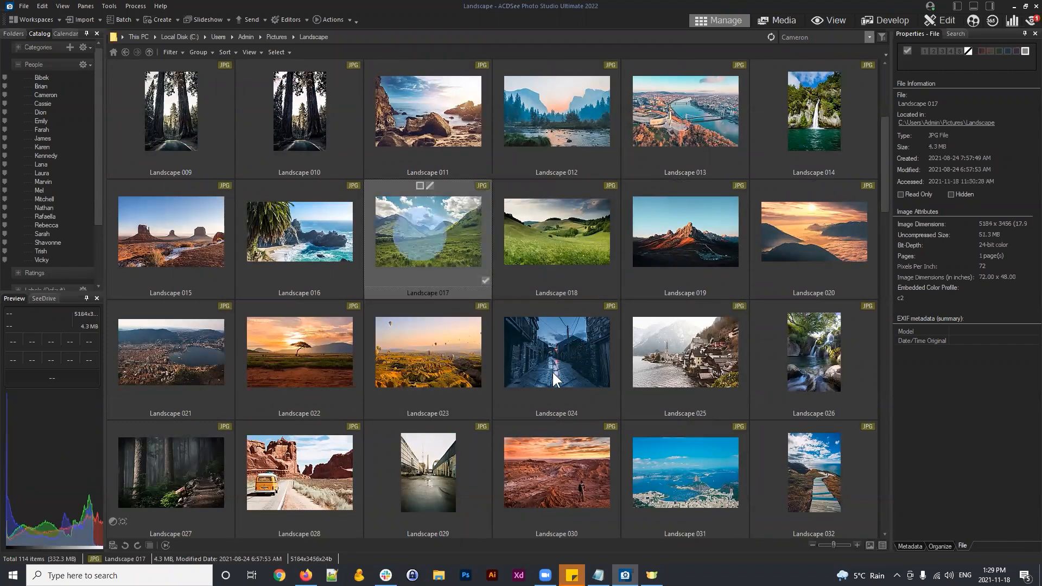
pyautogui.keyDown('shift'); pyautogui.click(552, 344); pyautogui.keyUp('shift')
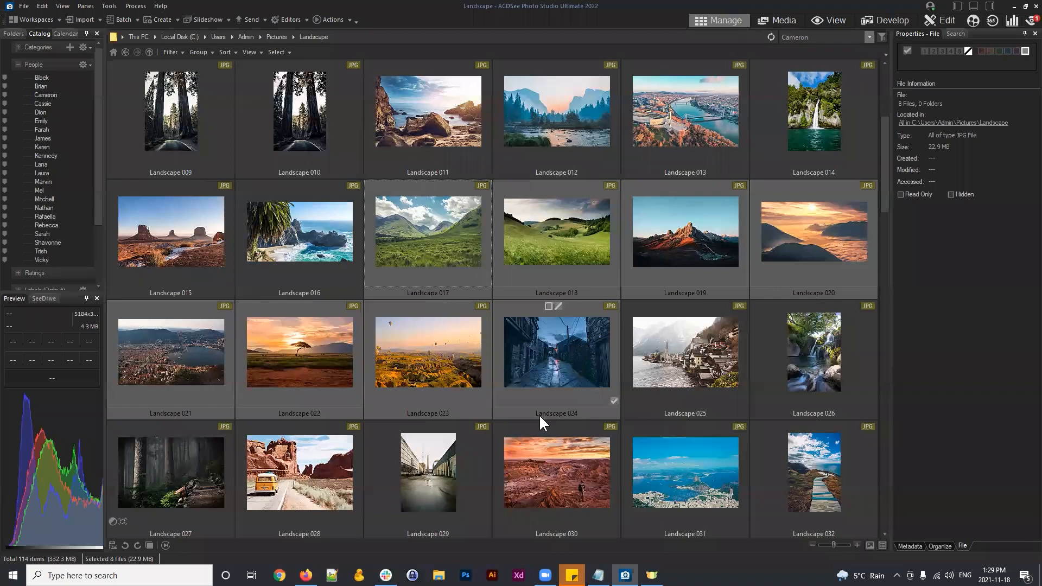
pyautogui.click(328, 21)
pyautogui.moveTo(350, 49)
pyautogui.moveTo(467, 50)
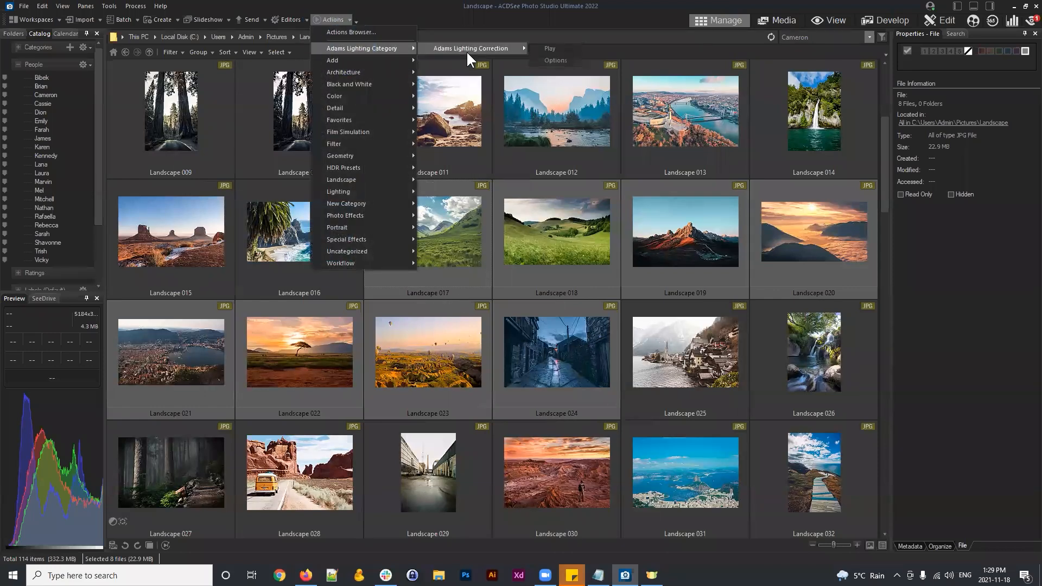
pyautogui.click(555, 48)
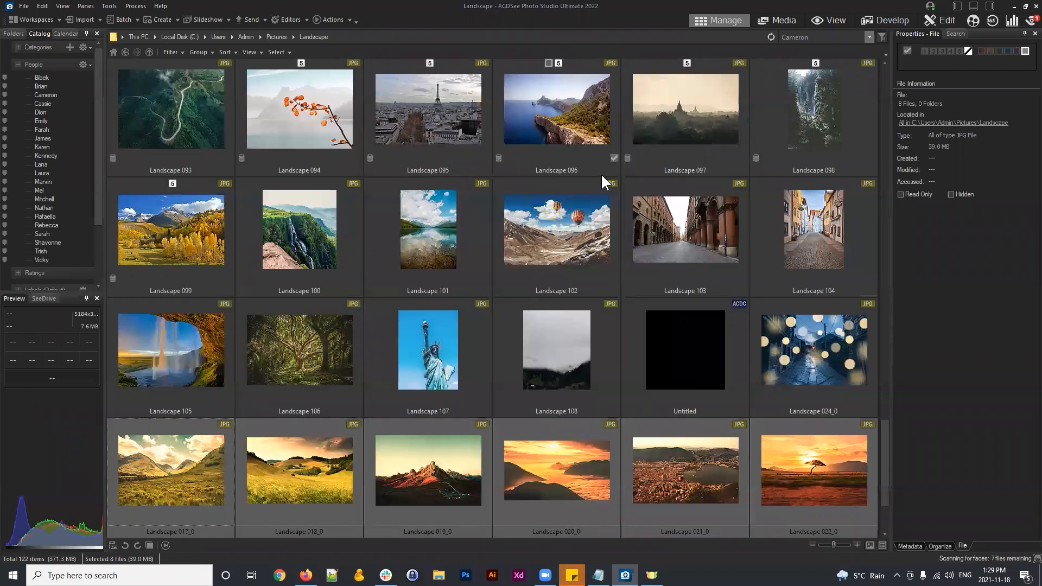
# Review the batch-processed copies at the end of the folder and select Landscape 024_1
pyautogui.scroll(-2, 520, 429)
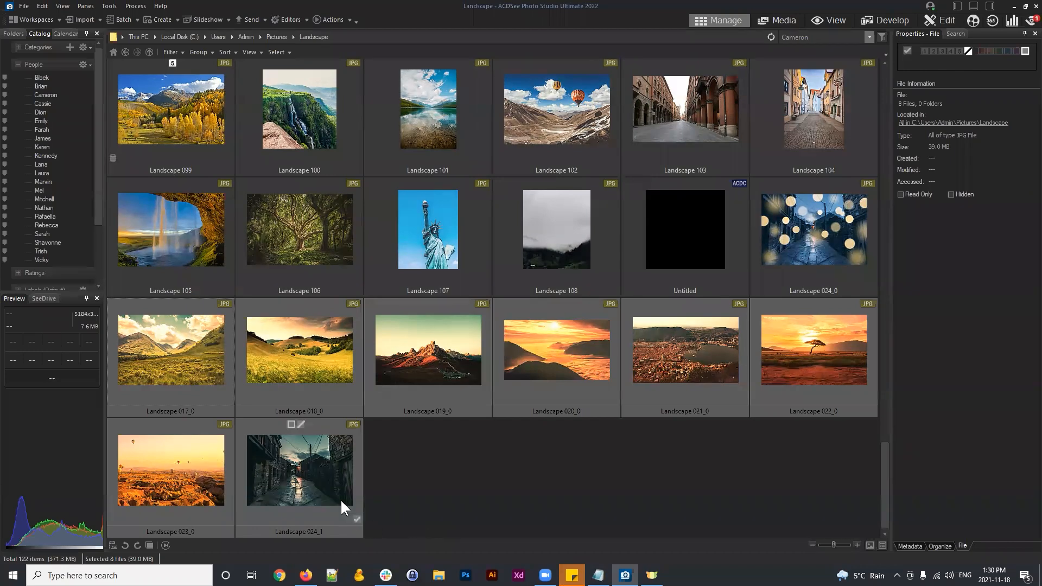
pyautogui.click(433, 466)
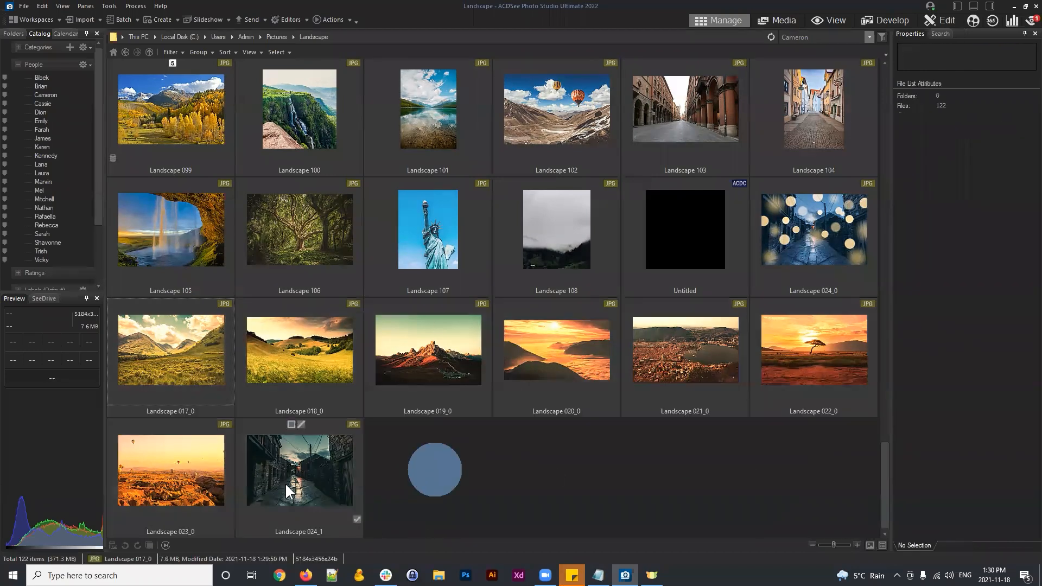
pyautogui.click(282, 478)
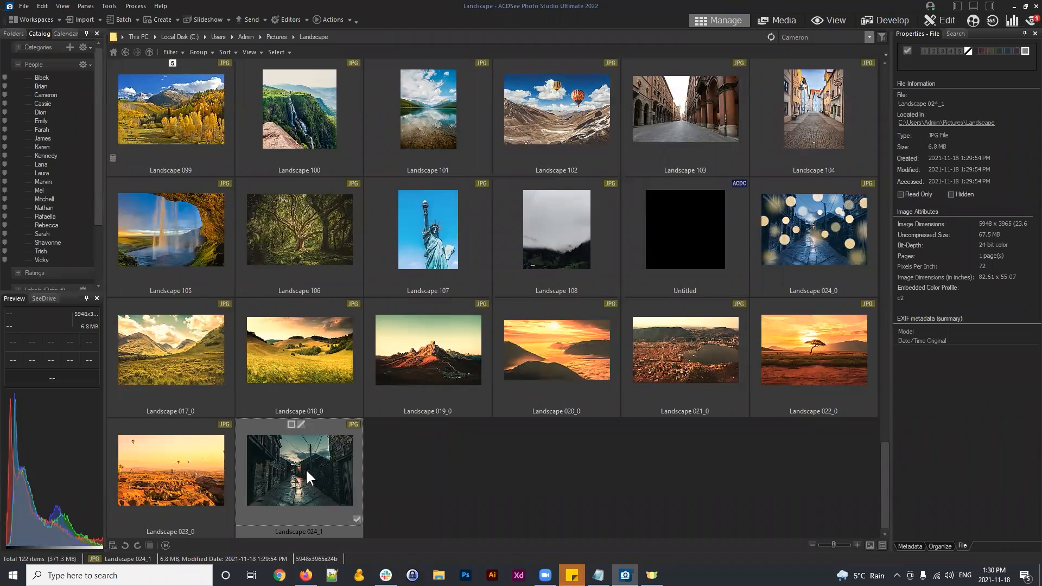
pyautogui.click(200, 359)
pyautogui.click(300, 347)
pyautogui.click(224, 369)
pyautogui.keyDown('shift'); pyautogui.click(307, 481); pyautogui.keyUp('shift')
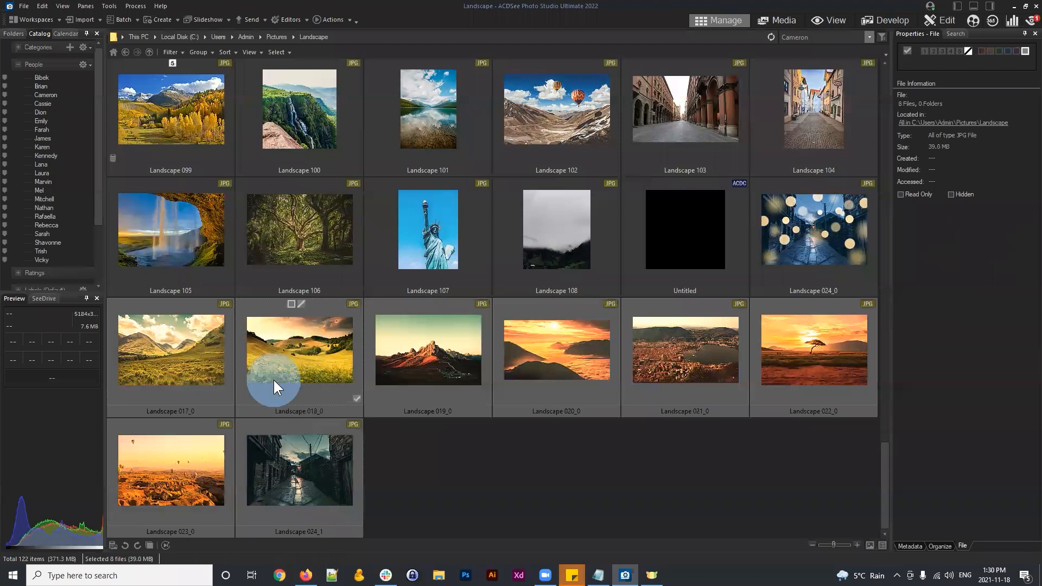
pyautogui.rightClick(272, 379)
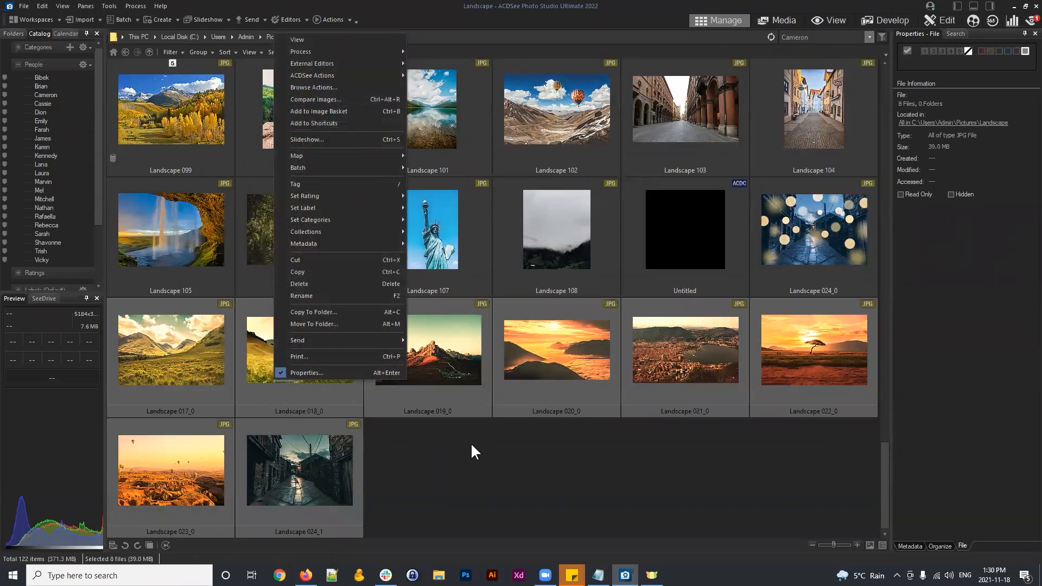
pyautogui.click(429, 465)
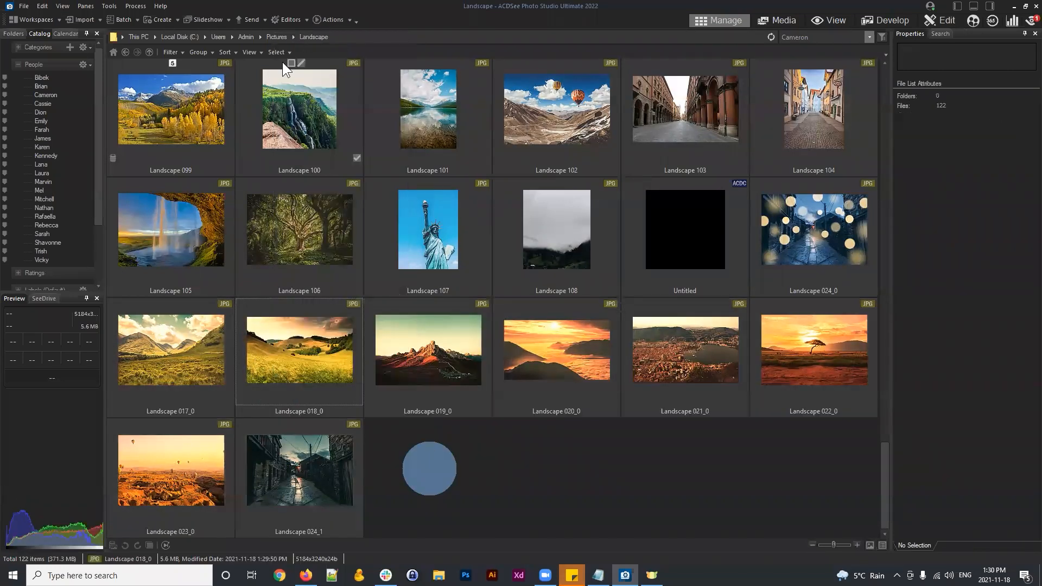
# Review the processed copies from Landscape 017_0 through Landscape 024_1 one by one in Filmstrip view, and return to Thumbnails view
pyautogui.click(167, 325)
pyautogui.click(252, 51)
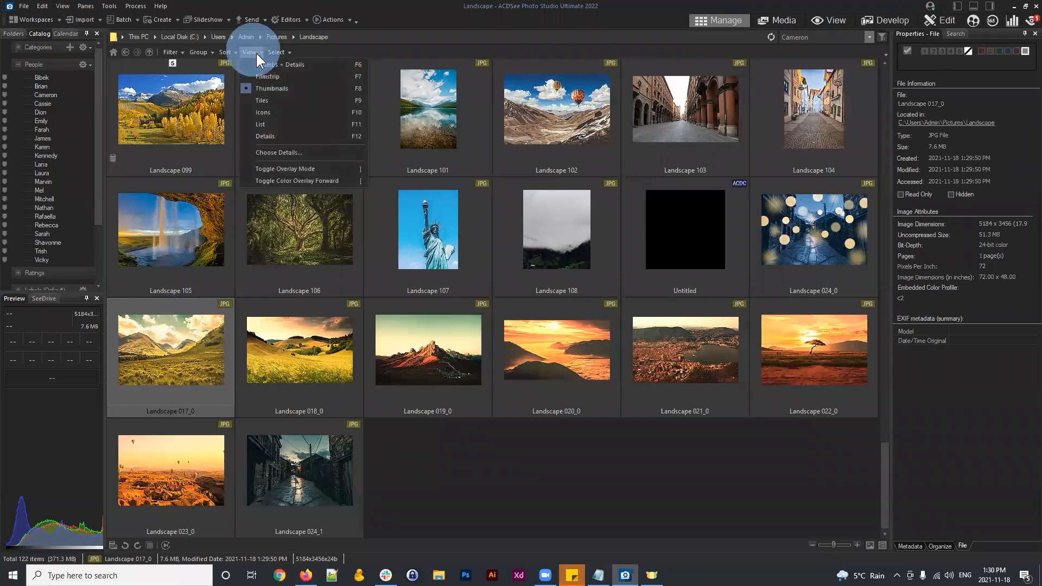
pyautogui.click(266, 76)
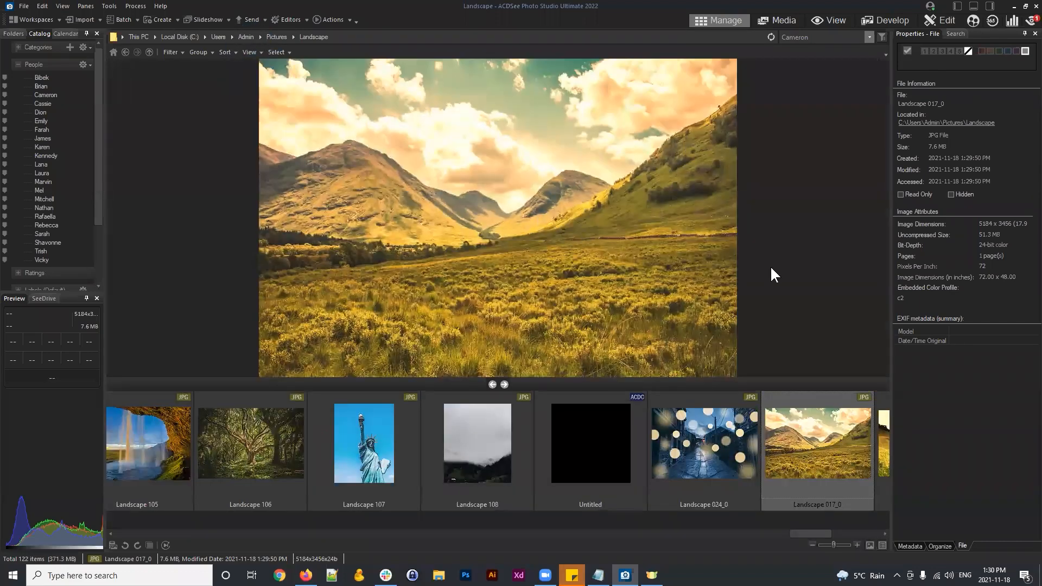
pyautogui.press('Right')
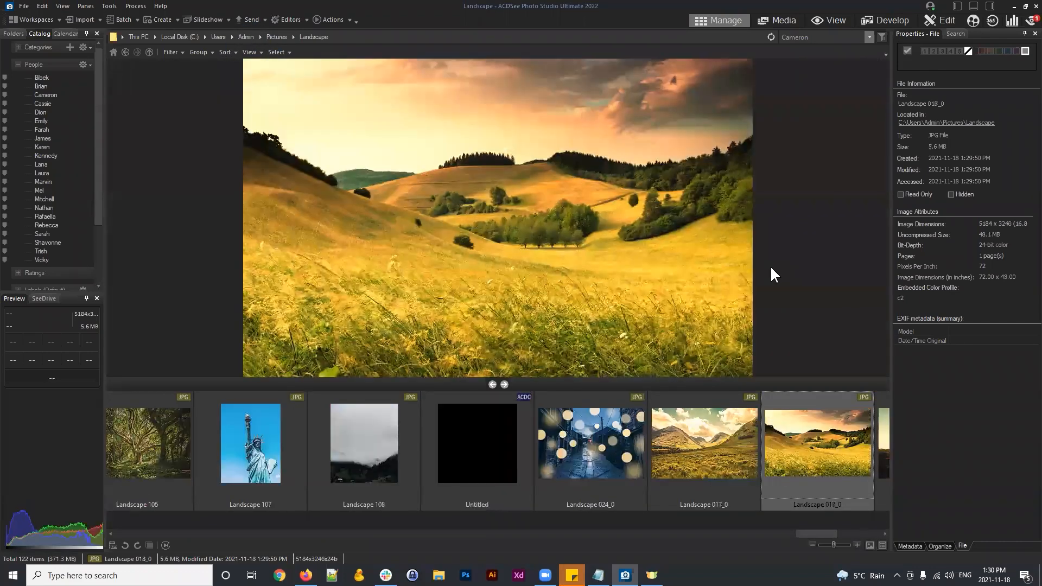
pyautogui.press('Right')
pyautogui.press('Right')
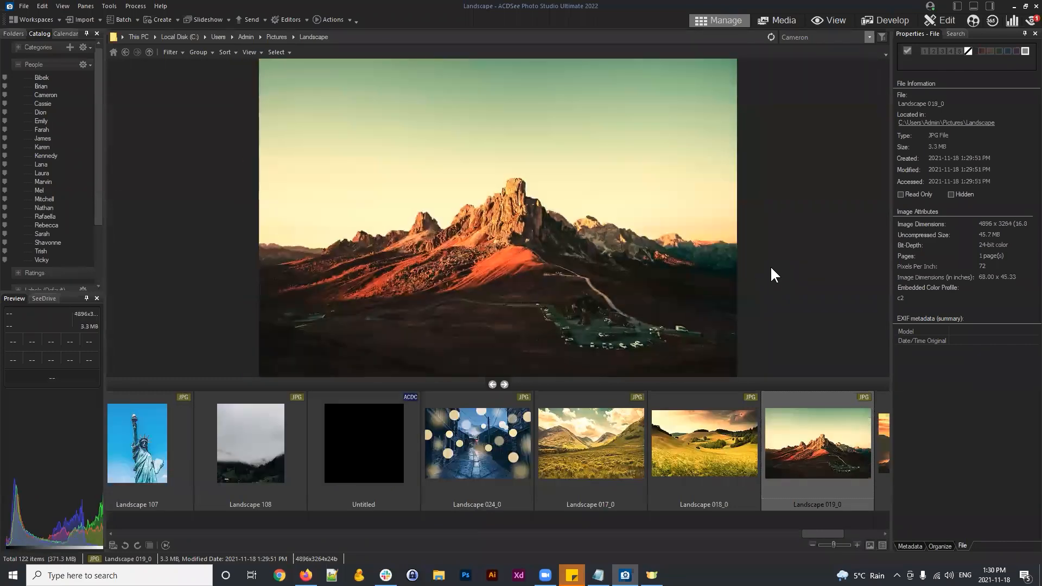
pyautogui.press('Right')
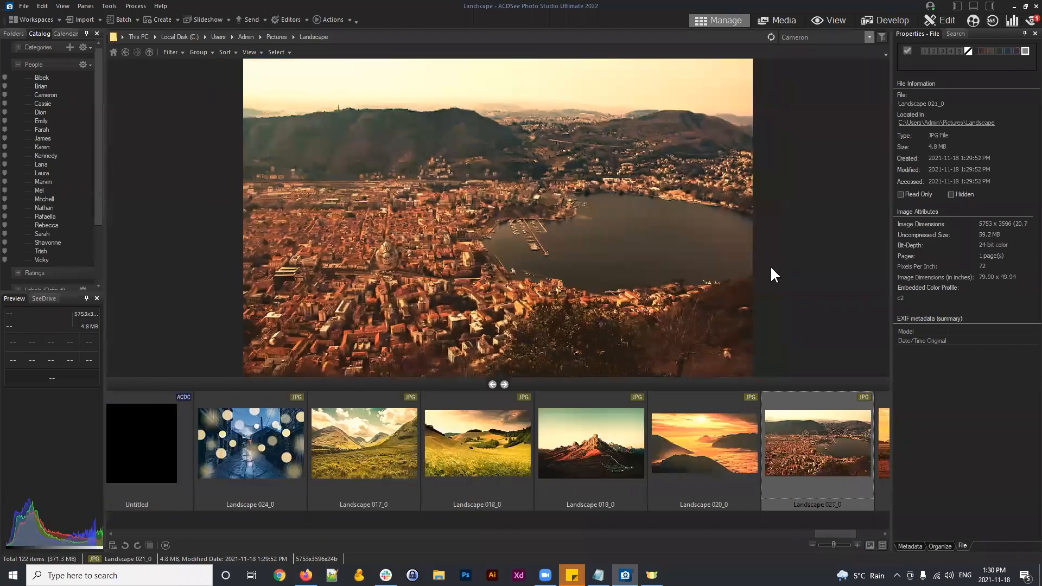
pyautogui.press('Right')
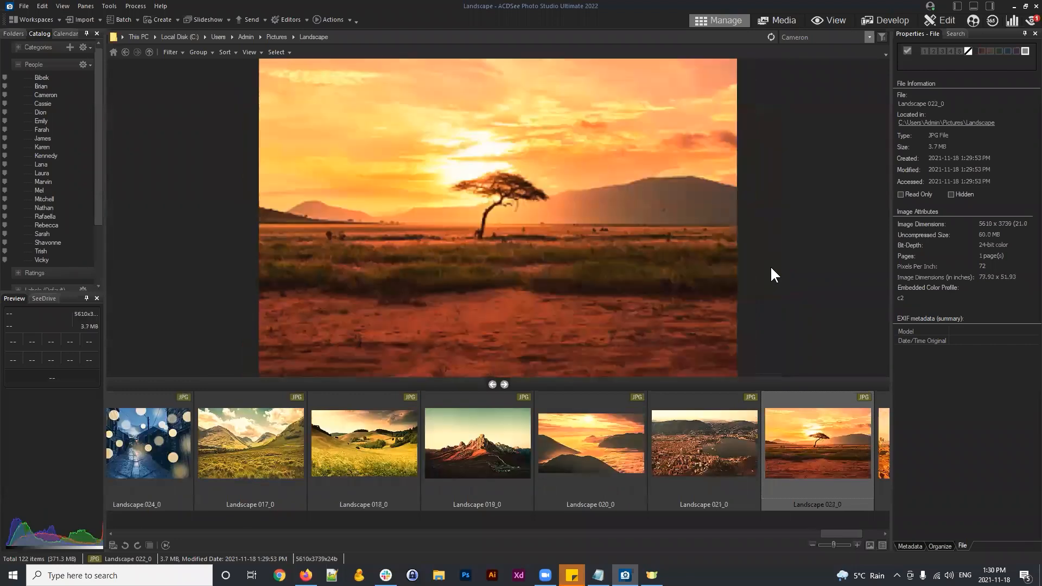
pyautogui.press('Right')
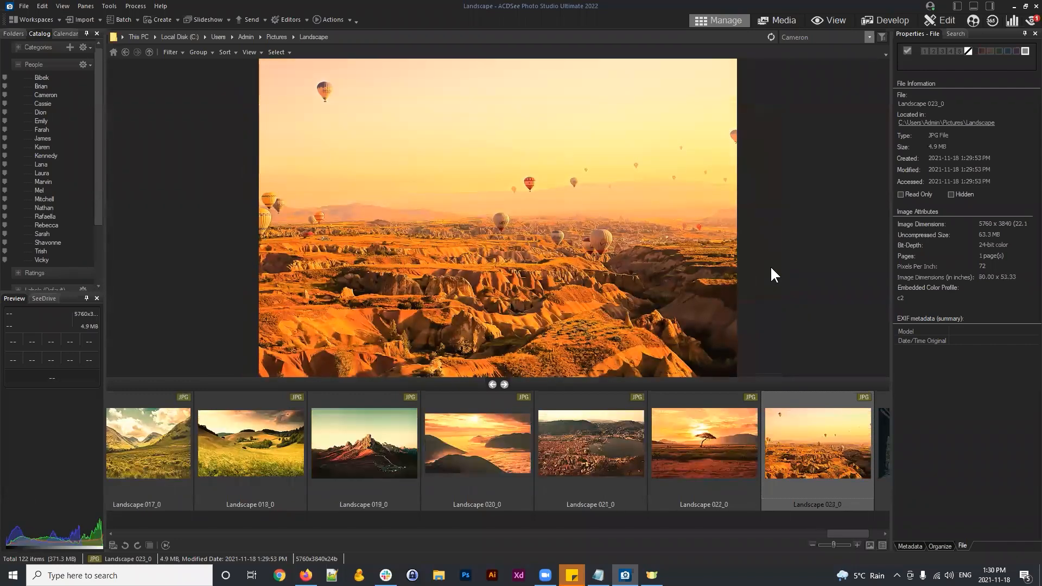
pyautogui.press('Right')
pyautogui.click(247, 51)
pyautogui.click(272, 87)
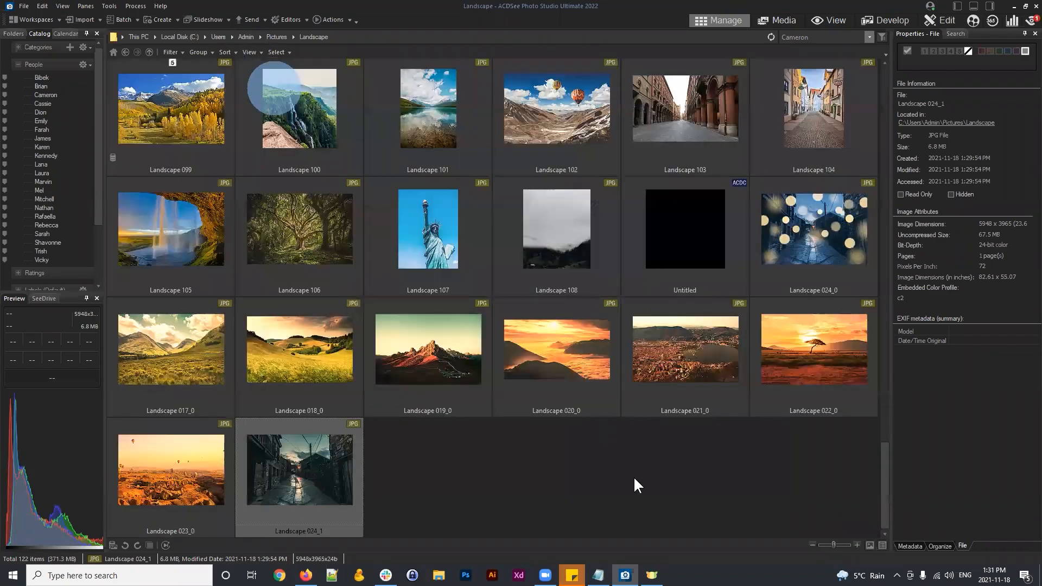
# Clear the selection and select the three processed copies Landscape 017_0, Landscape 019_0 and Landscape 021_0
pyautogui.click(624, 478)
pyautogui.click(171, 359)
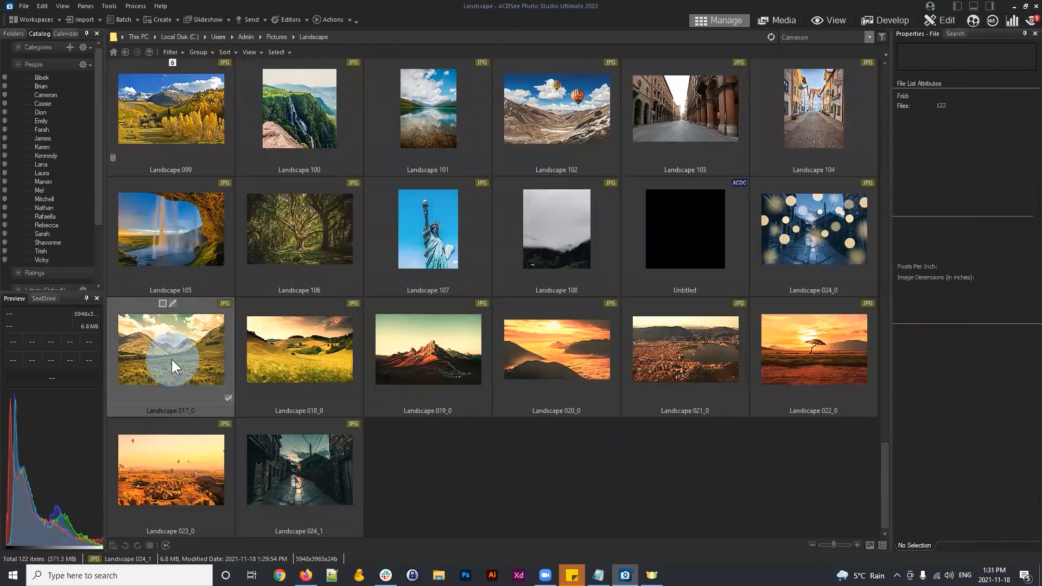
pyautogui.keyDown('ctrl'); pyautogui.click(451, 356); pyautogui.keyUp('ctrl')
pyautogui.keyDown('ctrl'); pyautogui.click(718, 363); pyautogui.keyUp('ctrl')
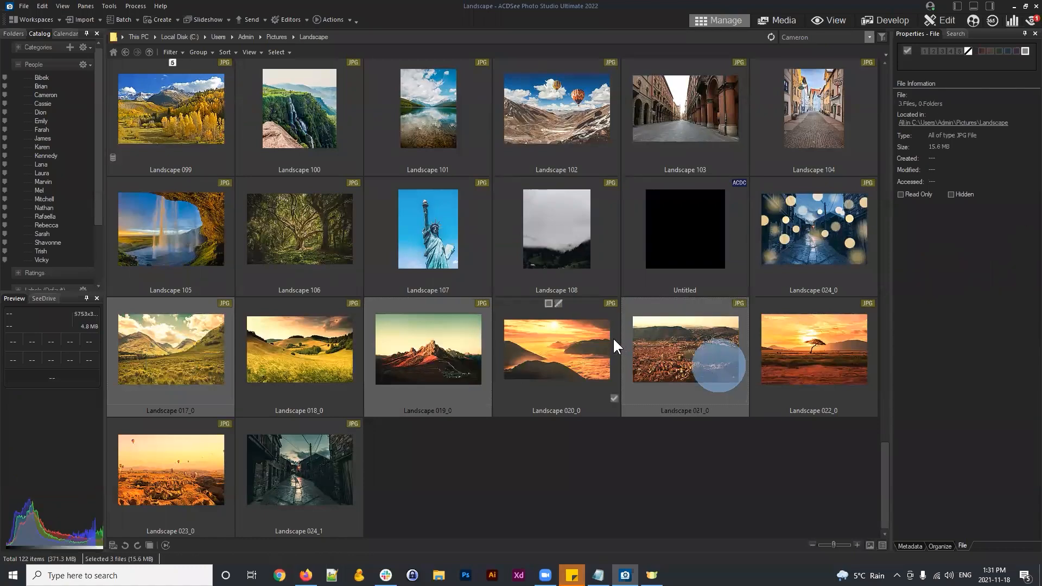
# Add the originals Landscape 017, Landscape 019 and Landscape 021 to the selection and open all six images for comparison
pyautogui.scroll(8, 614, 337)
pyautogui.scroll(5, 751, 408)
pyautogui.scroll(2, 750, 414)
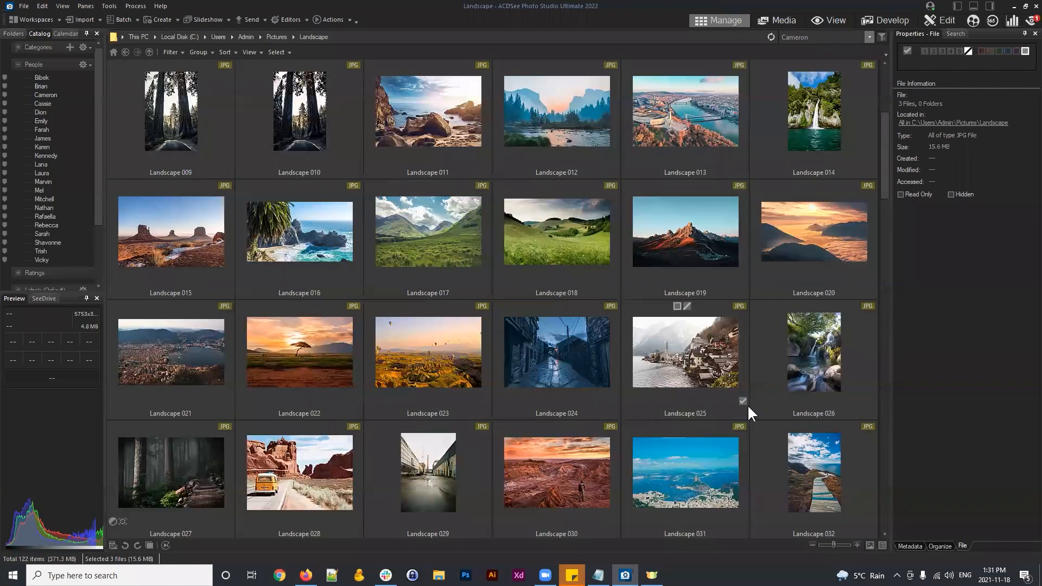
pyautogui.scroll(-9, 730, 402)
pyautogui.scroll(-7, 725, 395)
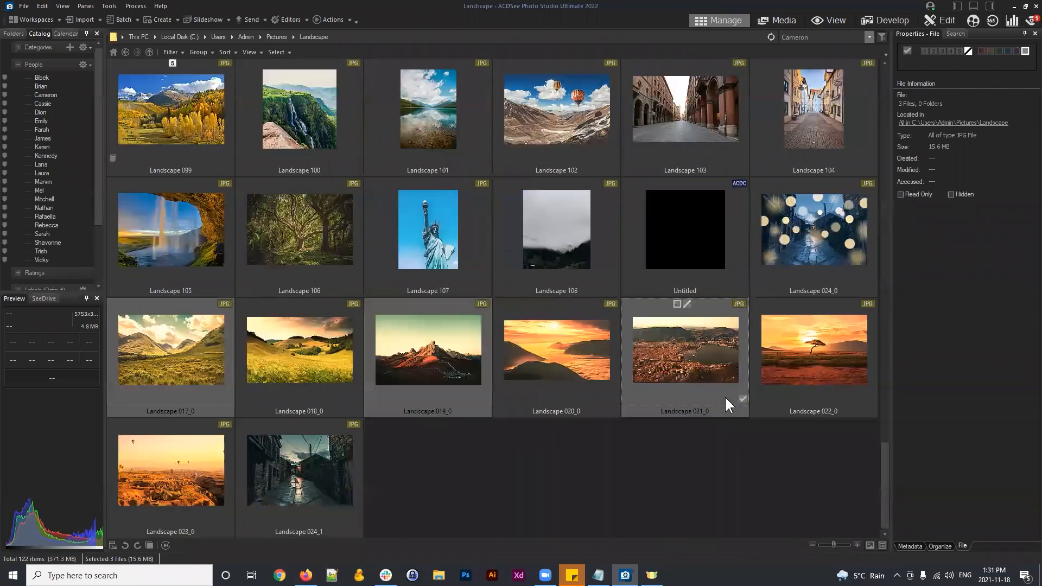
pyautogui.scroll(13, 725, 399)
pyautogui.scroll(2, 717, 399)
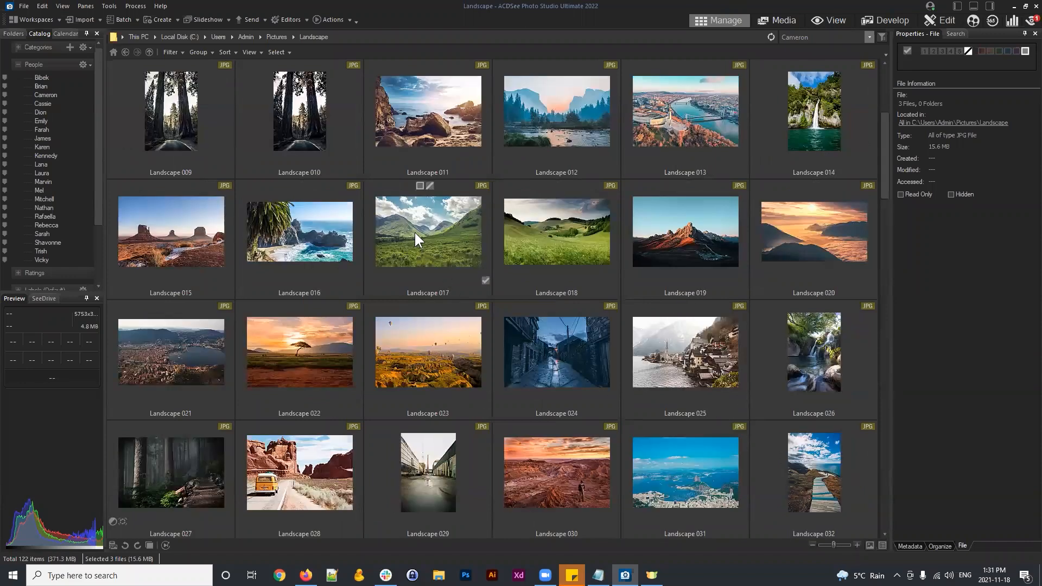
pyautogui.keyDown('ctrl'); pyautogui.click(415, 230); pyautogui.keyUp('ctrl')
pyautogui.keyDown('ctrl'); pyautogui.click(686, 242); pyautogui.keyUp('ctrl')
pyautogui.keyDown('ctrl'); pyautogui.click(159, 346); pyautogui.keyUp('ctrl')
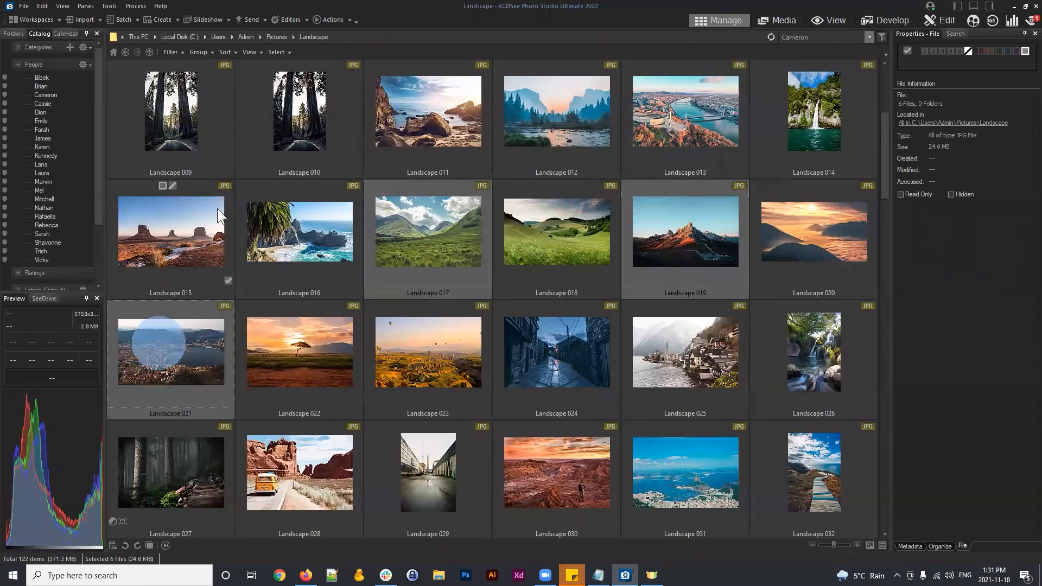
pyautogui.click(150, 545)
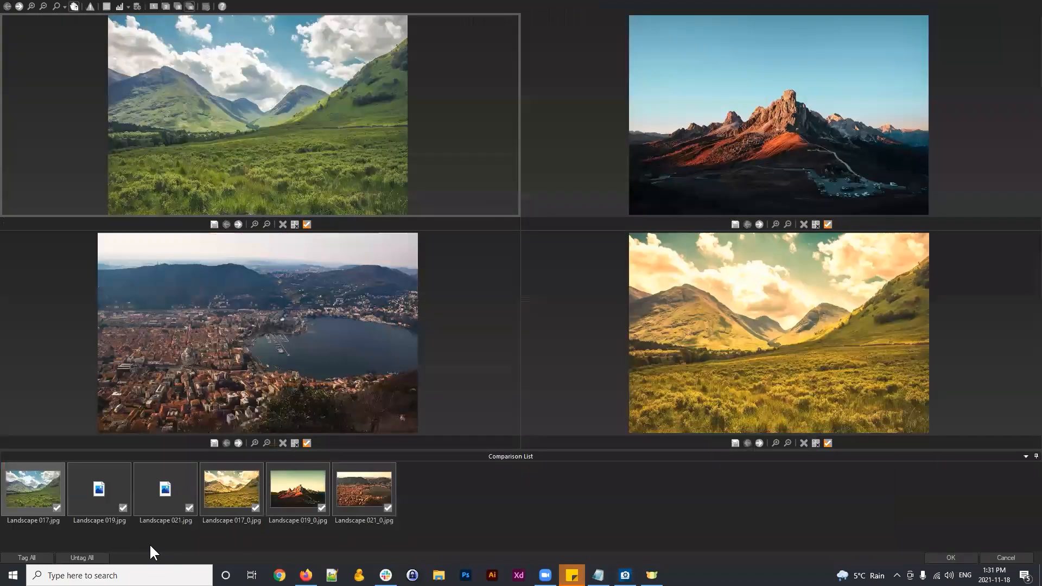
# Arrange the comparison so Landscape 017 is beside Landscape 017_0 and Landscape 019 is beside Landscape 019_0
pyautogui.click(517, 512)
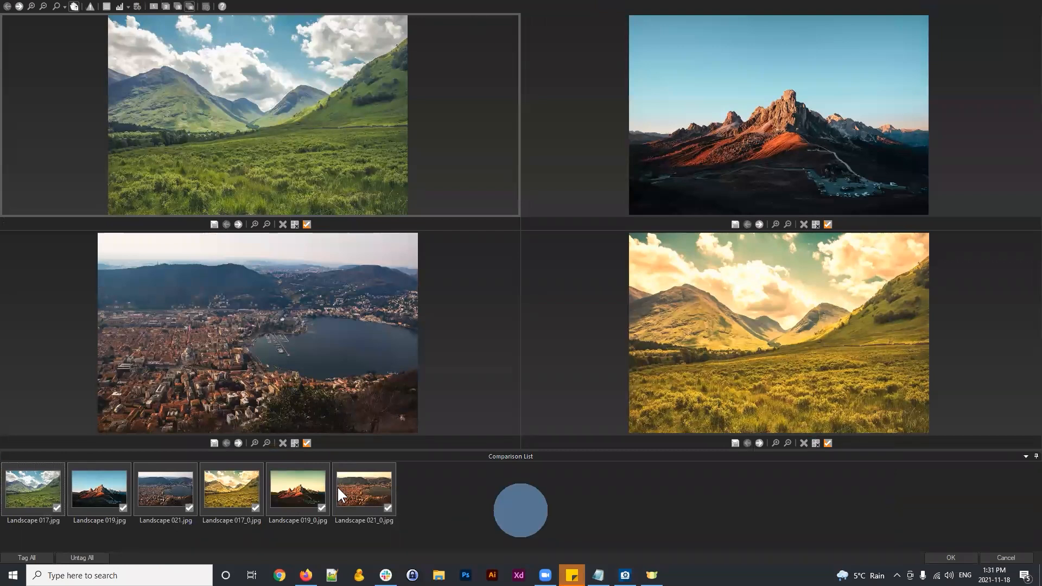
pyautogui.moveTo(228, 489); pyautogui.dragTo(754, 87)
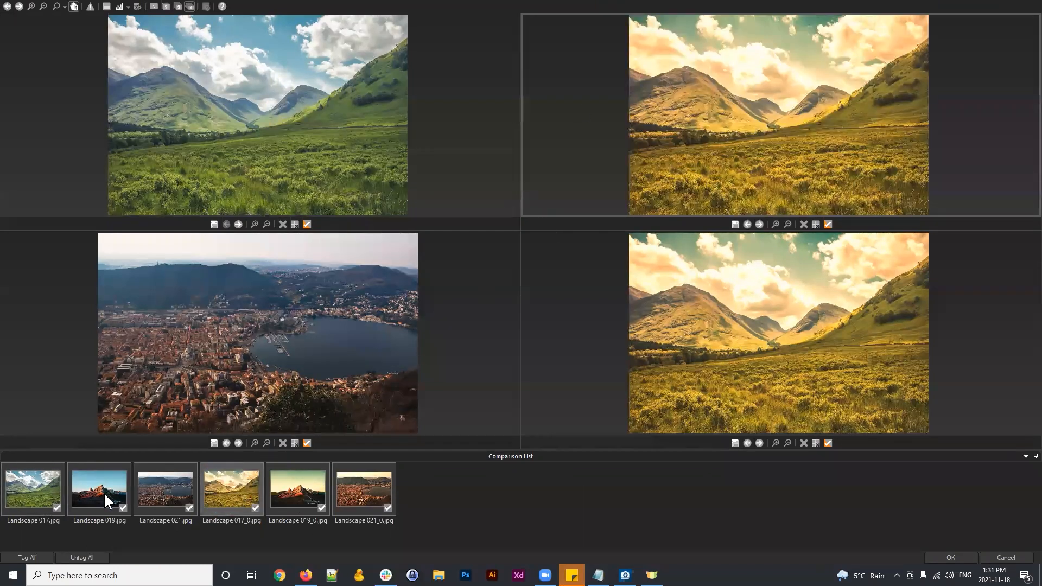
pyautogui.moveTo(103, 496); pyautogui.dragTo(287, 337)
pyautogui.moveTo(298, 489); pyautogui.dragTo(759, 296)
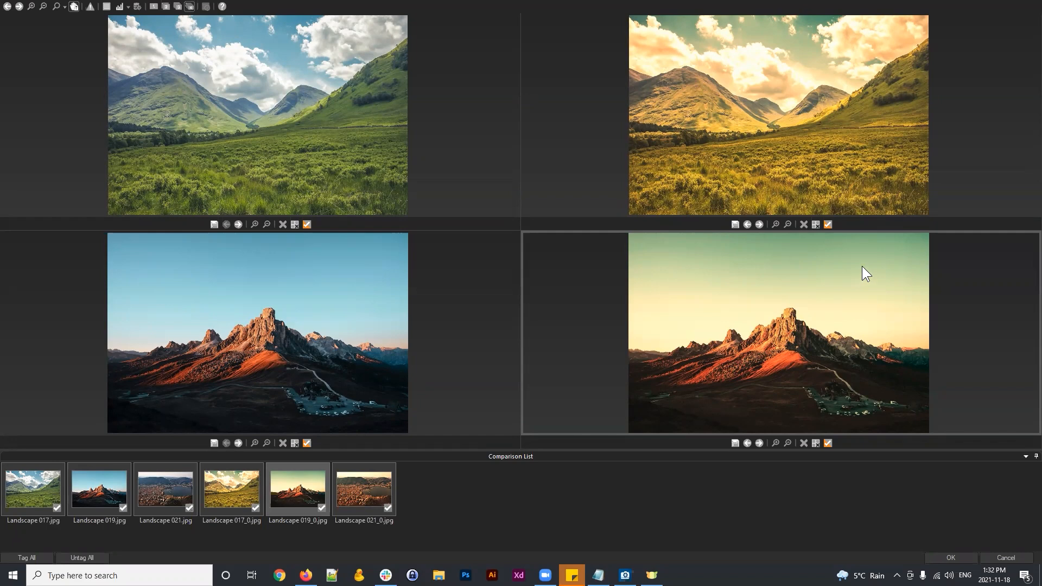
# Replace the Landscape 017 pair with Landscape 021 beside Landscape 021_0 to compare them, and close the comparison
pyautogui.moveTo(162, 491); pyautogui.dragTo(273, 175)
pyautogui.moveTo(364, 479); pyautogui.dragTo(692, 157)
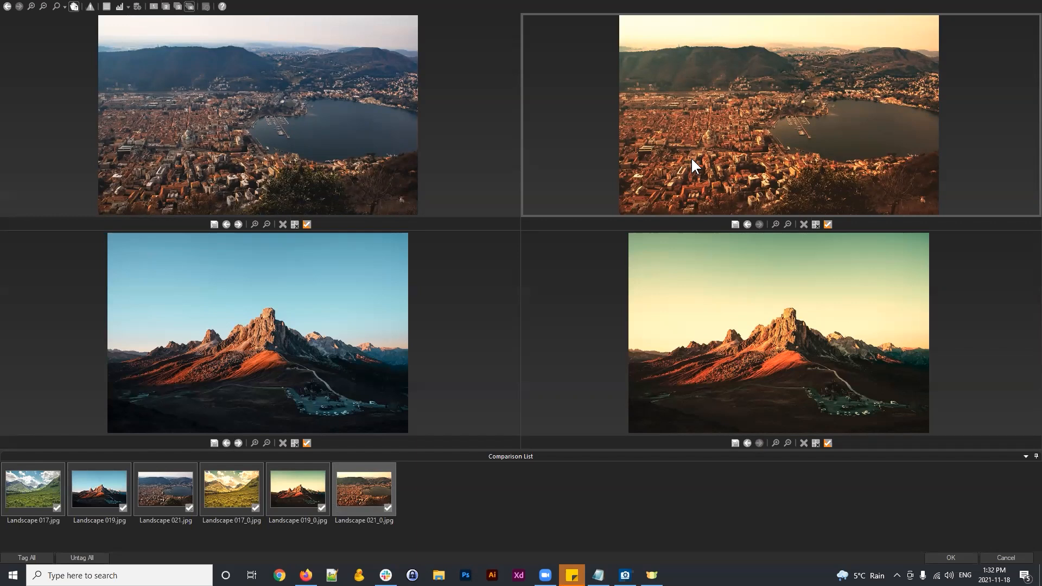
pyautogui.click(1007, 558)
# Delete the eight processed copies from Landscape 017_0 through Landscape 024_1 at the end of the folder
pyautogui.scroll(-3, 628, 302)
pyautogui.scroll(-15, 628, 301)
pyautogui.click(540, 481)
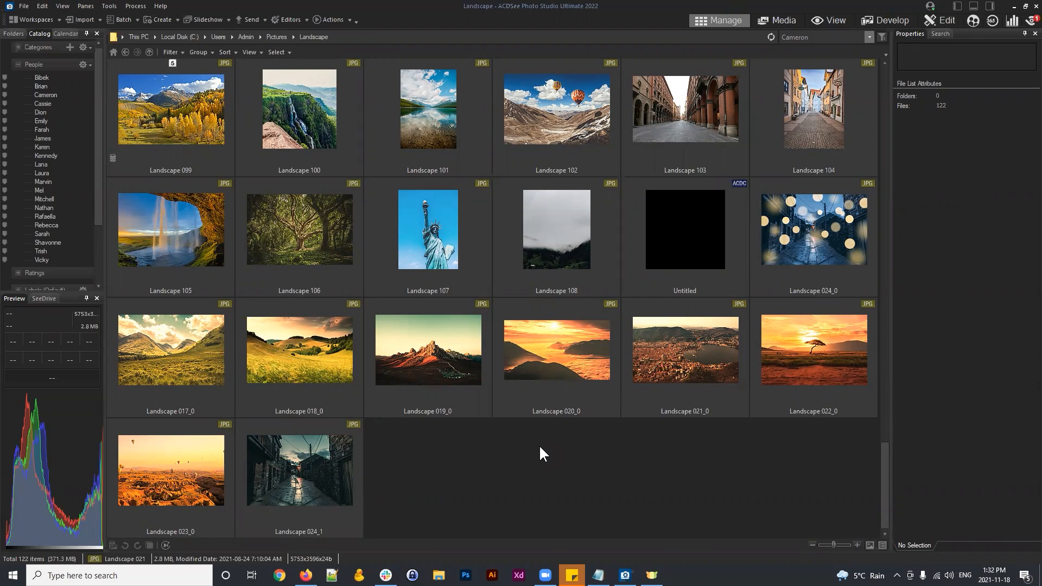
pyautogui.click(184, 364)
pyautogui.keyDown('shift'); pyautogui.click(311, 472); pyautogui.keyUp('shift')
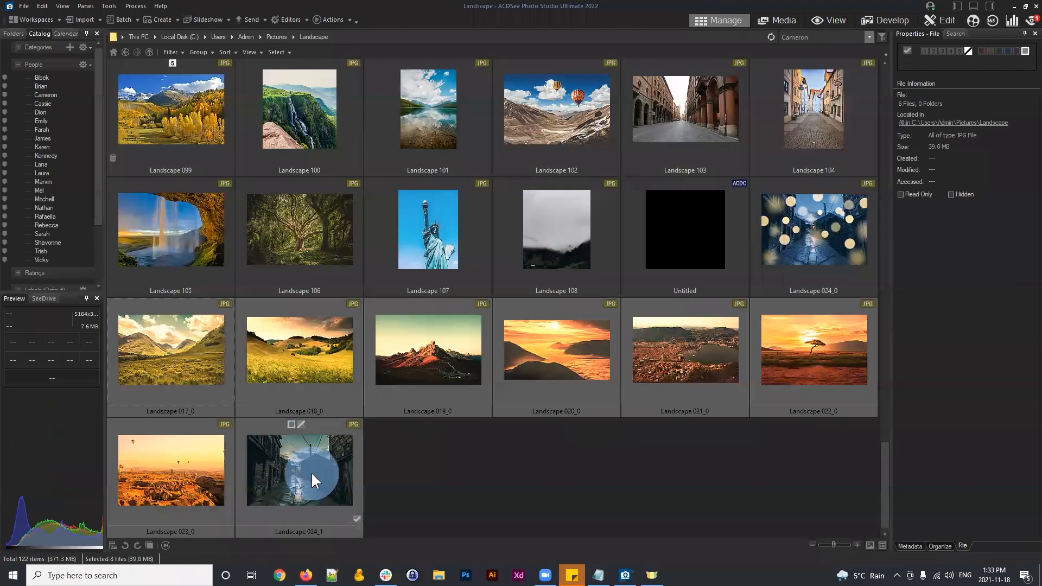
pyautogui.press('Delete')
# Select the eight originals from Landscape 017 through Landscape 024 and open the output options of Adams Lighting Correction
pyautogui.scroll(10, 610, 325)
pyautogui.scroll(3, 613, 316)
pyautogui.scroll(-2, 619, 314)
pyautogui.click(416, 234)
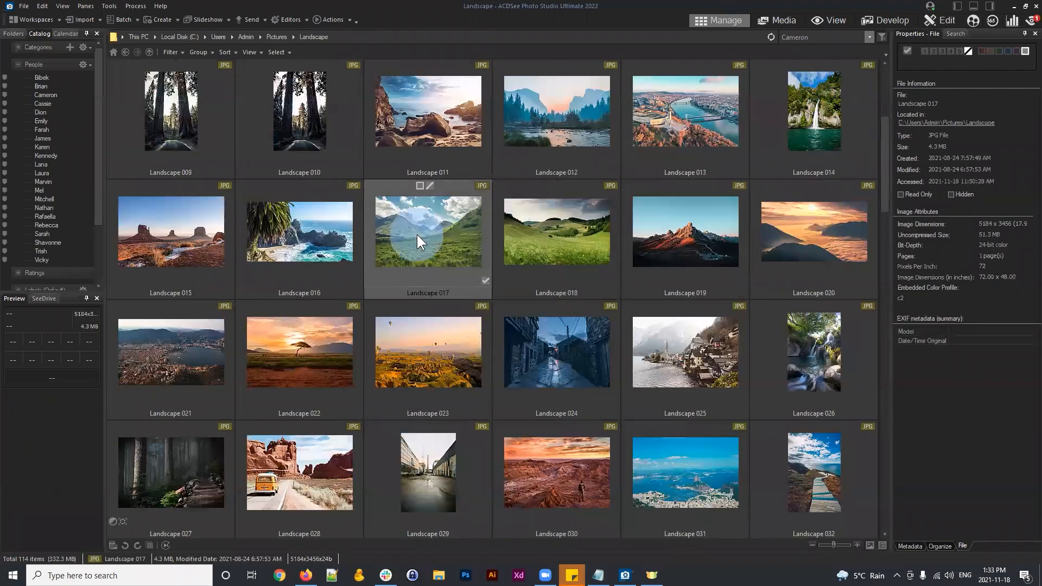
pyautogui.keyDown('shift'); pyautogui.click(562, 360); pyautogui.keyUp('shift')
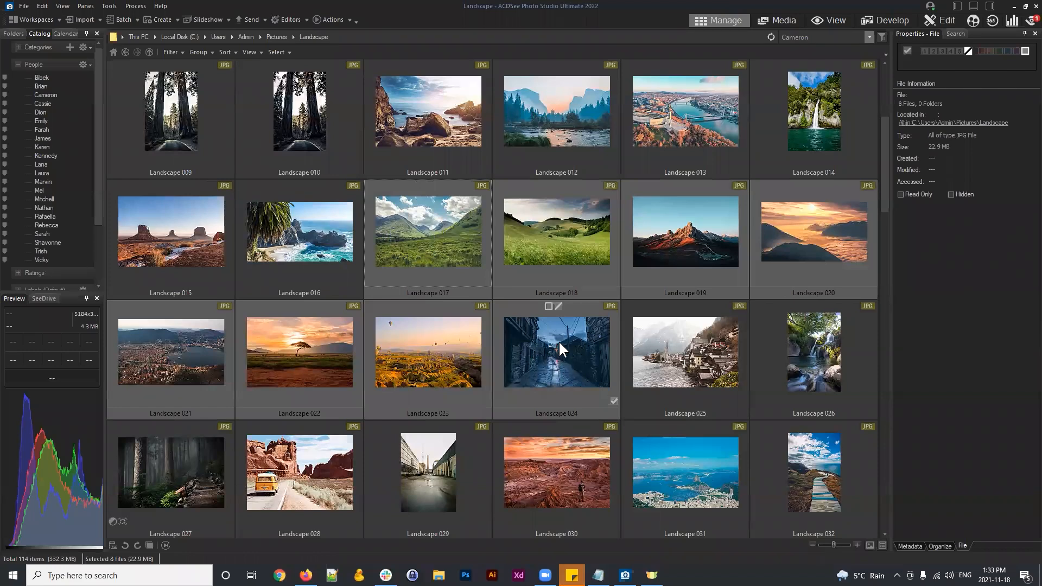
pyautogui.click(334, 18)
pyautogui.moveTo(341, 47)
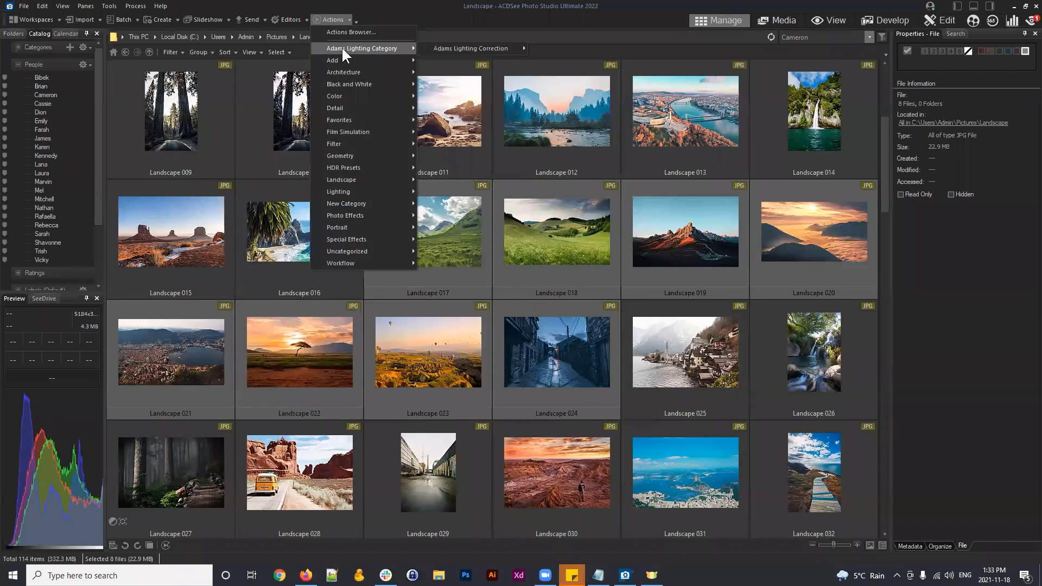
pyautogui.moveTo(443, 49)
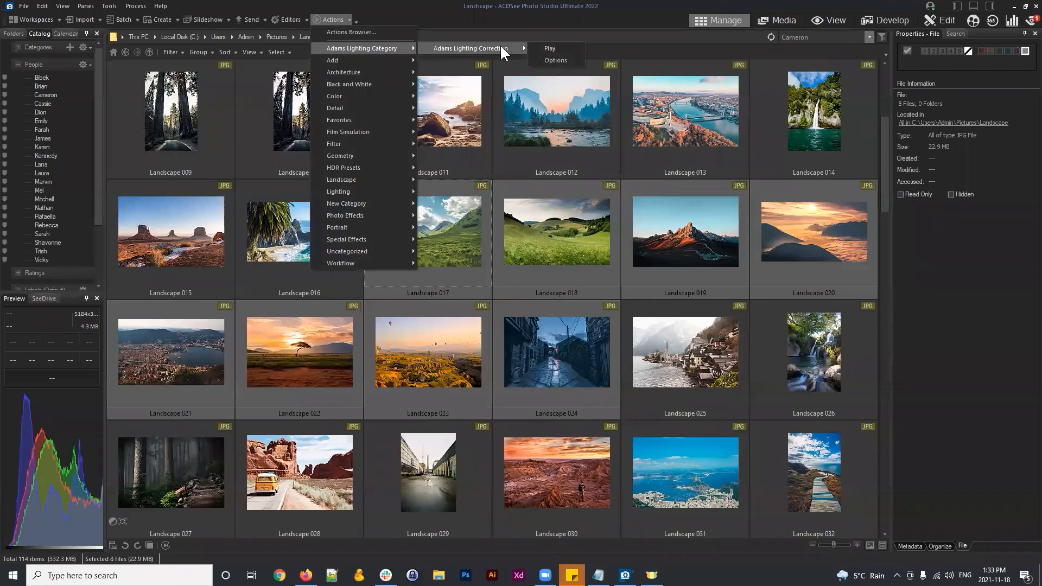
pyautogui.click(552, 60)
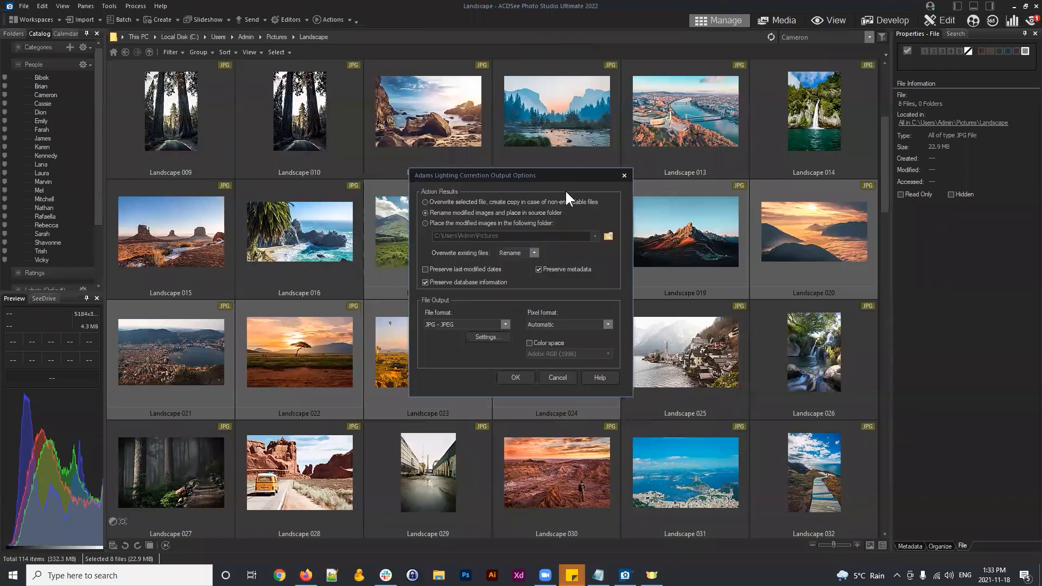
pyautogui.moveTo(543, 171); pyautogui.dragTo(565, 160)
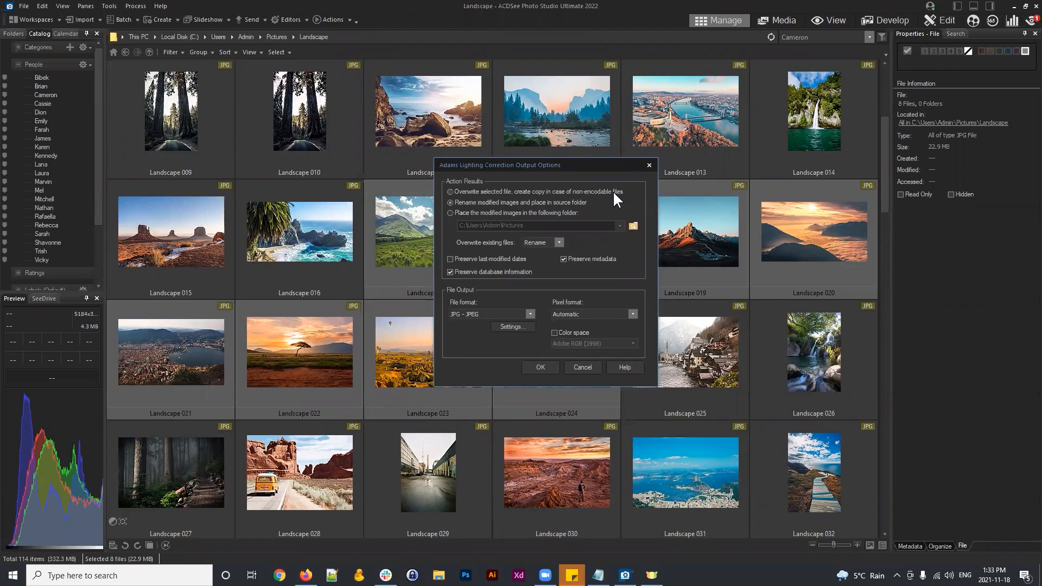
# Set the action results to place modified images in a specified folder, and browse to the Landscape folder inside Pictures
pyautogui.click(457, 191)
pyautogui.click(451, 212)
pyautogui.click(633, 225)
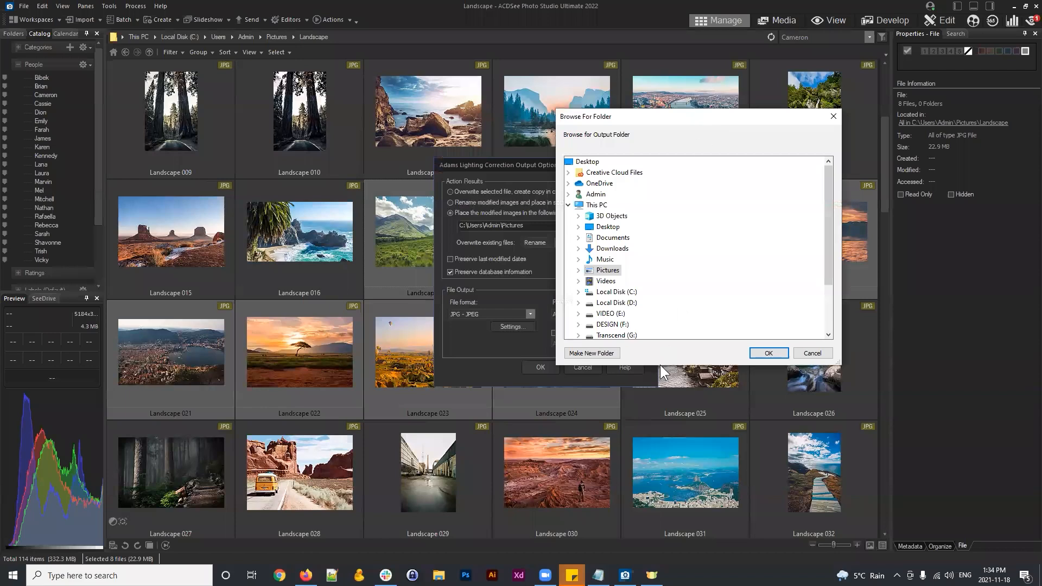
pyautogui.click(578, 270)
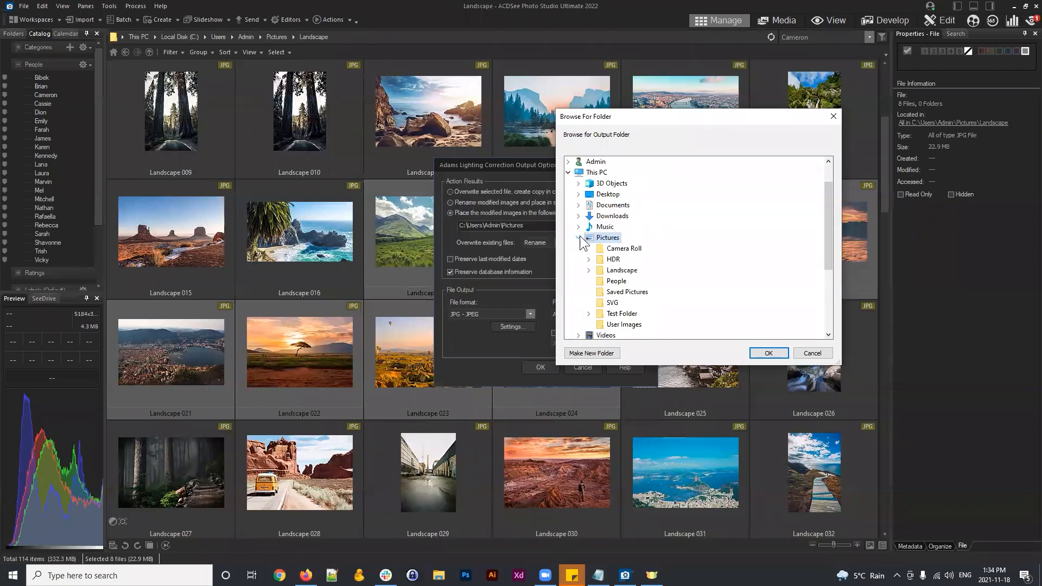
pyautogui.click(589, 270)
pyautogui.click(622, 242)
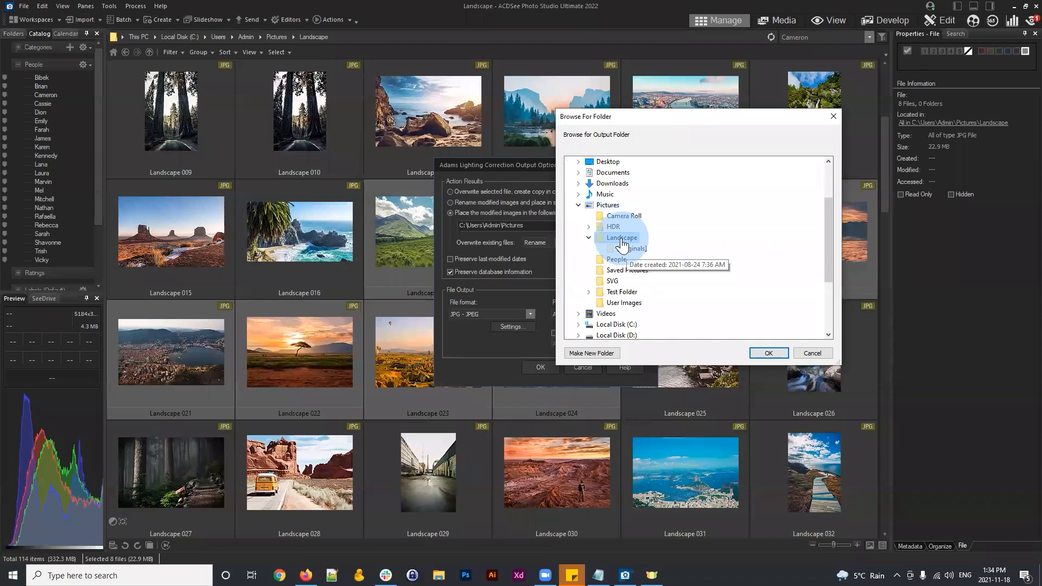
# Create a new folder named Folder x inside Landscape and set it as the output folder
pyautogui.click(594, 353)
pyautogui.write('FGo')
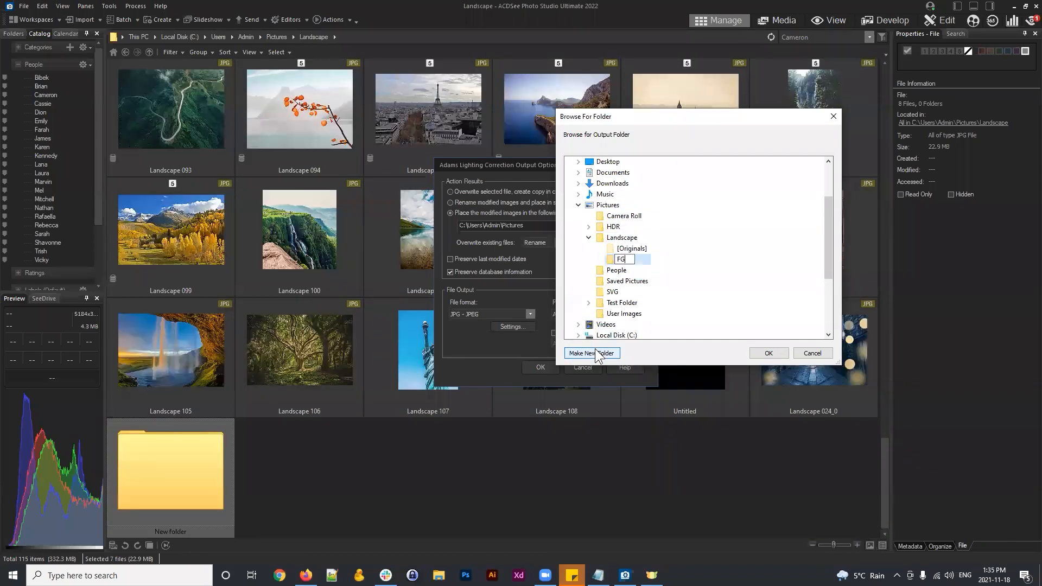
pyautogui.press('BackSpace')
pyautogui.press('BackSpace')
pyautogui.write('older x')
pyautogui.press('Return')
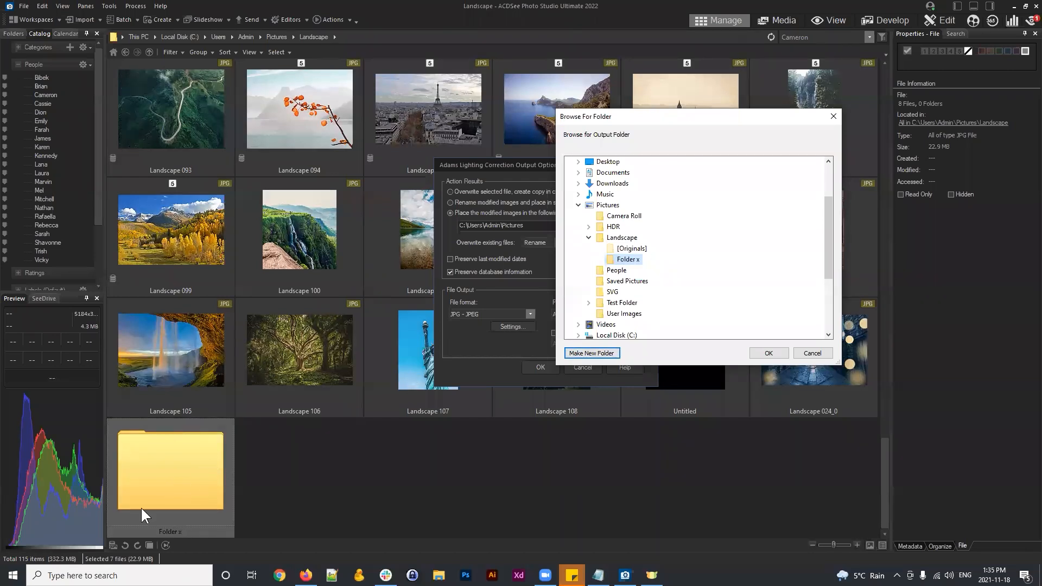
pyautogui.click(625, 259)
pyautogui.click(768, 354)
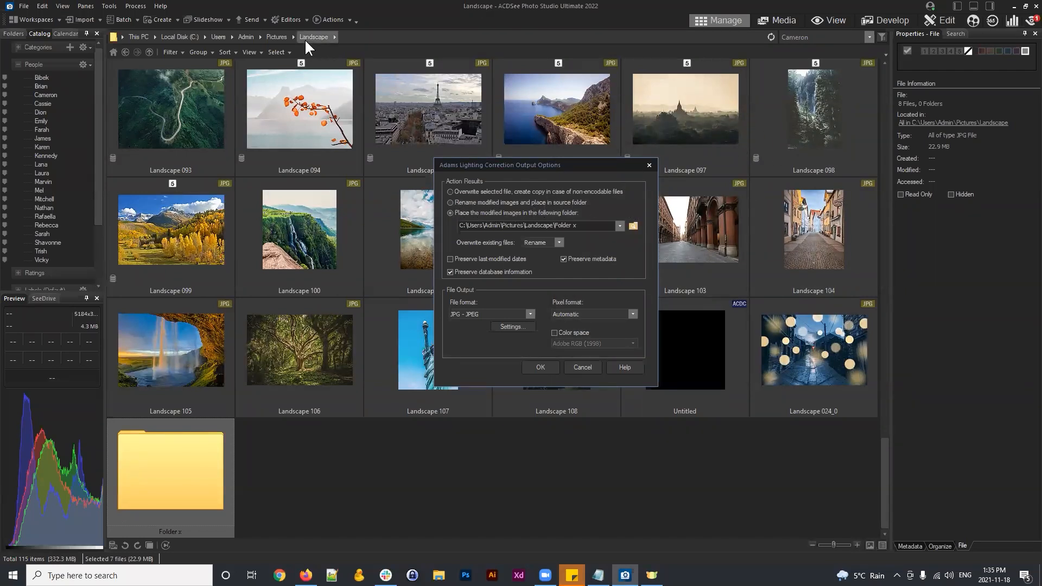
pyautogui.click(468, 213)
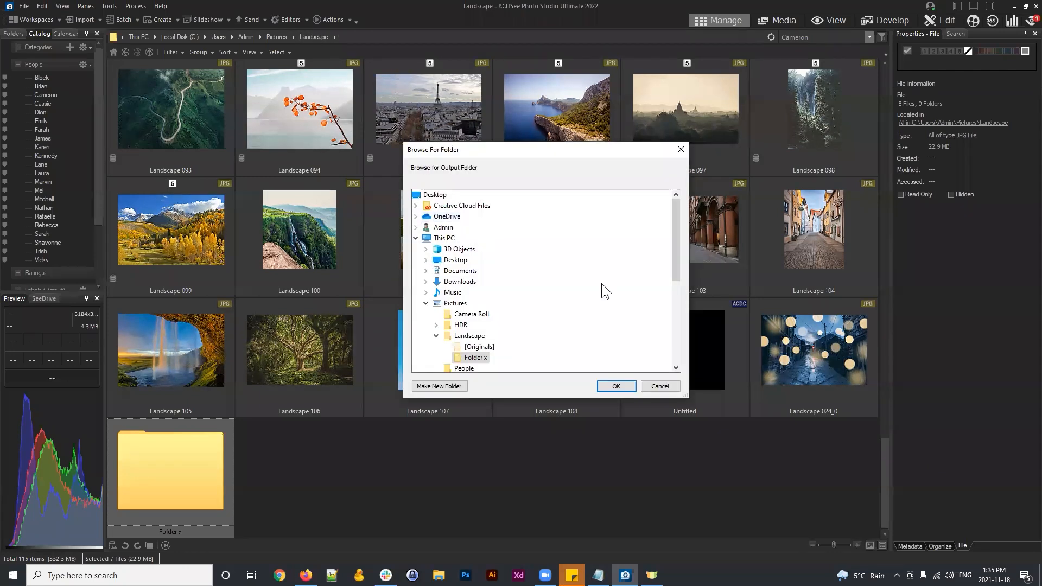
pyautogui.click(657, 384)
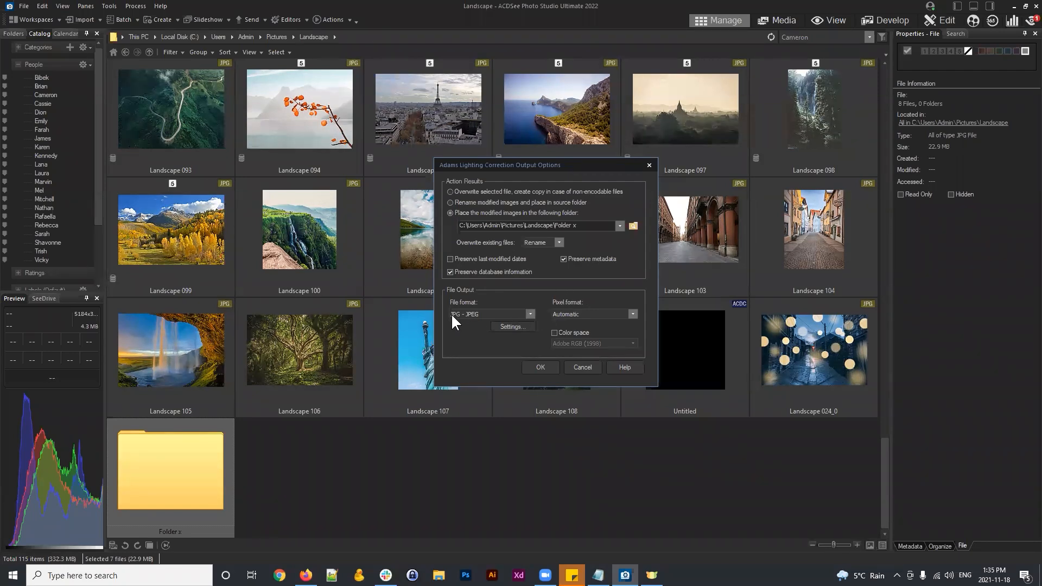
# Set the output file format to ACDC - ACDC File Format
pyautogui.click(529, 312)
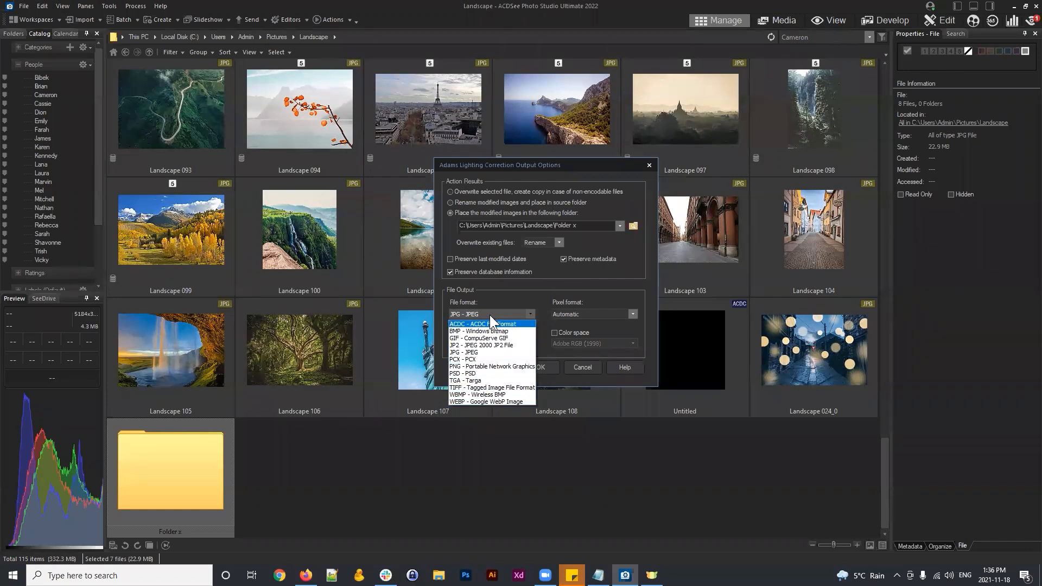
pyautogui.click(467, 324)
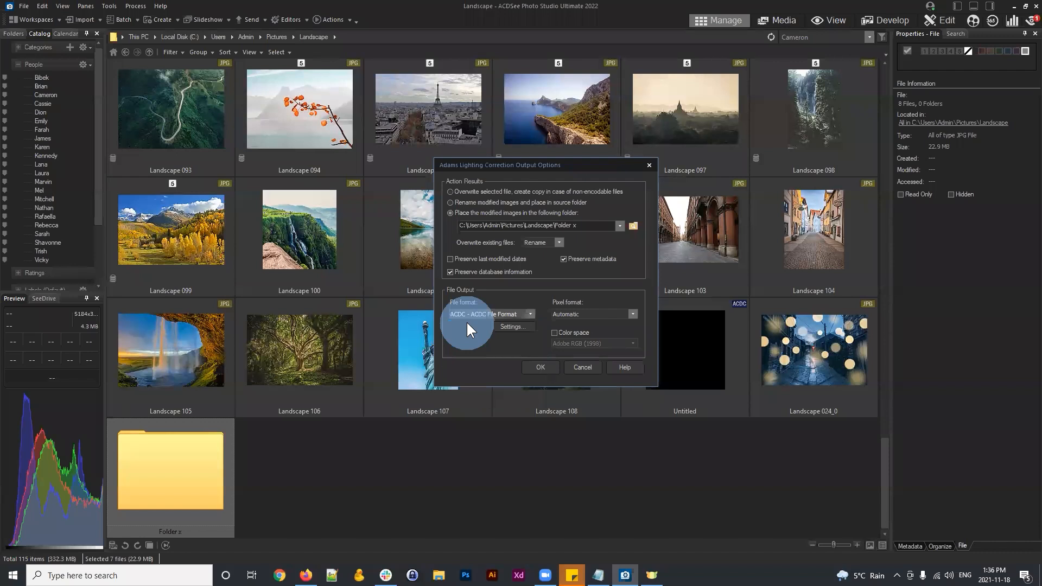
# Confirm the Adams Lighting Correction output options that place ACDC-format copies in Folder x and rename existing files
pyautogui.click(539, 366)
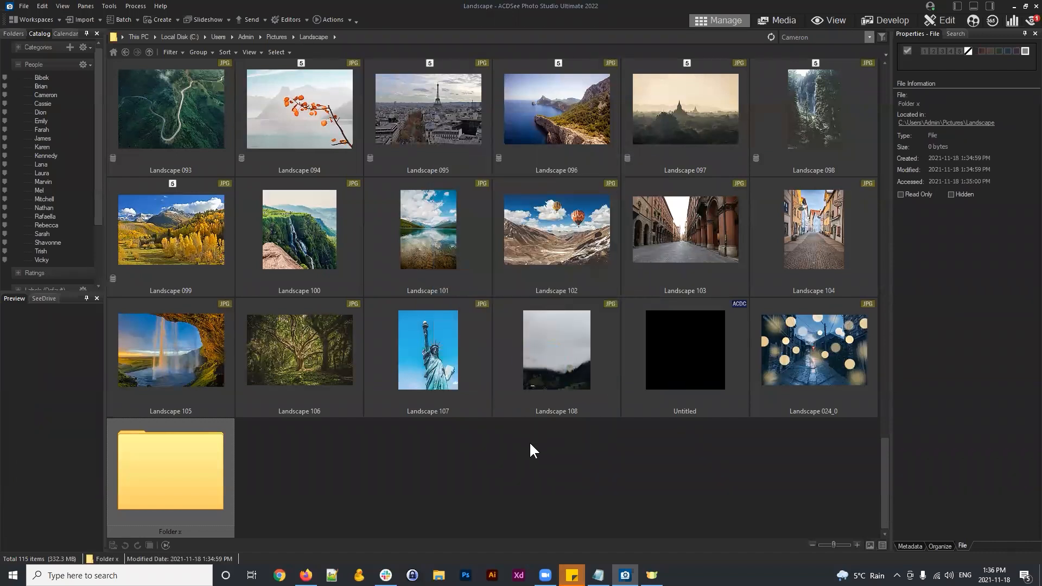
pyautogui.click(333, 18)
pyautogui.moveTo(345, 48)
pyautogui.moveTo(458, 49)
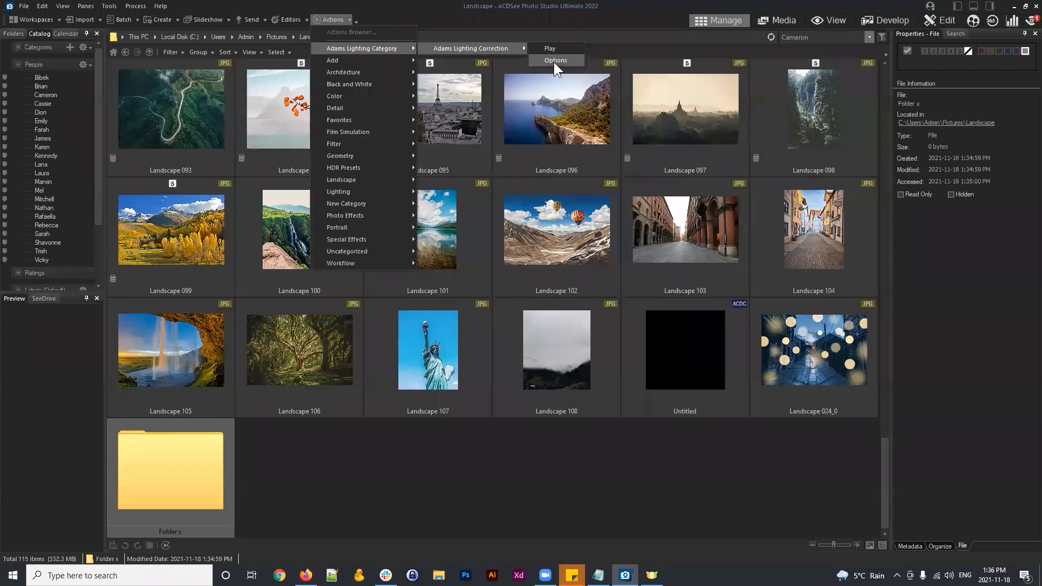
pyautogui.click(539, 488)
# Play the Adams Lighting Correction action on the photos Landscape 017 through Landscape 024
pyautogui.scroll(8, 591, 429)
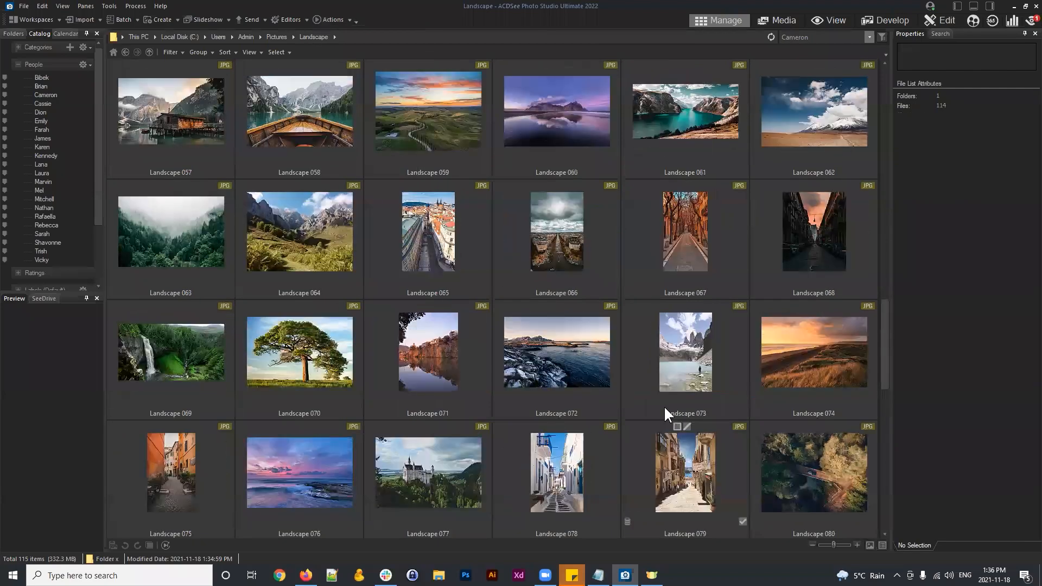
pyautogui.scroll(6, 664, 405)
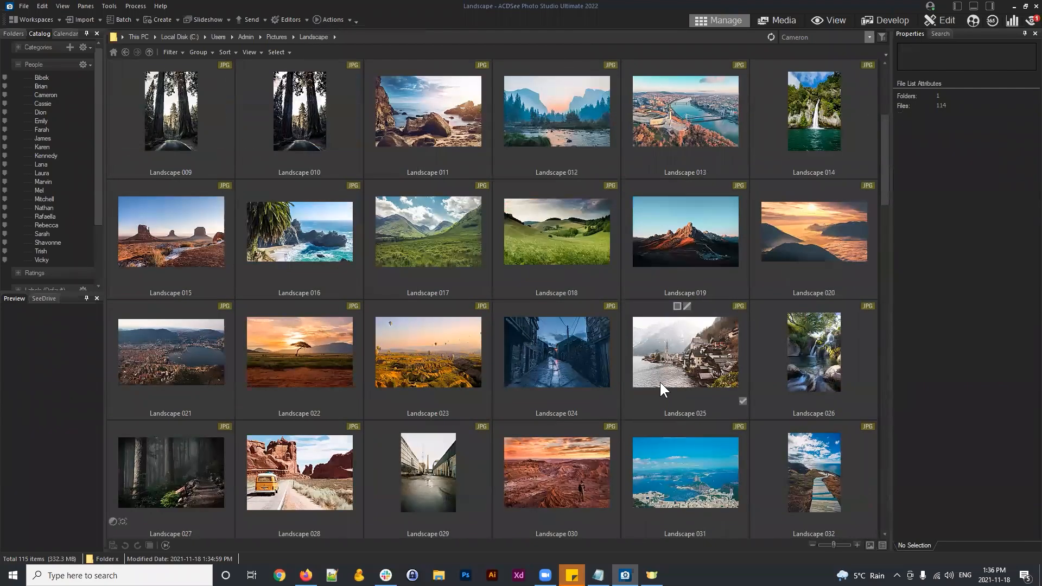
pyautogui.click(459, 230)
pyautogui.keyDown('shift'); pyautogui.click(545, 347); pyautogui.keyUp('shift')
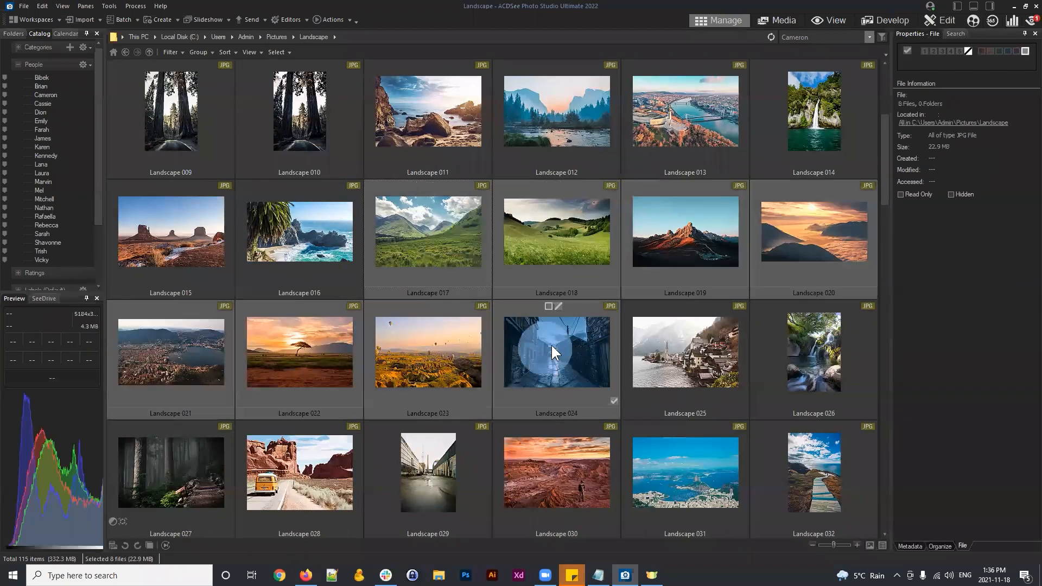
pyautogui.click(338, 19)
pyautogui.moveTo(334, 48)
pyautogui.moveTo(466, 50)
pyautogui.click(543, 48)
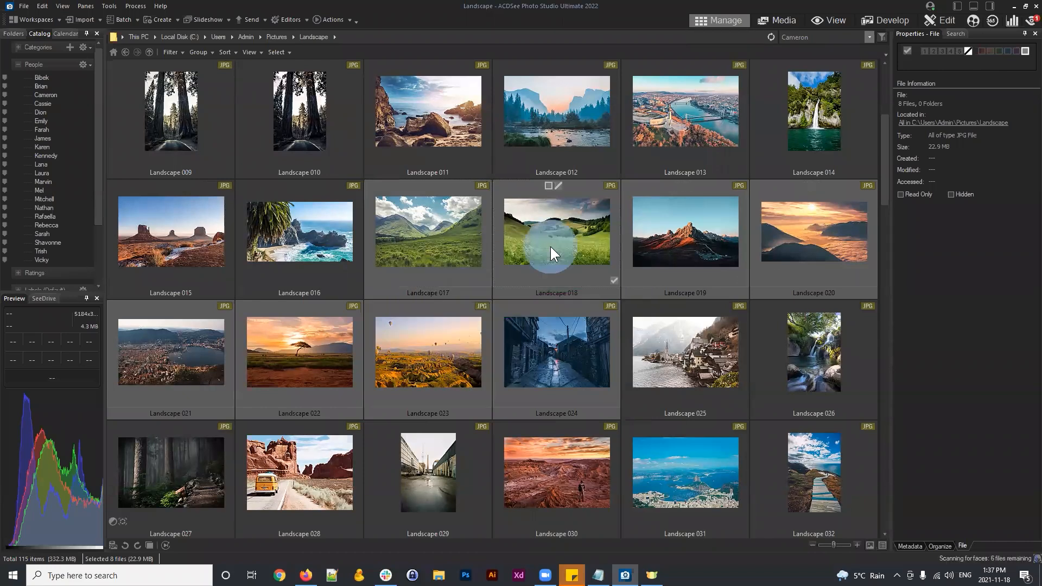
# Open Folder x inside the Landscape folder to view the processed images
pyautogui.click(550, 247)
pyautogui.scroll(-15, 554, 228)
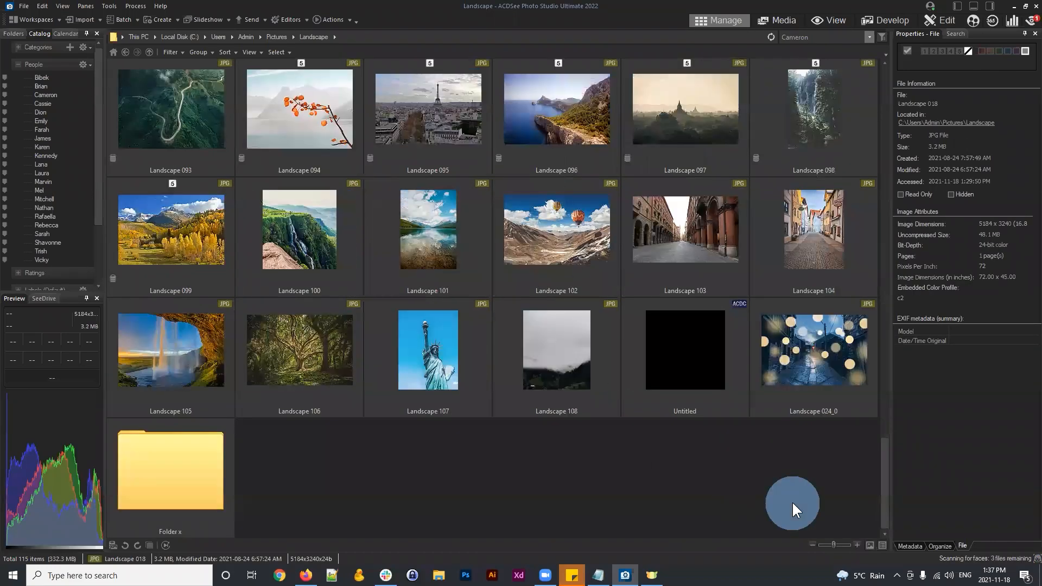
pyautogui.click(793, 506)
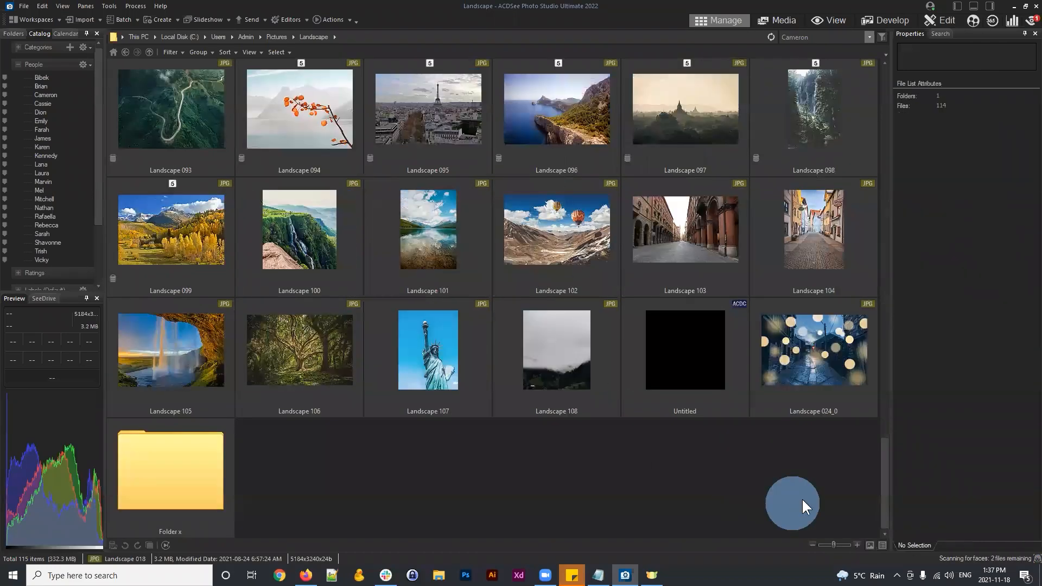
pyautogui.doubleClick(142, 470)
pyautogui.click(562, 344)
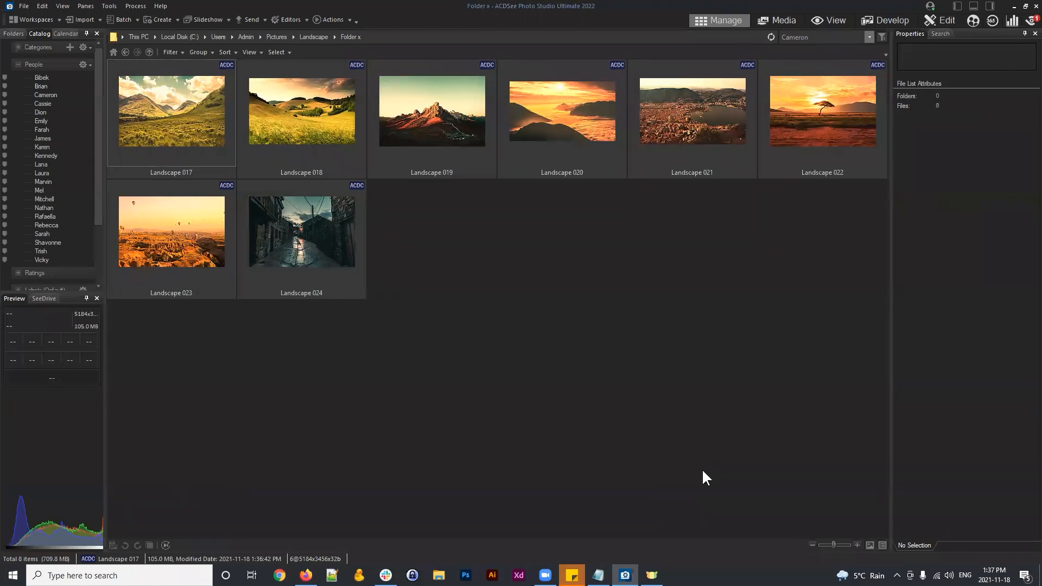
# Open the processed Landscape 021 image from Folder x in Edit mode
pyautogui.click(706, 132)
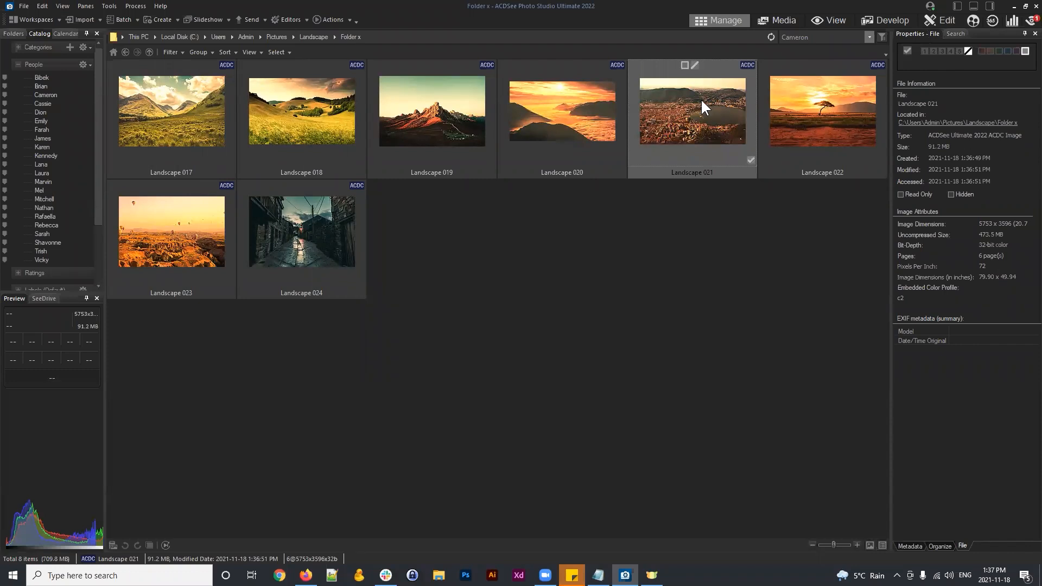
pyautogui.click(935, 20)
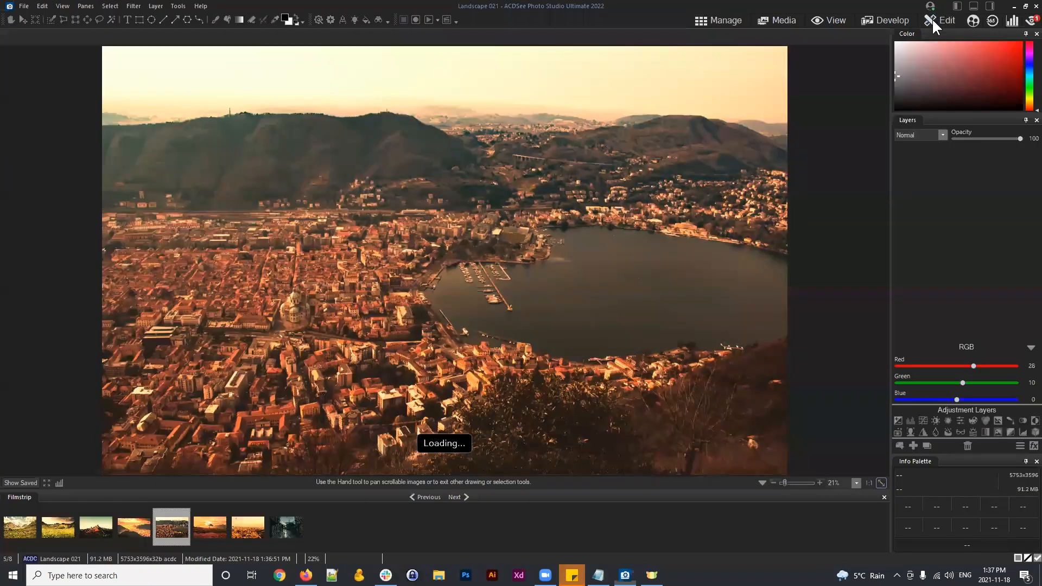
pyautogui.click(946, 329)
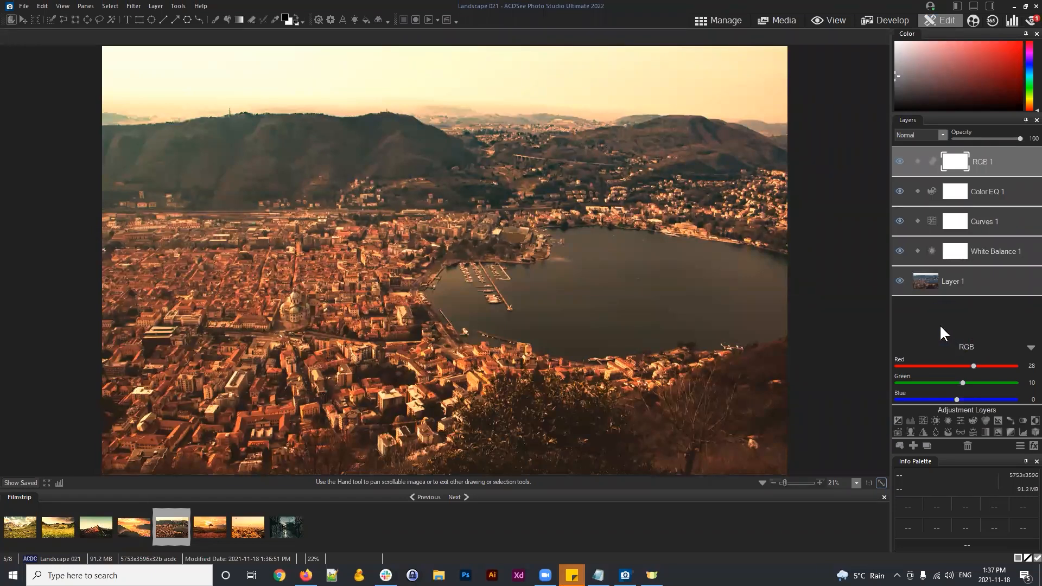
# Examine the settings of the White Balance, Curves, Color EQ and RGB adjustment layers, and collapse the Curves settings
pyautogui.click(998, 248)
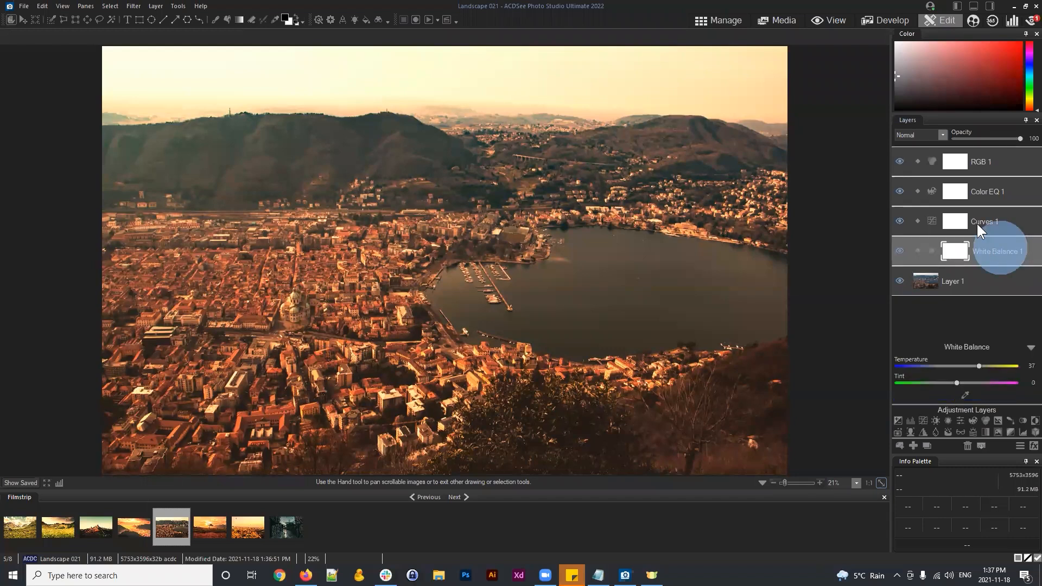
pyautogui.click(985, 221)
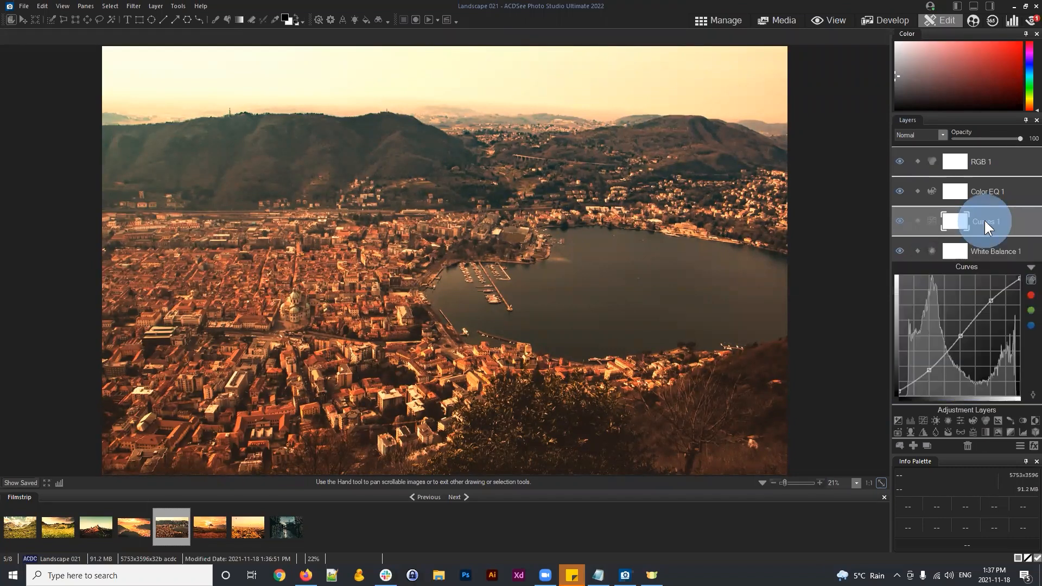
pyautogui.click(985, 189)
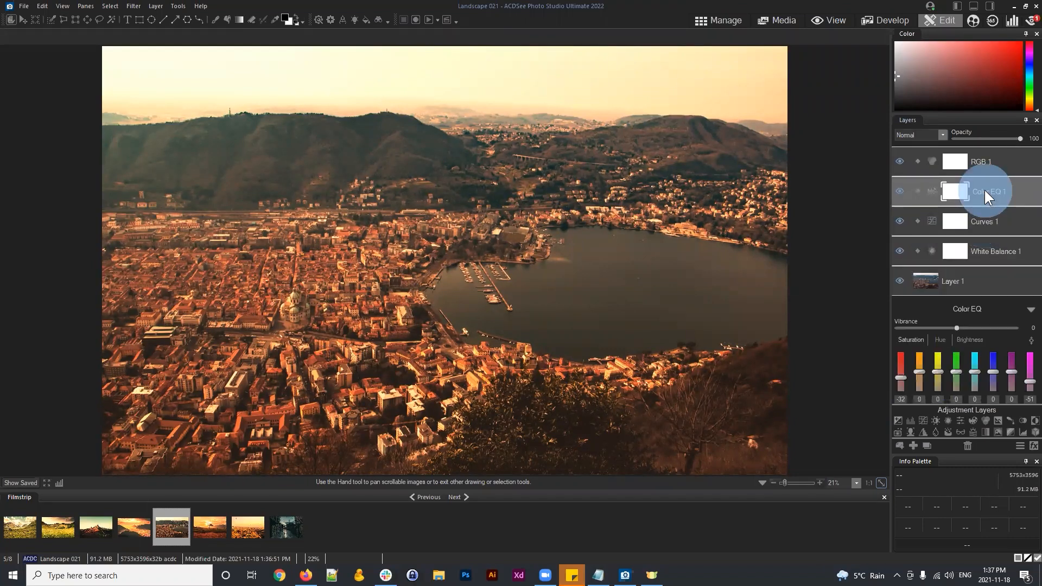
pyautogui.click(989, 156)
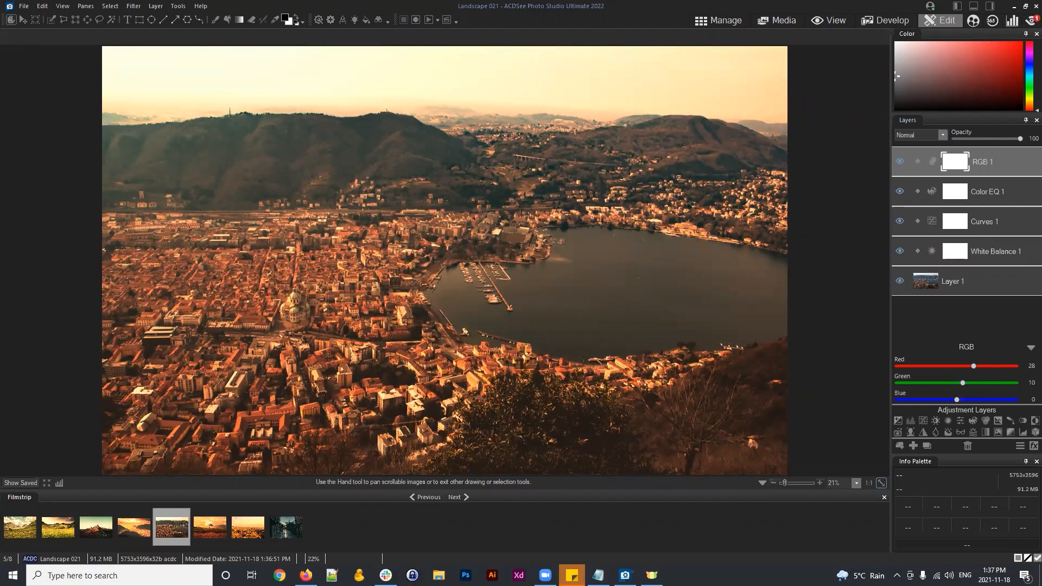
pyautogui.click(987, 252)
pyautogui.click(990, 224)
pyautogui.click(1029, 269)
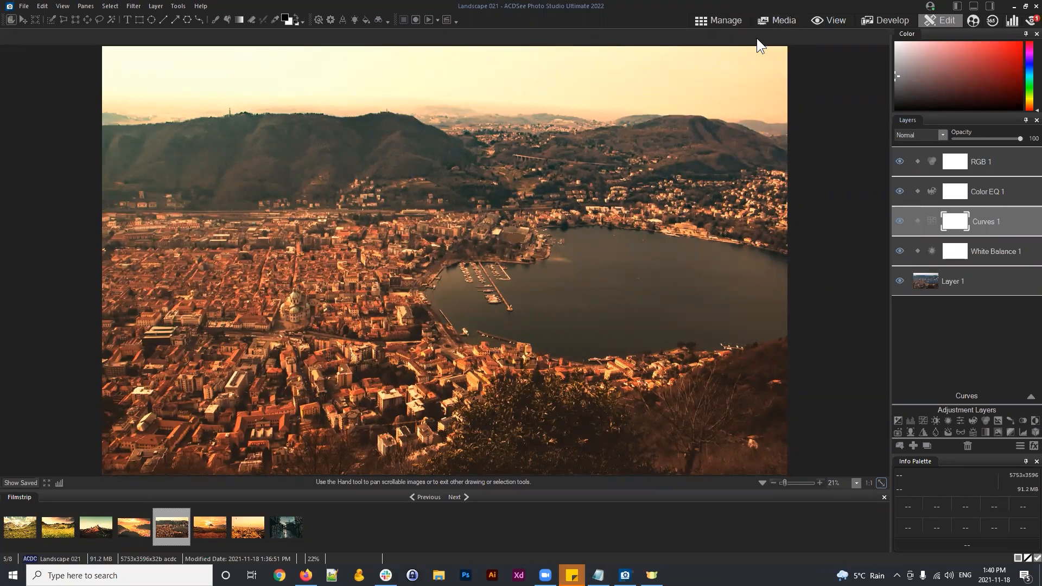
# Return to Manage mode and open the Actions Browser for the Landscape 024 image in Folder x
pyautogui.click(724, 20)
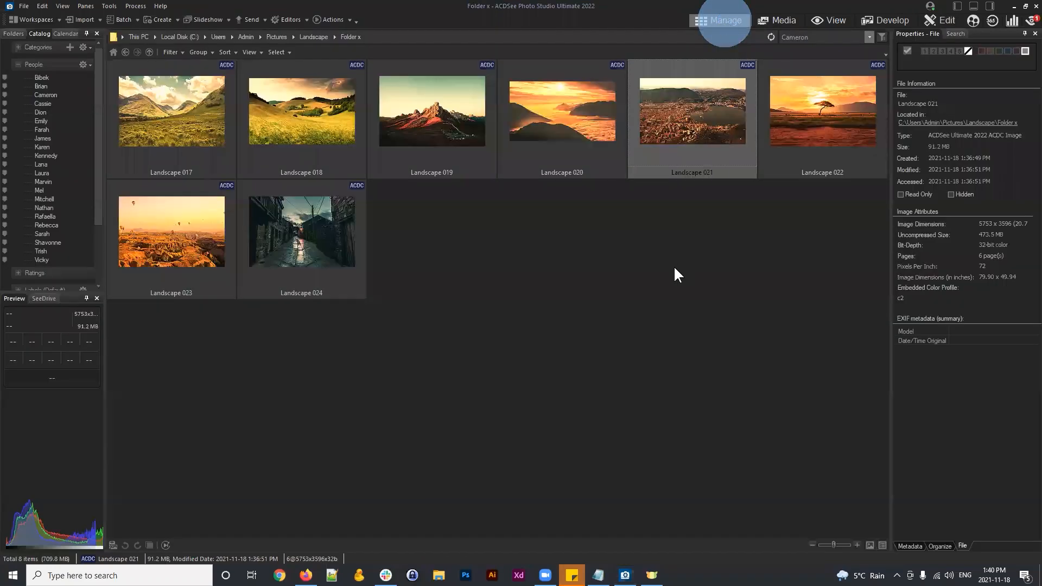
pyautogui.click(316, 228)
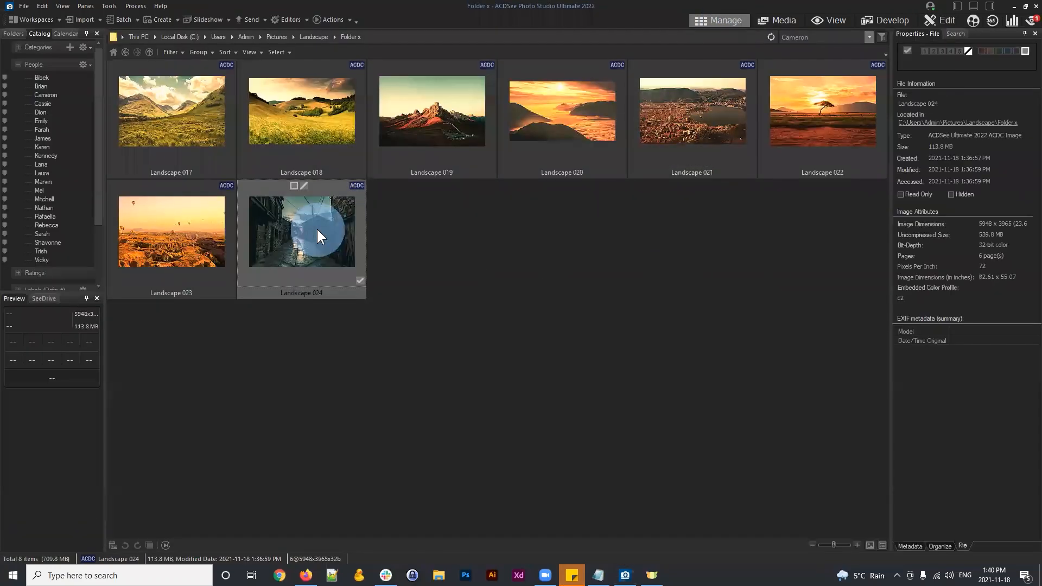
pyautogui.click(338, 18)
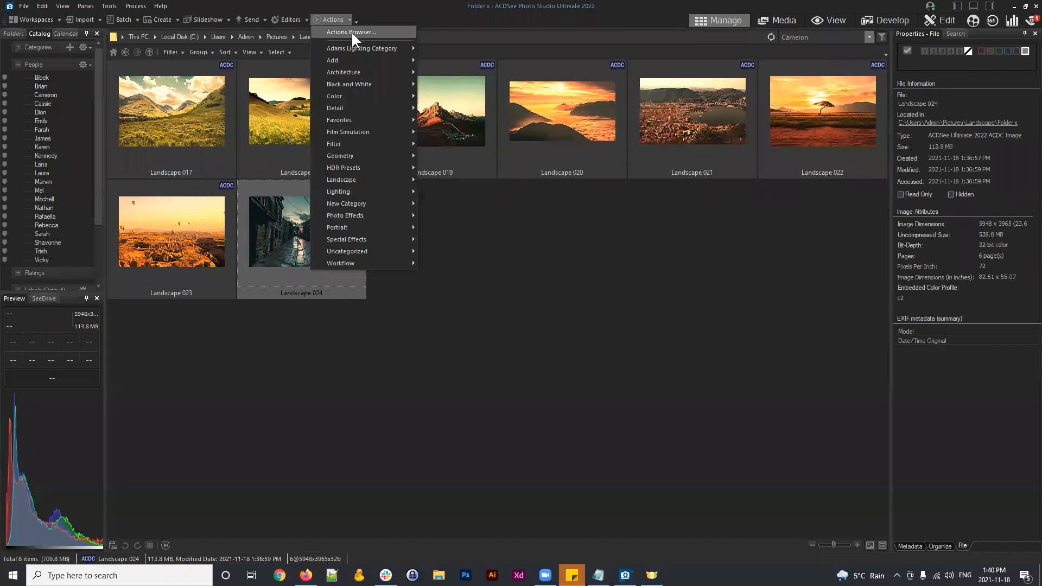
pyautogui.click(352, 32)
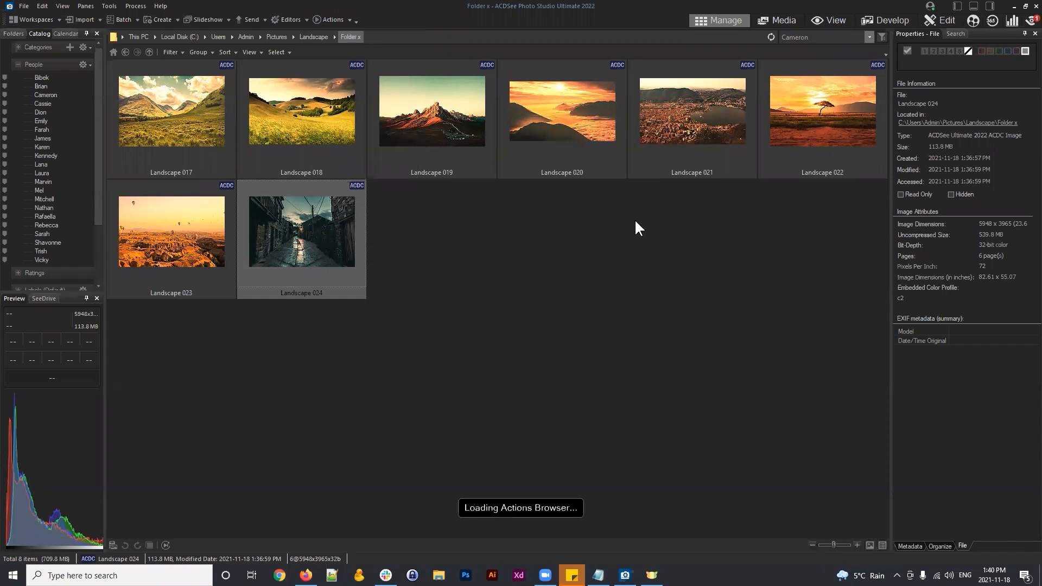
pyautogui.moveTo(502, 144); pyautogui.dragTo(557, 104)
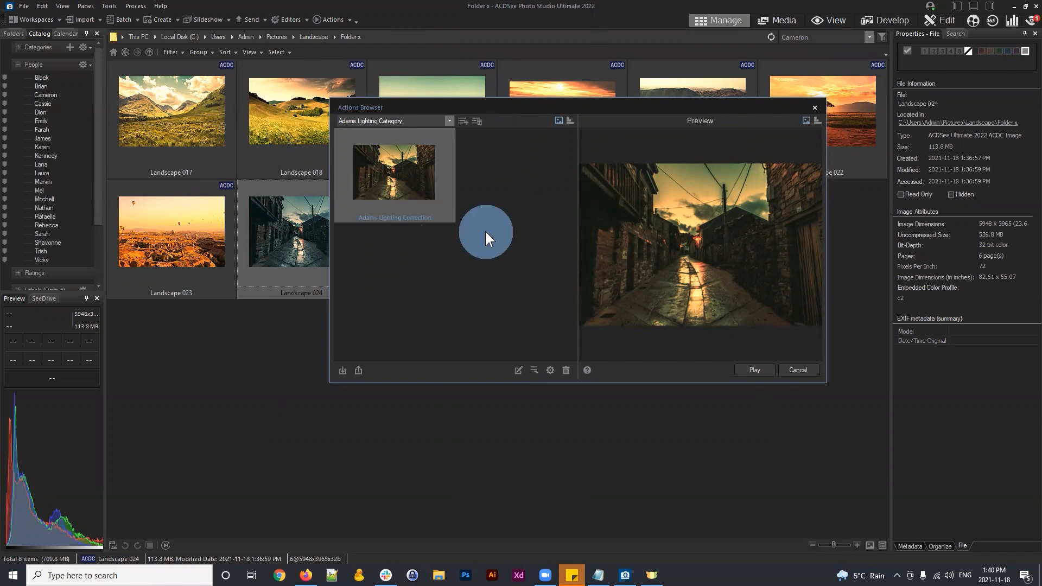
# Play the Adams Lighting Correction action on Landscape 024 from the Actions Browser and close the browser
pyautogui.click(415, 181)
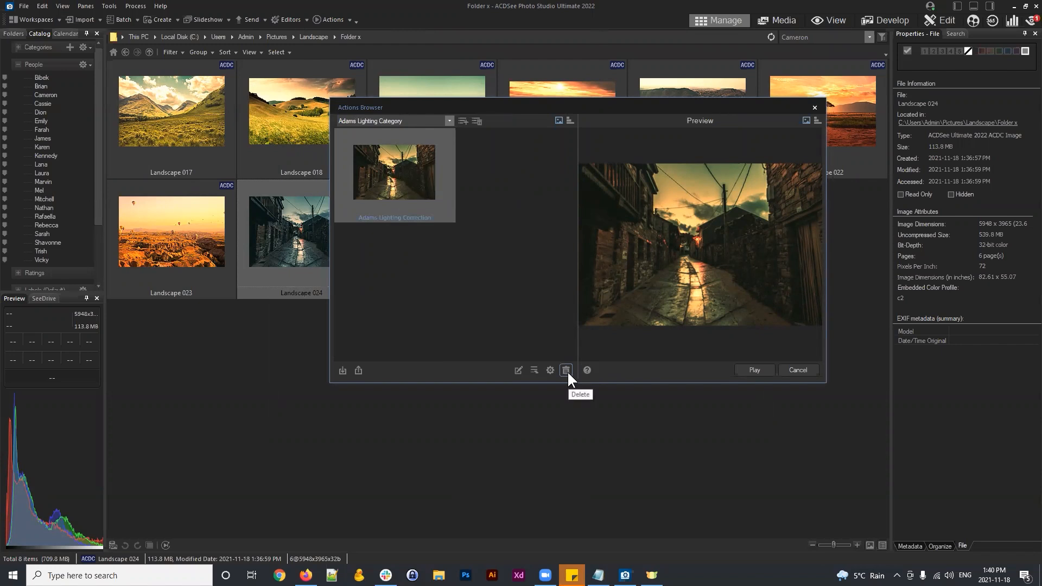
pyautogui.click(548, 293)
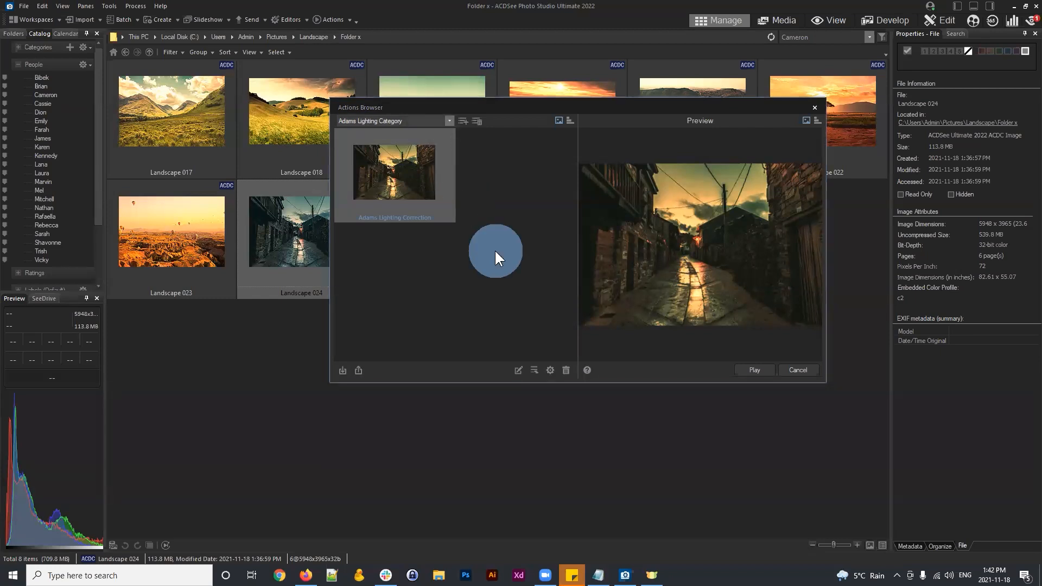
pyautogui.click(450, 121)
pyautogui.click(452, 119)
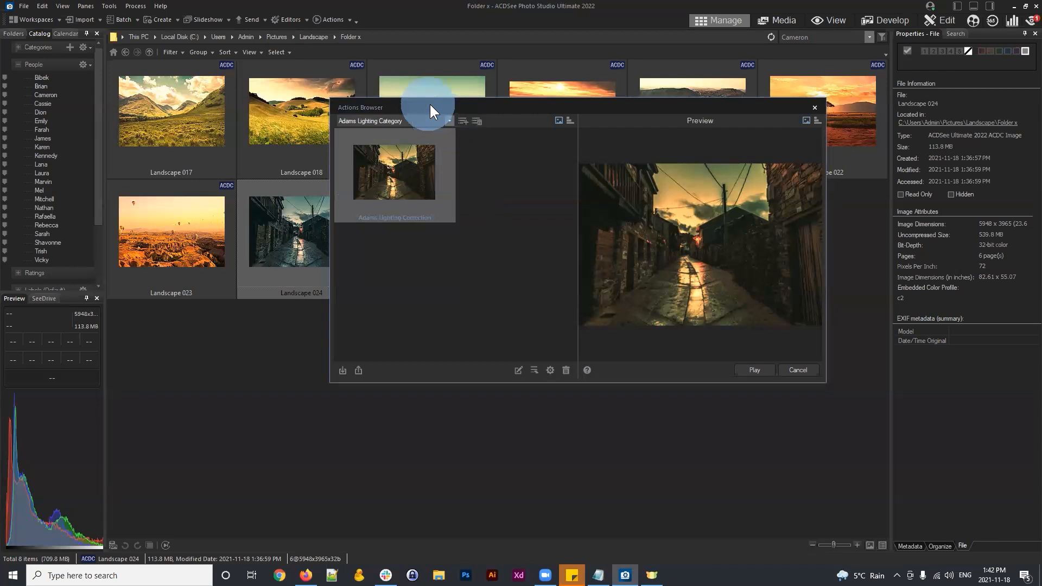
pyautogui.moveTo(429, 102); pyautogui.dragTo(510, 153)
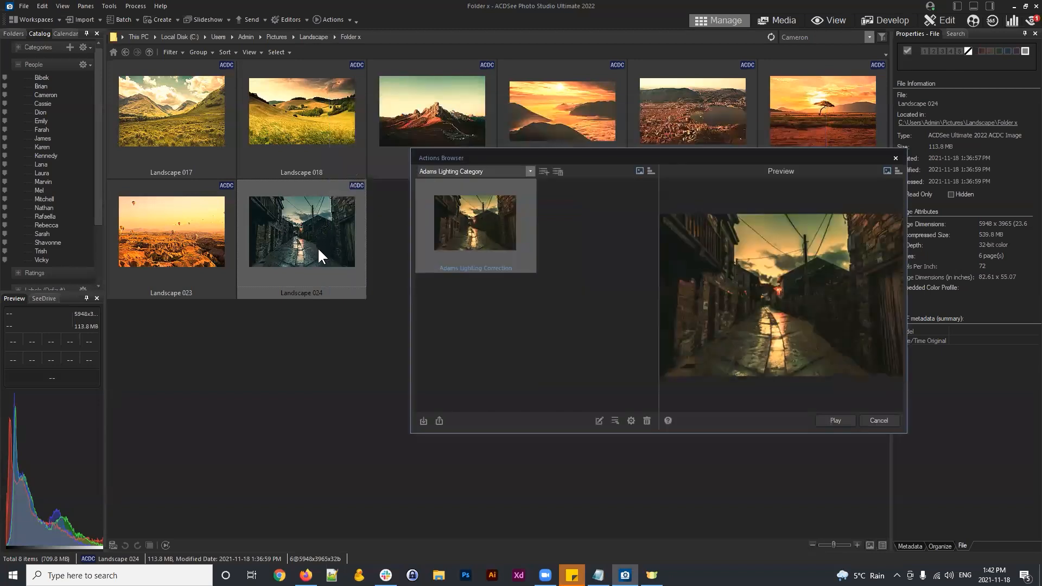
pyautogui.moveTo(538, 152); pyautogui.dragTo(477, 122)
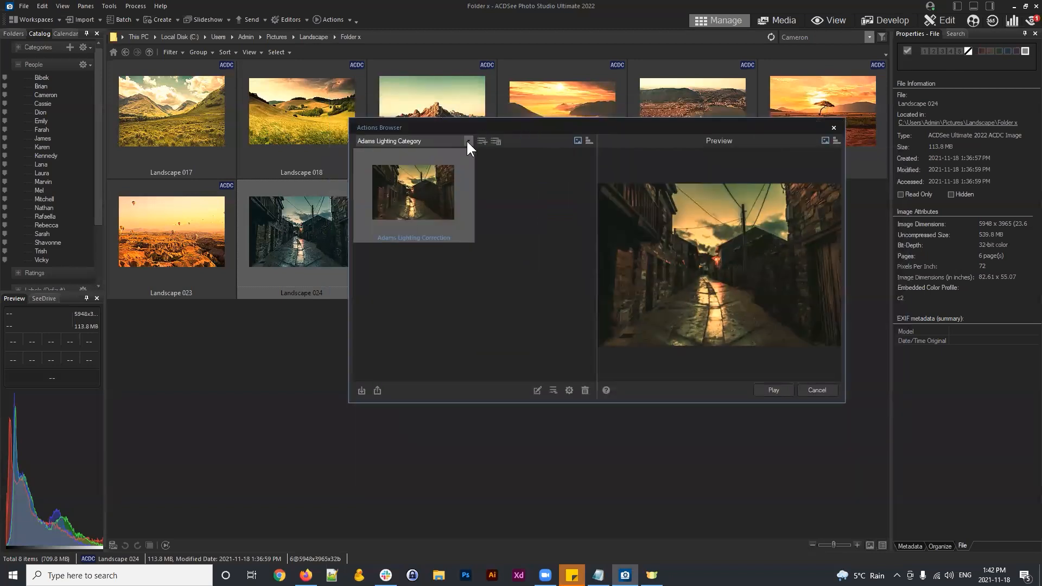
pyautogui.click(776, 391)
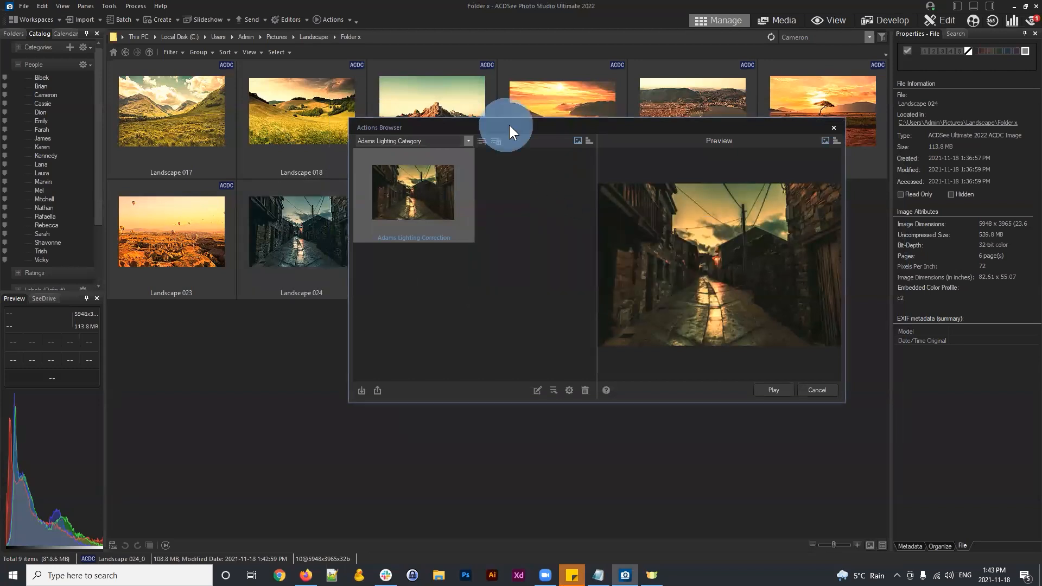
pyautogui.moveTo(509, 123); pyautogui.dragTo(673, 120)
pyautogui.click(996, 124)
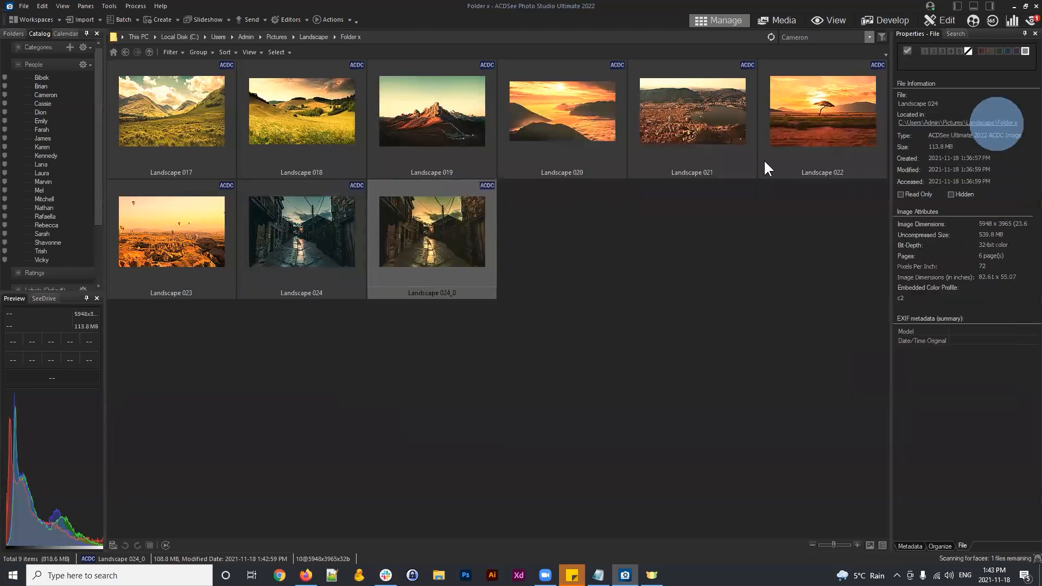
# Open Landscape 024_0 in Edit mode and look through its list of adjustment layers
pyautogui.click(398, 219)
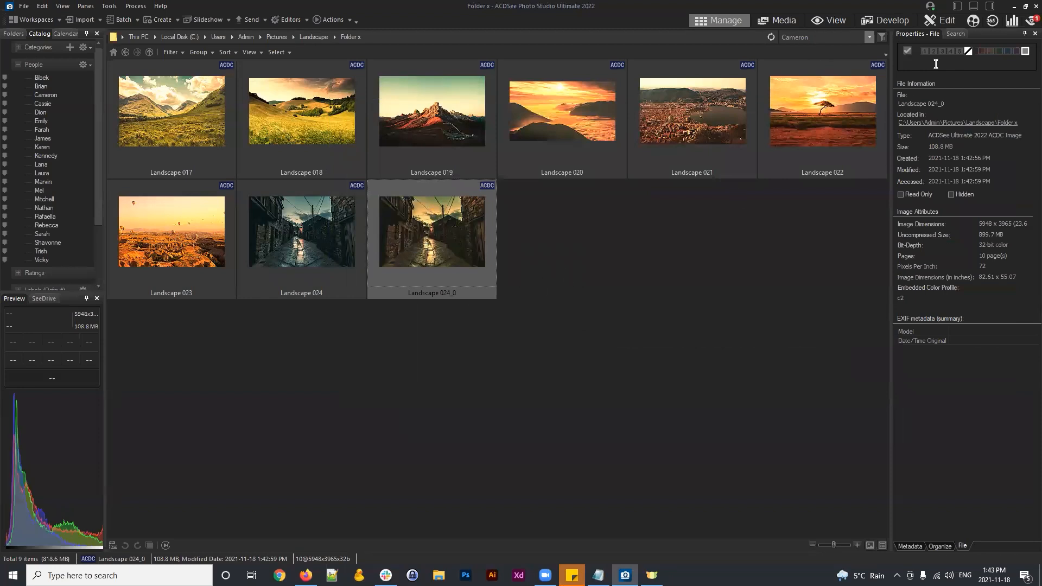
pyautogui.click(947, 16)
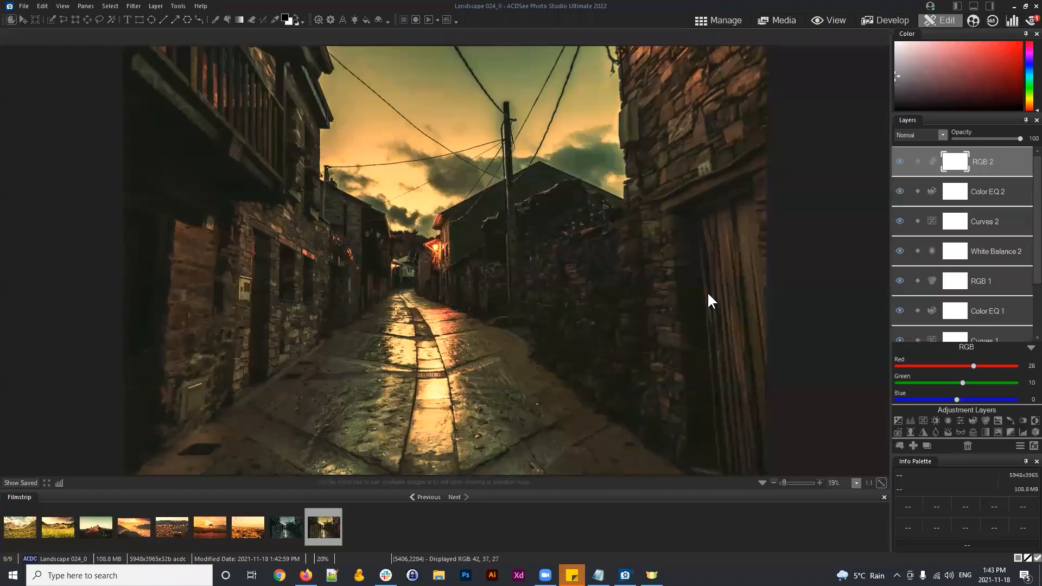
pyautogui.scroll(-3, 969, 268)
pyautogui.scroll(3, 964, 248)
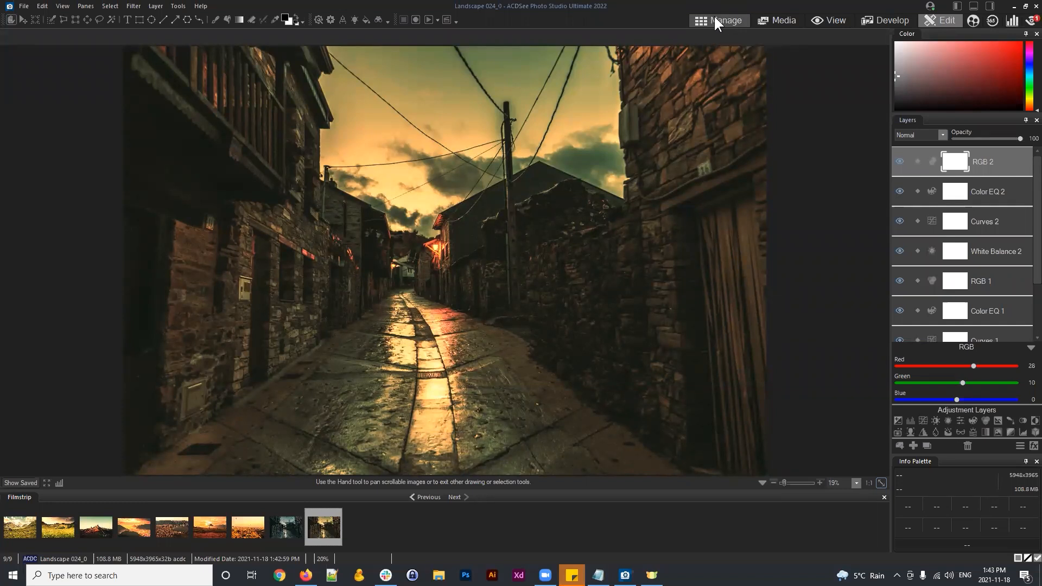
# Select the adjustment layers from White Balance 1 up to RGB 1 together
pyautogui.scroll(-3, 975, 242)
pyautogui.click(1005, 293)
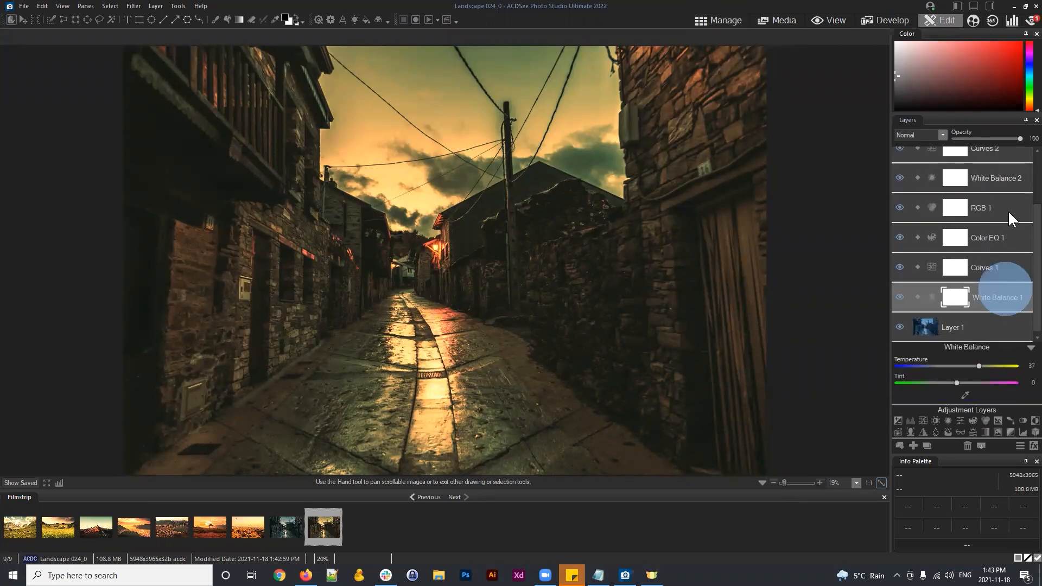
pyautogui.keyDown('shift'); pyautogui.click(992, 207); pyautogui.keyUp('shift')
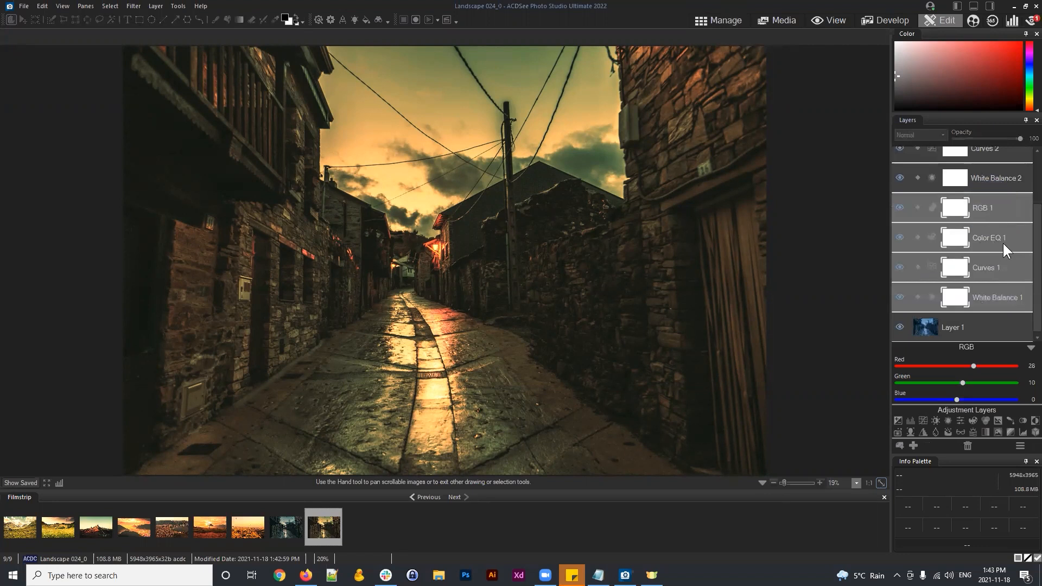
pyautogui.scroll(1, 1002, 271)
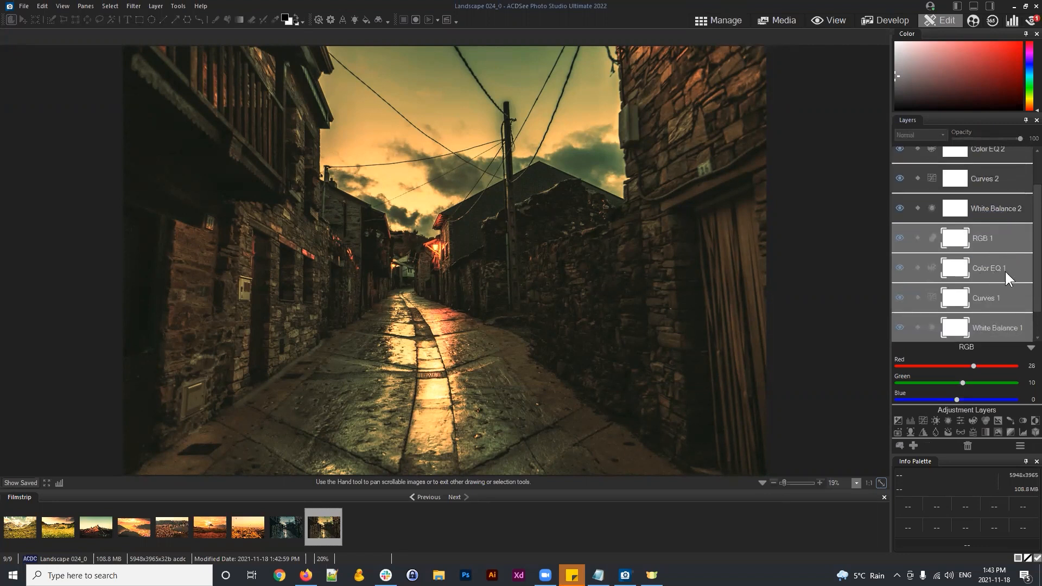
# Select the adjustment layers from White Balance 2 up to RGB 2 together
pyautogui.scroll(2, 1005, 266)
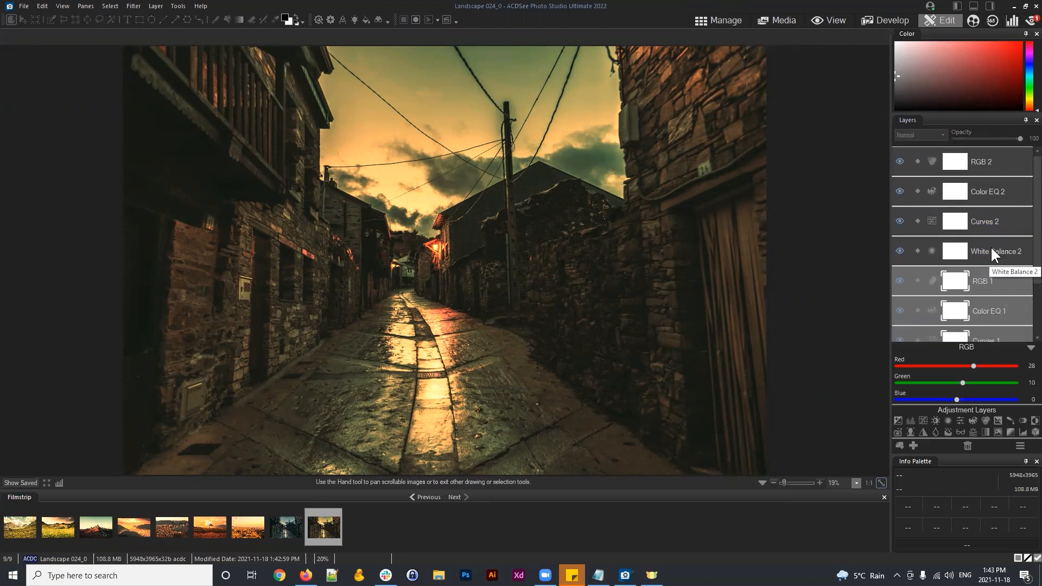
pyautogui.click(997, 253)
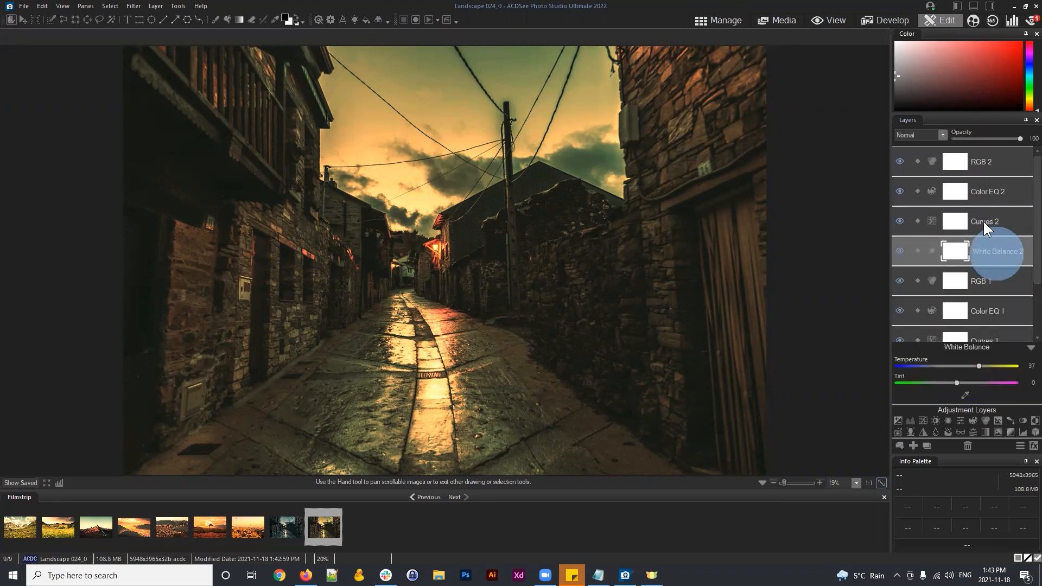
pyautogui.keyDown('shift'); pyautogui.click(985, 221); pyautogui.keyUp('shift')
pyautogui.keyDown('shift'); pyautogui.click(985, 193); pyautogui.keyUp('shift')
pyautogui.keyDown('shift'); pyautogui.click(984, 164); pyautogui.keyUp('shift')
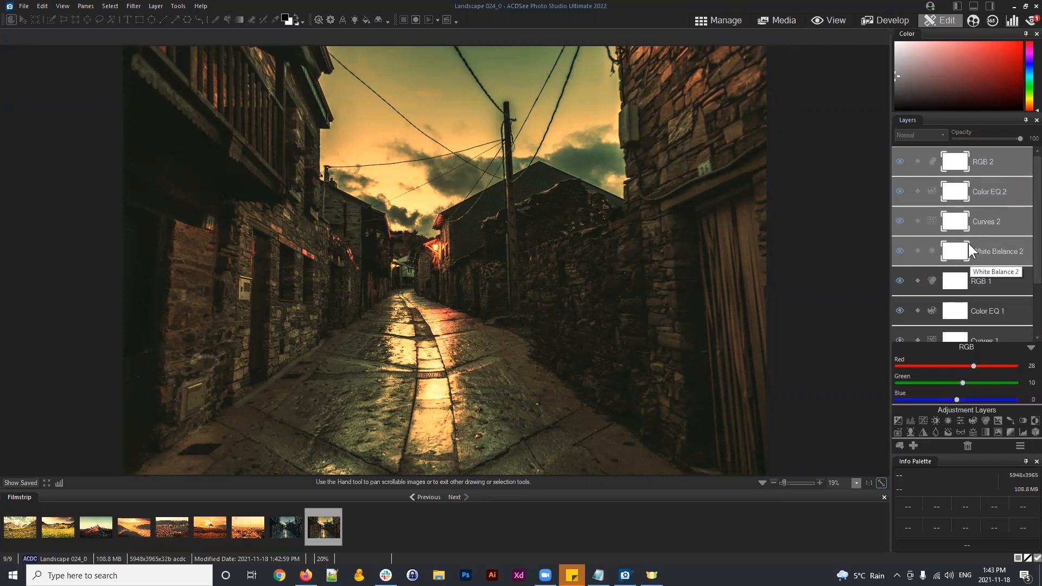
# Return to Manage mode, select the Landscape 024 image and open the Actions Browser for it
pyautogui.click(721, 20)
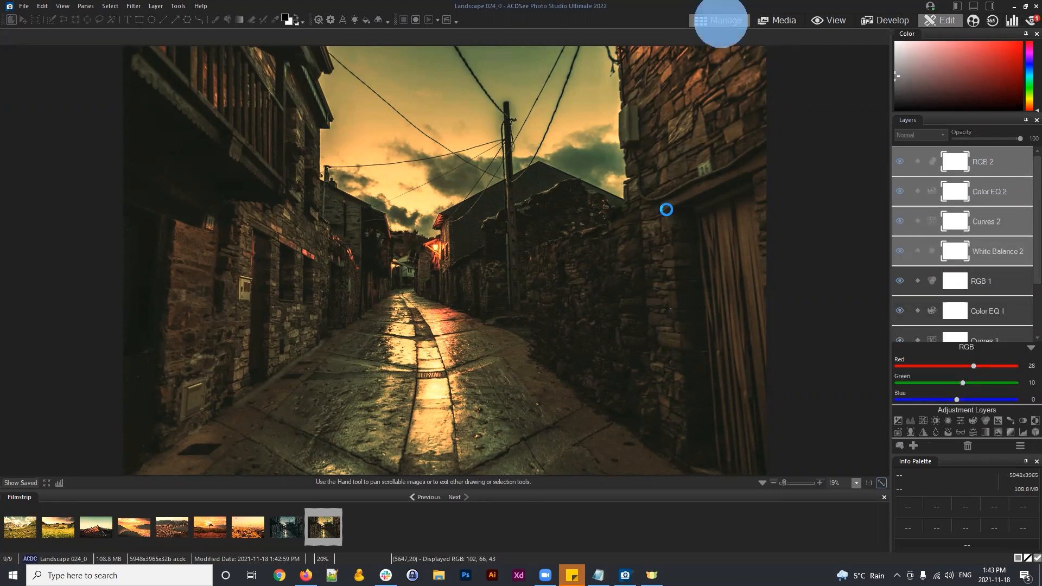
pyautogui.click(574, 249)
pyautogui.click(294, 237)
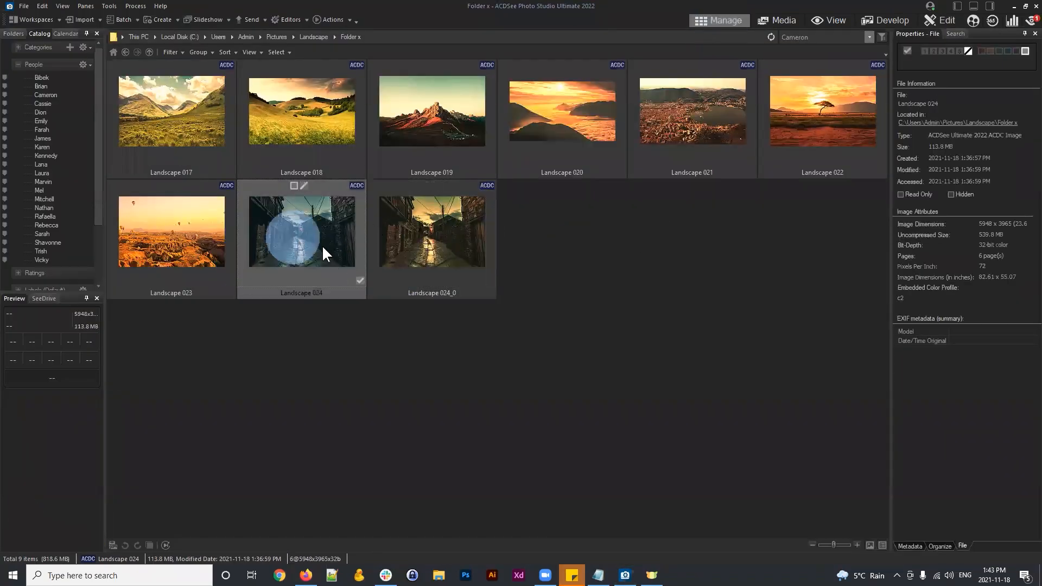
pyautogui.click(329, 19)
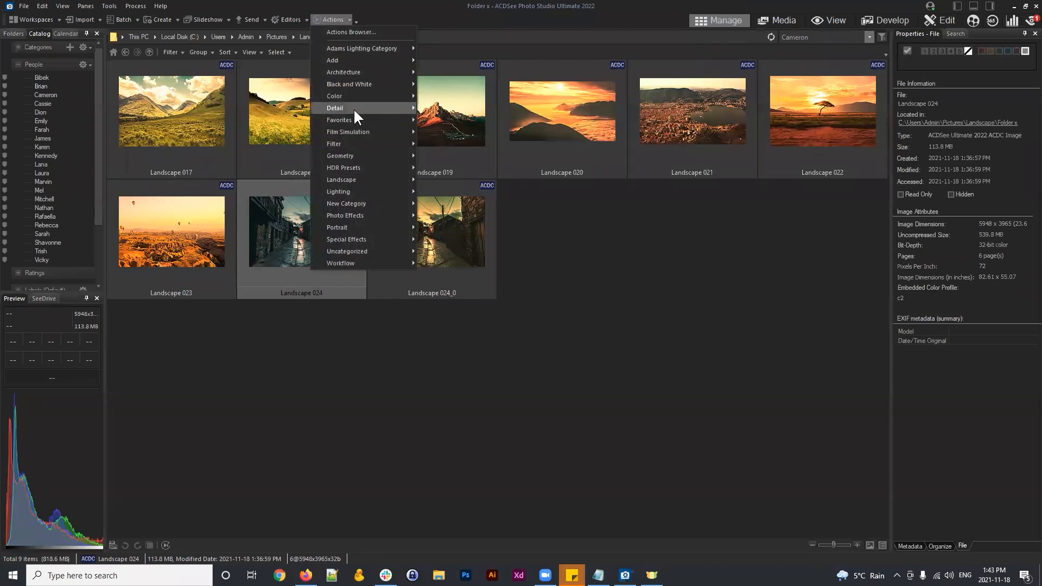
pyautogui.moveTo(352, 113)
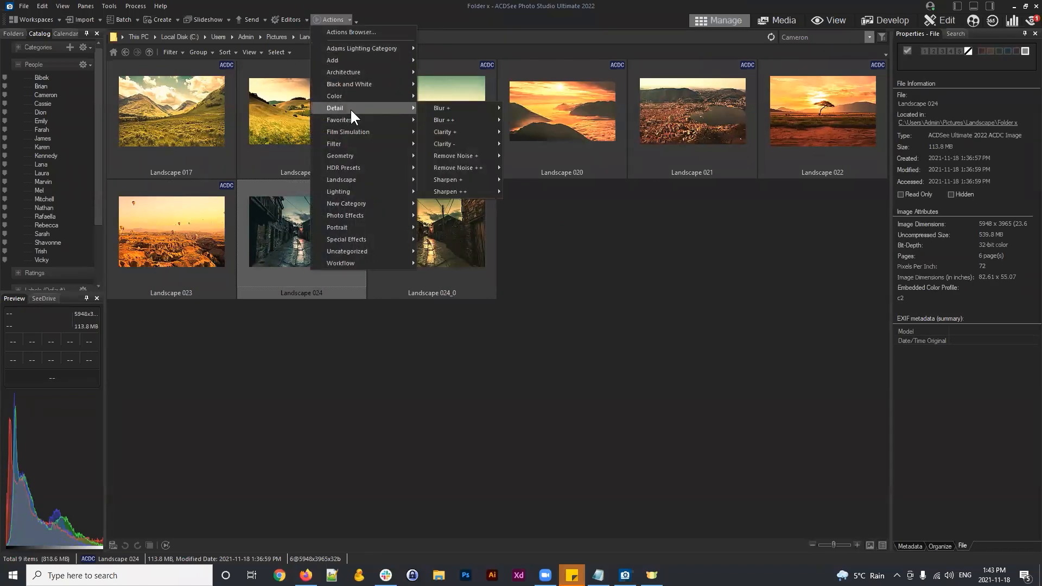
pyautogui.click(345, 33)
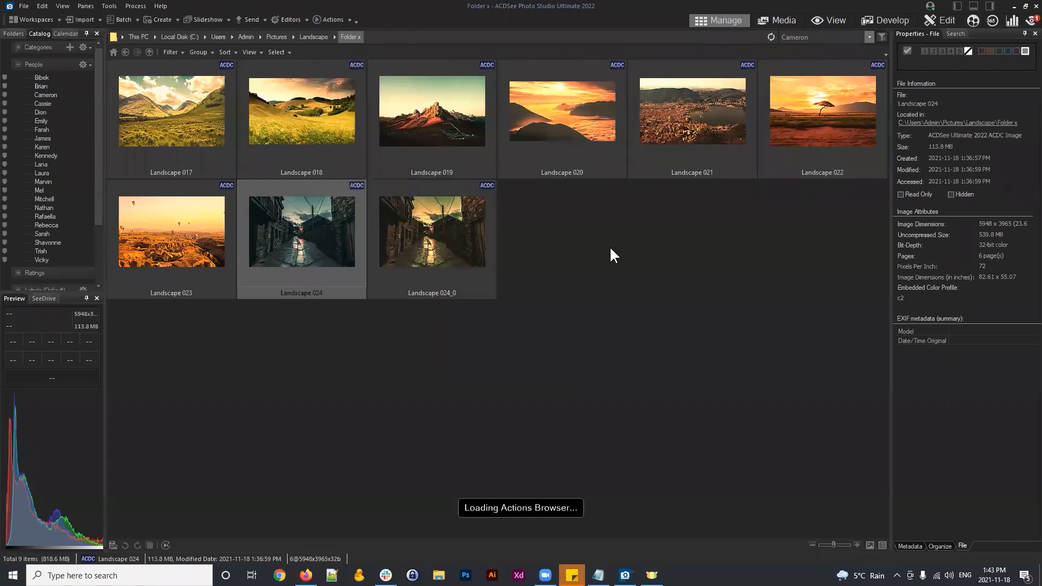
# Play the Evelyn action from the Photo Effects category on Landscape 024 and close the Actions Browser
pyautogui.click(391, 162)
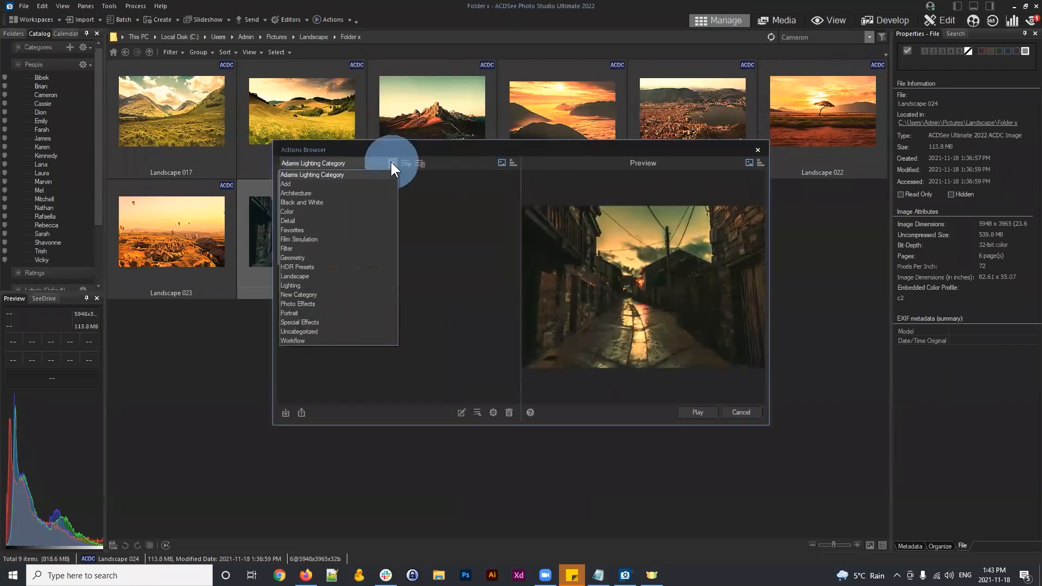
pyautogui.click(302, 311)
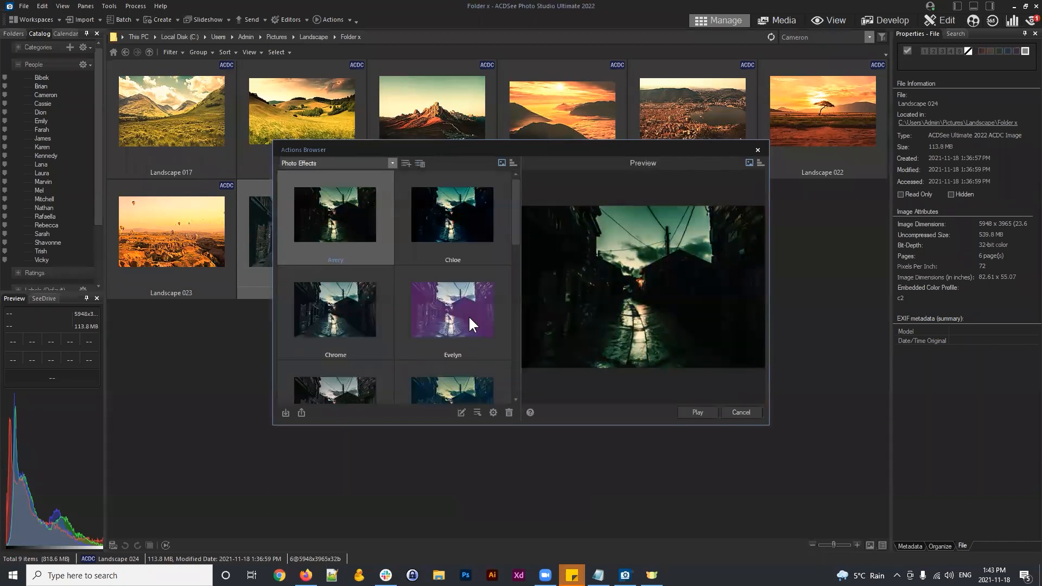
pyautogui.click(450, 322)
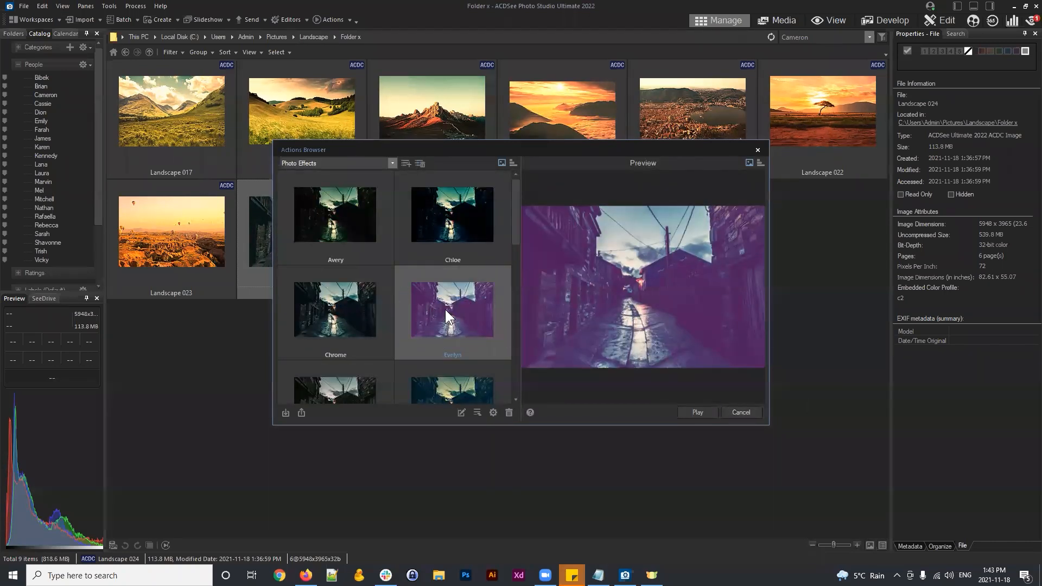
pyautogui.scroll(-2, 442, 305)
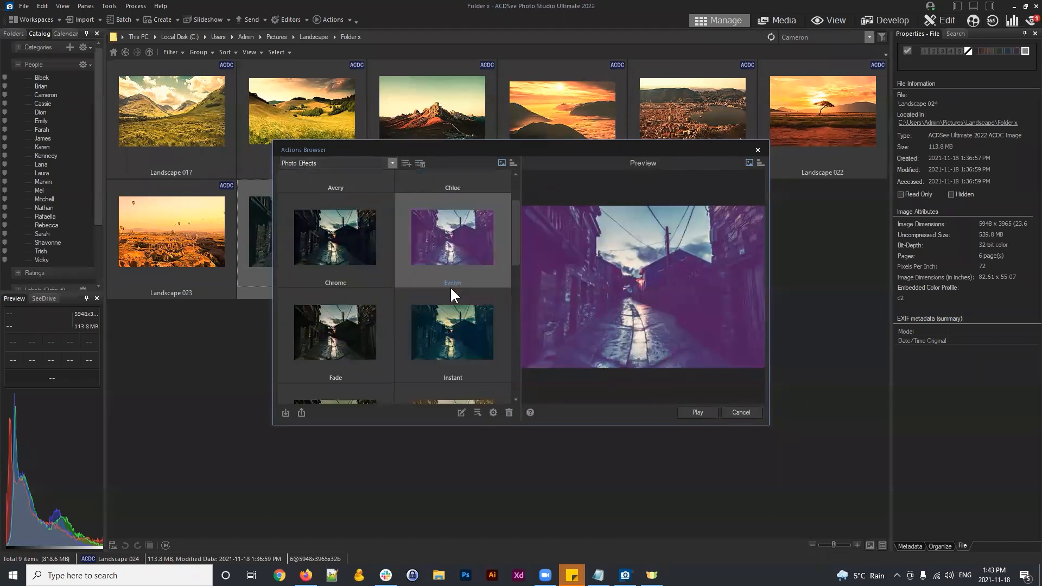
pyautogui.click(698, 412)
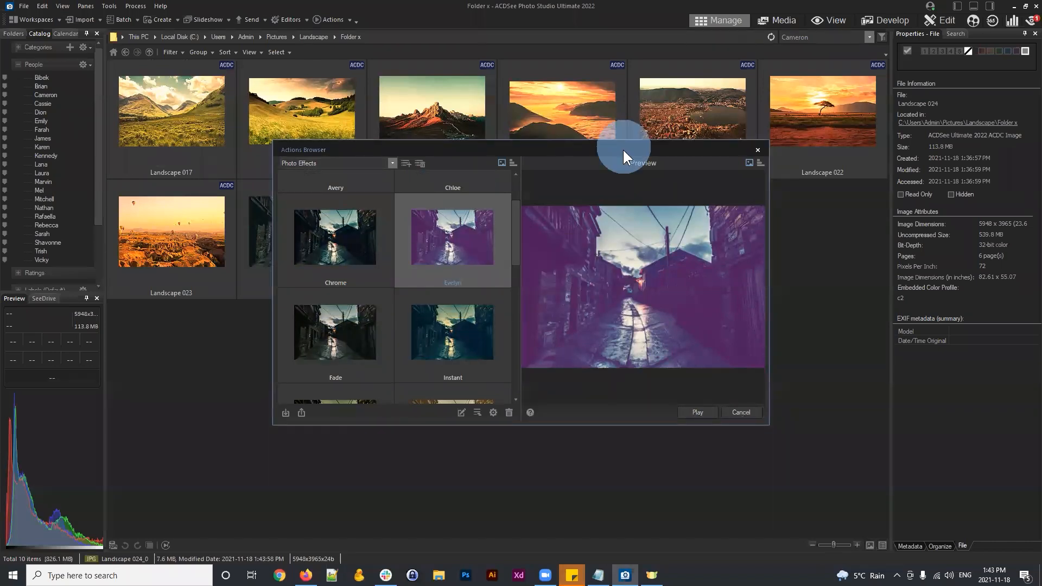
pyautogui.moveTo(624, 148); pyautogui.dragTo(598, 292)
pyautogui.click(731, 289)
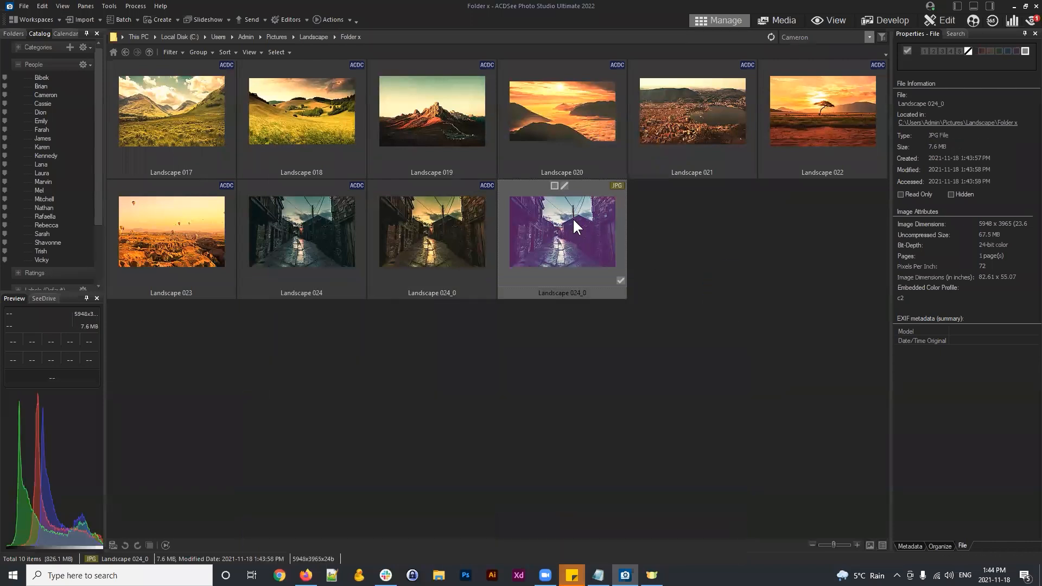
# Check the output options of the Evelyn photo effect action, including its file format, and leave them unchanged
pyautogui.click(344, 18)
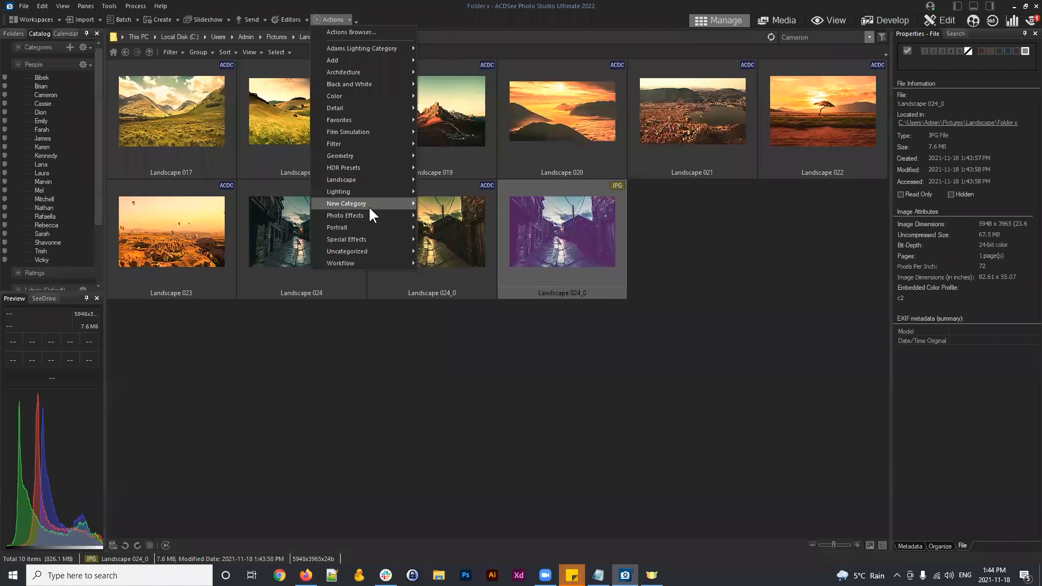
pyautogui.moveTo(370, 215)
pyautogui.moveTo(456, 252)
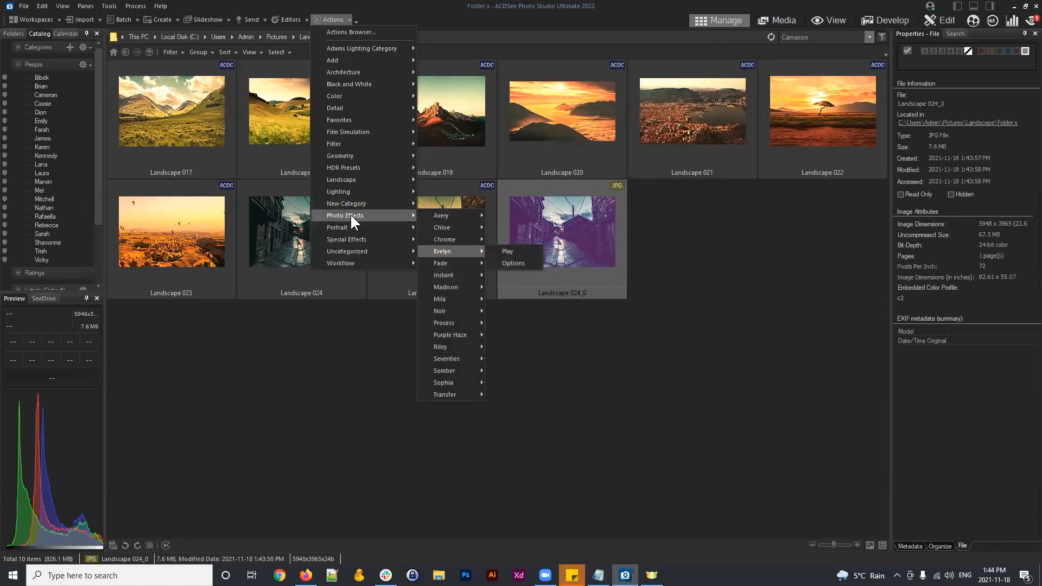
pyautogui.click(498, 262)
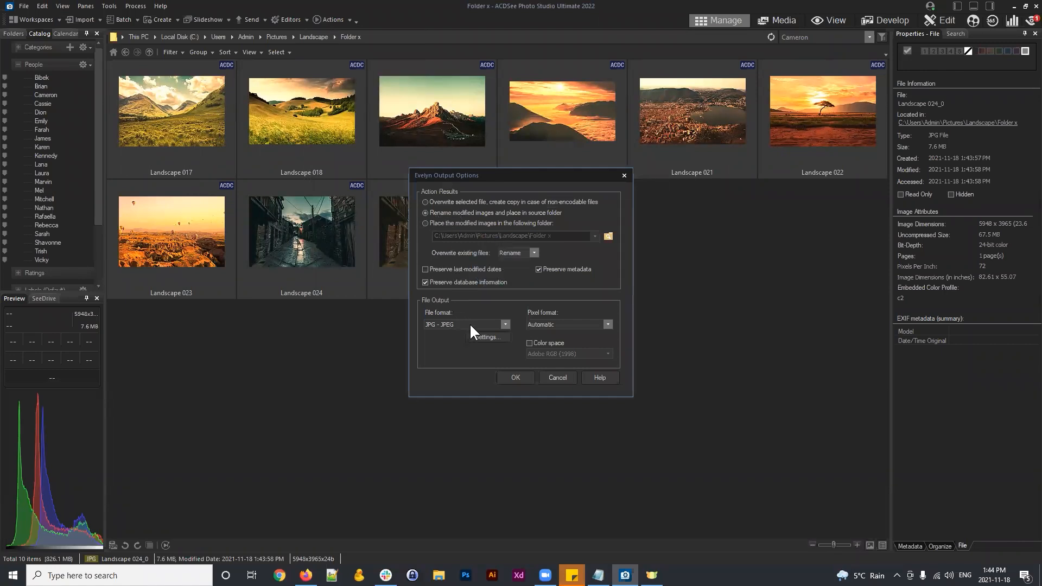
pyautogui.click(558, 377)
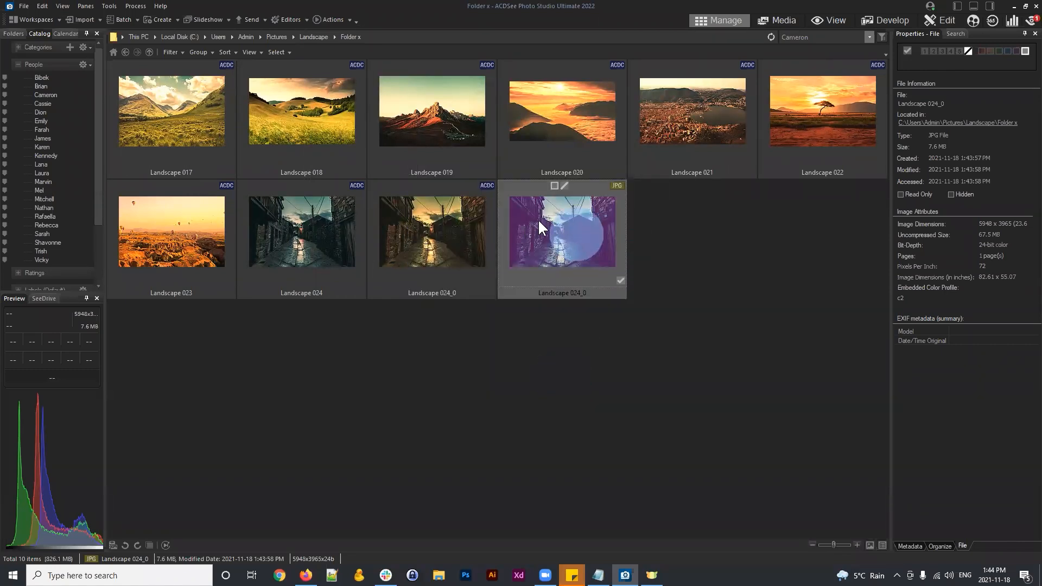
# Open the JPG version of Landscape 024_0 in Edit mode to inspect its layers, and return to Manage mode
pyautogui.click(326, 217)
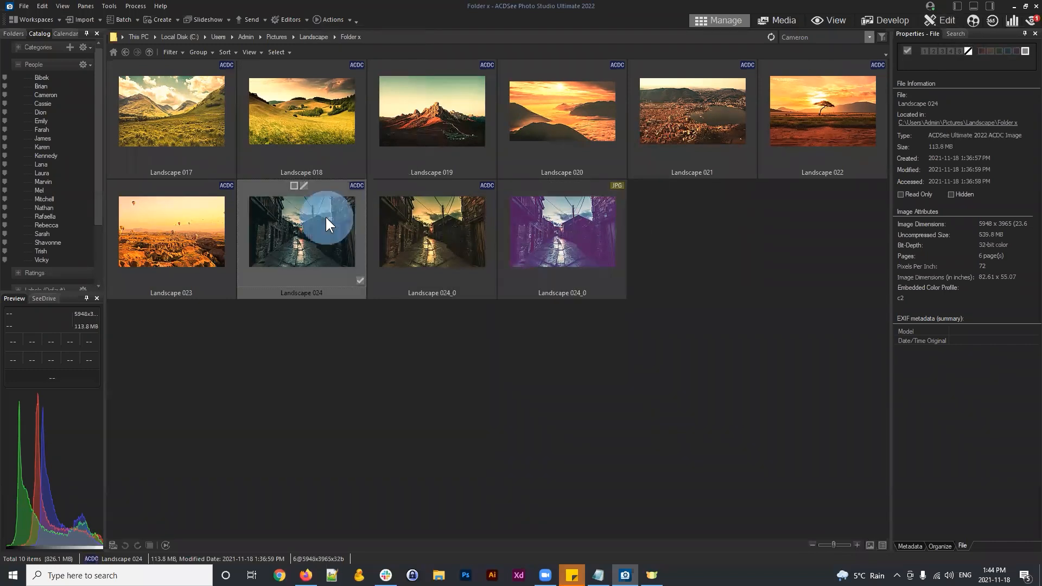
pyautogui.click(575, 229)
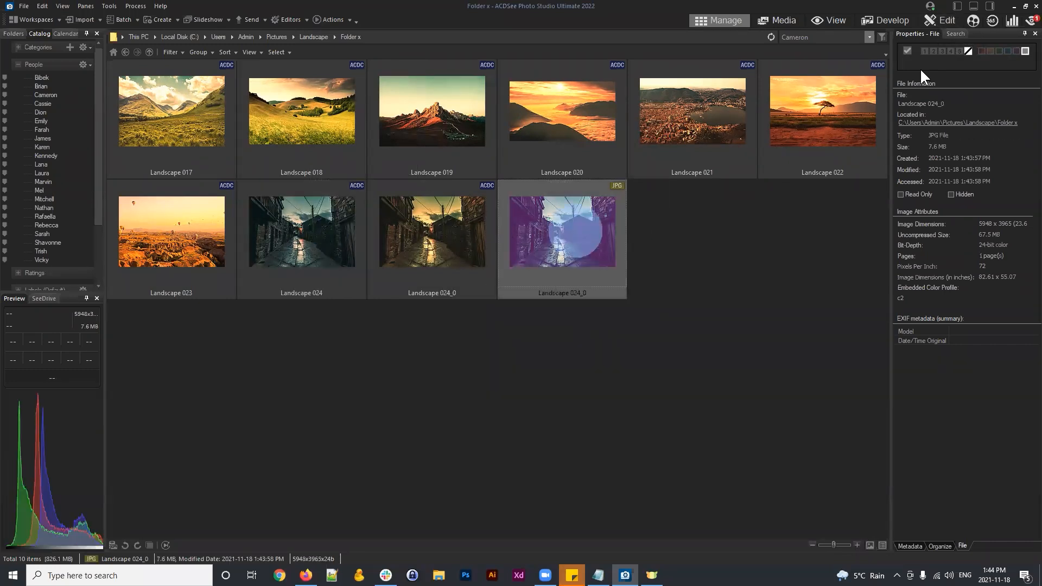
pyautogui.click(944, 19)
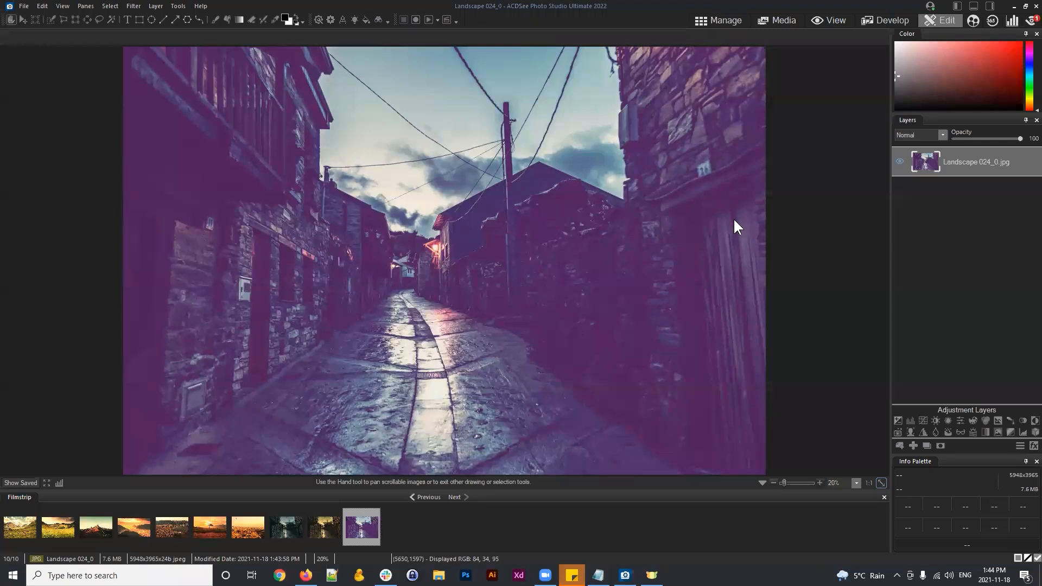
pyautogui.click(715, 18)
pyautogui.click(687, 387)
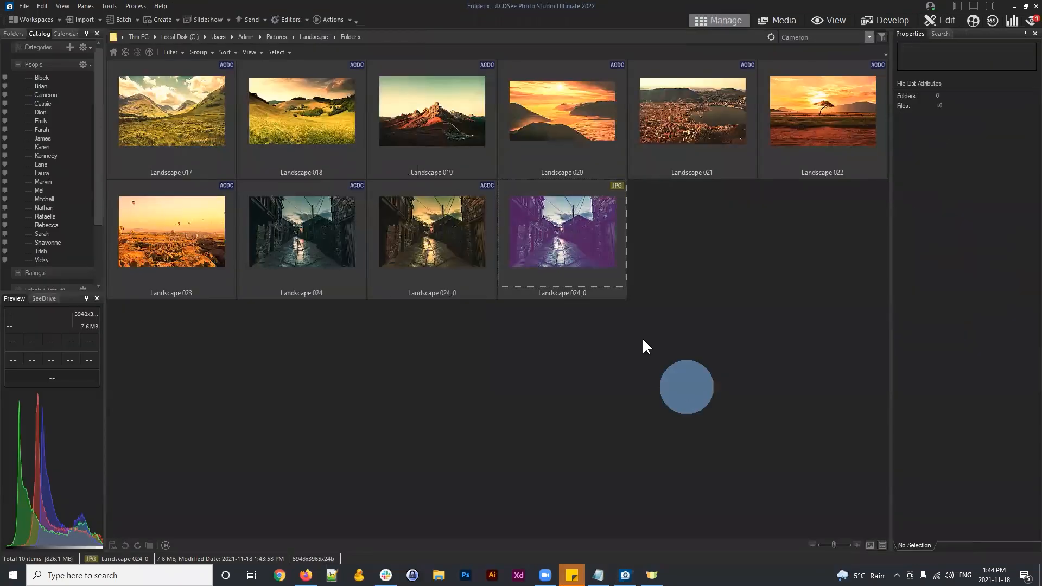
pyautogui.click(582, 249)
pyautogui.click(718, 228)
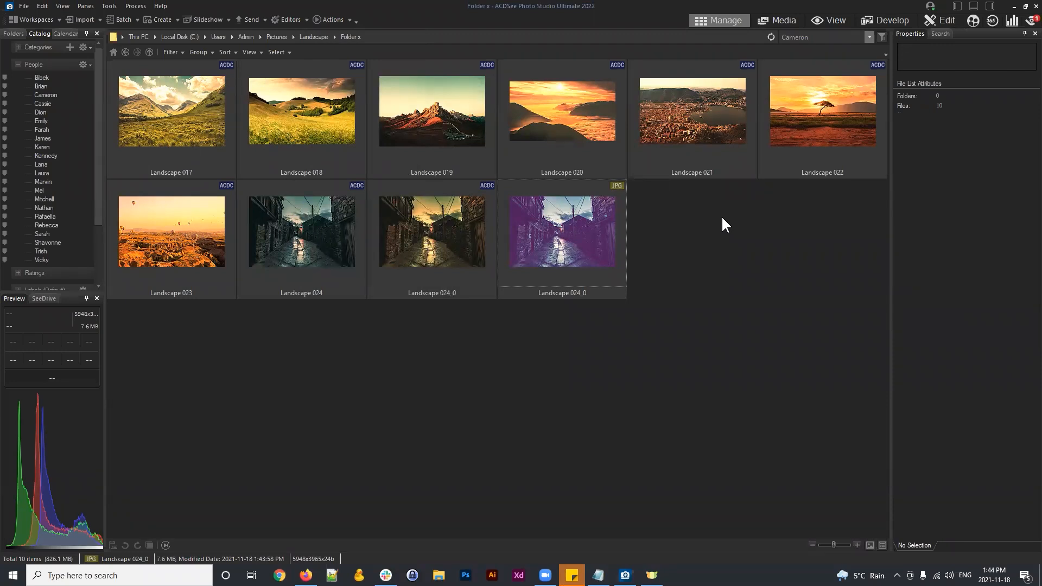
pyautogui.click(341, 20)
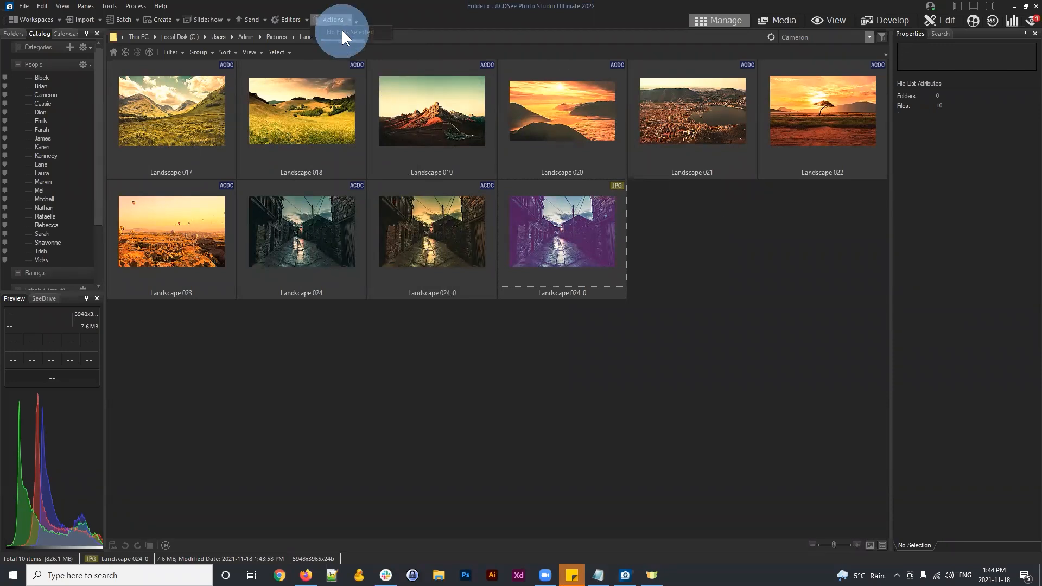
pyautogui.click(913, 345)
# Open the Actions Browser for Landscape 024 and show the Adams Lighting Category
pyautogui.click(321, 220)
pyautogui.click(333, 19)
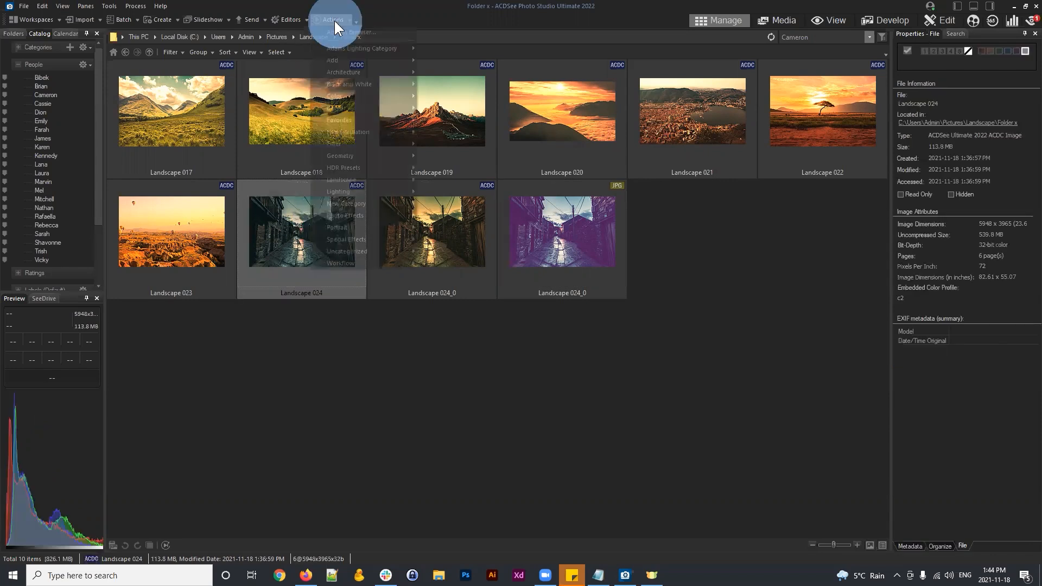
pyautogui.click(342, 32)
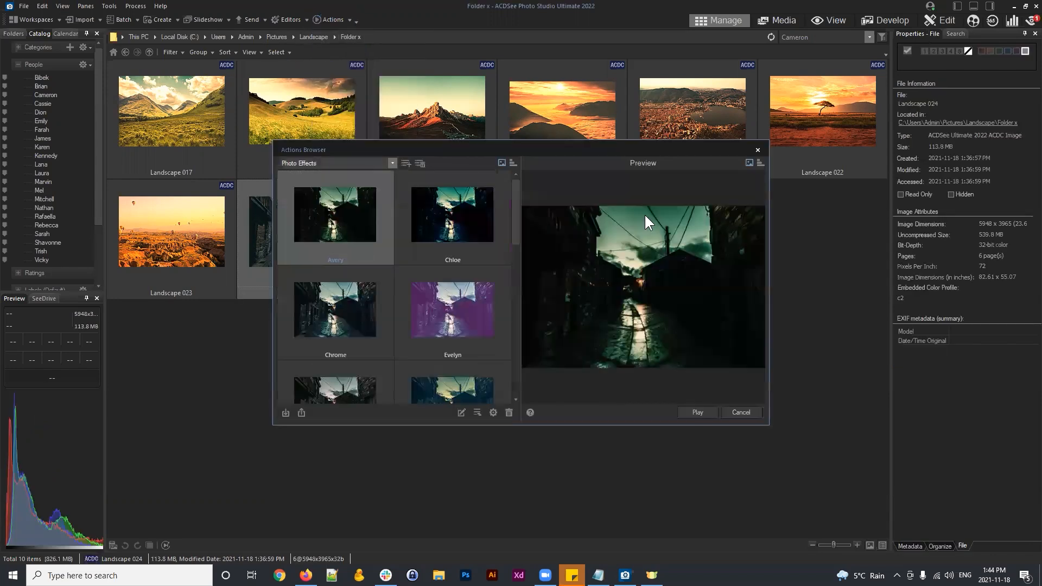
pyautogui.moveTo(570, 144); pyautogui.dragTo(587, 119)
pyautogui.click(412, 134)
pyautogui.click(350, 142)
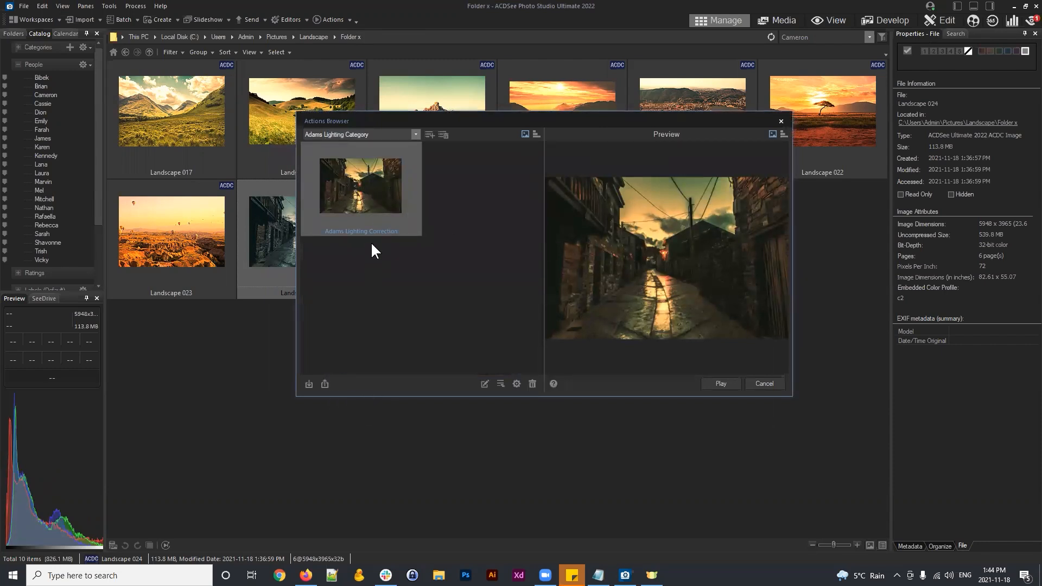
# Set up an actions export to the Desktop with the package name Action-Adam and try to export it
pyautogui.click(325, 384)
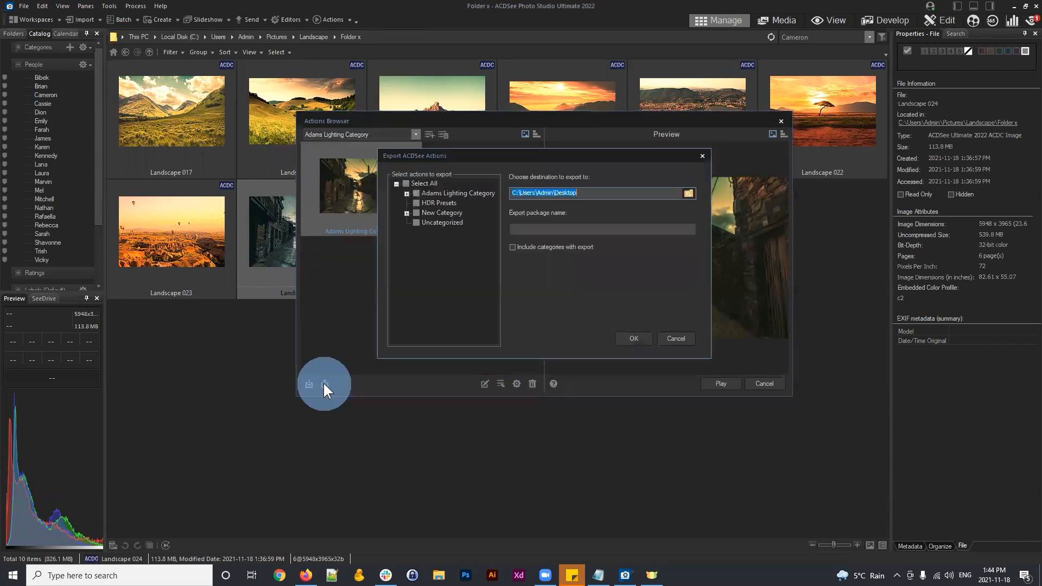
pyautogui.moveTo(521, 157); pyautogui.dragTo(516, 173)
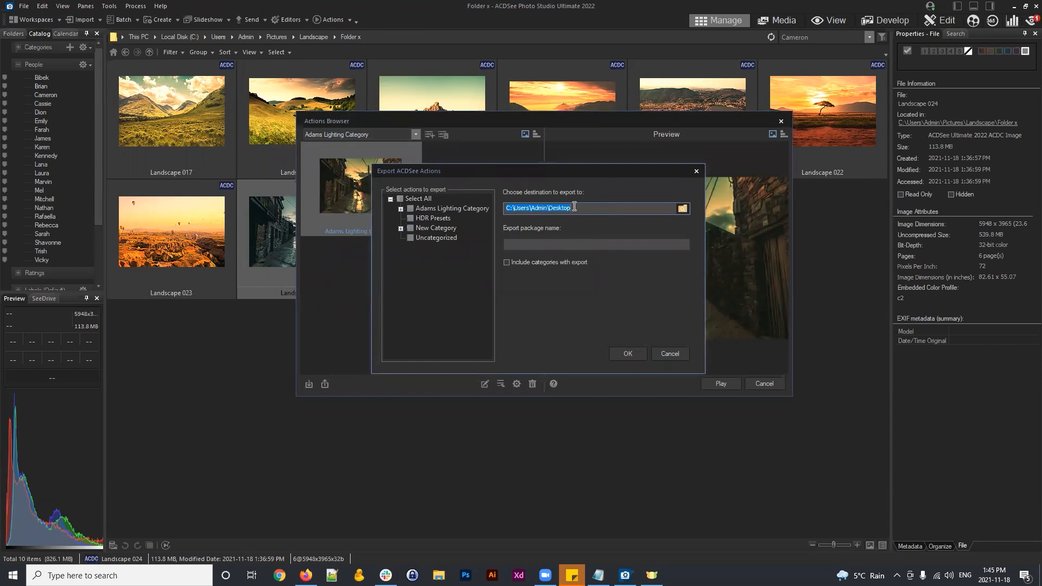
pyautogui.click(568, 245)
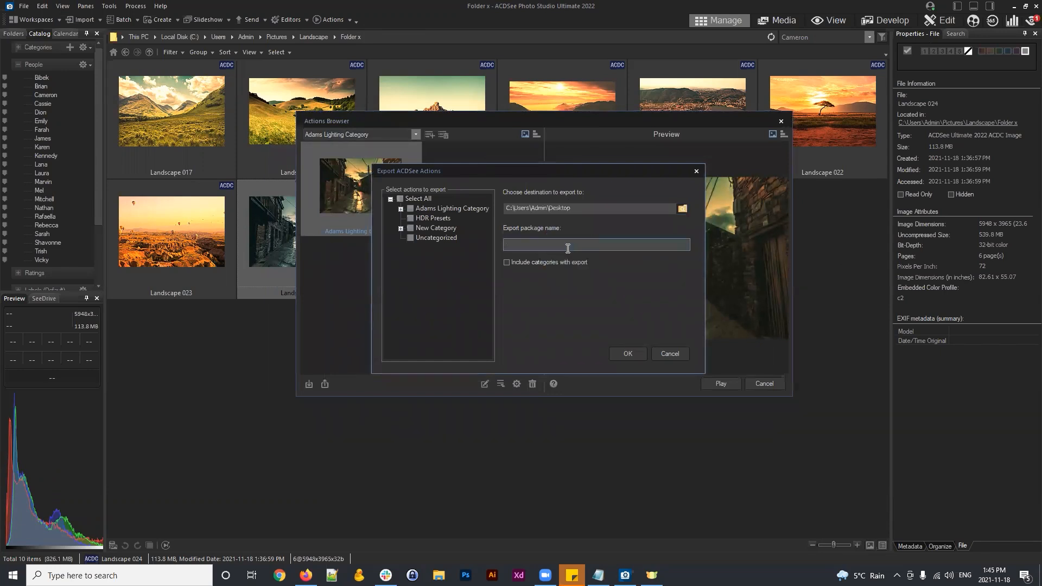
pyautogui.write('Action-Adam')
pyautogui.click(628, 350)
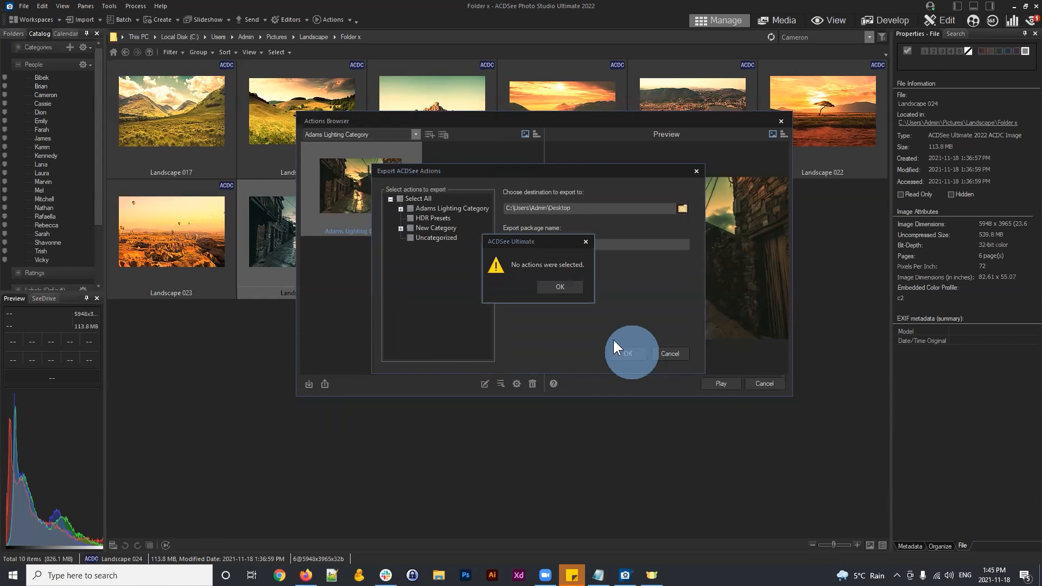
# Include the Adams Lighting Correction action from the Adams Lighting Category and export the package
pyautogui.click(564, 289)
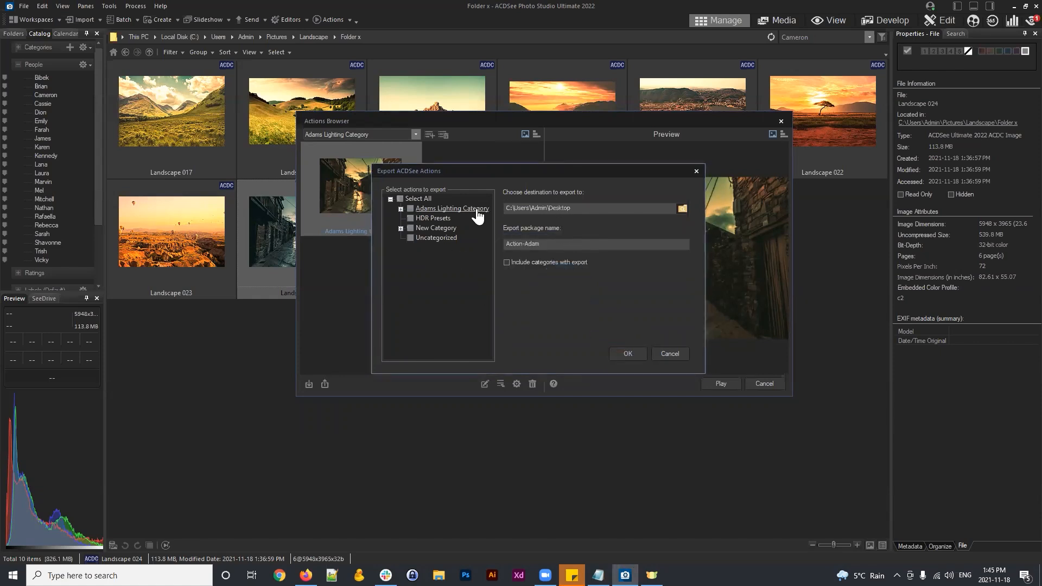
pyautogui.click(401, 209)
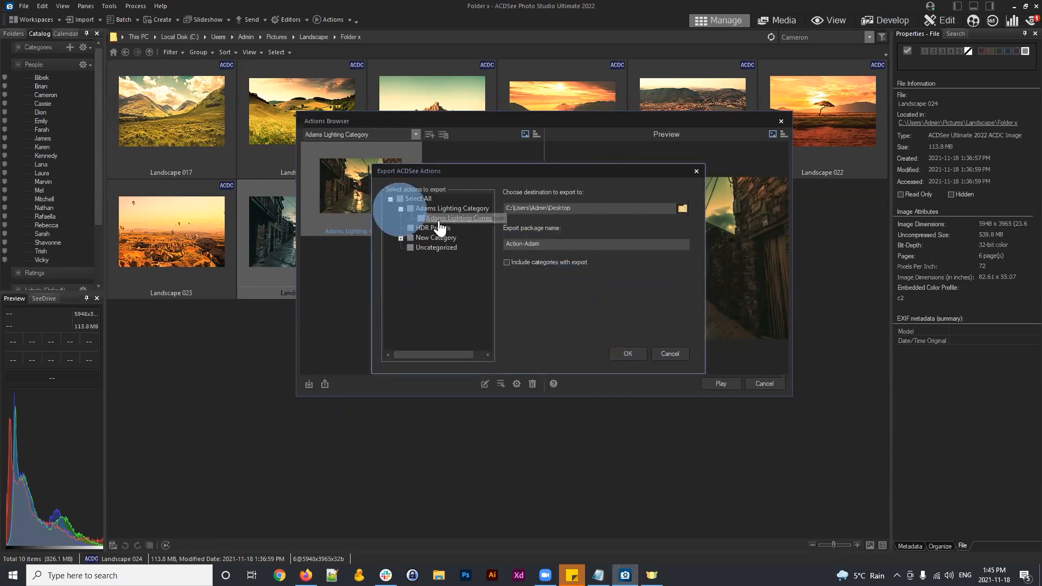
pyautogui.click(422, 218)
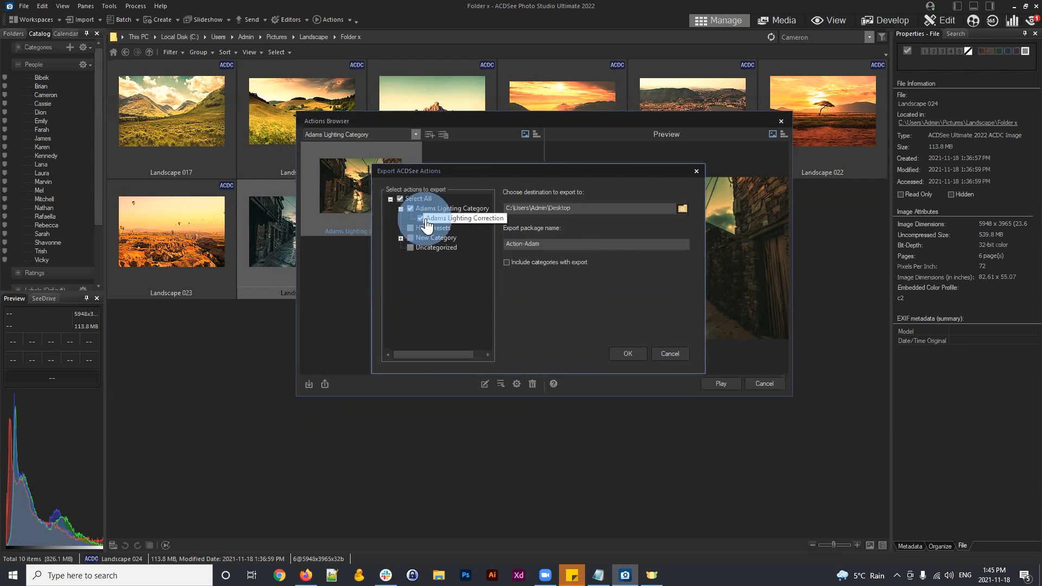
pyautogui.click(632, 354)
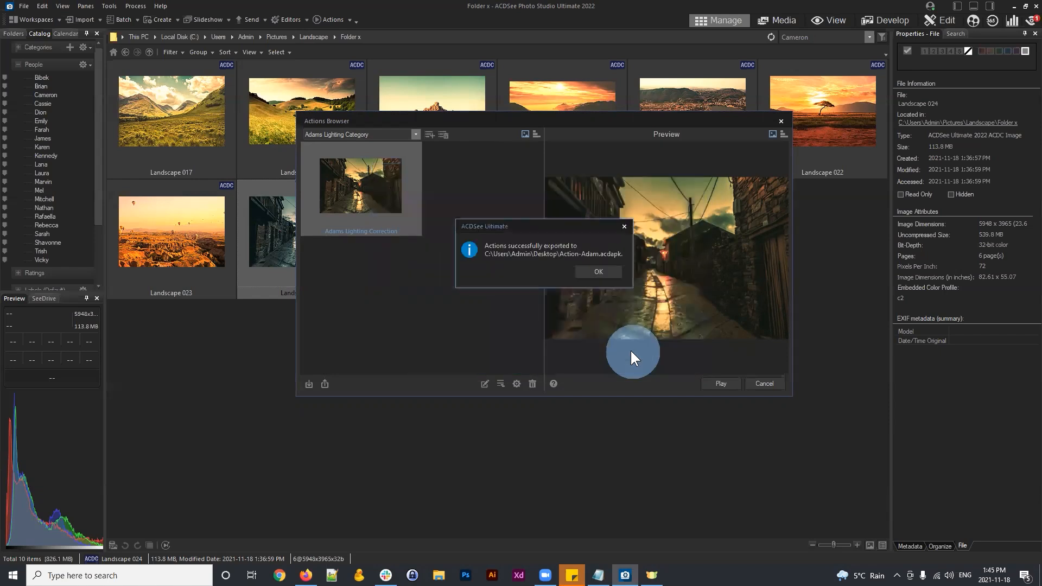
# Dismiss the export message and show the New Category actions in the Actions Browser
pyautogui.click(597, 271)
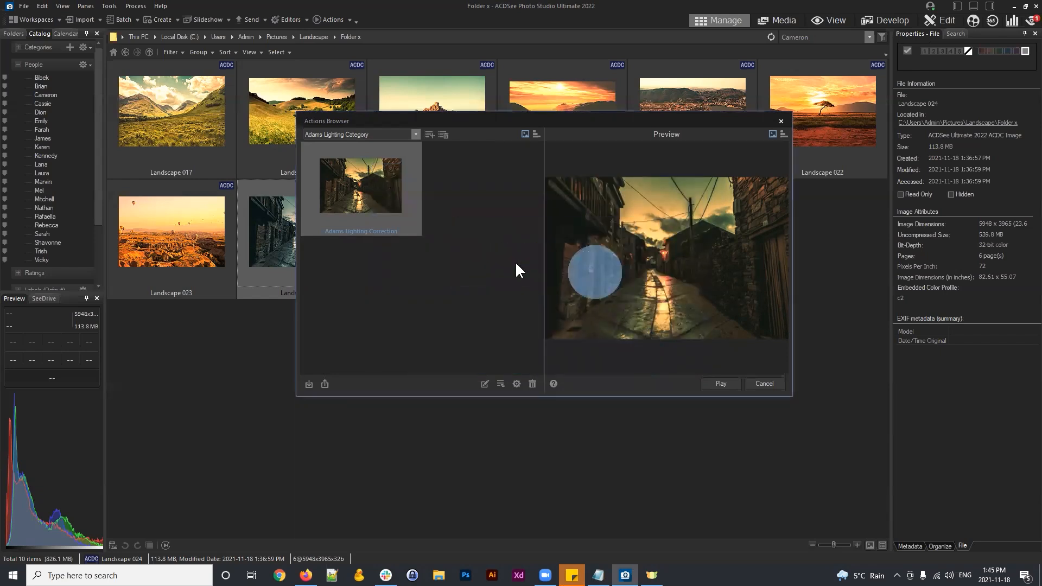
pyautogui.click(417, 135)
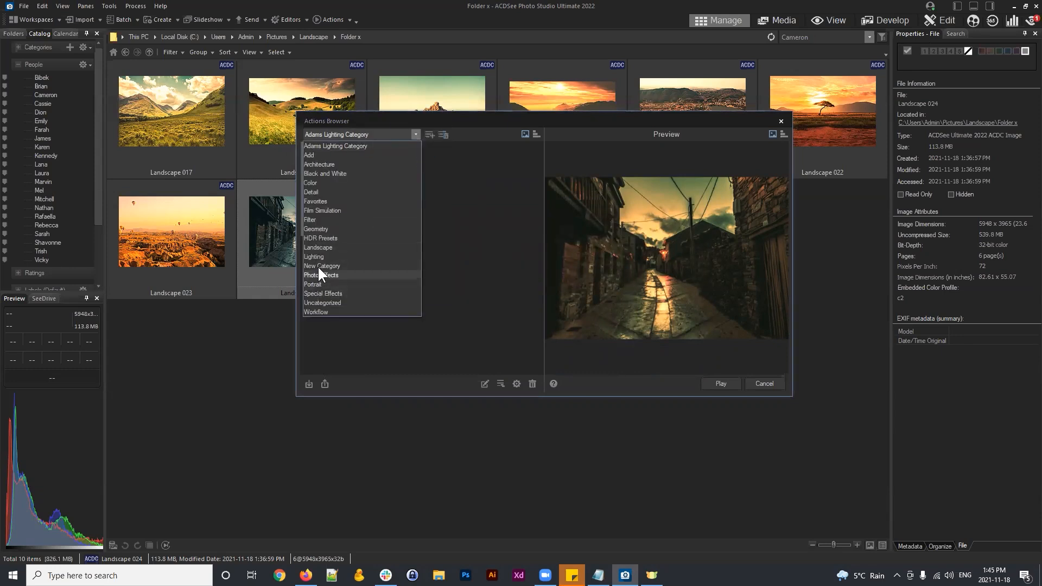
pyautogui.click(314, 265)
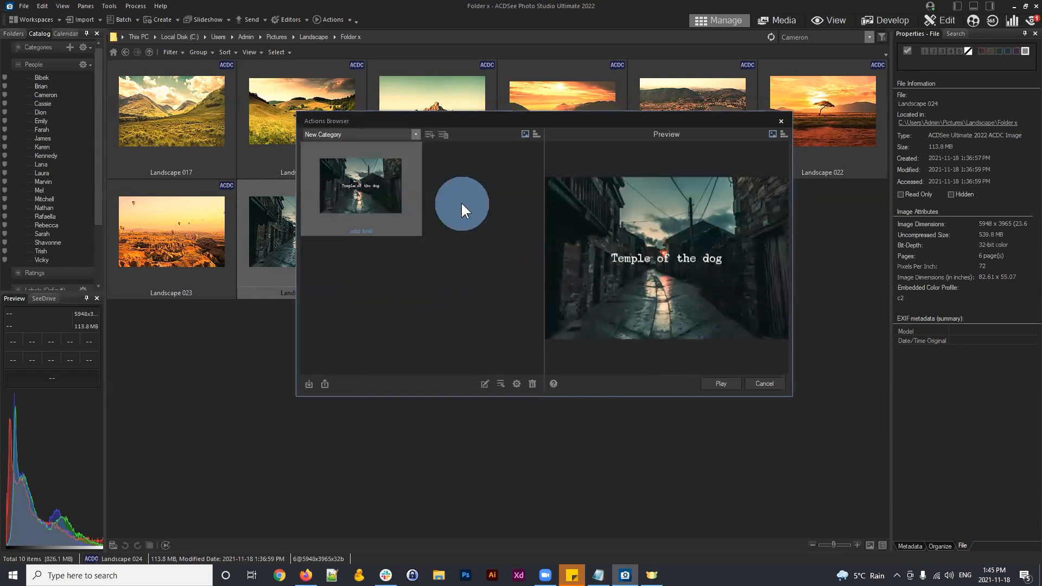
# Start an actions import set to import actions only, with New Category as the destination
pyautogui.click(309, 384)
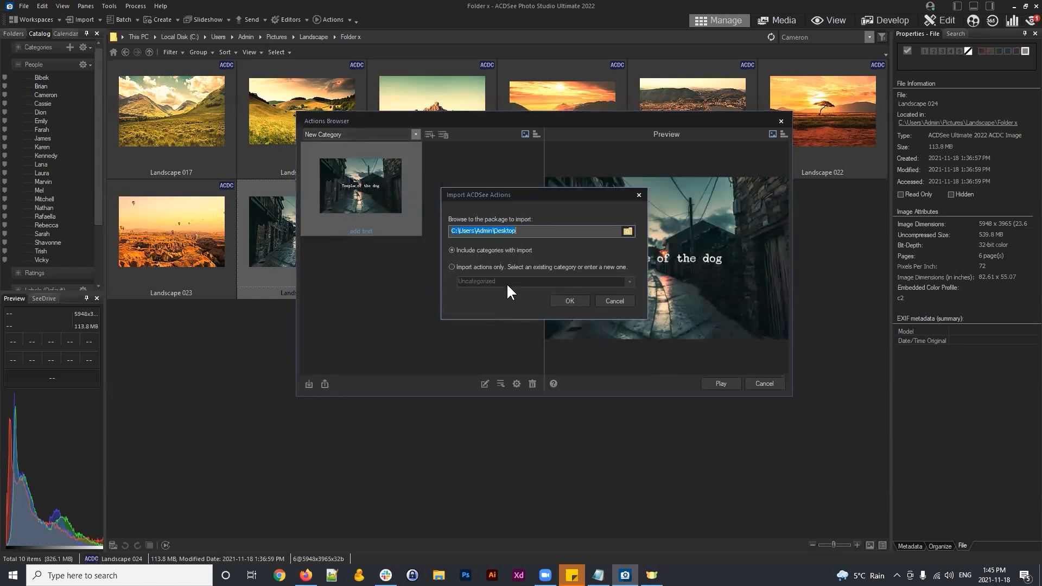
pyautogui.click(452, 266)
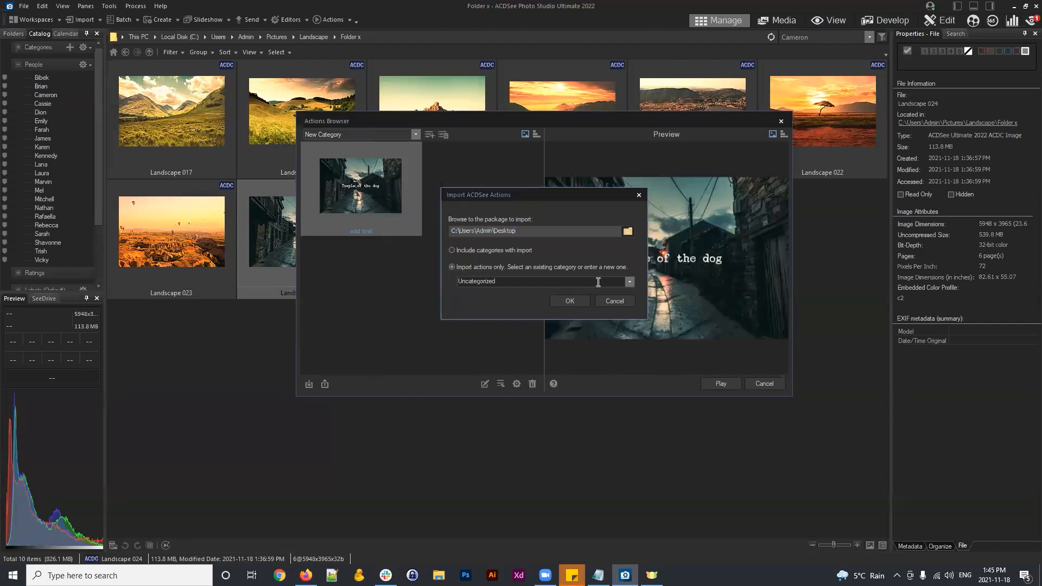
pyautogui.click(629, 281)
pyautogui.click(481, 413)
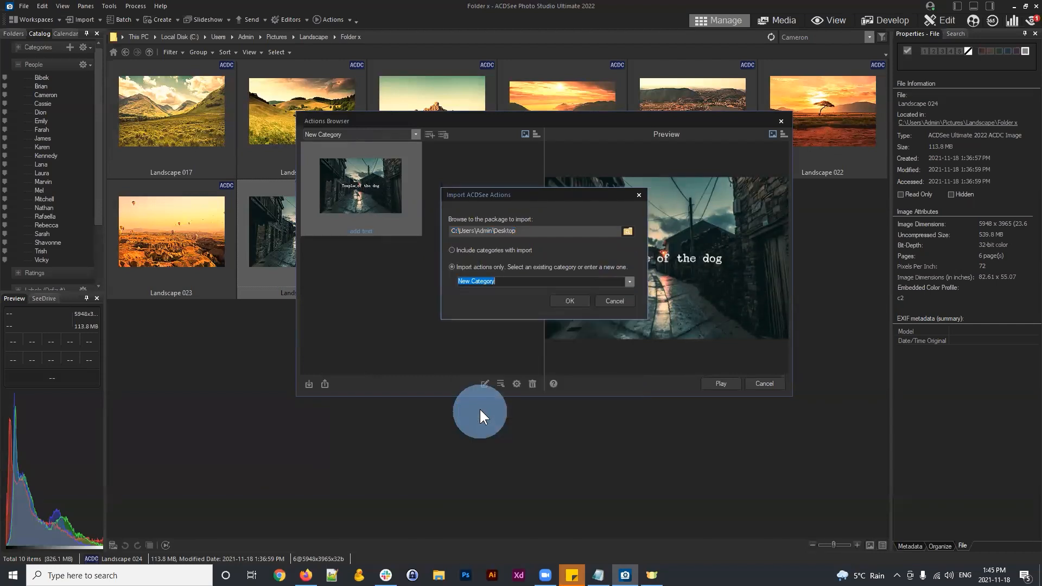
# Choose the Action-Adam package on the Desktop as the package to import
pyautogui.click(628, 231)
pyautogui.scroll(-6, 510, 271)
pyautogui.scroll(10, 520, 274)
pyautogui.click(432, 240)
pyautogui.doubleClick(437, 244)
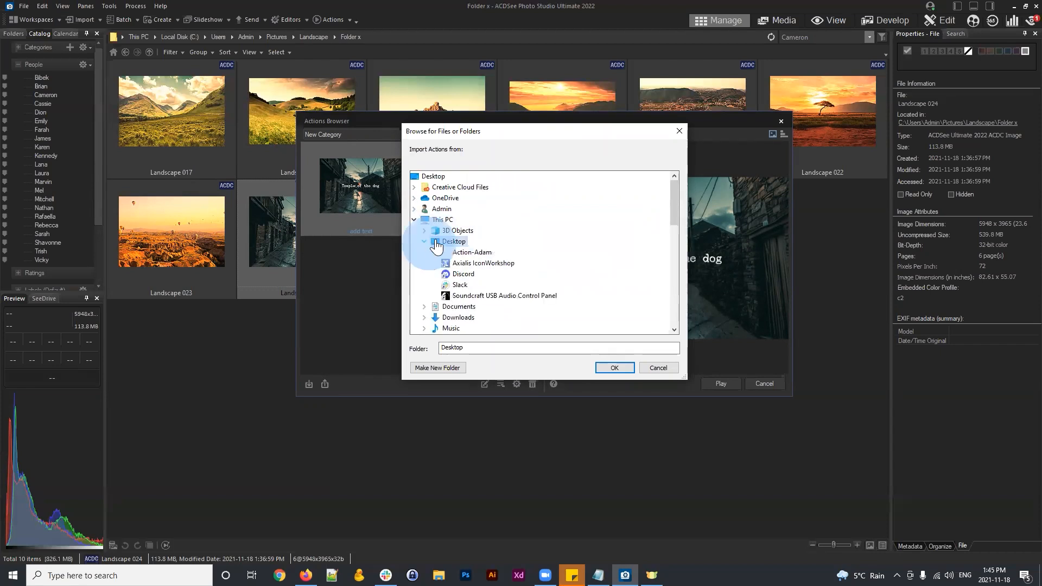
pyautogui.click(471, 251)
pyautogui.click(614, 368)
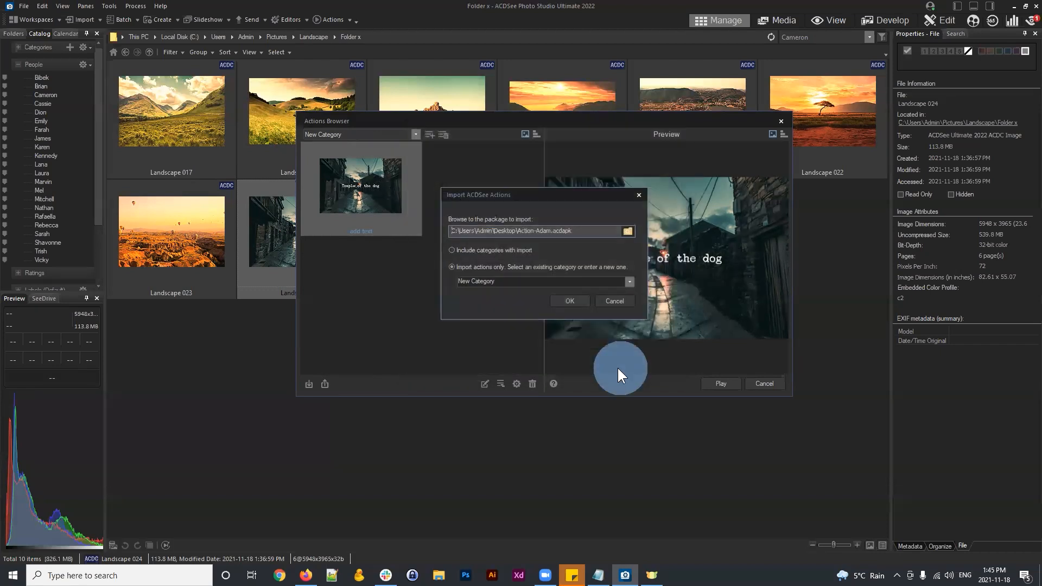
# Try to import the Action-Adam package into New Category and dismiss the result message
pyautogui.click(497, 309)
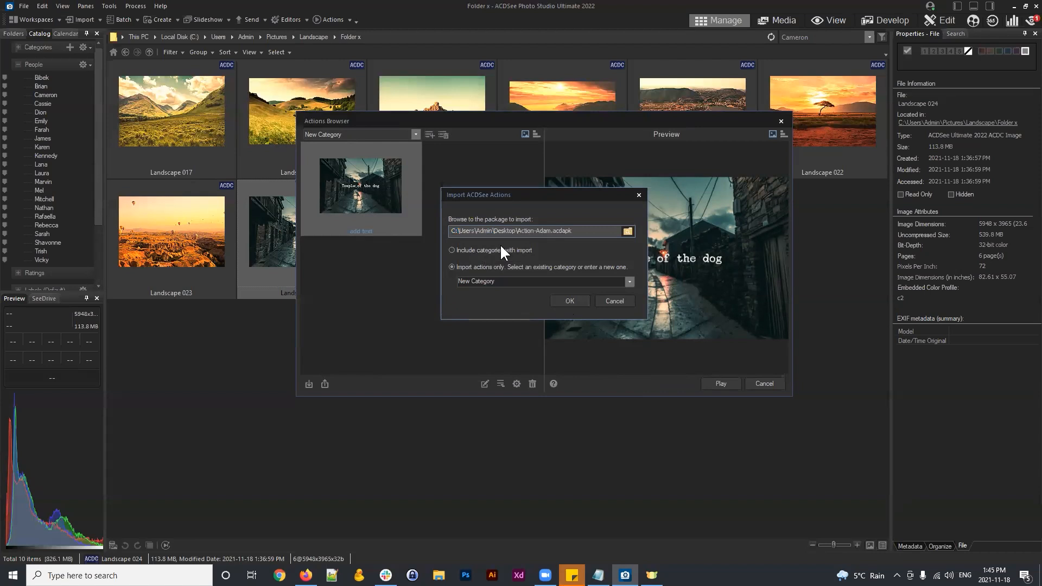
pyautogui.moveTo(584, 231); pyautogui.dragTo(427, 237)
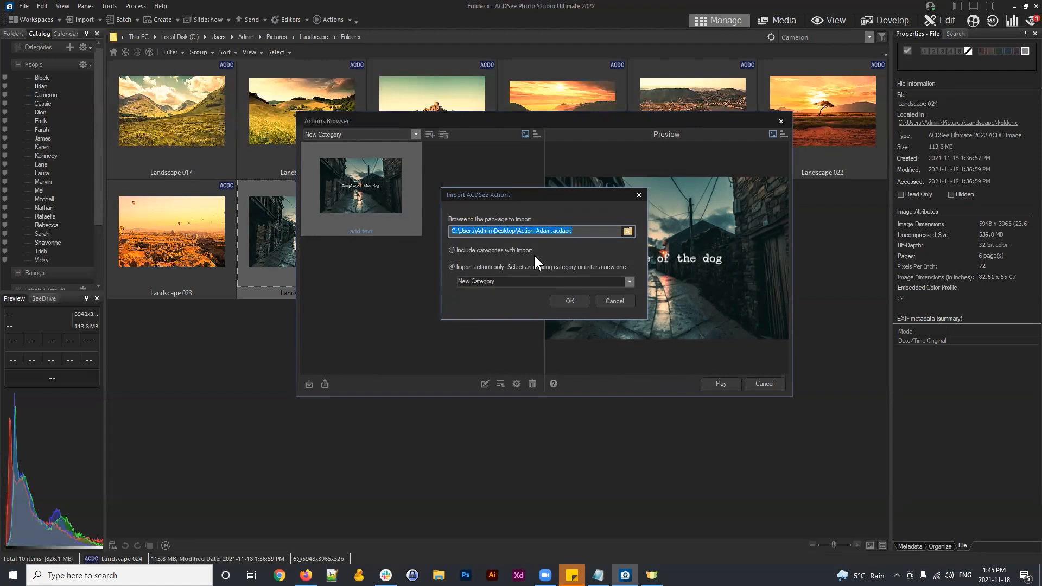
pyautogui.click(570, 302)
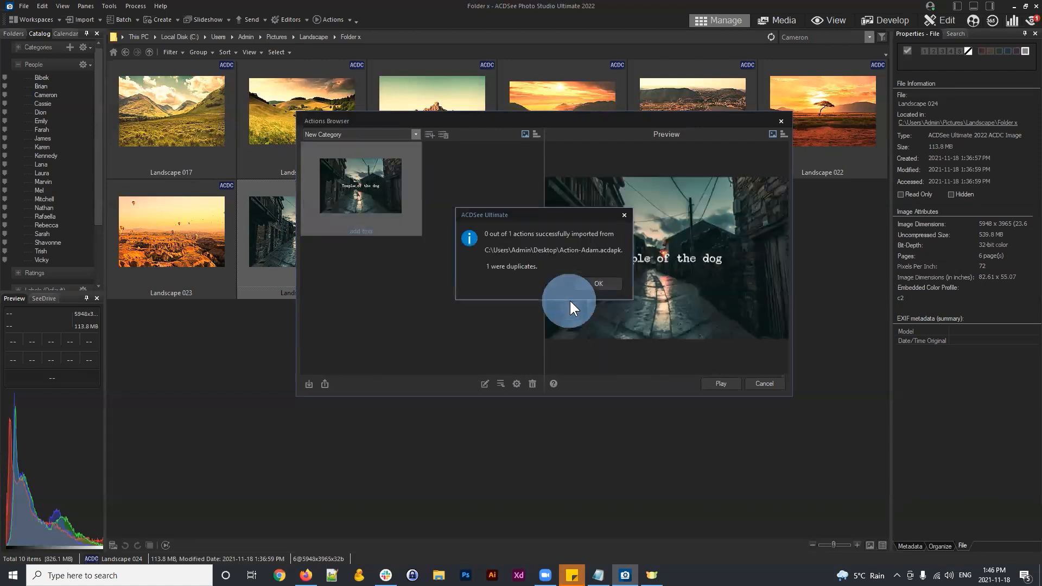
pyautogui.click(594, 282)
pyautogui.click(427, 291)
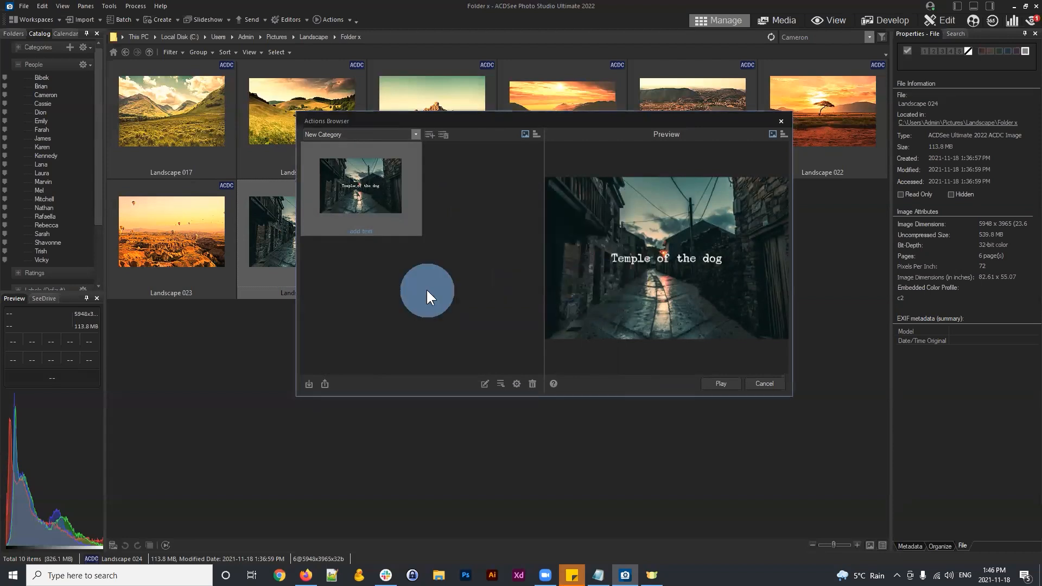
# Rename the lighting correction action in the Adams Lighting Category to Drama Effect
pyautogui.click(416, 137)
pyautogui.click(344, 144)
pyautogui.click(503, 223)
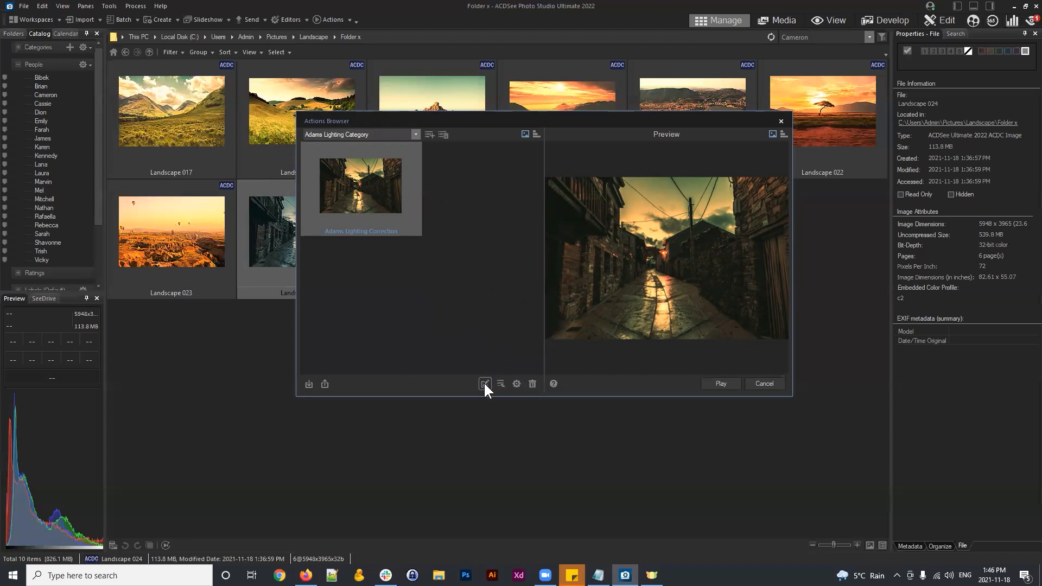
pyautogui.click(356, 188)
pyautogui.click(484, 384)
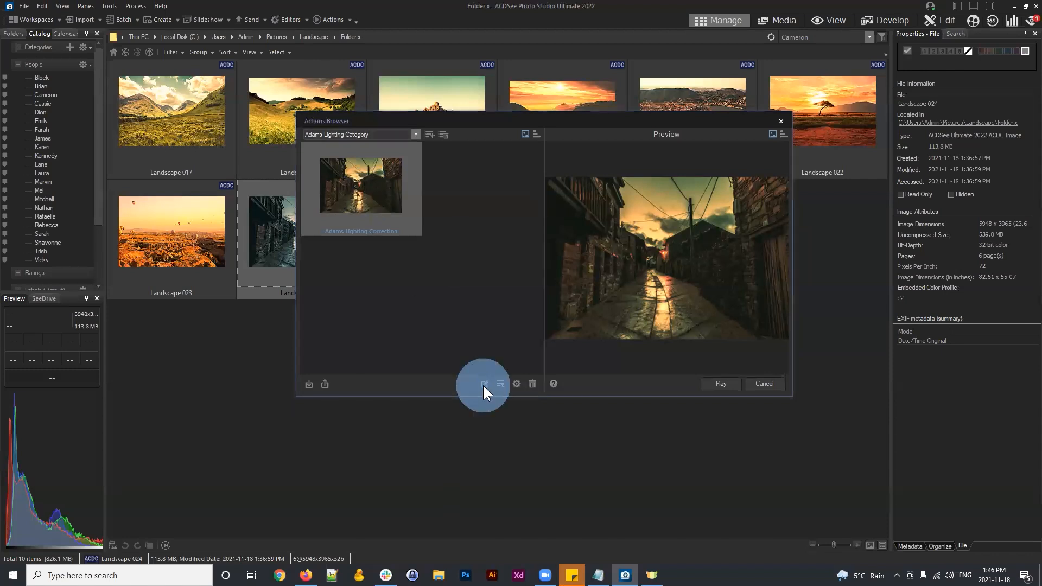
pyautogui.press('BackSpace')
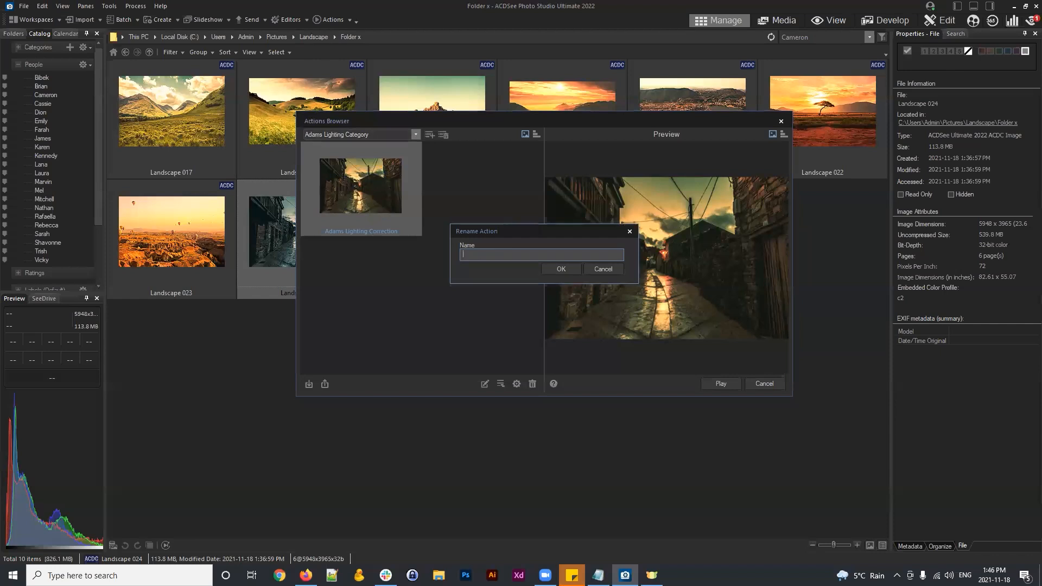
pyautogui.write('ma Effect')
pyautogui.click(559, 269)
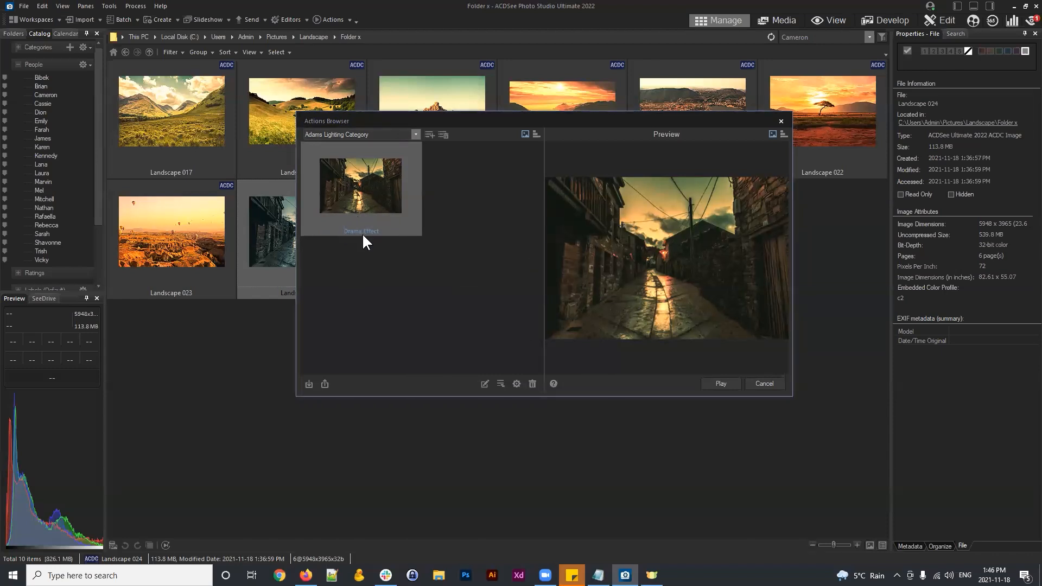
# Review the category move settings and output options for Drama Effect without changing them, and close the Actions Browser
pyautogui.click(500, 384)
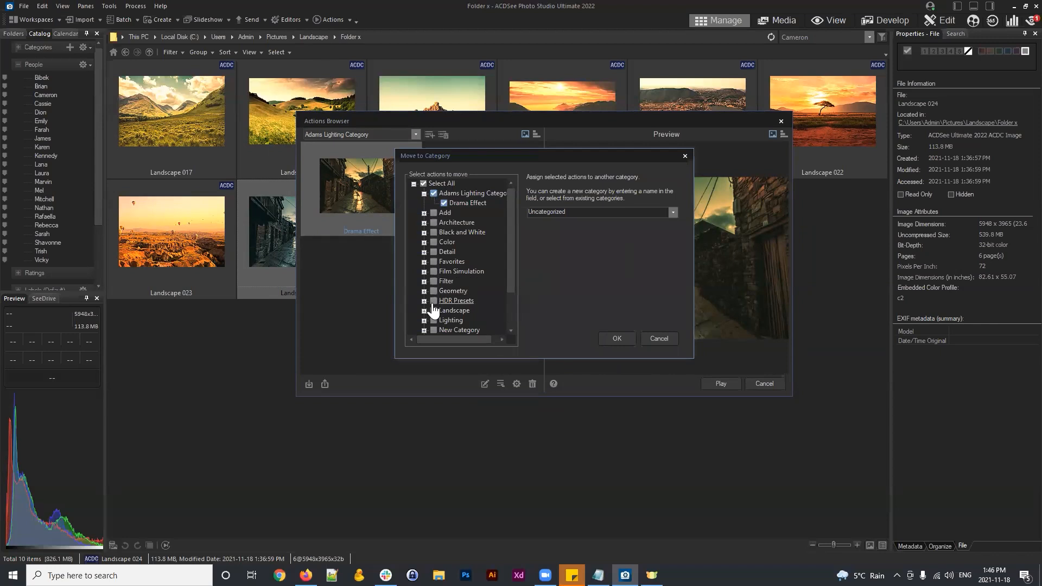
pyautogui.click(661, 339)
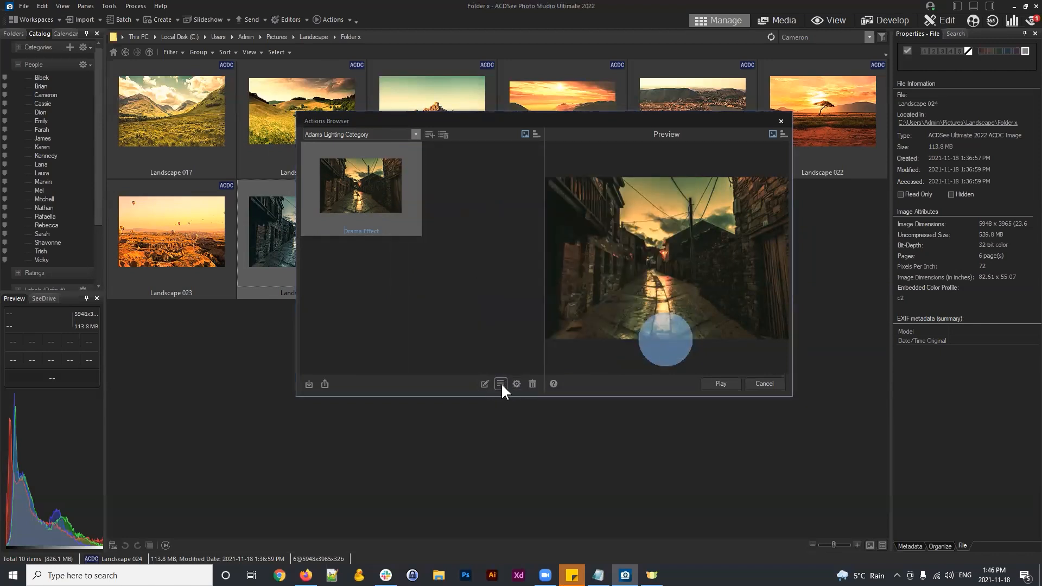
pyautogui.click(517, 384)
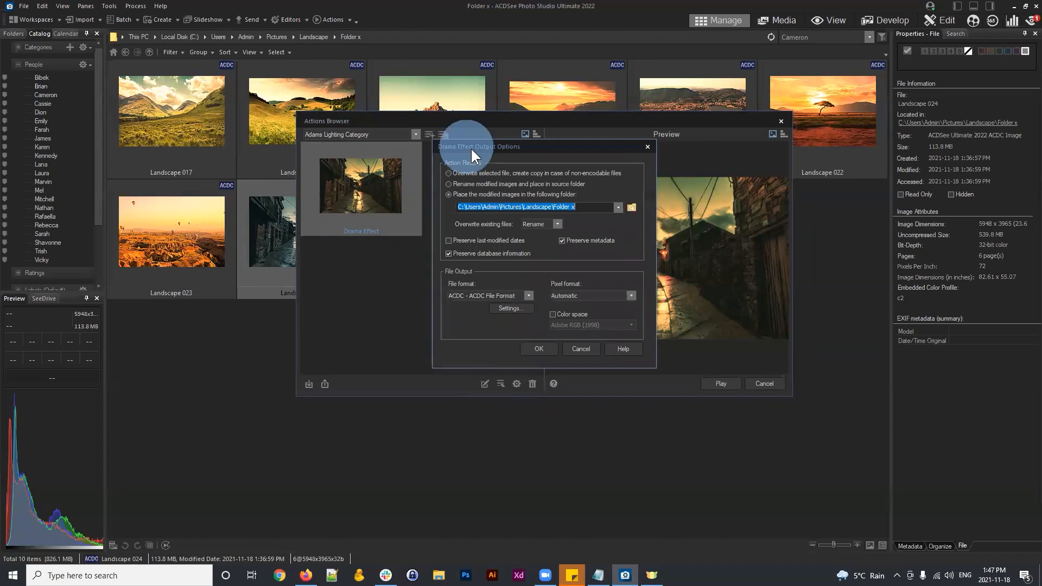
pyautogui.moveTo(470, 147); pyautogui.dragTo(482, 158)
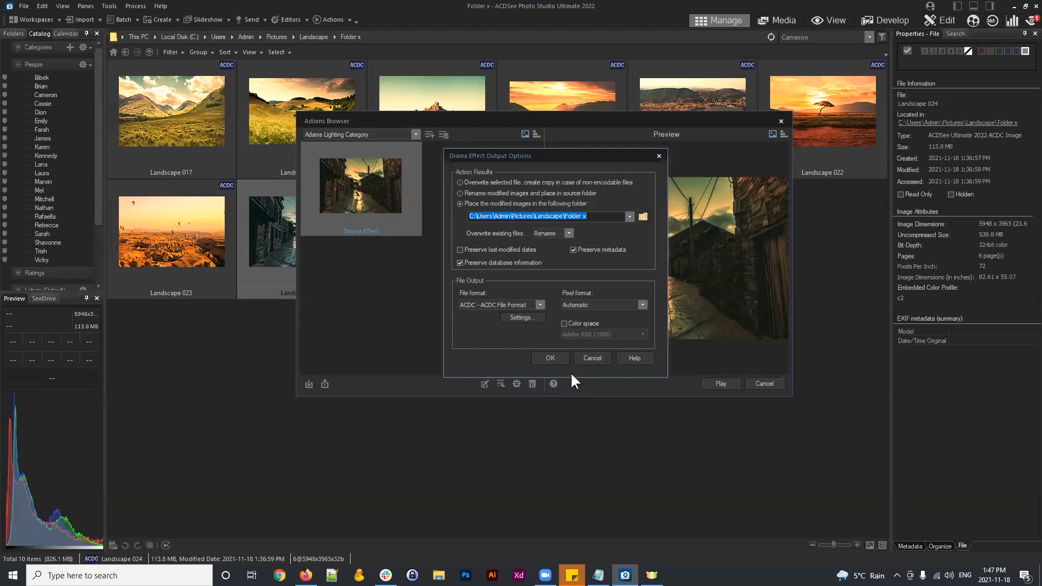
pyautogui.click(593, 358)
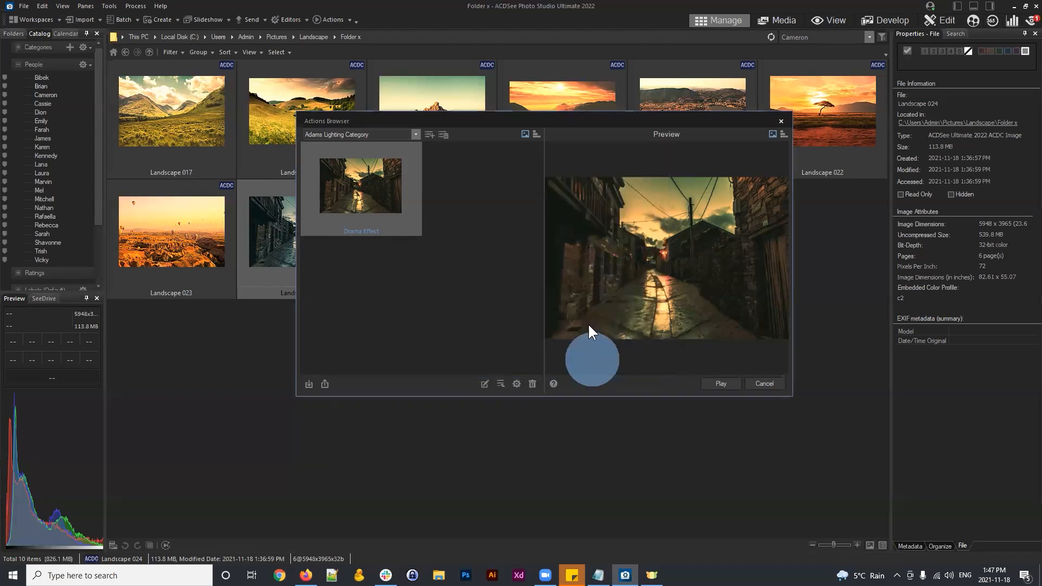
pyautogui.click(782, 120)
# Show the commands available for the Drama Effect action outside the Actions Browser, and deselect Landscape 024
pyautogui.click(334, 19)
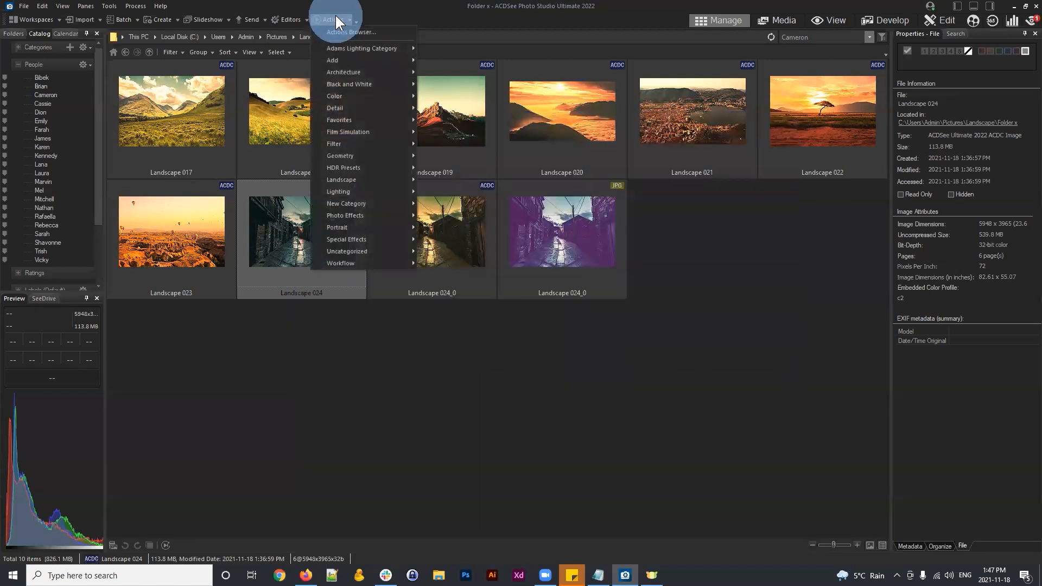
pyautogui.click(356, 47)
pyautogui.click(471, 48)
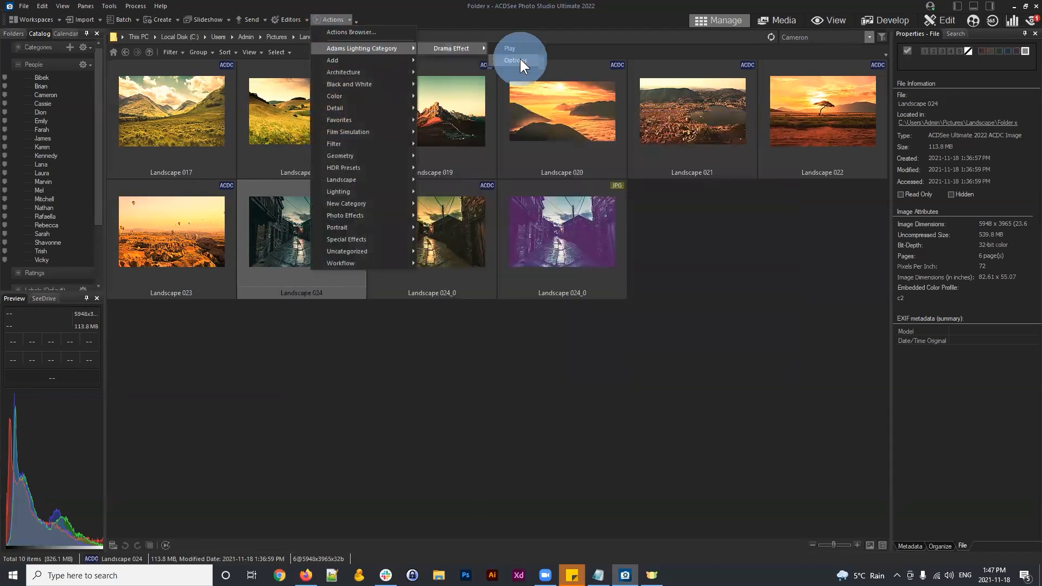
pyautogui.click(520, 59)
pyautogui.click(625, 176)
pyautogui.click(673, 304)
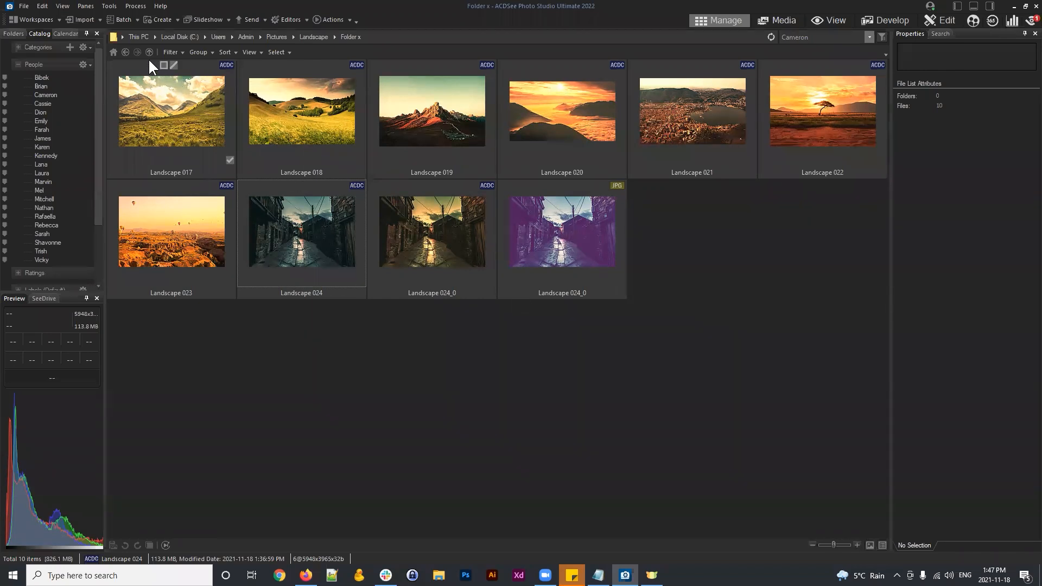
# Return to the Landscape folder and select Landscape 004 - Copy
pyautogui.click(125, 51)
pyautogui.click(614, 213)
pyautogui.click(565, 120)
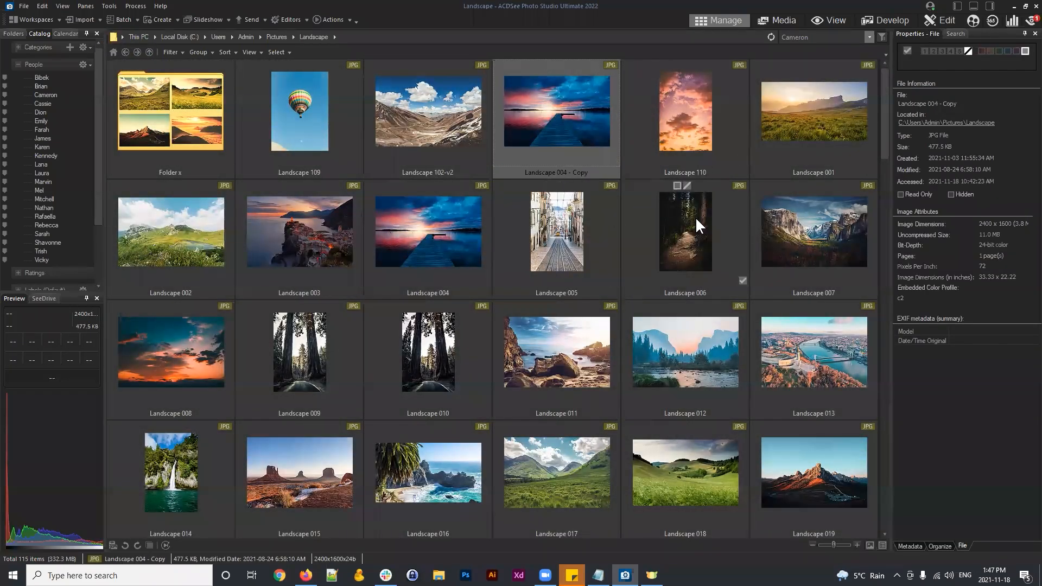
pyautogui.scroll(-3, 553, 239)
pyautogui.scroll(3, 555, 240)
pyautogui.moveTo(993, 574)
pyautogui.click(690, 114)
pyautogui.click(680, 247)
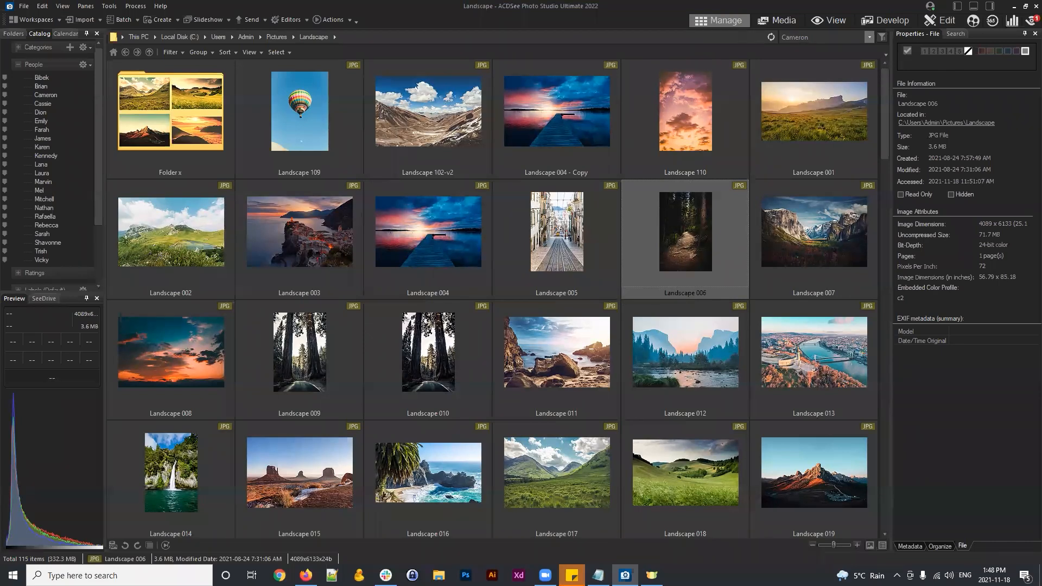
pyautogui.scroll(-5, 808, 277)
pyautogui.scroll(5, 803, 280)
pyautogui.scroll(-1, 701, 258)
pyautogui.scroll(1, 711, 228)
pyautogui.scroll(-3, 478, 372)
pyautogui.scroll(3, 477, 370)
# Open Landscape 008 in Edit mode
pyautogui.click(156, 339)
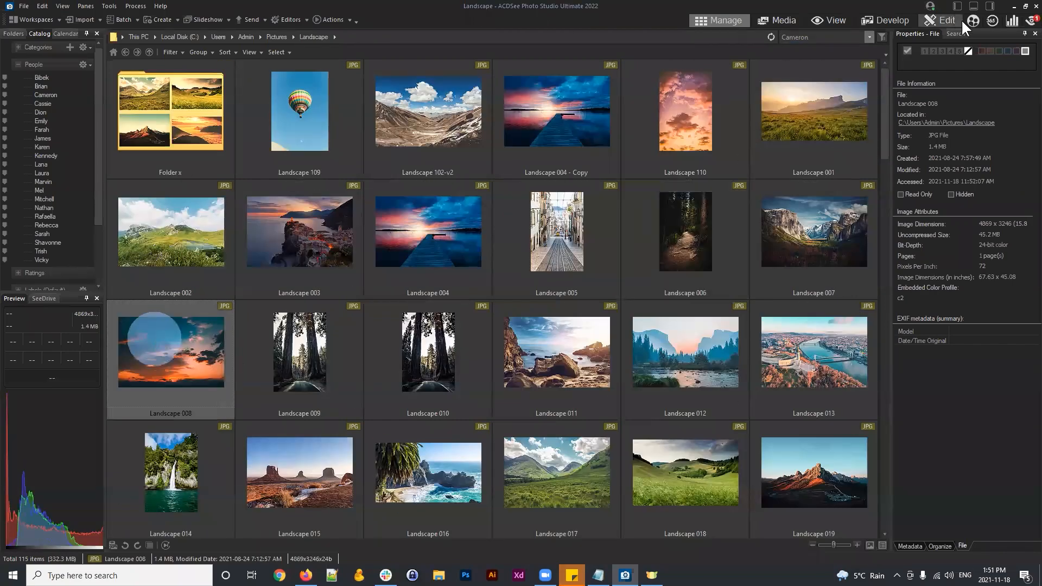
pyautogui.click(944, 20)
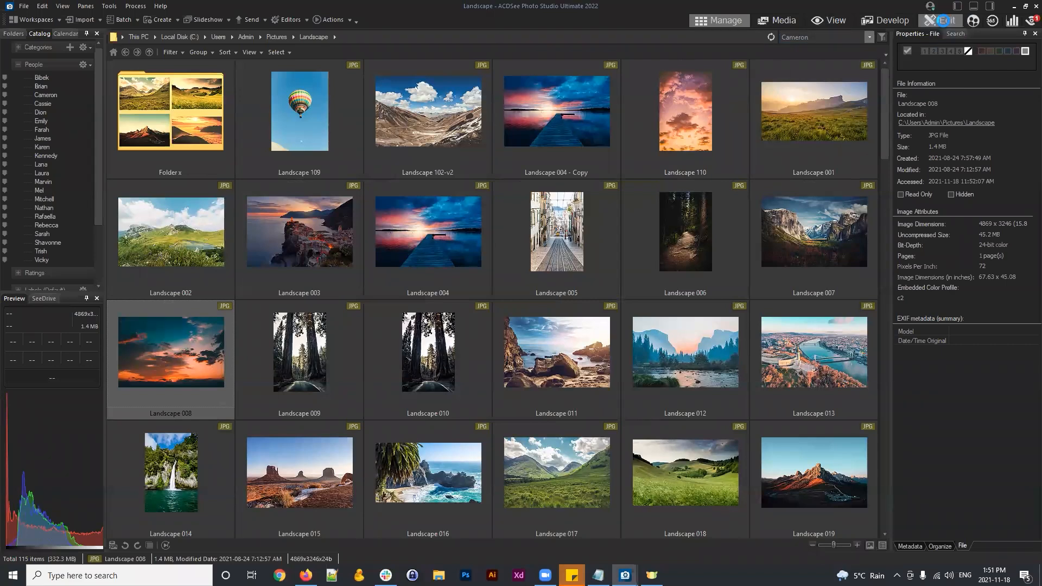
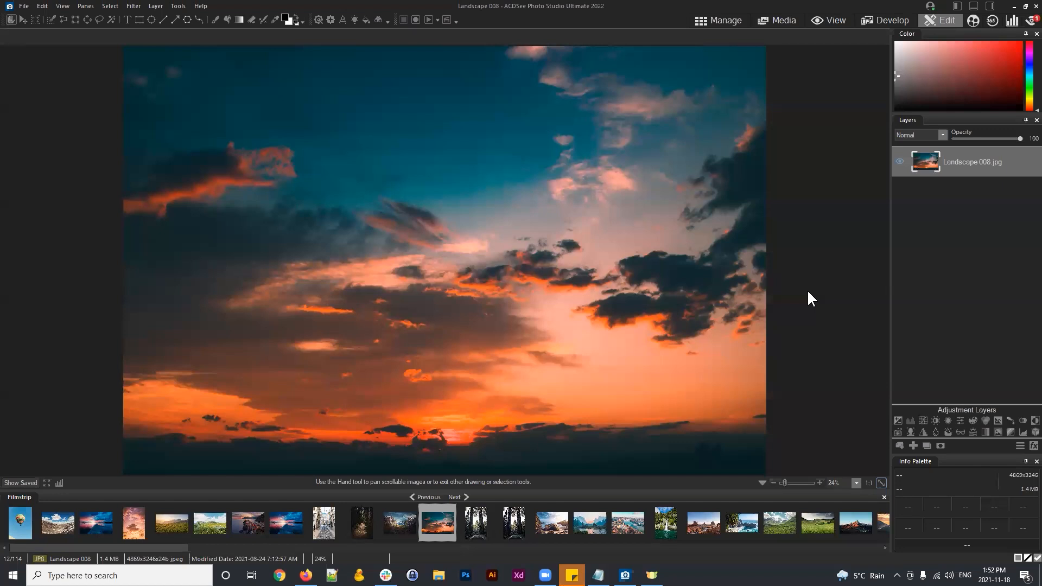
pyautogui.click(940, 265)
# Show the Filter Menu, examine its Repair to Detail filter groups, and hide it again
pyautogui.click(176, 6)
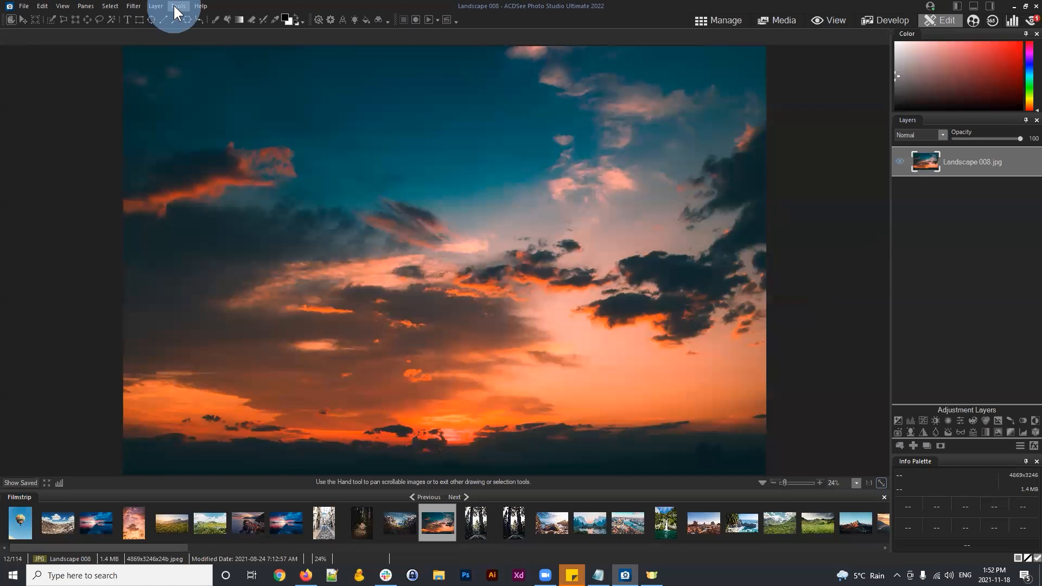
pyautogui.click(177, 6)
pyautogui.click(958, 6)
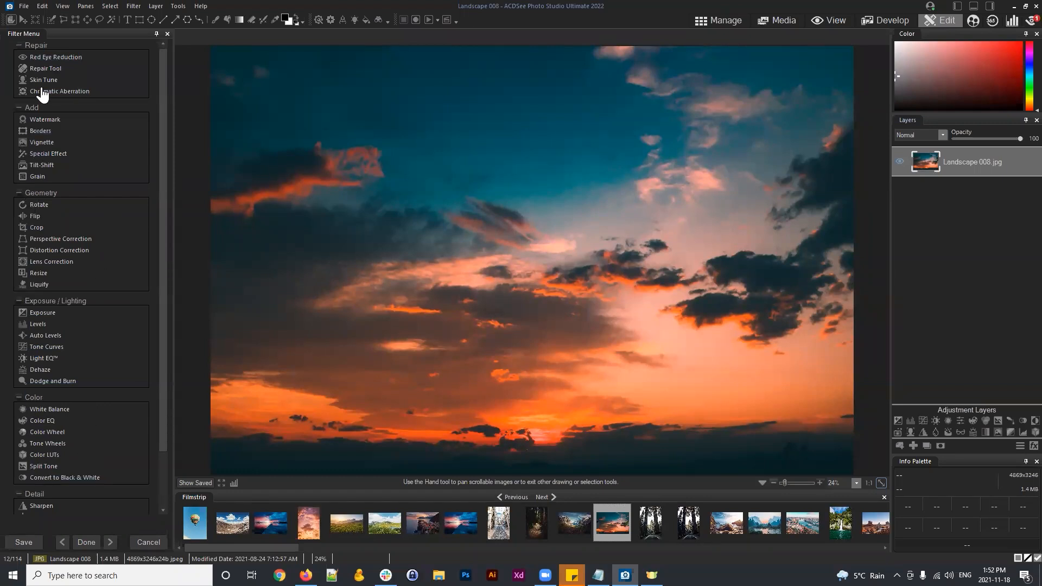
pyautogui.scroll(-2, 63, 459)
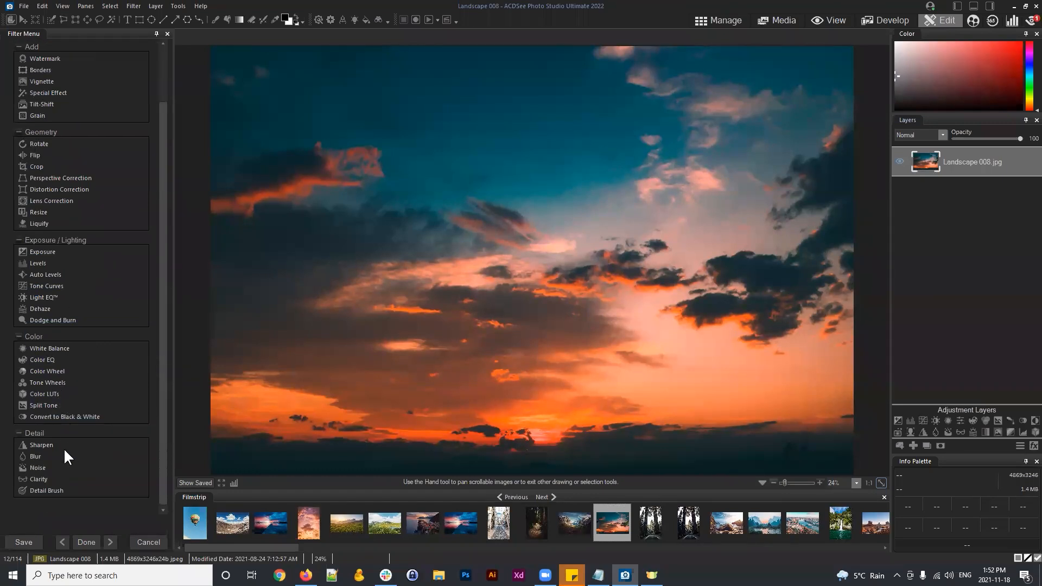
pyautogui.scroll(2, 64, 448)
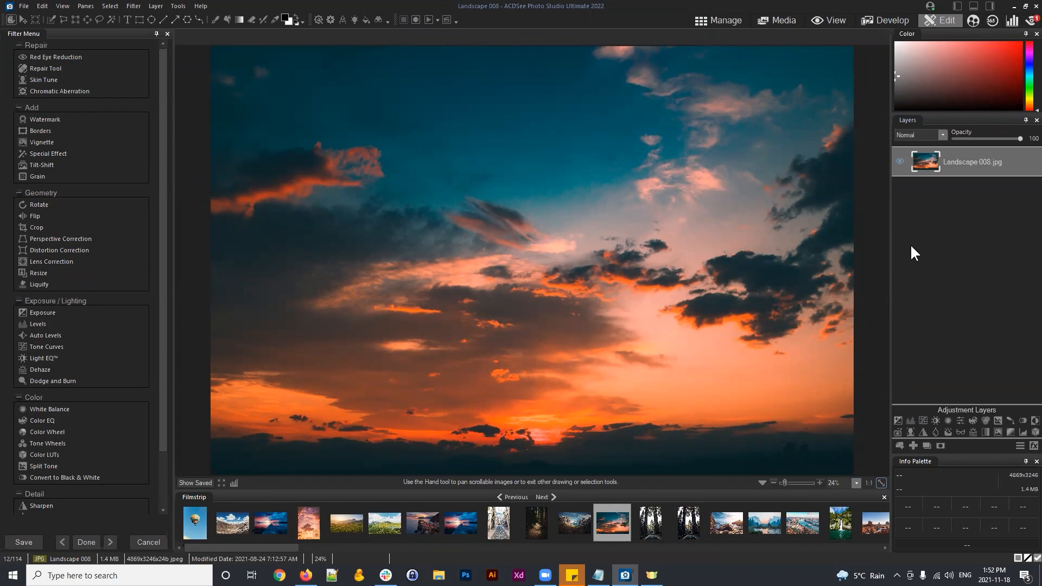
pyautogui.click(954, 6)
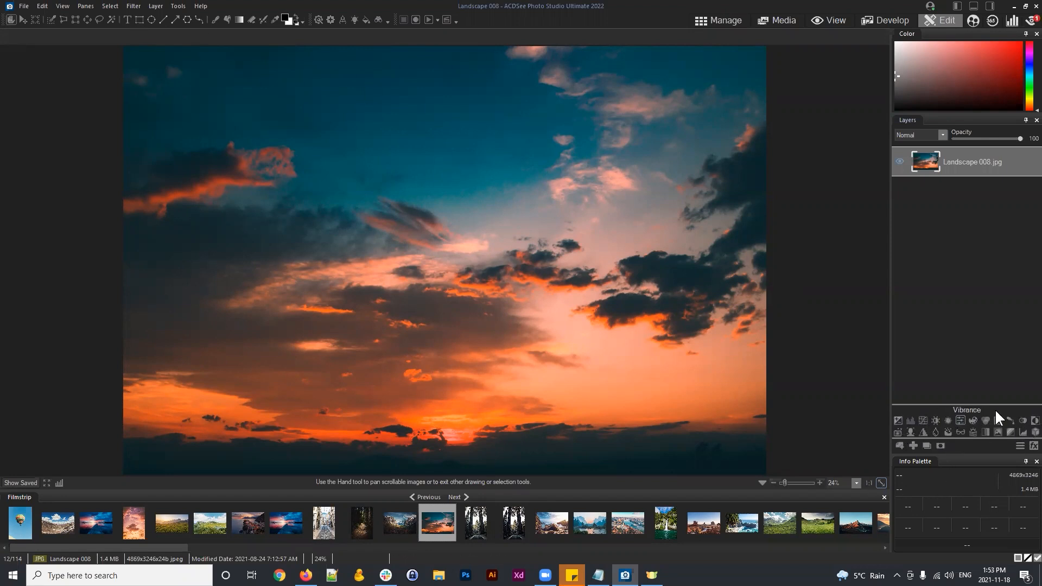
# Add a text layer reading "Text" with the Text tool, move it near the photo's centre and enlarge it to about size 235
pyautogui.click(127, 19)
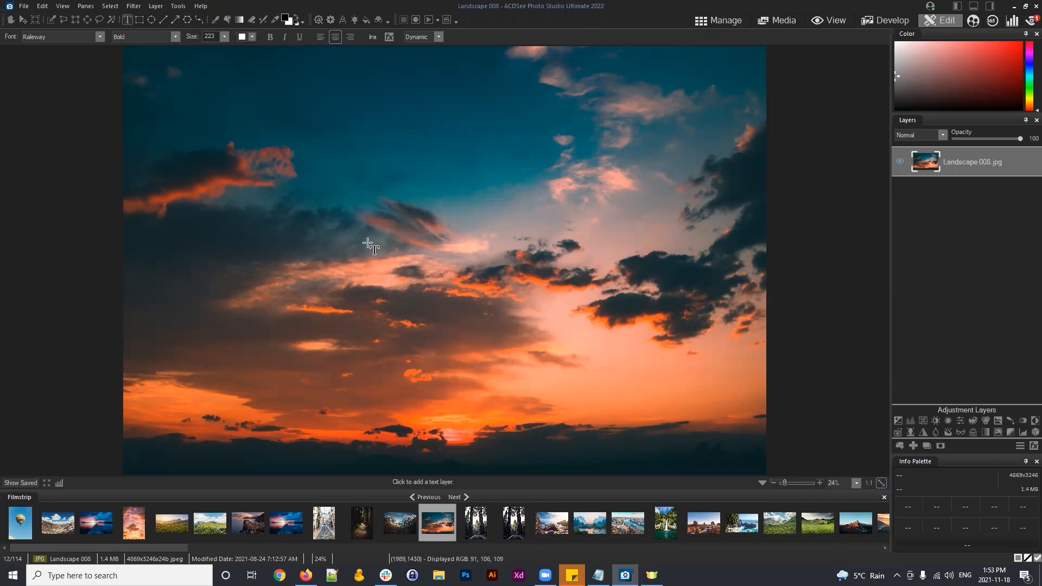
pyautogui.click(343, 231)
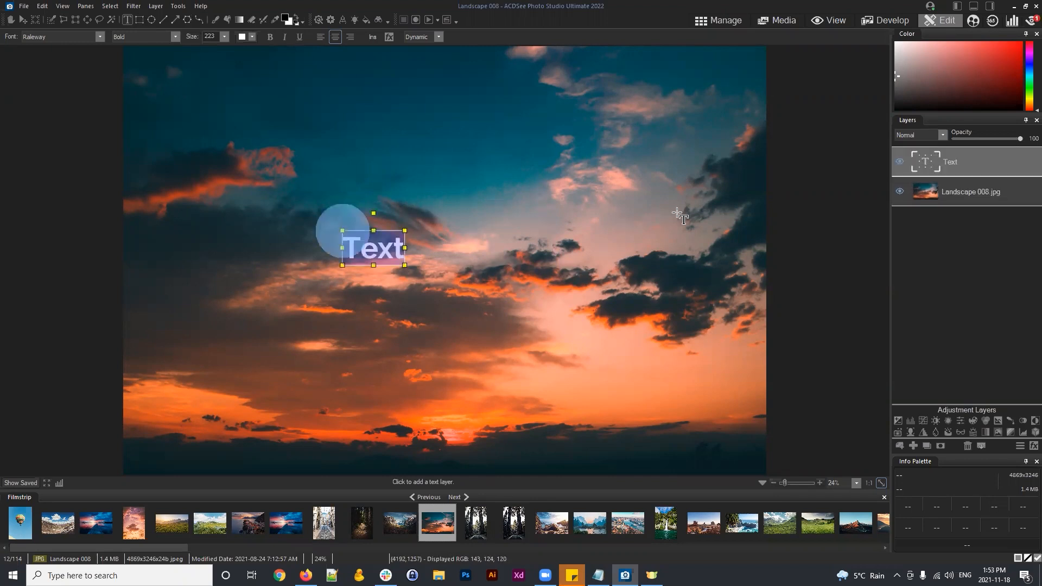
pyautogui.moveTo(412, 224); pyautogui.dragTo(472, 201)
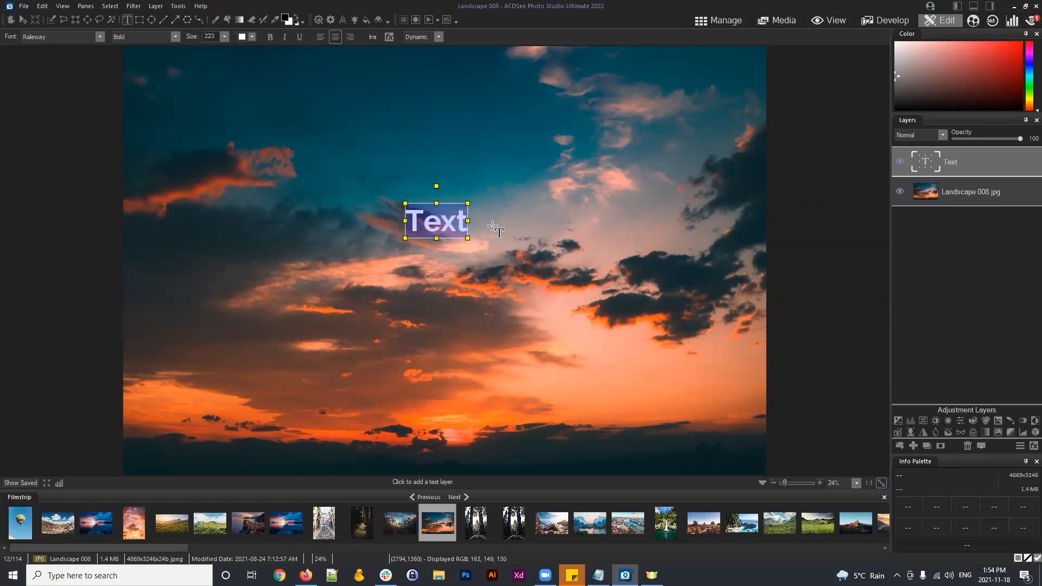
pyautogui.moveTo(471, 203)
pyautogui.mouseDown()
pyautogui.moveTo(600, 111)
pyautogui.moveTo(471, 201)
pyautogui.mouseUp()
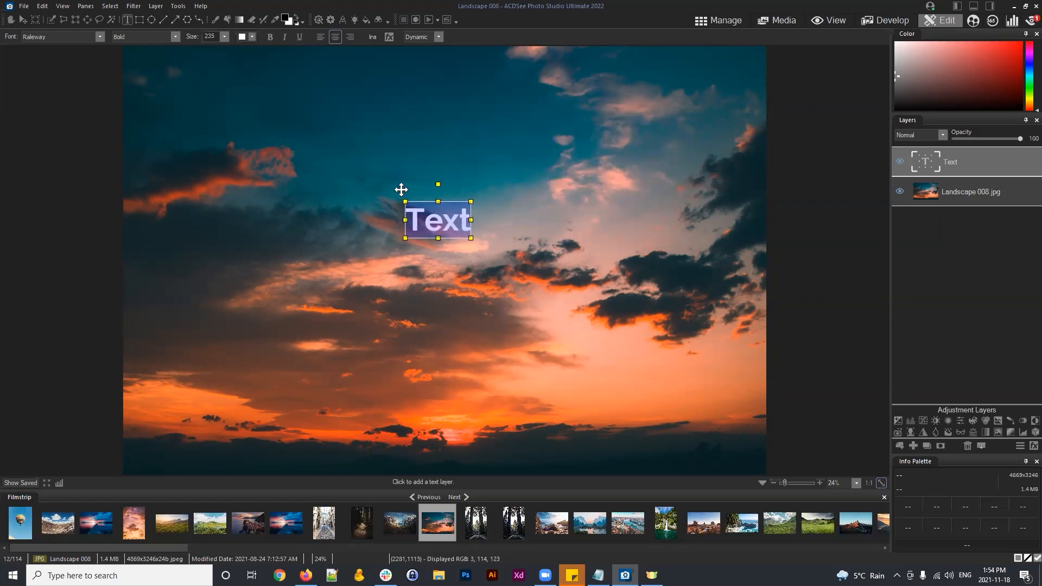
# Reactivate the text box, move it to the photo's upper-right corner and bring it back to the centre
pyautogui.click(398, 245)
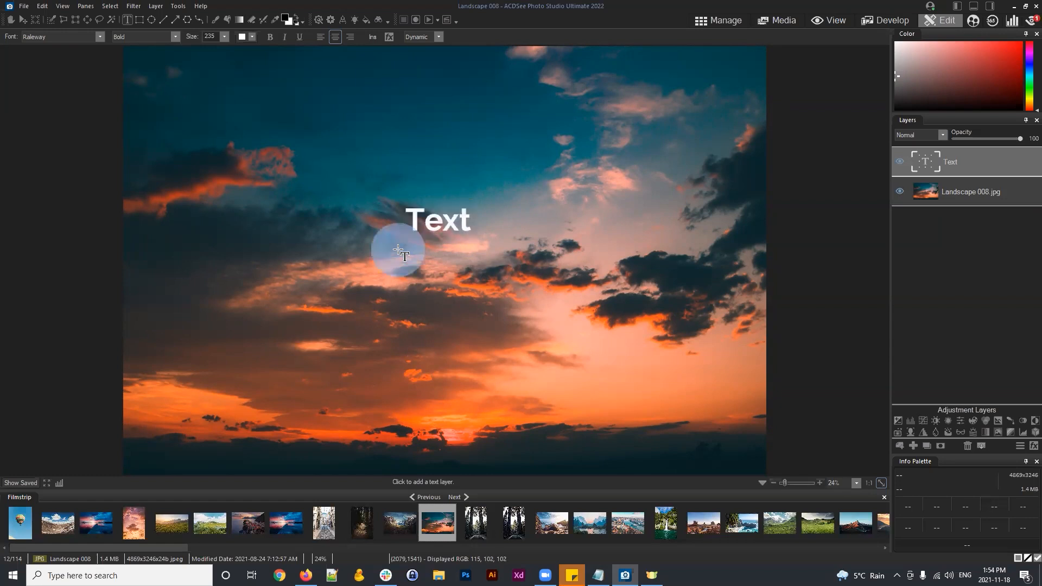
pyautogui.click(468, 203)
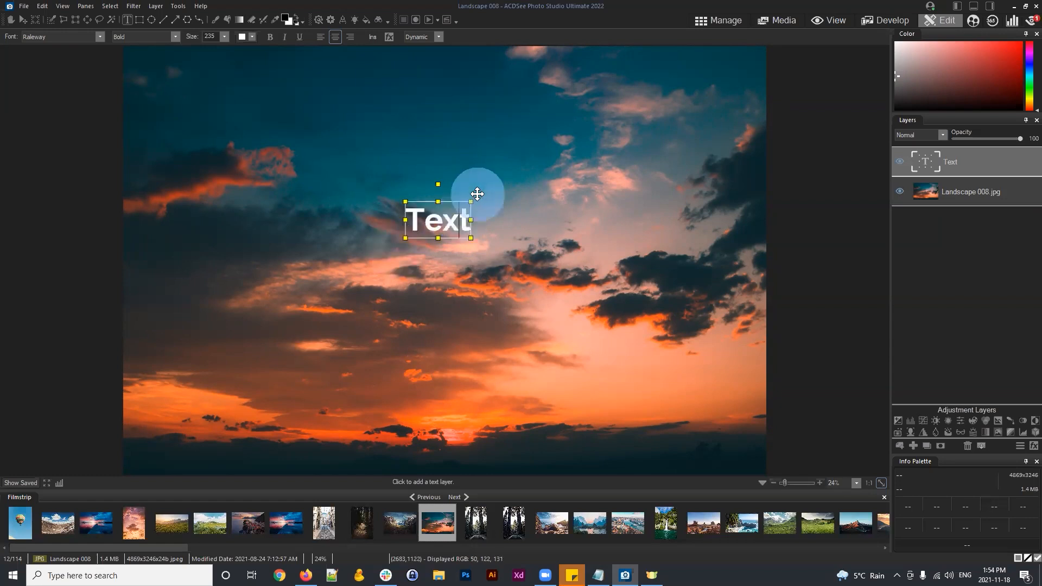
pyautogui.moveTo(480, 195); pyautogui.dragTo(756, 56)
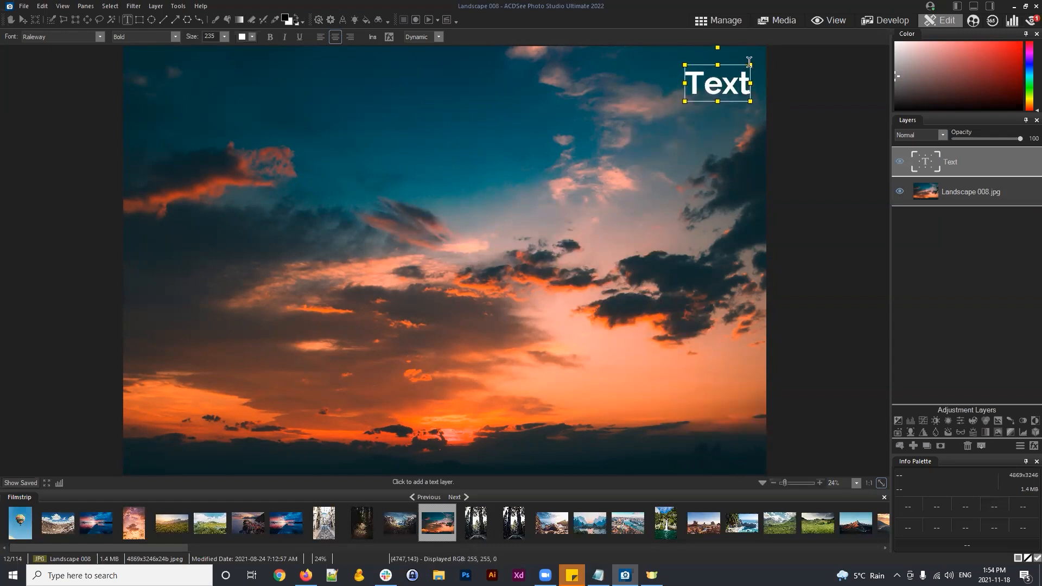
pyautogui.moveTo(759, 59); pyautogui.dragTo(511, 173)
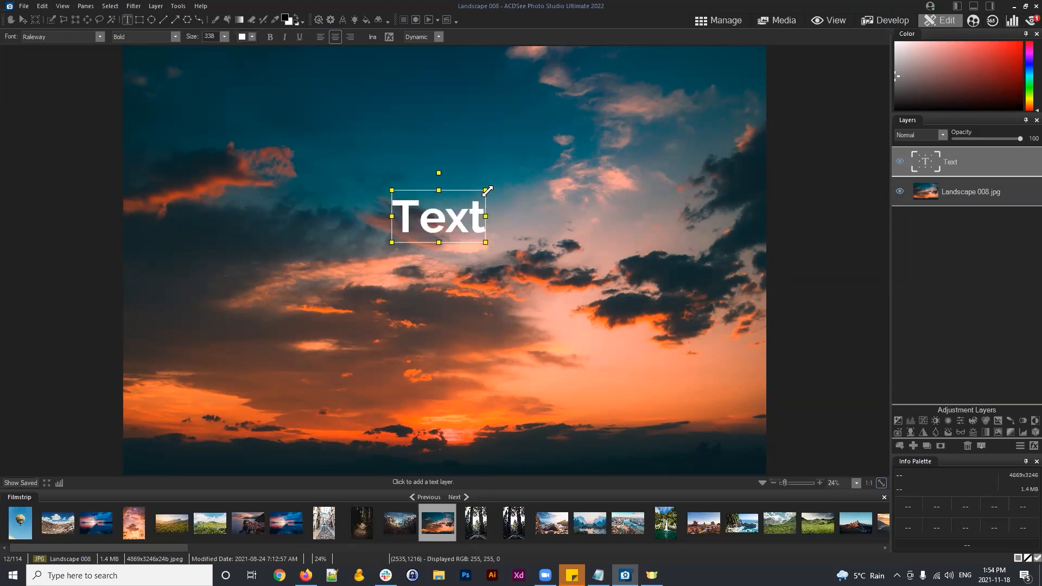
# Resize the text freehand, shrinking it to about size 59 and enlarging it to about size 763
pyautogui.moveTo(518, 171)
pyautogui.mouseDown()
pyautogui.moveTo(565, 147)
pyautogui.moveTo(492, 183)
pyautogui.moveTo(549, 142)
pyautogui.moveTo(505, 174)
pyautogui.mouseUp()
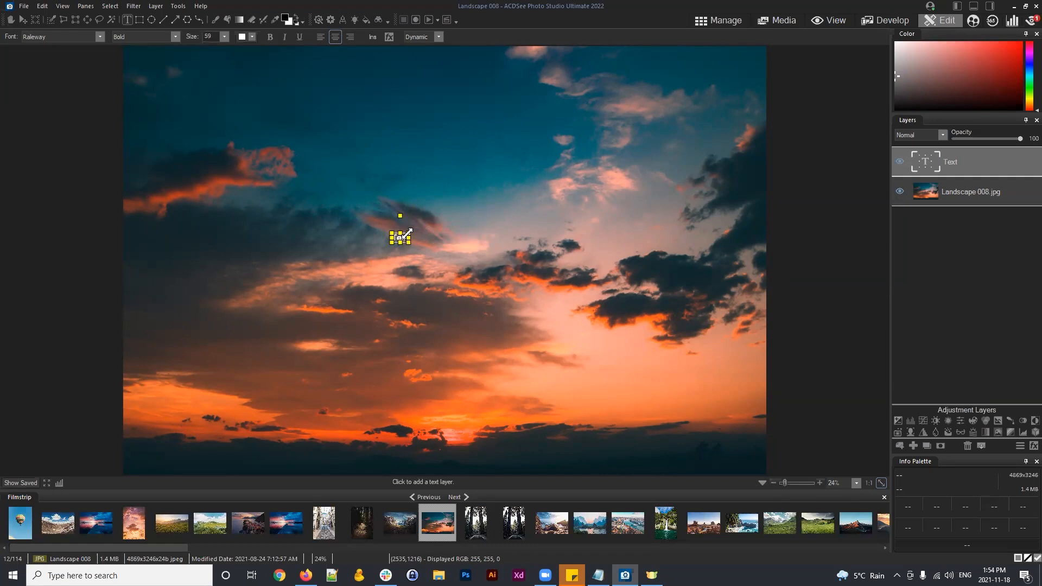
pyautogui.moveTo(413, 229); pyautogui.dragTo(411, 231)
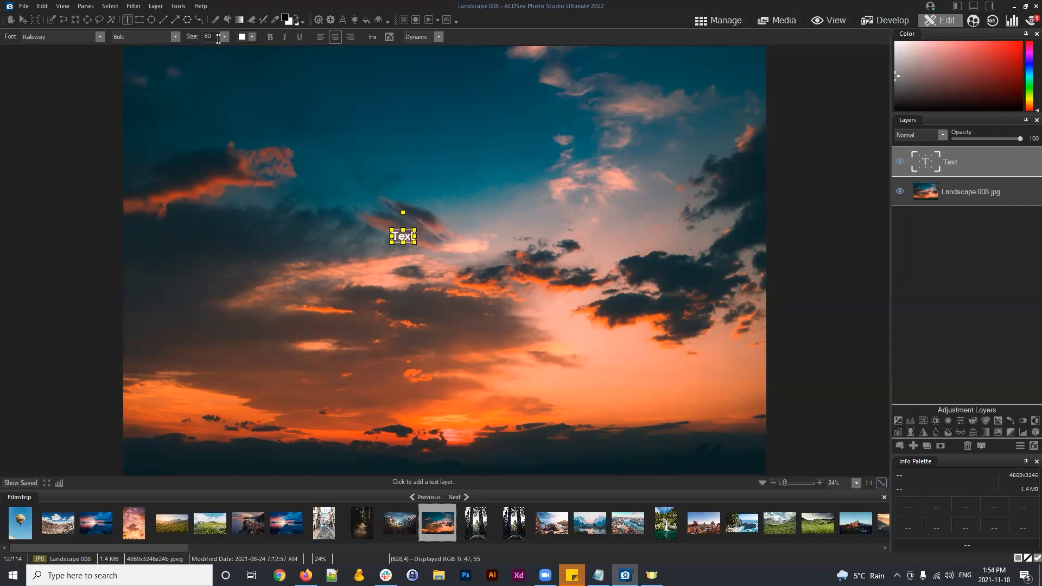
pyautogui.moveTo(416, 229); pyautogui.dragTo(544, 166)
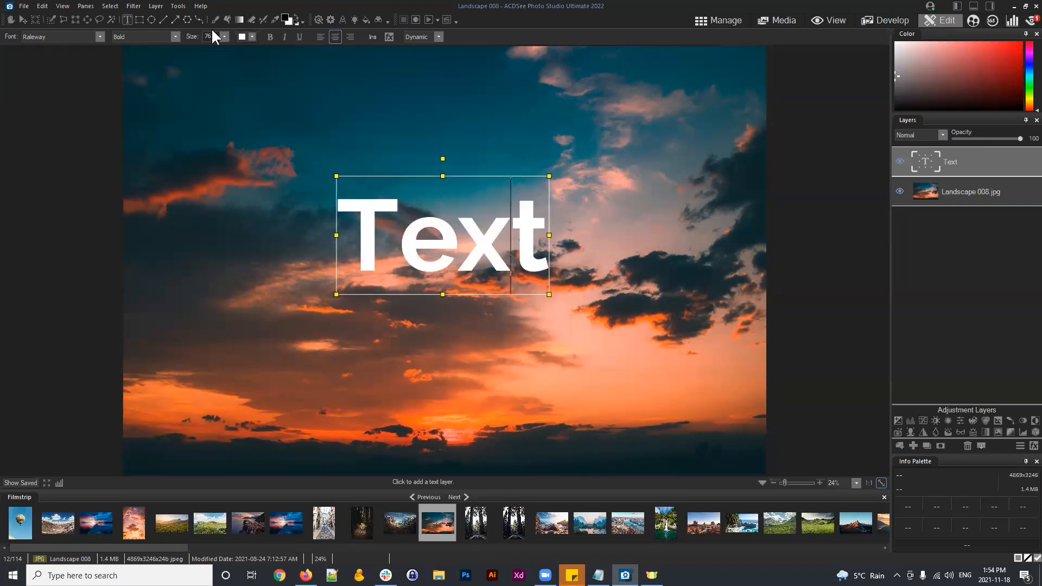
pyautogui.click(519, 239)
# Try the Roboto font without selecting any letters, and apply Sitka Banner to the whole selected word
pyautogui.click(100, 37)
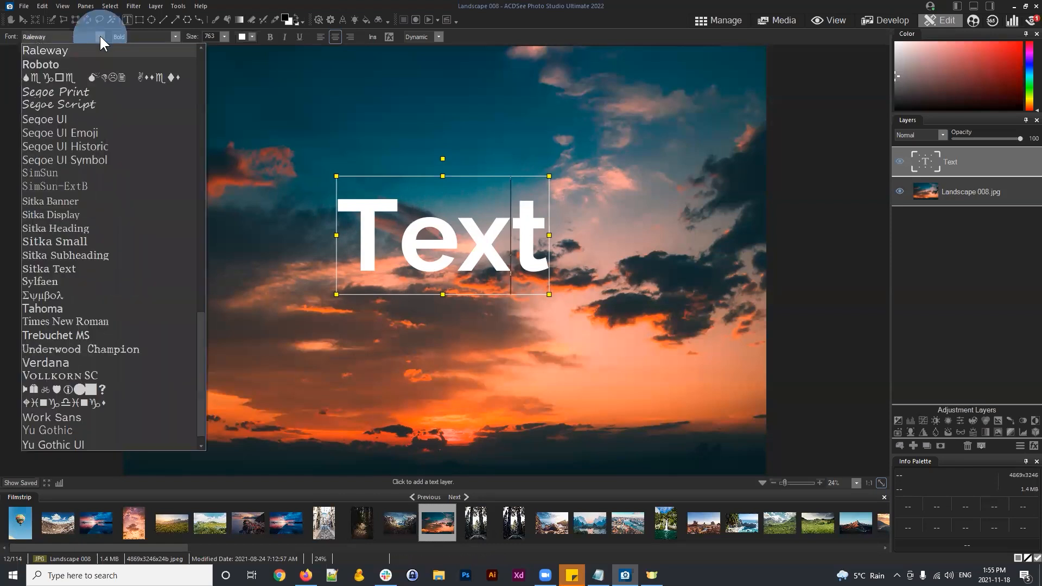
pyautogui.click(48, 64)
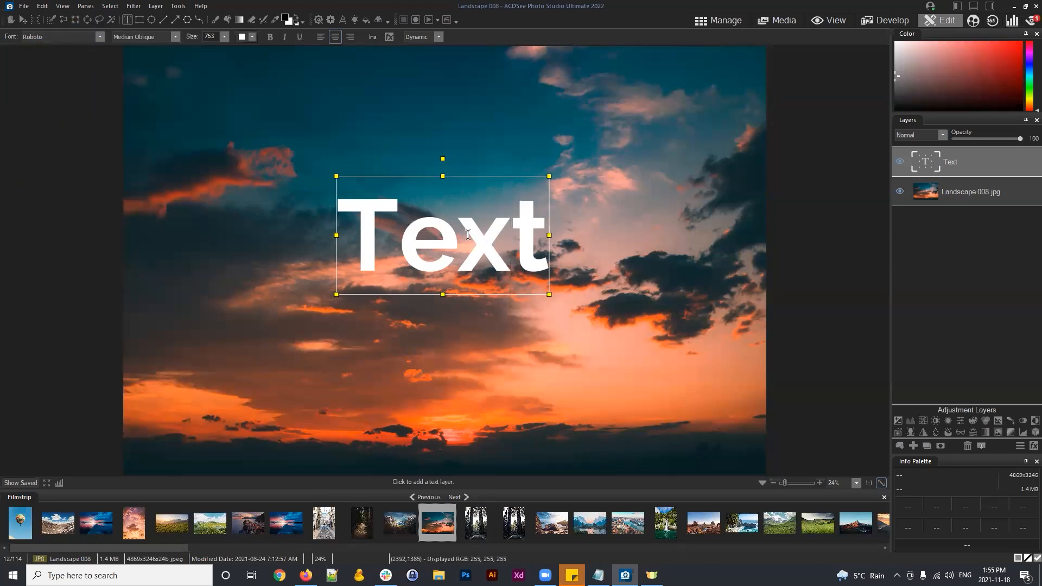
pyautogui.moveTo(342, 225); pyautogui.dragTo(545, 227)
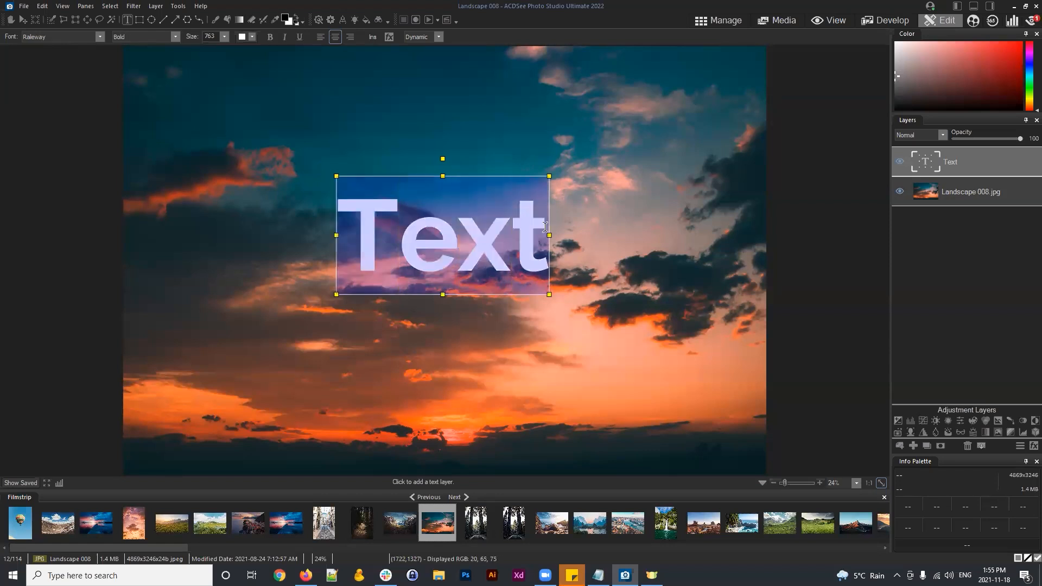
pyautogui.click(101, 36)
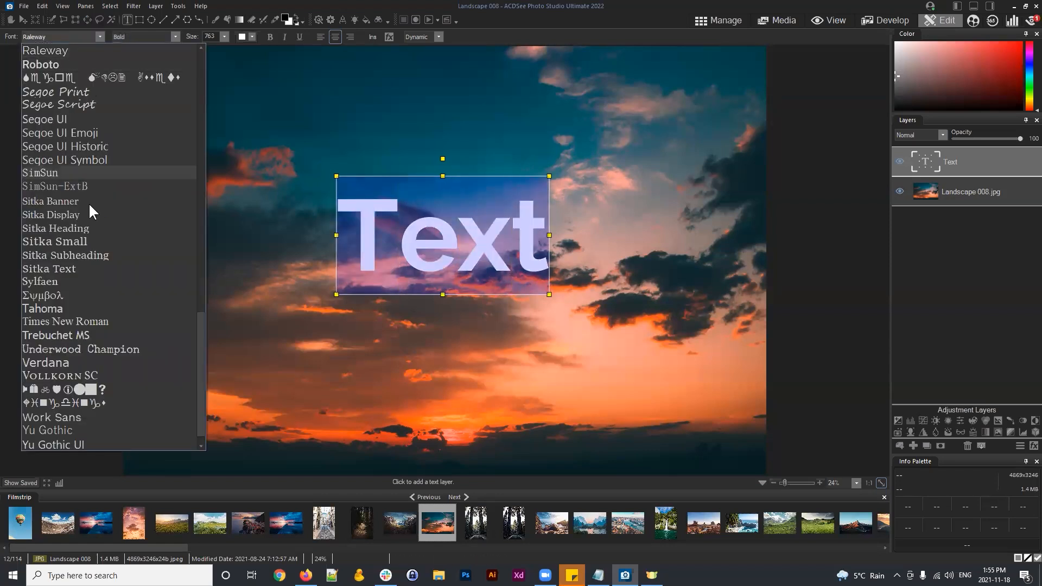
pyautogui.click(68, 202)
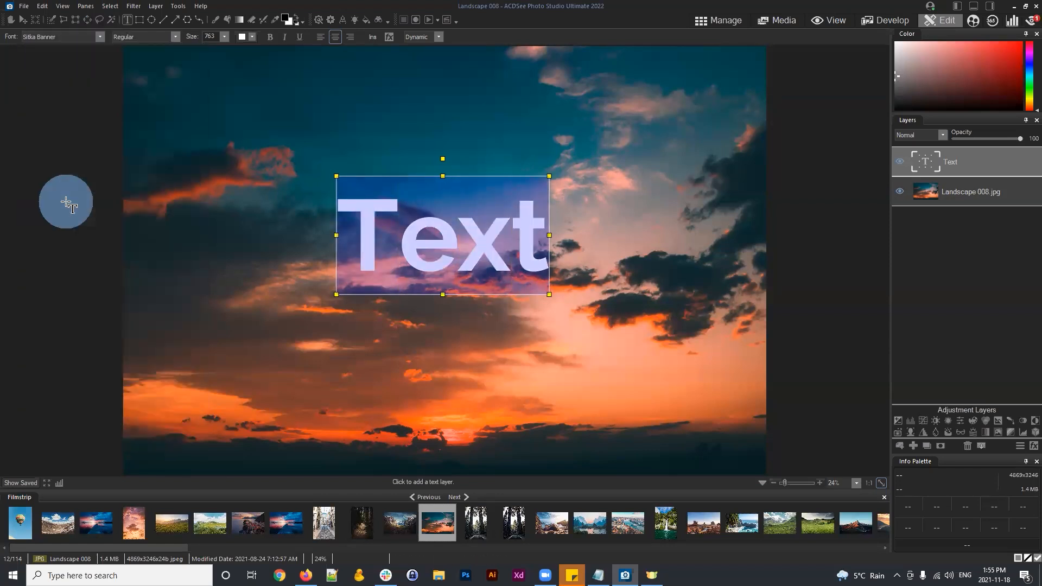
# Change the selected text's font to BioRhyme
pyautogui.click(100, 36)
pyautogui.scroll(3, 95, 184)
pyautogui.scroll(14, 96, 180)
pyautogui.scroll(4, 106, 174)
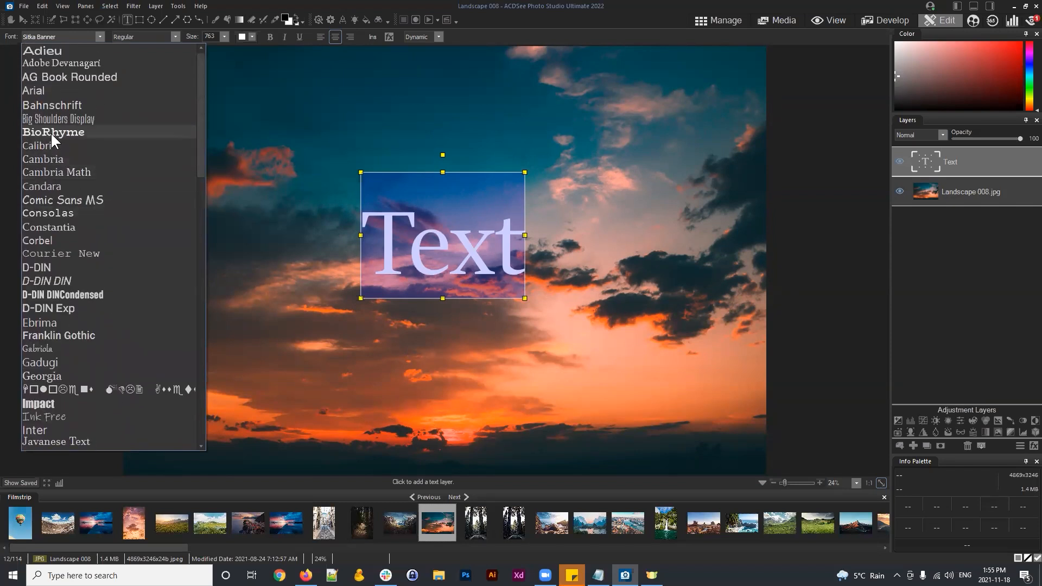
pyautogui.click(50, 132)
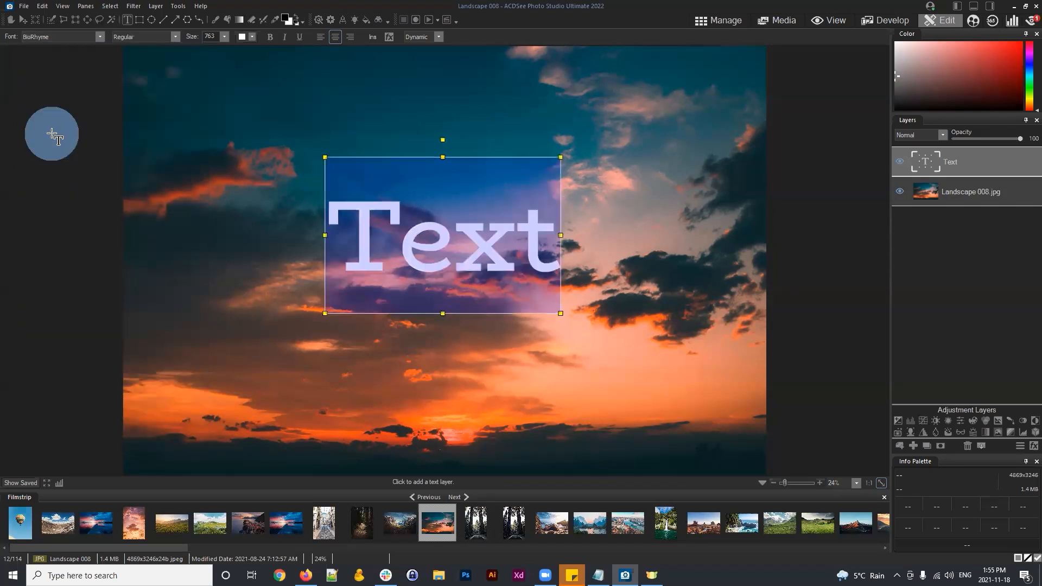
# Reselect the whole word and set its font to D-DIN
pyautogui.doubleClick(345, 223)
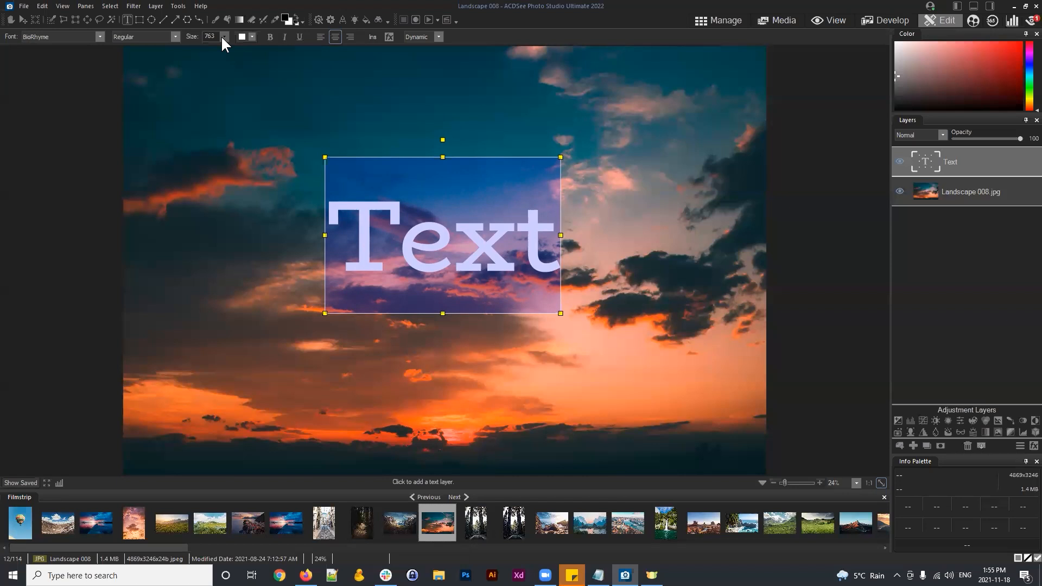
pyautogui.click(99, 37)
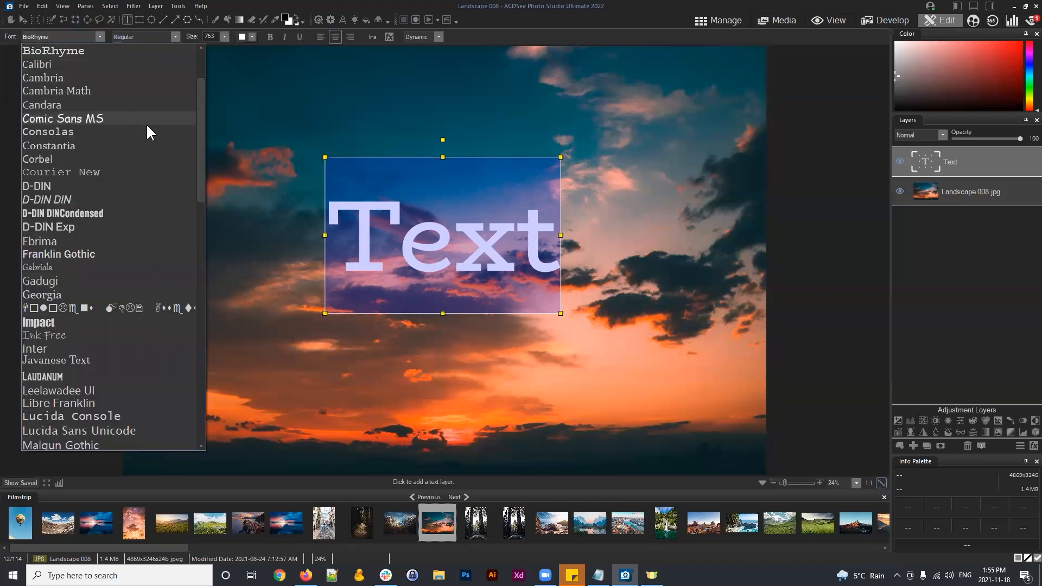
pyautogui.click(83, 186)
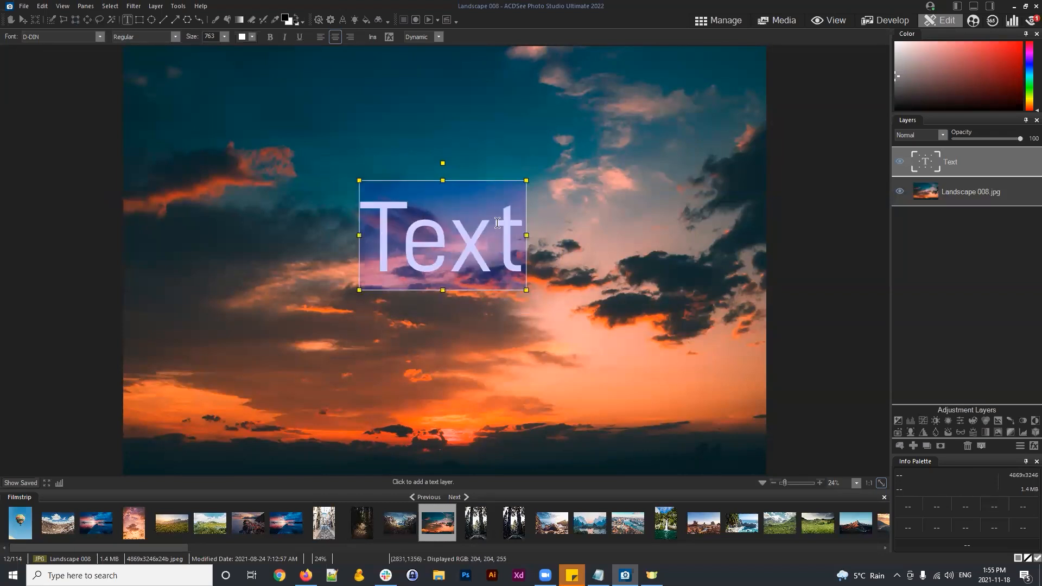
# Nudge the text box slightly on the photo and set the text size to 500
pyautogui.moveTo(530, 170)
pyautogui.mouseDown()
pyautogui.moveTo(396, 238)
pyautogui.moveTo(383, 224)
pyautogui.moveTo(549, 165)
pyautogui.moveTo(538, 176)
pyautogui.mouseUp()
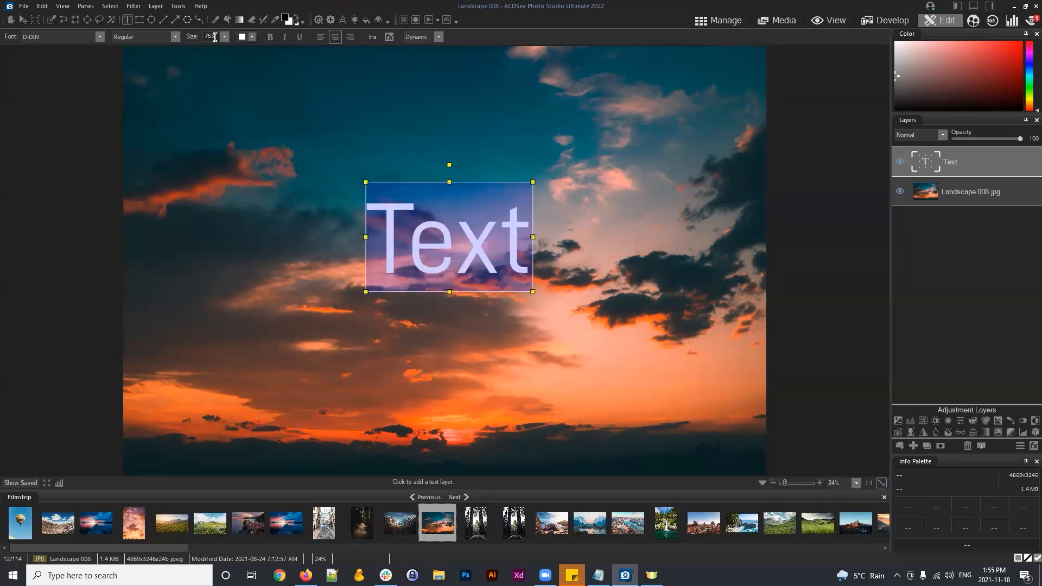
pyautogui.doubleClick(215, 37)
pyautogui.write('500')
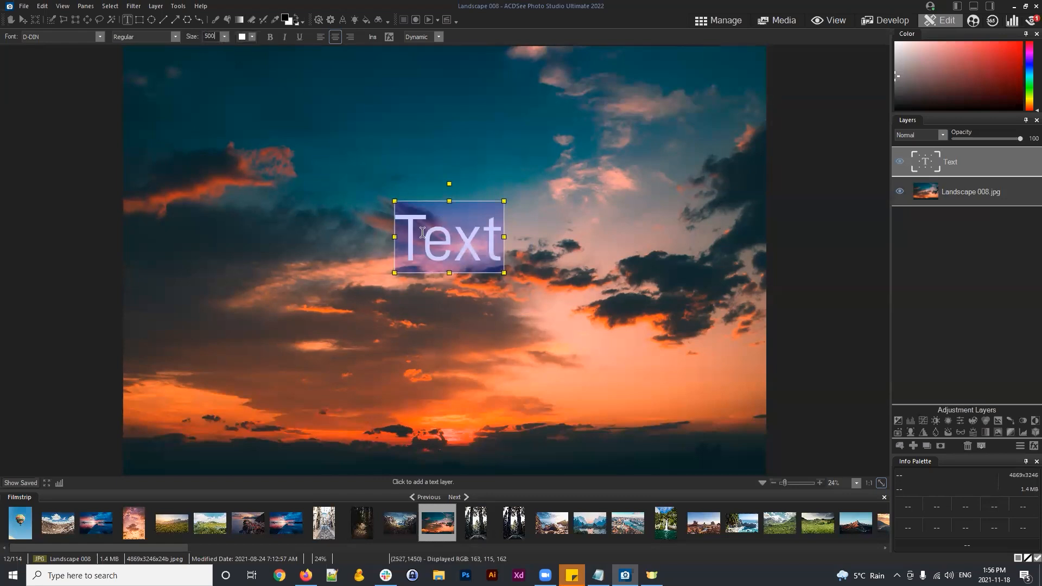
# Select the whole word and apply the D-DIN styles Regular, Oblique and Bold in turn
pyautogui.moveTo(403, 220); pyautogui.dragTo(505, 226)
pyautogui.click(174, 36)
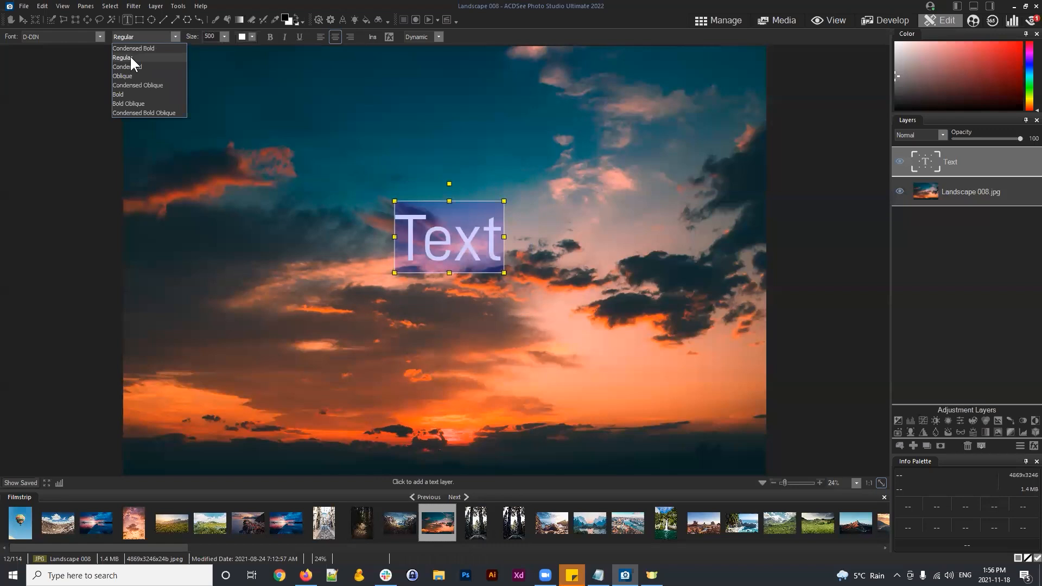
pyautogui.click(130, 58)
pyautogui.click(173, 36)
pyautogui.click(124, 76)
pyautogui.click(175, 36)
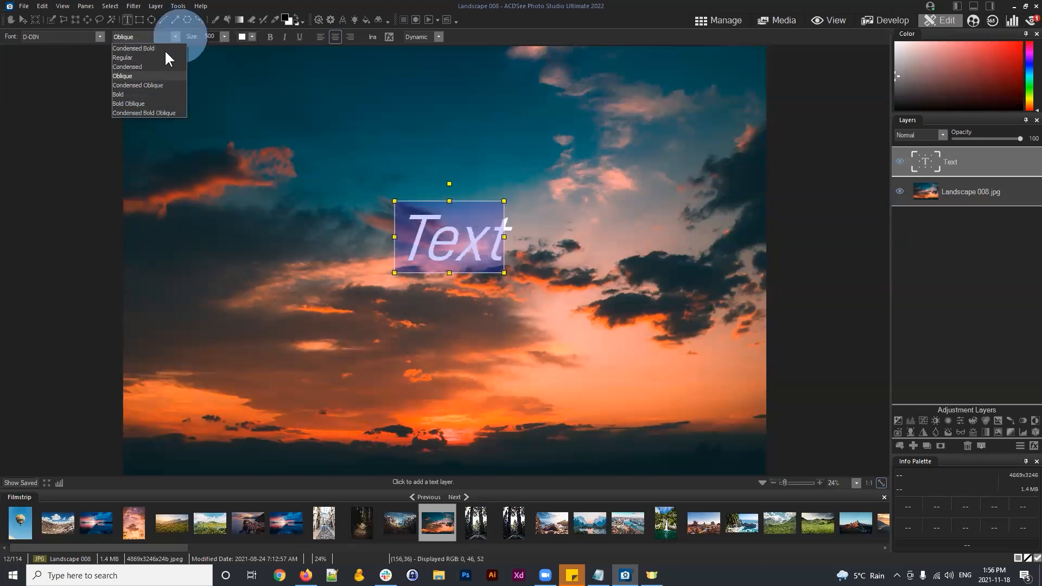
pyautogui.click(124, 94)
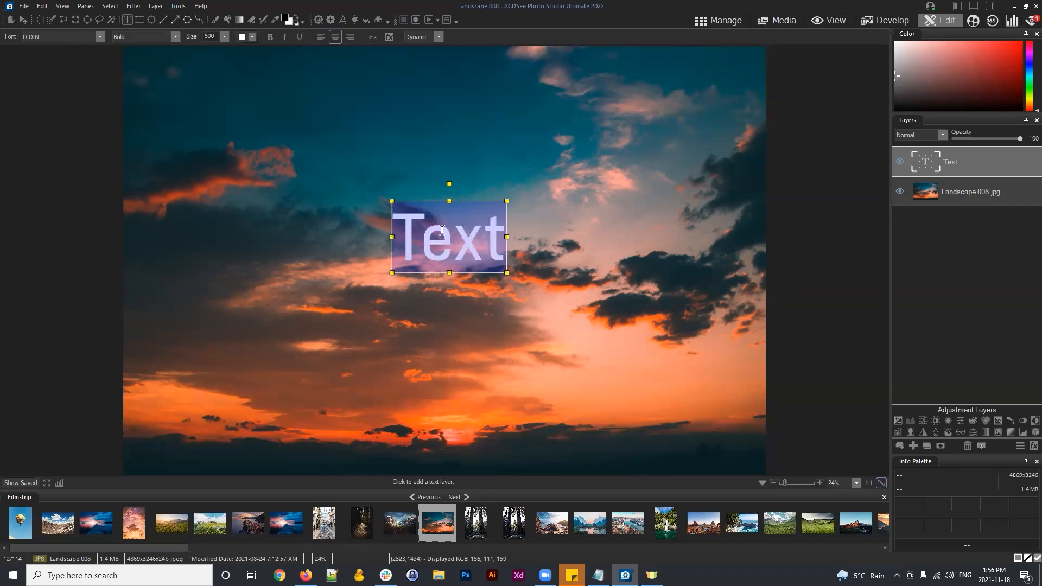
# Set the selected text's font to Raleway with the Thin style
pyautogui.click(100, 37)
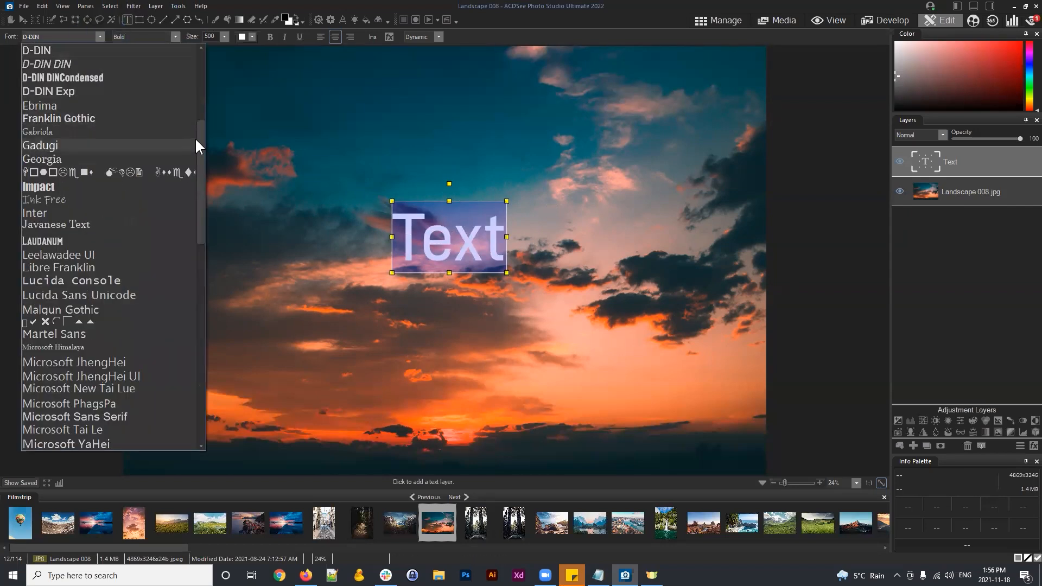
pyautogui.moveTo(202, 132); pyautogui.dragTo(187, 265)
pyautogui.click(70, 240)
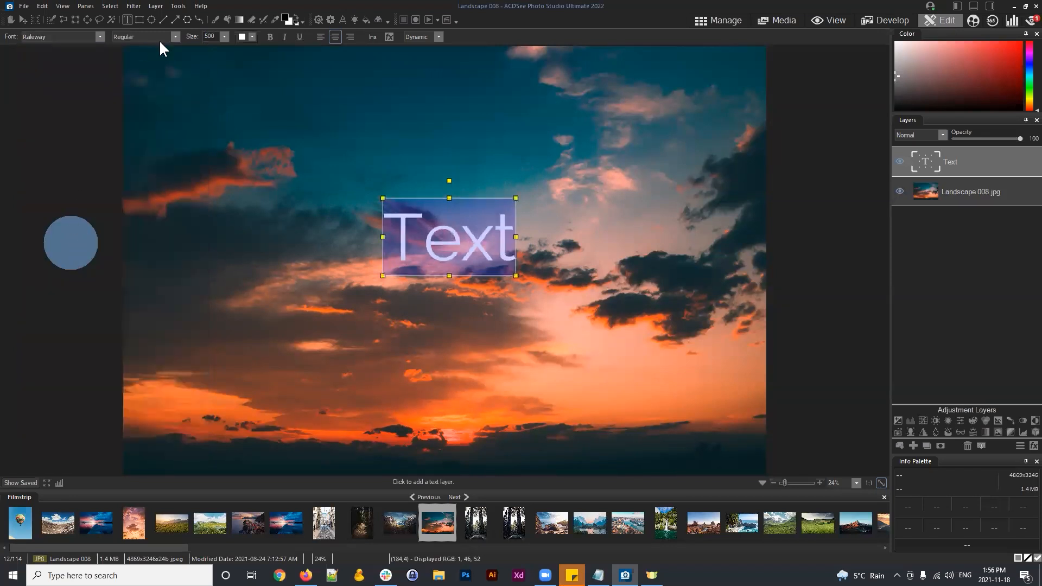
pyautogui.click(172, 33)
pyautogui.click(132, 44)
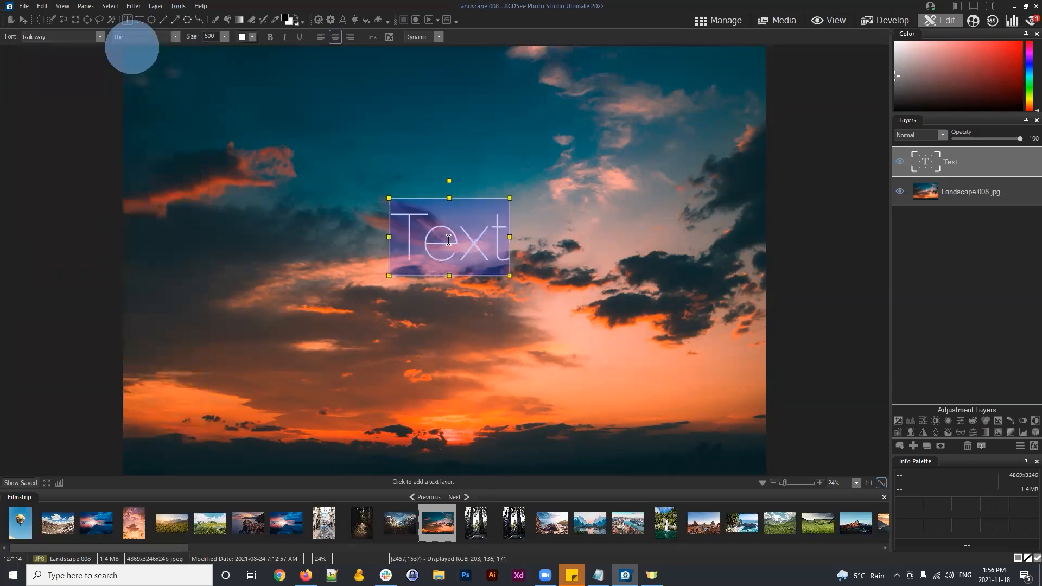
# Reselect the whole word and set its style to Heavy
pyautogui.moveTo(507, 217); pyautogui.dragTo(382, 223)
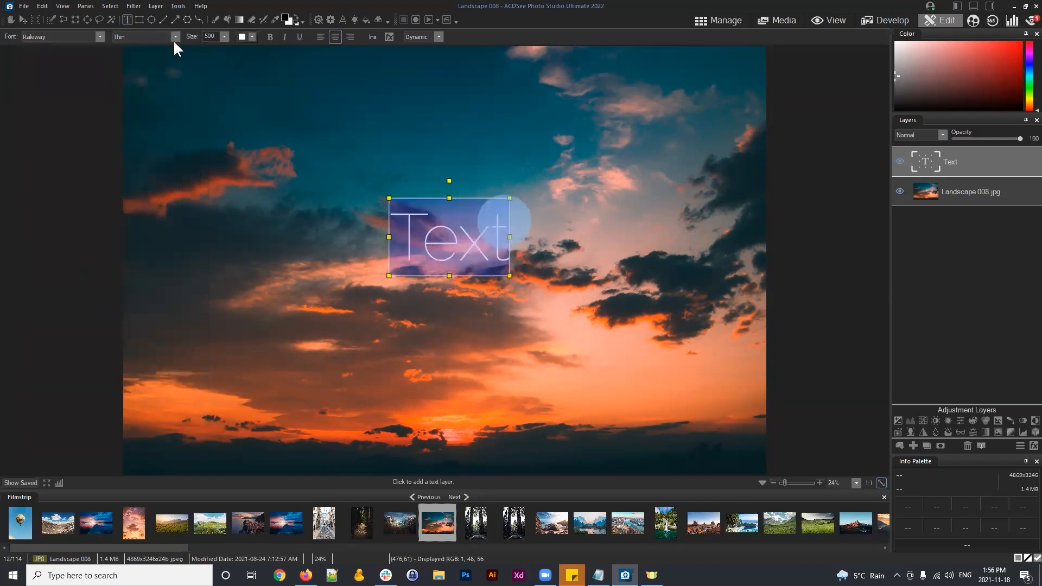
pyautogui.click(177, 34)
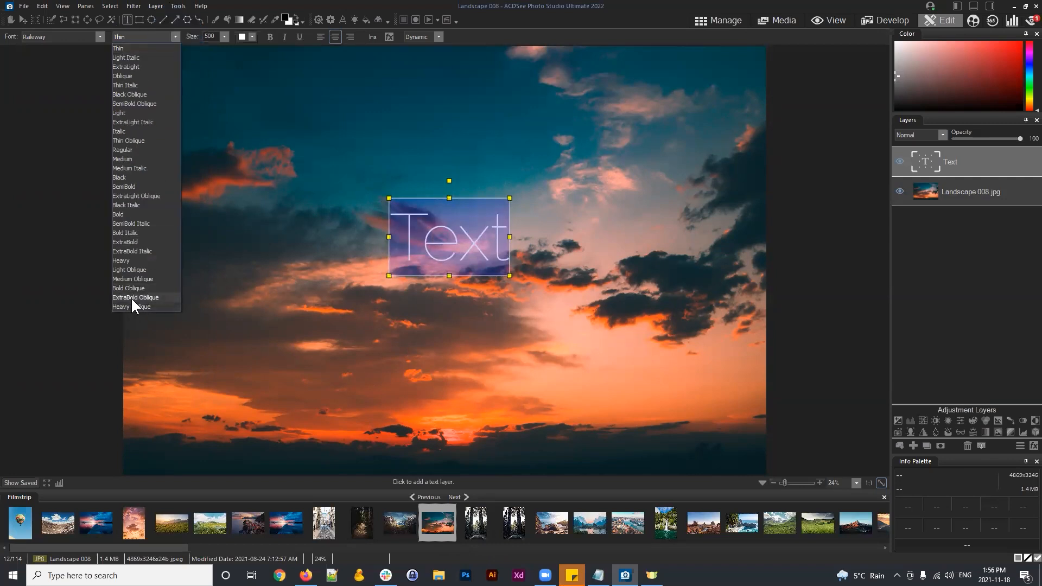
pyautogui.click(129, 260)
# Select only the letters "xt", clear that selection, and select the whole word "Text"
pyautogui.click(454, 241)
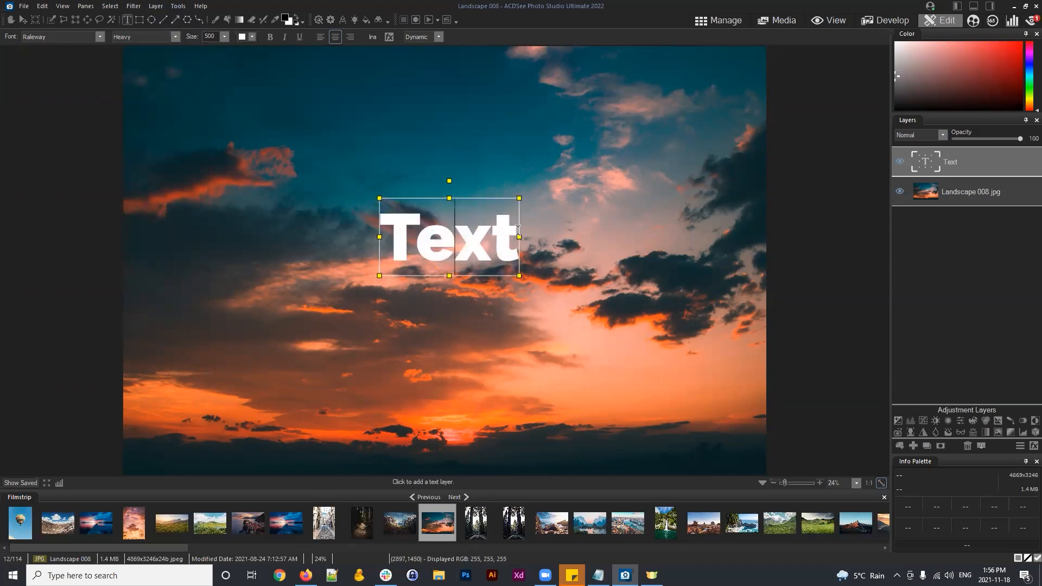
pyautogui.moveTo(511, 220); pyautogui.dragTo(437, 217)
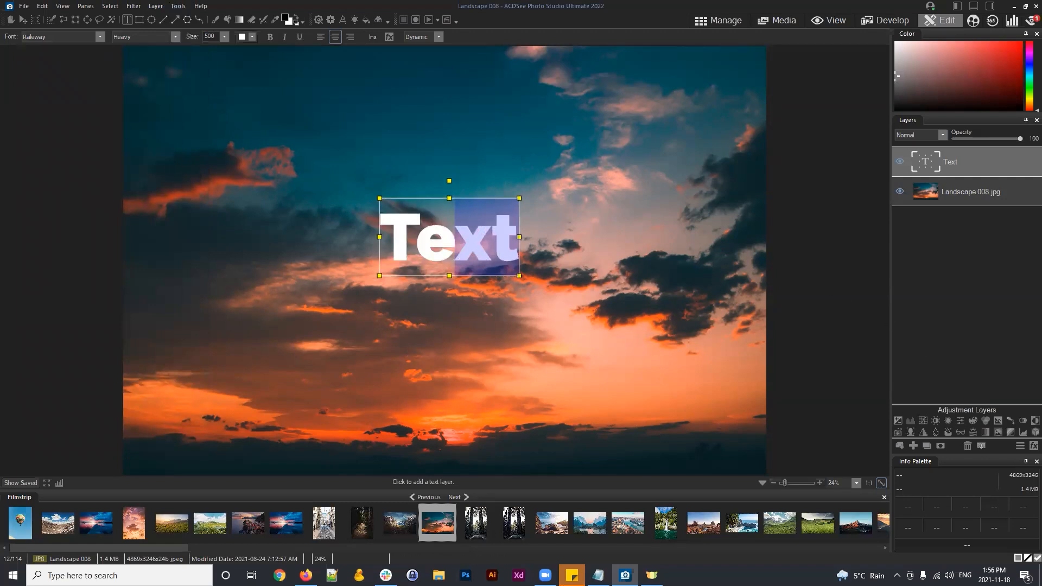
pyautogui.click(465, 232)
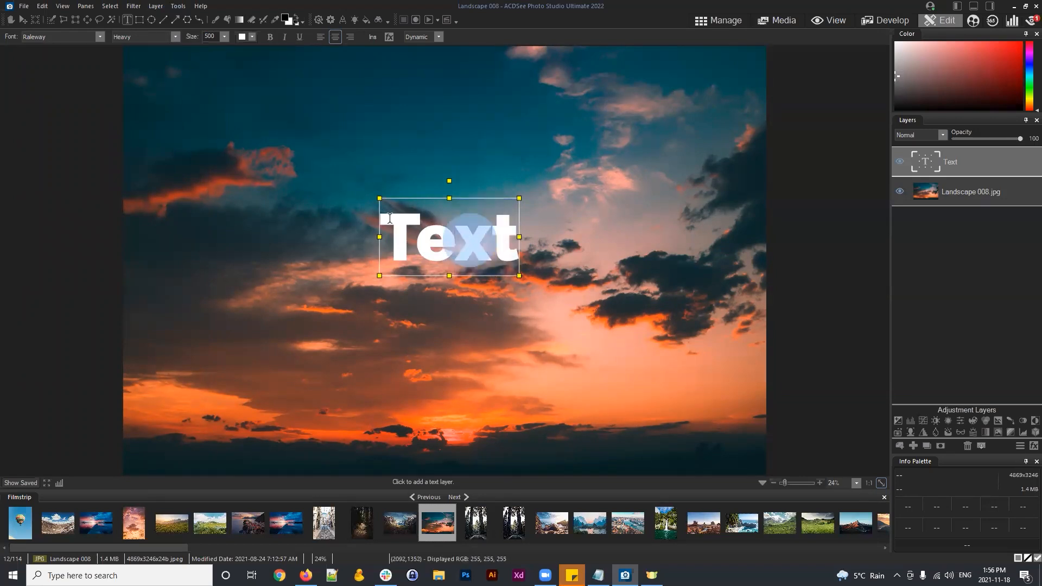
pyautogui.moveTo(390, 220); pyautogui.dragTo(536, 224)
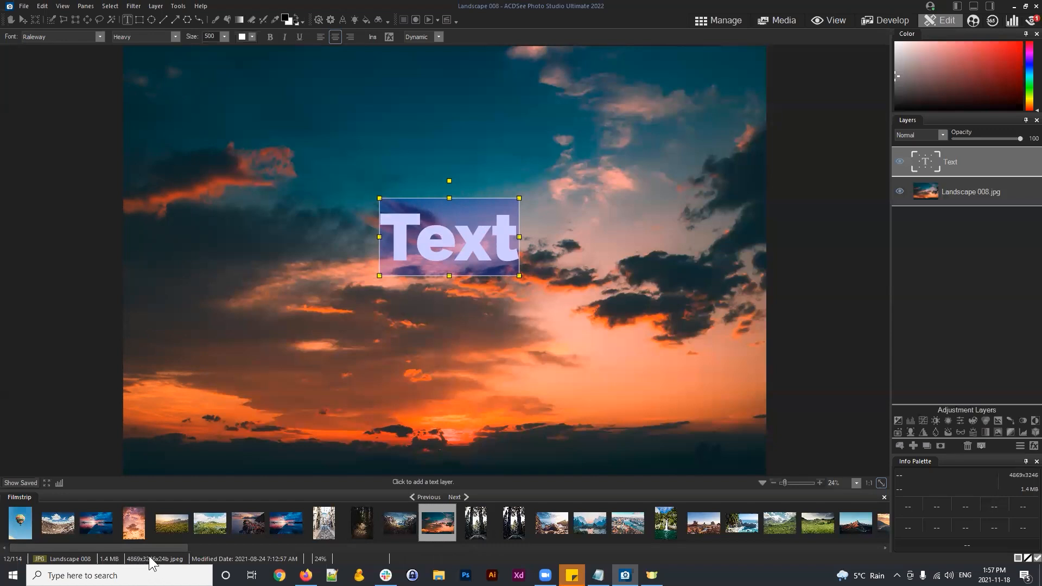
# Reselect the whole word and examine the metadata properties available for insertion, closing the list without choosing any
pyautogui.click(448, 242)
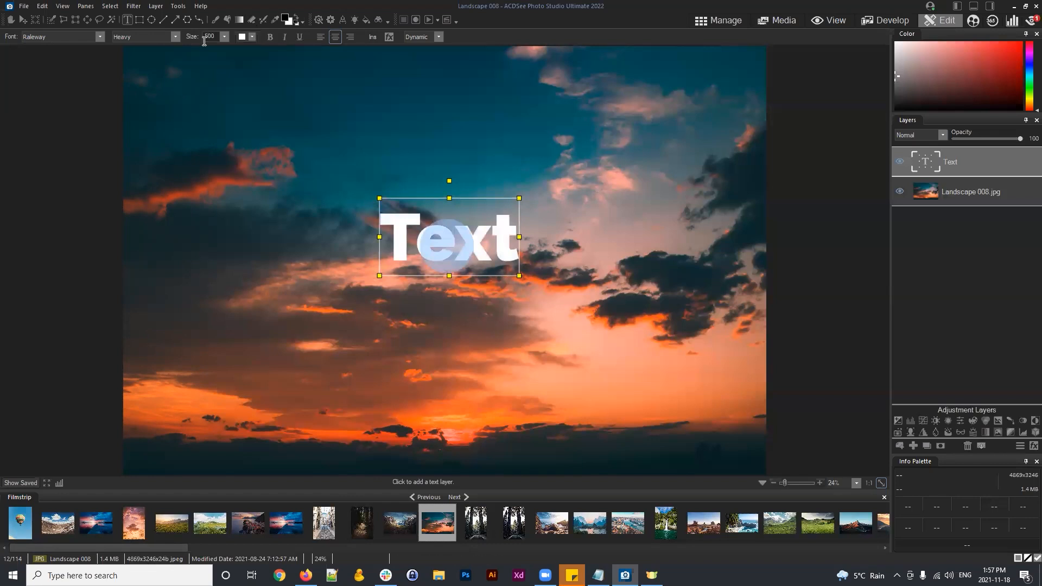
pyautogui.click(475, 242)
pyautogui.moveTo(509, 219)
pyautogui.mouseDown()
pyautogui.moveTo(395, 222)
pyautogui.moveTo(508, 225)
pyautogui.mouseUp()
pyautogui.click(396, 223)
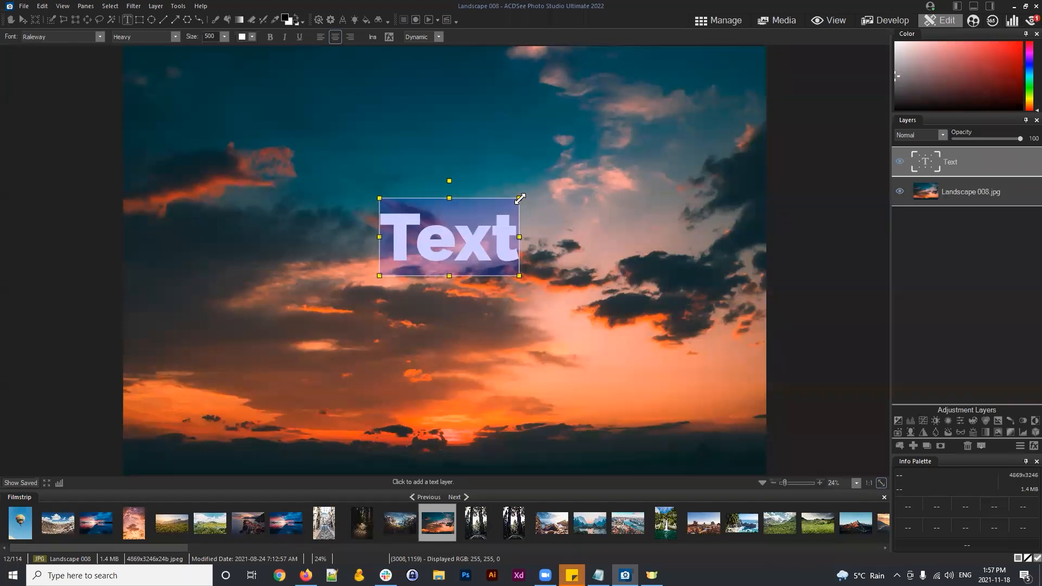
pyautogui.click(487, 228)
pyautogui.moveTo(517, 219); pyautogui.dragTo(363, 220)
pyautogui.click(371, 36)
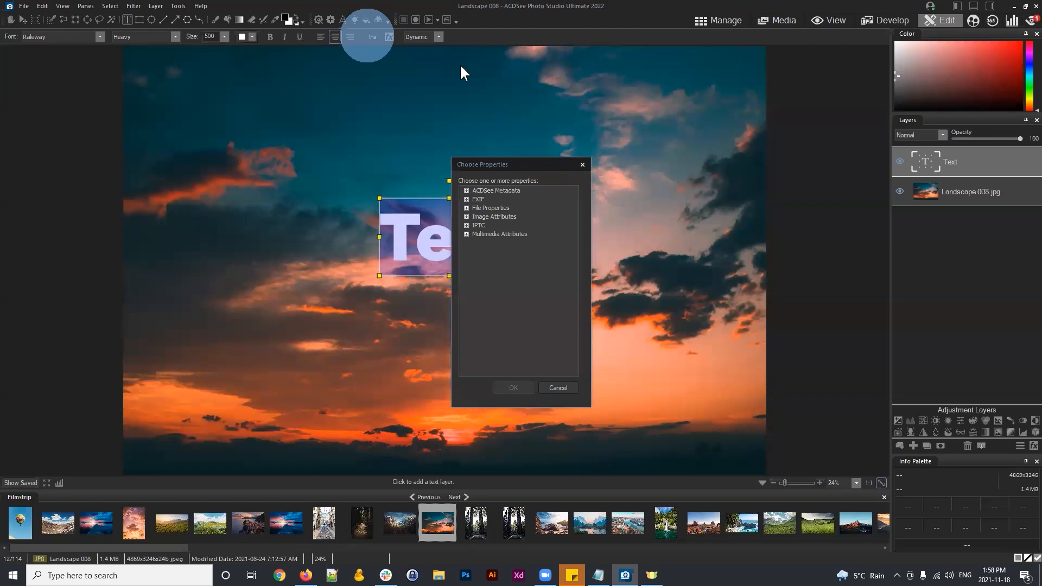
pyautogui.click(578, 164)
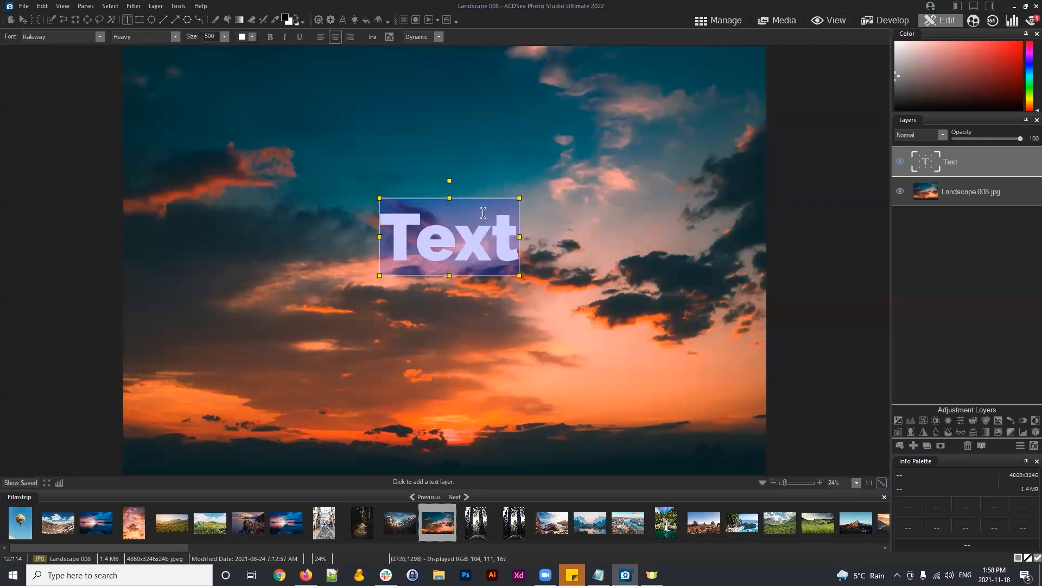
# Replace the word "Text" with "Sunset"
pyautogui.click(497, 241)
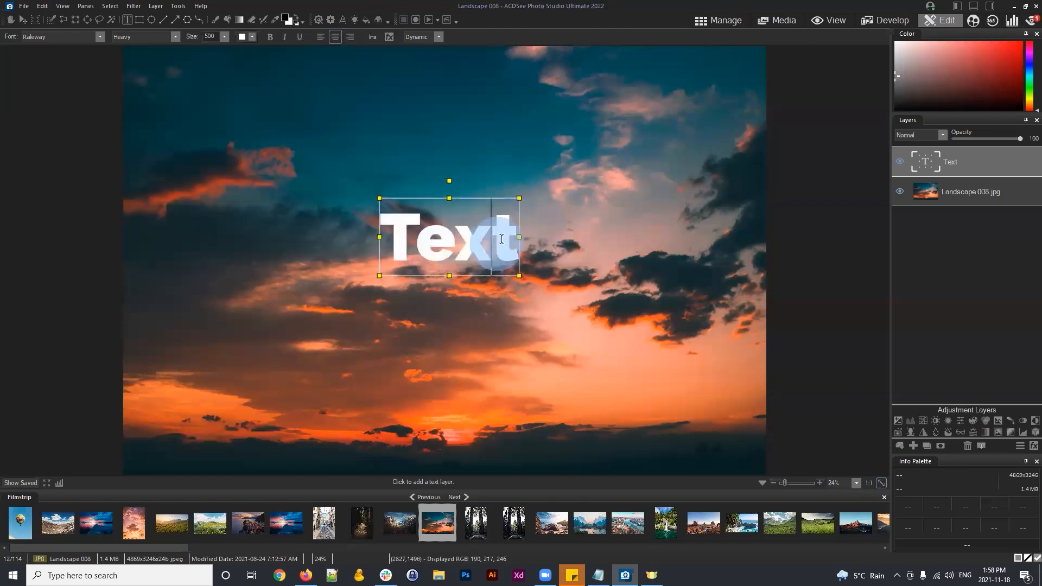
pyautogui.moveTo(510, 230); pyautogui.dragTo(357, 229)
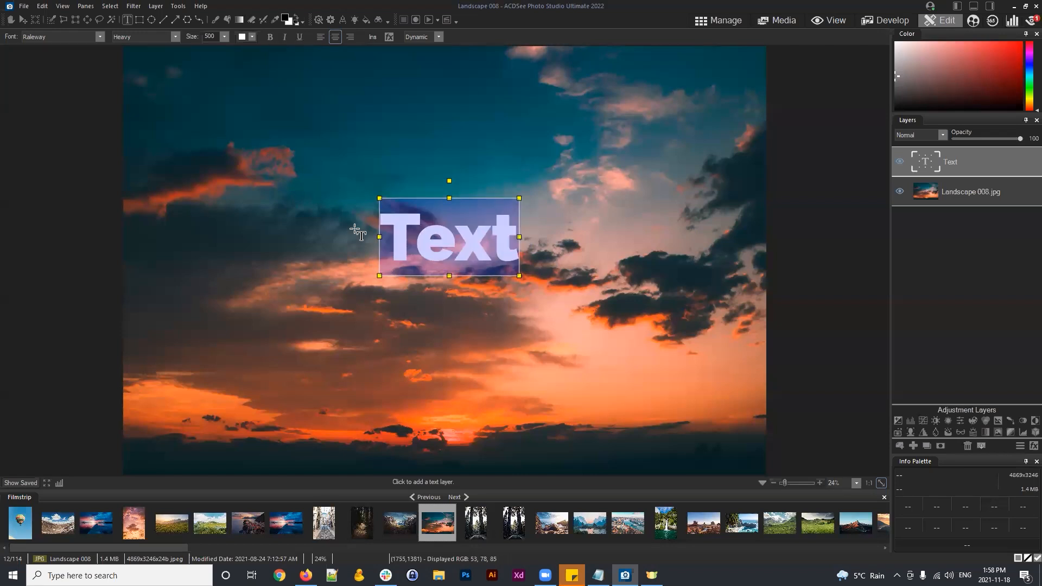
pyautogui.write('Sunset')
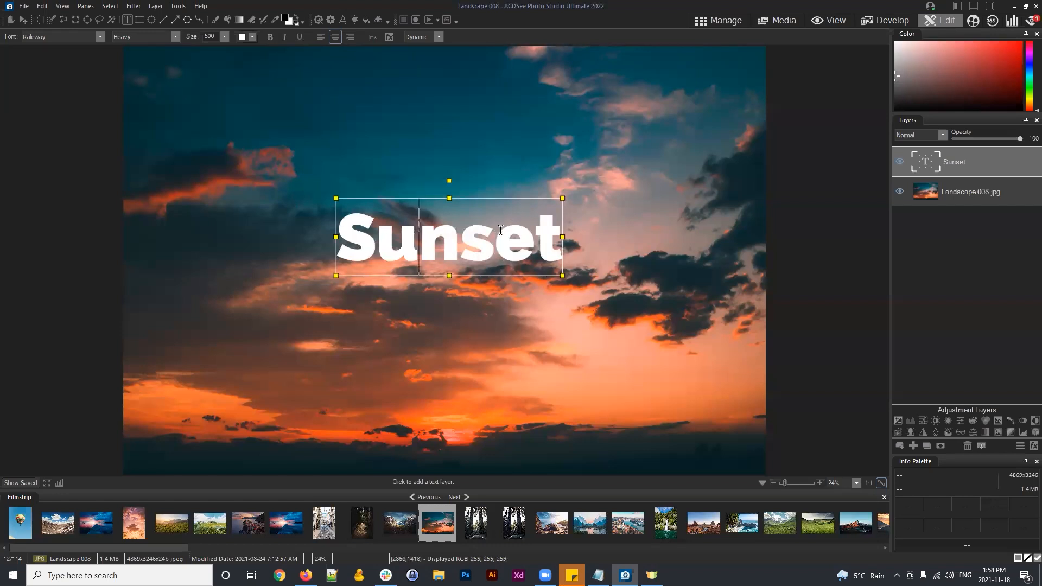
# Replace the layer's text with "Every sunset brings the promise of a new day"
pyautogui.doubleClick(518, 248)
pyautogui.write('Every S')
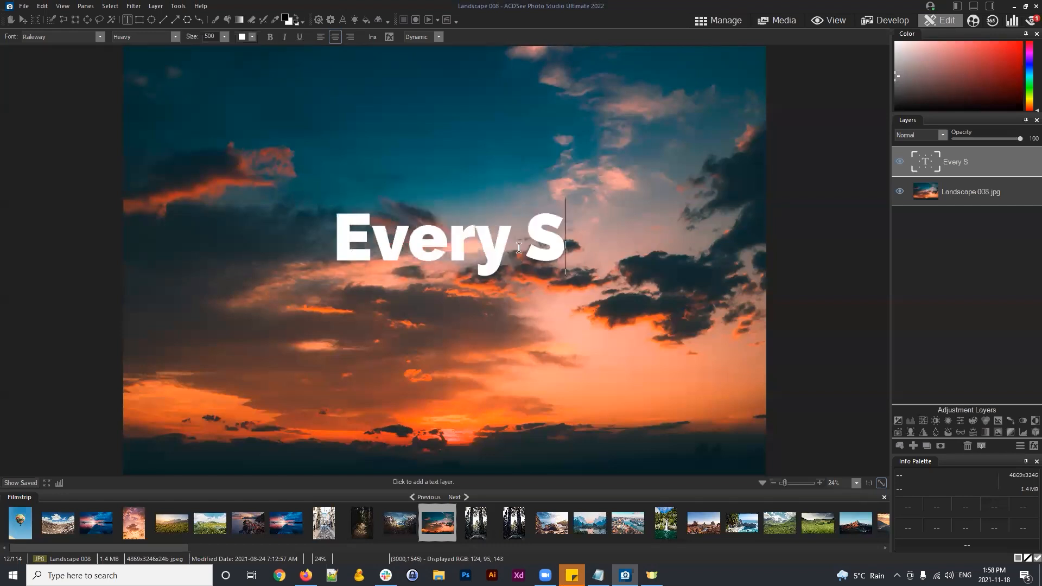
pyautogui.press('BackSpace')
pyautogui.write('sunset bri')
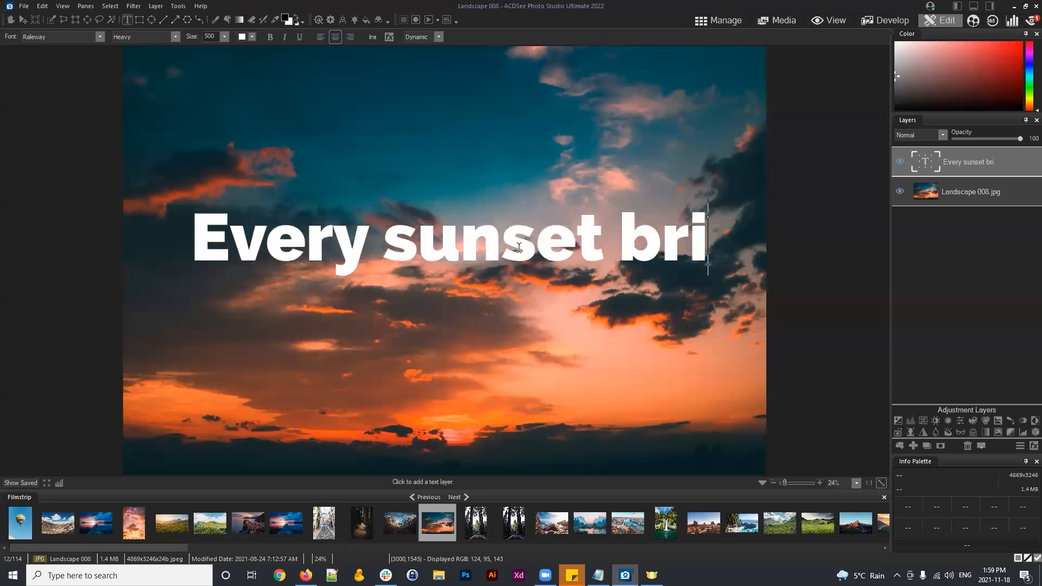
pyautogui.write('ngs the promis')
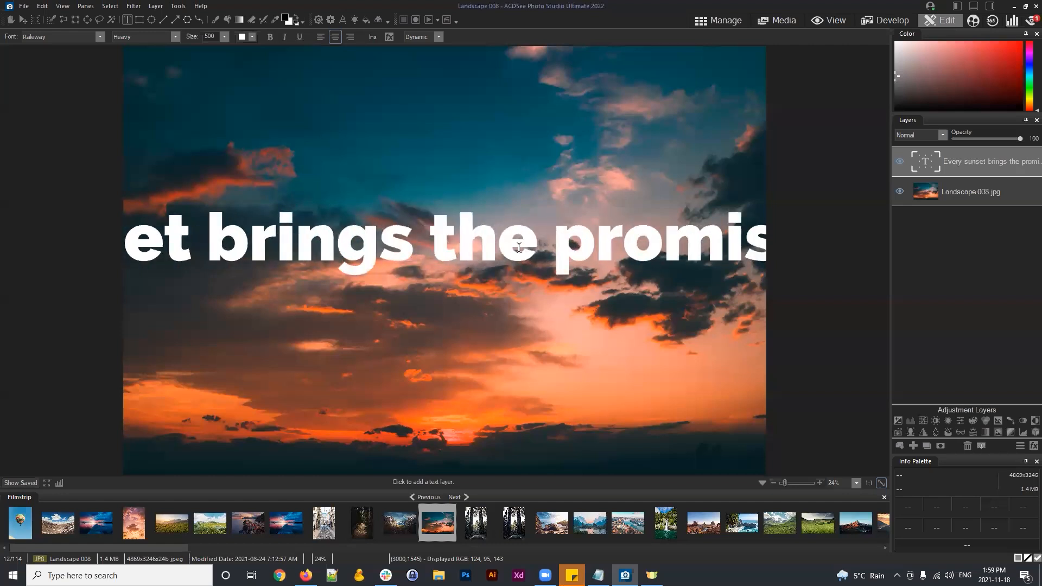
pyautogui.write('e of a new day')
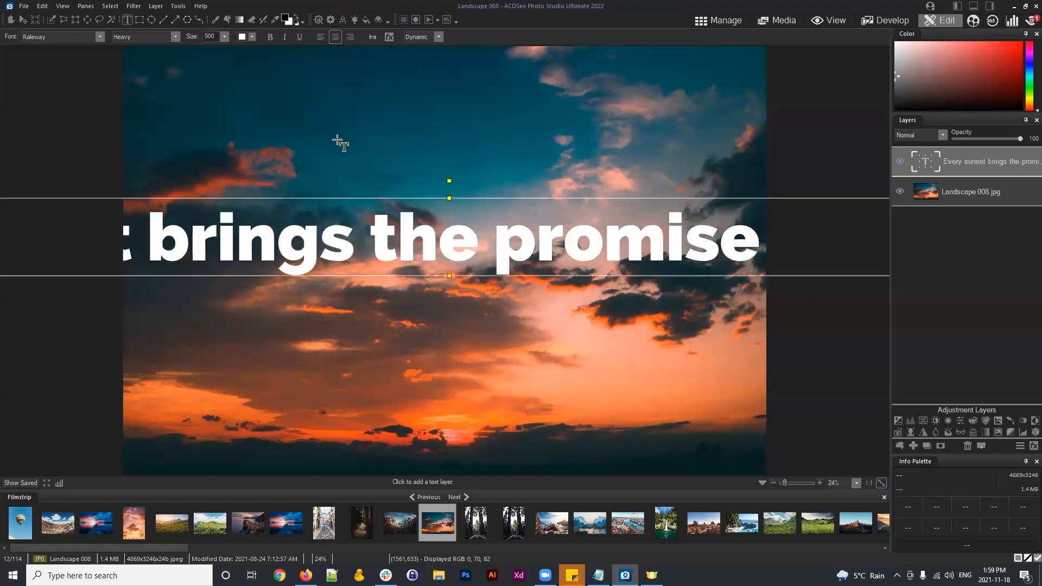
# Select the whole sentence and check the text type choices without changing the Dynamic type
pyautogui.tripleClick(527, 219)
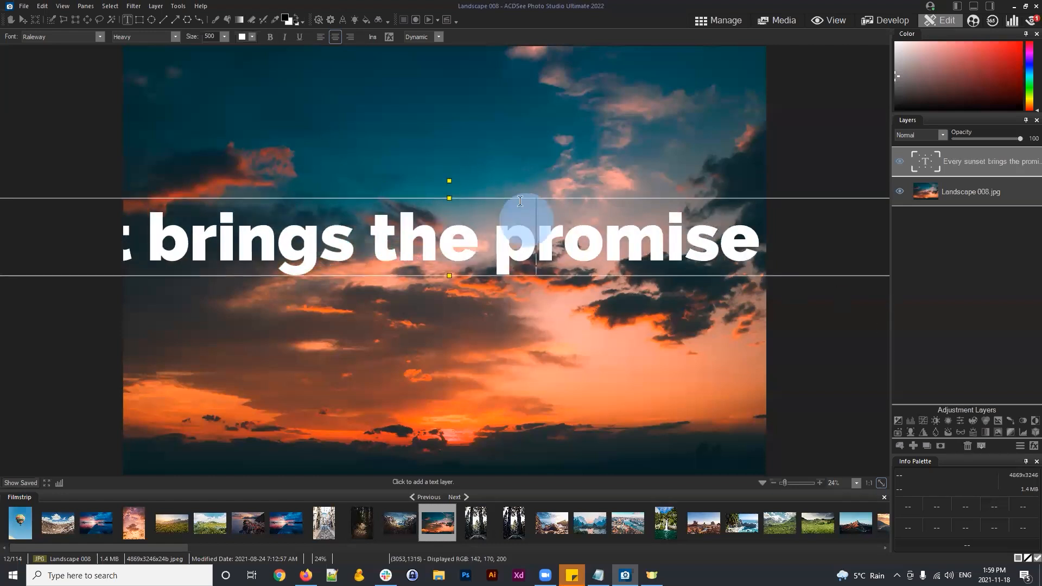
pyautogui.click(441, 34)
pyautogui.click(439, 34)
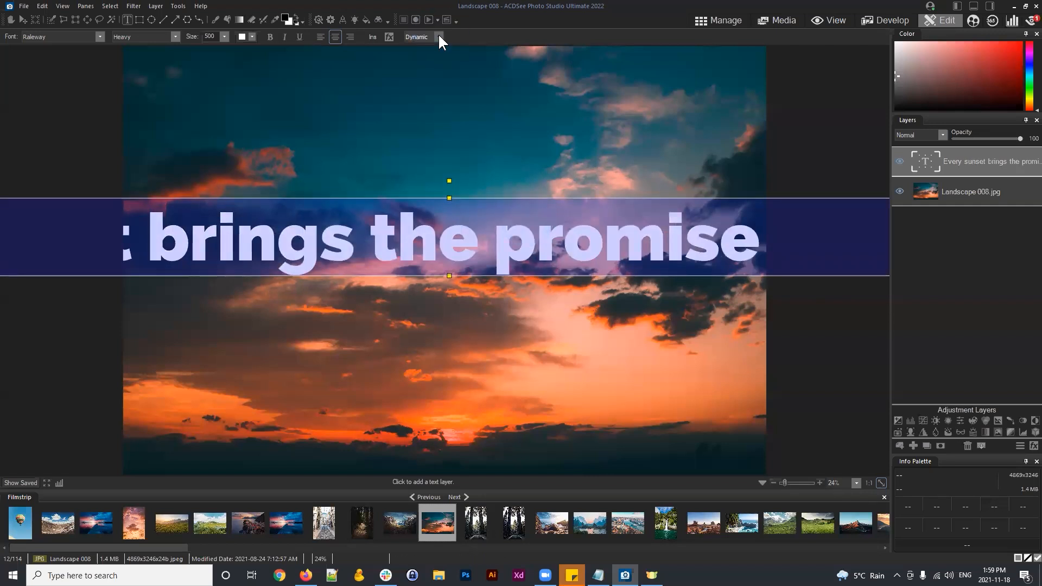
pyautogui.click(687, 238)
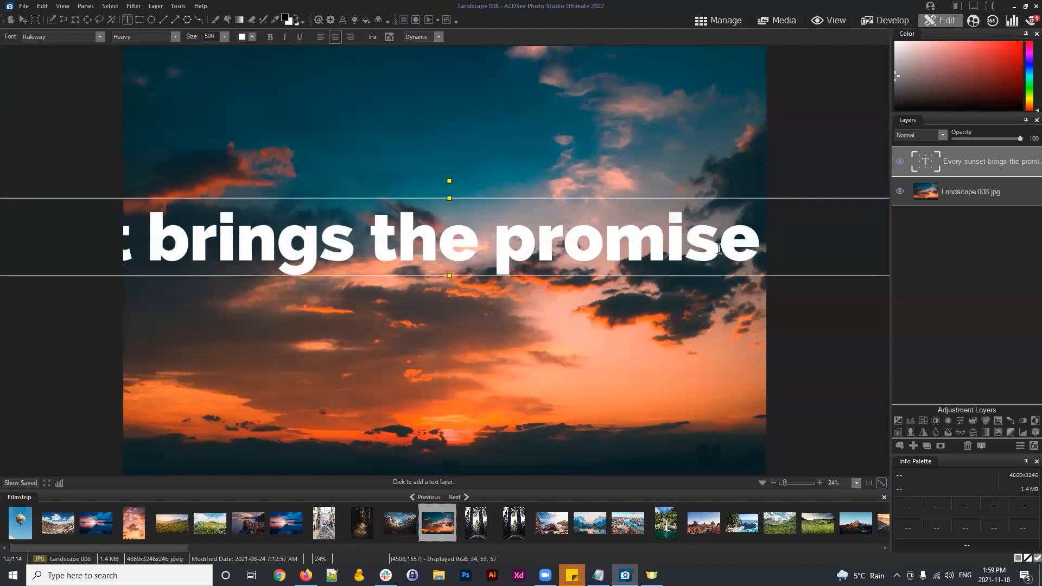
# Scale the sentence down to about size 176 and position it near the middle of the photo
pyautogui.click(784, 483)
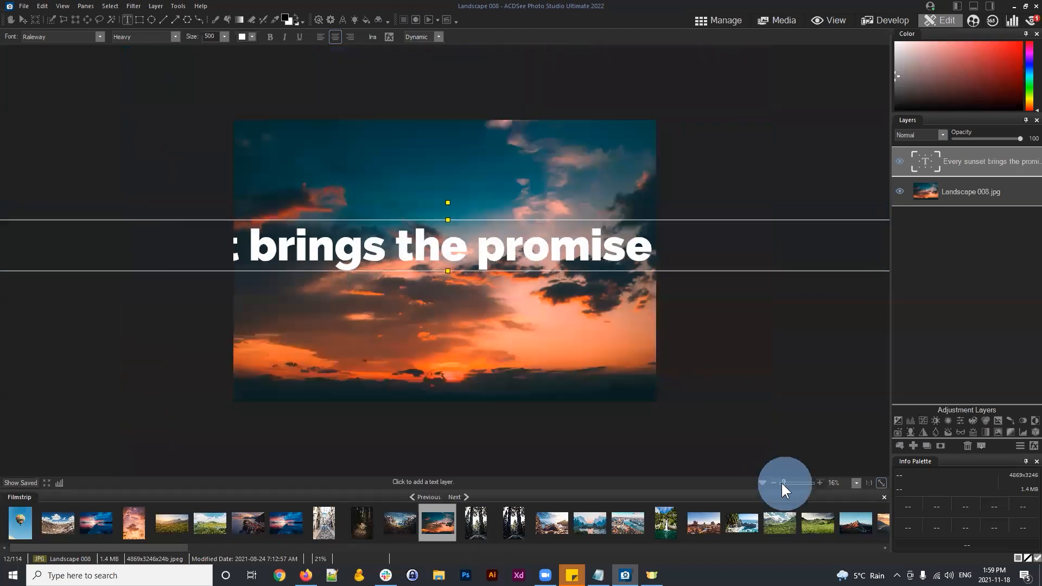
pyautogui.click(783, 482)
pyautogui.click(532, 253)
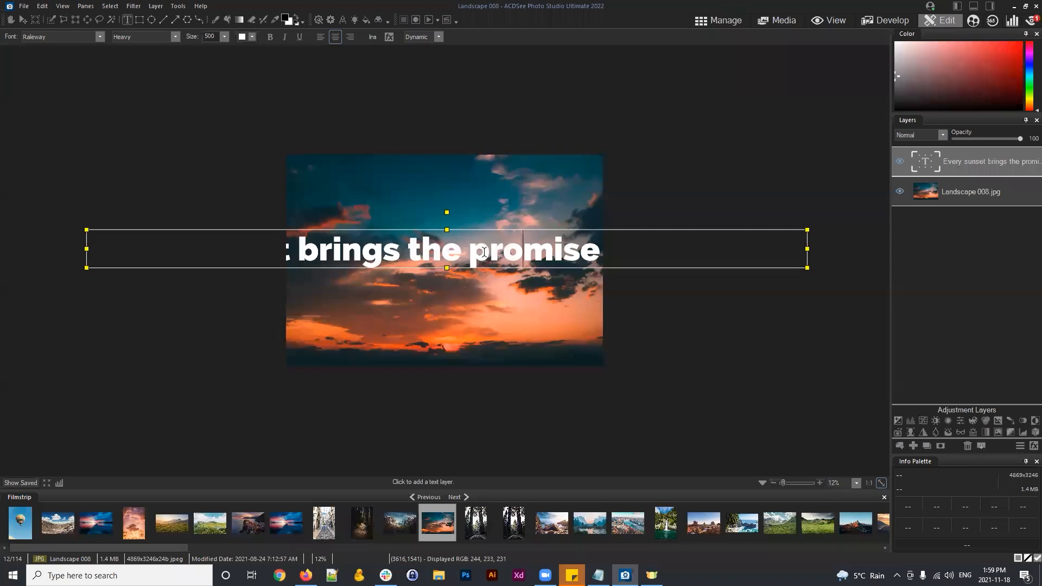
pyautogui.moveTo(807, 230); pyautogui.dragTo(360, 254)
pyautogui.moveTo(235, 249); pyautogui.dragTo(458, 250)
pyautogui.moveTo(577, 254); pyautogui.dragTo(557, 254)
pyautogui.moveTo(451, 252); pyautogui.dragTo(454, 251)
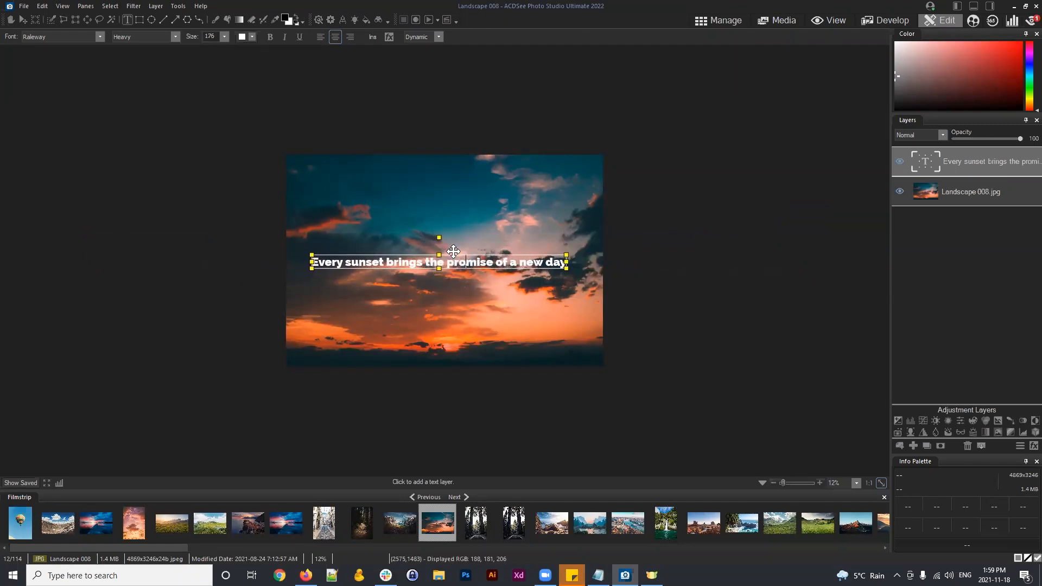
# Change the whole sentence's text type to Frame and extend the frame downward below the line
pyautogui.click(486, 259)
pyautogui.hotkey('ctrl', 'a')
pyautogui.click(438, 37)
pyautogui.click(412, 54)
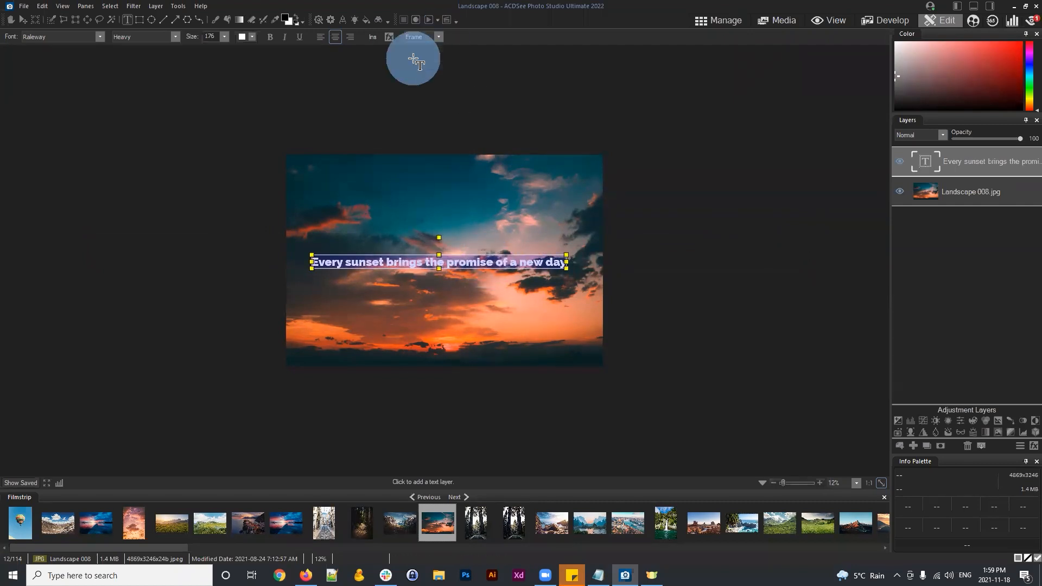
pyautogui.click(446, 264)
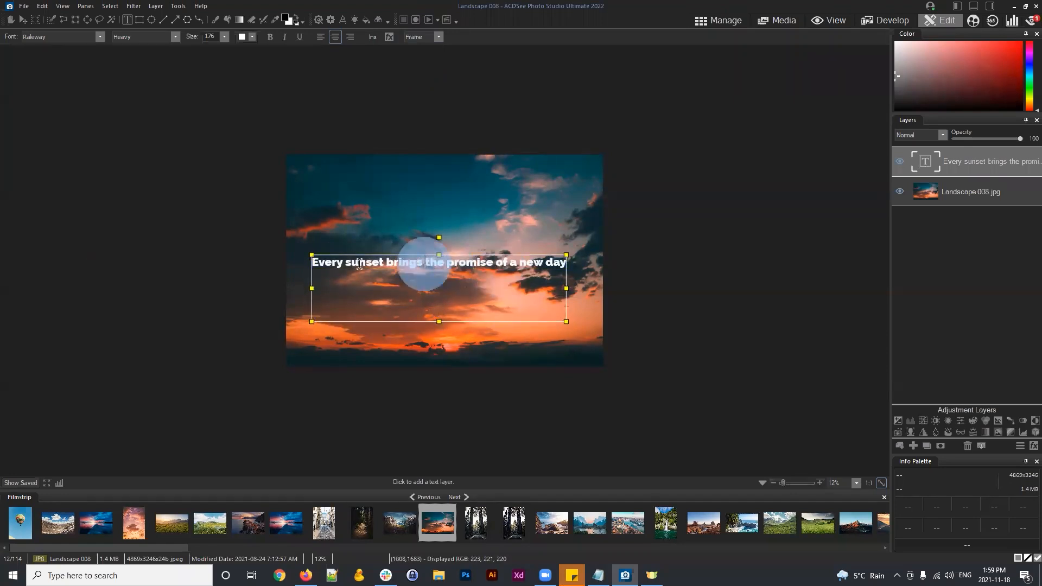
pyautogui.click(474, 292)
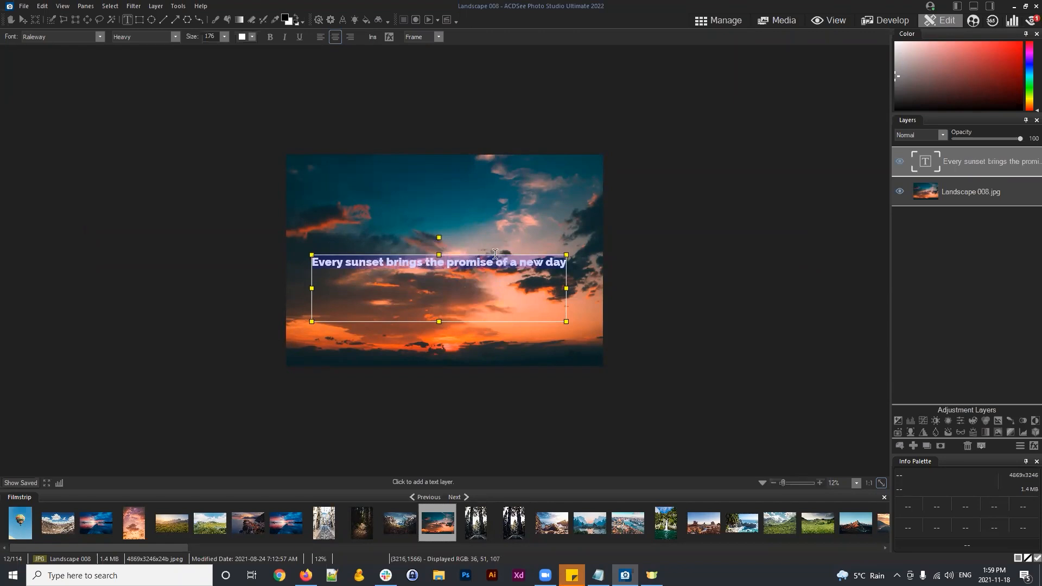
# Split the sentence into three lines by adding line breaks before "the promise" and before "day"
pyautogui.click(425, 258)
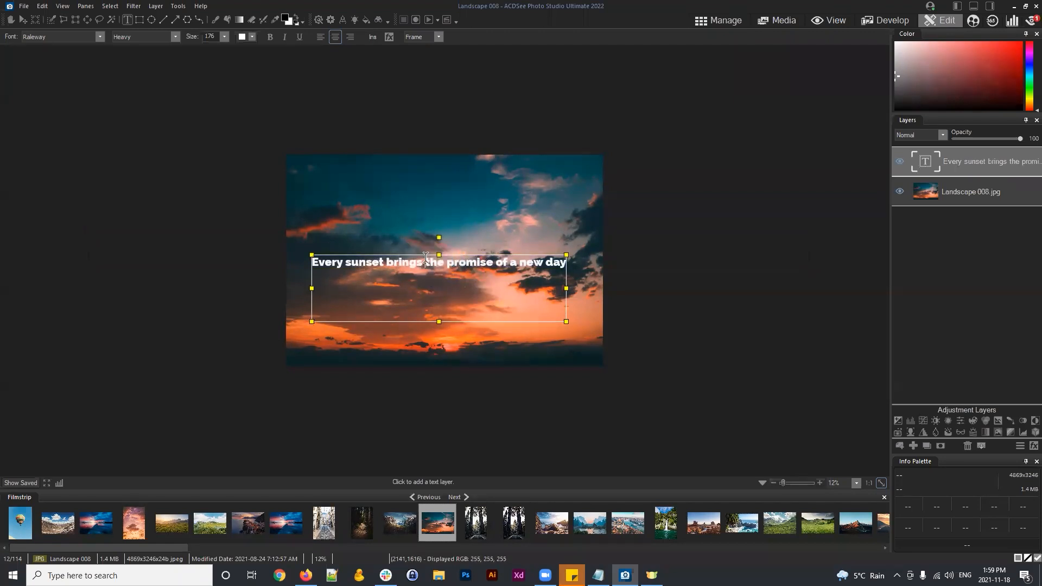
pyautogui.press('Return')
pyautogui.click(457, 259)
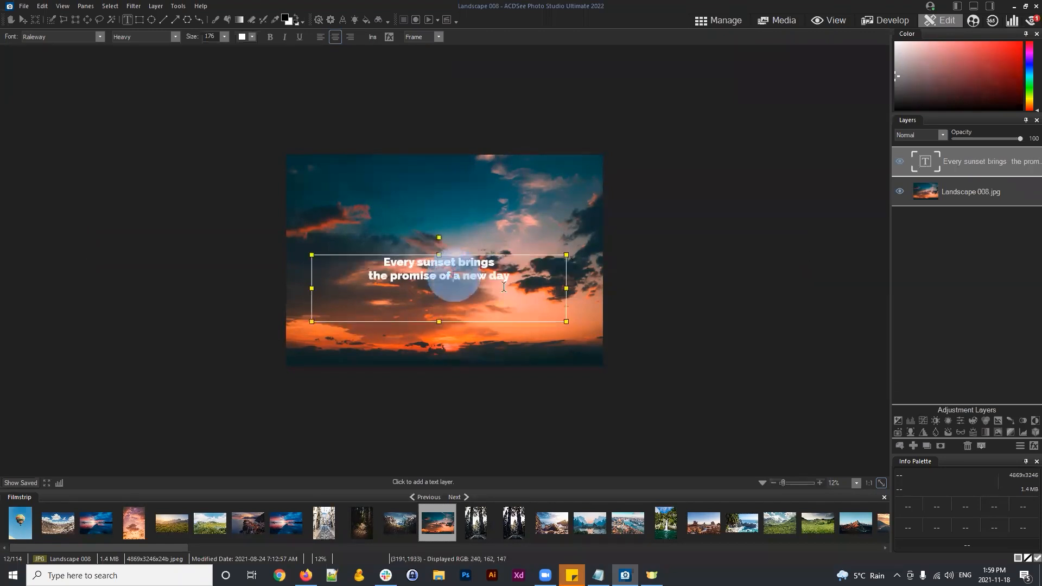
pyautogui.moveTo(522, 280); pyautogui.dragTo(341, 257)
pyautogui.click(367, 277)
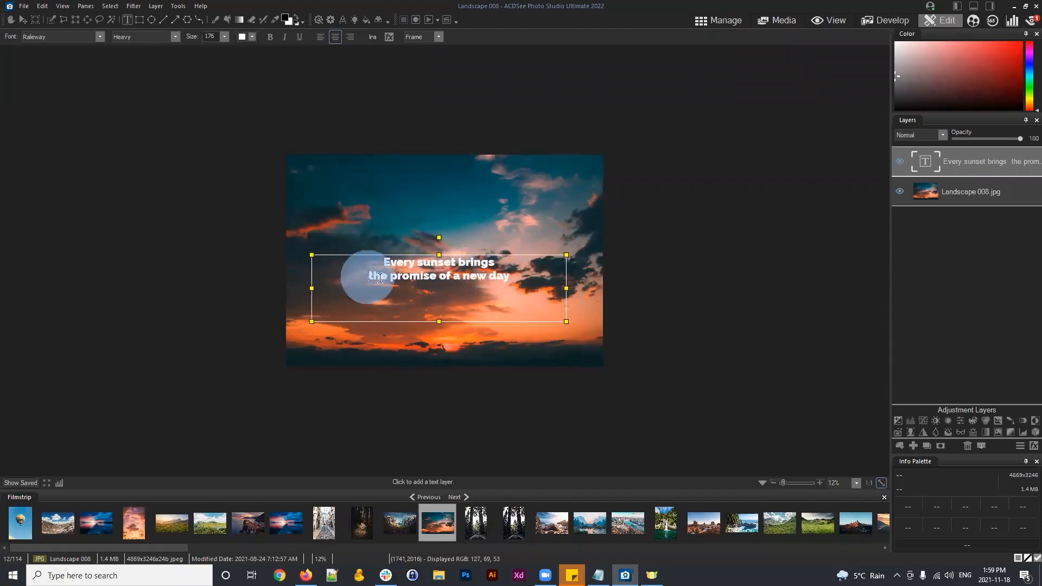
pyautogui.moveTo(517, 278); pyautogui.dragTo(330, 257)
pyautogui.click(486, 279)
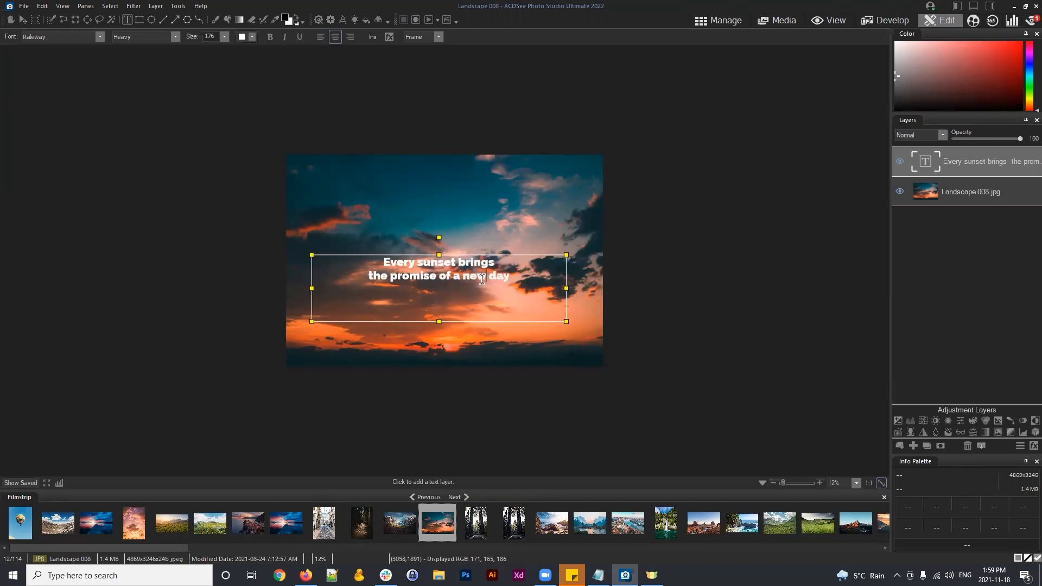
pyautogui.tripleClick(509, 275)
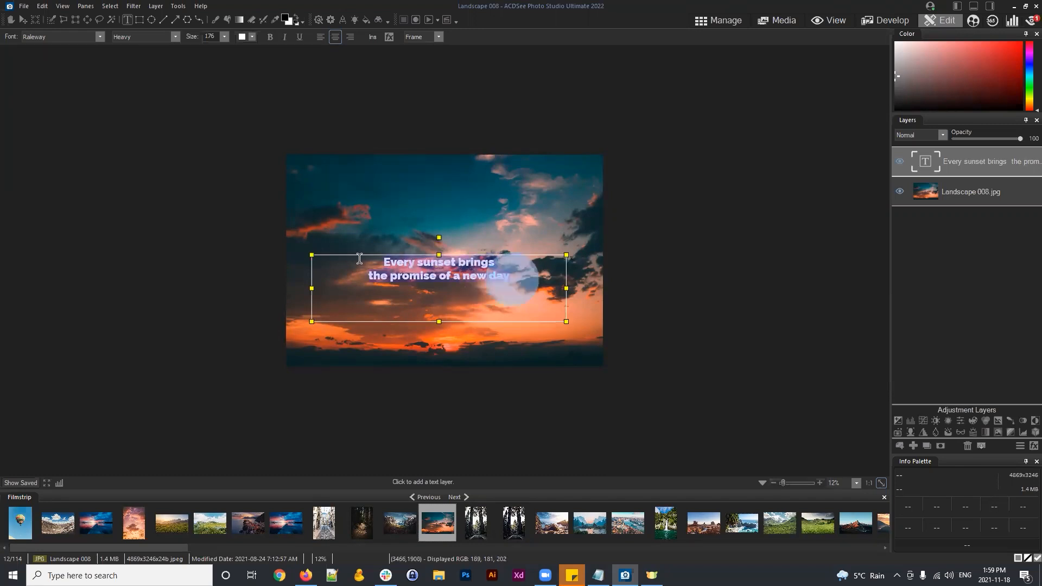
pyautogui.click(522, 280)
pyautogui.click(489, 277)
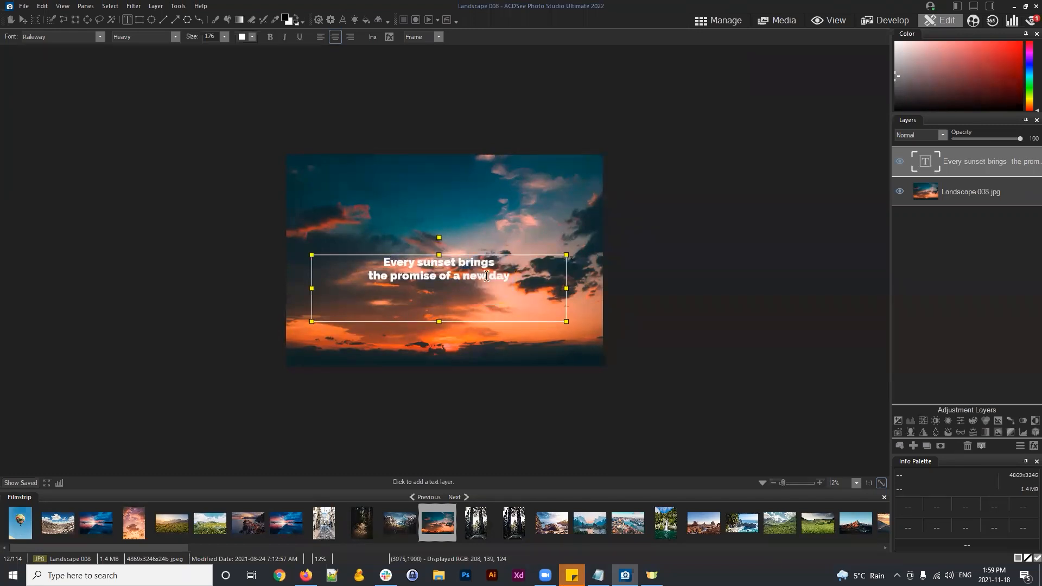
pyautogui.press('Return')
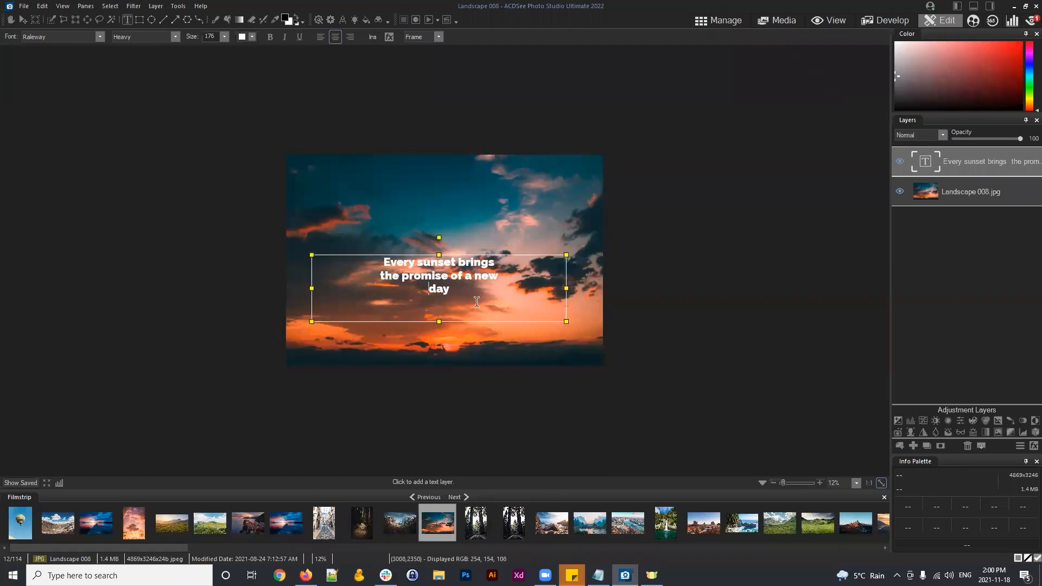
# Shorten the frame to fit the three lines and move it up to the centre of the photo
pyautogui.click(461, 289)
pyautogui.moveTo(439, 323); pyautogui.dragTo(439, 298)
pyautogui.click(881, 482)
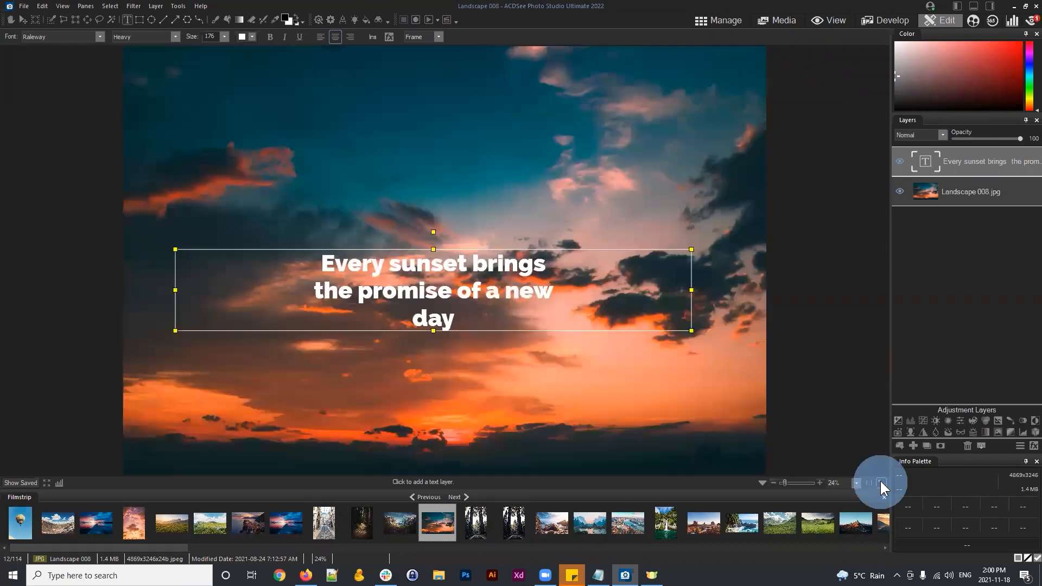
pyautogui.moveTo(447, 239); pyautogui.dragTo(459, 210)
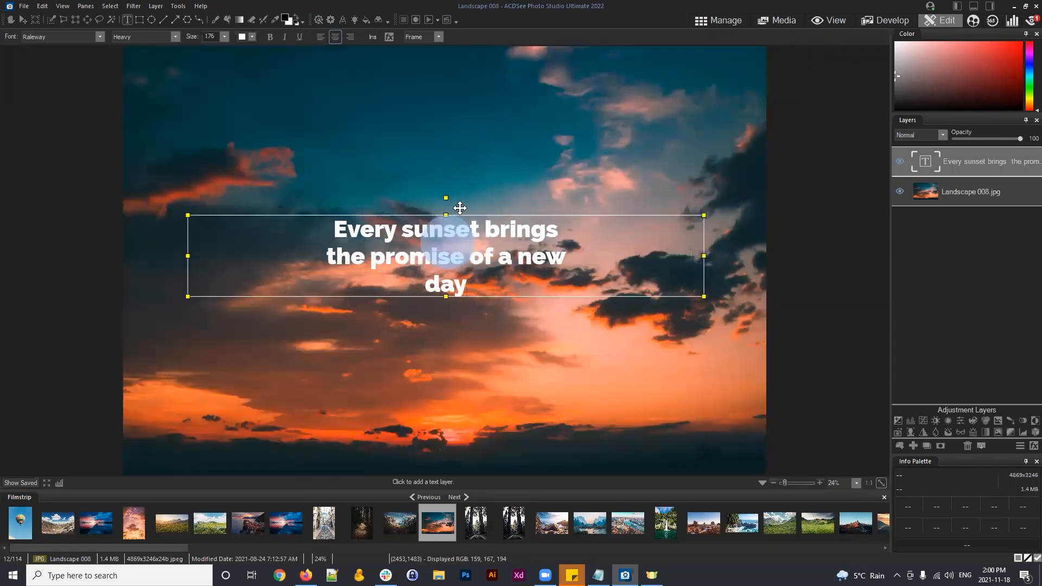
# Change the whole sentence's text type back to Dynamic and enlarge the text to about size 203
pyautogui.hotkey('ctrl', 'a')
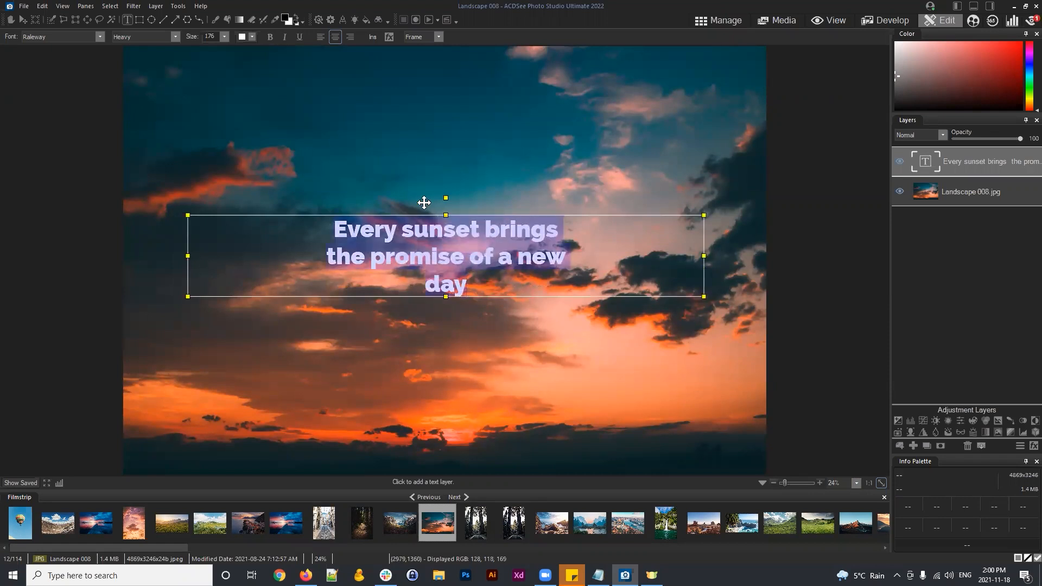
pyautogui.click(437, 36)
pyautogui.click(426, 45)
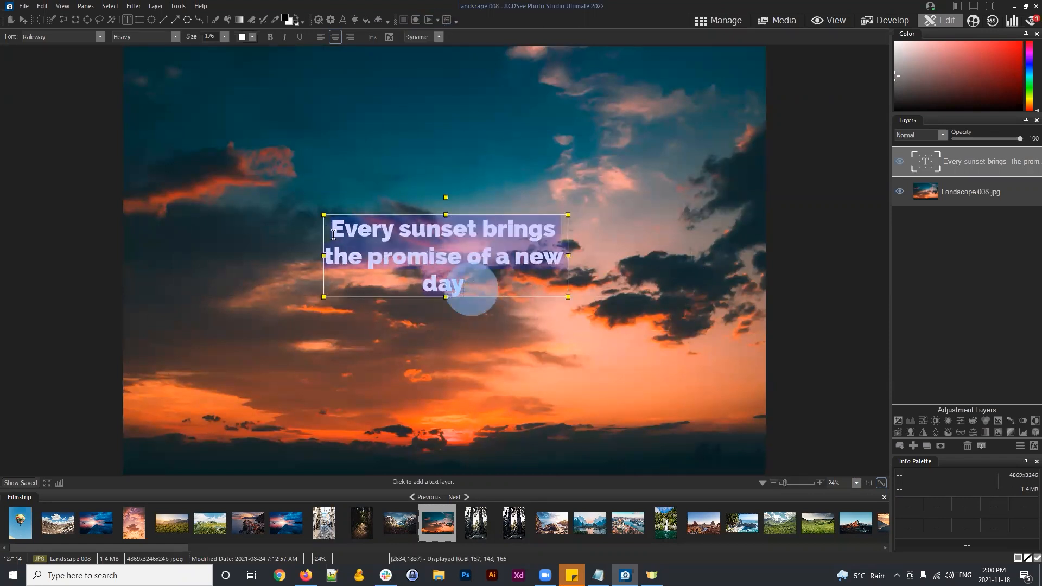
pyautogui.moveTo(324, 300)
pyautogui.mouseDown()
pyautogui.moveTo(249, 344)
pyautogui.moveTo(360, 285)
pyautogui.moveTo(382, 279)
pyautogui.moveTo(278, 336)
pyautogui.moveTo(389, 281)
pyautogui.moveTo(309, 307)
pyautogui.moveTo(331, 302)
pyautogui.moveTo(319, 311)
pyautogui.mouseUp()
pyautogui.click(461, 258)
pyautogui.click(491, 261)
# Set the text type to Frame and move the last line break so the final line reads "a new day"
pyautogui.hotkey('ctrl', 'a')
pyautogui.click(438, 36)
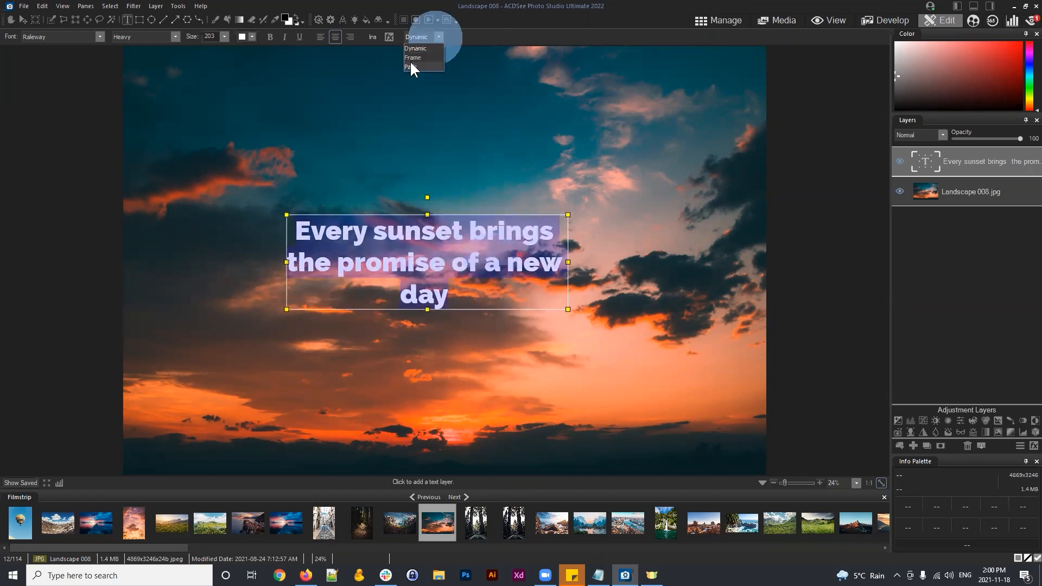
pyautogui.click(418, 57)
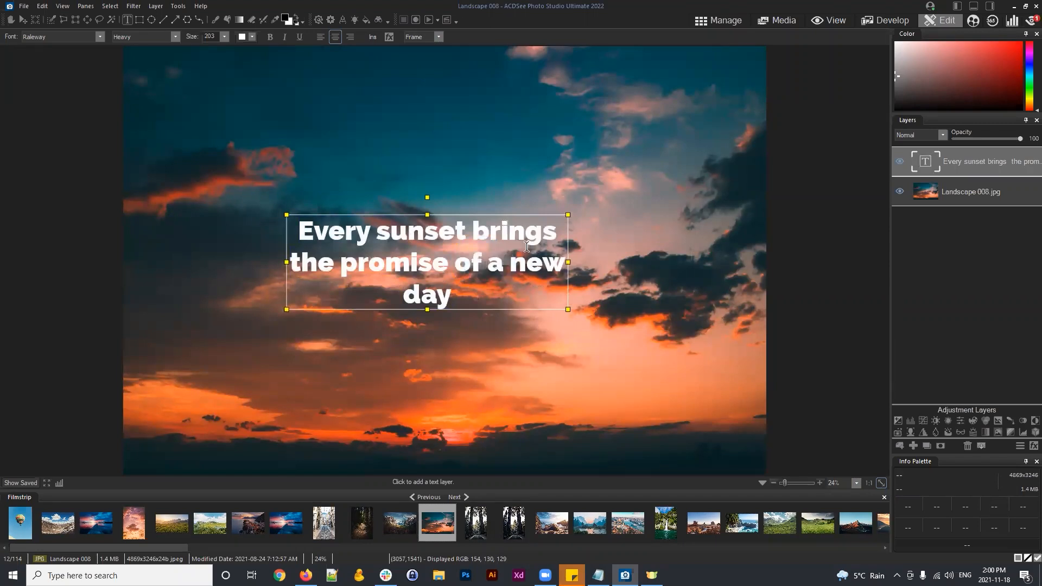
pyautogui.press('Return')
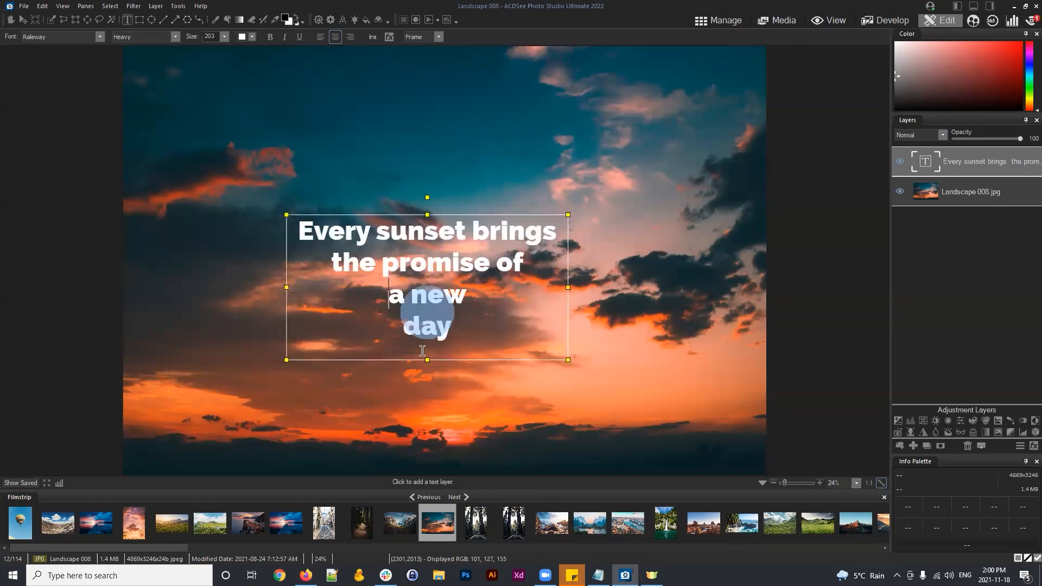
pyautogui.click(397, 330)
pyautogui.press('BackSpace')
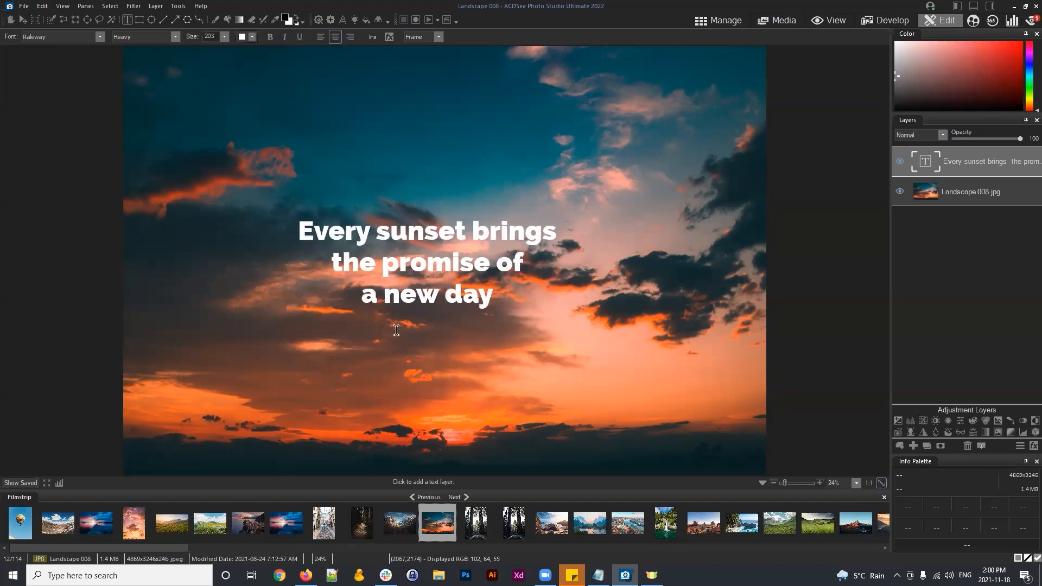
# Pull the frame's lower edge up close beneath the last line and snap the text to the centre of the photo with the Move tool
pyautogui.click(453, 285)
pyautogui.moveTo(428, 359); pyautogui.dragTo(430, 312)
pyautogui.click(516, 260)
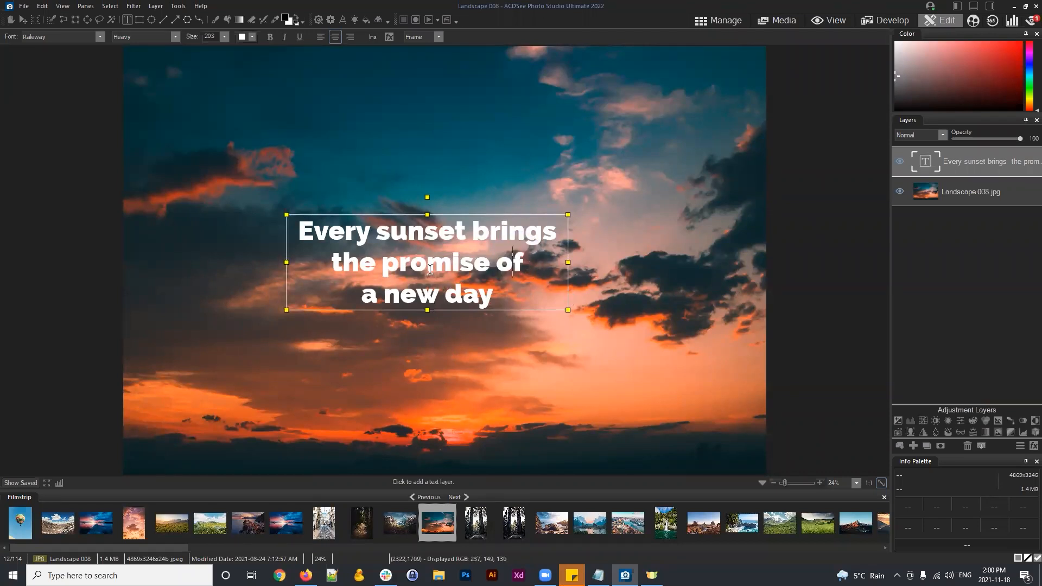
pyautogui.click(24, 18)
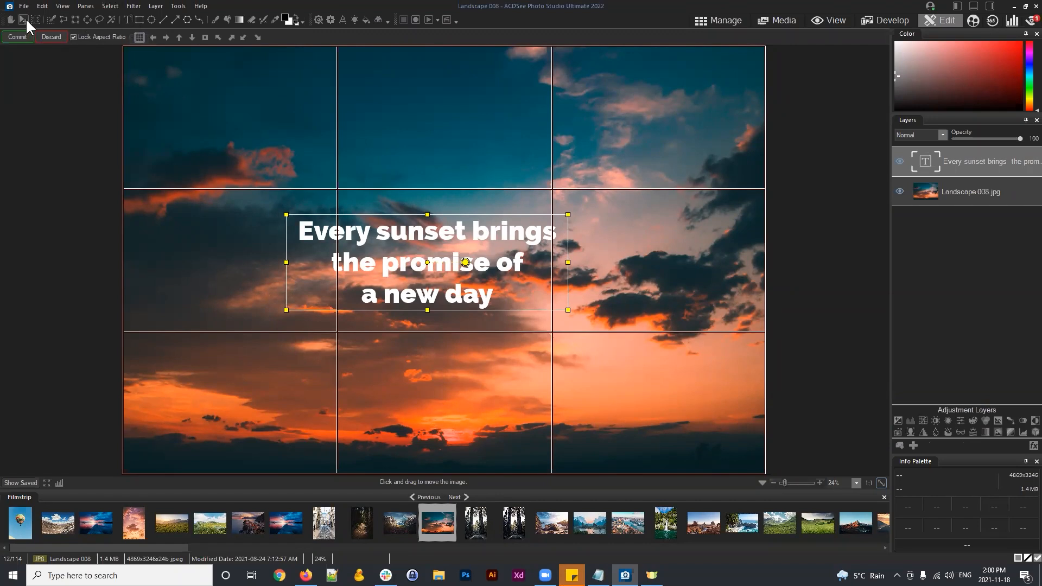
pyautogui.click(205, 37)
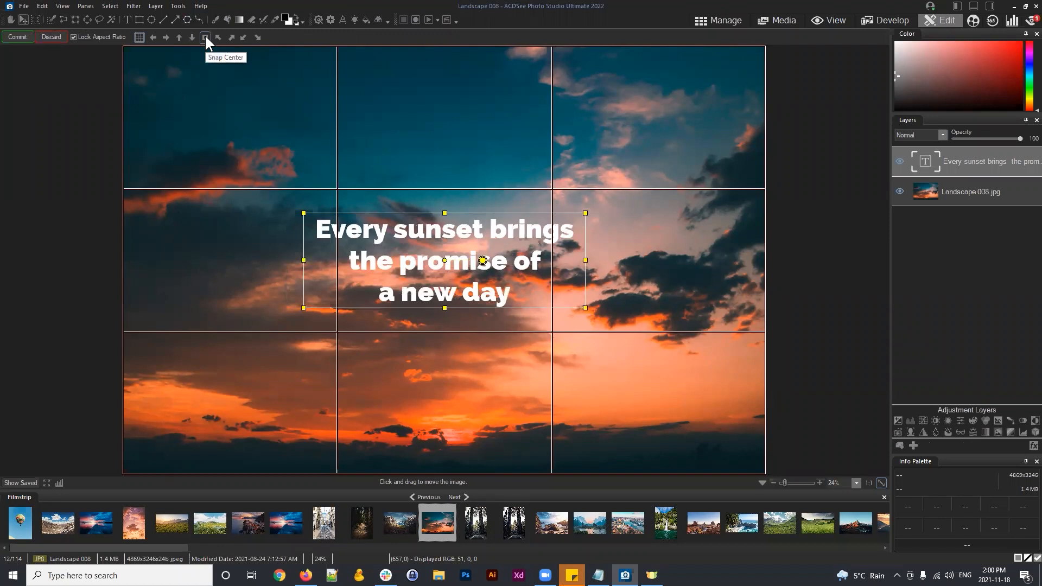
# Try snapping the text to the photo's upper-left and lower-right corners, left edge and centre, and move it freely up and to the right
pyautogui.click(219, 38)
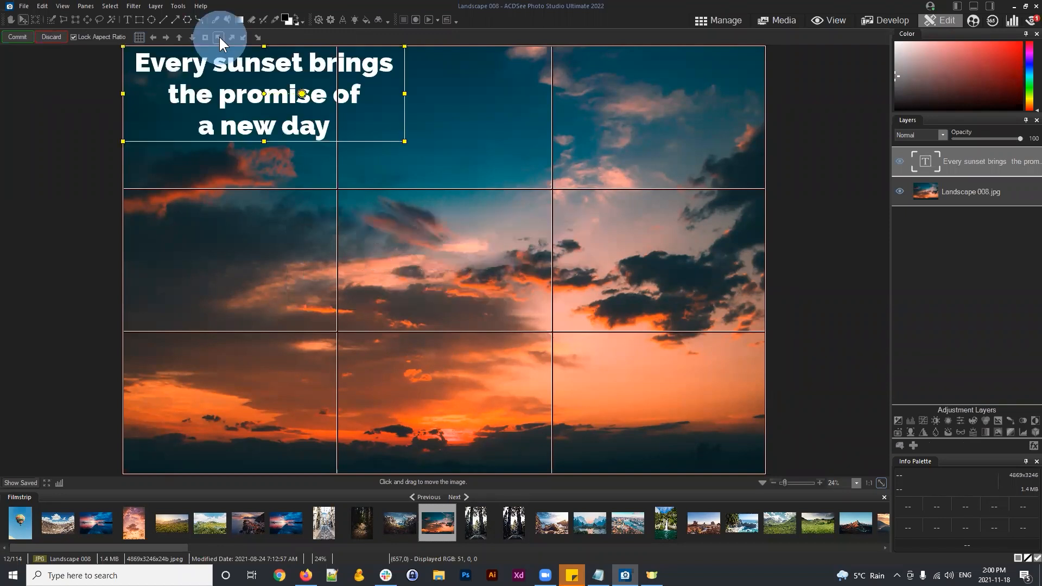
pyautogui.click(258, 38)
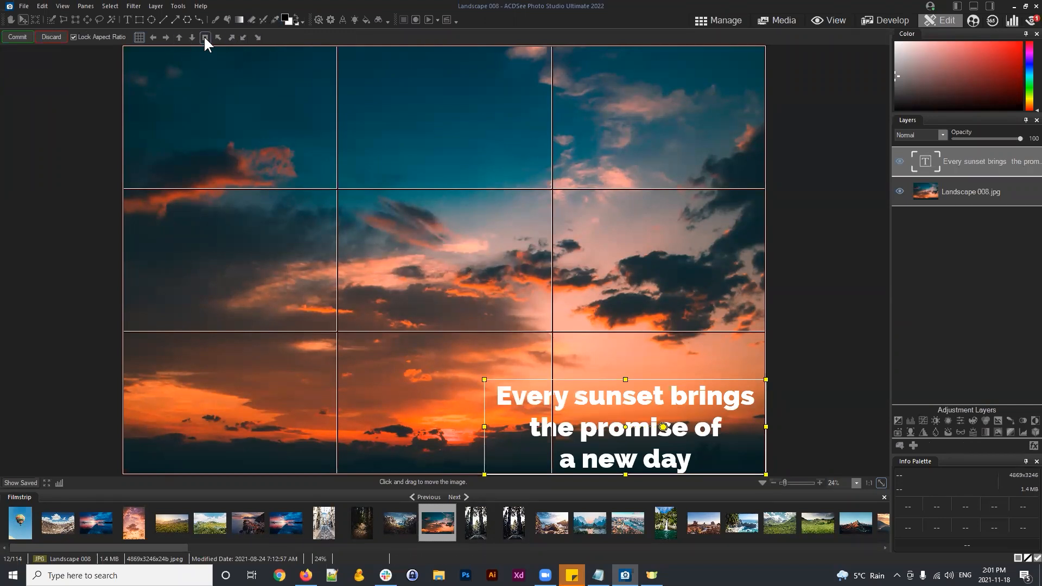
pyautogui.click(154, 37)
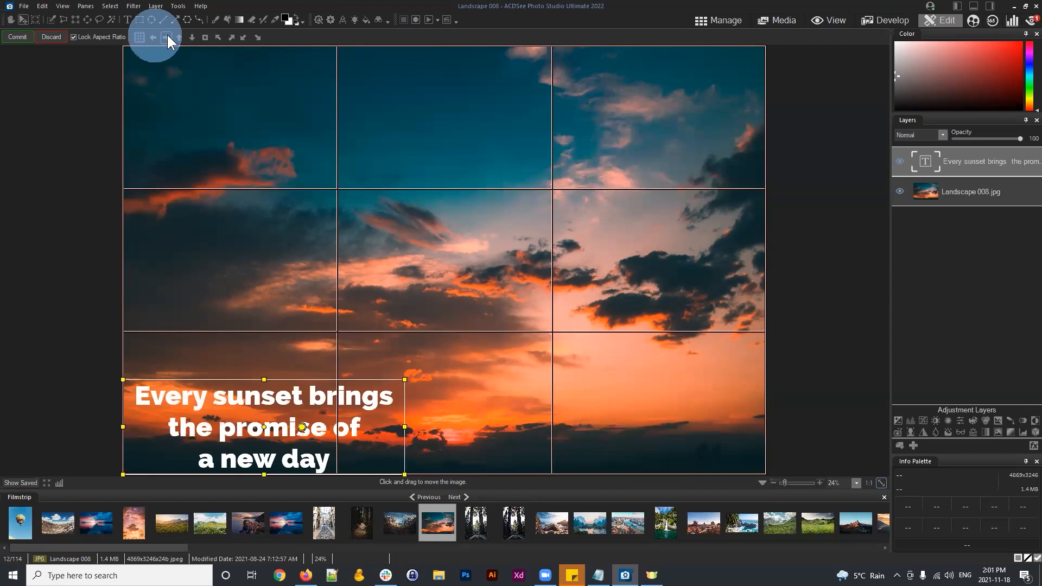
pyautogui.click(204, 37)
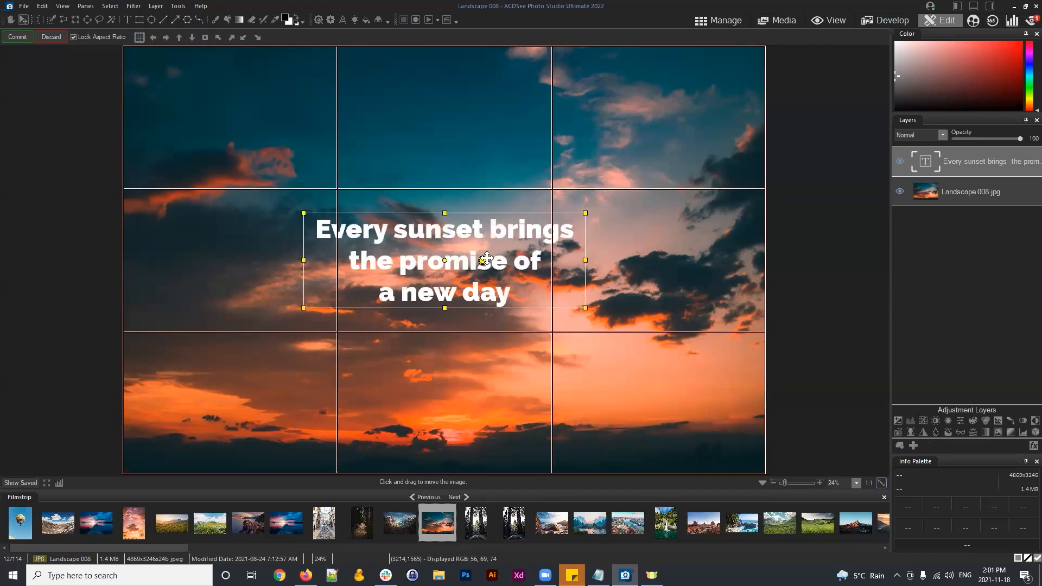
pyautogui.moveTo(497, 241); pyautogui.dragTo(602, 176)
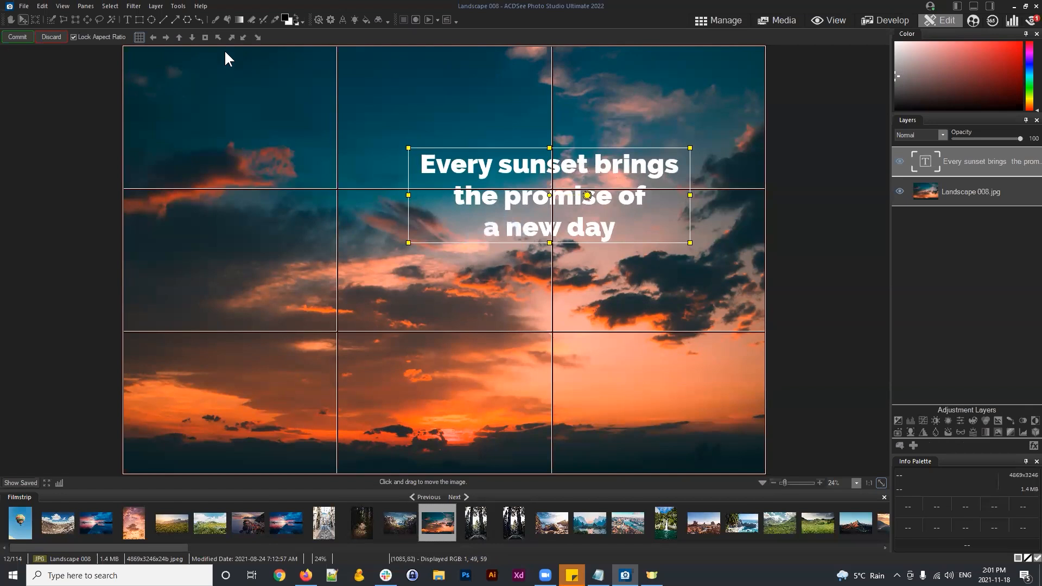
# Snap the text back to the centre of the photo, commit the move and select its text layer
pyautogui.click(205, 37)
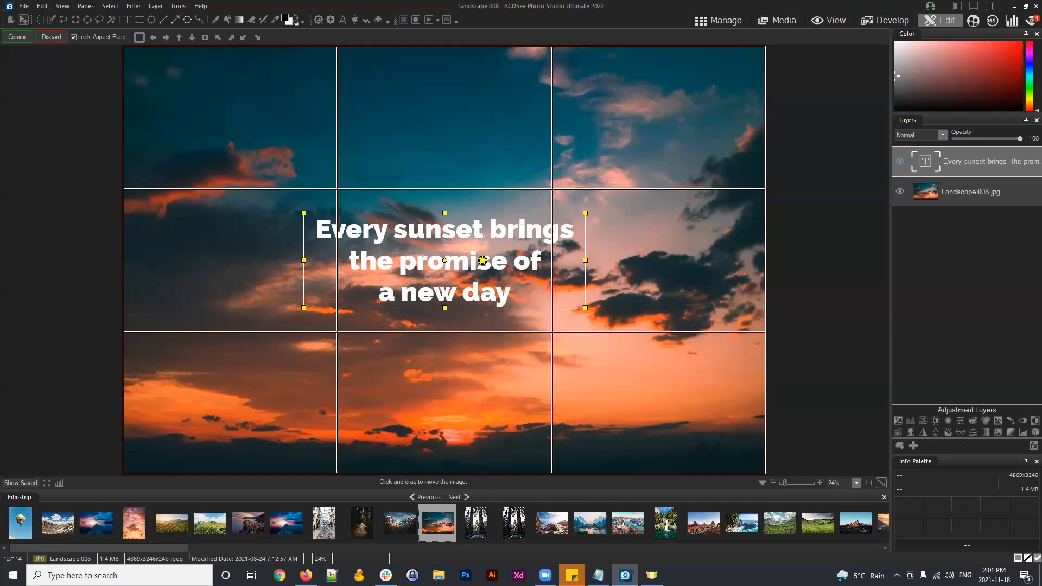
pyautogui.click(23, 17)
pyautogui.click(18, 37)
pyautogui.moveTo(967, 157); pyautogui.dragTo(957, 161)
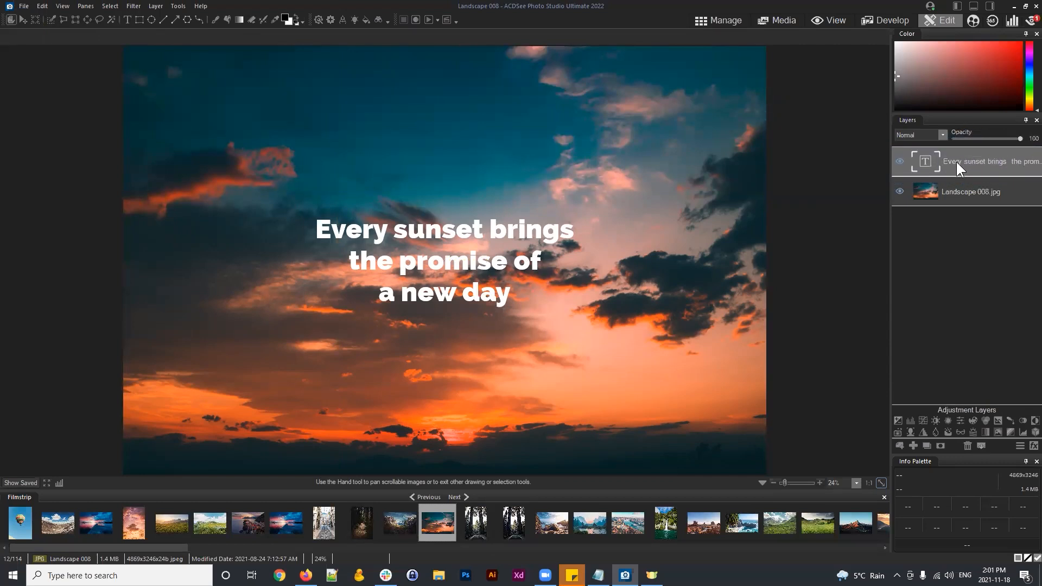
pyautogui.click(928, 162)
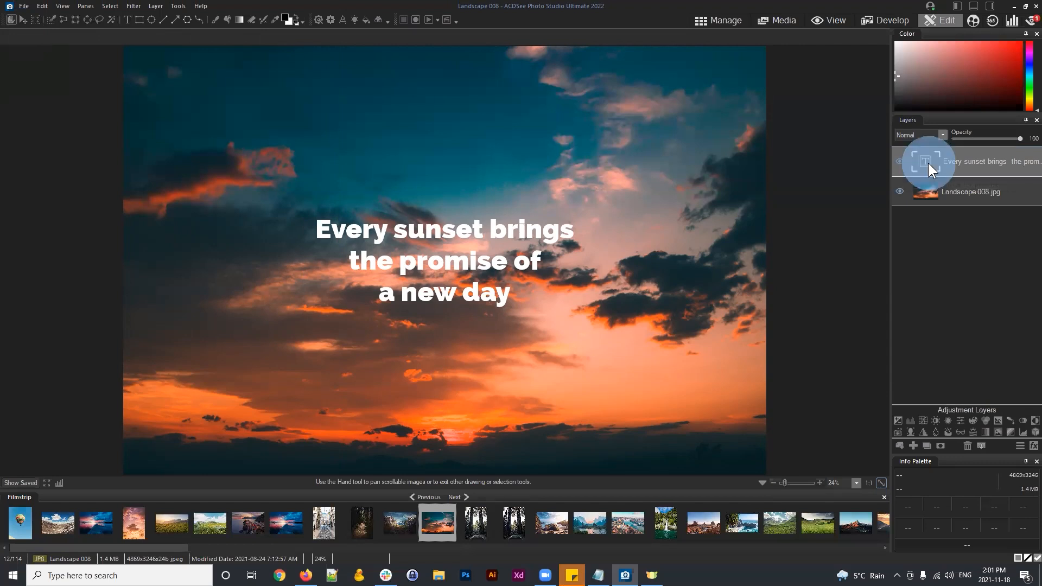
pyautogui.click(974, 158)
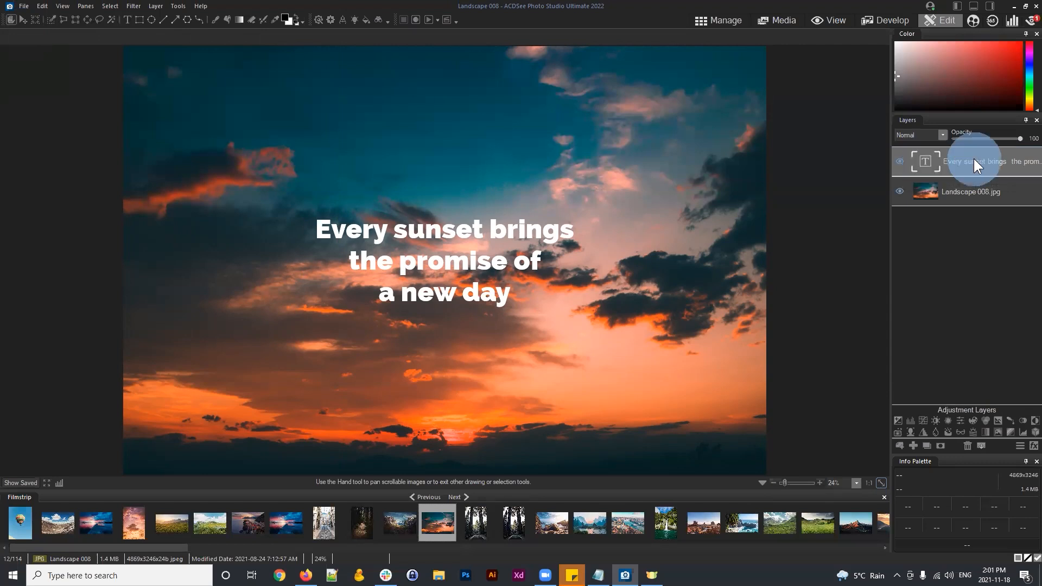
# Reopen the centred sentence for editing with the Text tool and try selecting its whole text
pyautogui.click(126, 20)
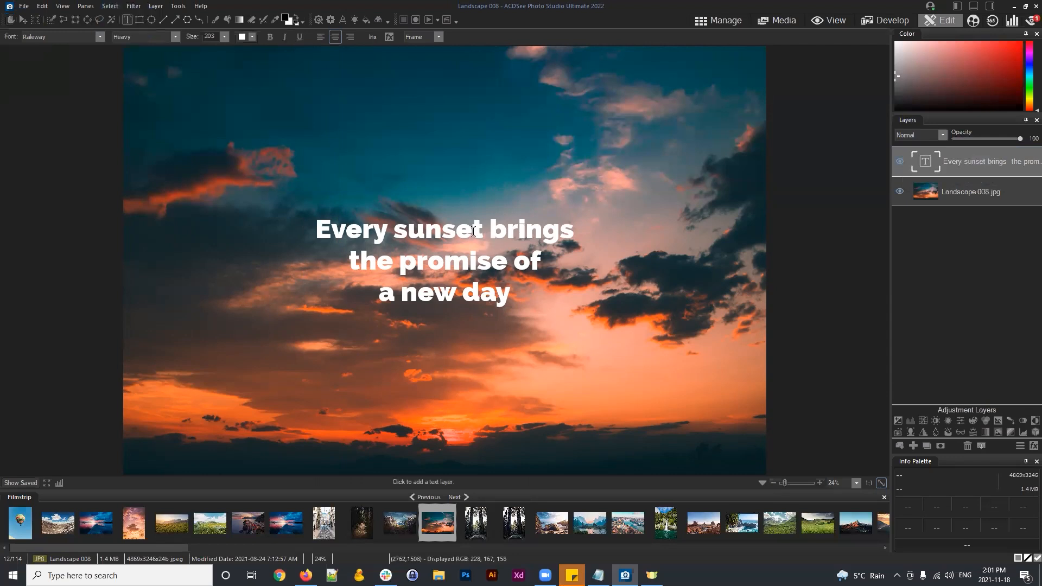
pyautogui.click(458, 231)
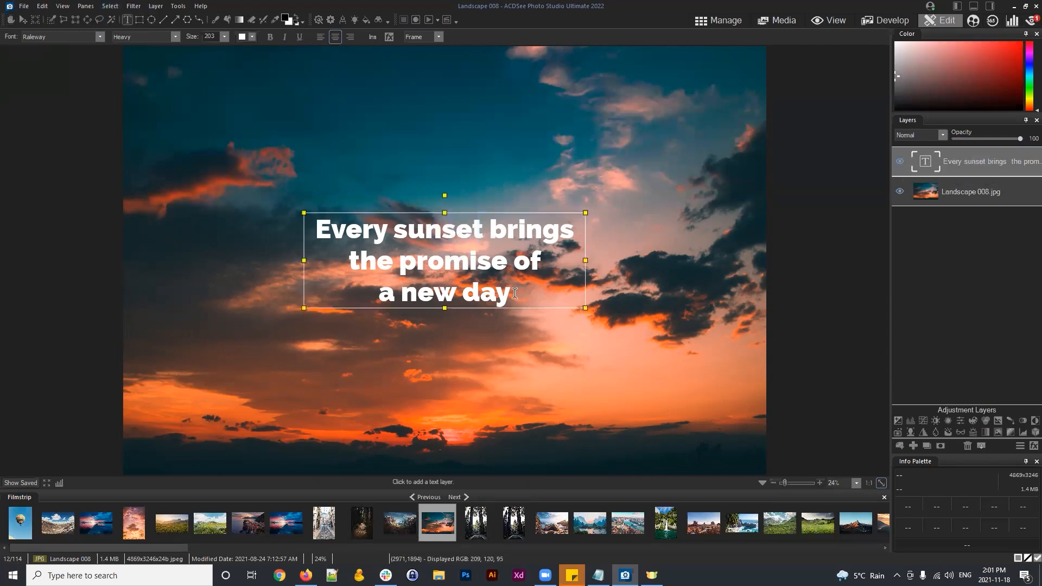
pyautogui.moveTo(514, 296); pyautogui.dragTo(303, 212)
pyautogui.click(471, 230)
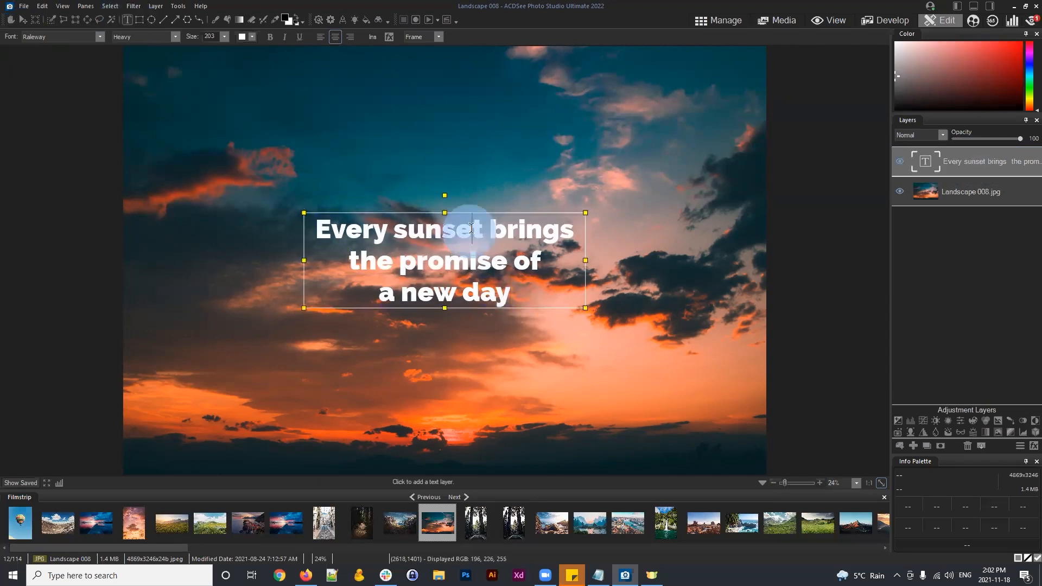
pyautogui.click(334, 228)
pyautogui.hotkey('ctrl', 'a')
pyautogui.click(509, 296)
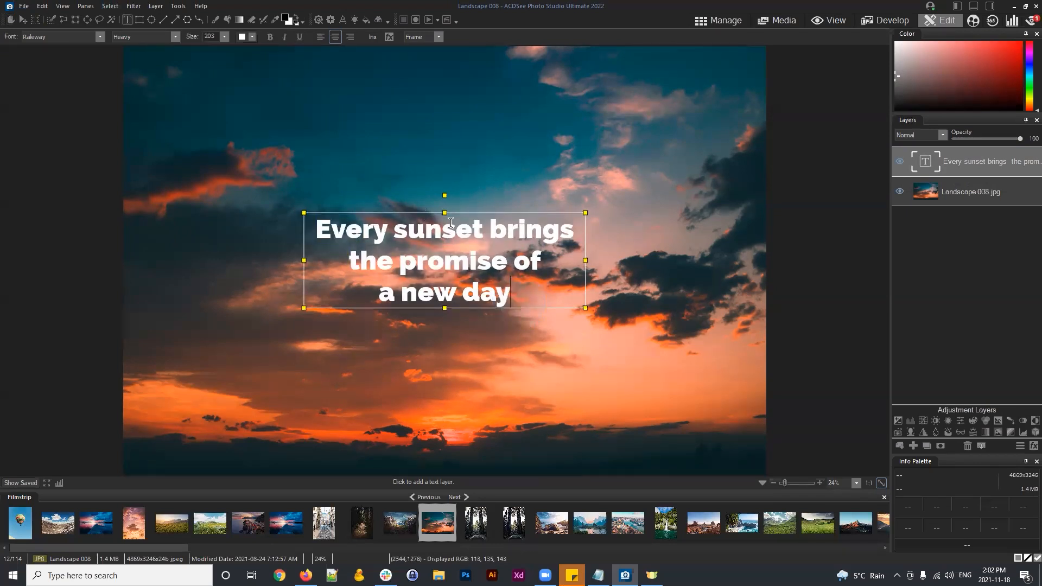
pyautogui.moveTo(322, 229); pyautogui.dragTo(534, 300)
pyautogui.click(537, 302)
# Try left alignment, bold, italic and underline on the whole sentence, and return it to plain centred text
pyautogui.click(320, 36)
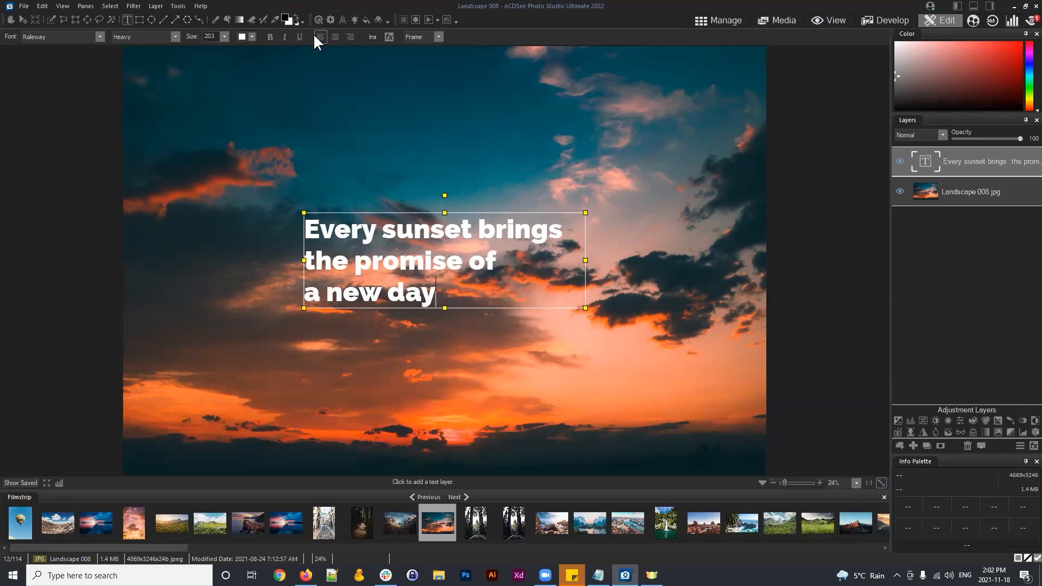
pyautogui.tripleClick(447, 294)
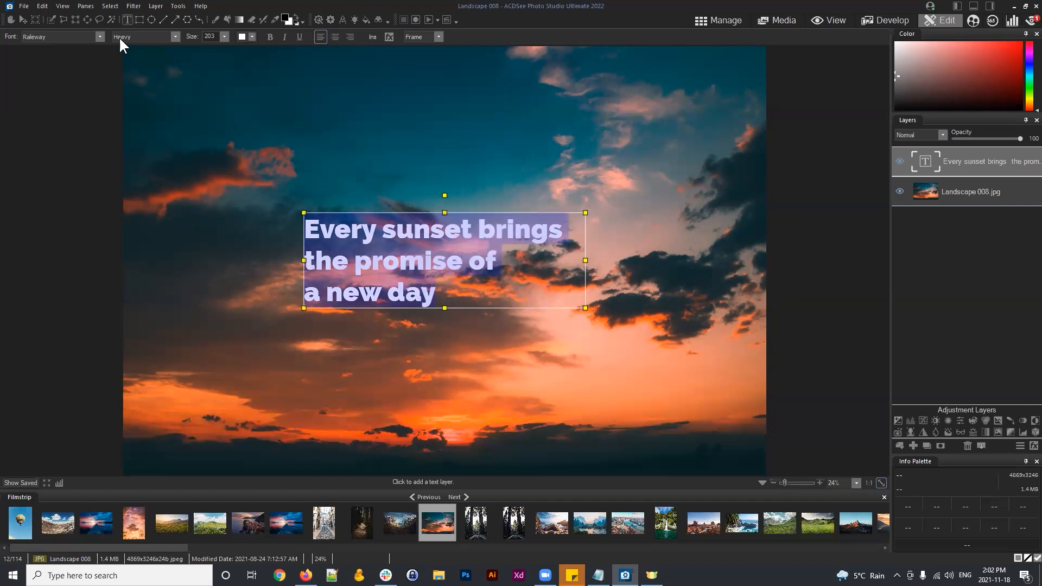
pyautogui.click(269, 38)
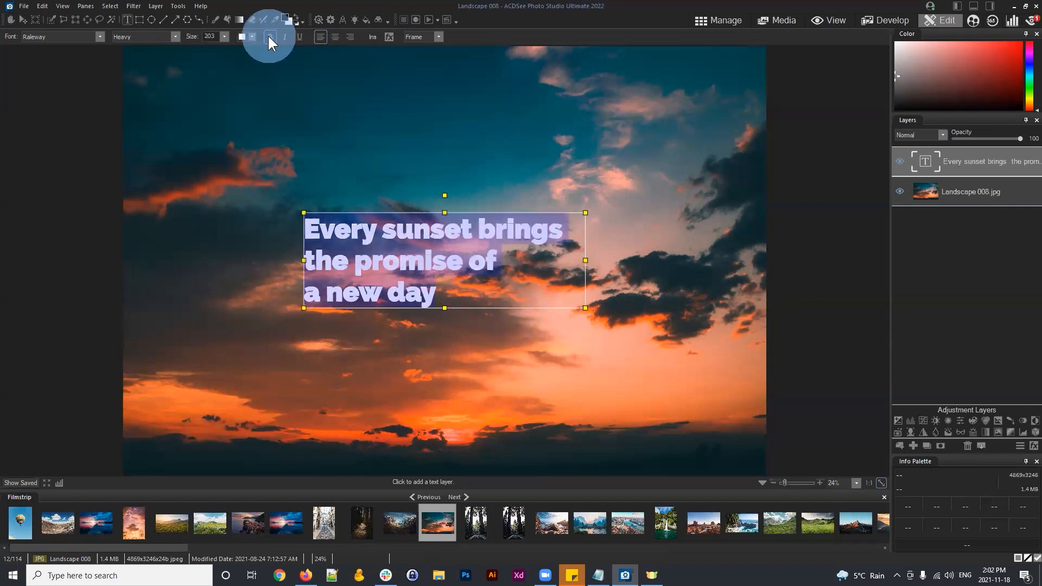
pyautogui.click(269, 36)
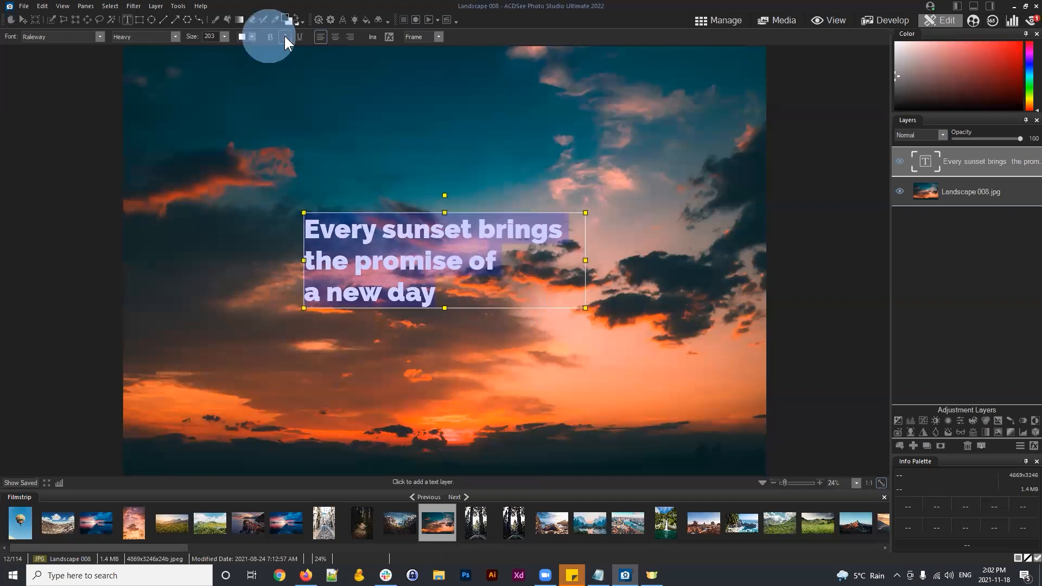
pyautogui.click(285, 37)
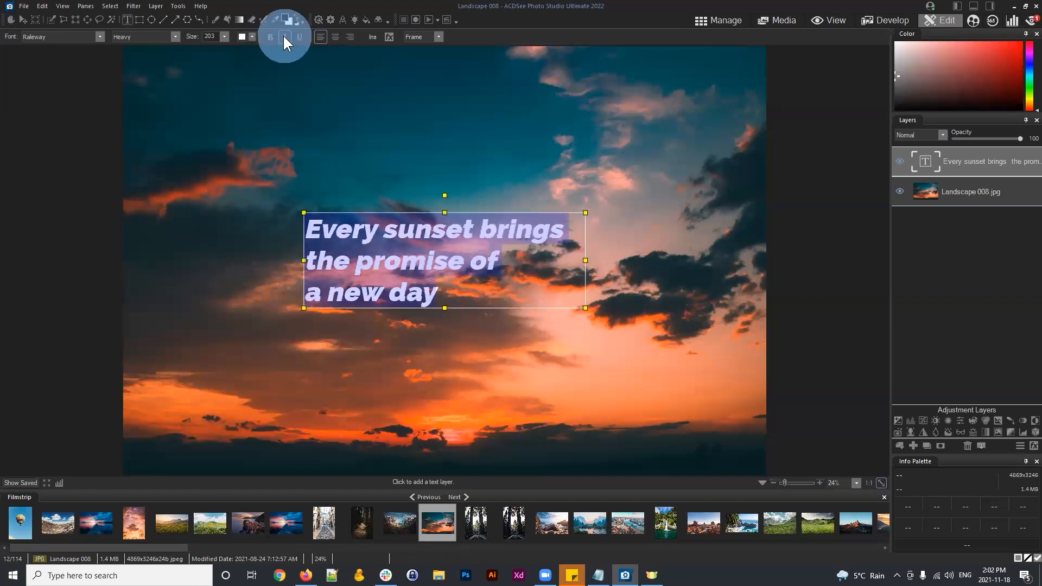
pyautogui.click(286, 37)
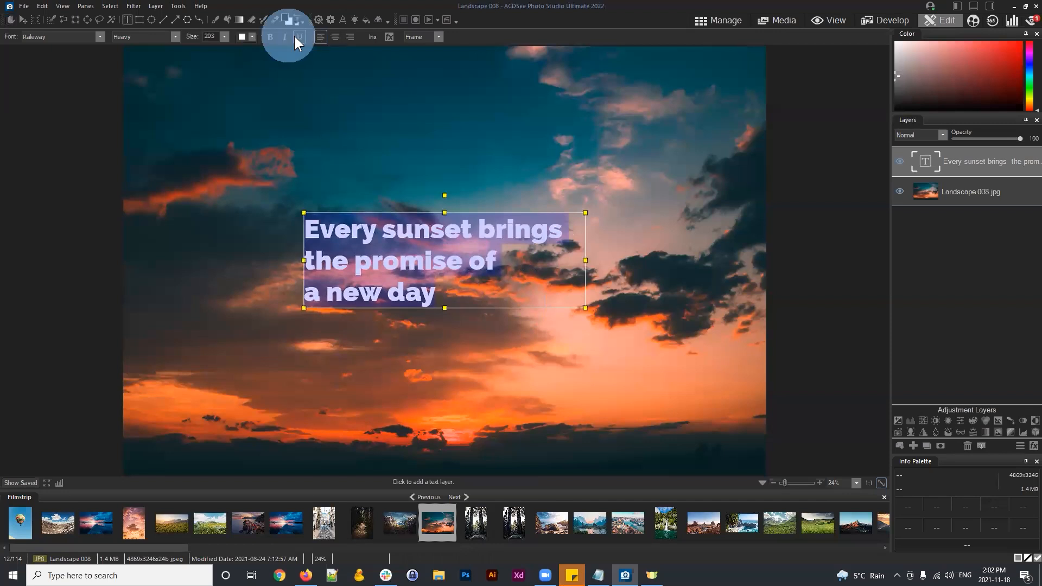
pyautogui.click(299, 37)
pyautogui.click(299, 36)
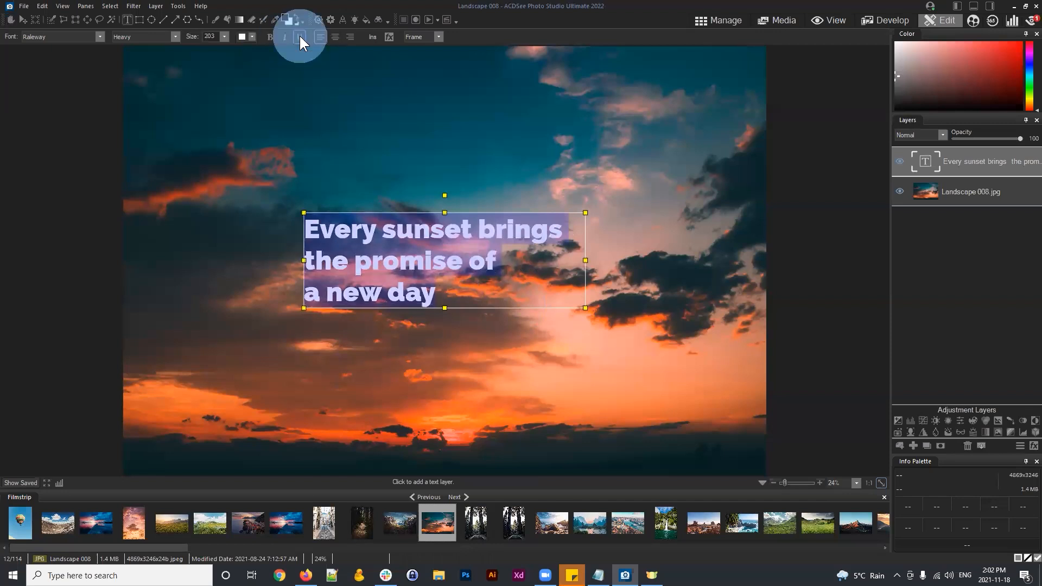
pyautogui.click(333, 36)
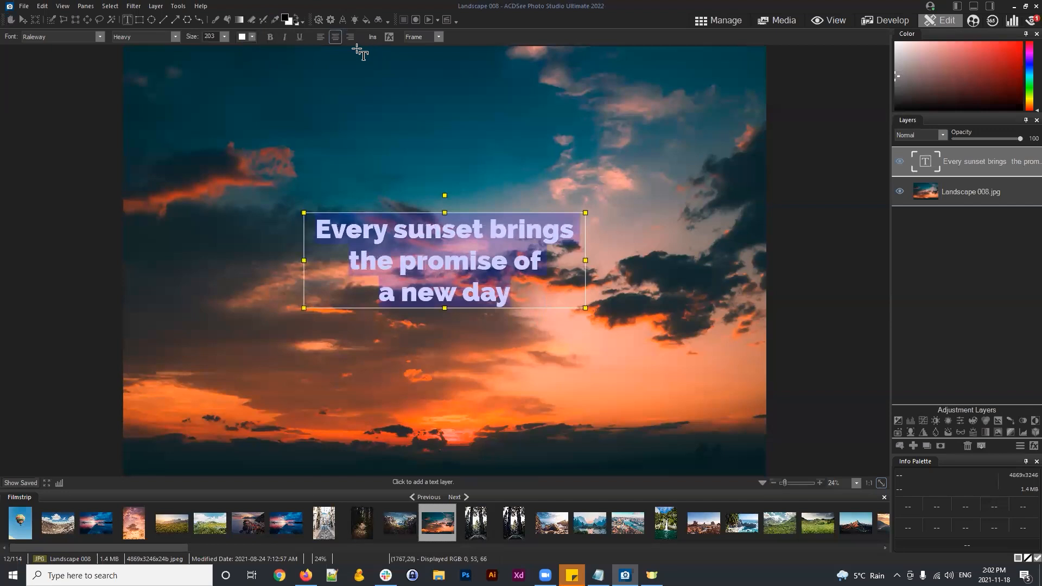
# Set the sentence's text type to Path and pull the path's middle point upward to bend the text into an arch
pyautogui.click(438, 37)
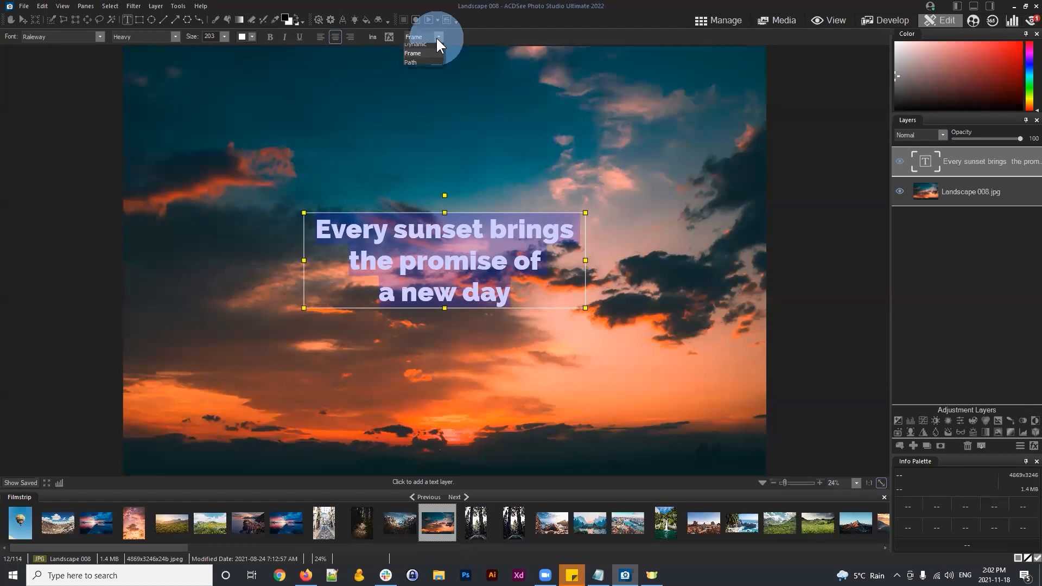
pyautogui.click(415, 65)
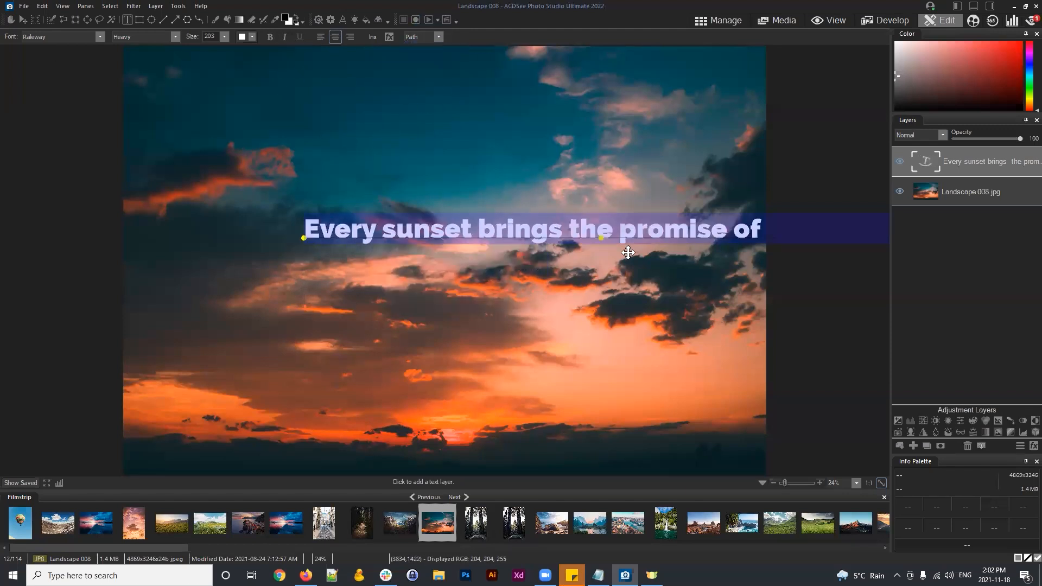
pyautogui.moveTo(601, 237); pyautogui.dragTo(473, 171)
# Move the path's two end points down inside the photo and centre its peak so the whole sentence forms a tall arch
pyautogui.click(774, 483)
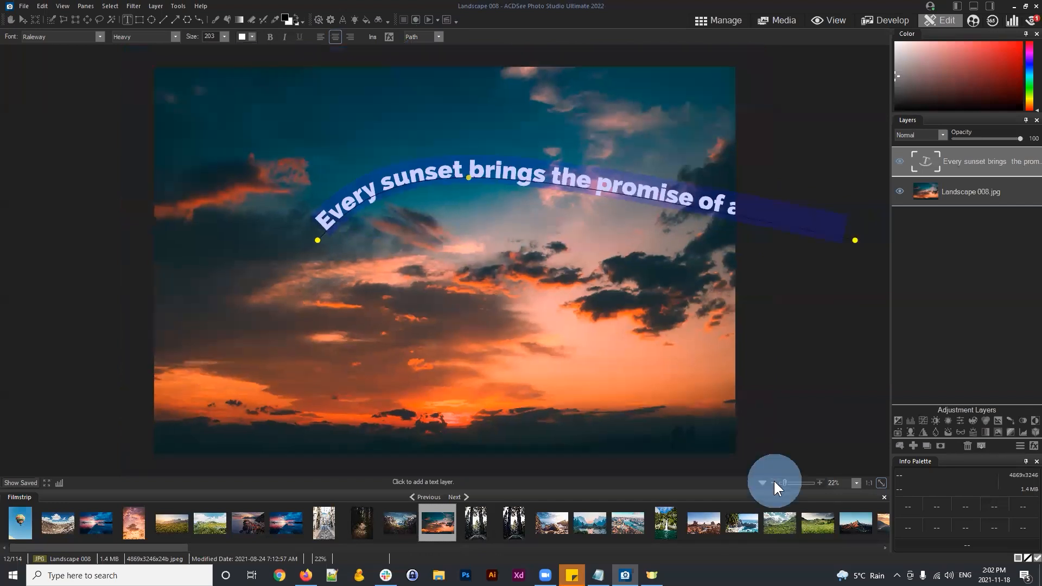
pyautogui.click(773, 483)
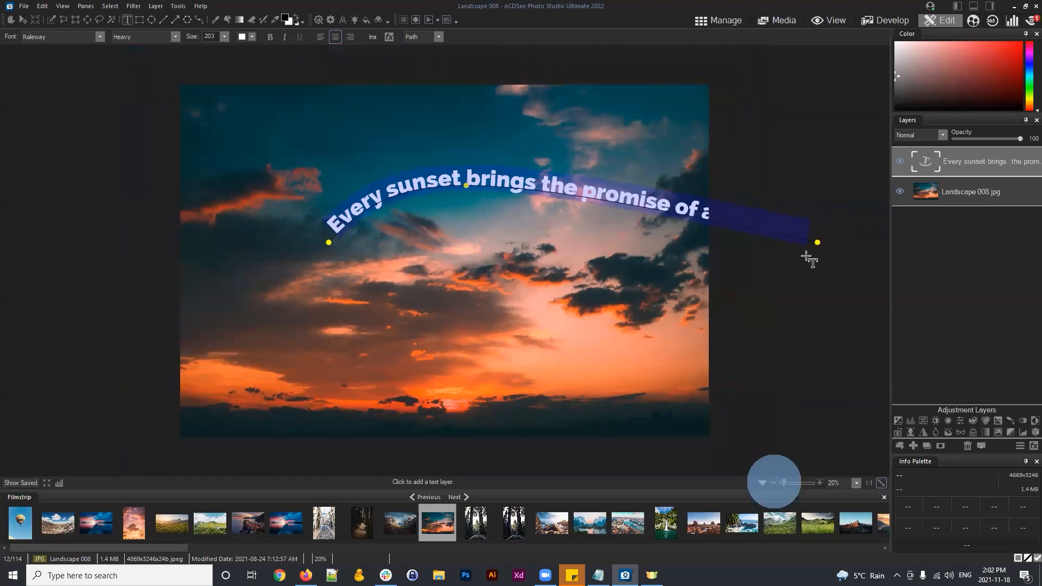
pyautogui.moveTo(469, 188); pyautogui.dragTo(480, 186)
pyautogui.moveTo(820, 244); pyautogui.dragTo(615, 340)
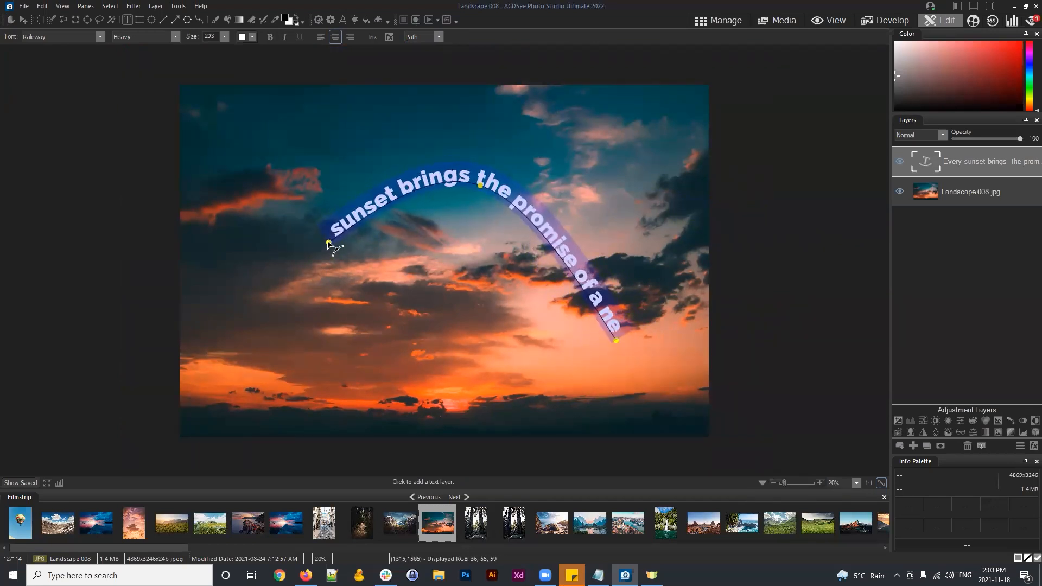
pyautogui.moveTo(329, 242); pyautogui.dragTo(283, 351)
pyautogui.moveTo(480, 195); pyautogui.dragTo(444, 163)
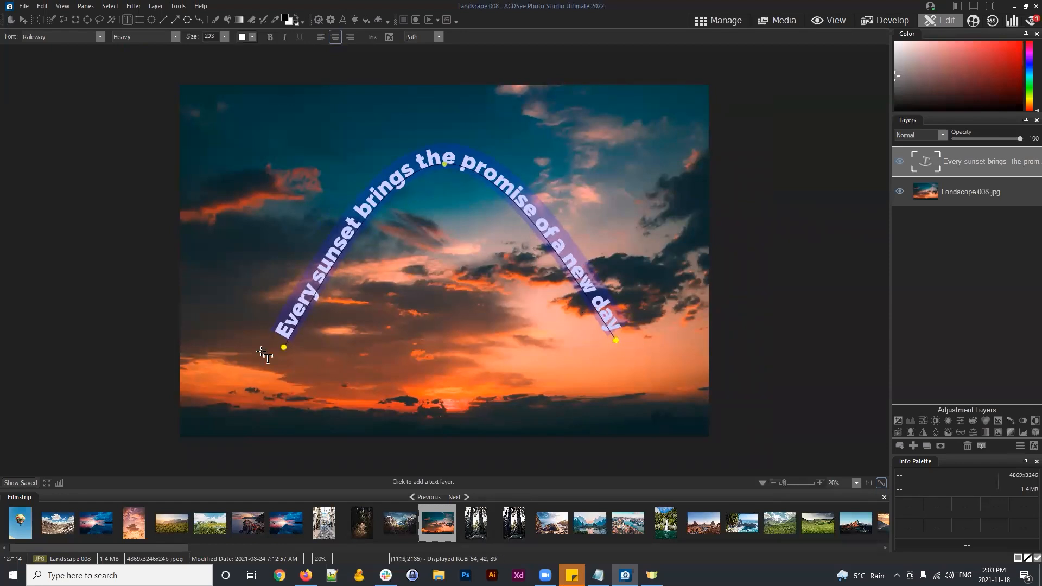
pyautogui.moveTo(283, 347)
pyautogui.mouseDown()
pyautogui.moveTo(331, 249)
pyautogui.moveTo(289, 356)
pyautogui.mouseUp()
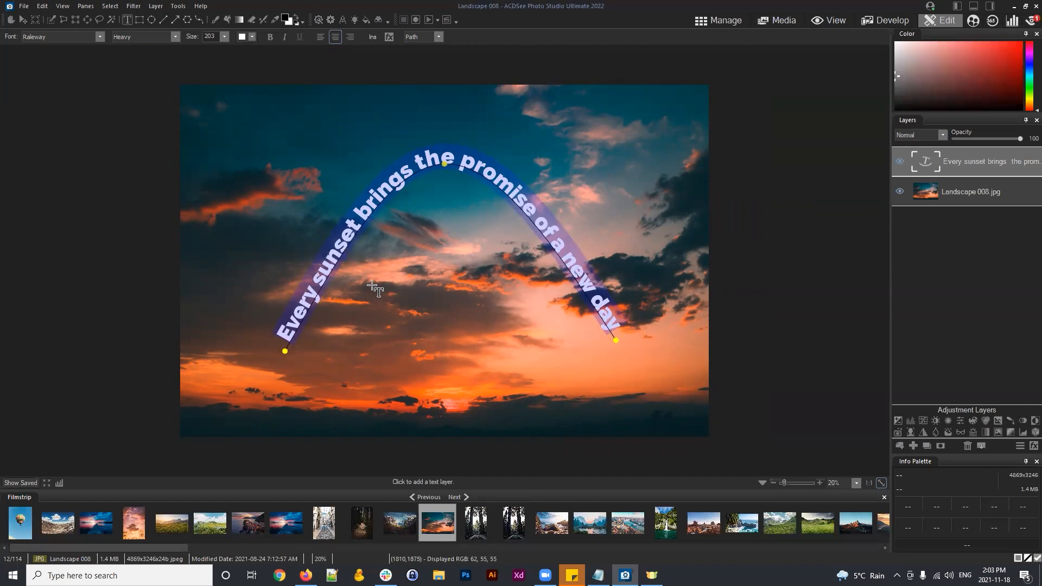
# Add a path point on each side of the arch and pull both outward to round the curve
pyautogui.click(346, 252)
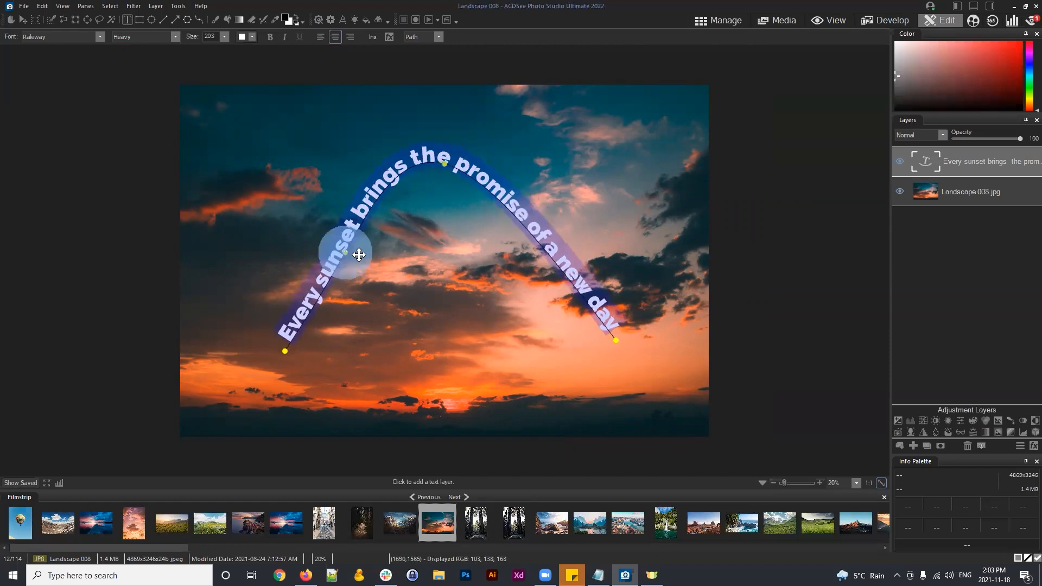
pyautogui.moveTo(346, 253); pyautogui.dragTo(309, 222)
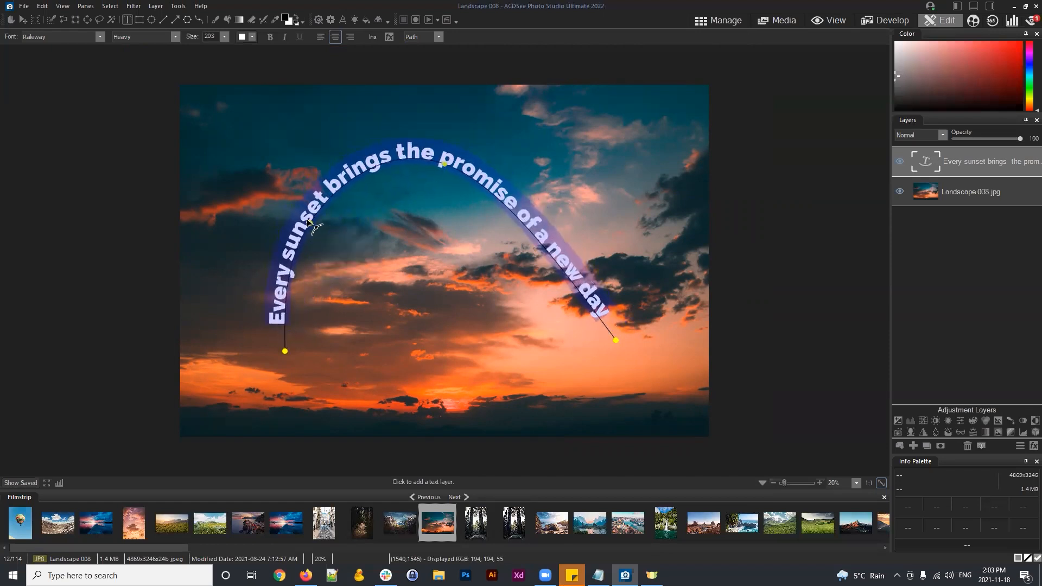
pyautogui.moveTo(533, 241); pyautogui.dragTo(571, 223)
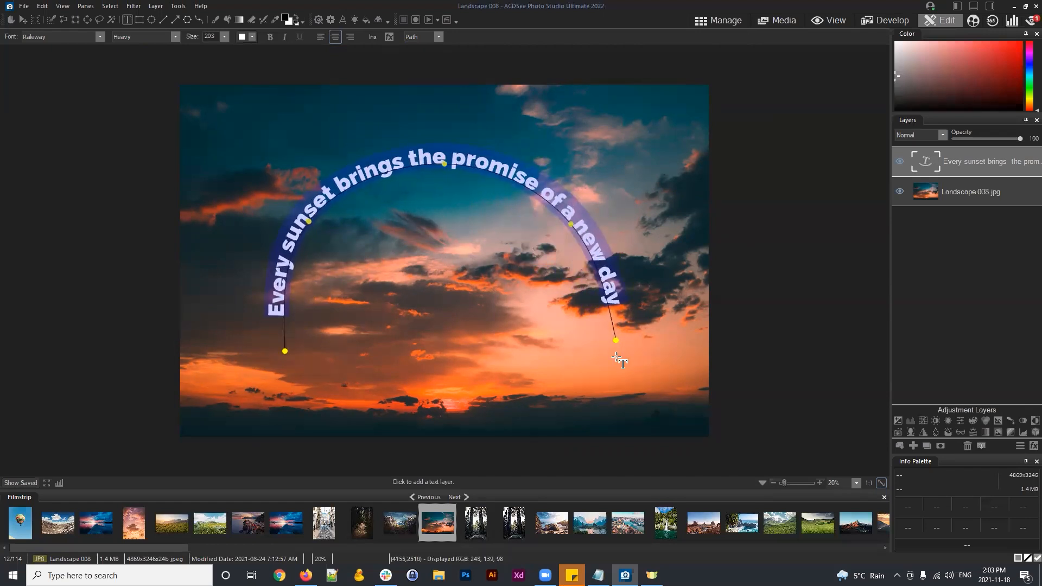
# Widen the arch by moving both path end points outward, and shift its peak slightly down and to the left
pyautogui.moveTo(616, 342); pyautogui.dragTo(596, 367)
pyautogui.moveTo(285, 351); pyautogui.dragTo(226, 326)
pyautogui.moveTo(597, 366); pyautogui.dragTo(659, 334)
pyautogui.moveTo(443, 163)
pyautogui.mouseDown()
pyautogui.moveTo(434, 186)
pyautogui.moveTo(435, 171)
pyautogui.mouseUp()
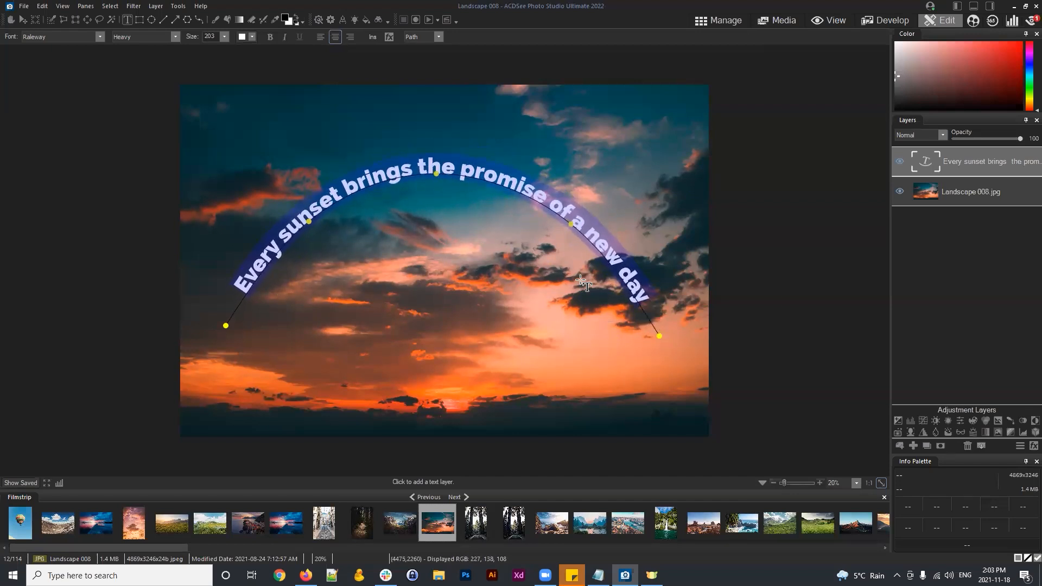
# Move the path's two end points slightly outward and lower its peak and side points to flatten the arch
pyautogui.moveTo(572, 226); pyautogui.dragTo(569, 226)
pyautogui.moveTo(659, 336); pyautogui.dragTo(662, 338)
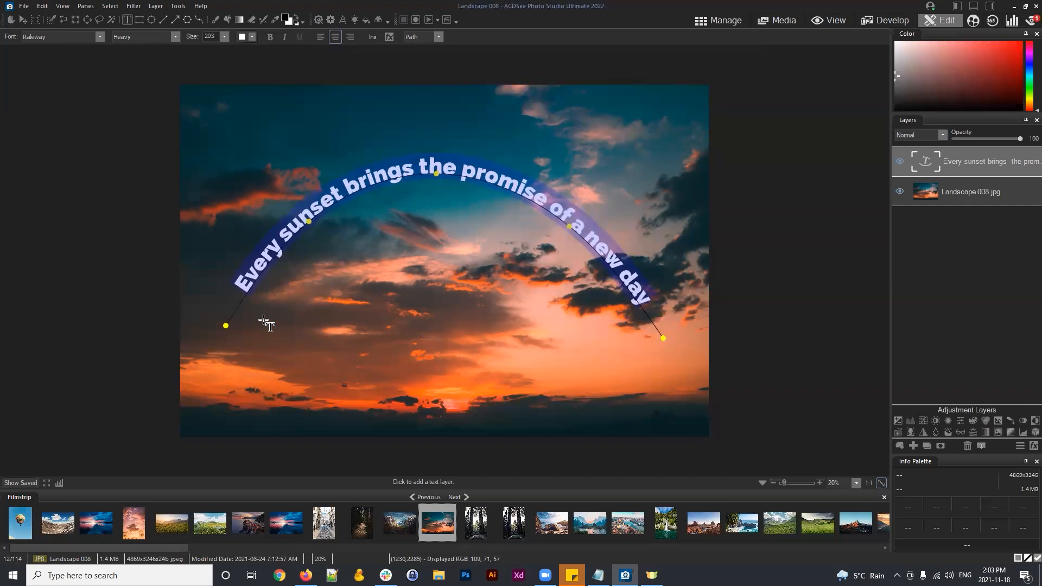
pyautogui.moveTo(226, 327); pyautogui.dragTo(224, 326)
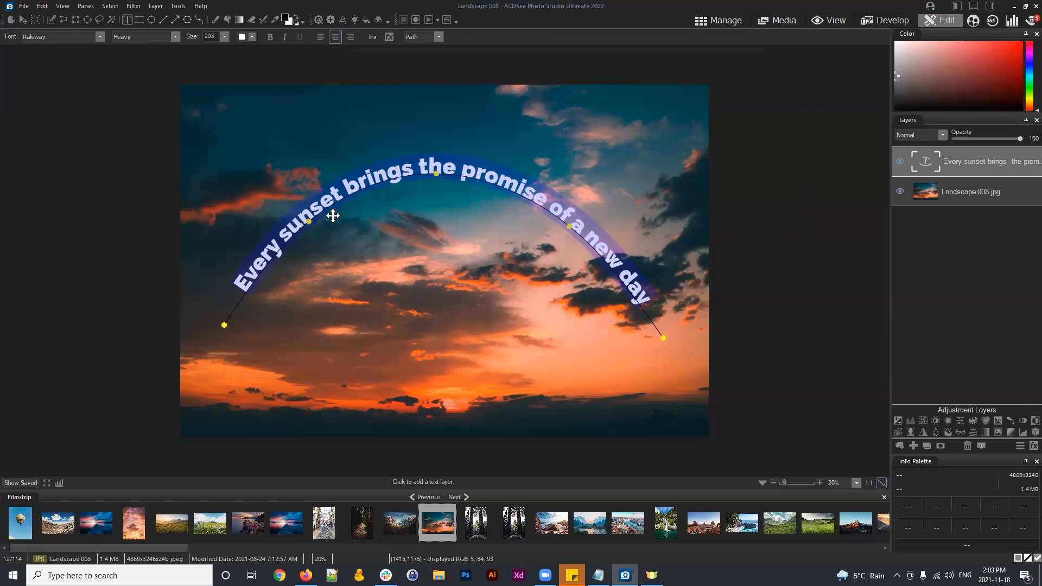
pyautogui.moveTo(319, 231); pyautogui.dragTo(315, 233)
pyautogui.moveTo(436, 173); pyautogui.dragTo(440, 187)
pyautogui.moveTo(572, 225); pyautogui.dragTo(564, 234)
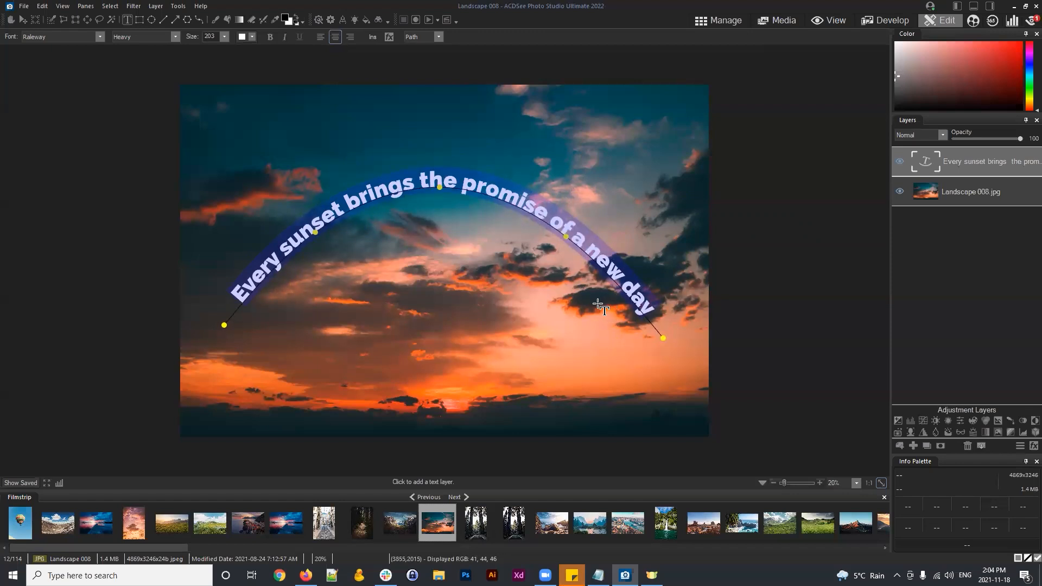
pyautogui.moveTo(564, 240)
pyautogui.mouseDown()
pyautogui.moveTo(552, 251)
pyautogui.moveTo(575, 233)
pyautogui.mouseUp()
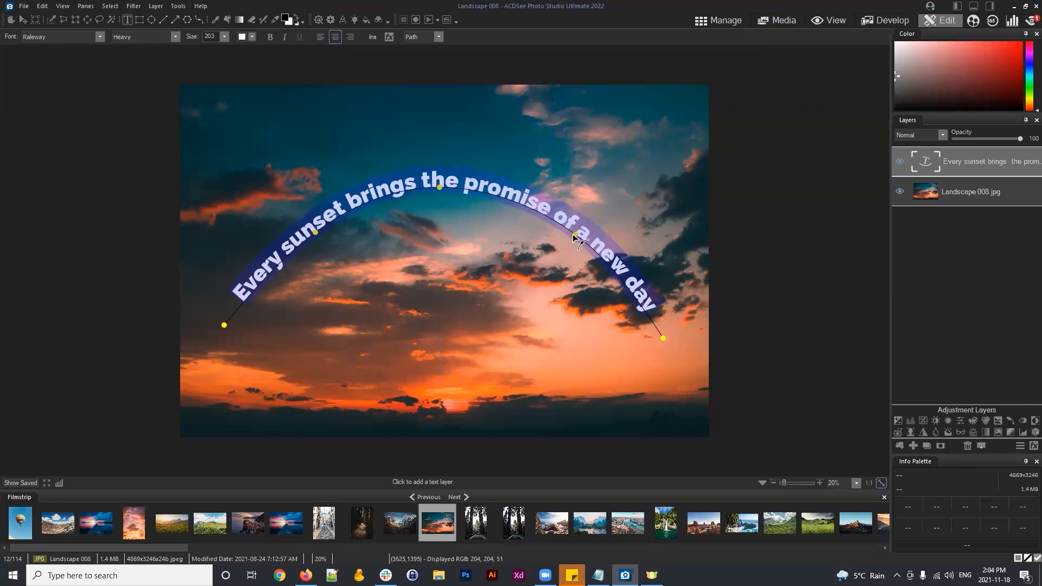
# Remove the path points on both sides of the arch, add new ones and pull them outward to round the curve
pyautogui.rightClick(574, 234)
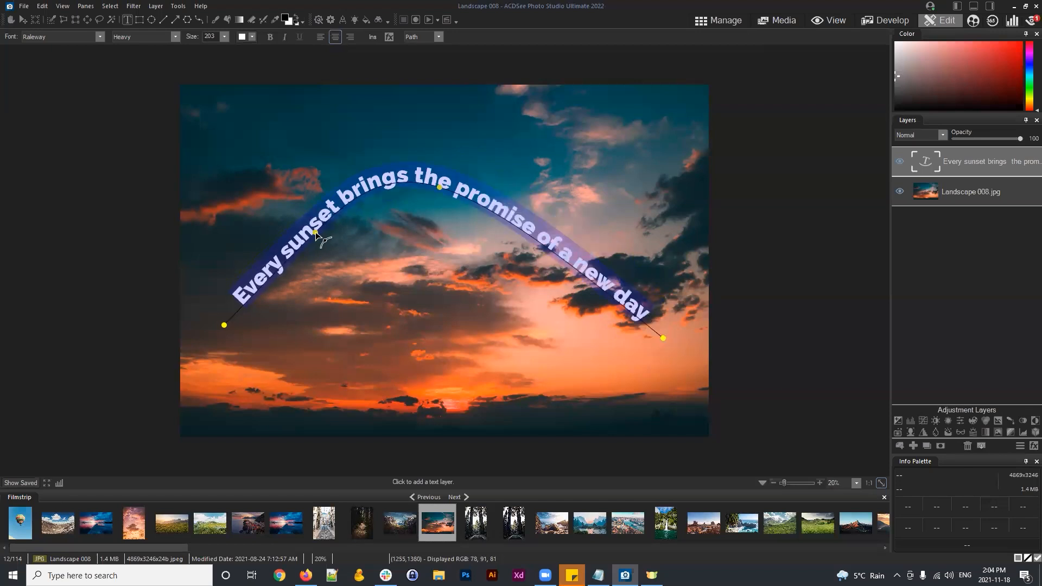
pyautogui.rightClick(315, 233)
pyautogui.moveTo(322, 240); pyautogui.dragTo(296, 226)
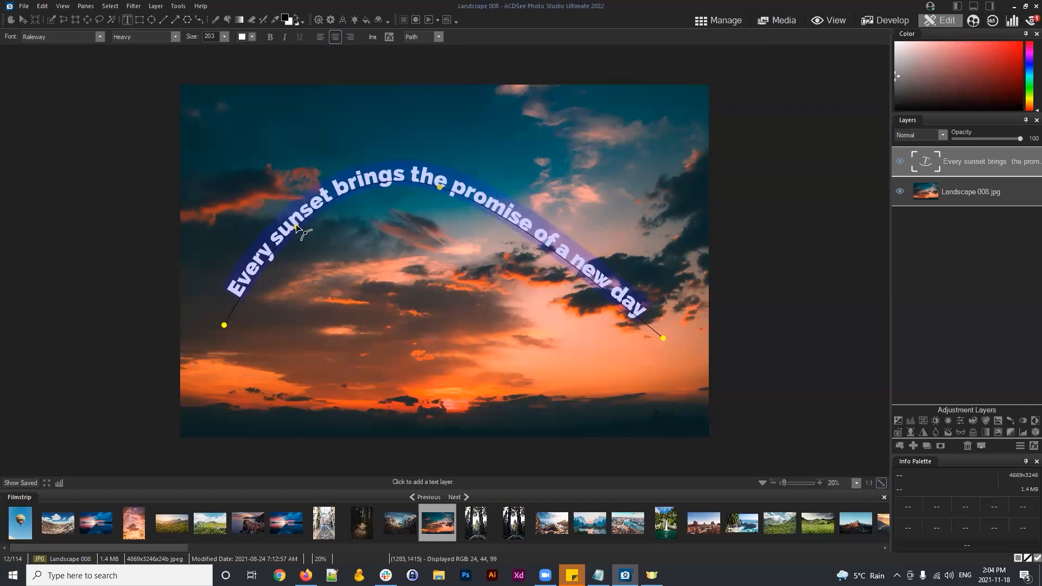
pyautogui.moveTo(546, 248); pyautogui.dragTo(582, 233)
pyautogui.moveTo(295, 232); pyautogui.dragTo(299, 236)
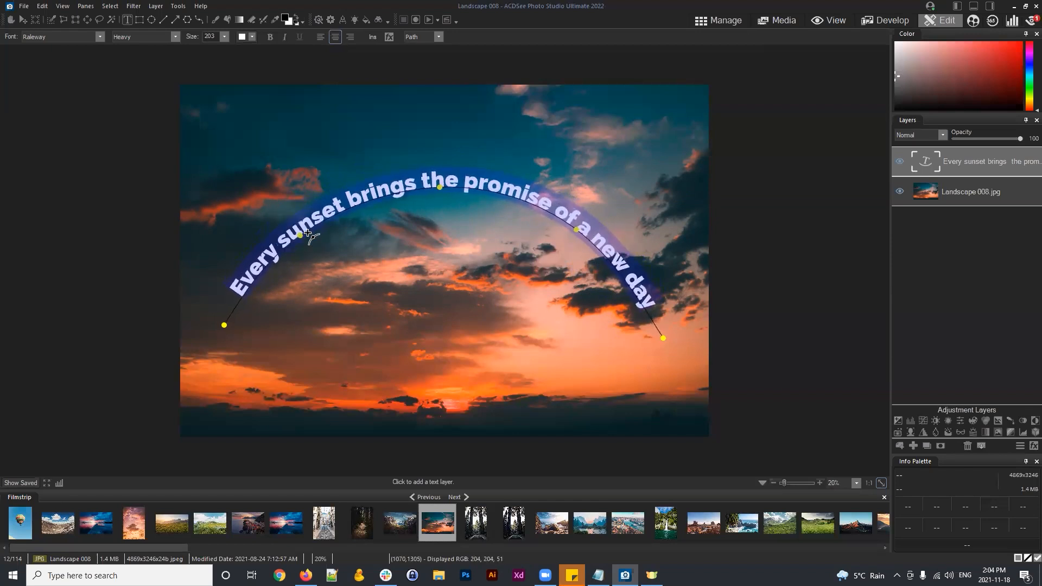
# Fine-tune the side points and peak of the path for a smoother curve, and raise its left end point slightly
pyautogui.moveTo(577, 229); pyautogui.dragTo(579, 238)
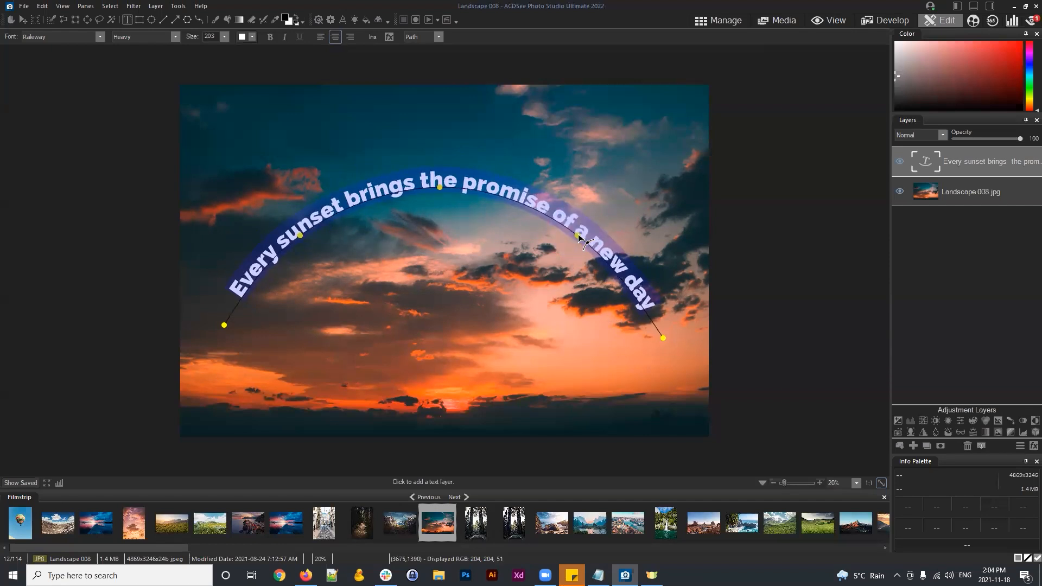
pyautogui.moveTo(577, 236); pyautogui.dragTo(576, 237)
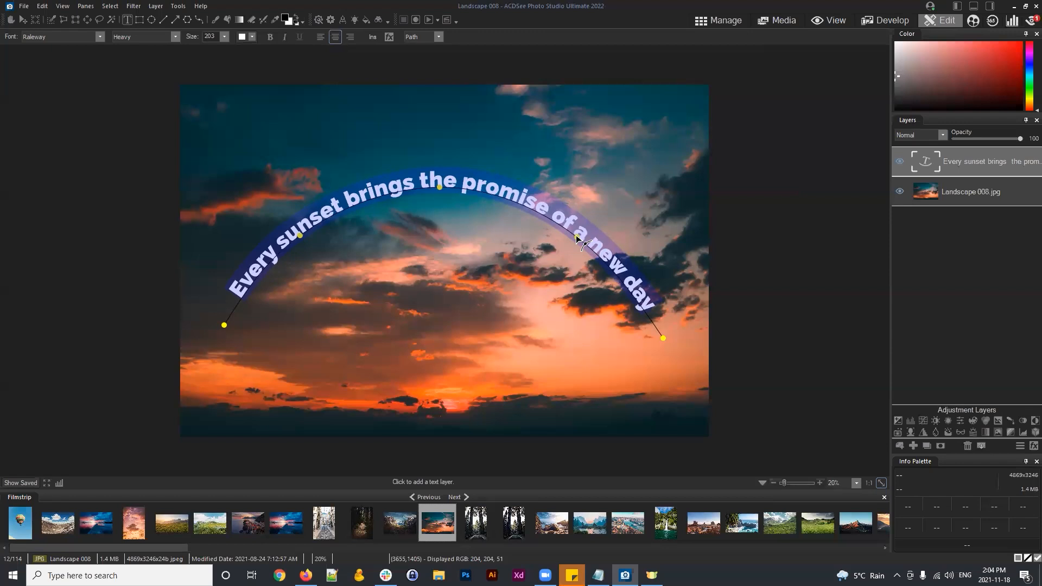
pyautogui.moveTo(577, 236)
pyautogui.mouseDown()
pyautogui.moveTo(623, 185)
pyautogui.moveTo(574, 229)
pyautogui.mouseUp()
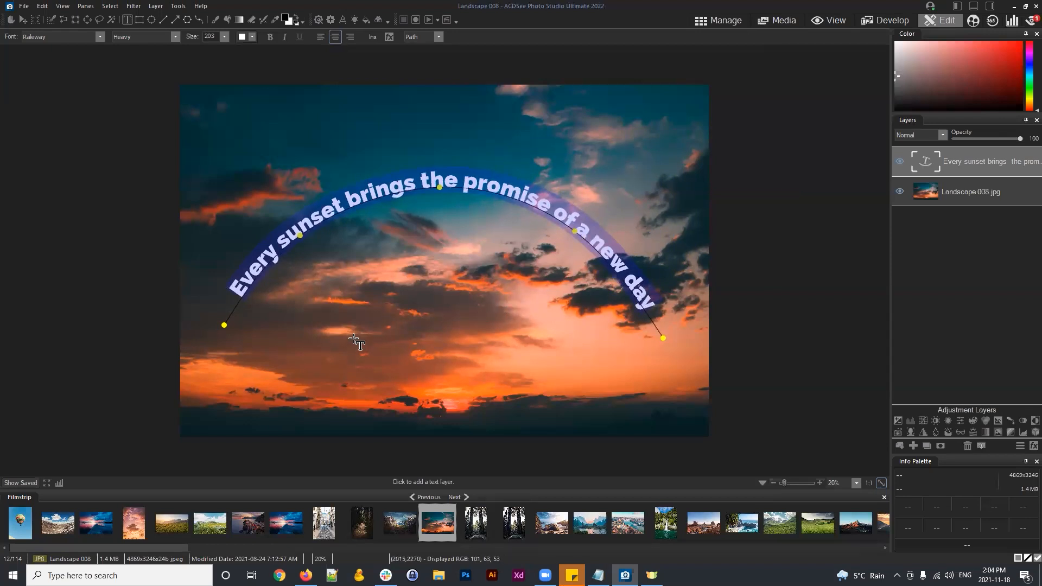
pyautogui.moveTo(224, 327)
pyautogui.mouseDown()
pyautogui.moveTo(319, 321)
pyautogui.moveTo(469, 275)
pyautogui.moveTo(293, 296)
pyautogui.moveTo(229, 317)
pyautogui.mouseUp()
pyautogui.moveTo(300, 235); pyautogui.dragTo(305, 234)
pyautogui.moveTo(576, 233); pyautogui.dragTo(575, 236)
pyautogui.moveTo(439, 190); pyautogui.dragTo(438, 186)
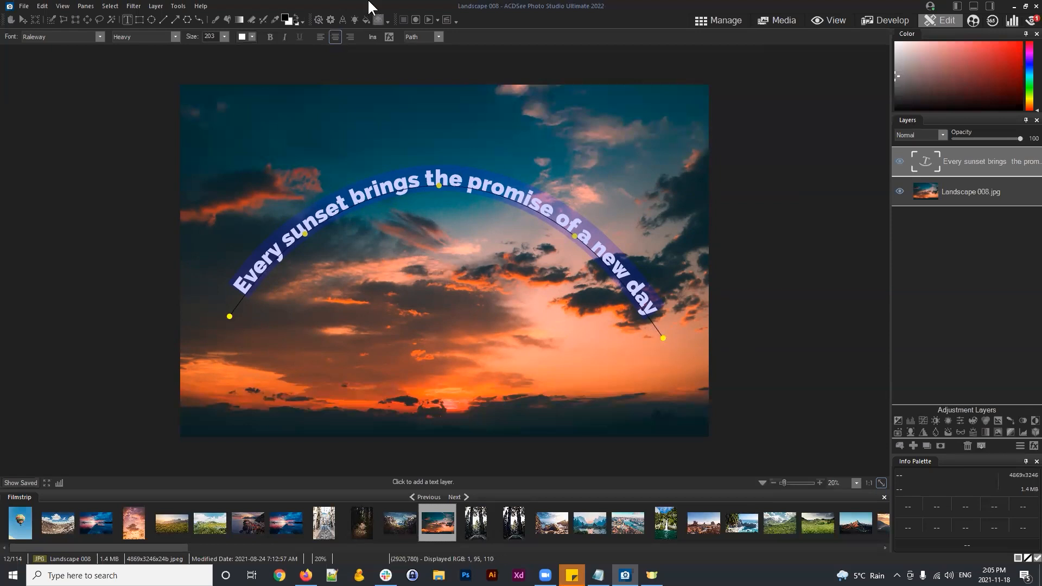
# Centre the arched text layer in the photo with the Move tool
pyautogui.click(23, 19)
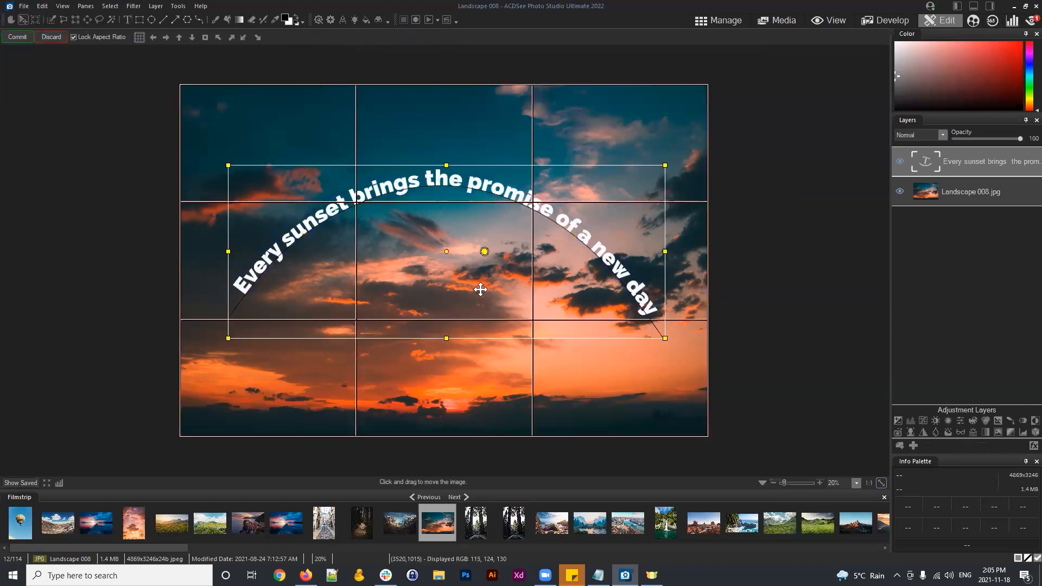
pyautogui.moveTo(466, 186); pyautogui.dragTo(434, 179)
pyautogui.click(206, 36)
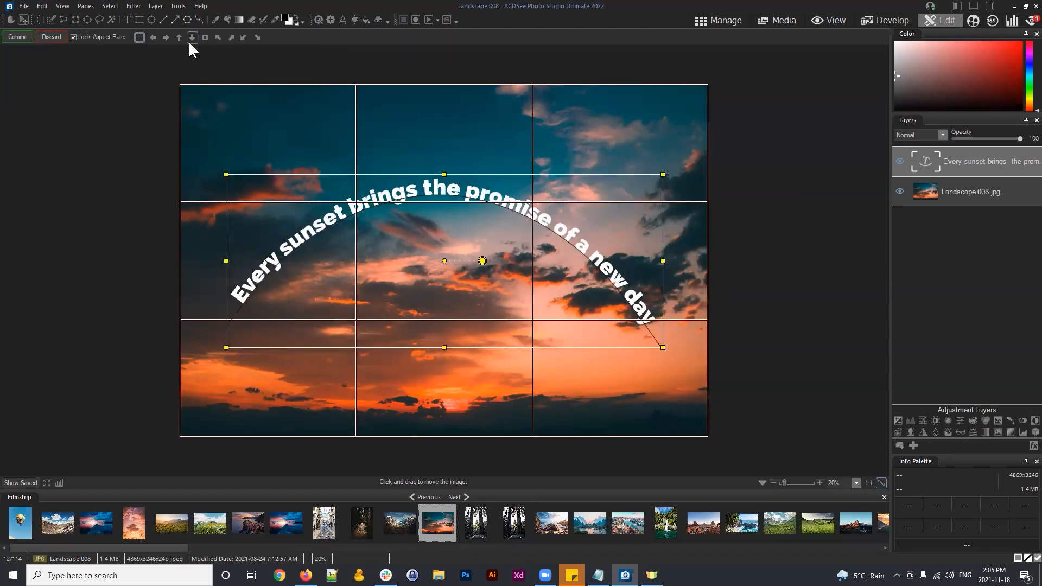
# Align the arched text to the photo's bottom edge and its top edge, and return it to the centre
pyautogui.click(191, 36)
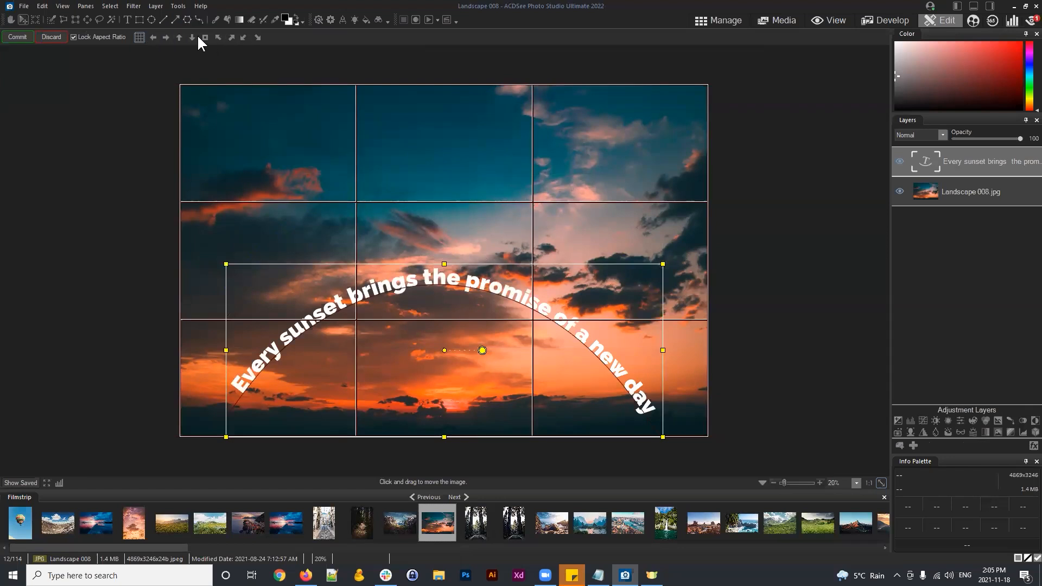
pyautogui.click(179, 38)
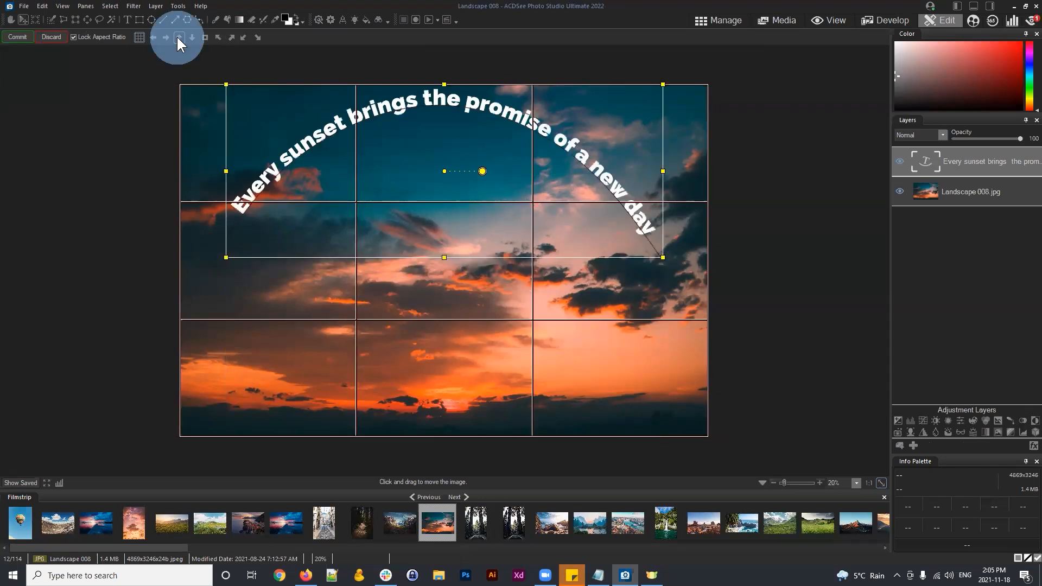
pyautogui.click(206, 37)
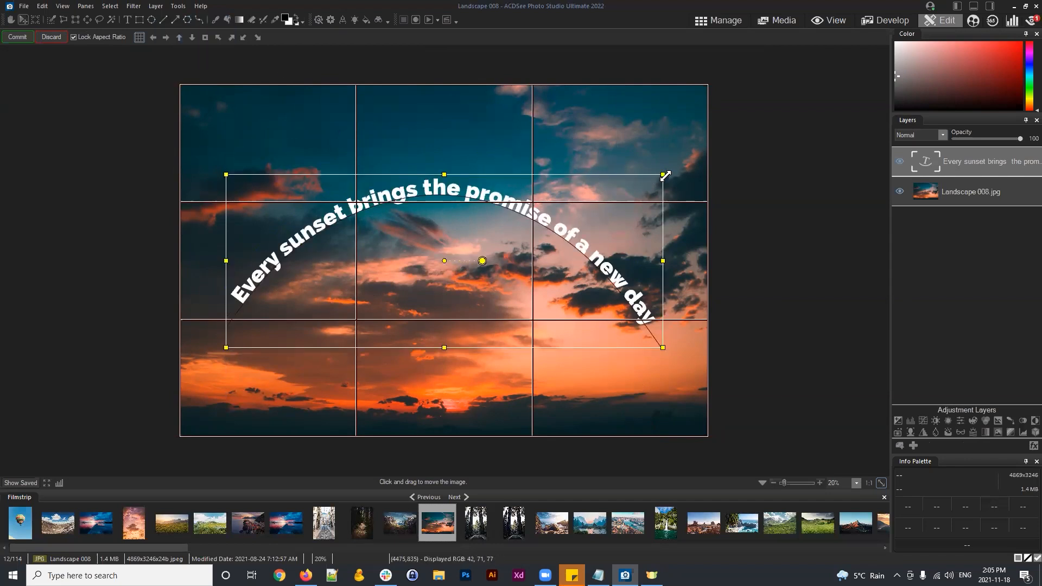
# Scale the arched text down proportionally to about three quarters of its size and recentre it in the photo
pyautogui.moveTo(666, 174); pyautogui.dragTo(559, 217)
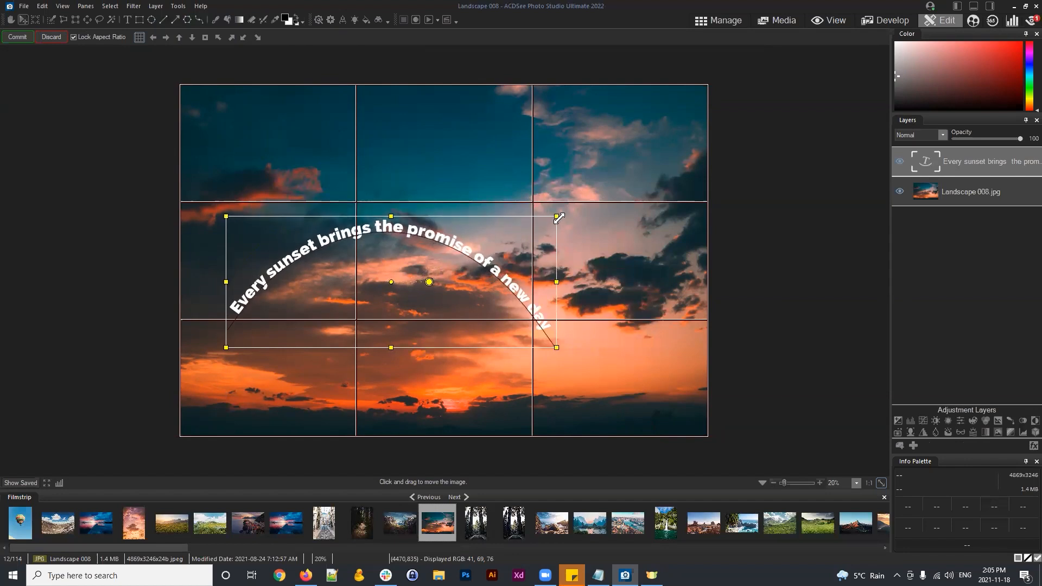
pyautogui.click(205, 37)
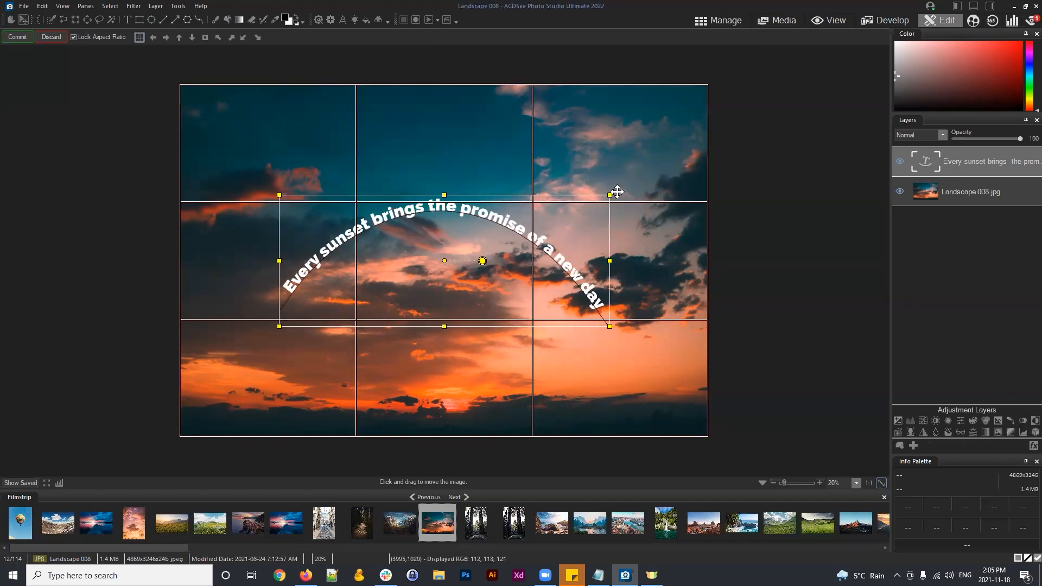
# Try rotating the arched text upside down, turn it back upright and commit the transformation
pyautogui.moveTo(478, 262); pyautogui.dragTo(393, 261)
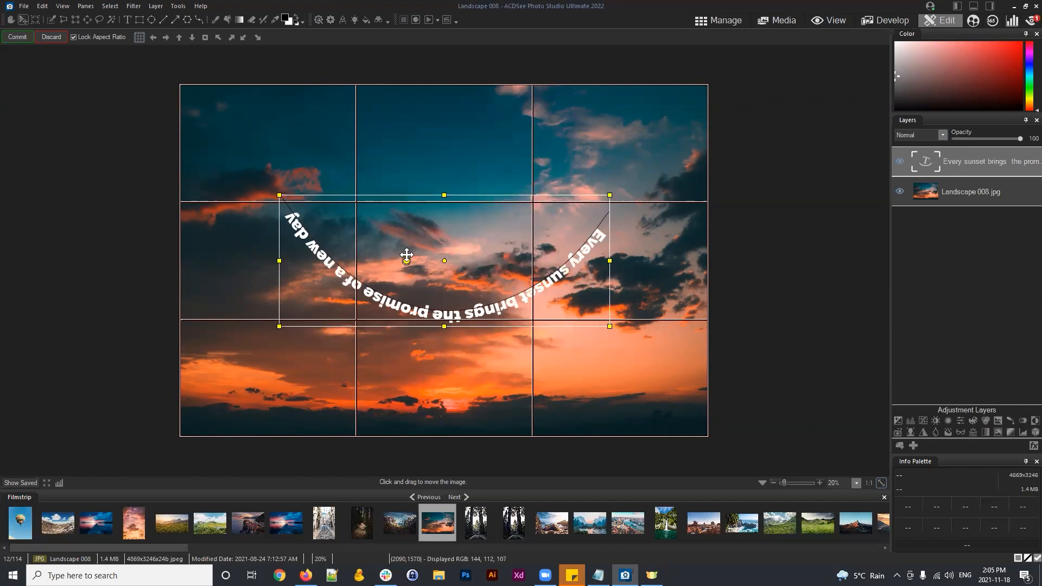
pyautogui.moveTo(406, 260); pyautogui.dragTo(530, 239)
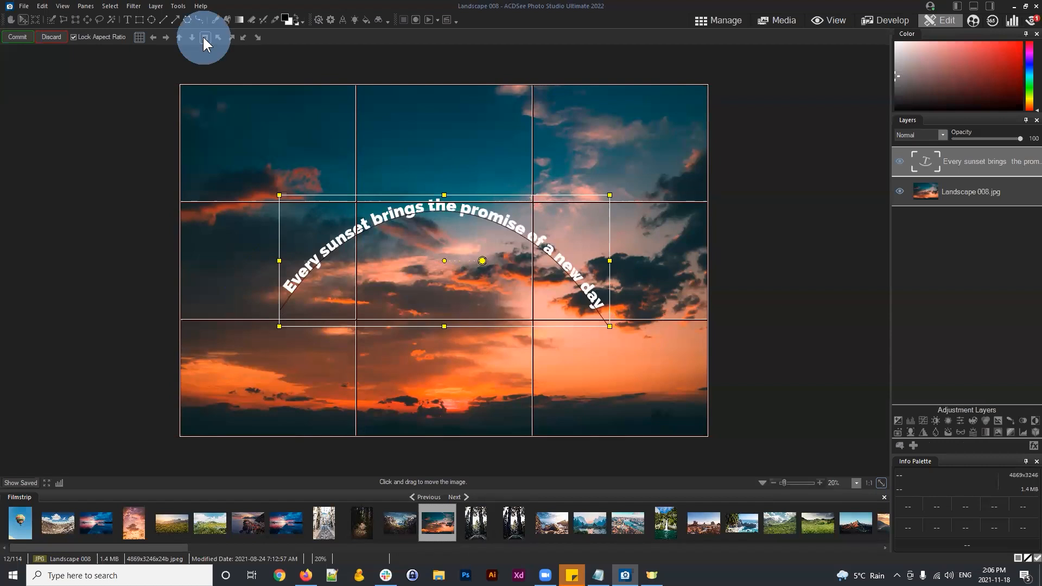
pyautogui.click(15, 37)
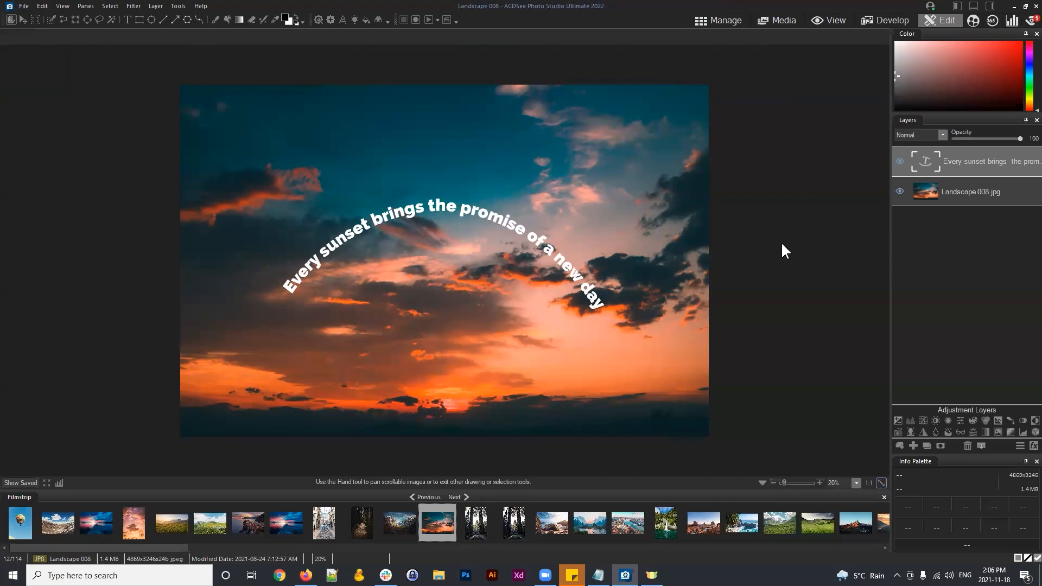
# Try lowering the text layer's opacity to 12 and reset it to 100
pyautogui.click(969, 170)
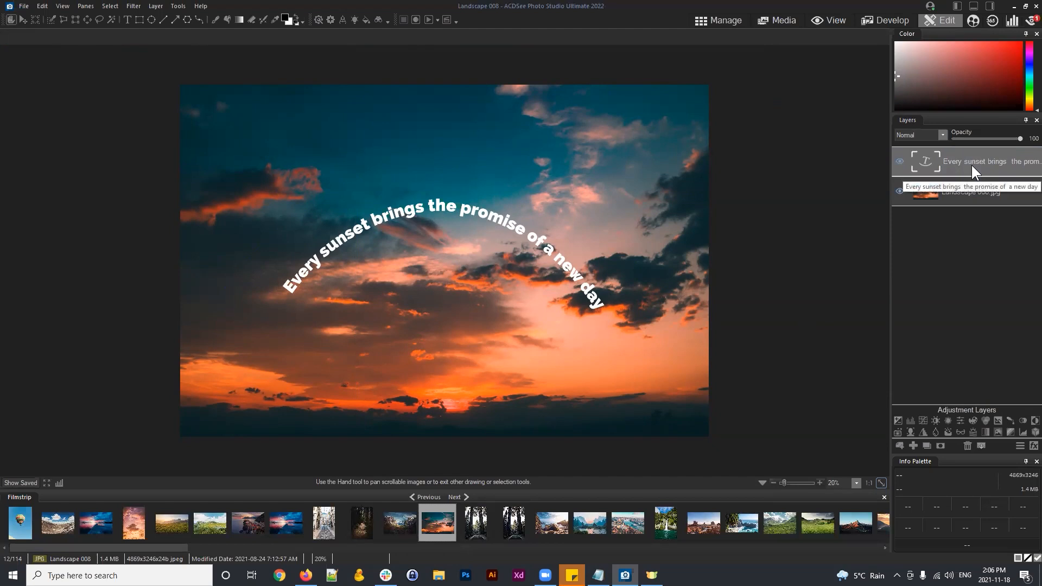
pyautogui.moveTo(1019, 138); pyautogui.dragTo(960, 138)
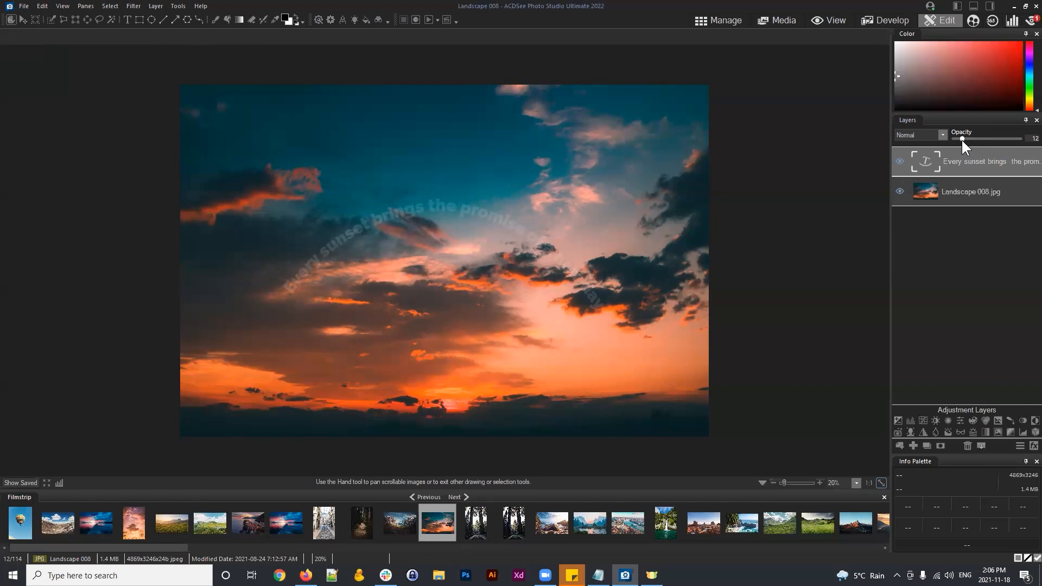
pyautogui.doubleClick(962, 140)
# Set the text layer's blend mode to Overlay
pyautogui.click(945, 135)
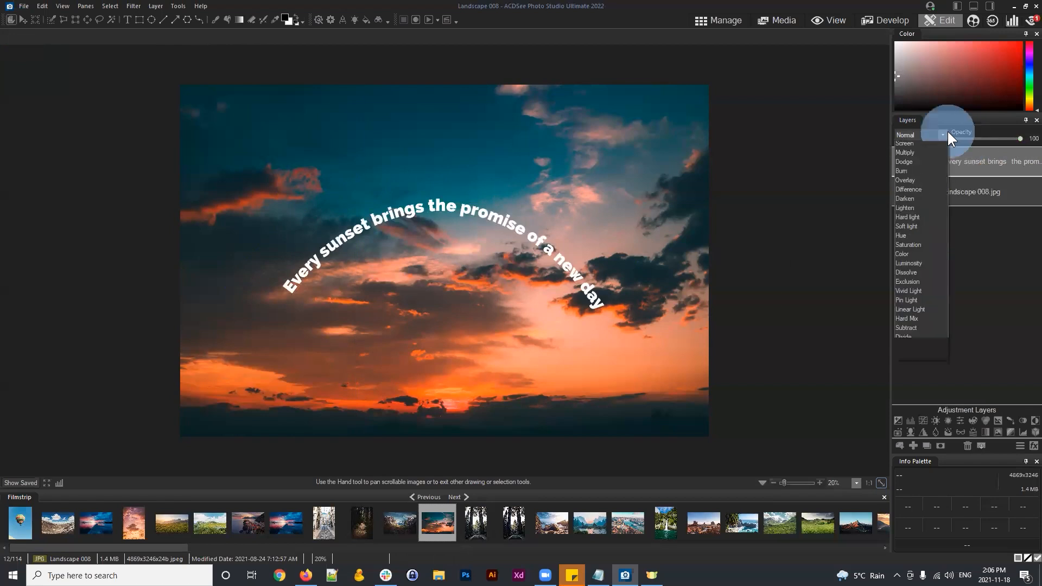
pyautogui.click(940, 133)
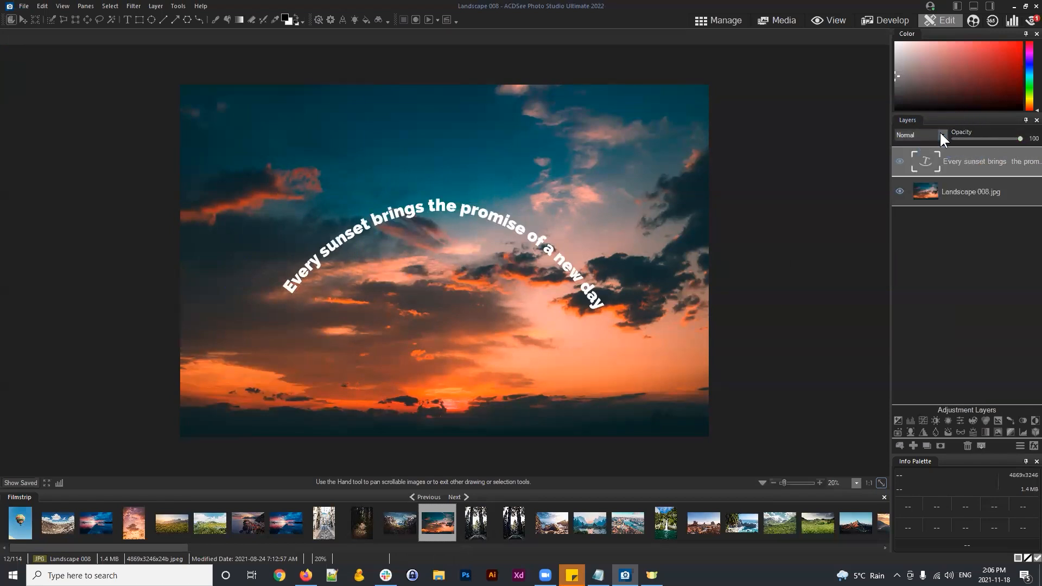
pyautogui.click(940, 131)
pyautogui.click(979, 161)
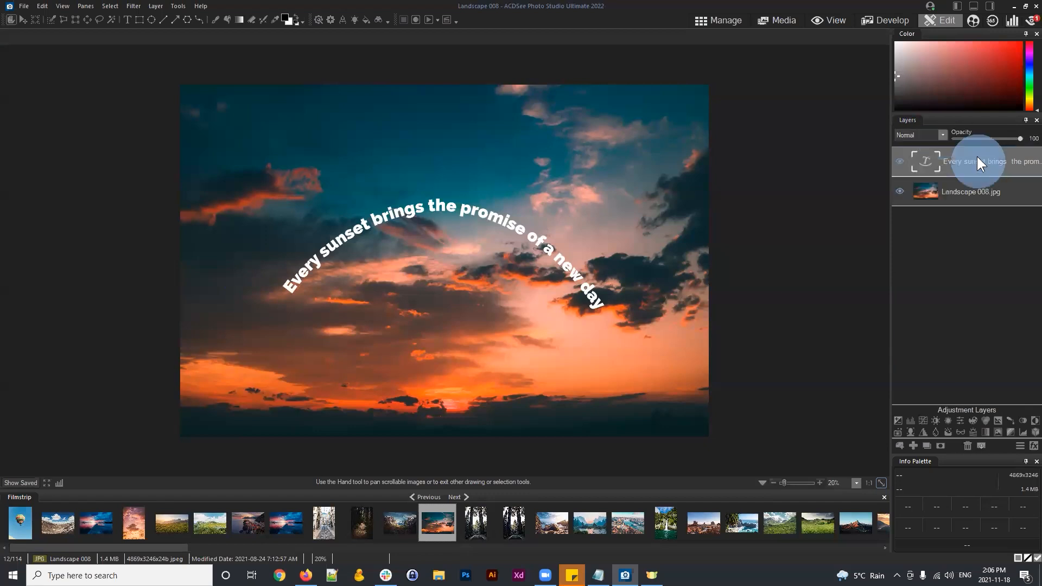
pyautogui.click(943, 133)
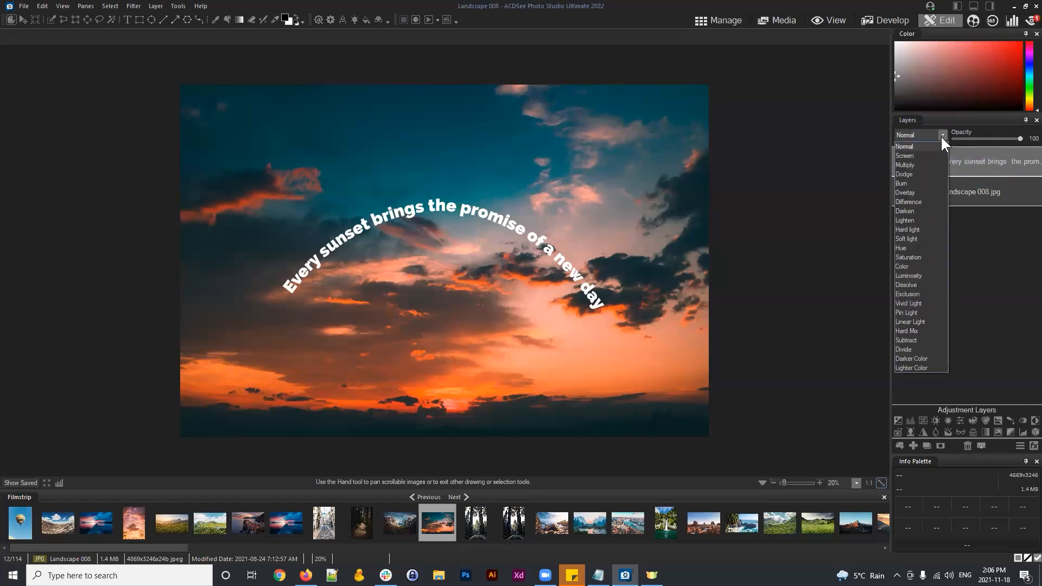
pyautogui.click(911, 193)
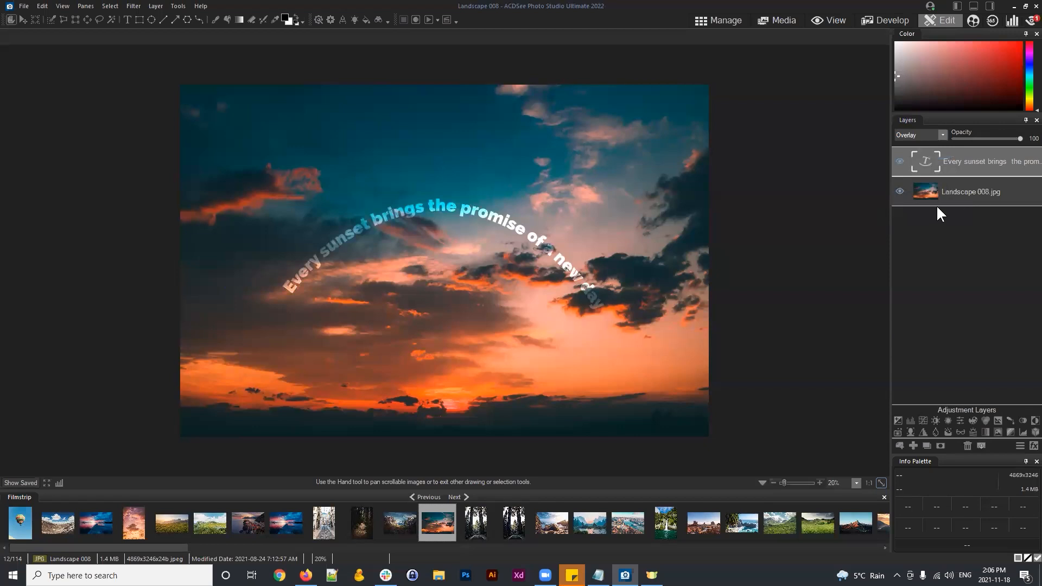
# Try the Hard light, Soft light, Multiply and Screen blend modes on the text layer and return it to Overlay
pyautogui.click(942, 134)
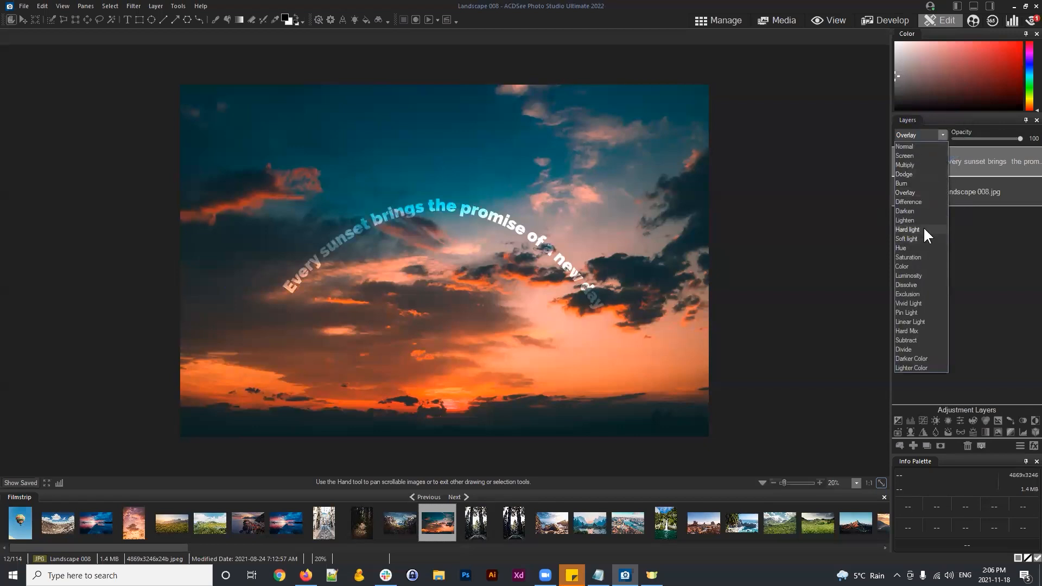
pyautogui.click(920, 229)
pyautogui.click(943, 133)
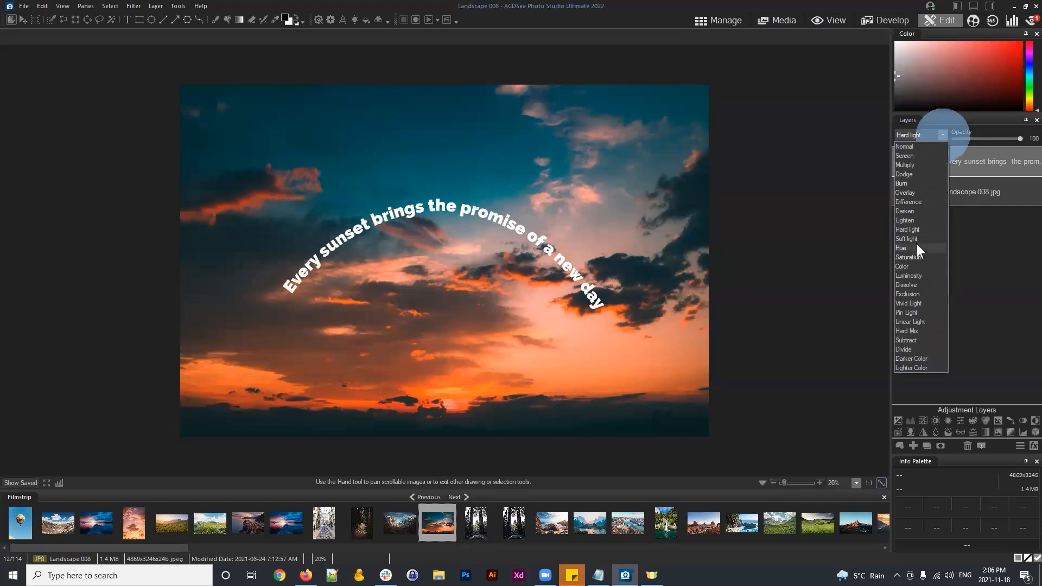
pyautogui.click(914, 239)
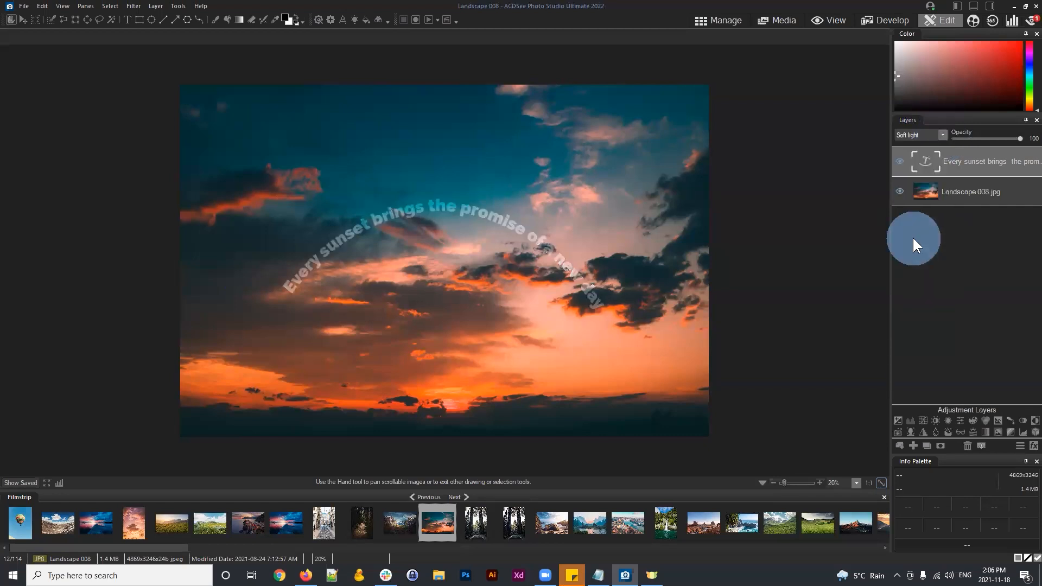
pyautogui.click(938, 136)
pyautogui.click(903, 162)
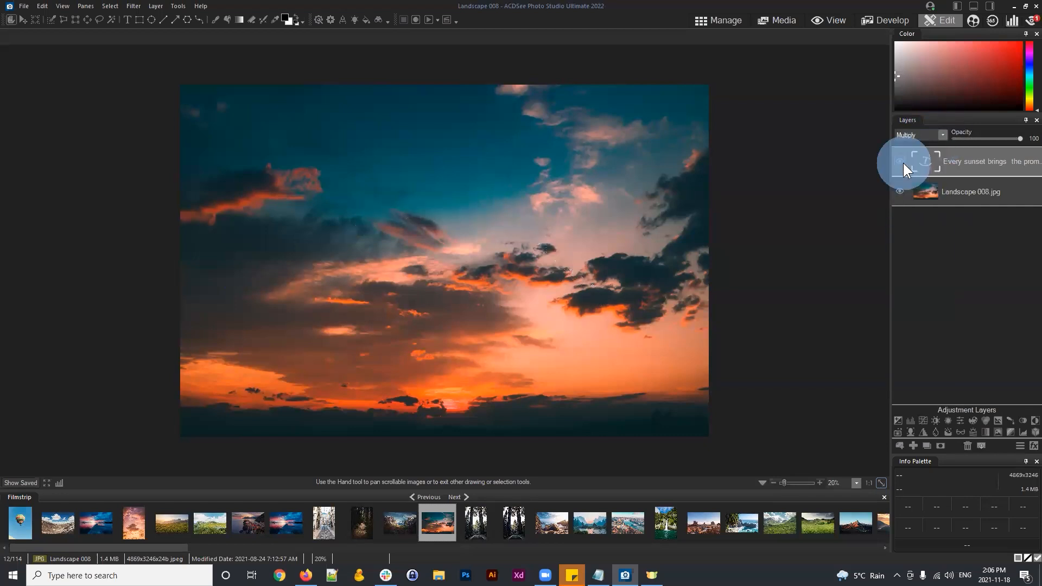
pyautogui.click(932, 134)
pyautogui.click(914, 155)
pyautogui.click(934, 133)
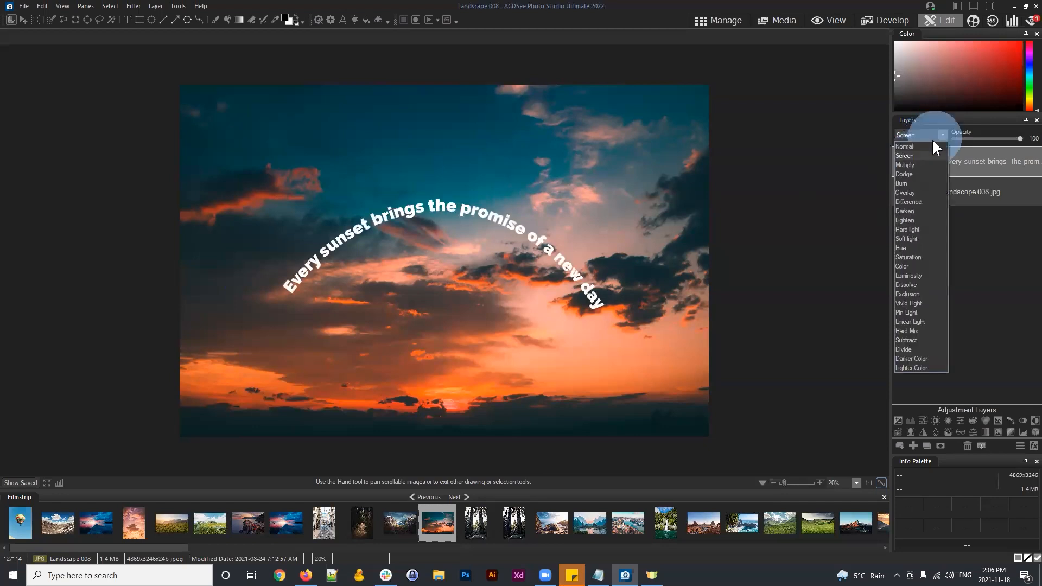
pyautogui.click(919, 194)
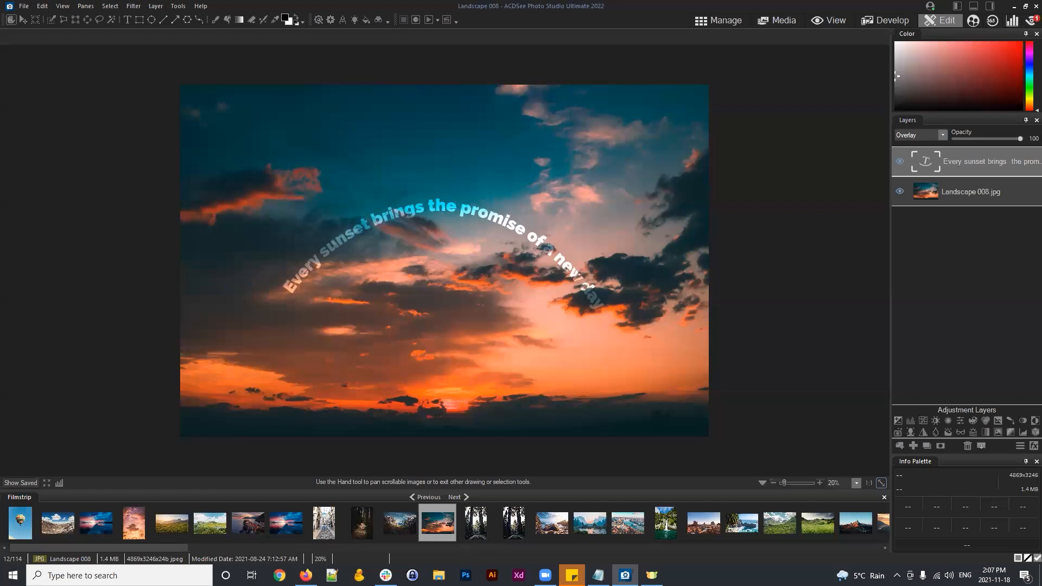
# Recolour all of the arched text "Every sunset brings the promise of a new day" bright cyan-blue
pyautogui.click(939, 158)
pyautogui.click(128, 20)
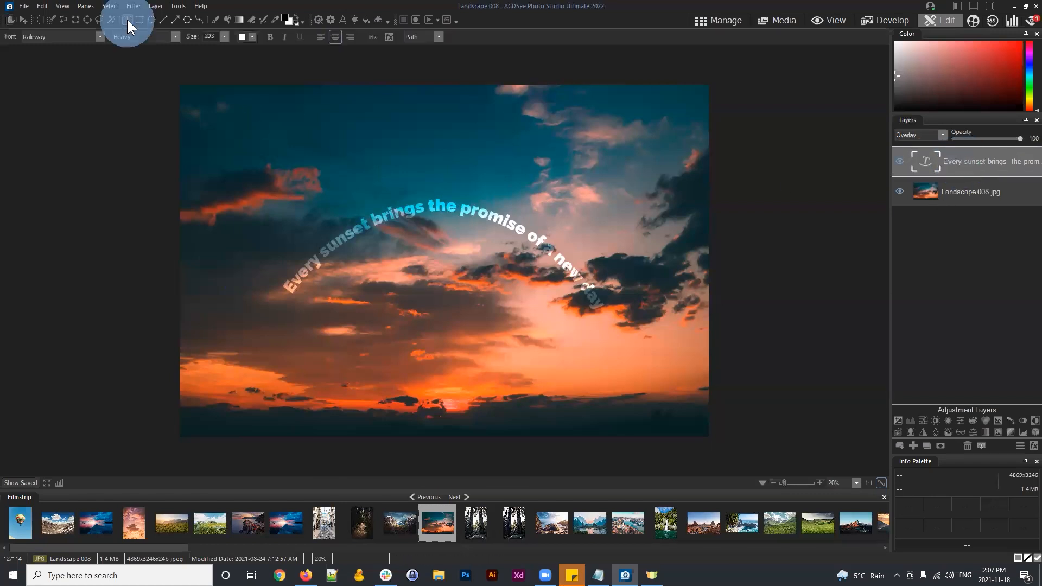
pyautogui.click(470, 212)
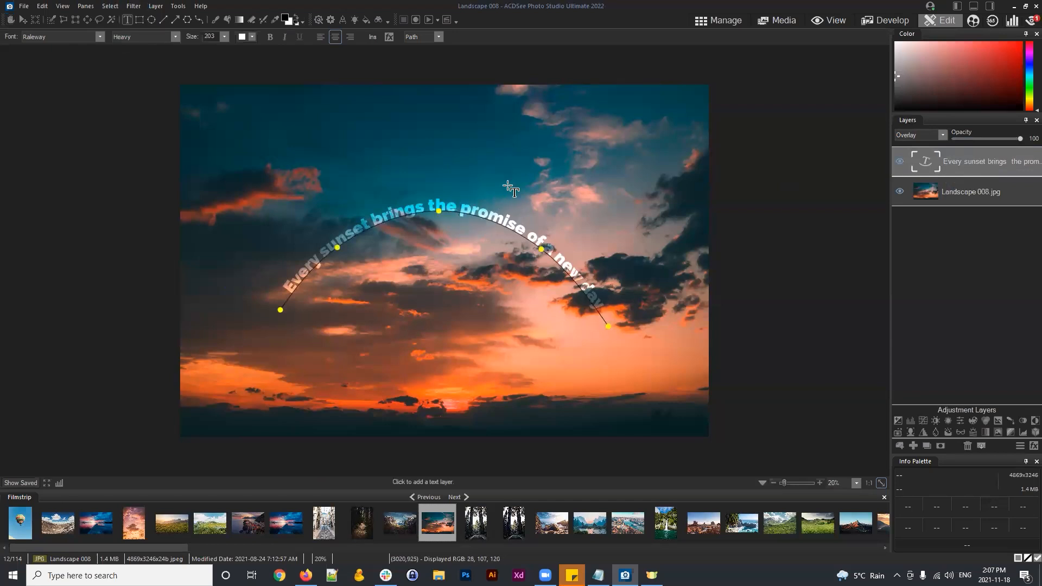
pyautogui.hotkey('ctrl', 'a')
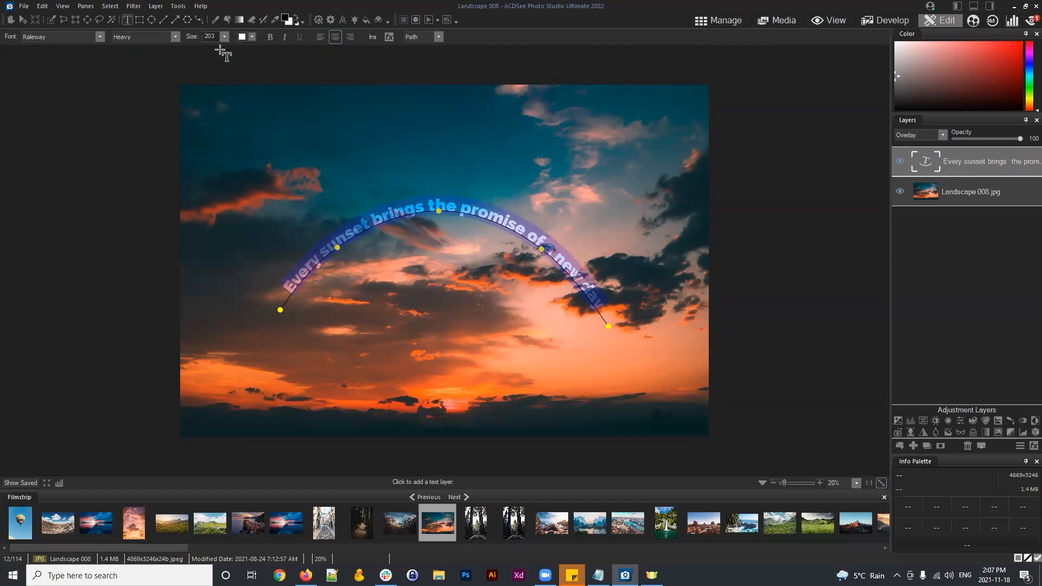
pyautogui.click(253, 37)
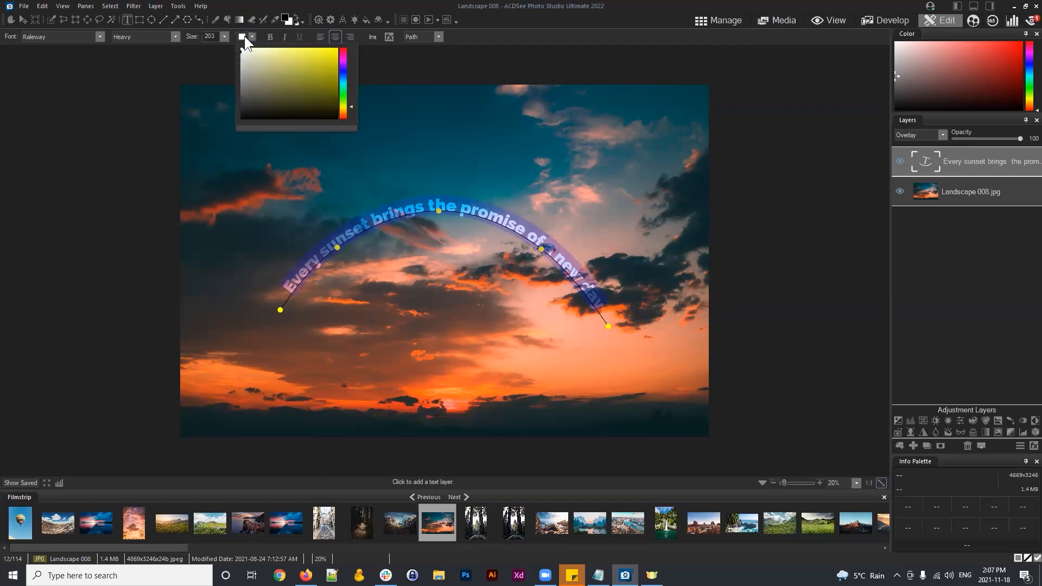
pyautogui.click(242, 37)
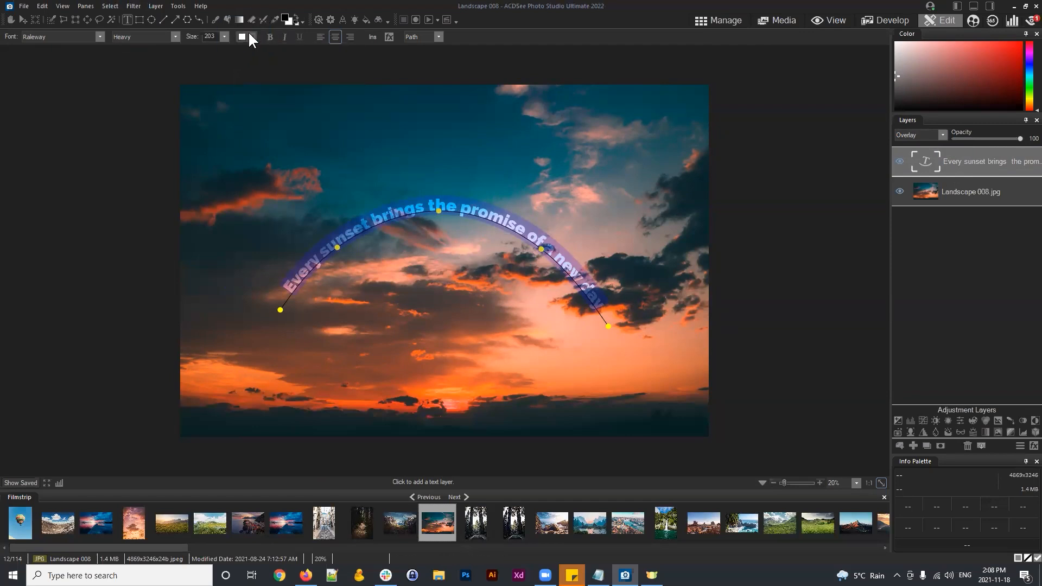
pyautogui.click(252, 36)
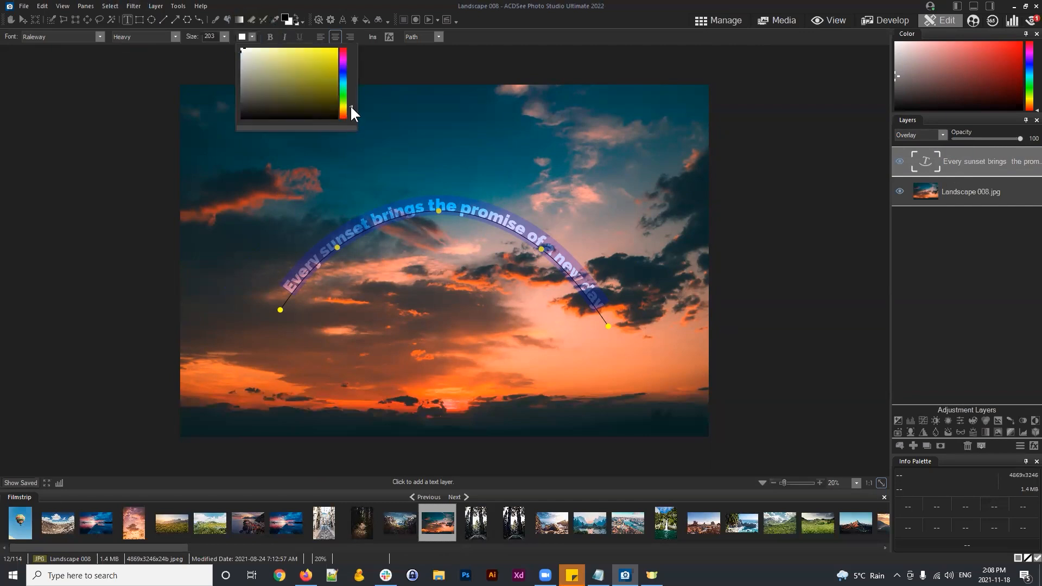
pyautogui.moveTo(350, 104); pyautogui.dragTo(351, 80)
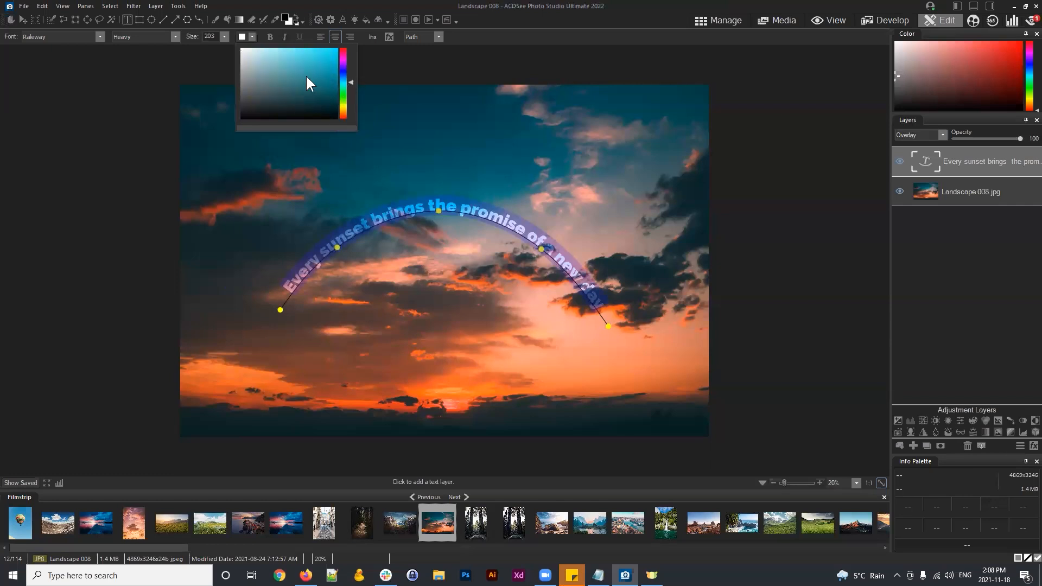
pyautogui.click(323, 76)
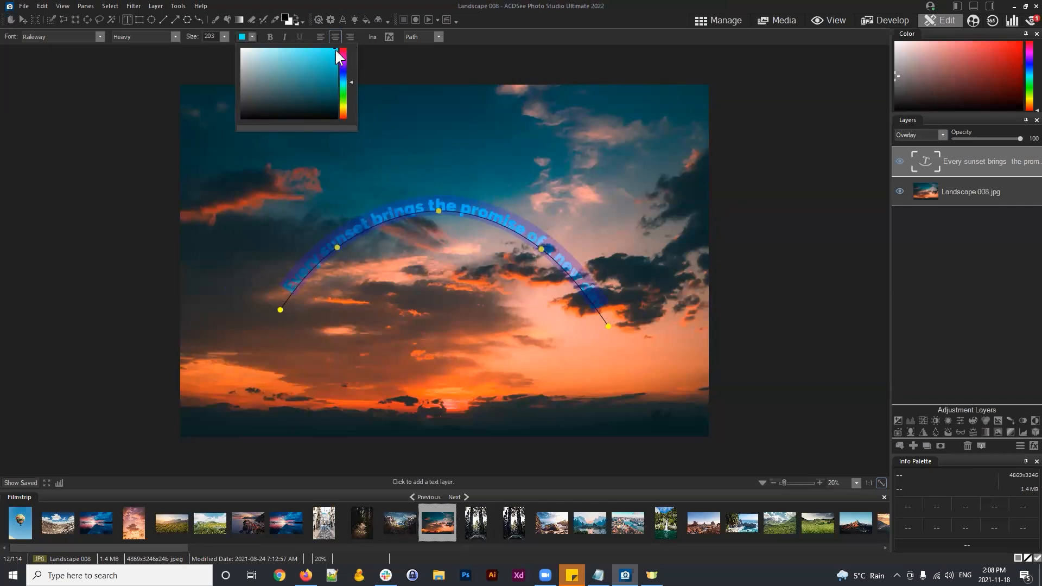
pyautogui.click(251, 36)
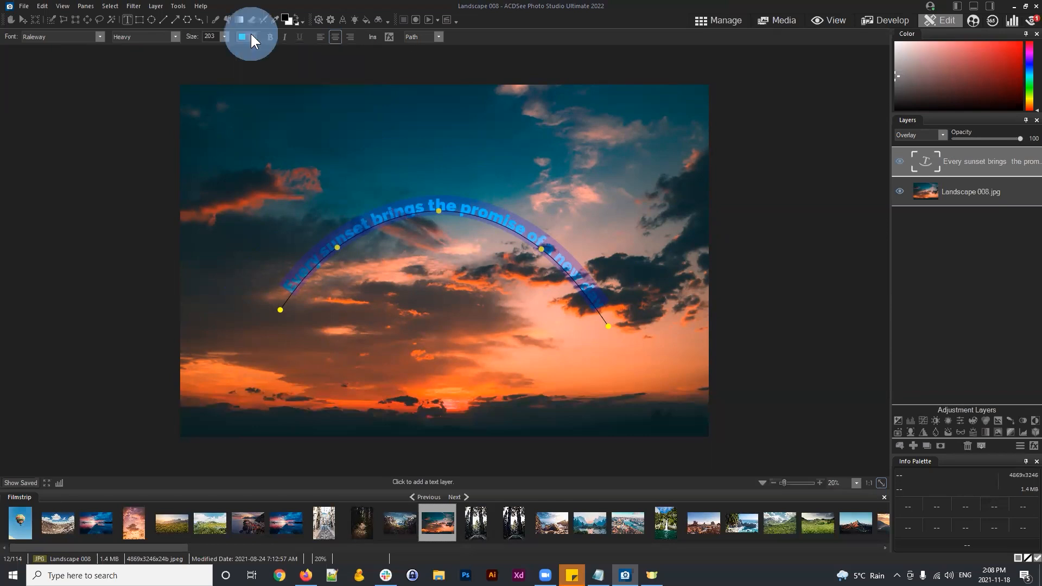
# Switch to the Landscape 008.jpg layer and back to the text layer, and toggle the text layer's visibility off and on
pyautogui.click(962, 191)
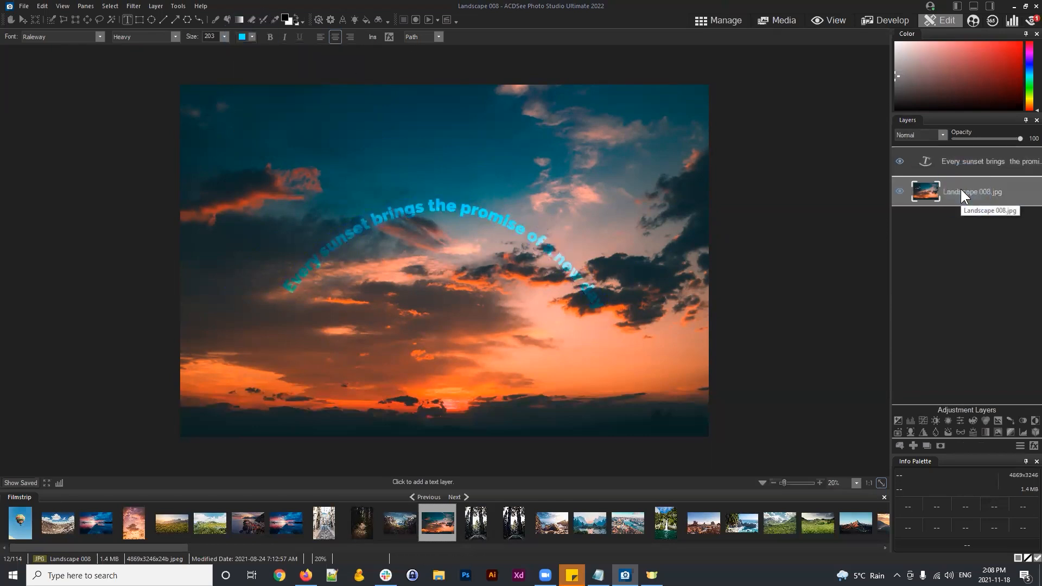
pyautogui.click(996, 163)
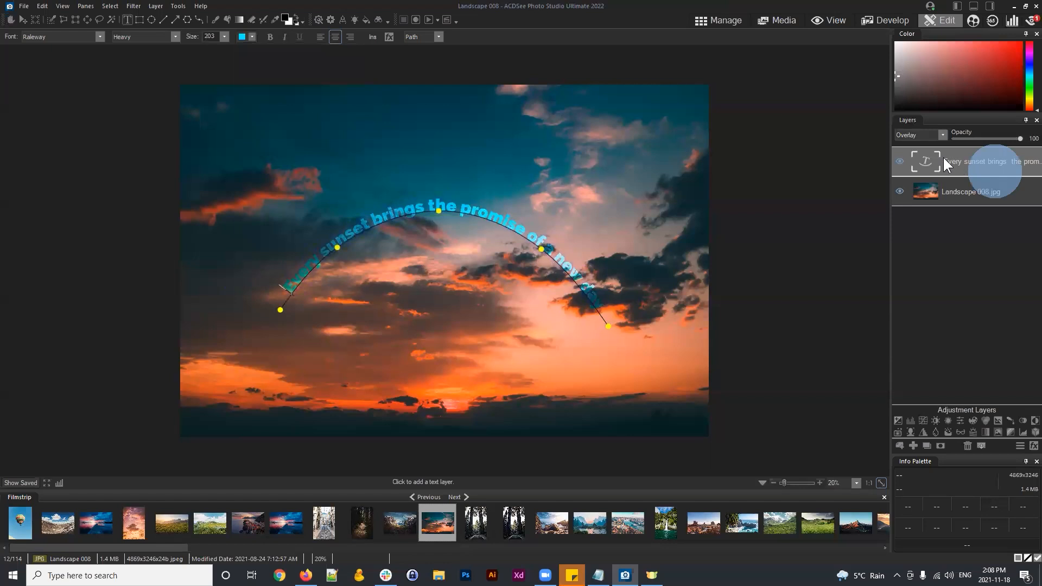
pyautogui.click(900, 161)
pyautogui.click(901, 162)
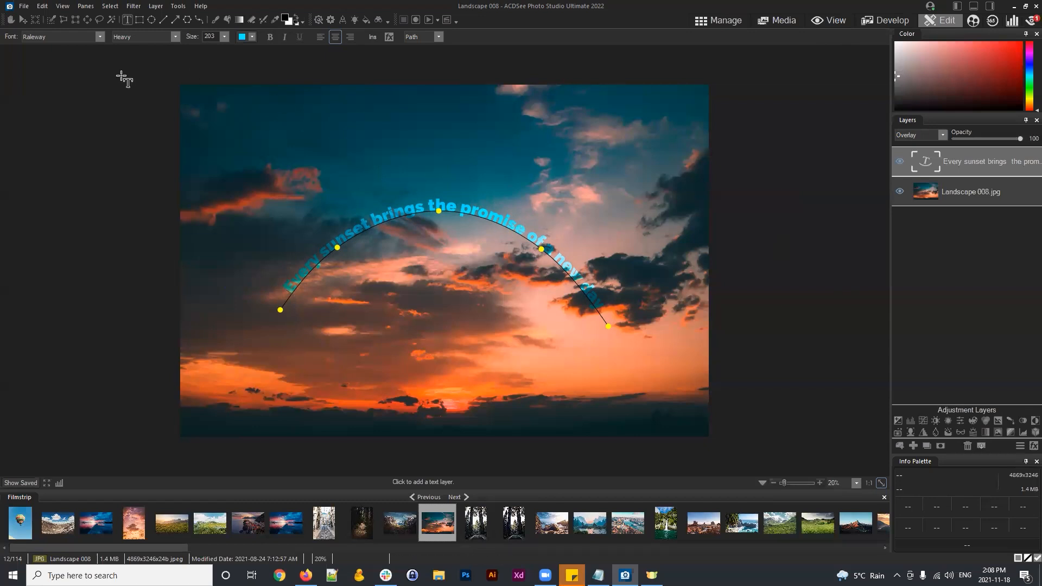
# Try moving the arched text slightly to the right, centre it on the image again and commit the transformation
pyautogui.click(19, 17)
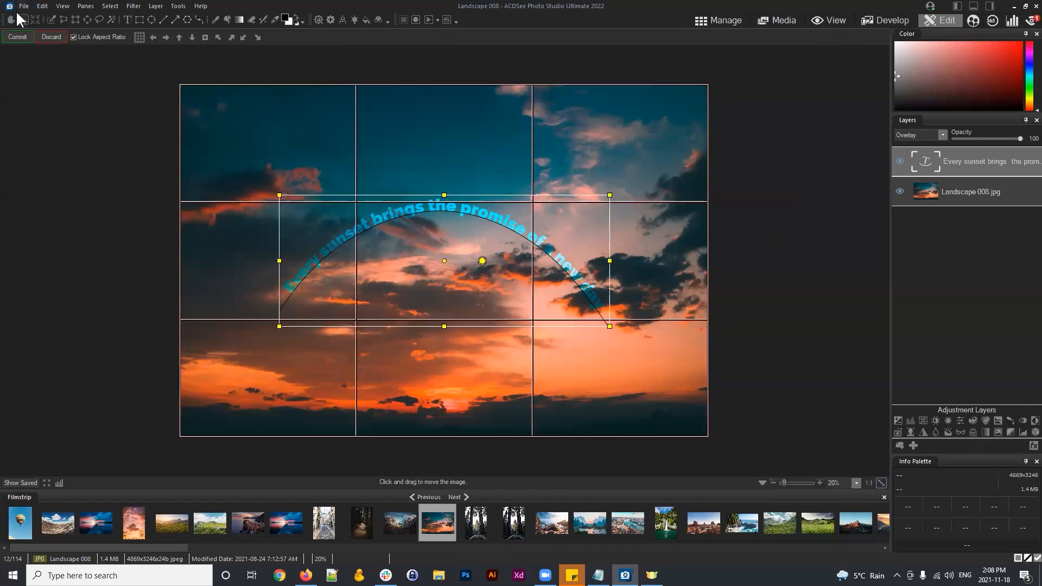
pyautogui.moveTo(466, 220)
pyautogui.mouseDown()
pyautogui.moveTo(499, 226)
pyautogui.moveTo(456, 216)
pyautogui.moveTo(486, 222)
pyautogui.mouseUp()
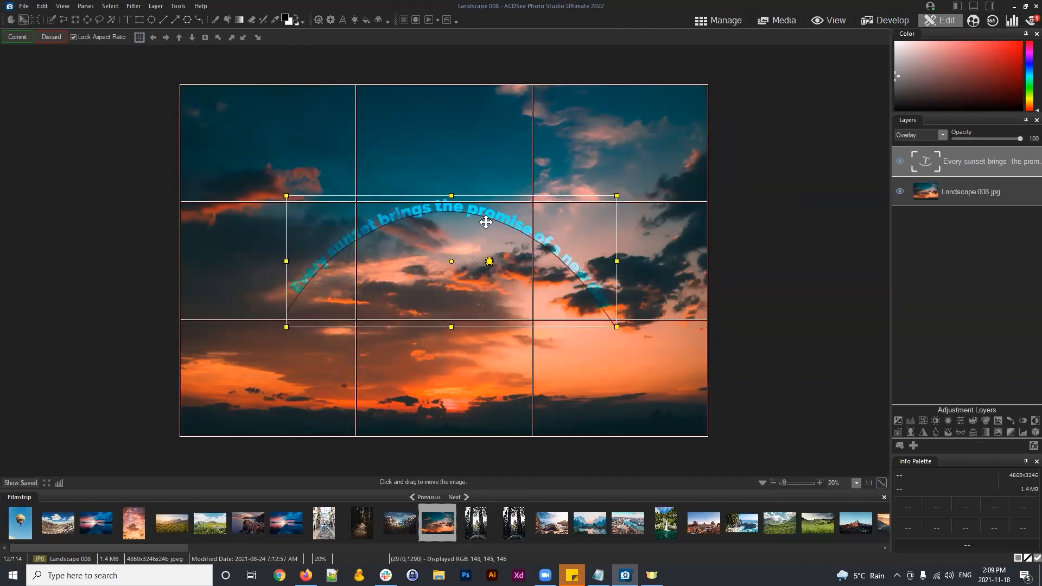
pyautogui.click(204, 37)
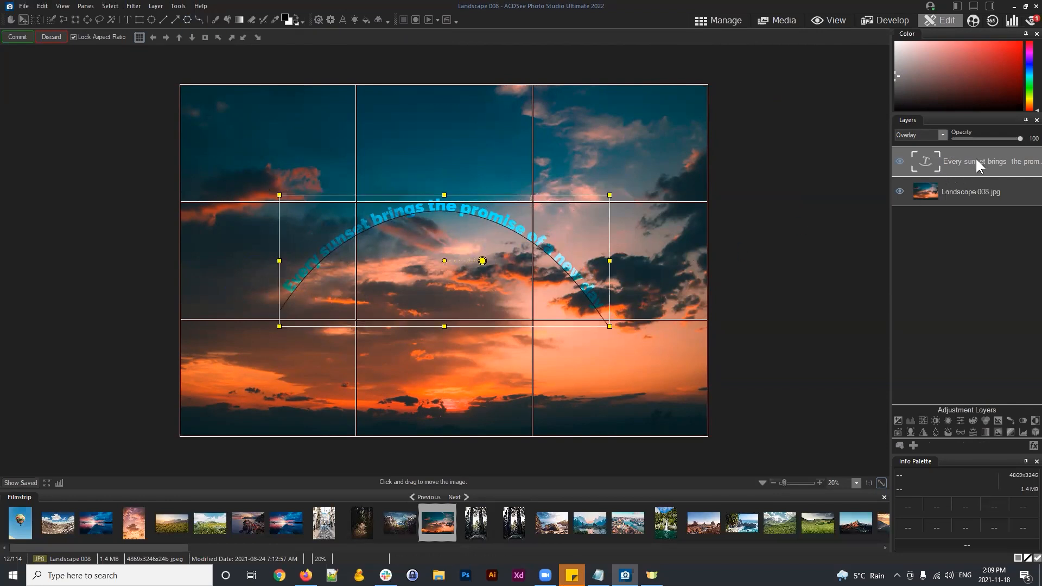
pyautogui.click(25, 34)
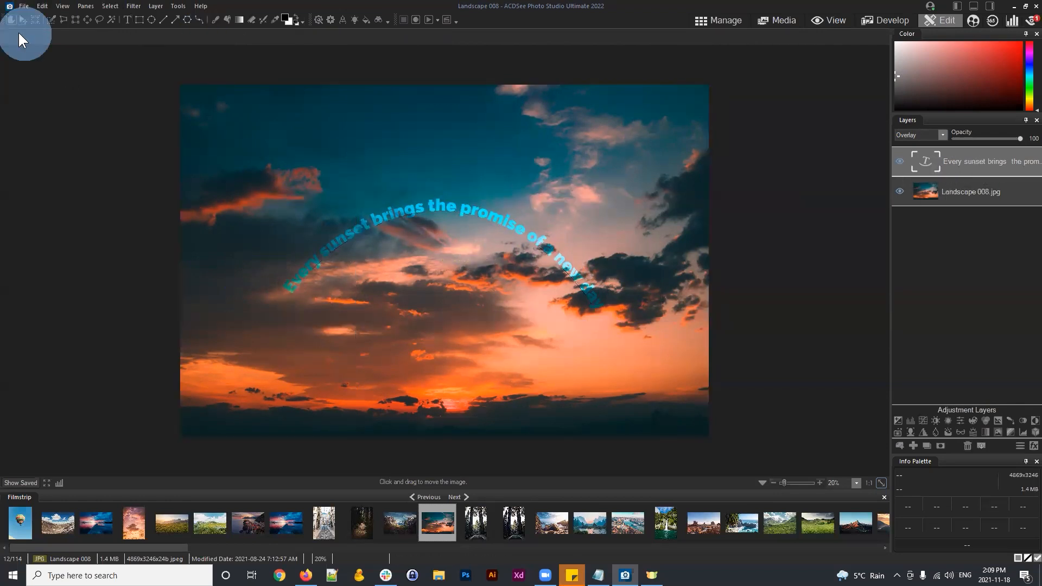
# Try aligning the arched text to the centre and to the lower-right corner of the image, and commit the corner placement
pyautogui.click(957, 158)
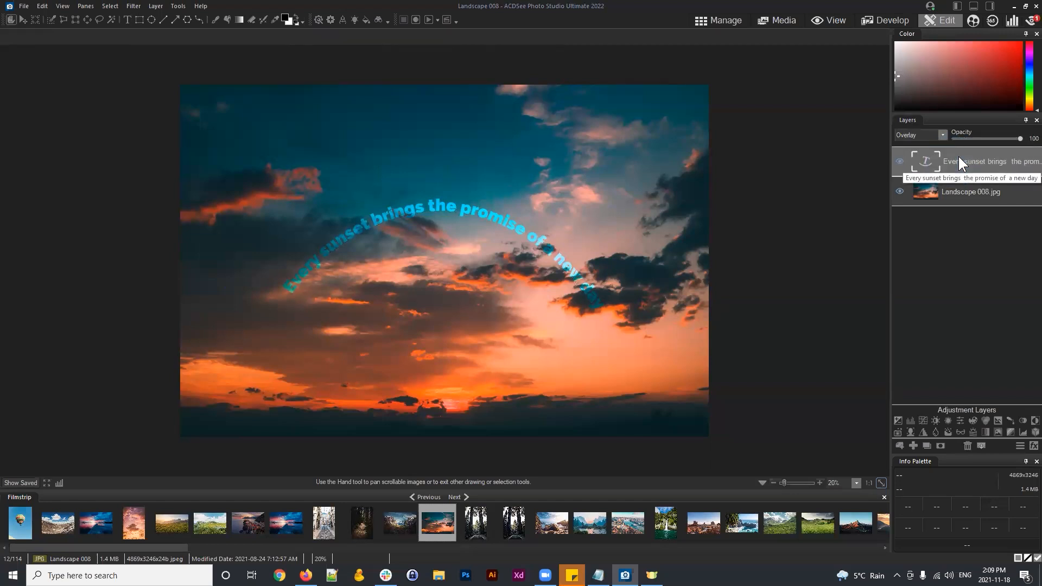
pyautogui.click(22, 20)
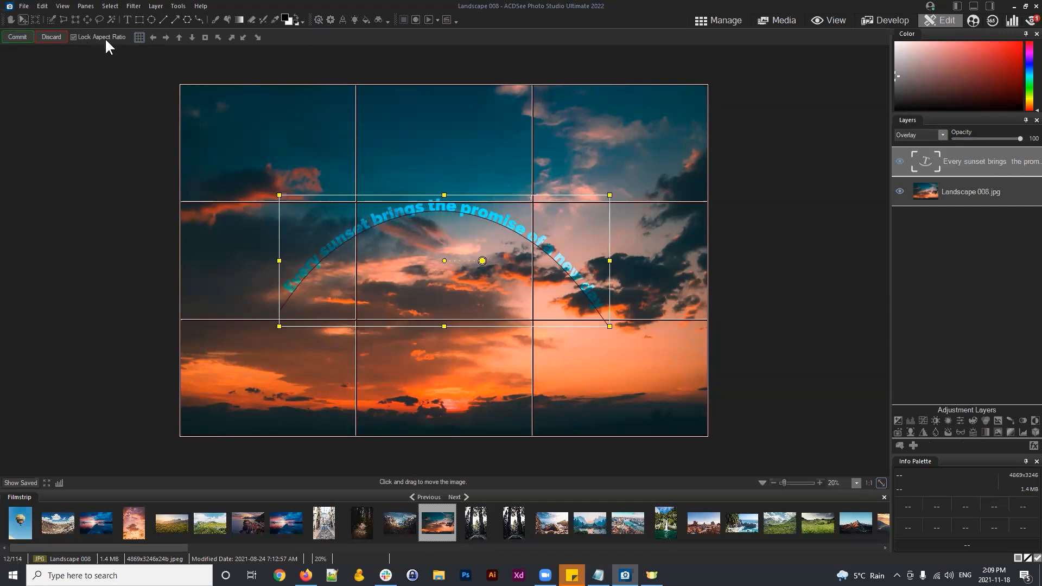
pyautogui.moveTo(486, 232)
pyautogui.mouseDown()
pyautogui.moveTo(504, 234)
pyautogui.moveTo(491, 230)
pyautogui.mouseUp()
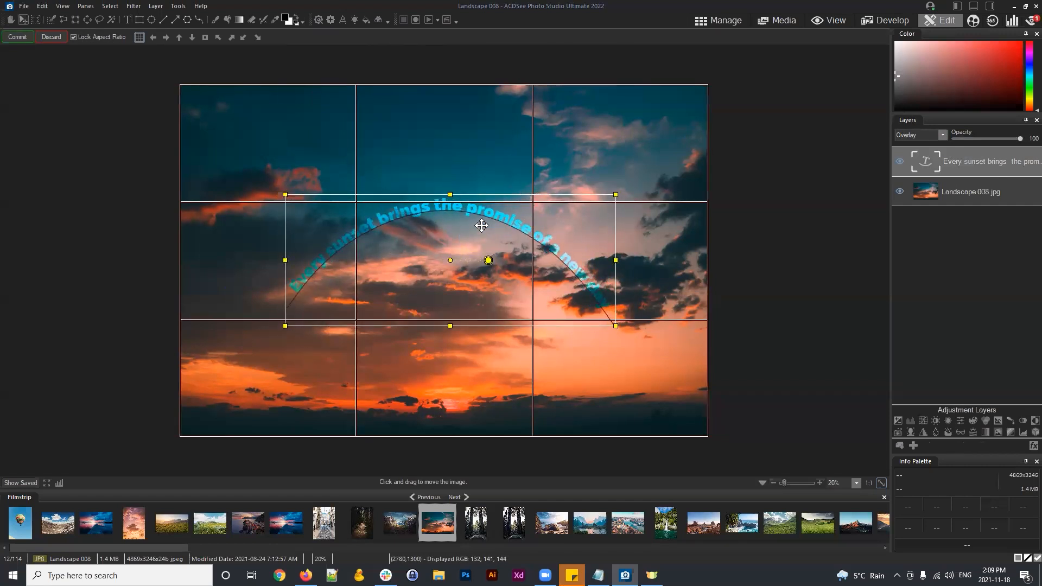
pyautogui.click(207, 35)
pyautogui.click(258, 37)
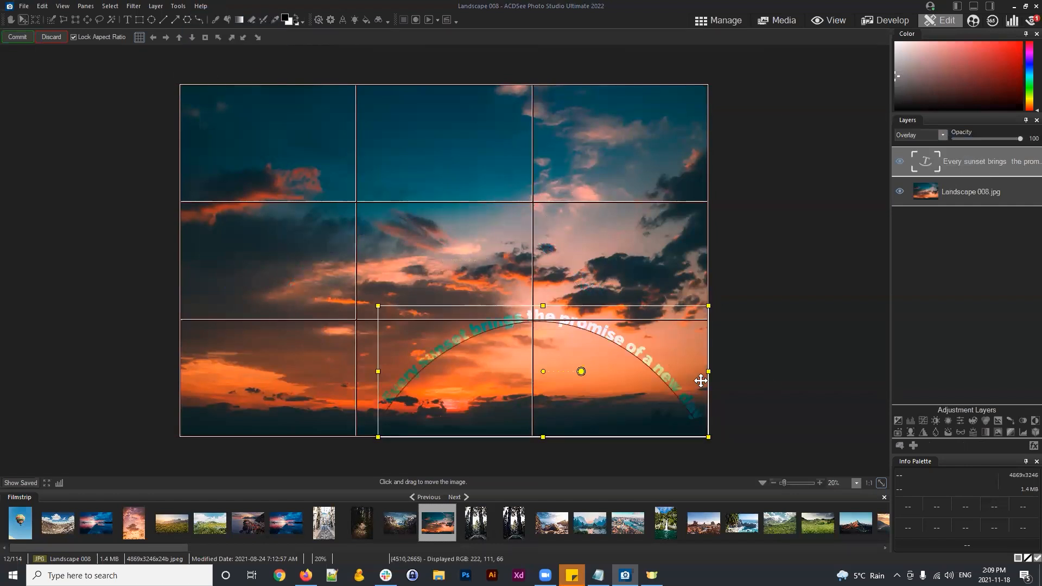
pyautogui.click(17, 39)
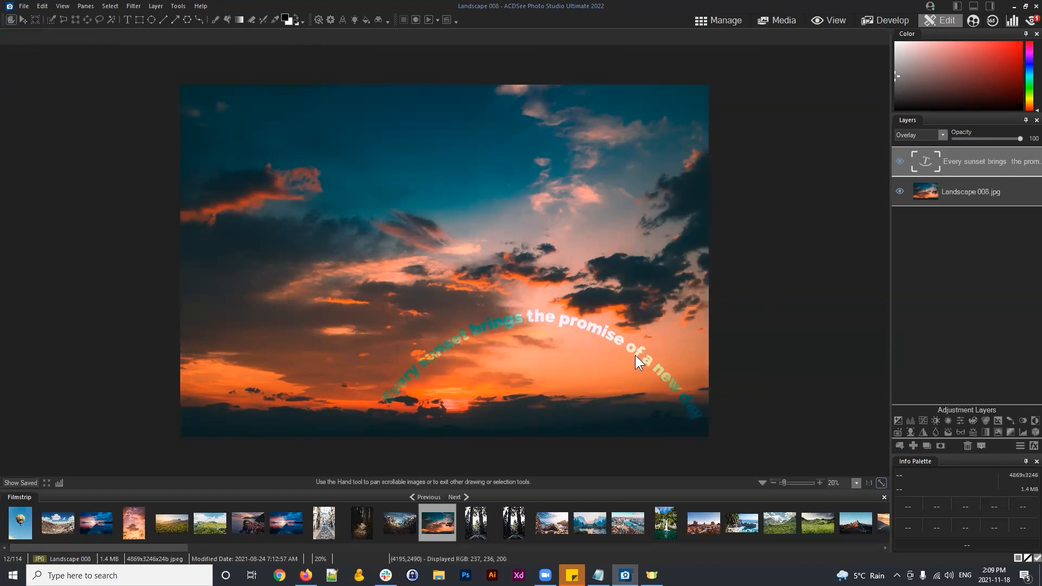
# Align the arched text to the centre of the image and commit the move
pyautogui.click(21, 18)
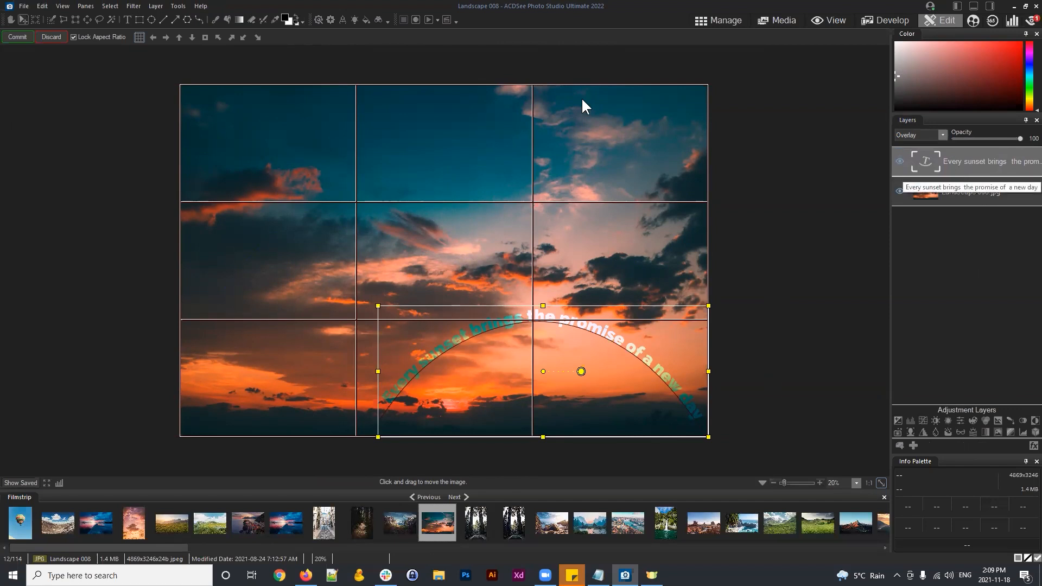
pyautogui.click(205, 38)
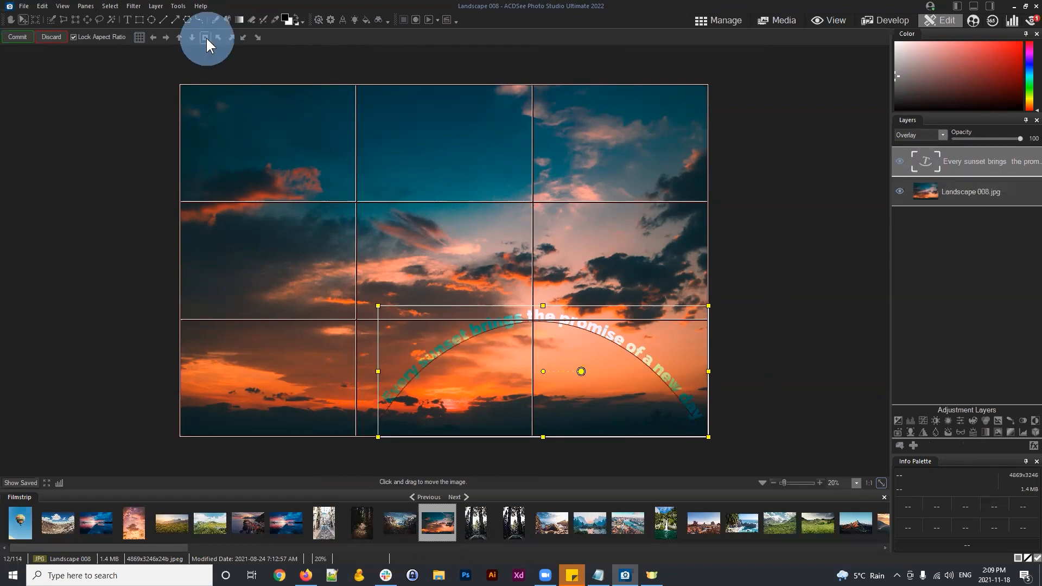
pyautogui.click(11, 20)
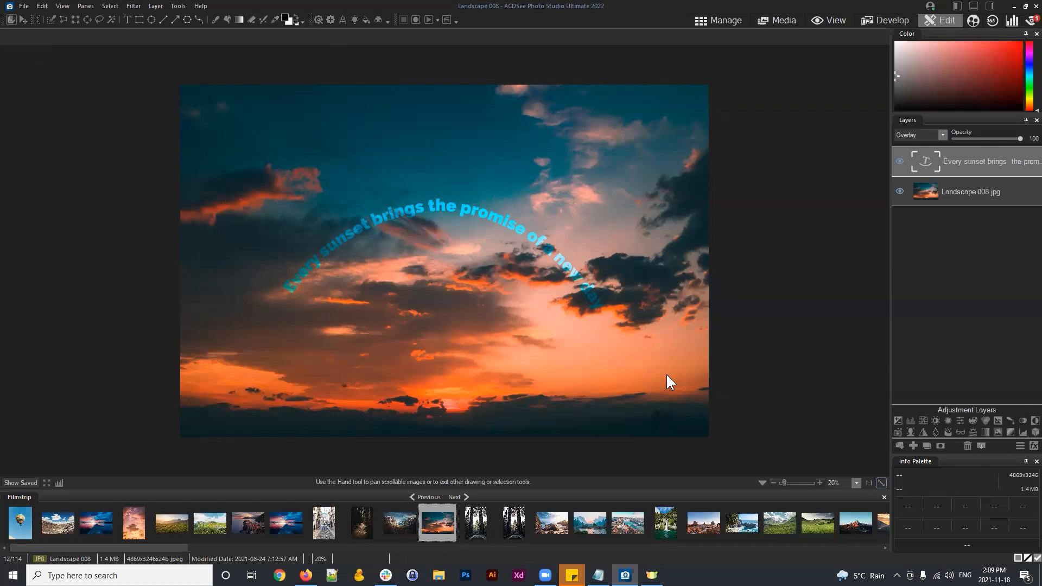
# Unlock the aspect ratio, stretch the arched text horizontally past the image's right edge and narrow it back to roughly its earlier width
pyautogui.click(23, 20)
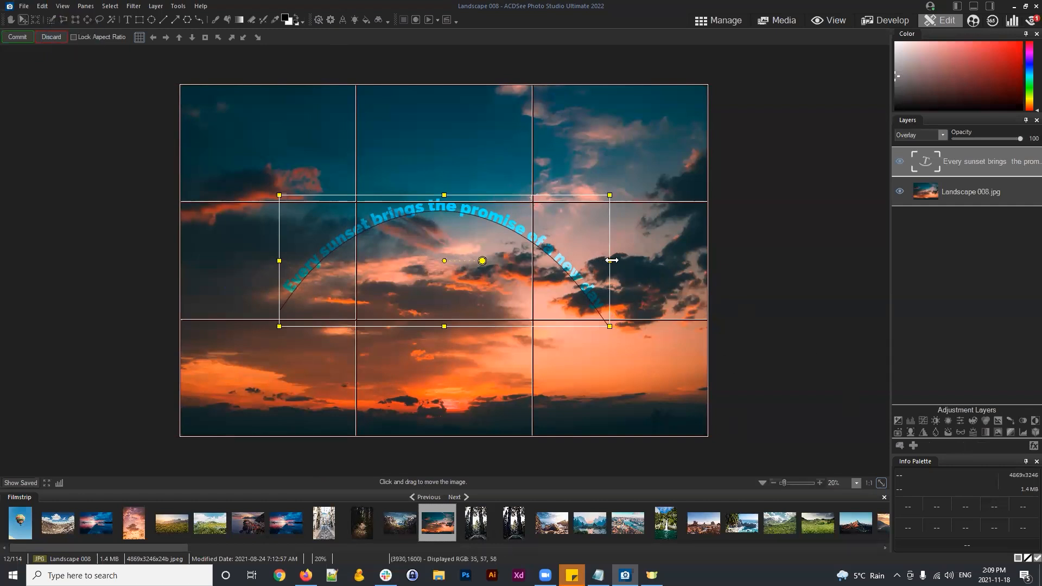
pyautogui.moveTo(610, 261); pyautogui.dragTo(738, 260)
pyautogui.click(73, 37)
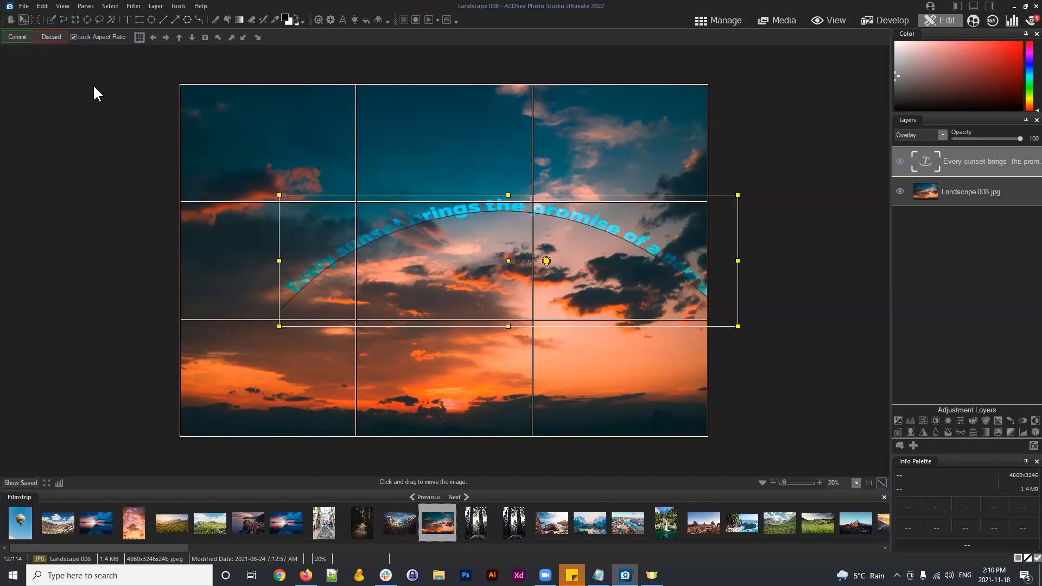
pyautogui.click(73, 36)
pyautogui.moveTo(737, 262); pyautogui.dragTo(605, 267)
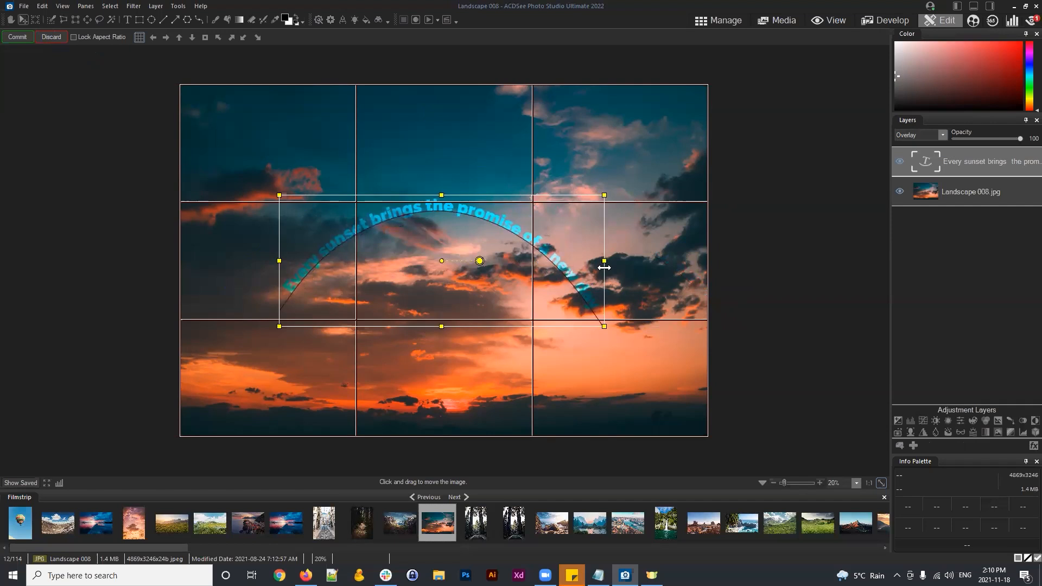
# Lock the aspect ratio again, centre the resized arched text on the image and commit the transformation
pyautogui.click(74, 37)
pyautogui.click(206, 37)
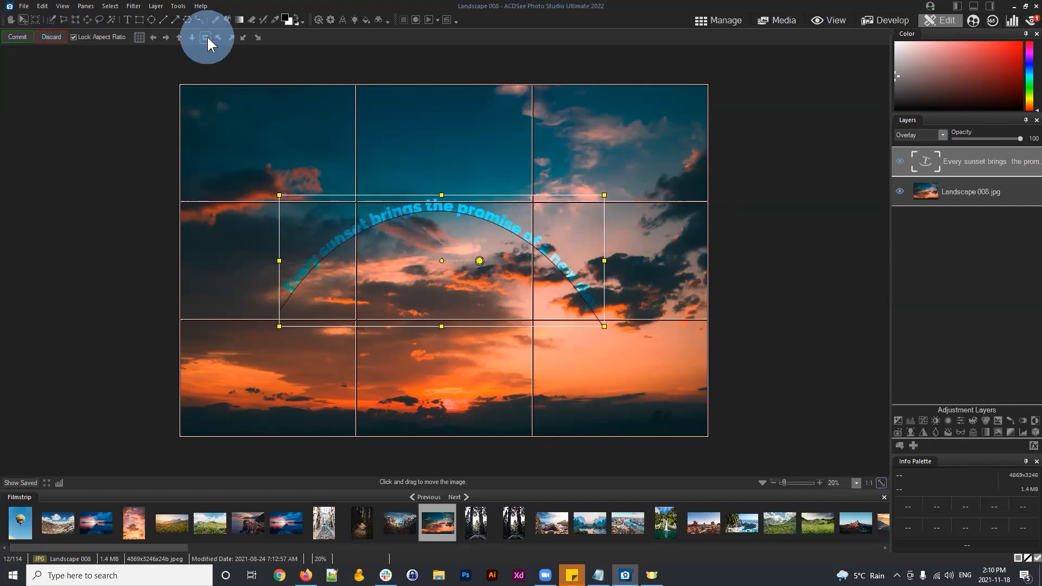
pyautogui.click(11, 36)
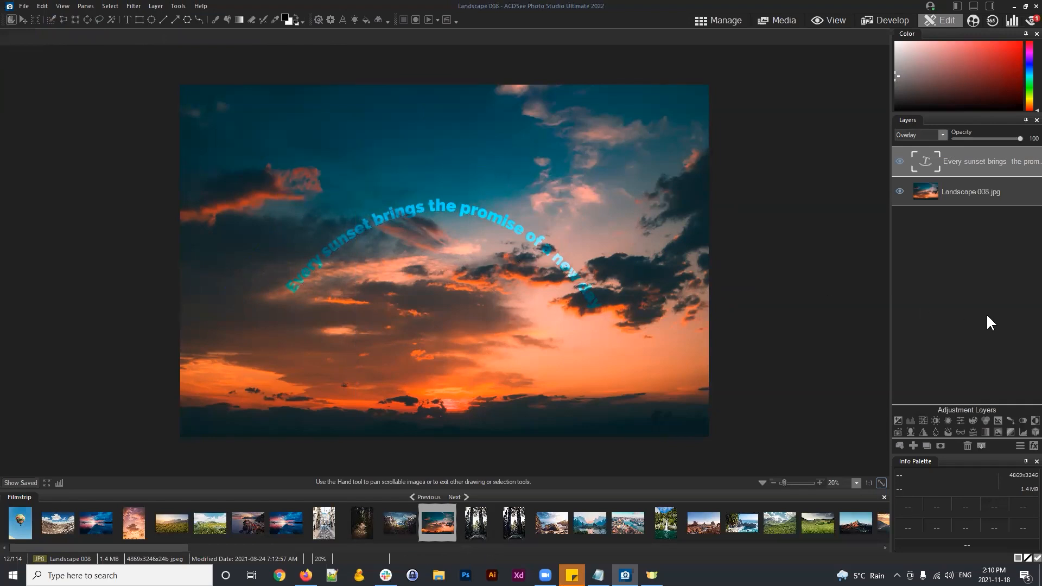
# Reopen the arched text layer for editing with the Text tool
pyautogui.click(927, 161)
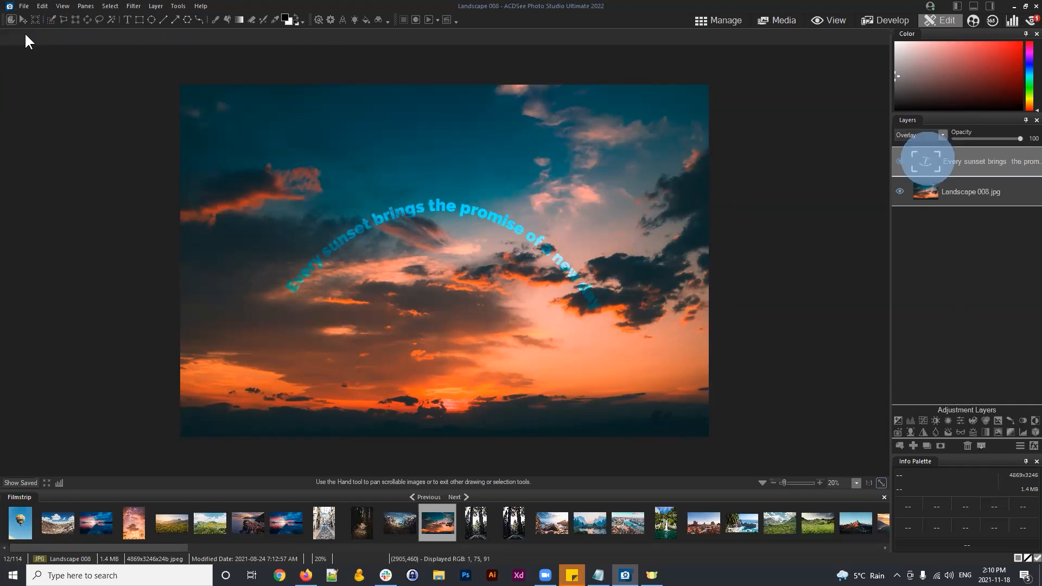
pyautogui.click(133, 21)
pyautogui.click(451, 208)
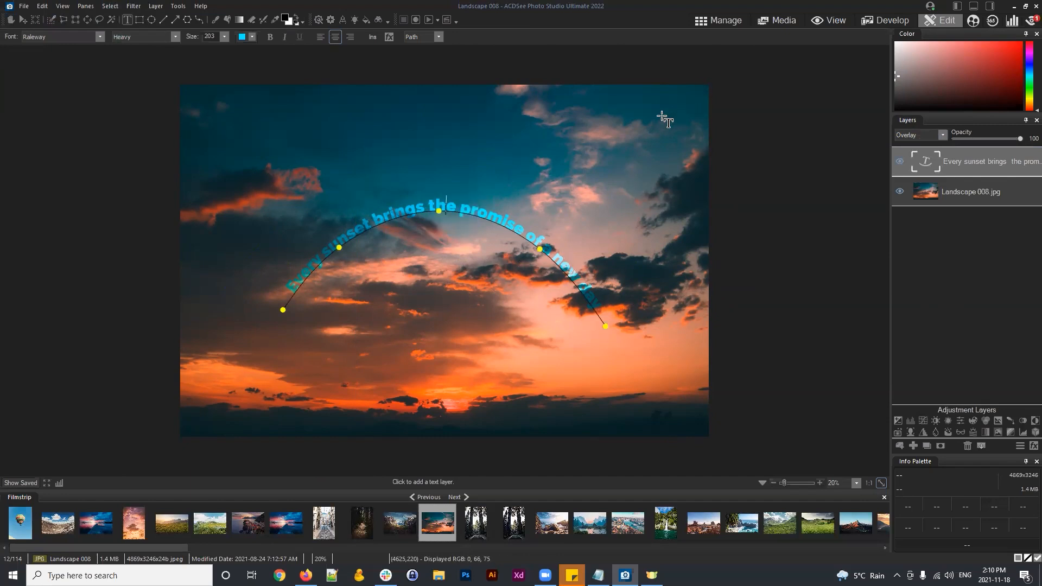
# Save the layered image under the name "Text File" as an ACDC file in the Landscape folder
pyautogui.click(24, 6)
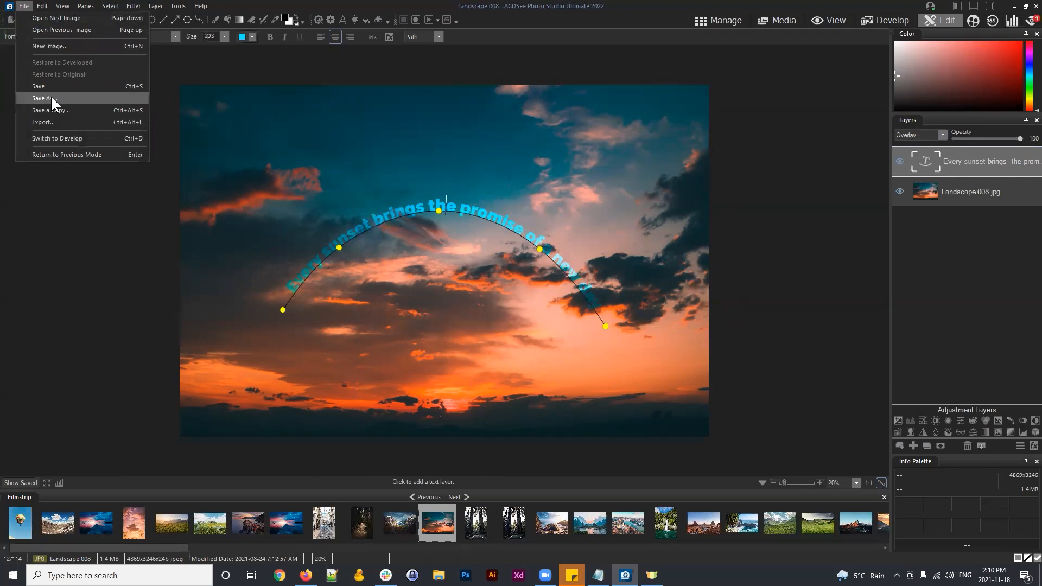
pyautogui.click(52, 98)
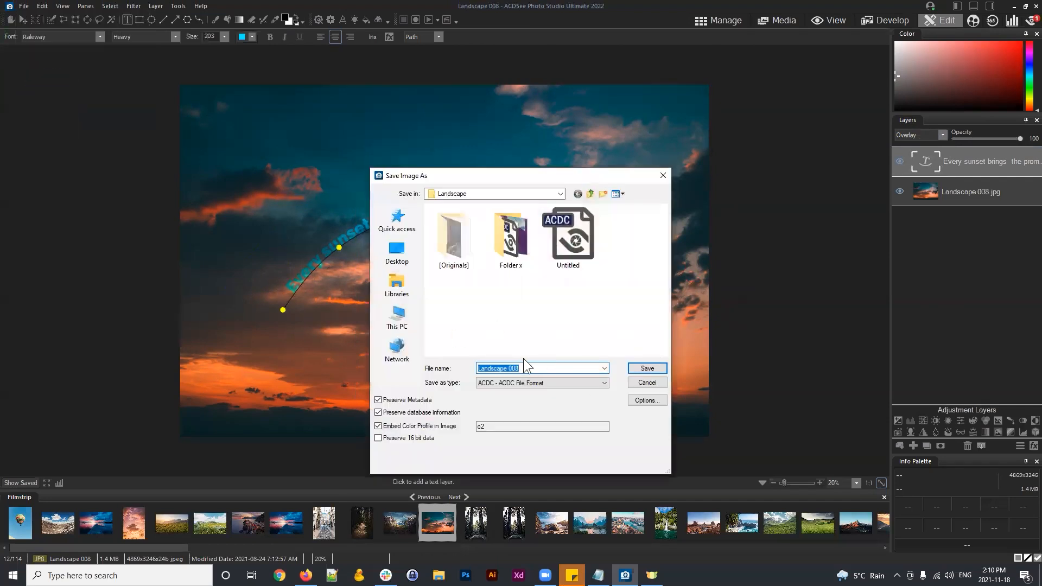
pyautogui.moveTo(528, 368); pyautogui.dragTo(452, 360)
pyautogui.write('T')
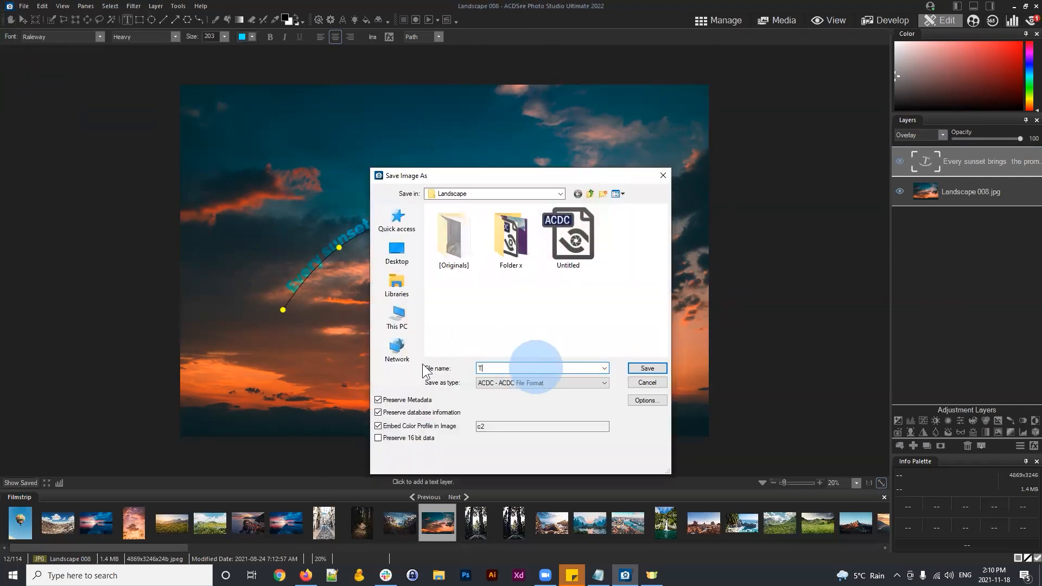
pyautogui.write('ext File')
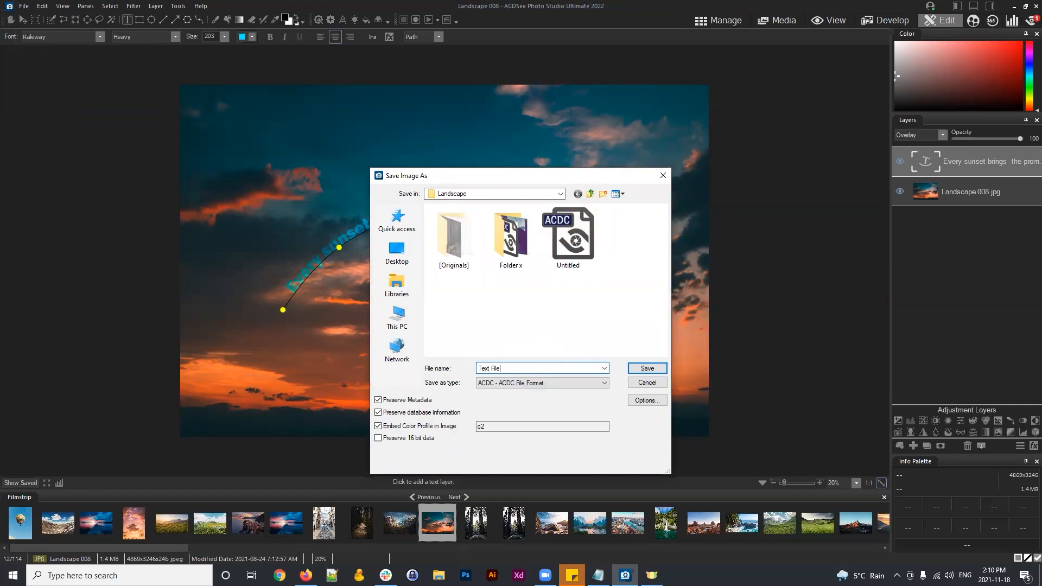
# Save the image in the Landscape folder as Text File in the ACDC file format
pyautogui.press('Tab')
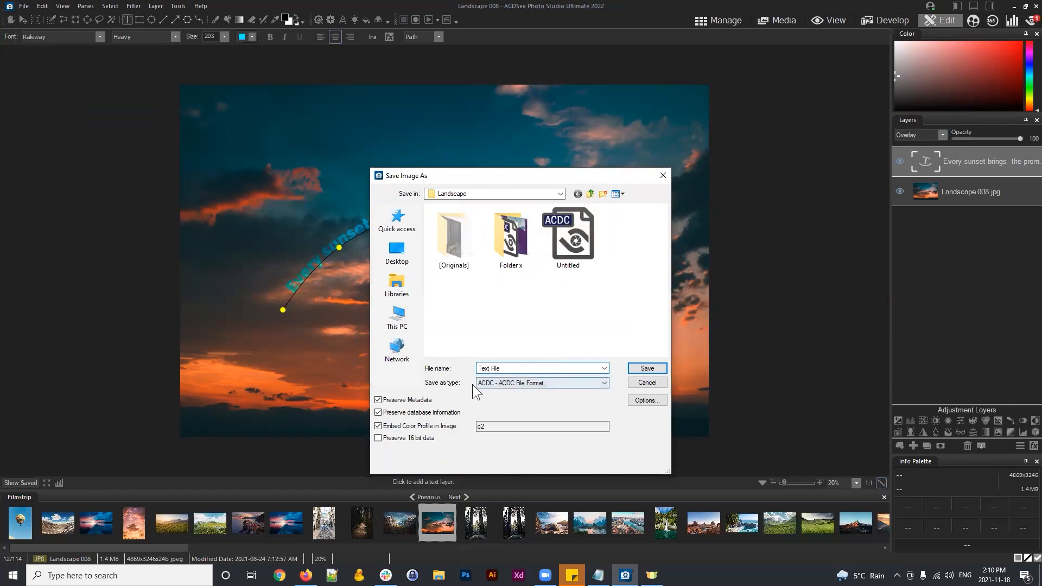
pyautogui.click(647, 367)
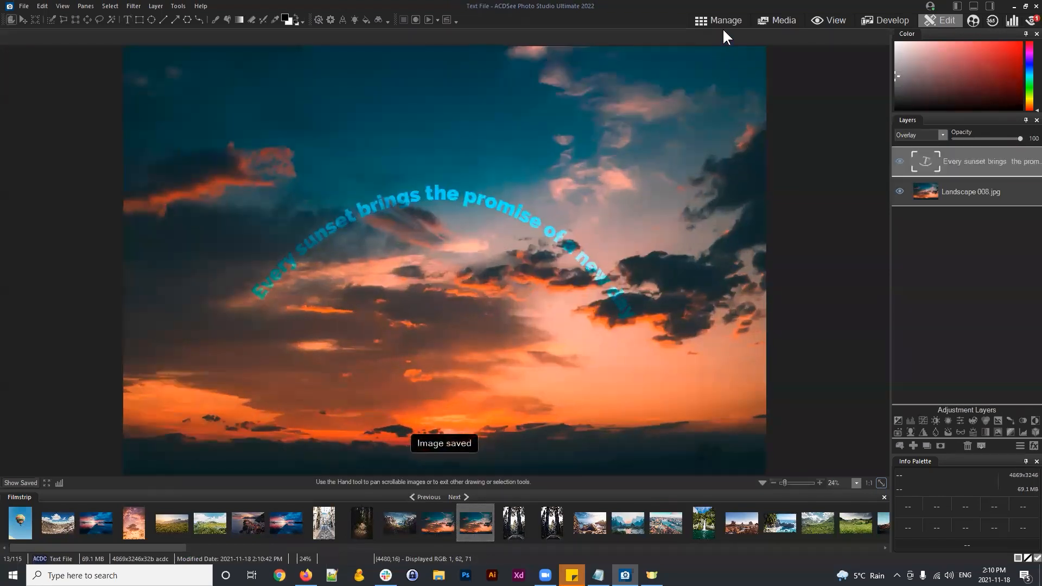
# Switch to Manage mode, select the saved Text File thumbnail and reopen it in Edit mode
pyautogui.click(719, 21)
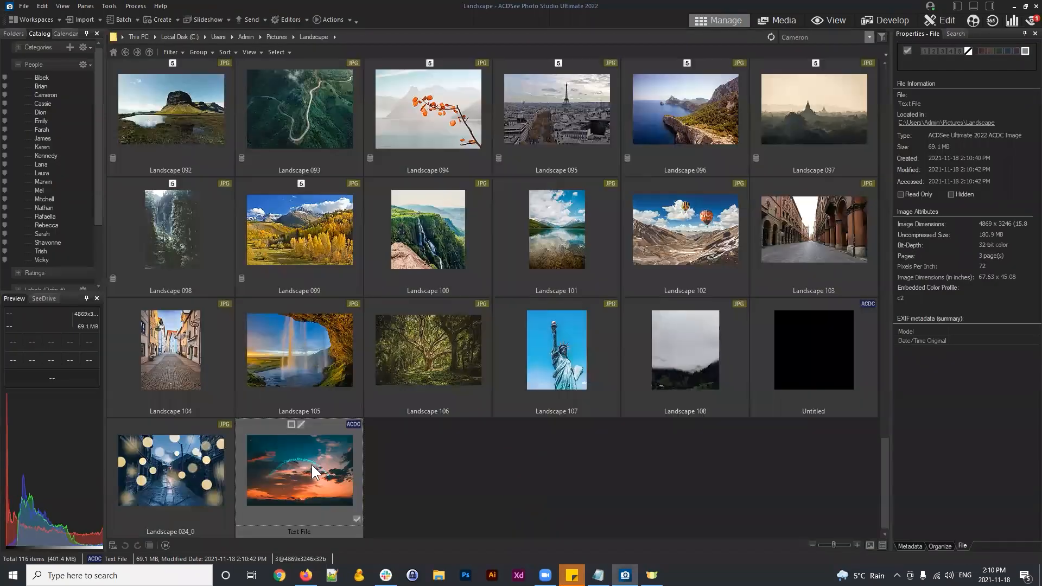
pyautogui.click(576, 492)
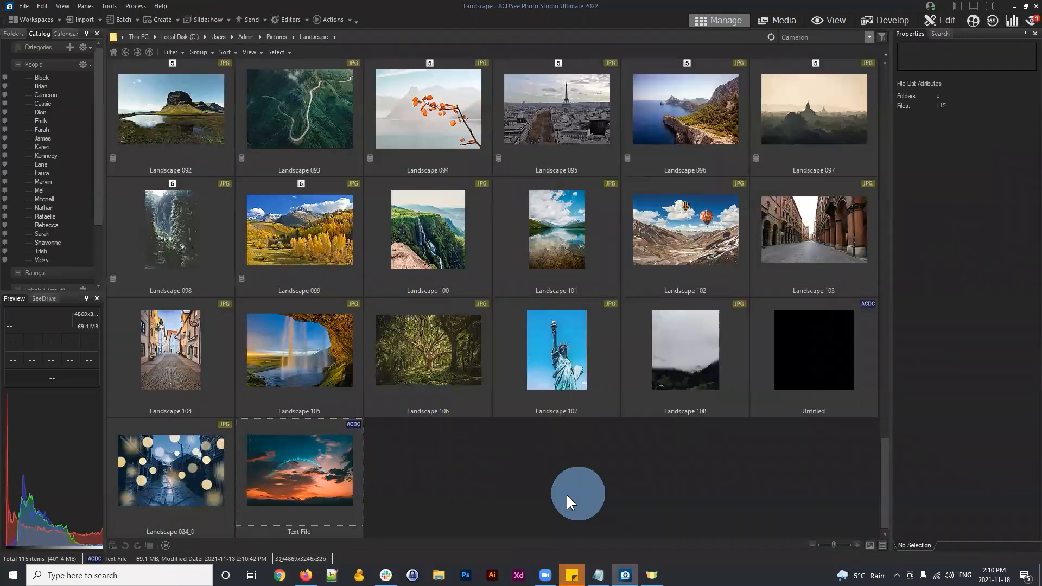
pyautogui.click(290, 486)
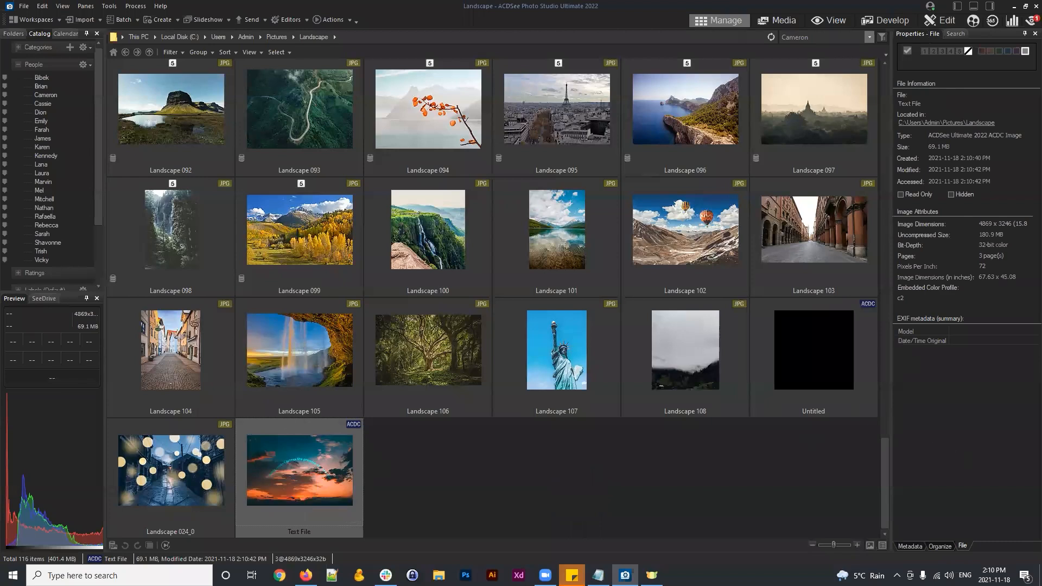
pyautogui.click(942, 21)
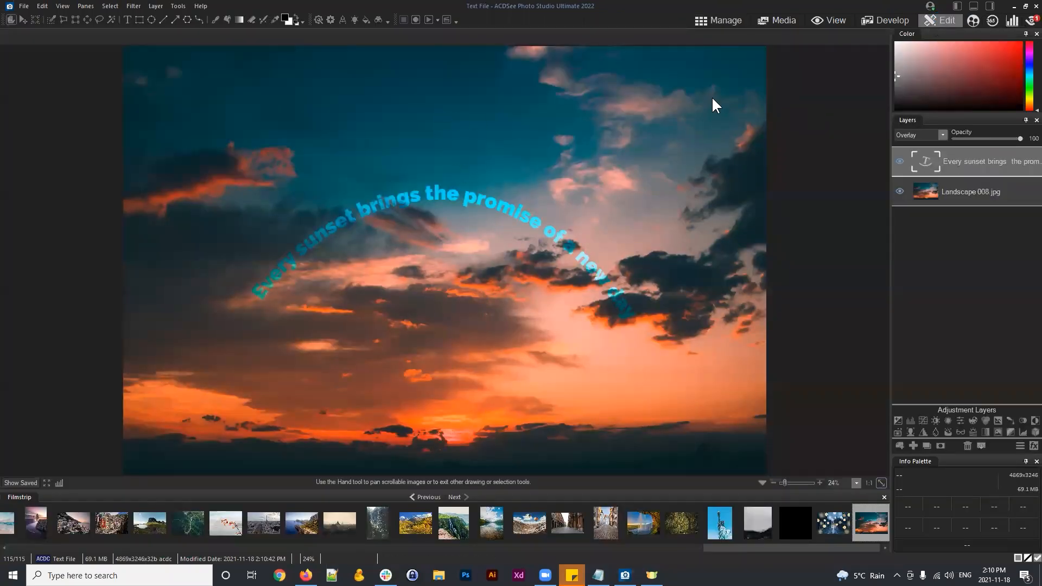
# Activate the curved sunset text with the Text tool and open its layer effects clear of the words
pyautogui.click(128, 20)
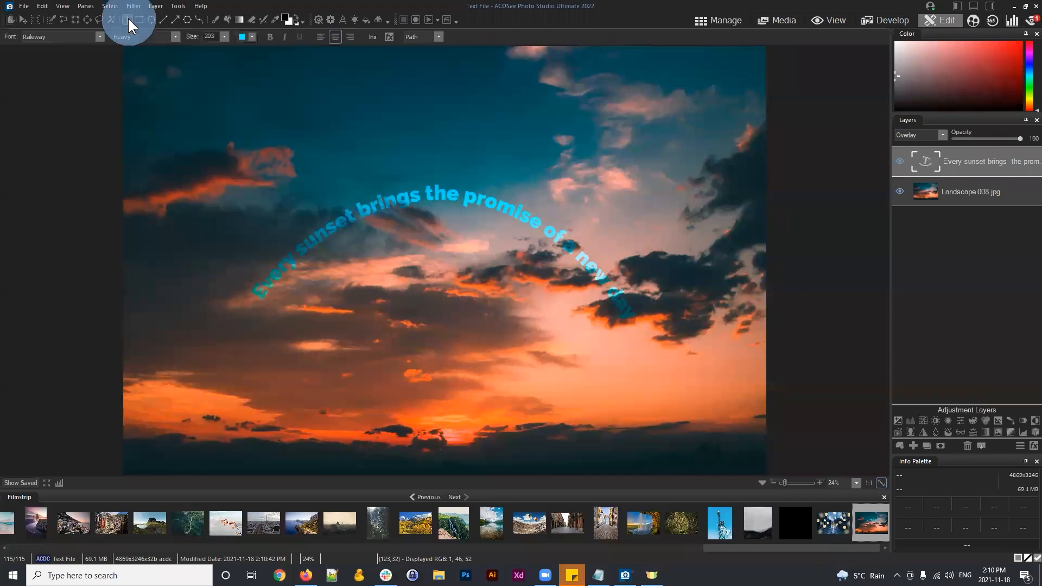
pyautogui.click(466, 196)
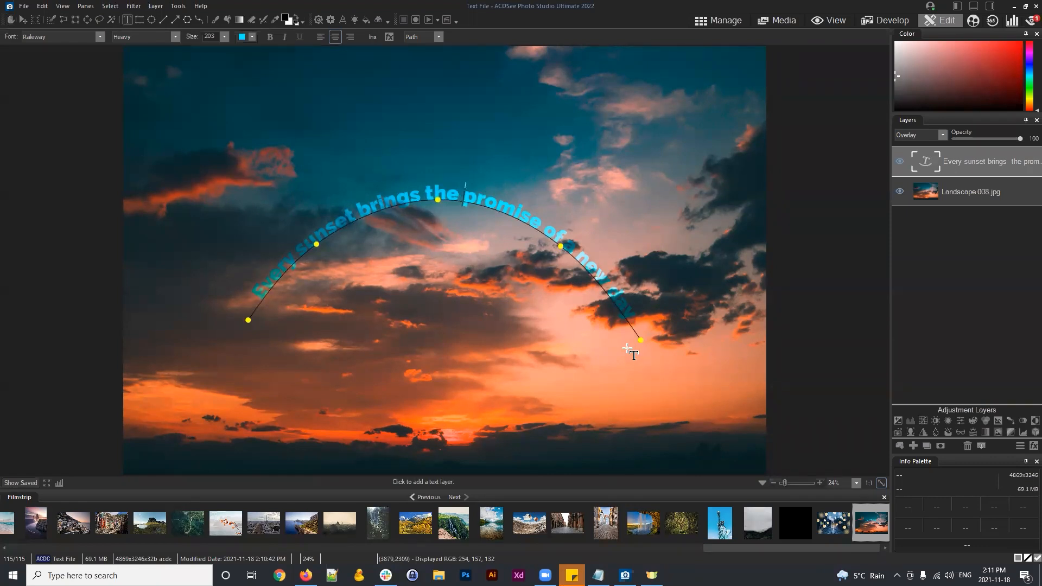
pyautogui.click(389, 37)
pyautogui.moveTo(522, 205); pyautogui.dragTo(692, 105)
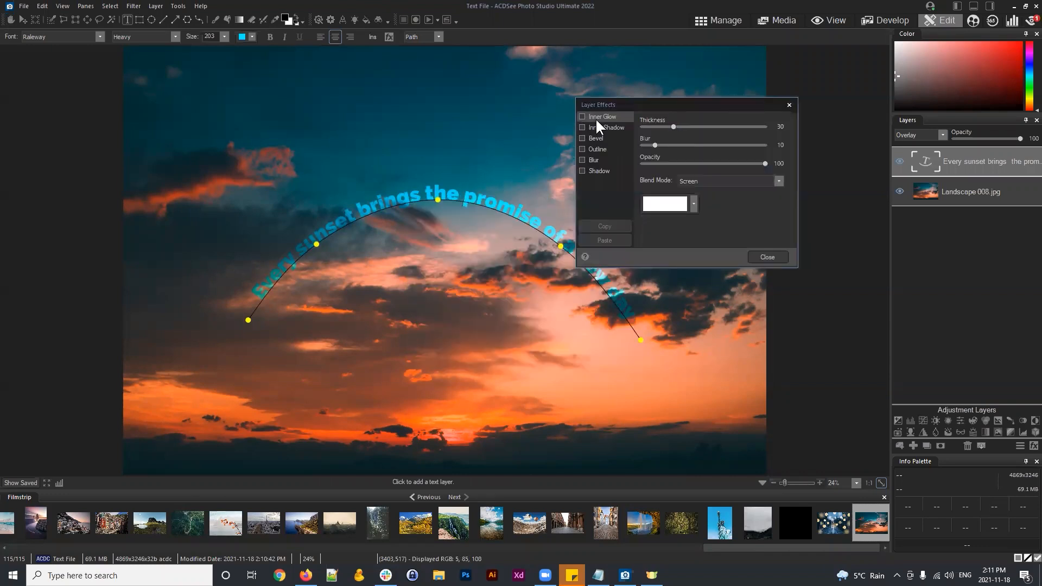
# Try Inner Glow, Inner Shadow, Bevel, Outline and Blur on the text one at a time, disabling each after previewing it
pyautogui.click(584, 117)
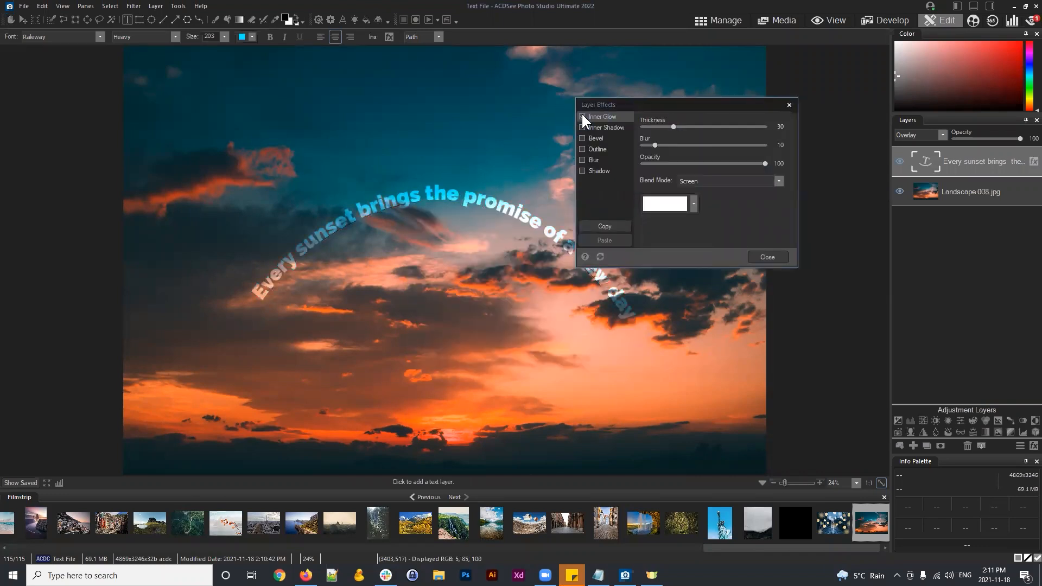
pyautogui.click(579, 115)
pyautogui.click(580, 126)
pyautogui.click(581, 127)
pyautogui.click(582, 137)
pyautogui.click(581, 137)
pyautogui.click(582, 150)
pyautogui.click(582, 149)
pyautogui.click(581, 159)
pyautogui.click(581, 159)
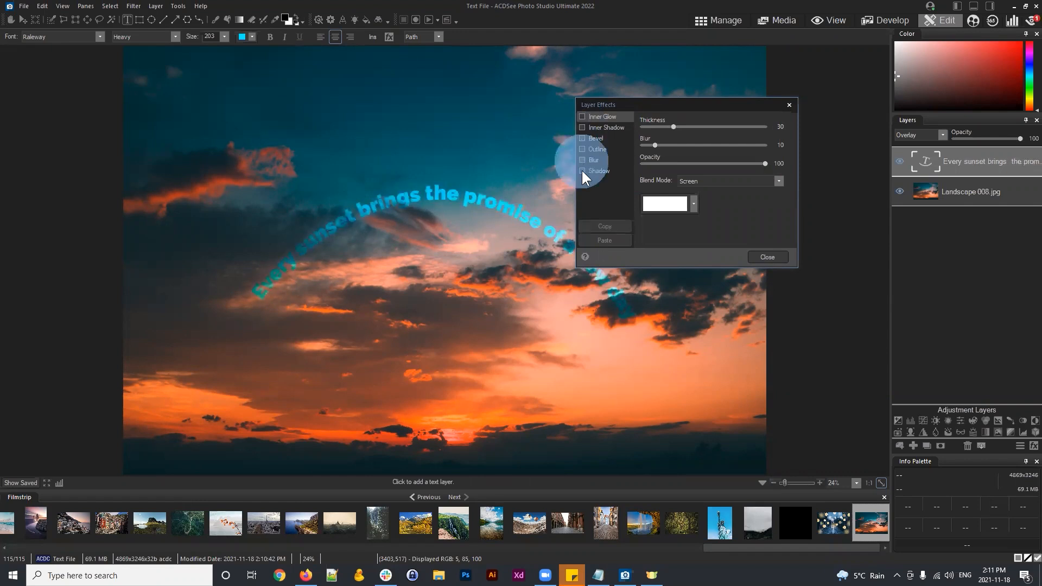
# Enable the Shadow effect on the text and set its angle to 270
pyautogui.click(581, 170)
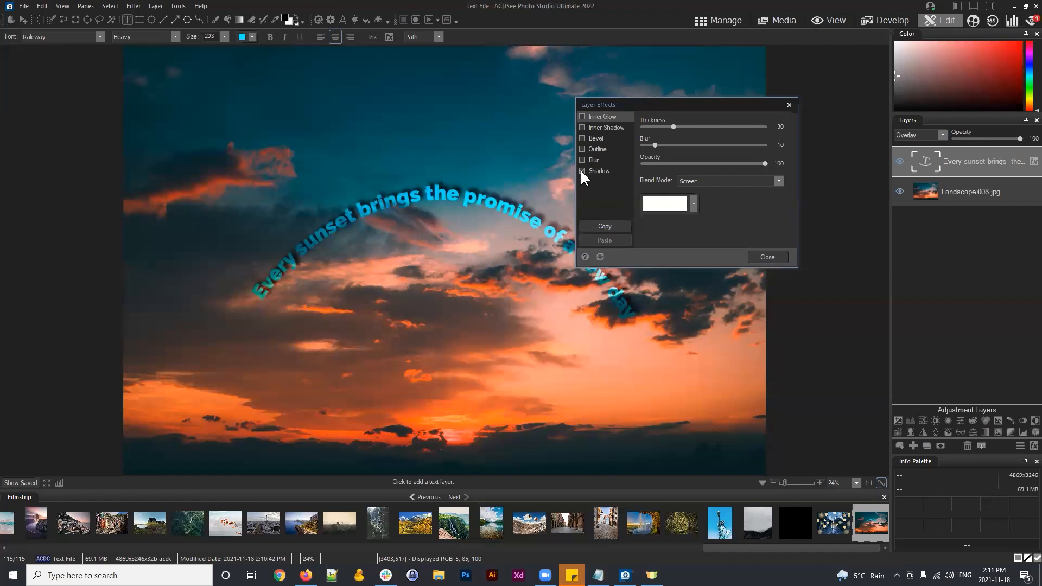
pyautogui.click(600, 172)
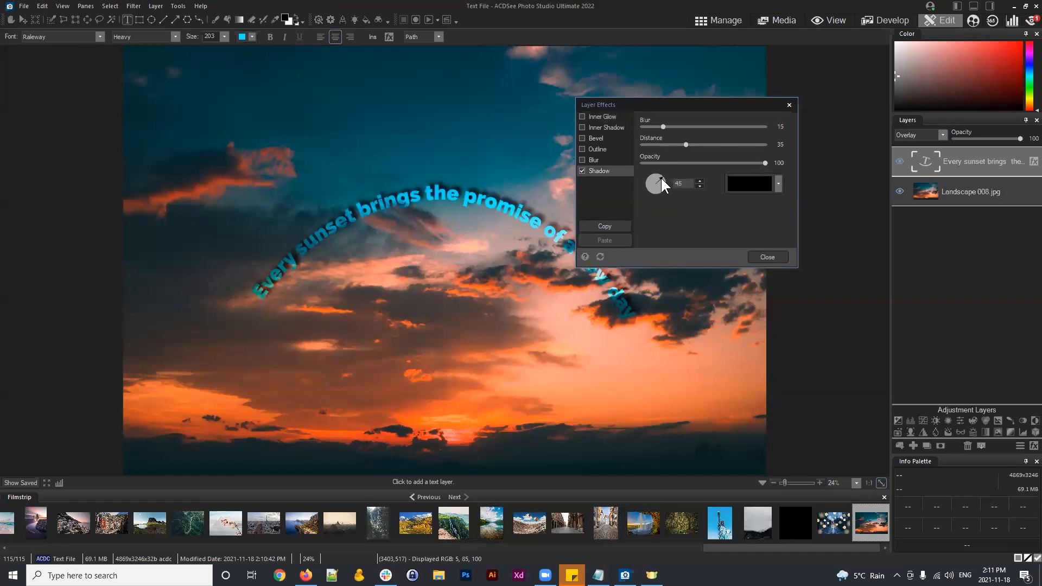
pyautogui.click(653, 194)
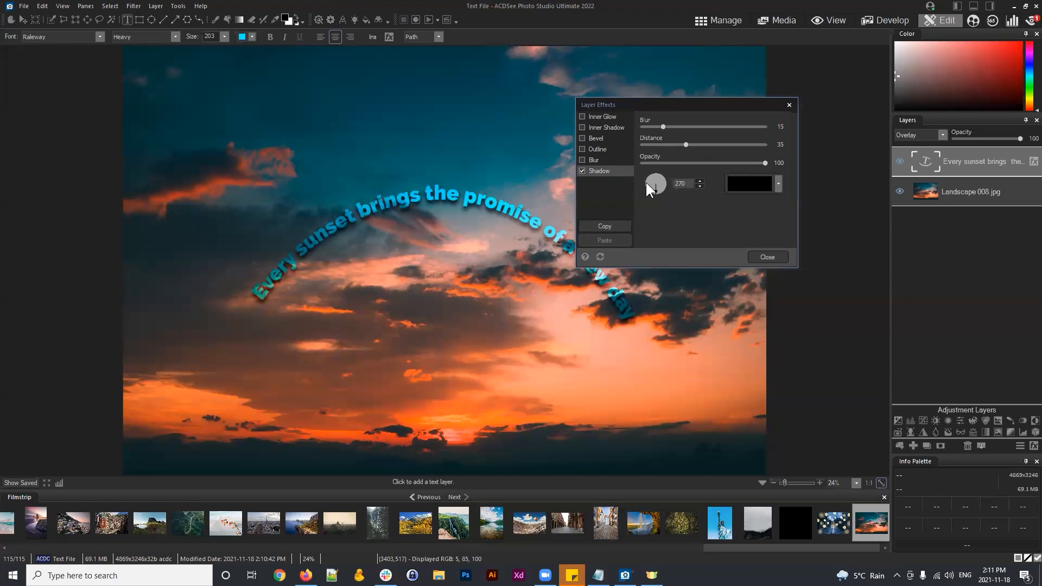
# Set the text shadow's opacity to 32, distance to 22 and blur to 13, and close the layer effects
pyautogui.moveTo(766, 163); pyautogui.dragTo(687, 164)
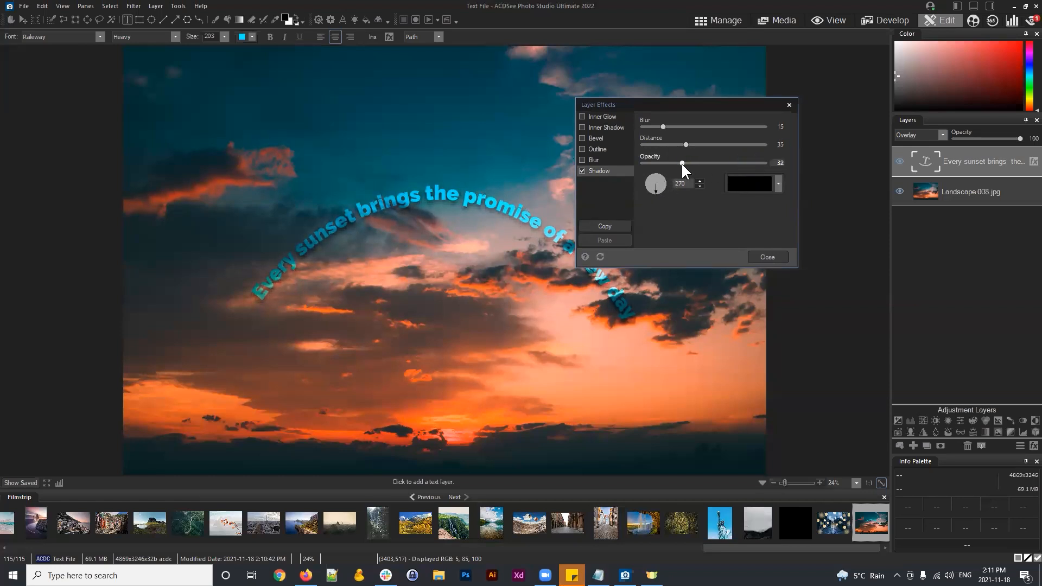
pyautogui.click(686, 145)
pyautogui.moveTo(672, 144); pyautogui.dragTo(672, 126)
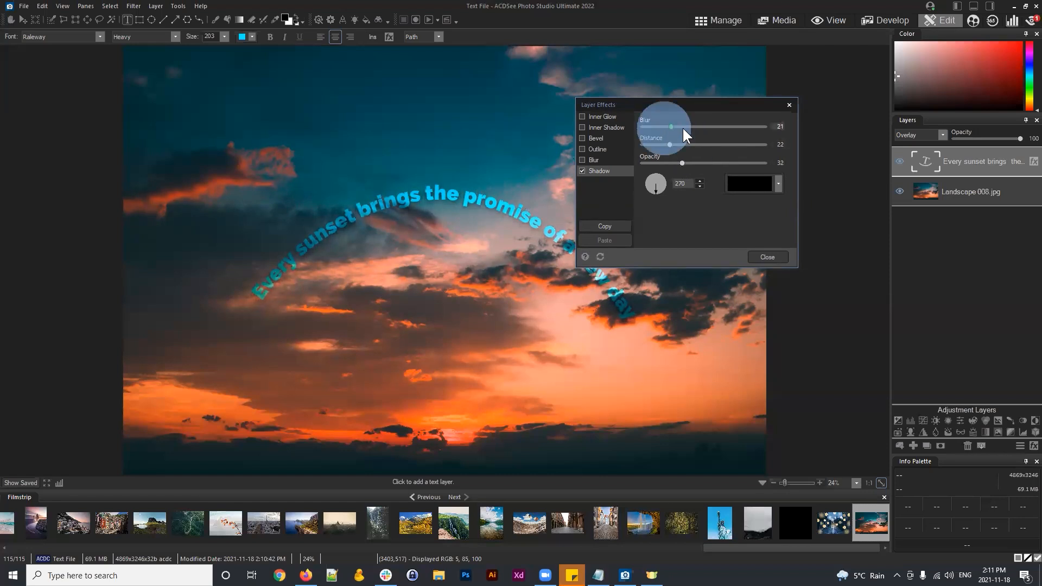
pyautogui.moveTo(751, 128); pyautogui.dragTo(687, 129)
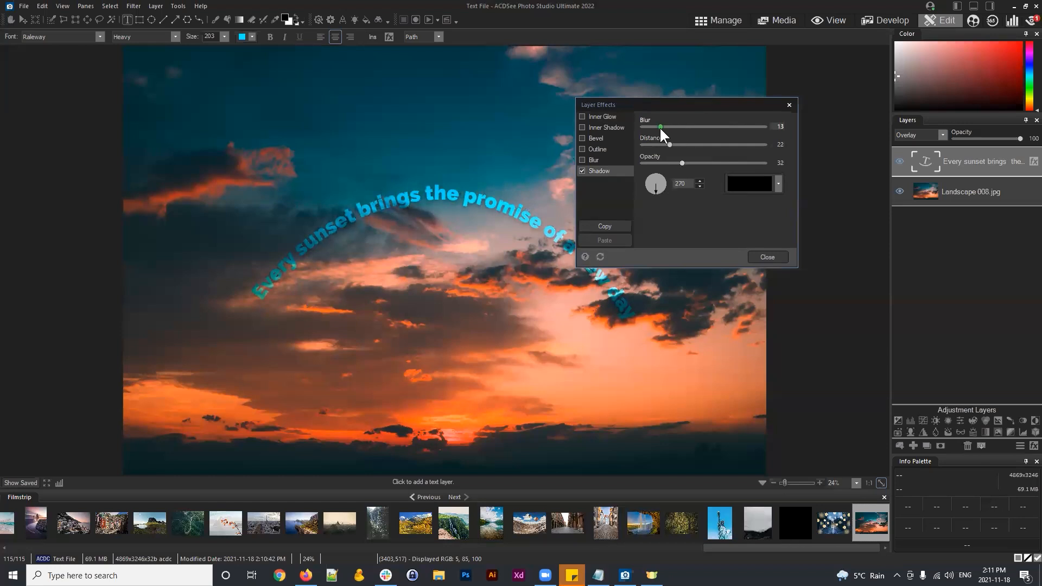
pyautogui.click(768, 257)
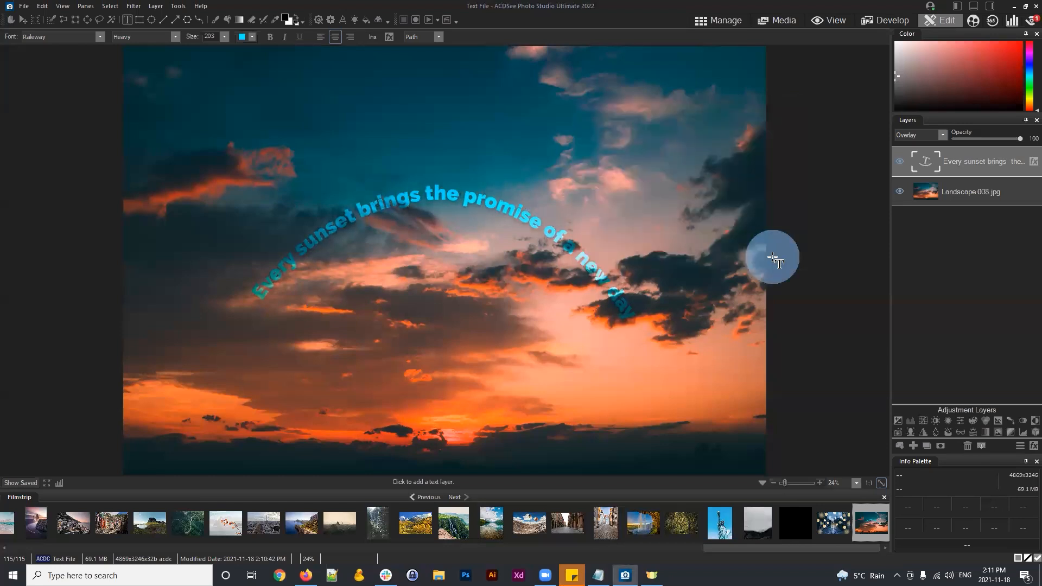
# Check the curved text's layer effects again through text editing, and commit the text layer without changes
pyautogui.click(436, 198)
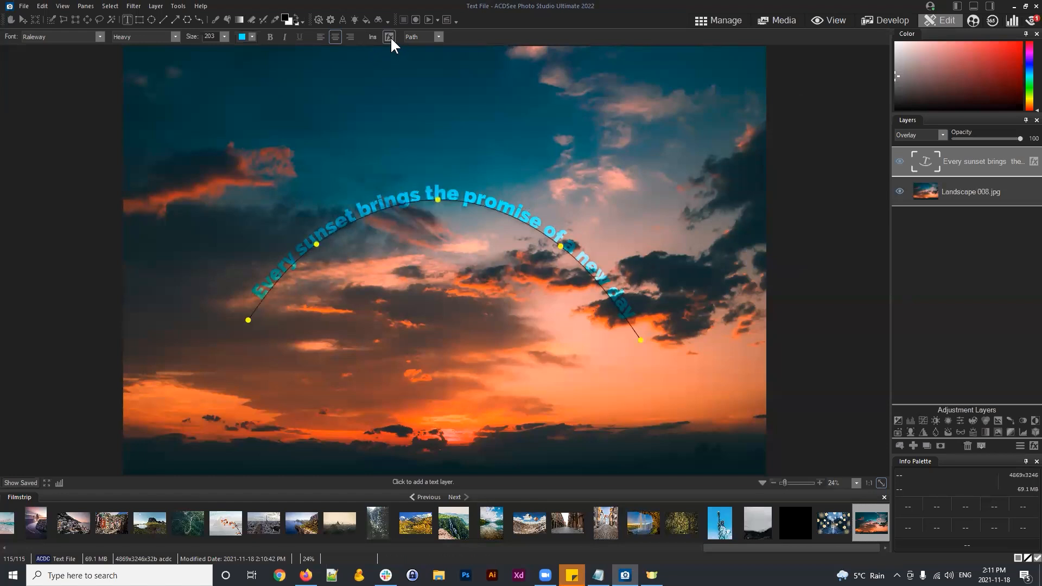
pyautogui.click(389, 36)
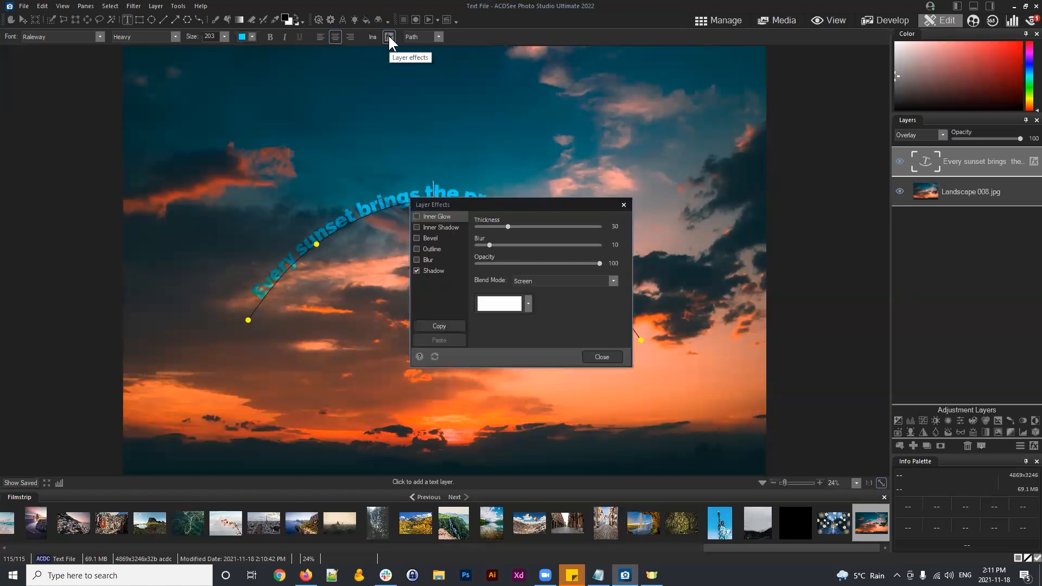
pyautogui.click(622, 206)
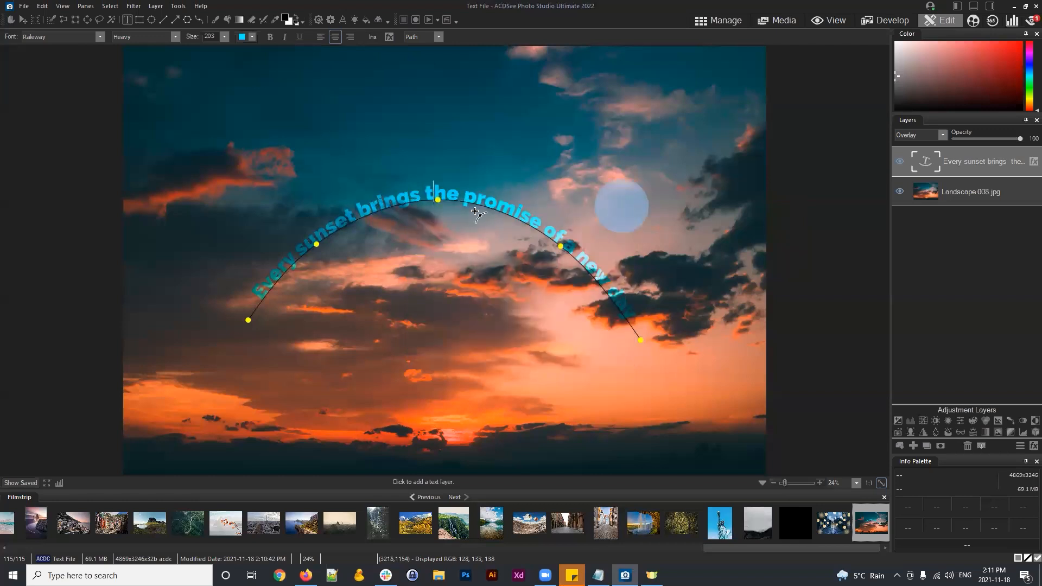
pyautogui.click(22, 19)
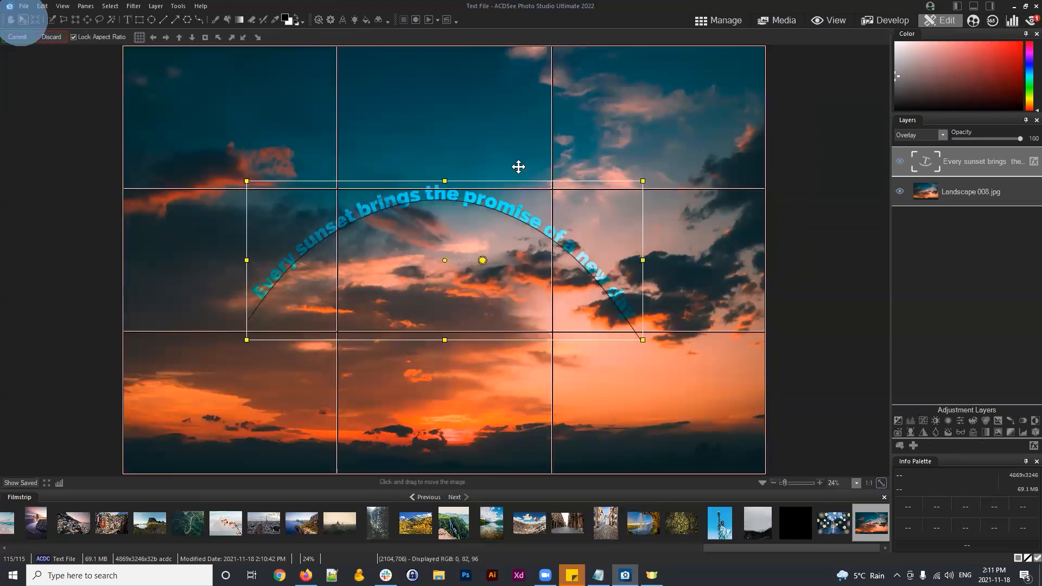
pyautogui.click(21, 35)
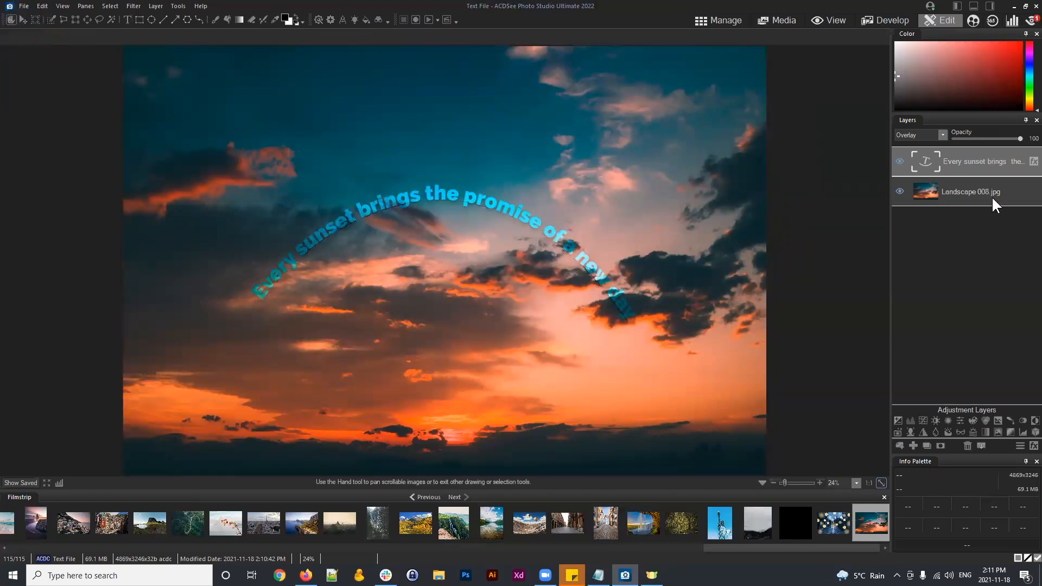
# Reopen the text layer's effects from the layer list and set the shadow opacity to 29
pyautogui.click(1028, 162)
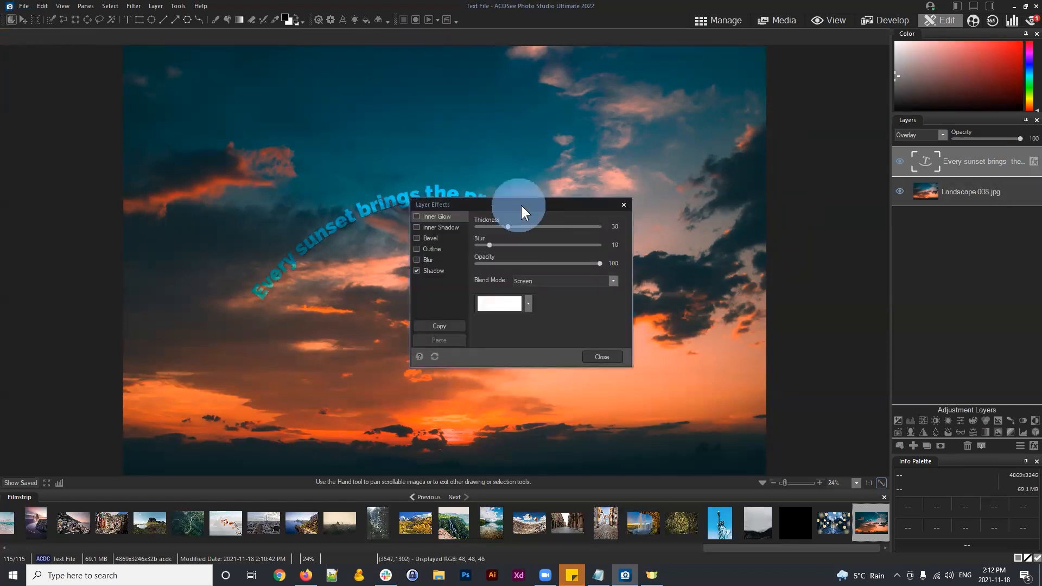
pyautogui.moveTo(522, 206); pyautogui.dragTo(692, 78)
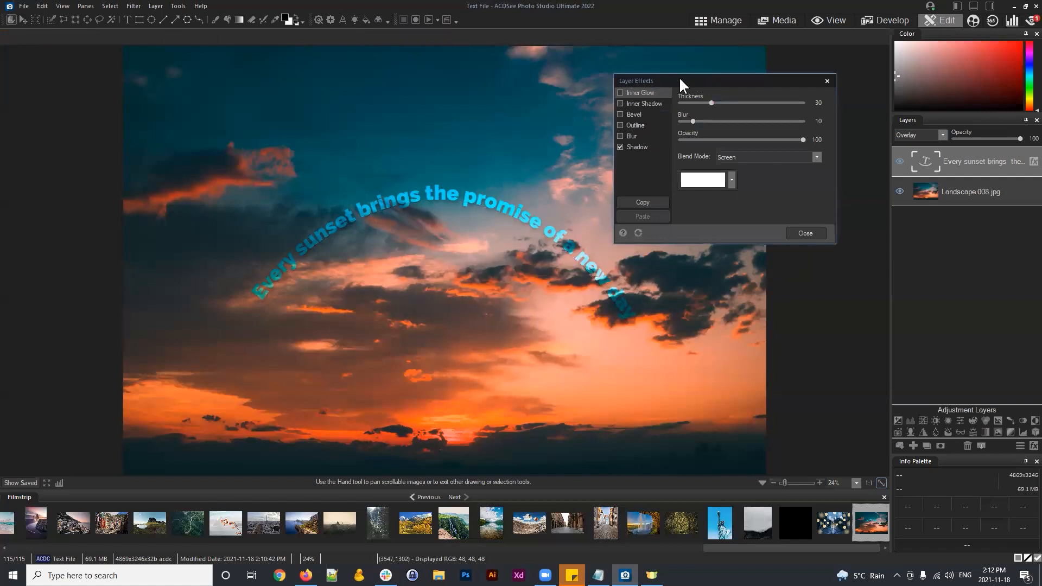
pyautogui.click(637, 147)
pyautogui.moveTo(780, 139); pyautogui.dragTo(703, 138)
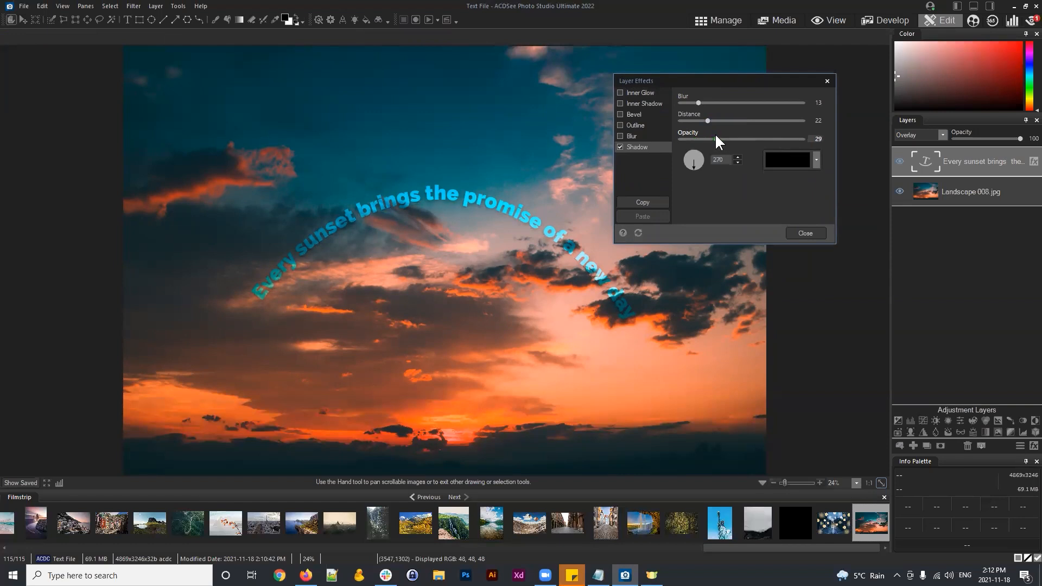
pyautogui.click(805, 233)
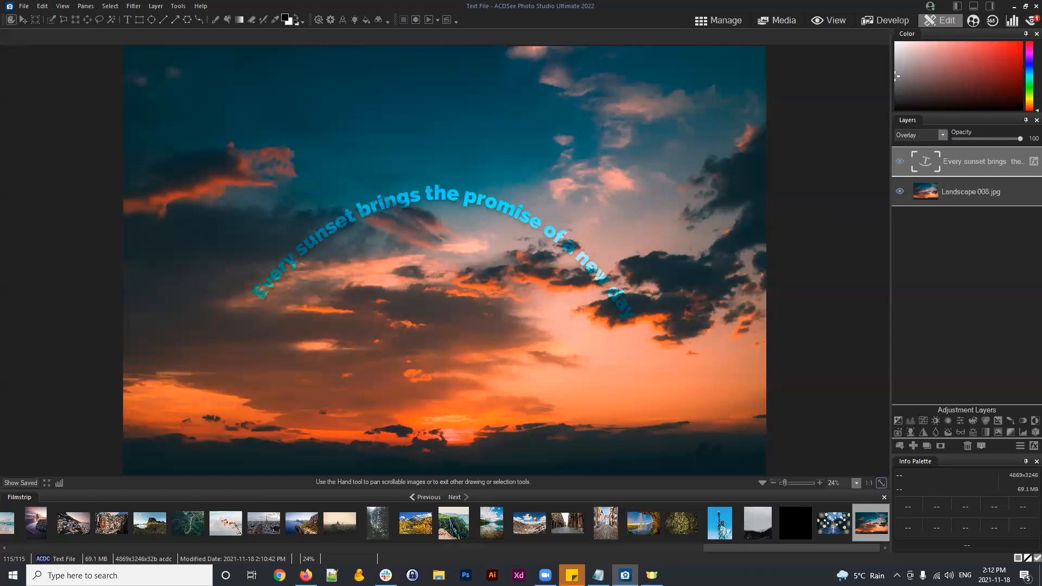
# Enable the Outline effect on the text layer and set its thickness to 2
pyautogui.click(1034, 161)
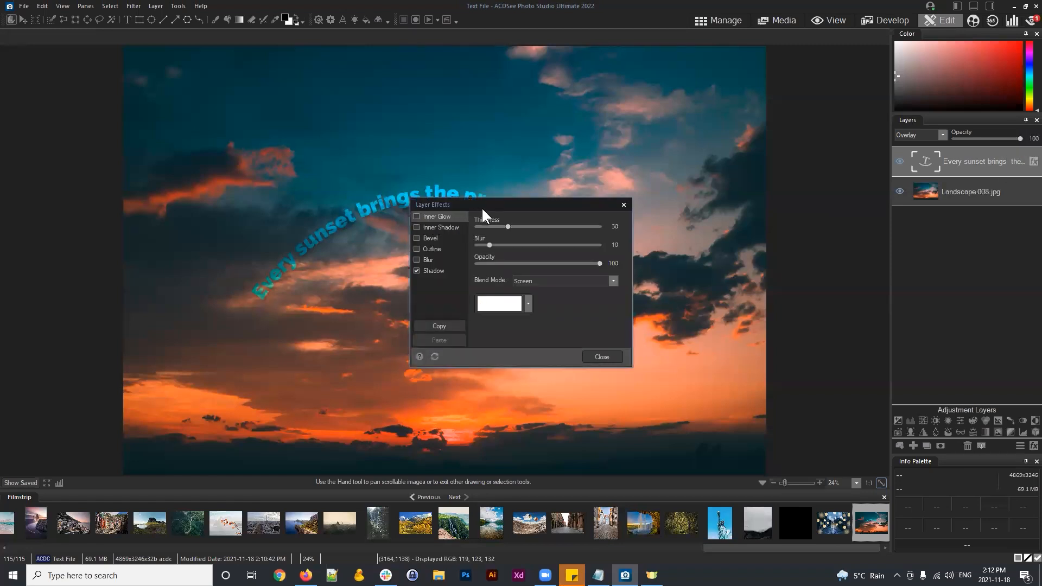
pyautogui.moveTo(482, 210); pyautogui.dragTo(645, 184)
pyautogui.click(580, 223)
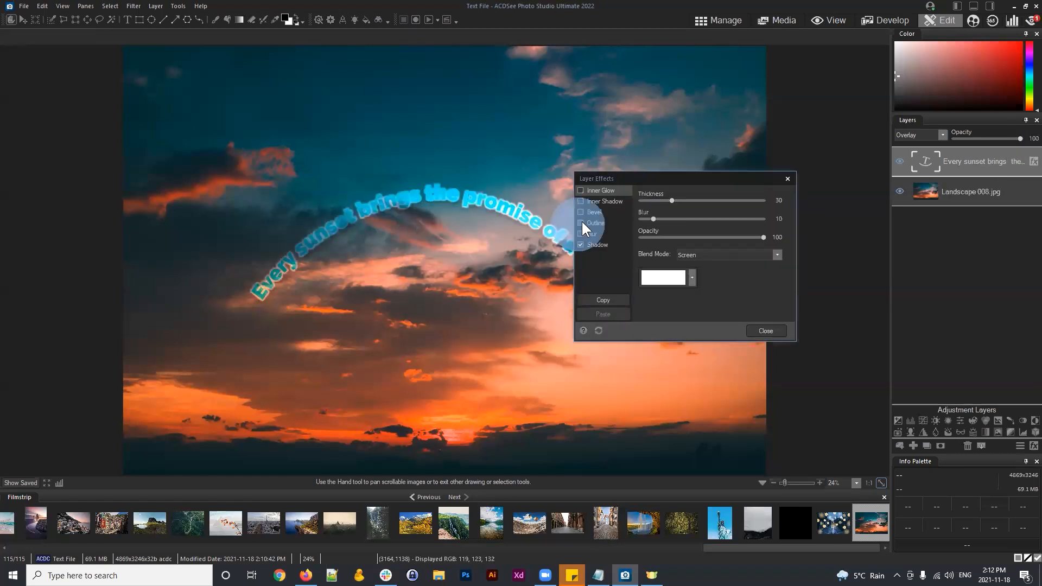
pyautogui.click(595, 222)
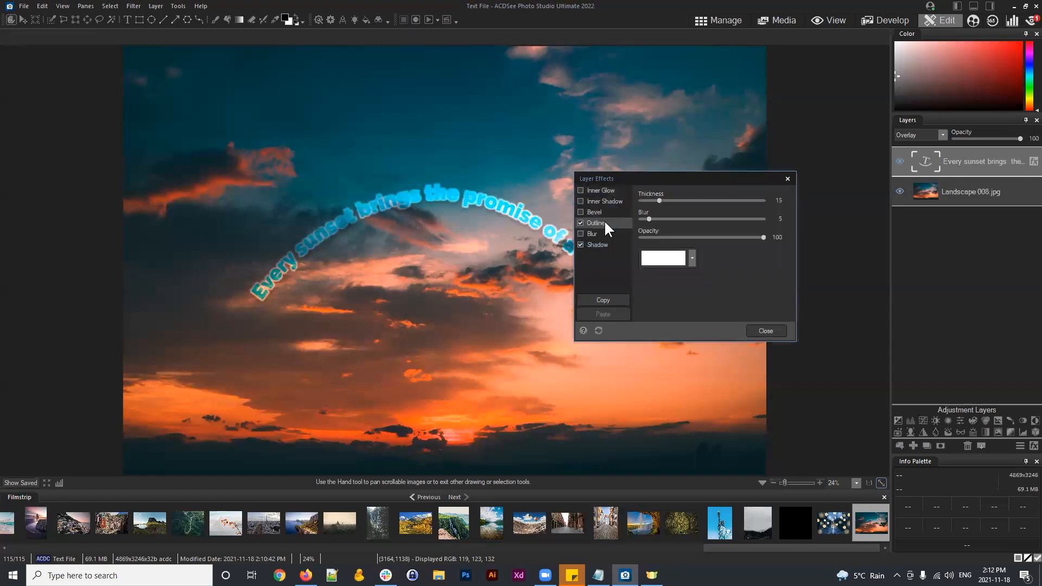
pyautogui.moveTo(660, 200); pyautogui.dragTo(644, 198)
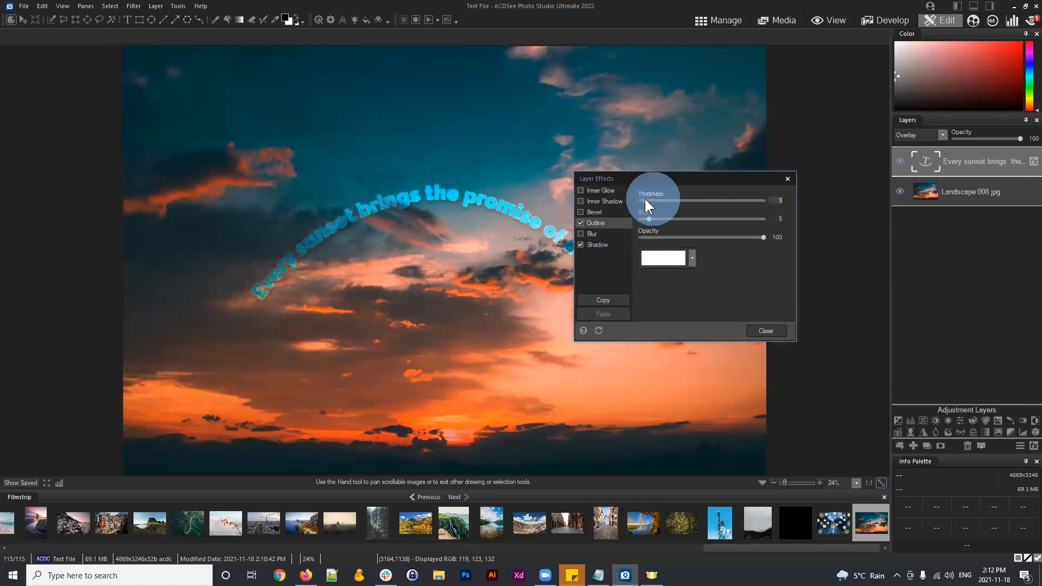
# Set the text outline's color to orange, its blur to 7 and its opacity to about 72, and close the layer effects
pyautogui.click(668, 258)
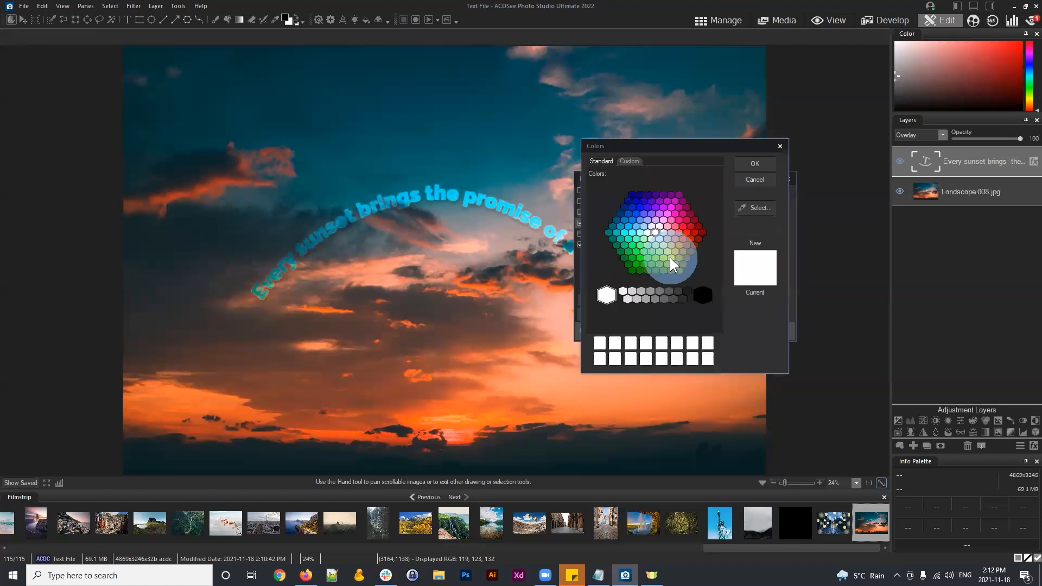
pyautogui.click(682, 240)
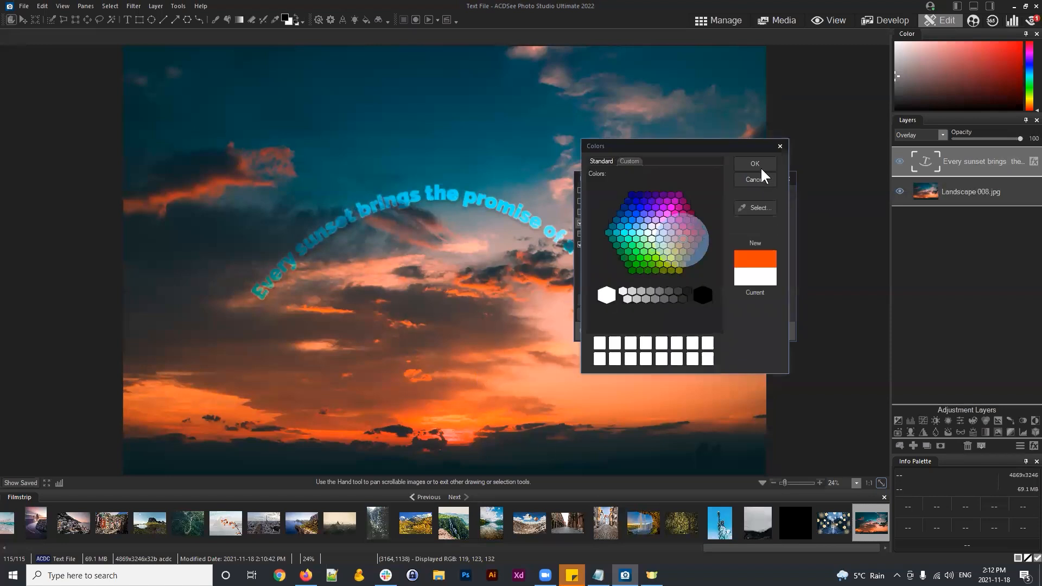
pyautogui.click(760, 165)
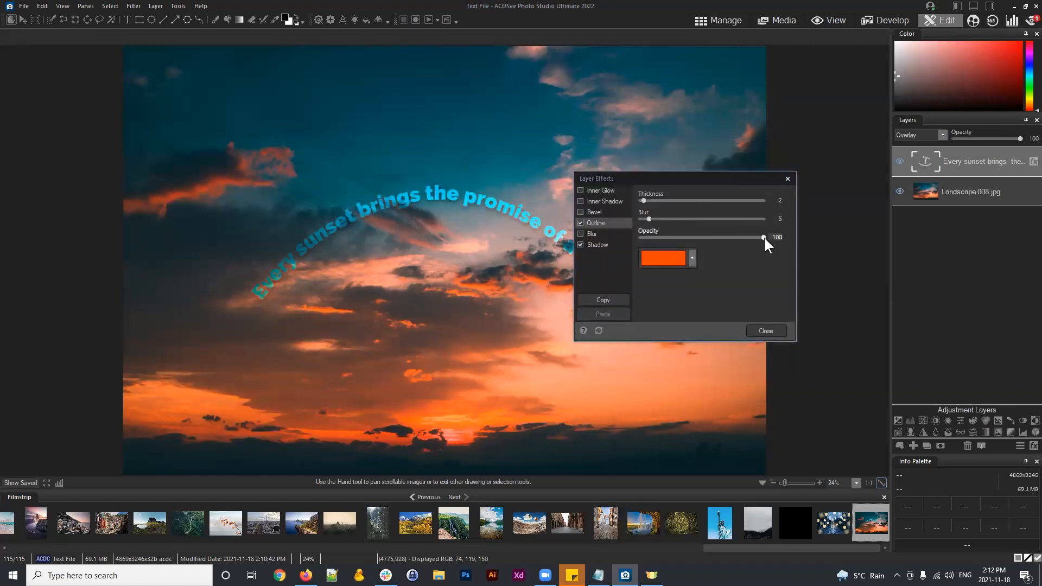
pyautogui.click(650, 219)
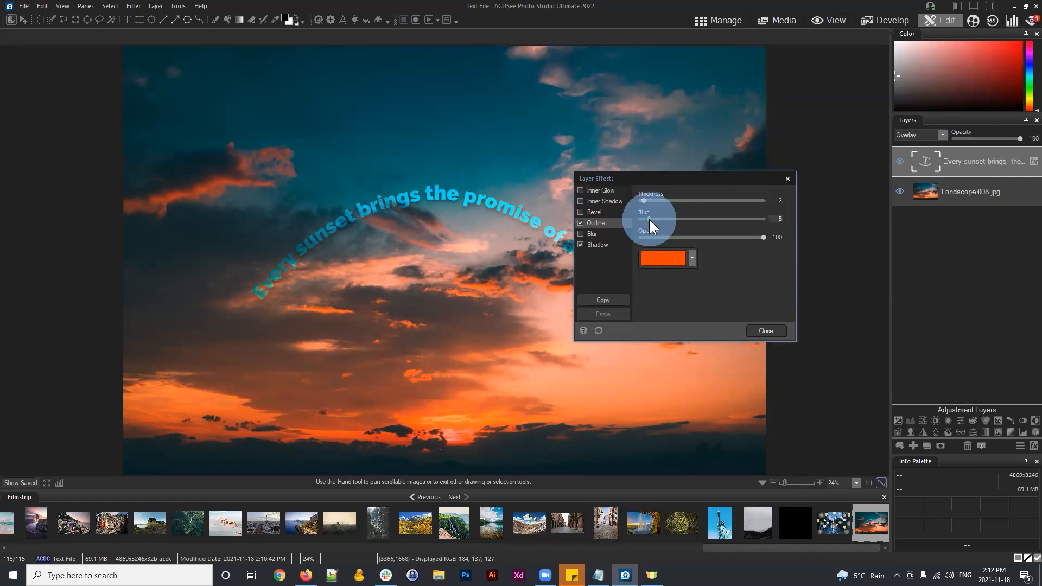
pyautogui.moveTo(656, 218); pyautogui.dragTo(652, 219)
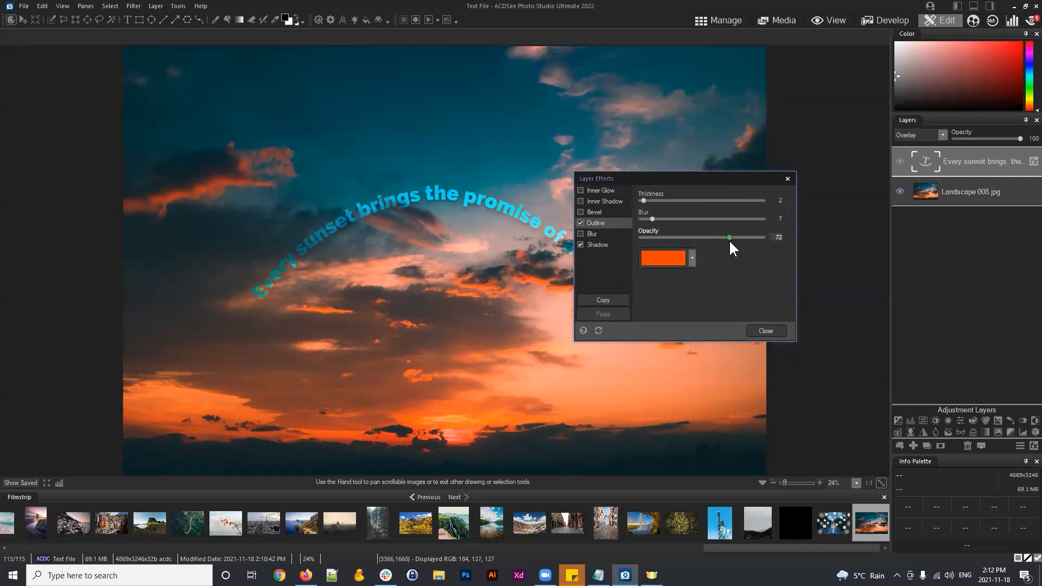
pyautogui.click(773, 329)
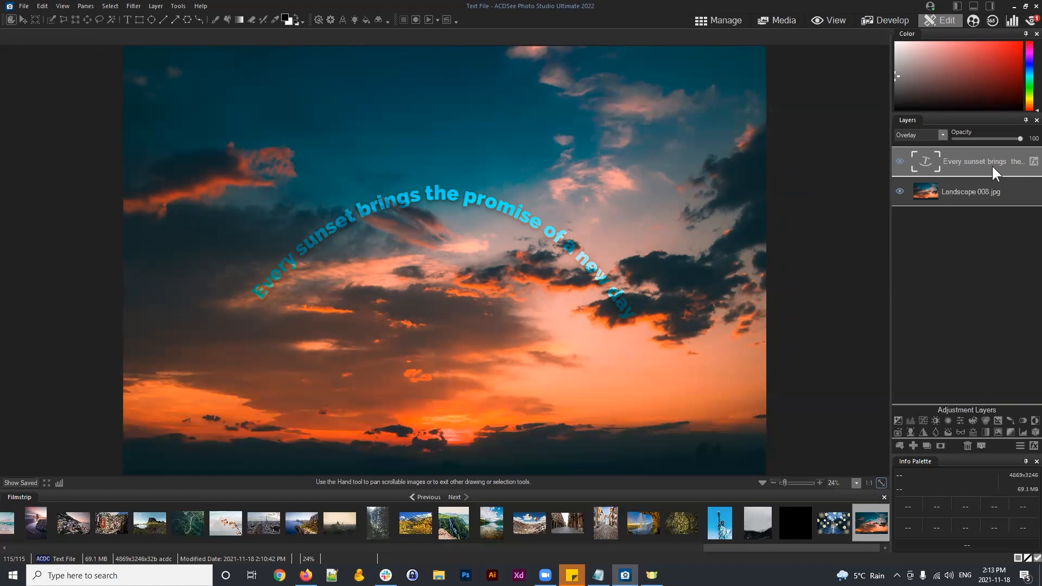
# Compare the text layer in Normal blend mode, and return it to Overlay
pyautogui.click(974, 161)
pyautogui.click(942, 135)
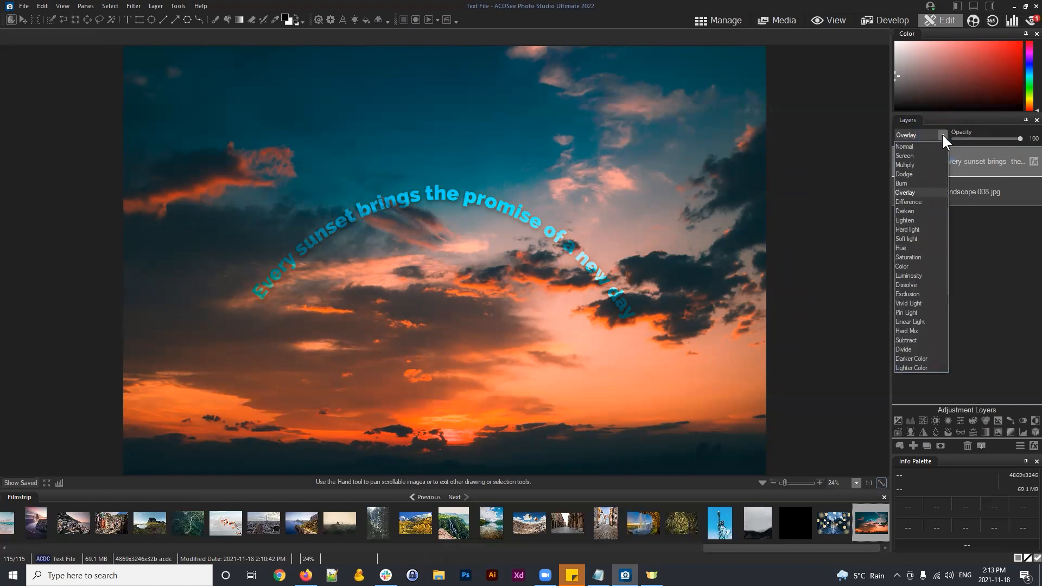
pyautogui.click(916, 145)
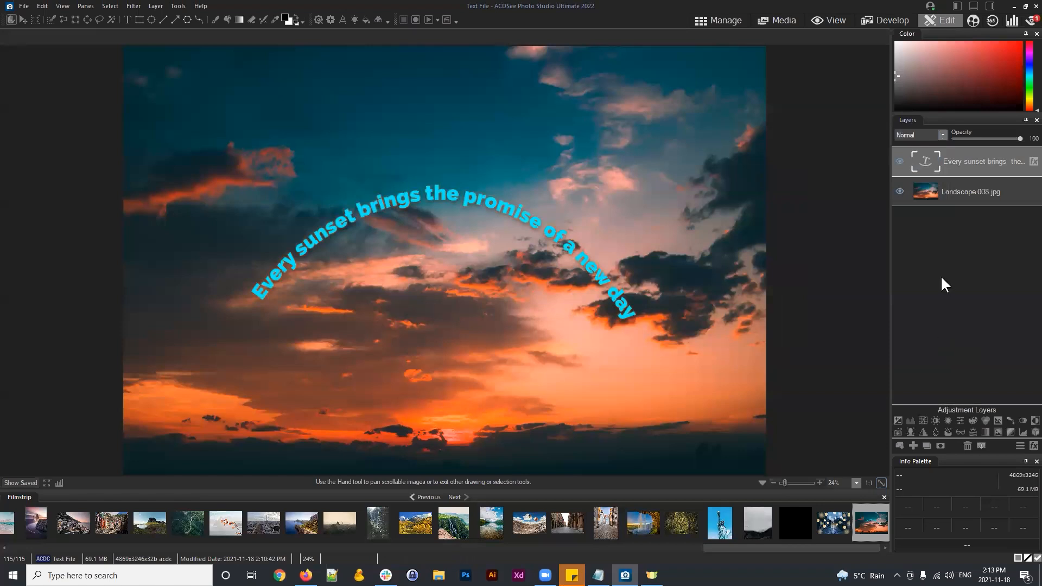
pyautogui.click(936, 134)
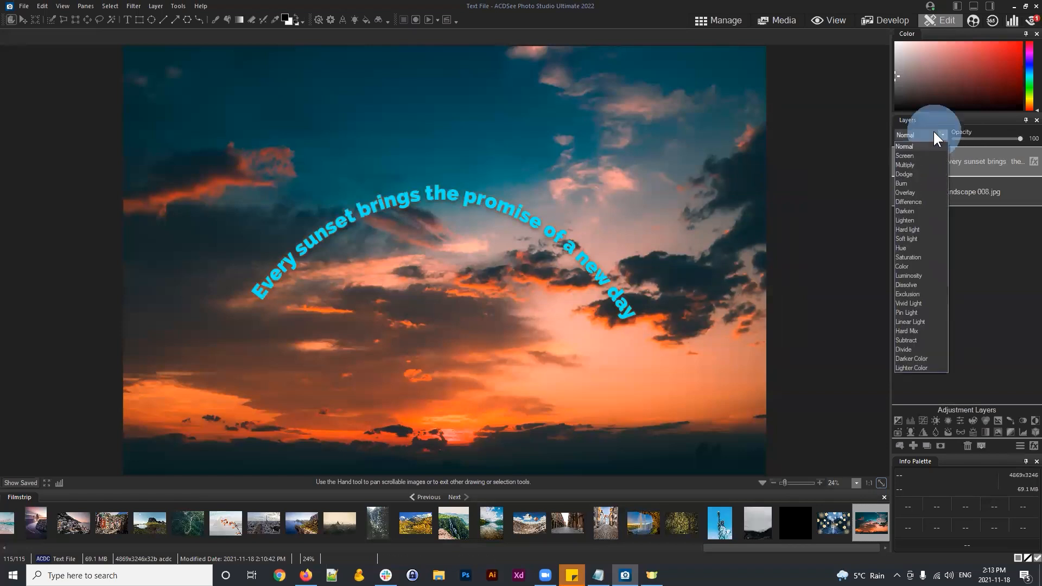
pyautogui.click(914, 193)
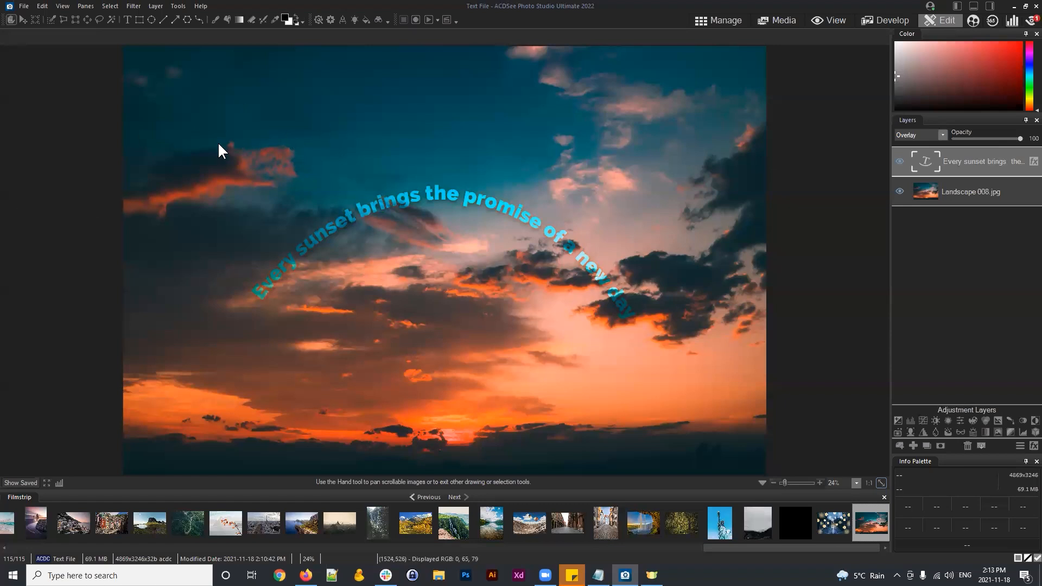
# Select the word "the" in the curved text and set its color to white
pyautogui.click(129, 19)
pyautogui.click(447, 195)
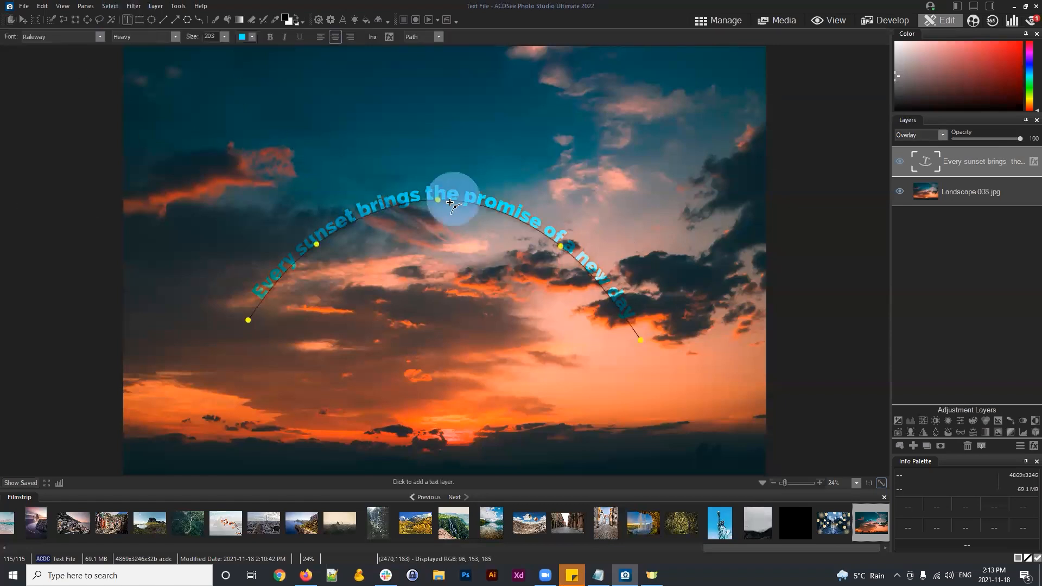
pyautogui.doubleClick(426, 188)
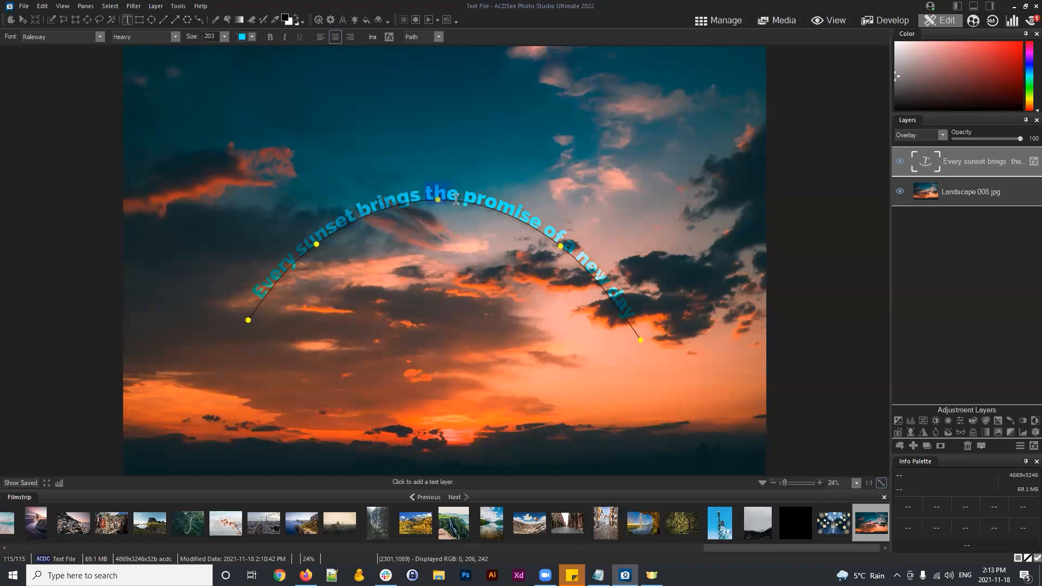
pyautogui.click(252, 36)
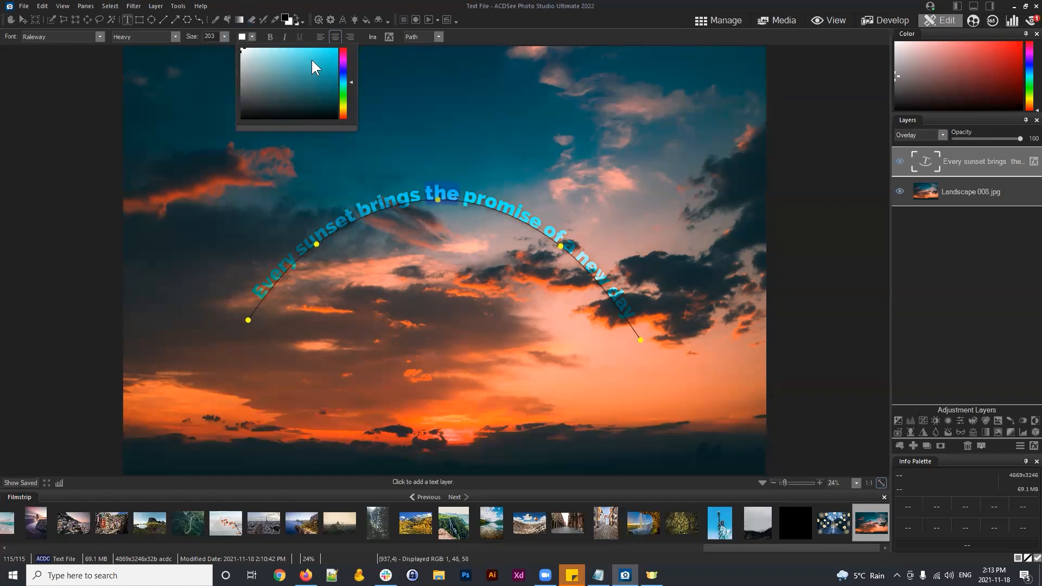
pyautogui.click(972, 191)
pyautogui.click(975, 167)
pyautogui.moveTo(427, 194); pyautogui.dragTo(460, 195)
pyautogui.click(500, 204)
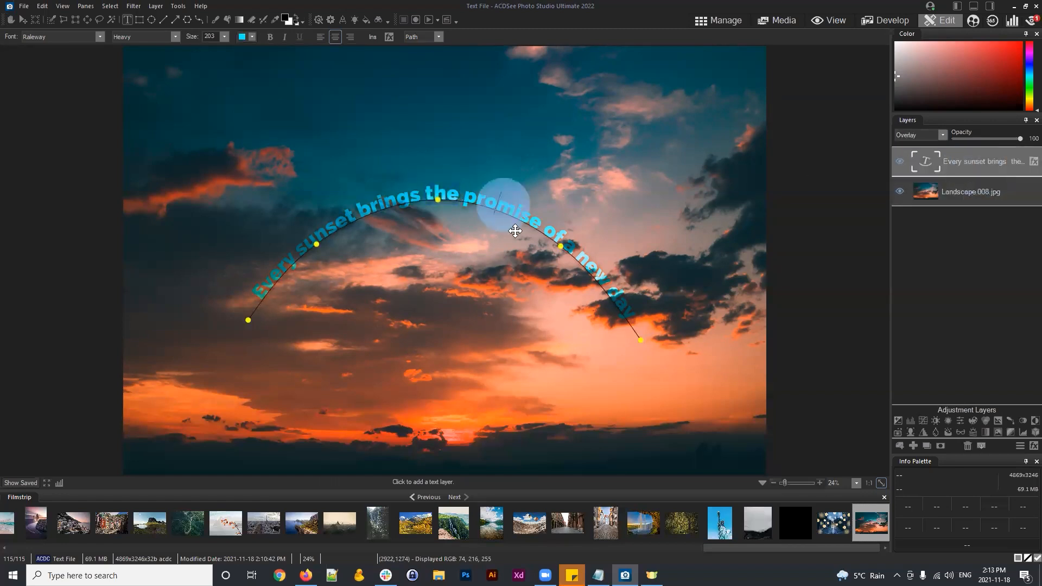
# Leave text editing for the Move tool and commit the text layer without moving it
pyautogui.click(959, 221)
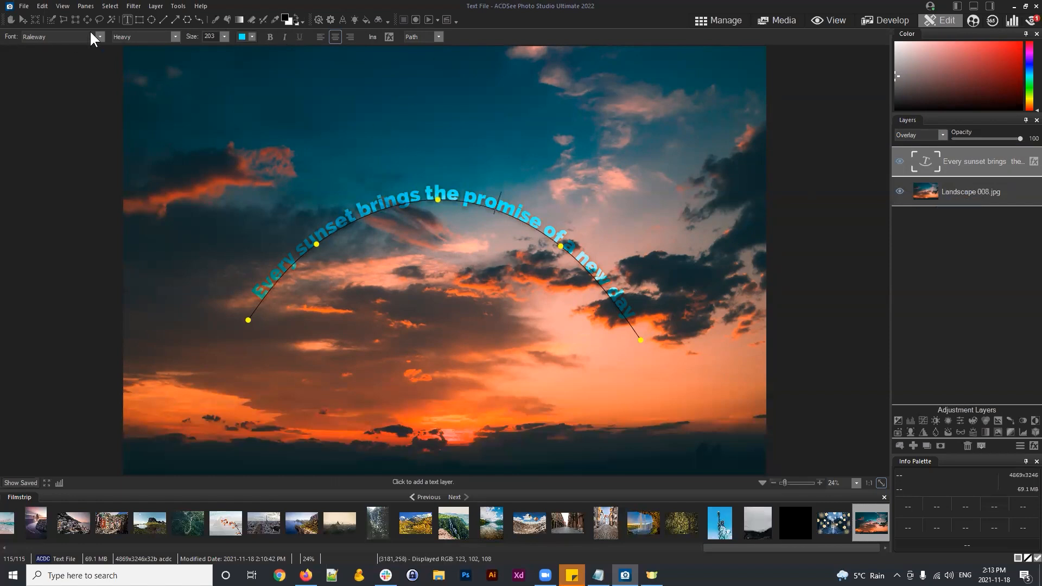
pyautogui.click(23, 21)
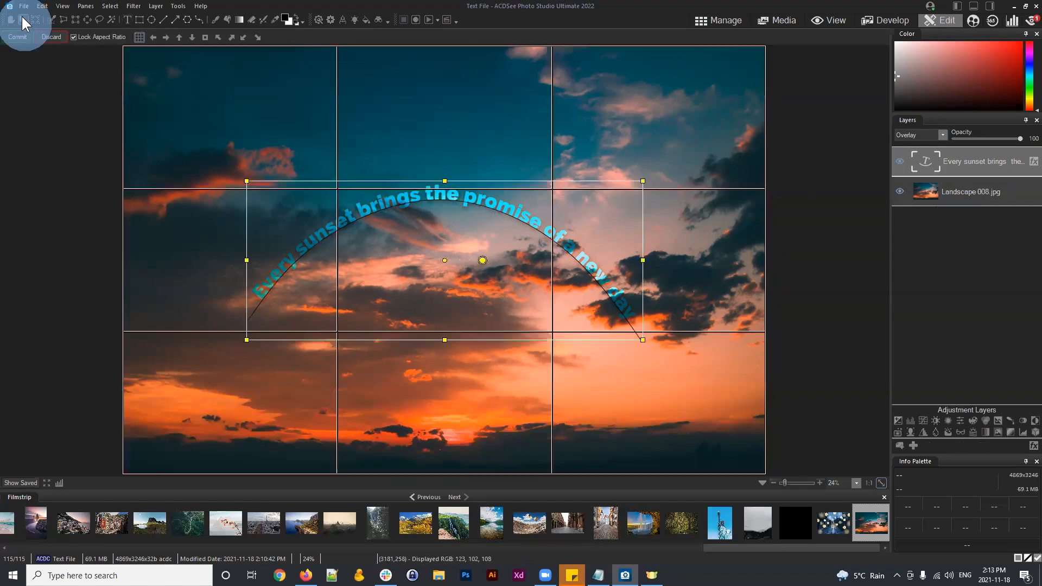
pyautogui.rightClick(974, 162)
pyautogui.click(967, 156)
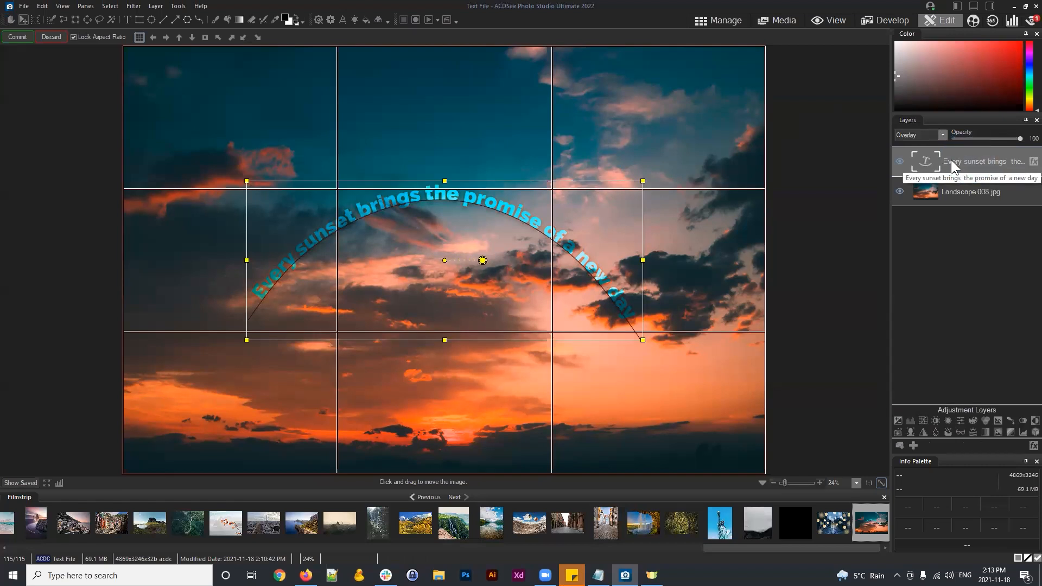
pyautogui.rightClick(947, 160)
pyautogui.click(970, 155)
pyautogui.click(965, 190)
pyautogui.click(17, 37)
# Duplicate the curved text layer above the Landscape 008.jpg layer and keep the copy selected
pyautogui.click(982, 162)
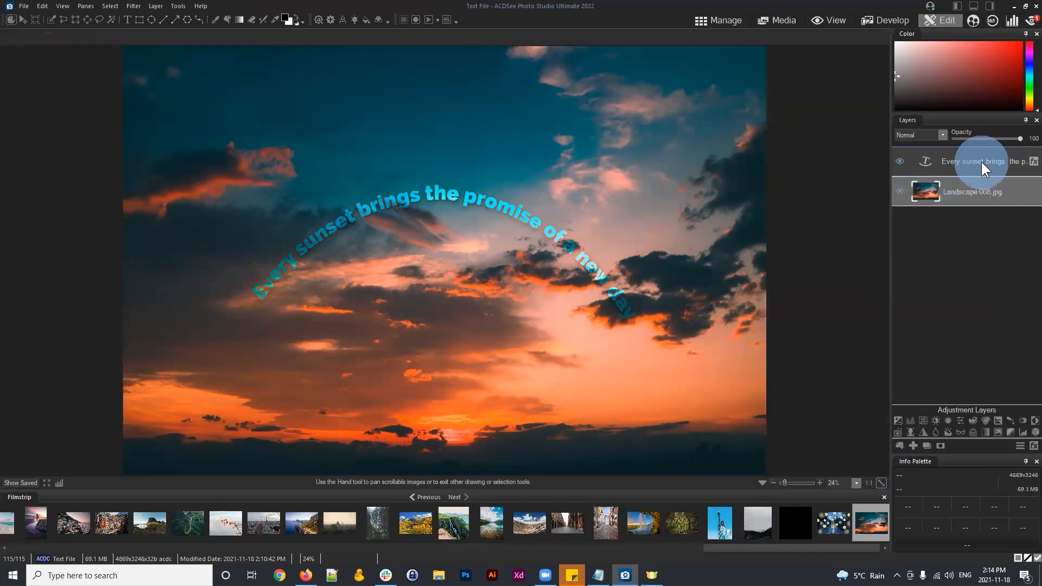
pyautogui.click(974, 162)
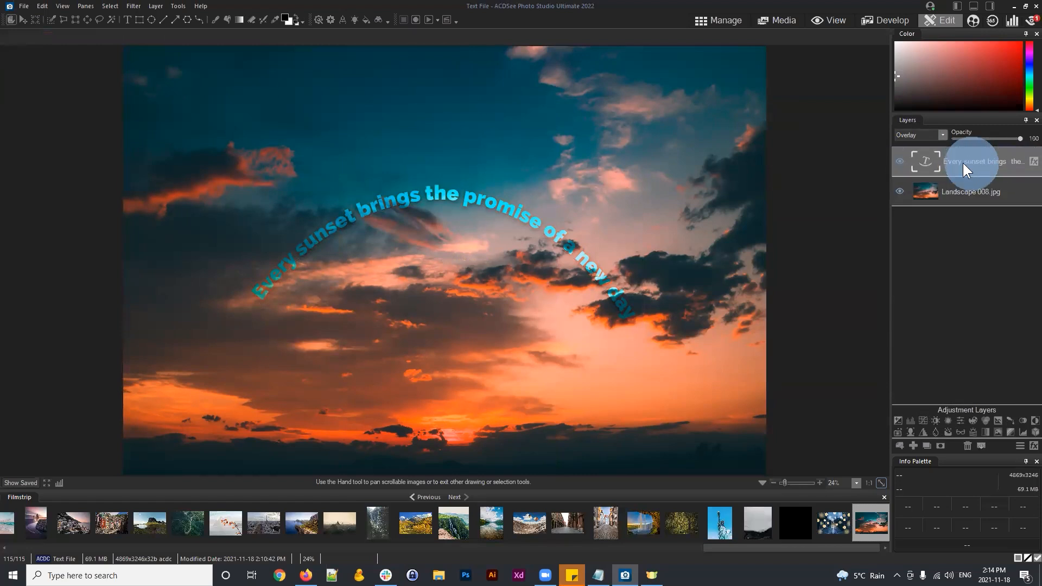
pyautogui.rightClick(956, 154)
pyautogui.click(939, 177)
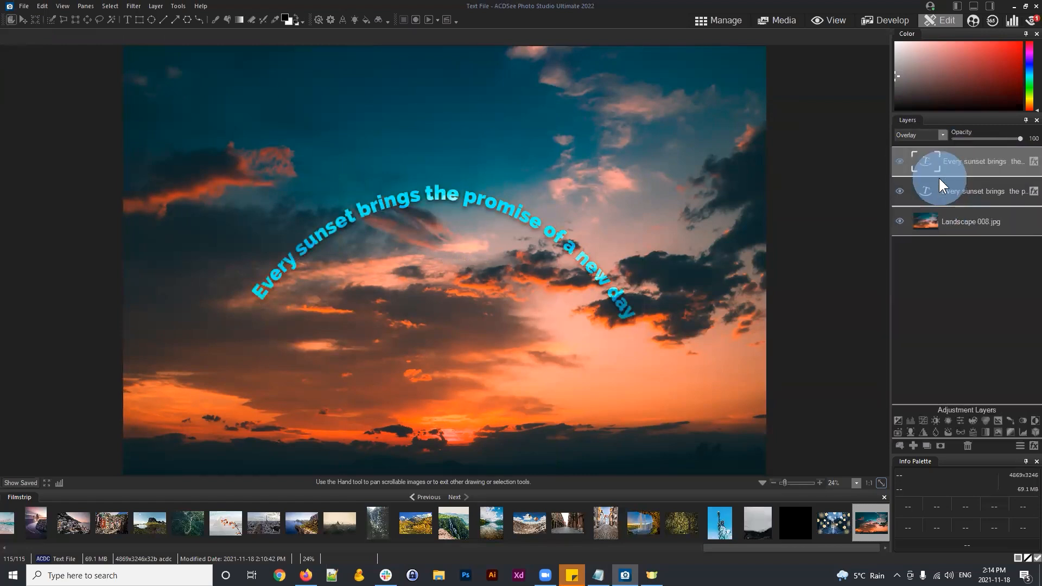
pyautogui.click(938, 161)
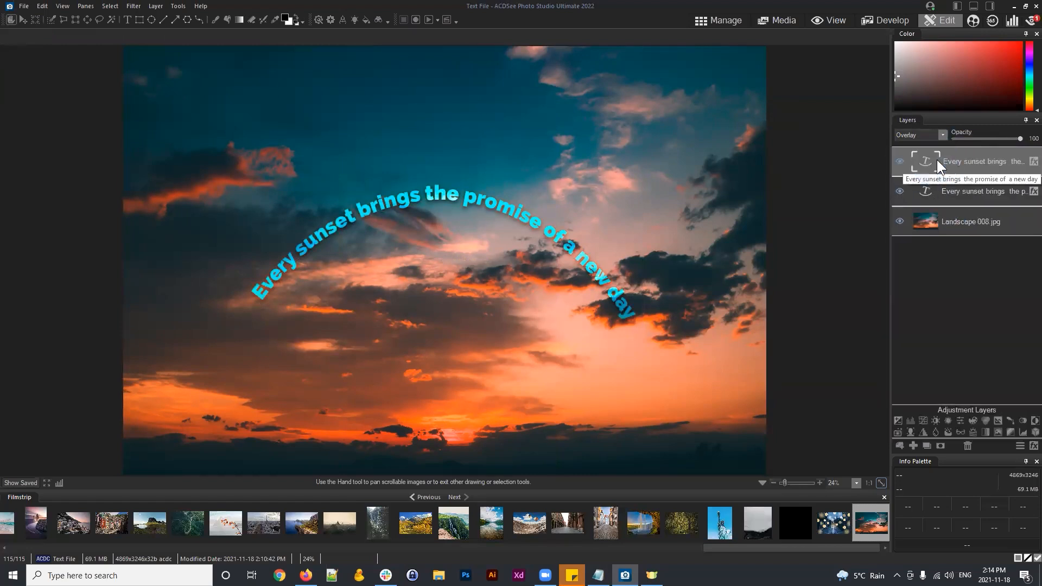
# Hide the original text layer and set the color of the duplicate's whole text to white
pyautogui.click(127, 21)
pyautogui.click(900, 191)
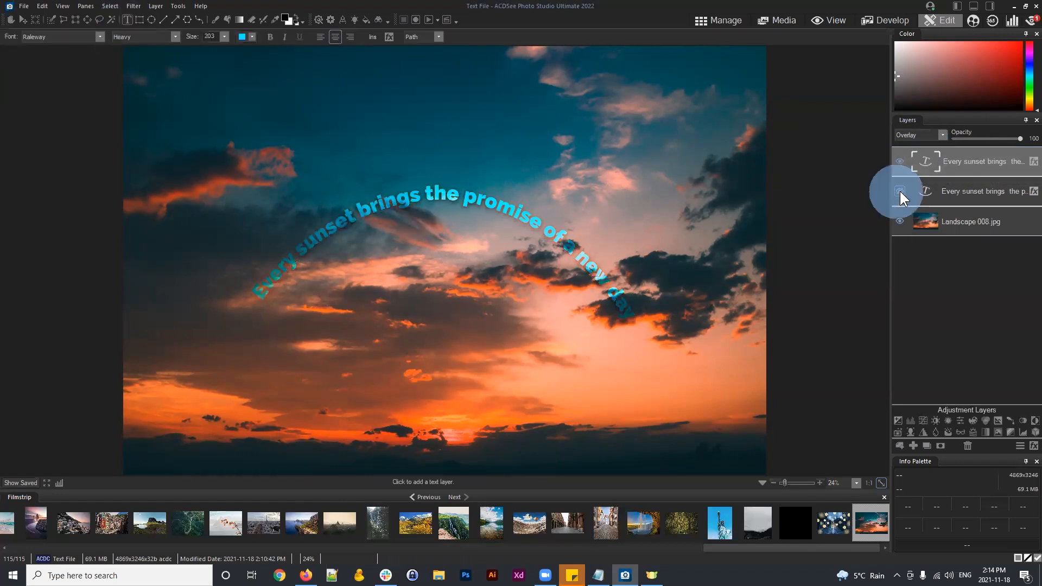
pyautogui.click(437, 195)
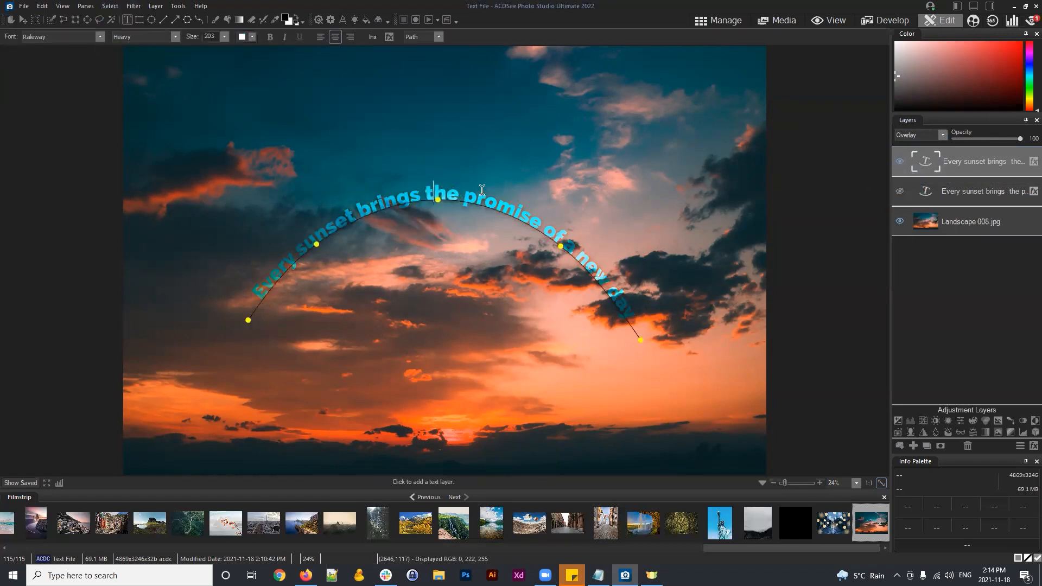
pyautogui.hotkey('ctrl', 'a')
pyautogui.click(250, 38)
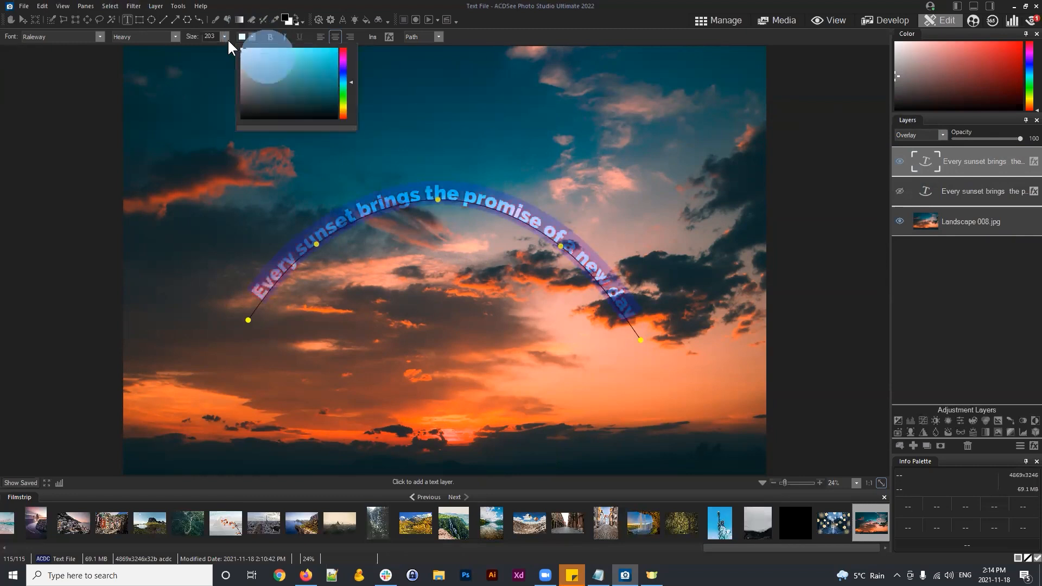
pyautogui.click(991, 266)
pyautogui.click(936, 158)
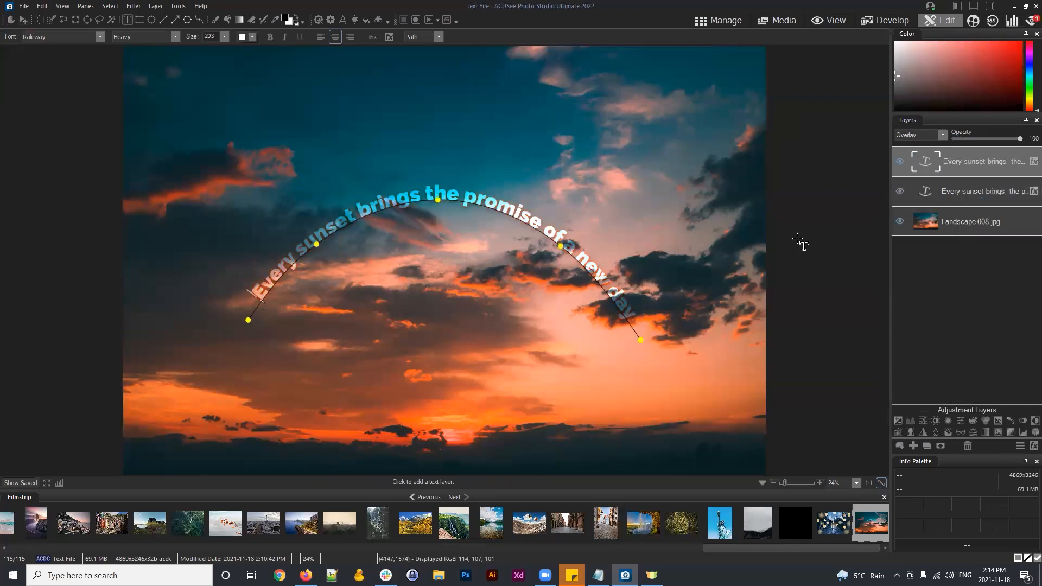
# Set the duplicate text layer's blend mode to Normal
pyautogui.click(934, 136)
pyautogui.click(916, 145)
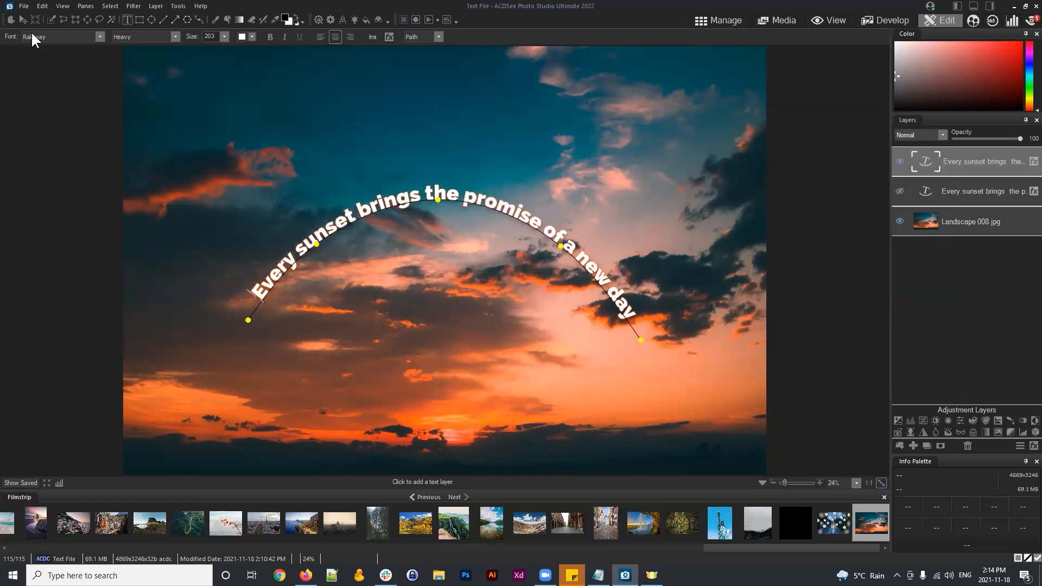
pyautogui.click(966, 180)
pyautogui.click(962, 170)
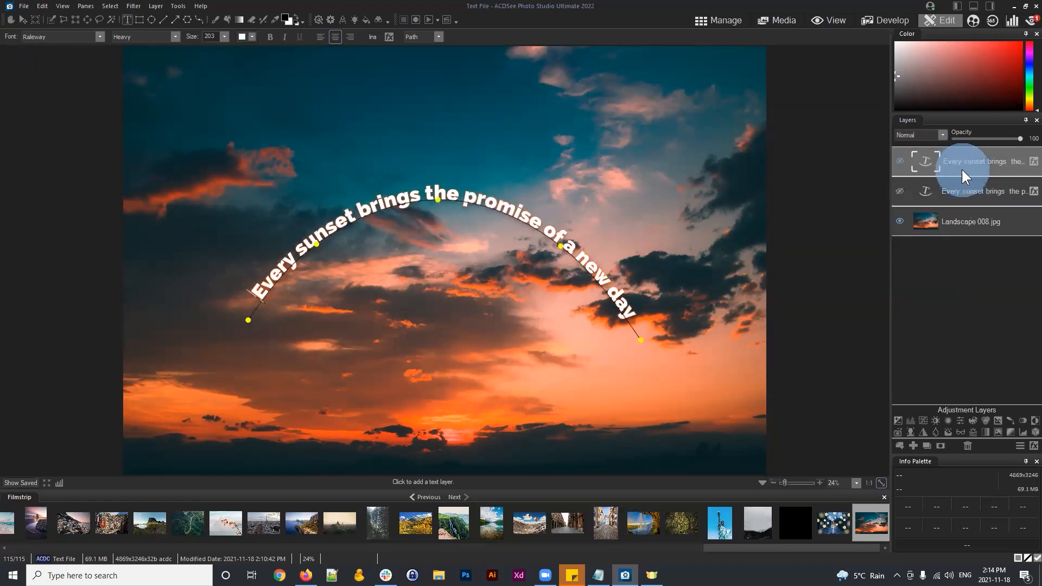
# Add a mask to the white text layer and, with a brush enlarged to 211, hide all words except "day"
pyautogui.click(940, 445)
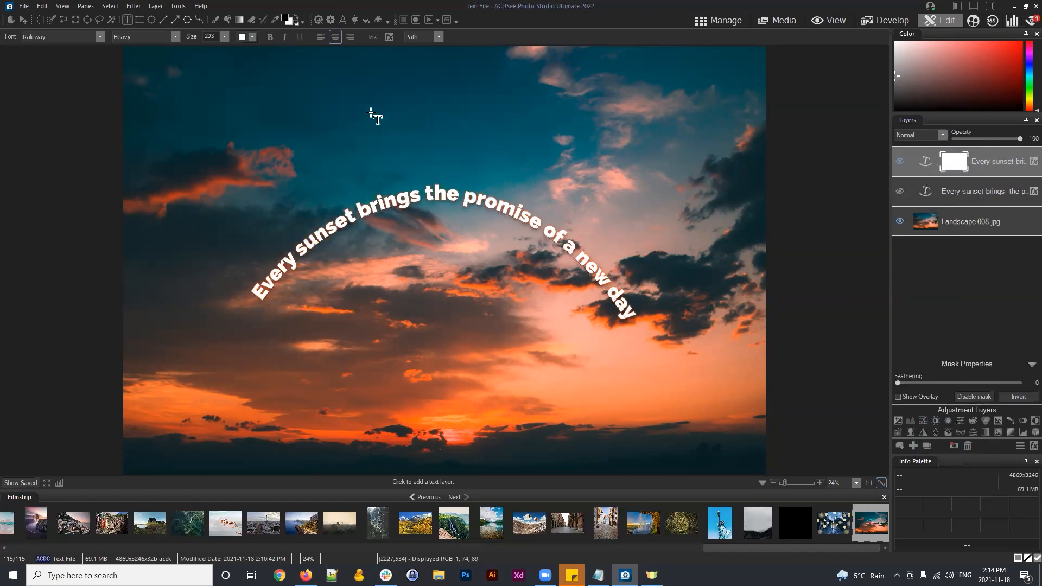
pyautogui.click(215, 20)
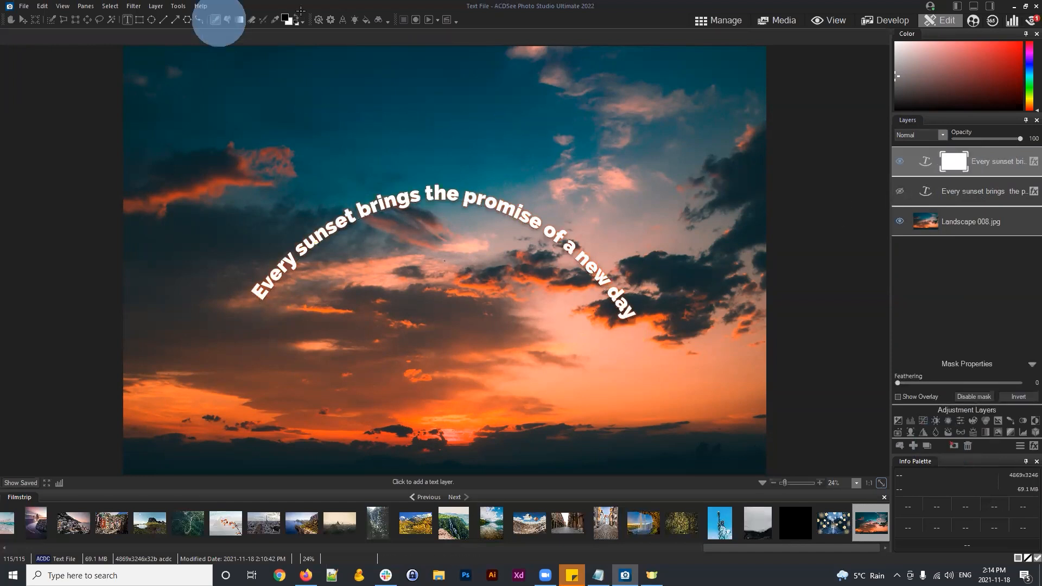
pyautogui.click(598, 270)
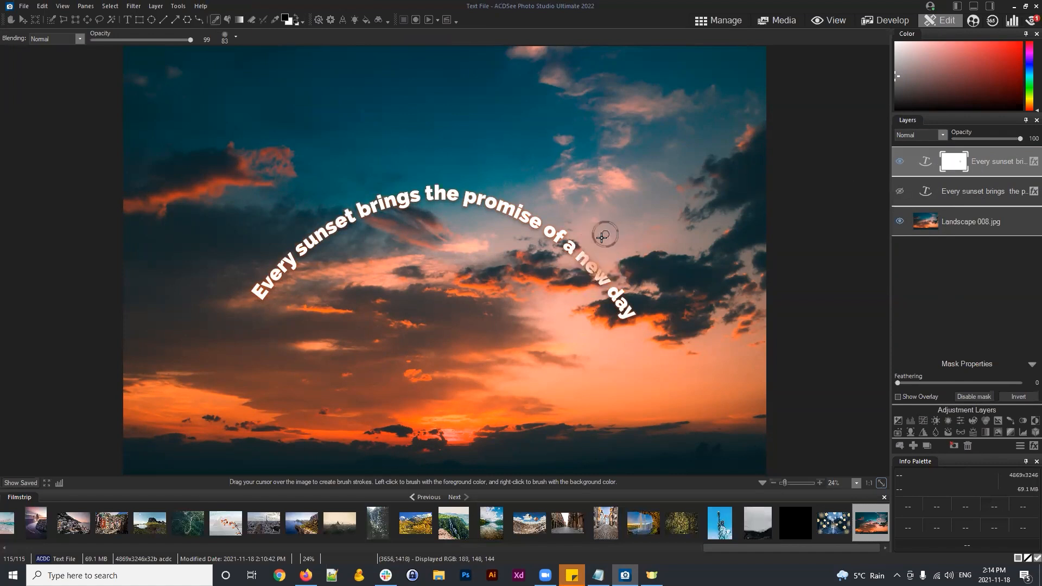
pyautogui.click(227, 34)
pyautogui.moveTo(278, 58)
pyautogui.mouseDown()
pyautogui.moveTo(231, 57)
pyautogui.moveTo(261, 41)
pyautogui.mouseUp()
pyautogui.moveTo(600, 276)
pyautogui.mouseDown()
pyautogui.moveTo(531, 218)
pyautogui.moveTo(419, 188)
pyautogui.moveTo(317, 229)
pyautogui.moveTo(253, 298)
pyautogui.mouseUp()
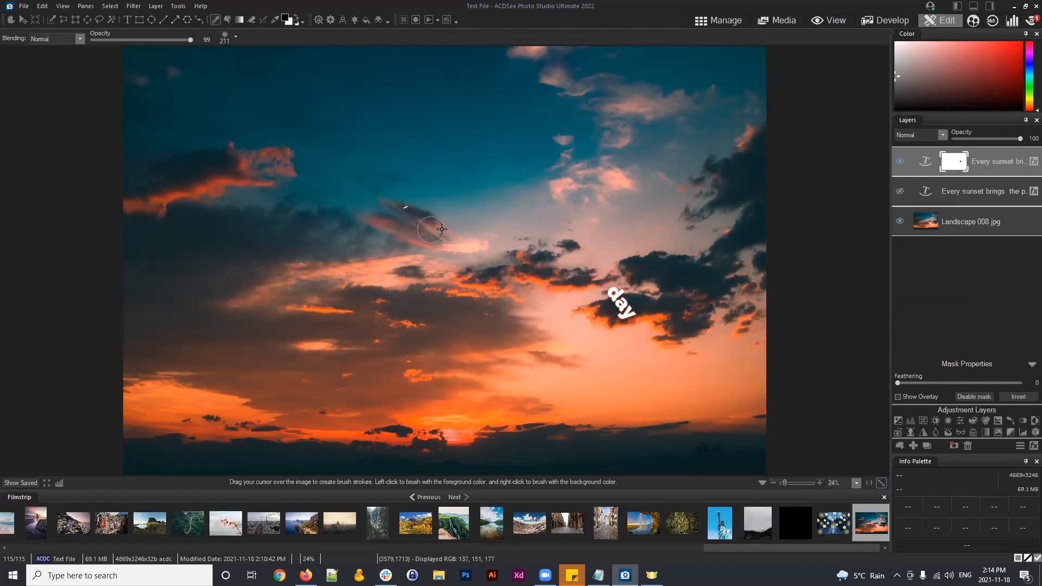
# Show the original Overlay text layer again beneath the masked white text layer
pyautogui.click(900, 190)
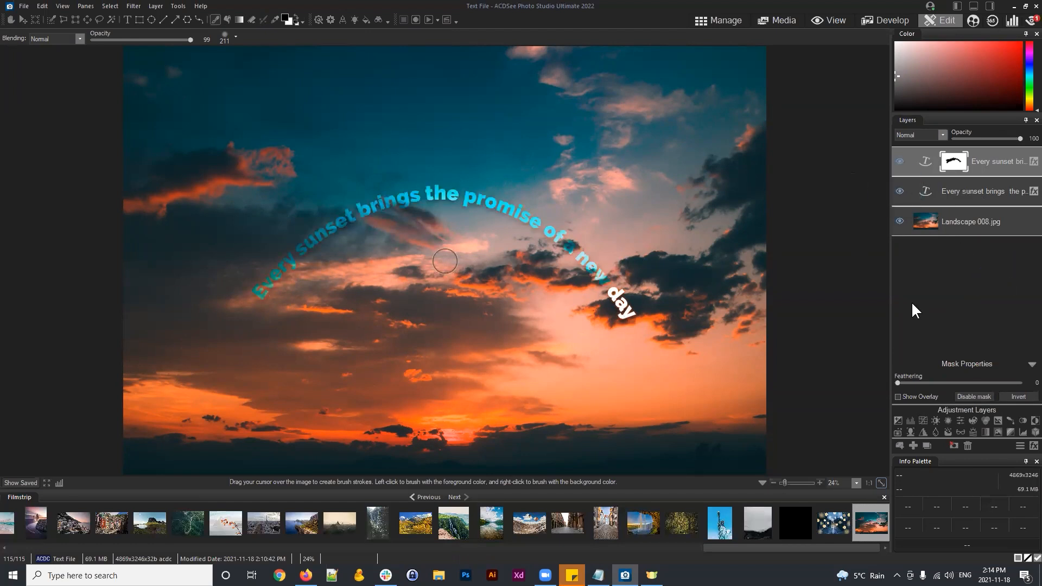
pyautogui.click(980, 190)
pyautogui.click(984, 156)
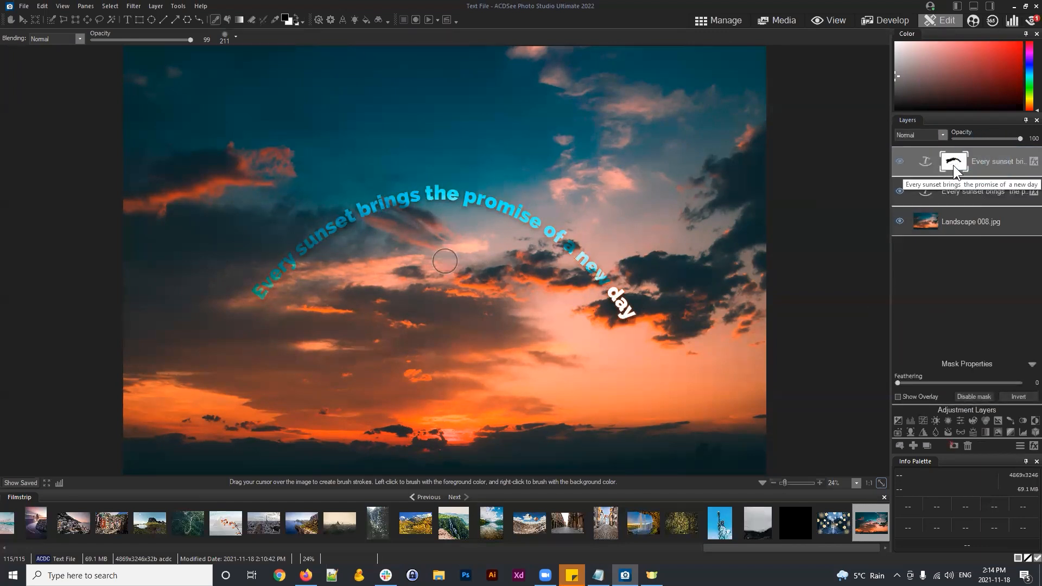
# Toggle the visibility of each text layer off and on to check its contribution to the combined text
pyautogui.click(901, 160)
pyautogui.click(900, 160)
pyautogui.click(978, 190)
pyautogui.click(899, 190)
pyautogui.click(899, 190)
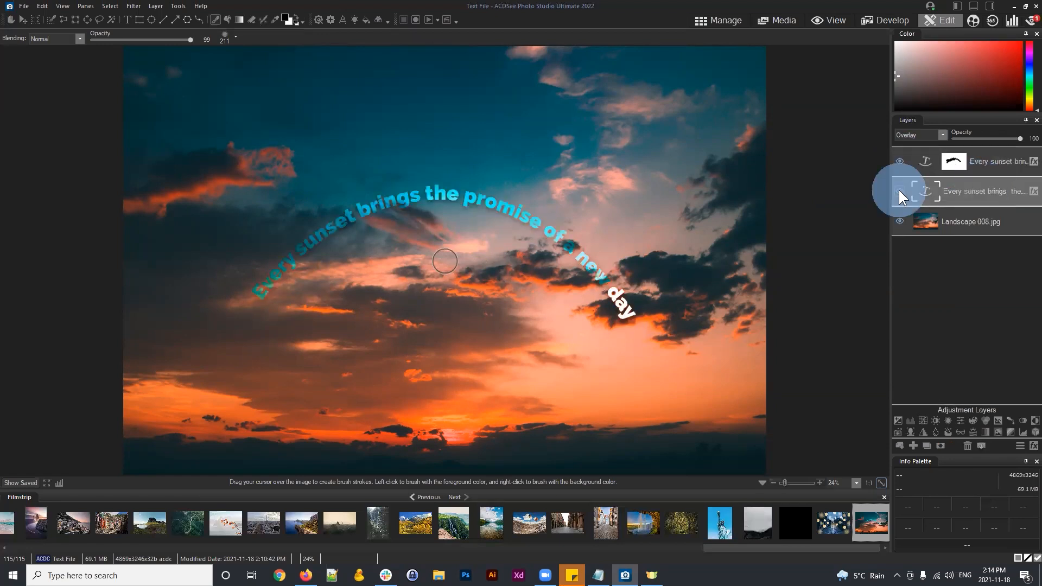
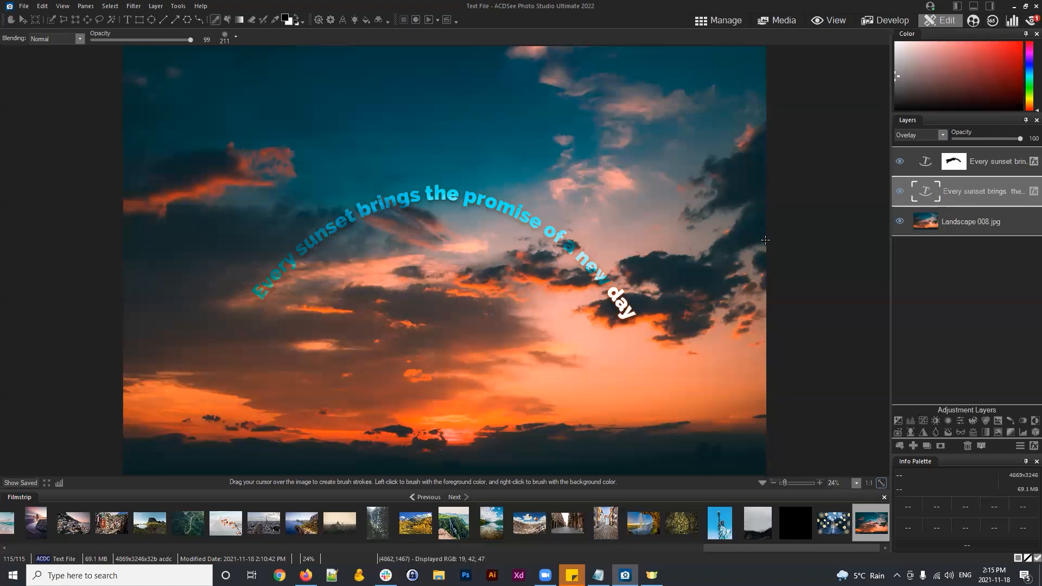
# Delete the Overlay text layer and the masked white text layer, leaving only the landscape image layer
pyautogui.click(999, 193)
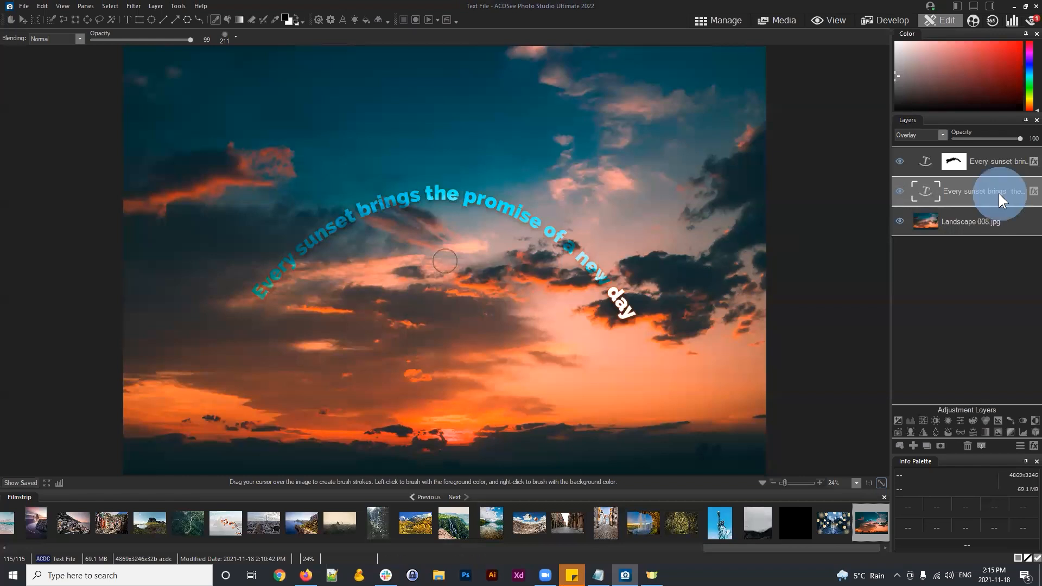
pyautogui.click(968, 446)
pyautogui.click(990, 169)
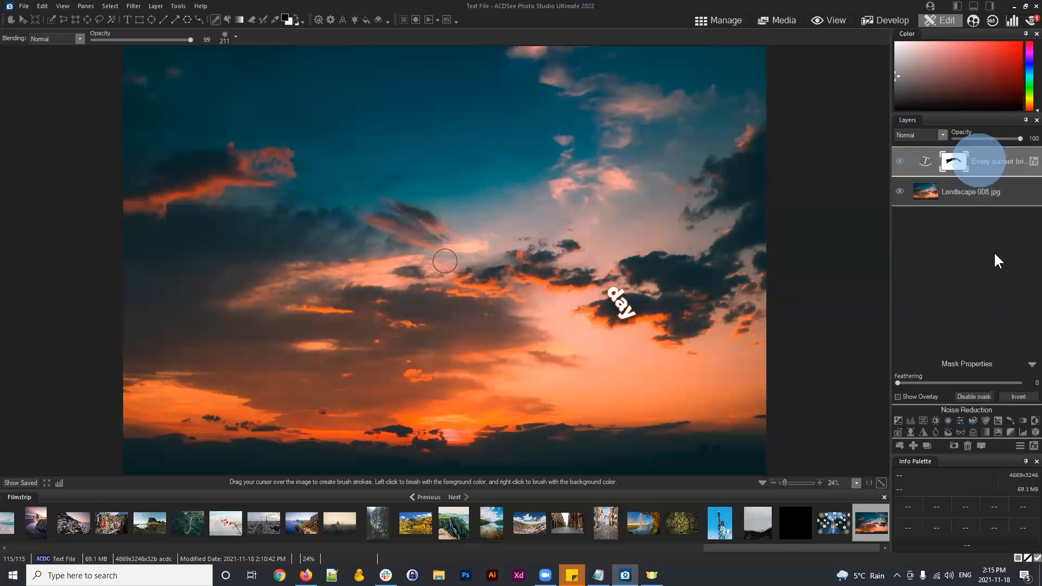
pyautogui.click(969, 444)
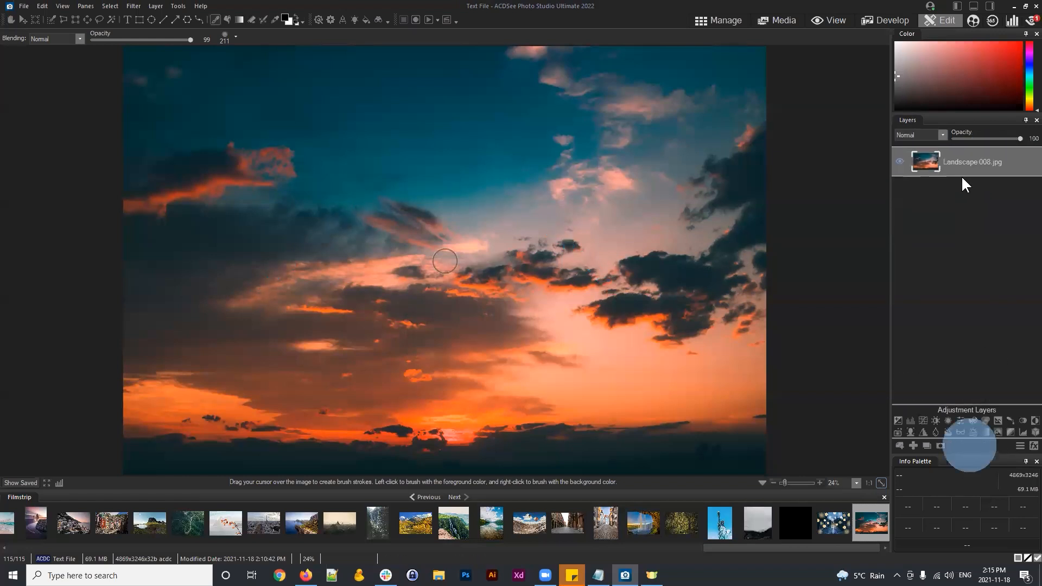
# Add a new text layer over the clouds near the image centre and change its text type from Path to Dynamic
pyautogui.click(127, 20)
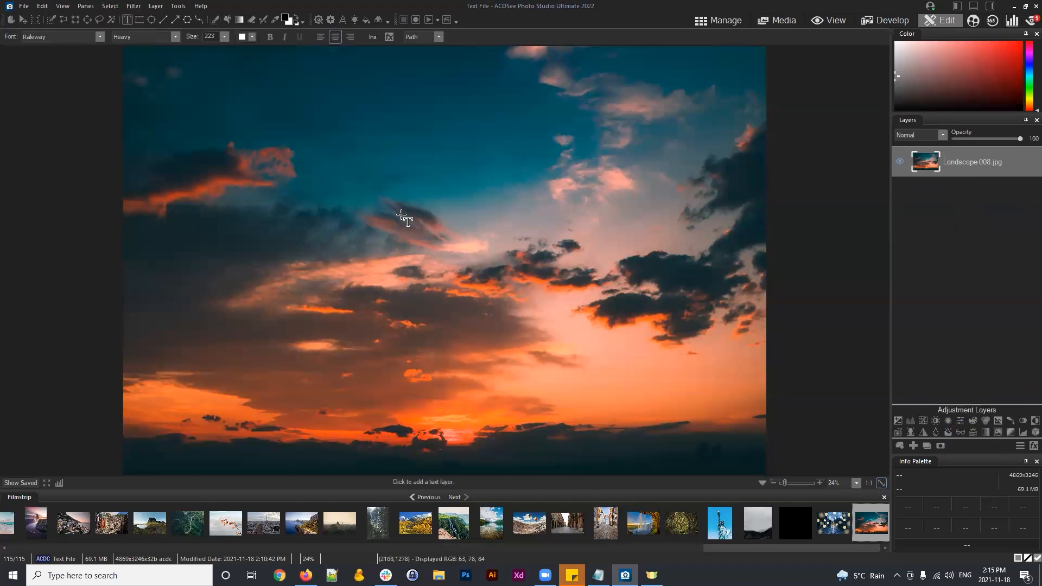
pyautogui.click(362, 239)
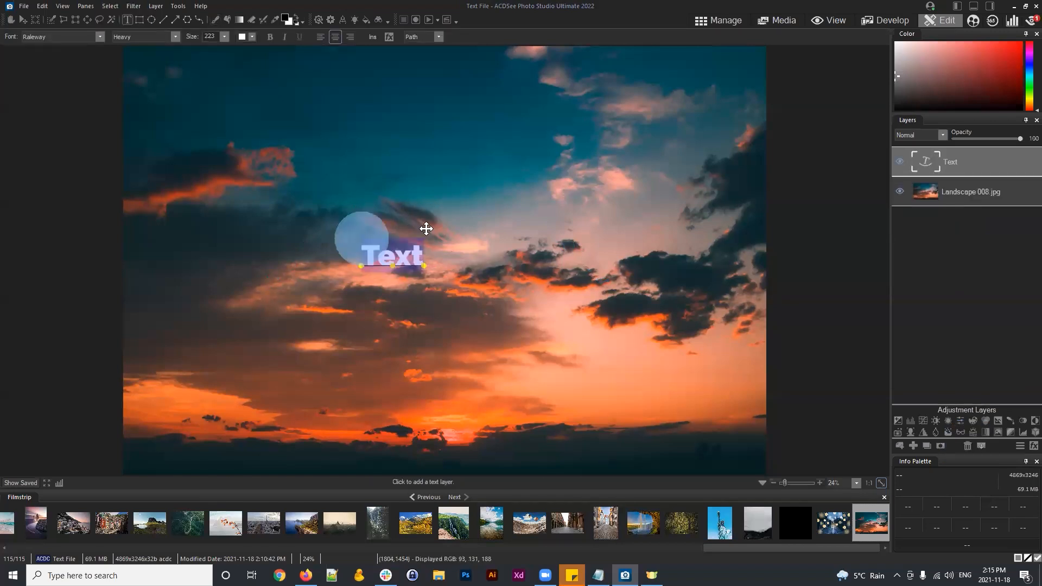
pyautogui.click(439, 37)
pyautogui.click(422, 48)
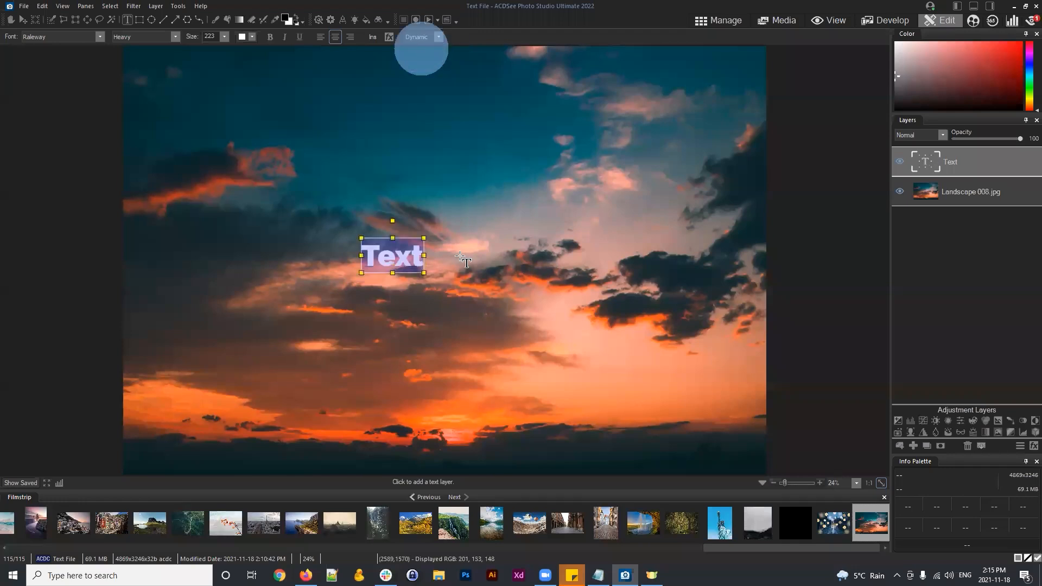
# Open the property chooser for inserting metadata into the text and examine the EXIF, ACDSee Metadata and IPTC groups
pyautogui.click(374, 37)
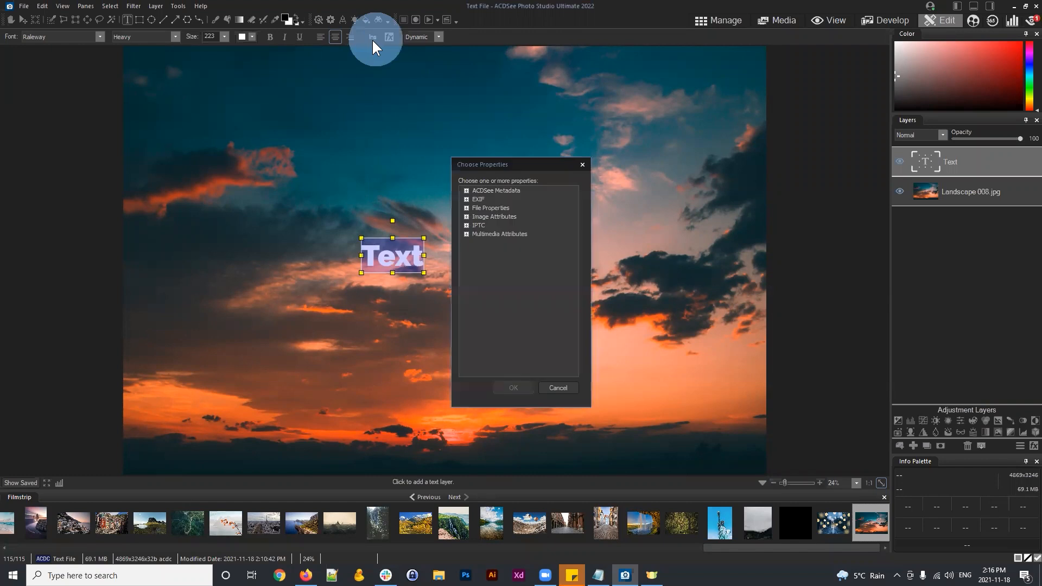
pyautogui.click(512, 159)
pyautogui.moveTo(513, 159); pyautogui.dragTo(628, 111)
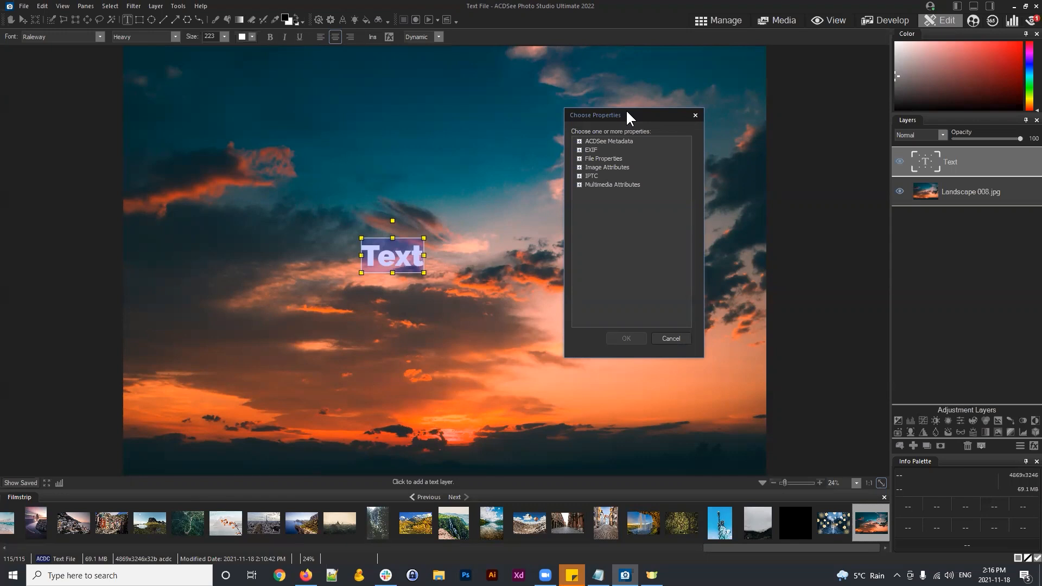
pyautogui.click(579, 150)
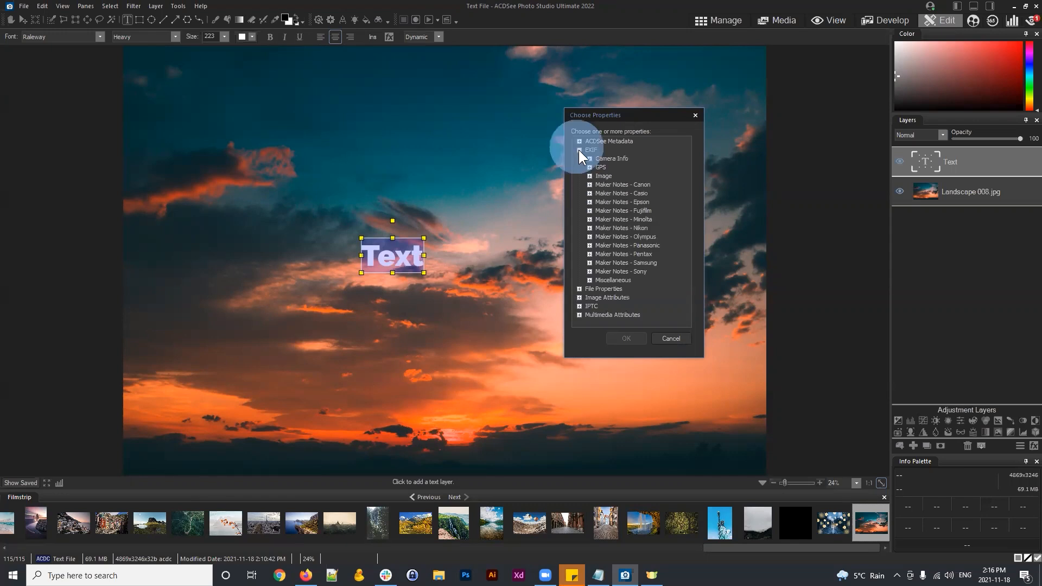
pyautogui.click(590, 159)
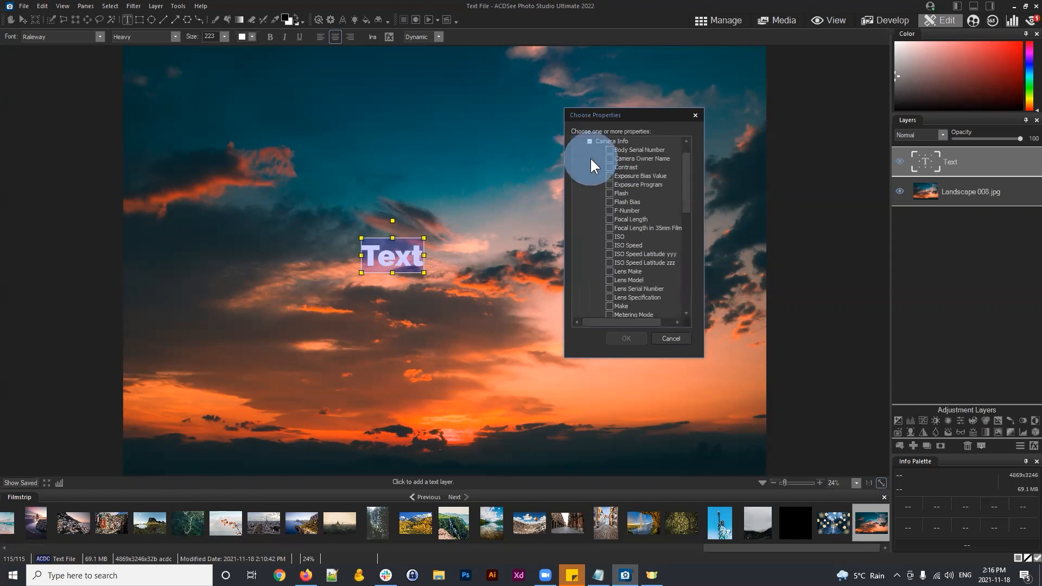
pyautogui.click(590, 141)
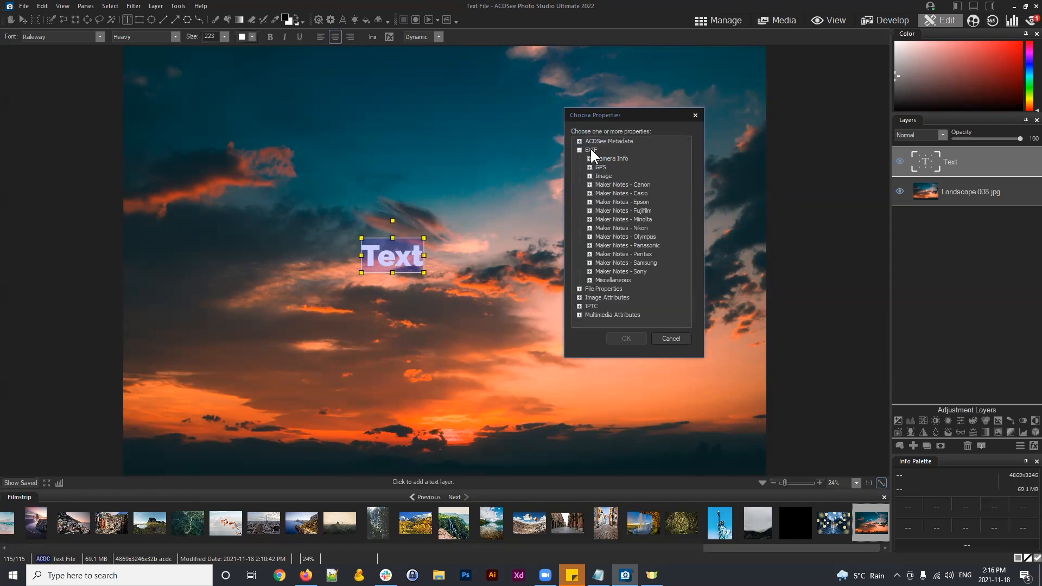
pyautogui.click(579, 151)
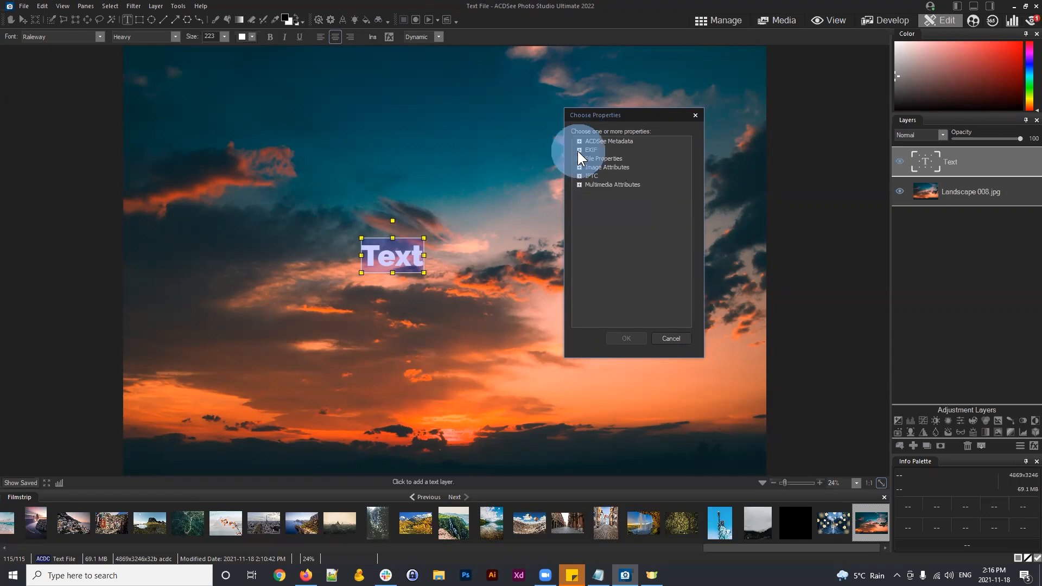
pyautogui.click(579, 142)
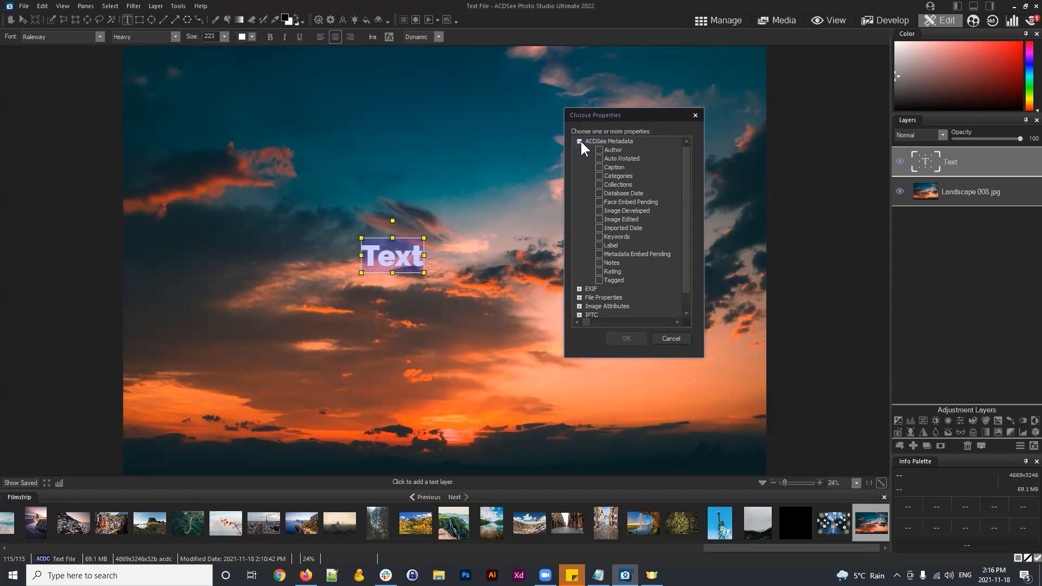
pyautogui.click(579, 142)
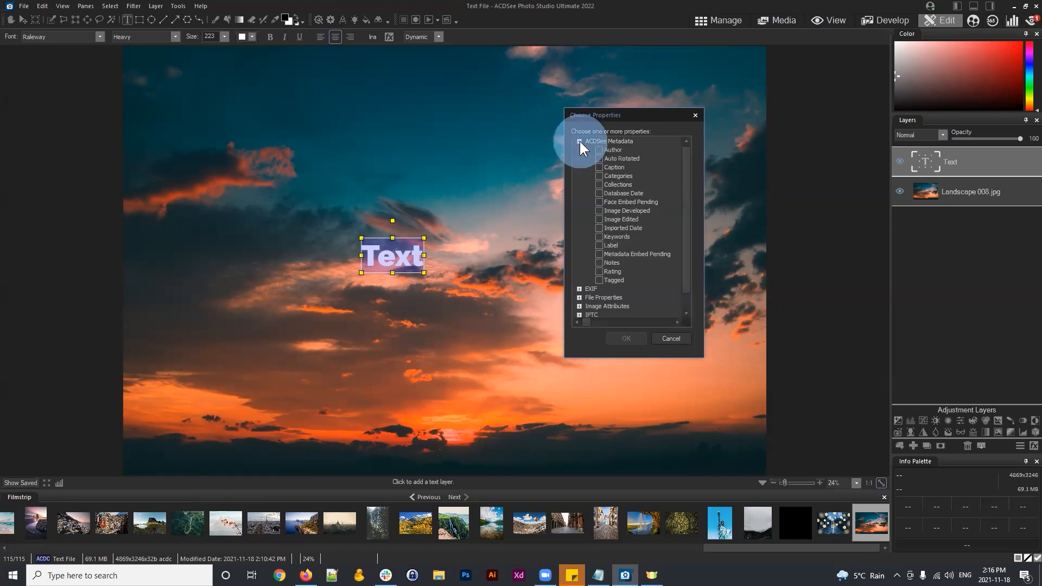
pyautogui.click(579, 176)
pyautogui.click(580, 177)
# Insert the File Type and Filename file properties into the text layer in place of the placeholder text
pyautogui.click(579, 159)
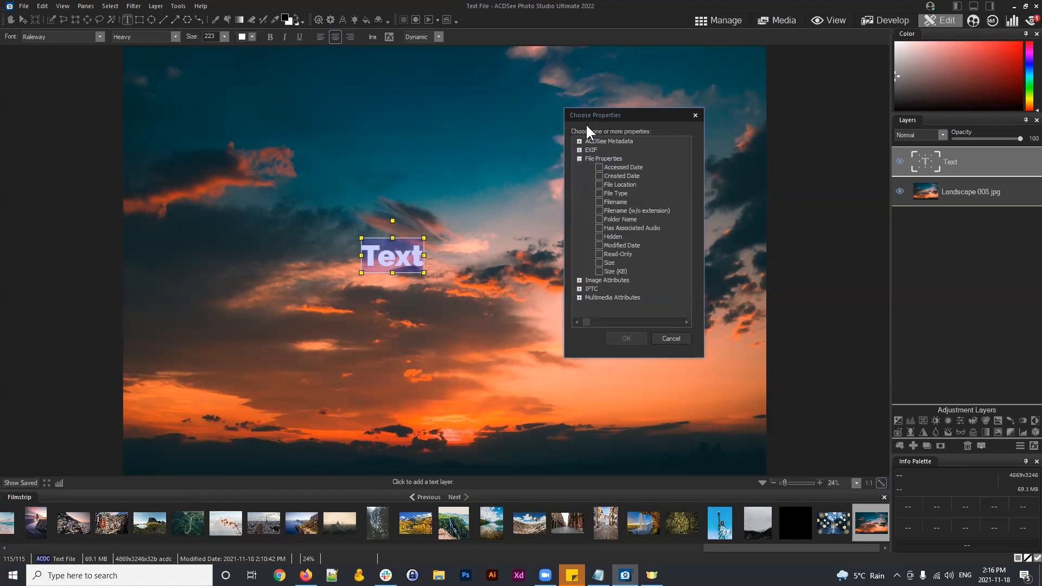
pyautogui.moveTo(608, 115); pyautogui.dragTo(690, 79)
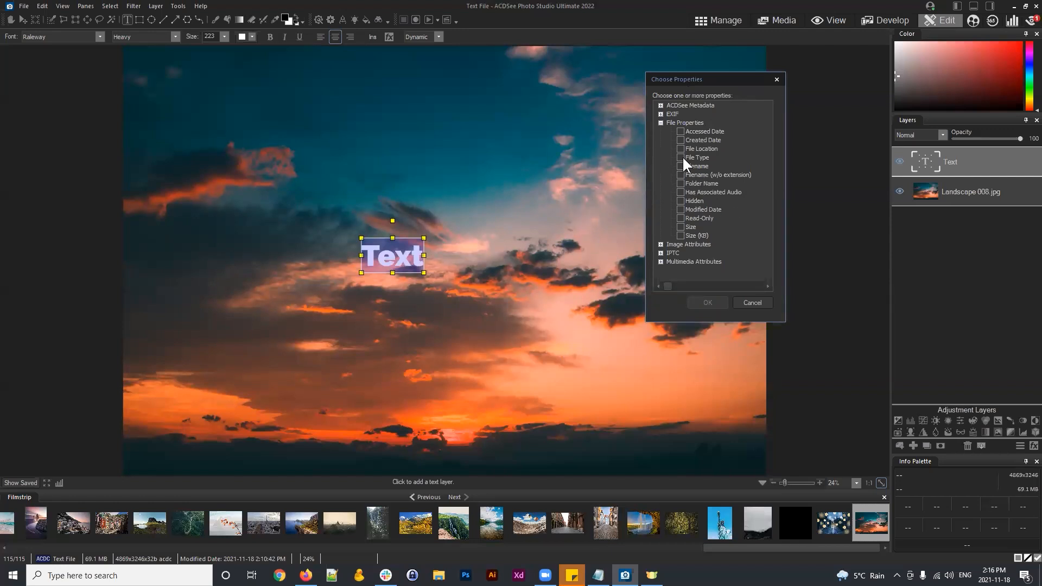
pyautogui.click(682, 157)
pyautogui.click(660, 123)
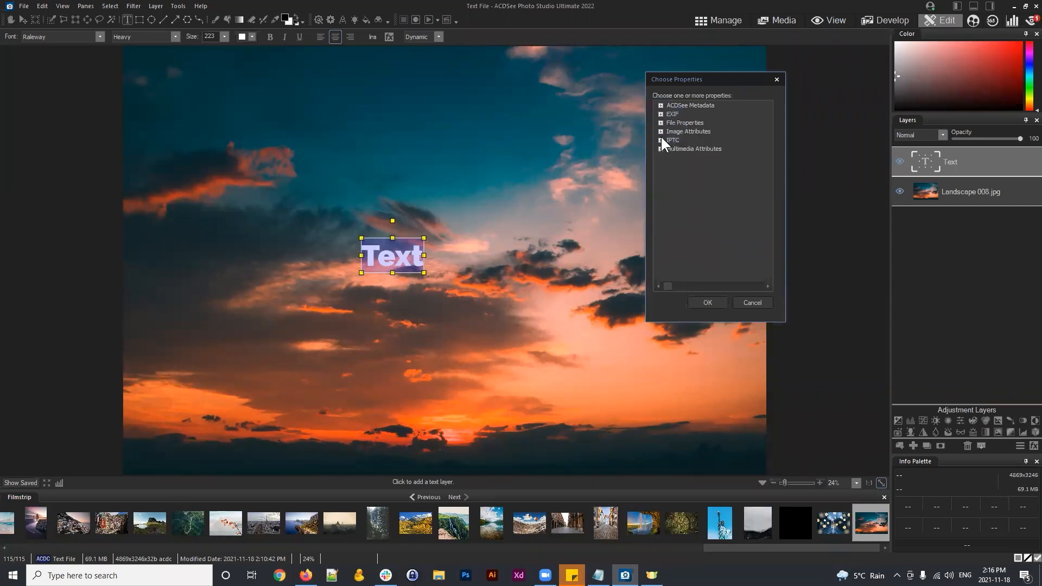
pyautogui.click(661, 123)
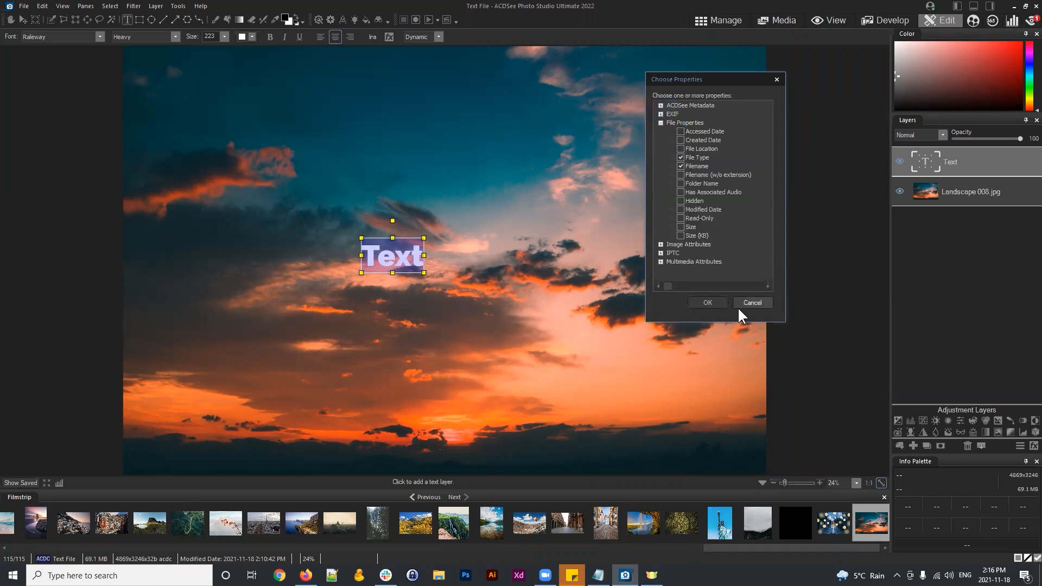
pyautogui.click(708, 302)
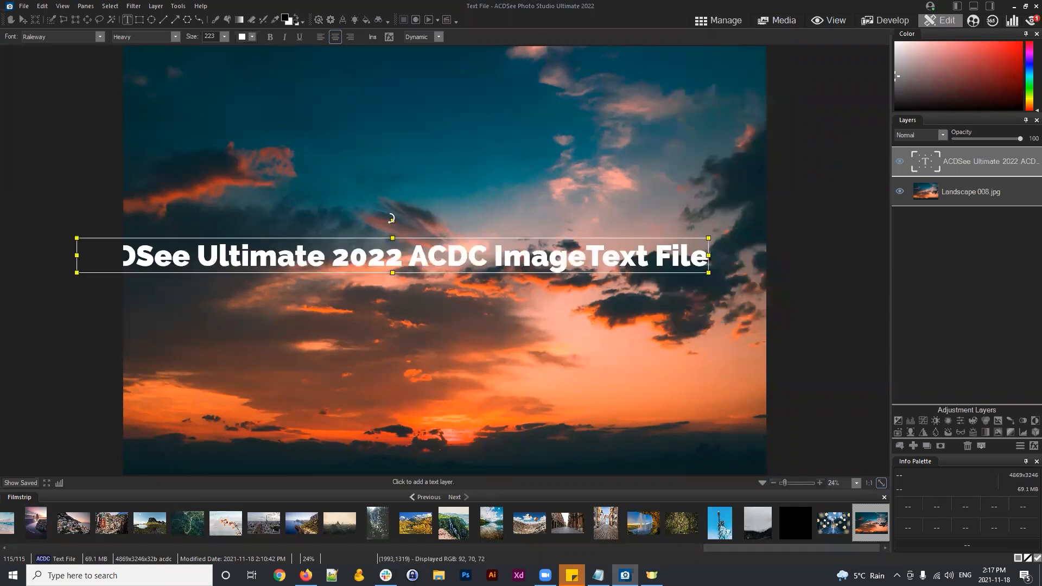
# Scale the inserted metadata text down to size 135 and reposition it near the centre of the image
pyautogui.moveTo(425, 226); pyautogui.dragTo(477, 223)
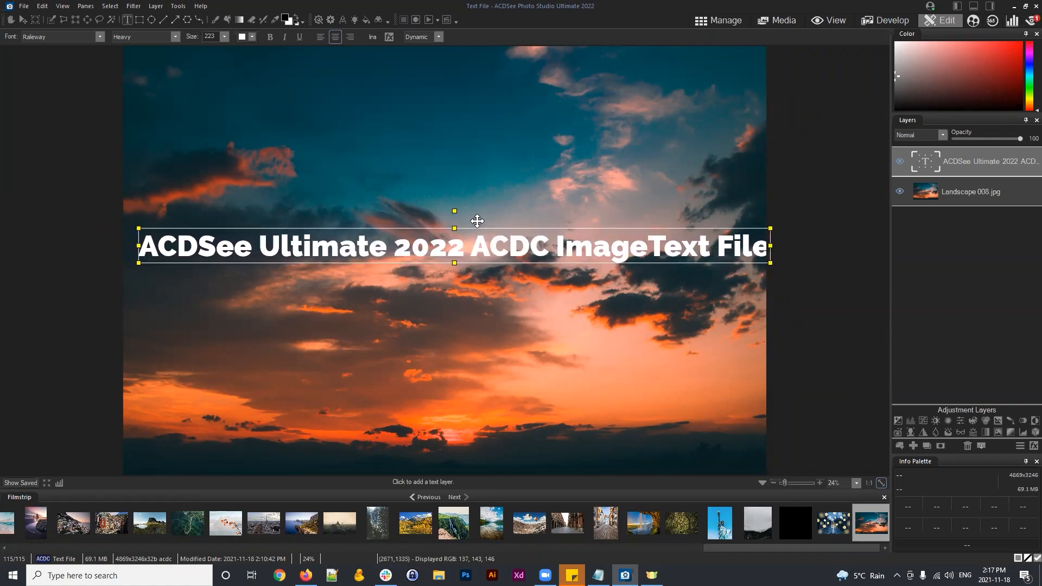
pyautogui.moveTo(770, 229); pyautogui.dragTo(487, 242)
pyautogui.moveTo(362, 240); pyautogui.dragTo(434, 251)
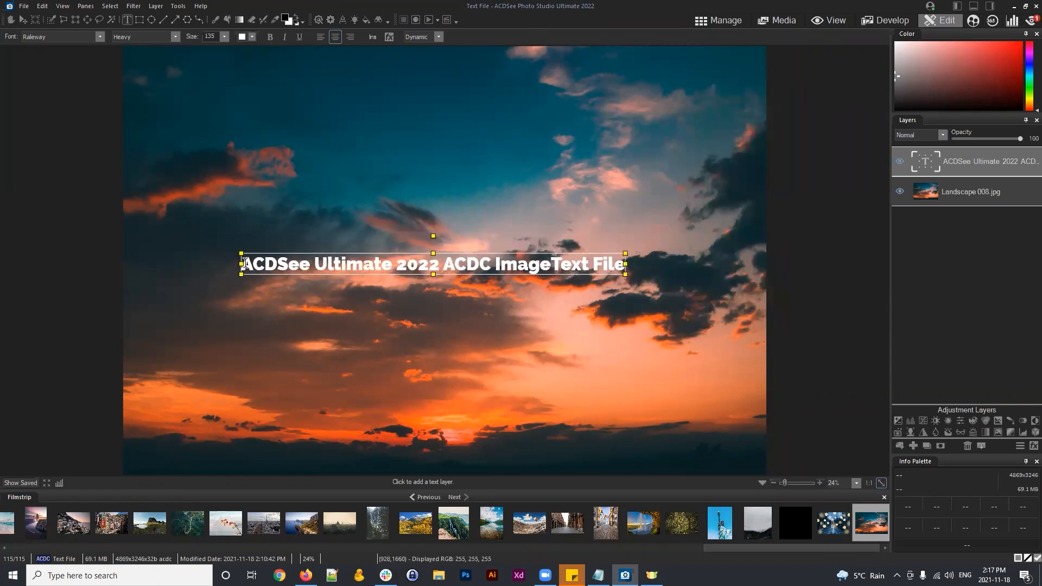
pyautogui.click(245, 265)
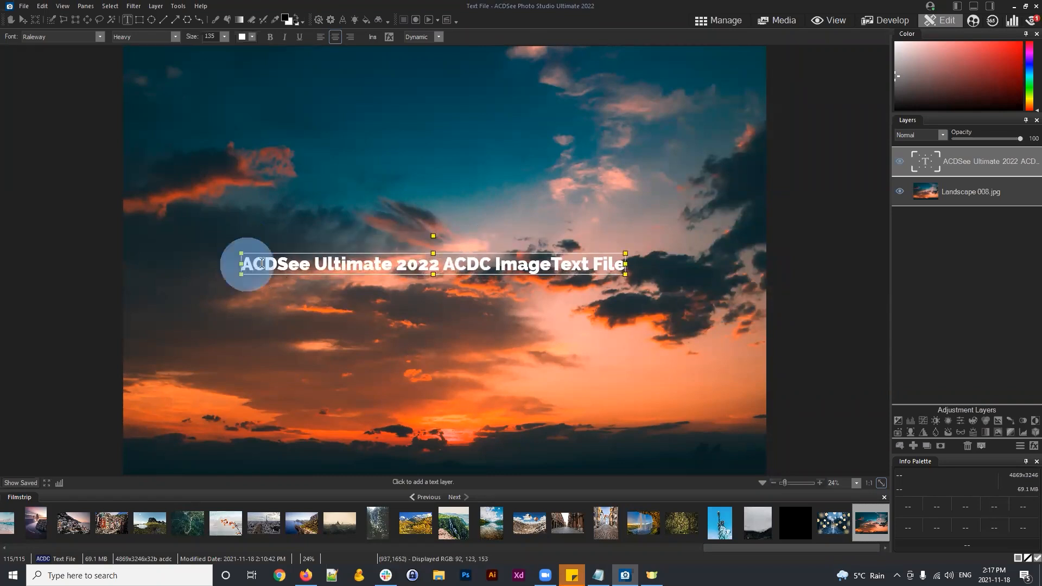
pyautogui.click(448, 265)
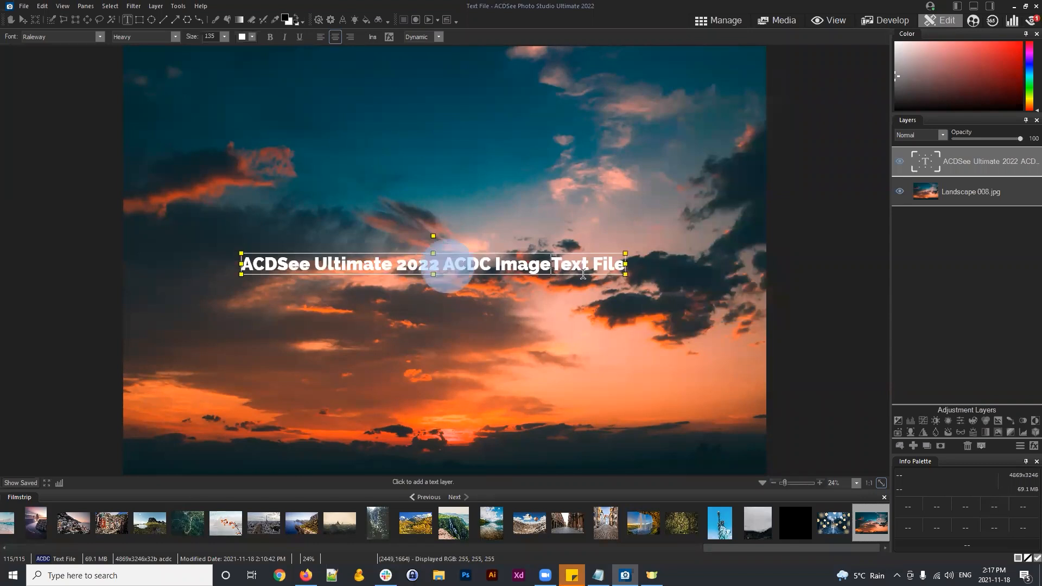
pyautogui.click(387, 36)
pyautogui.click(373, 37)
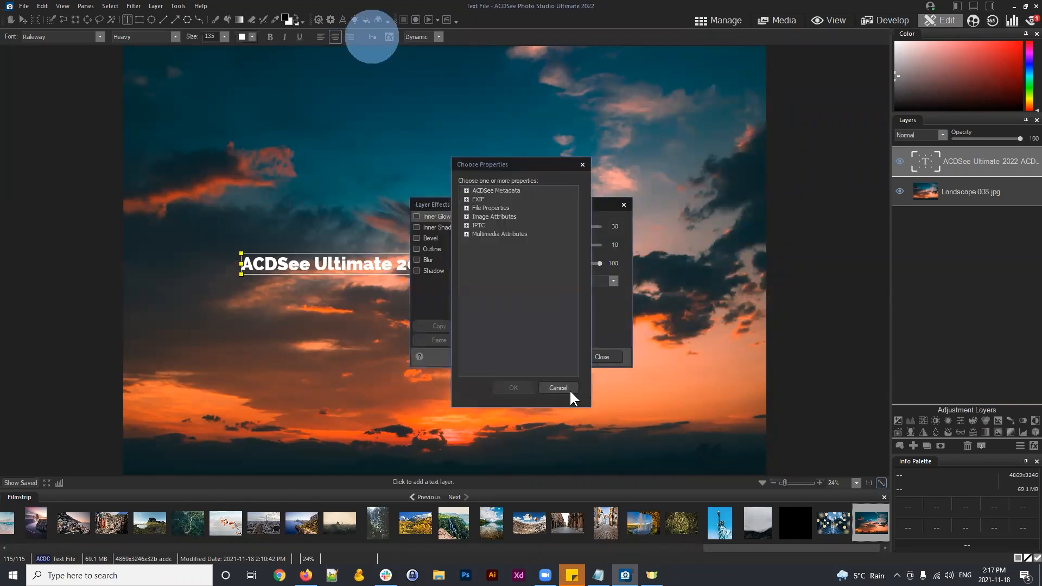
pyautogui.click(604, 350)
pyautogui.click(583, 165)
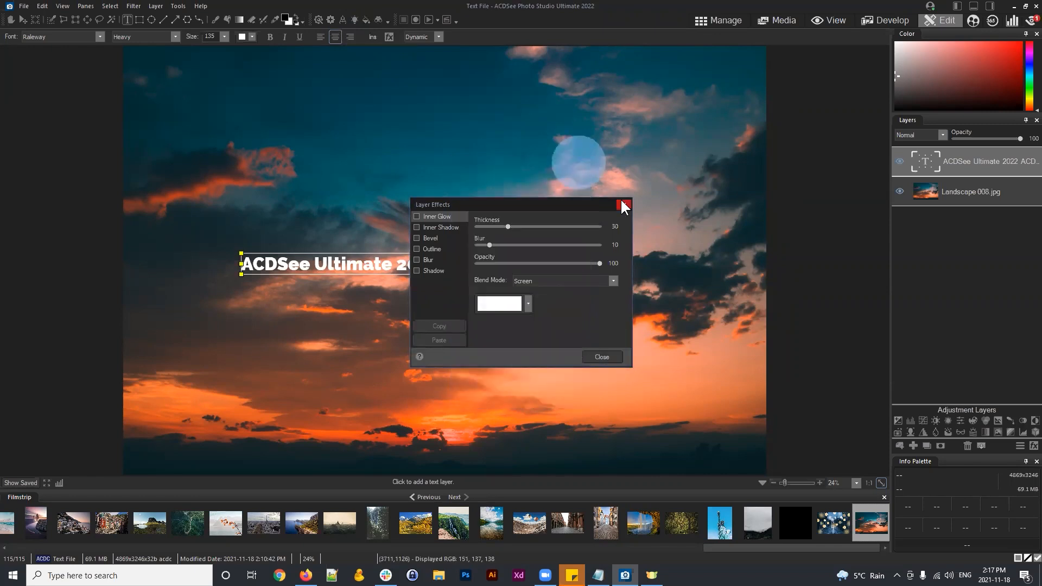
pyautogui.click(622, 203)
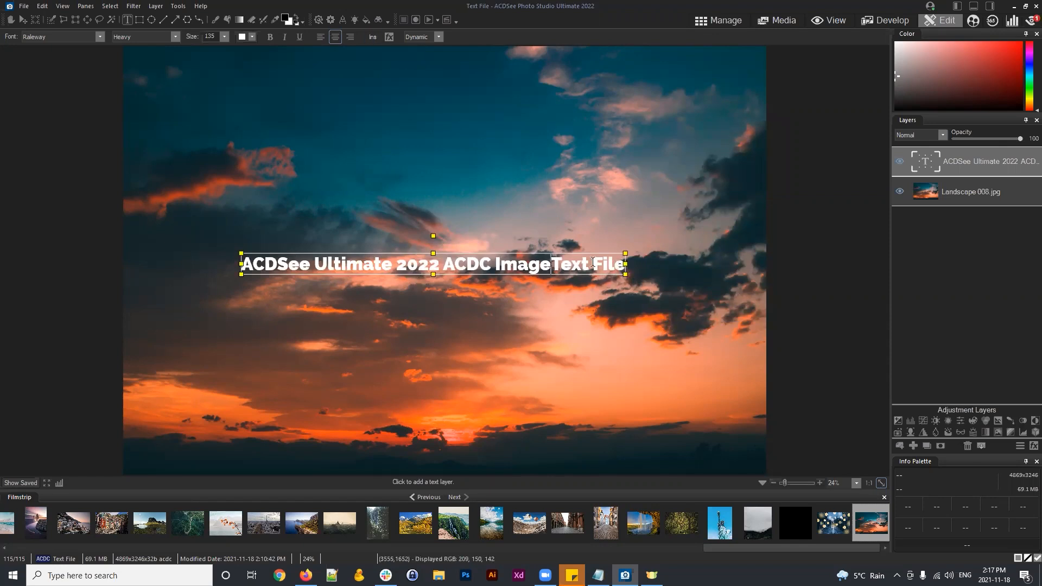
# Delete the text layer containing the inserted file properties
pyautogui.click(526, 264)
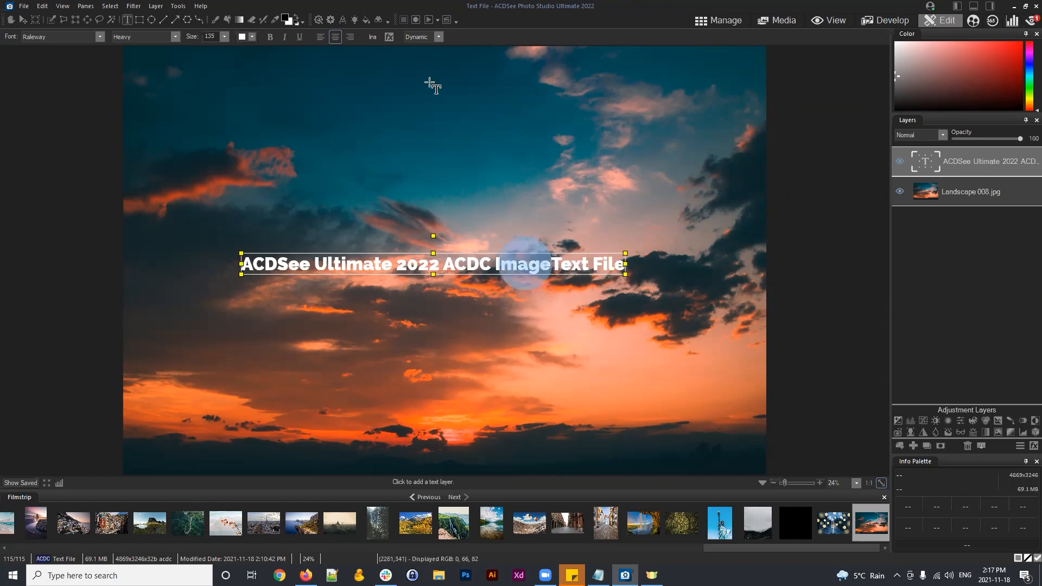
pyautogui.click(967, 446)
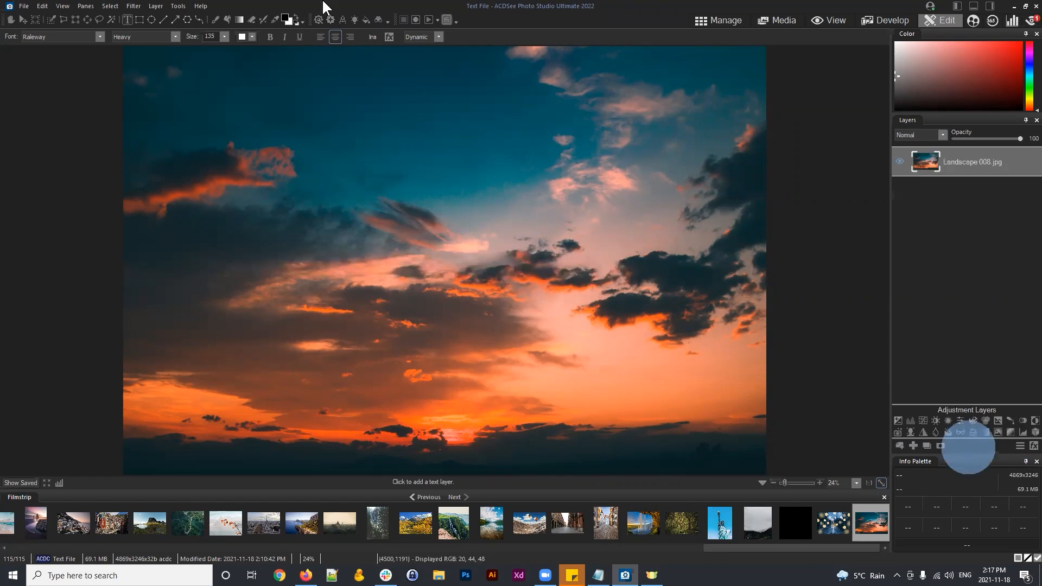
# Reopen the property chooser, examine the properties in the ACDSee Metadata group, and close it without inserting any
pyautogui.click(374, 36)
pyautogui.moveTo(530, 159); pyautogui.dragTo(567, 156)
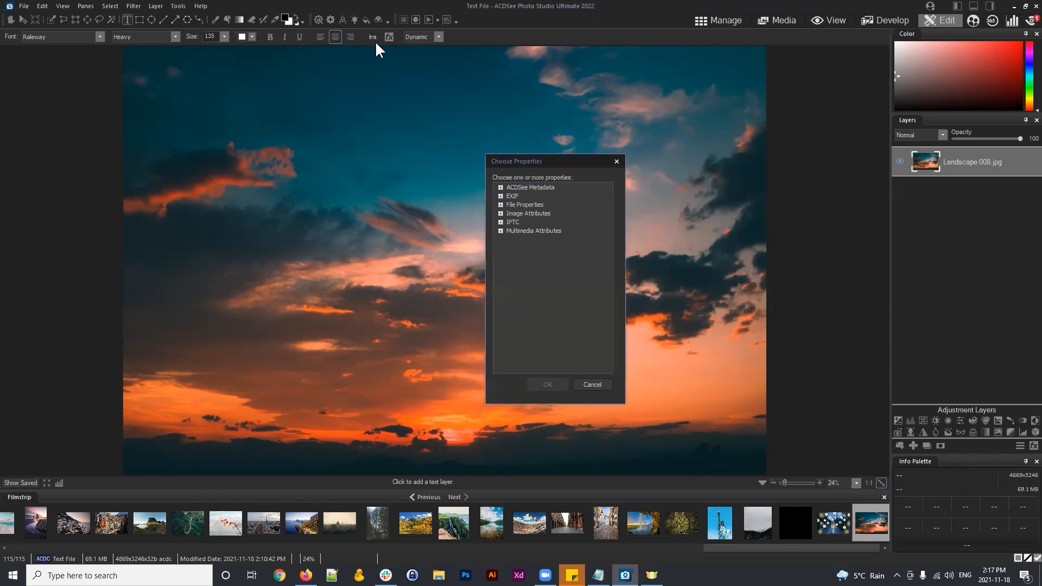
pyautogui.click(500, 187)
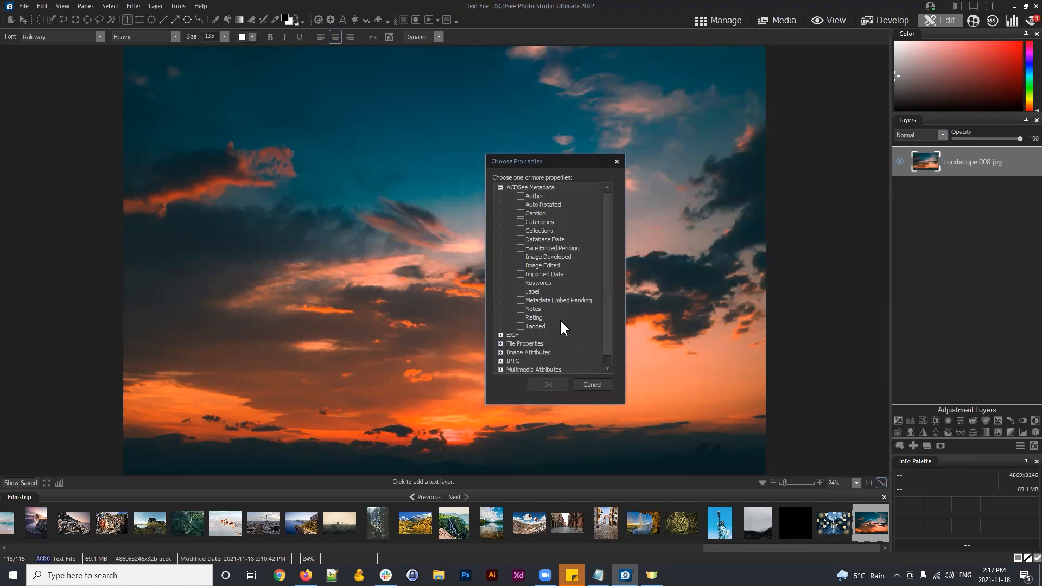
pyautogui.click(594, 385)
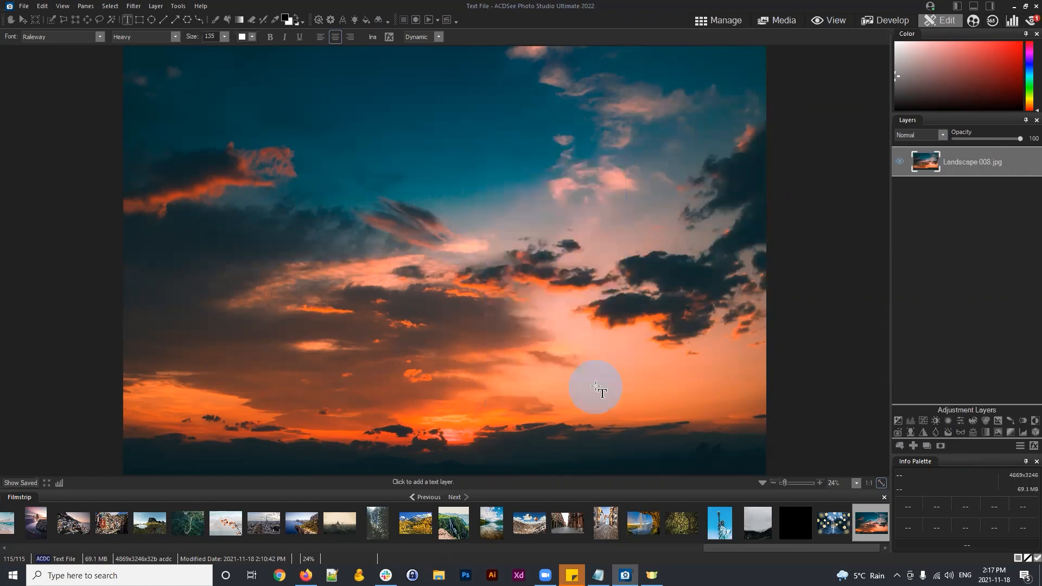
# Return to Manage mode, discarding the unsaved changes to the sunset image
pyautogui.click(721, 19)
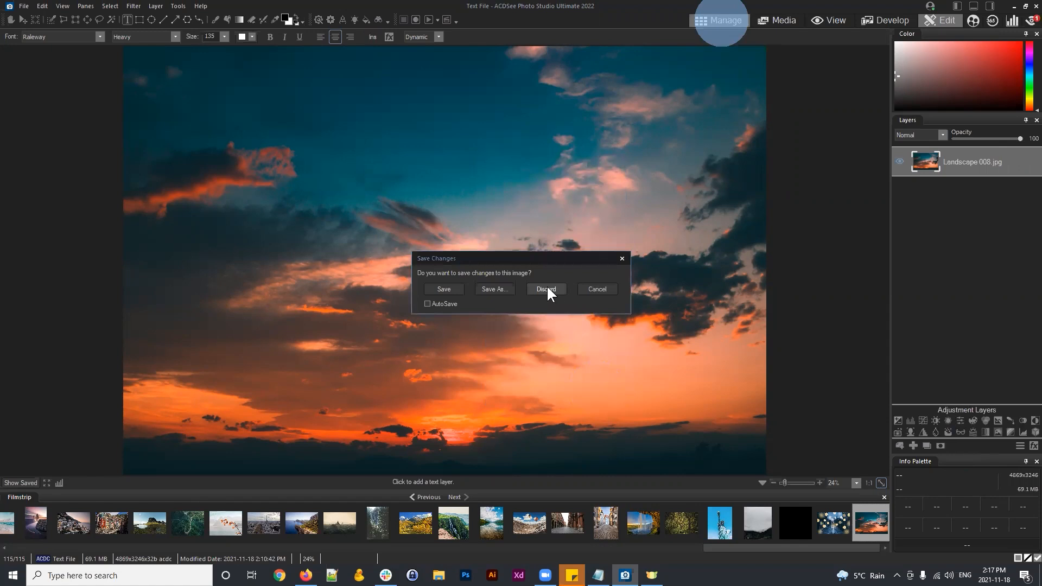
pyautogui.click(547, 289)
pyautogui.click(570, 485)
pyautogui.click(348, 468)
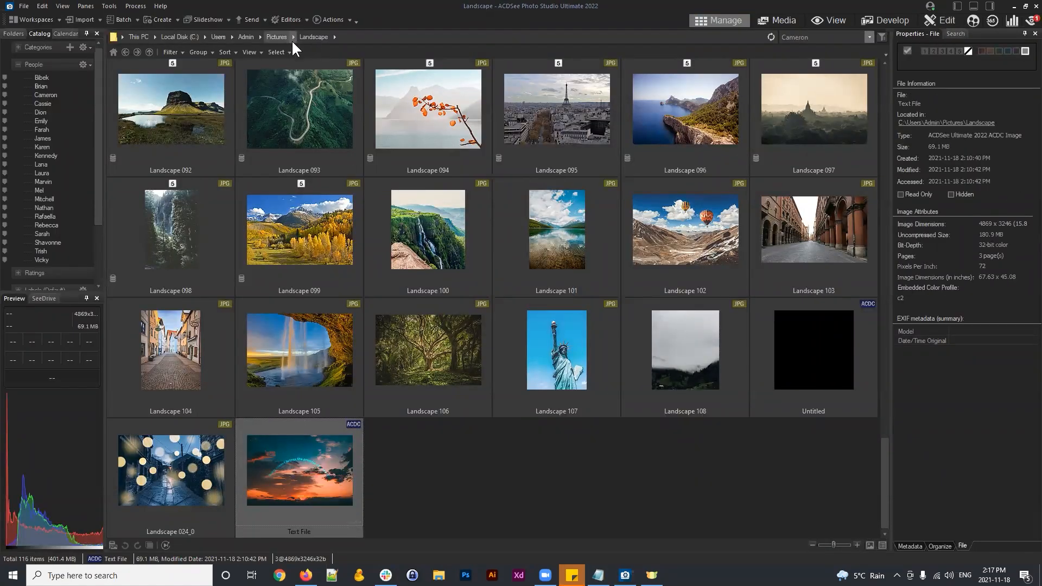
# Give the Text File image in the Landscape folder a rating of 5 and a blue colour label
pyautogui.click(300, 490)
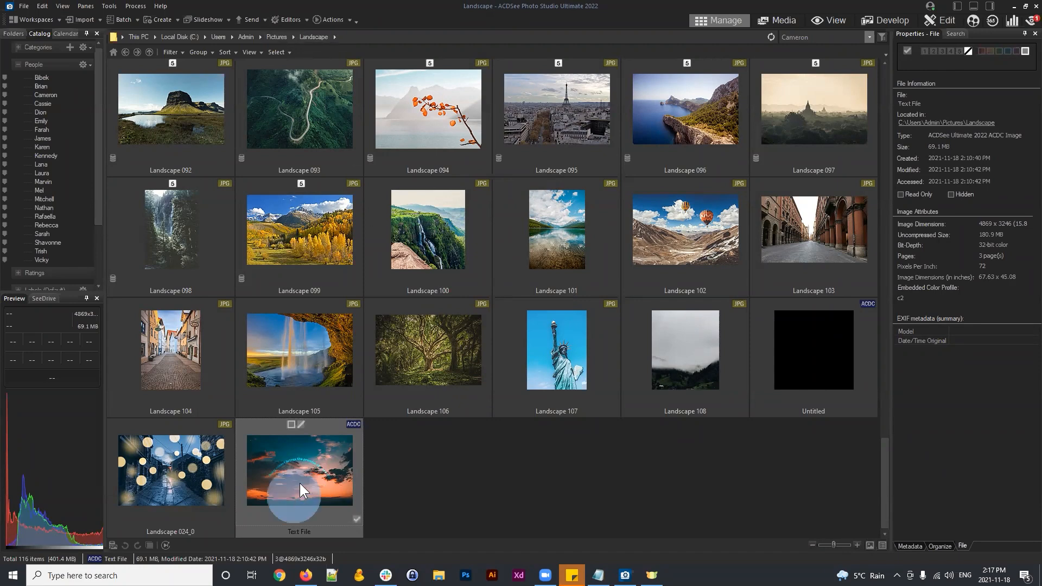
pyautogui.click(960, 51)
pyautogui.click(1006, 50)
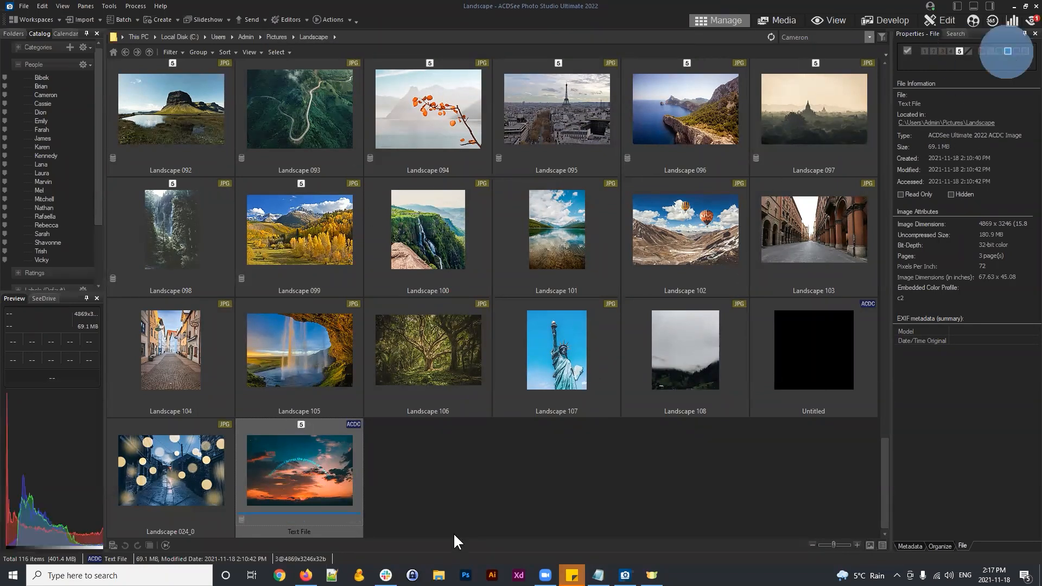
# Embed the ACDSee metadata in the selected Text File image in the Landscape folder
pyautogui.click(445, 499)
pyautogui.click(340, 471)
pyautogui.click(108, 6)
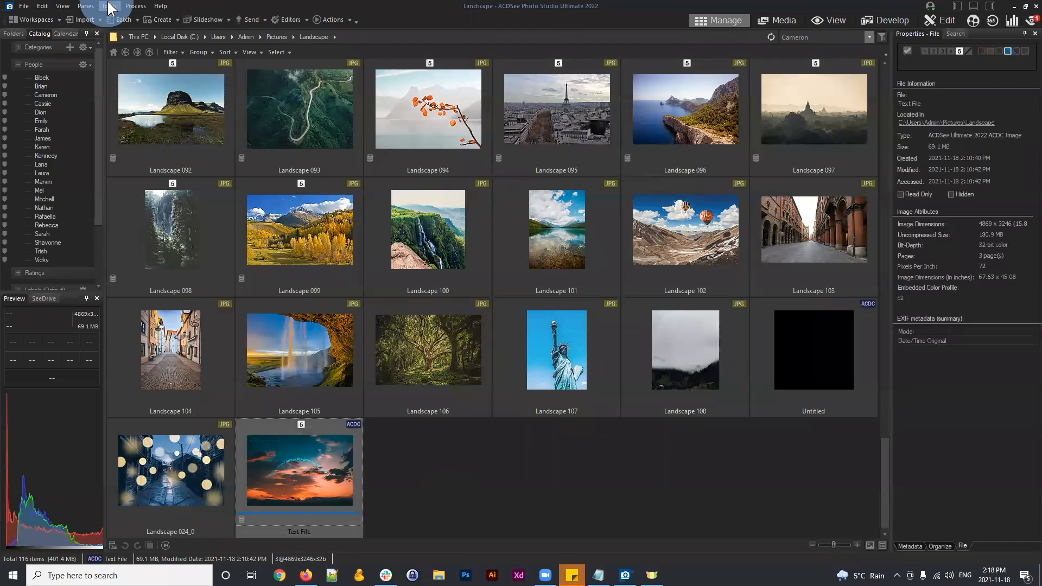
pyautogui.click(156, 175)
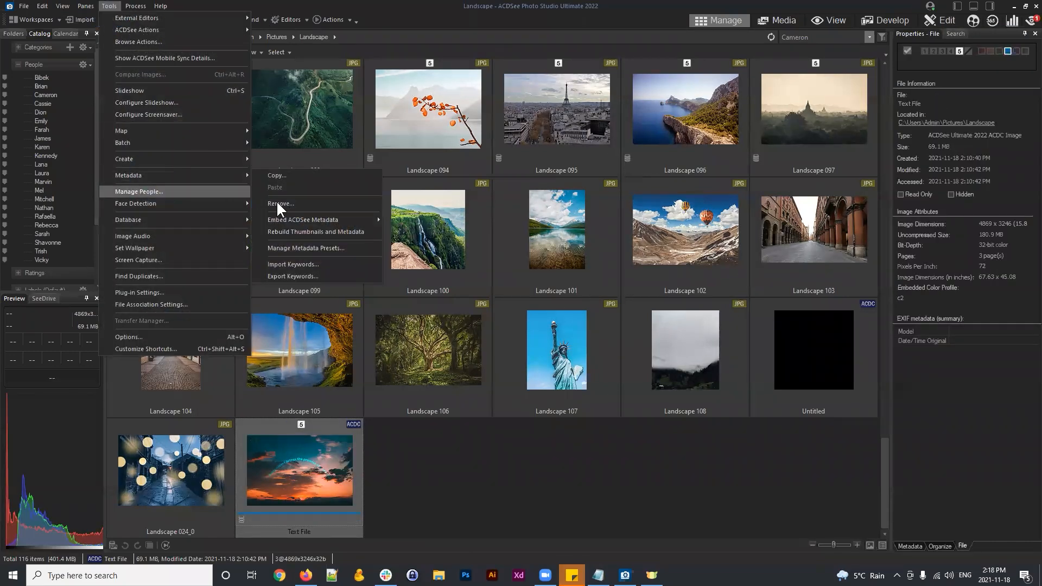
pyautogui.click(321, 221)
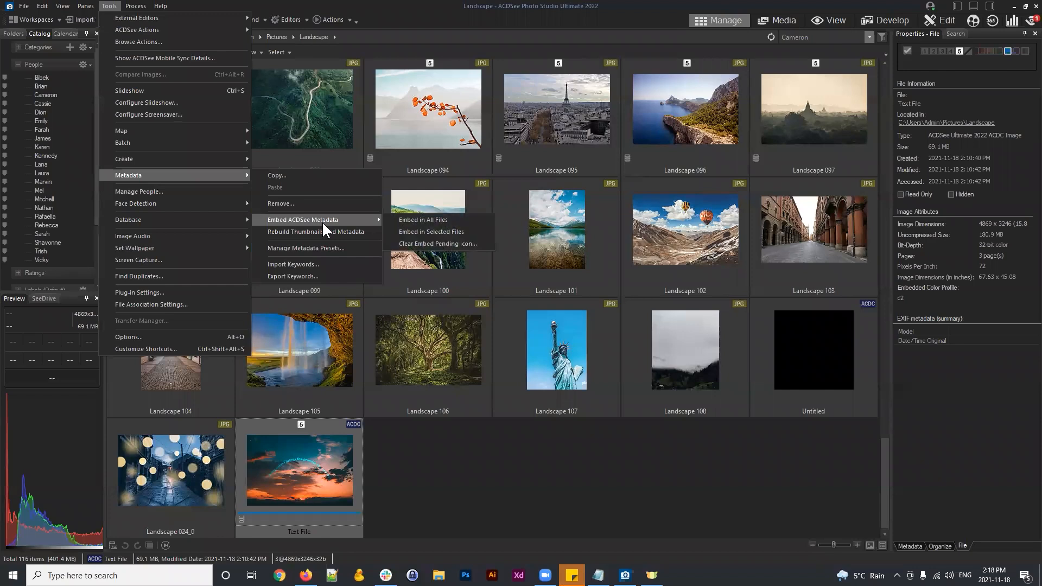
pyautogui.click(426, 231)
pyautogui.click(556, 377)
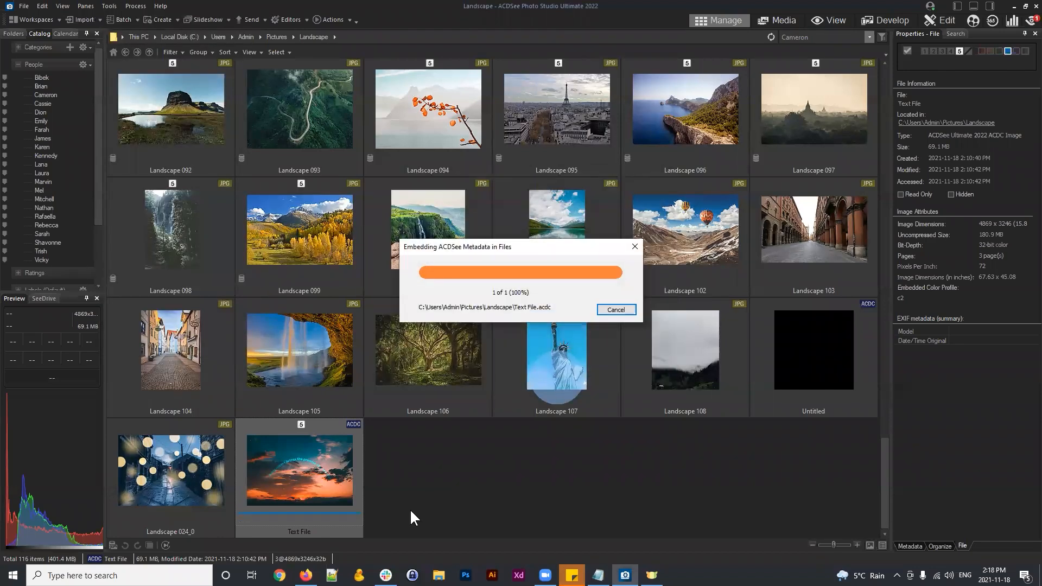
pyautogui.click(427, 490)
pyautogui.click(587, 333)
pyautogui.click(323, 466)
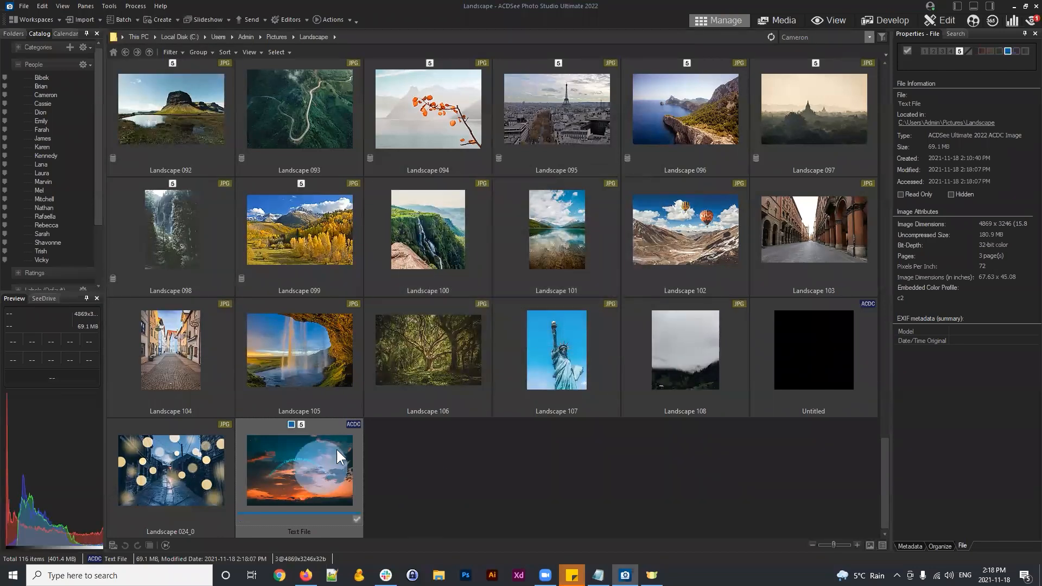
# Open the Text File image in Edit mode and delete the curved sunset quote text layer
pyautogui.click(946, 18)
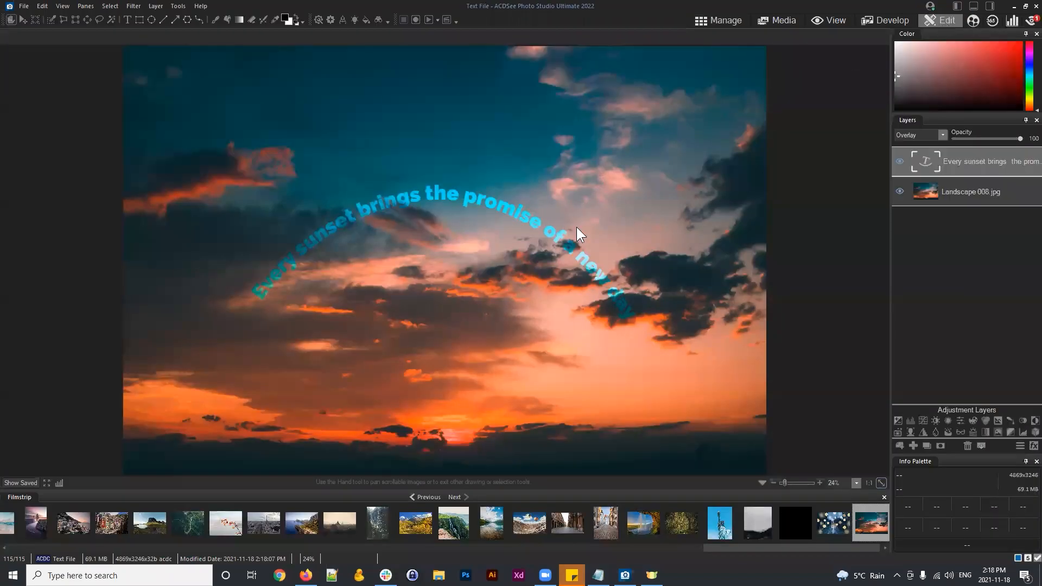
pyautogui.click(938, 155)
pyautogui.click(968, 446)
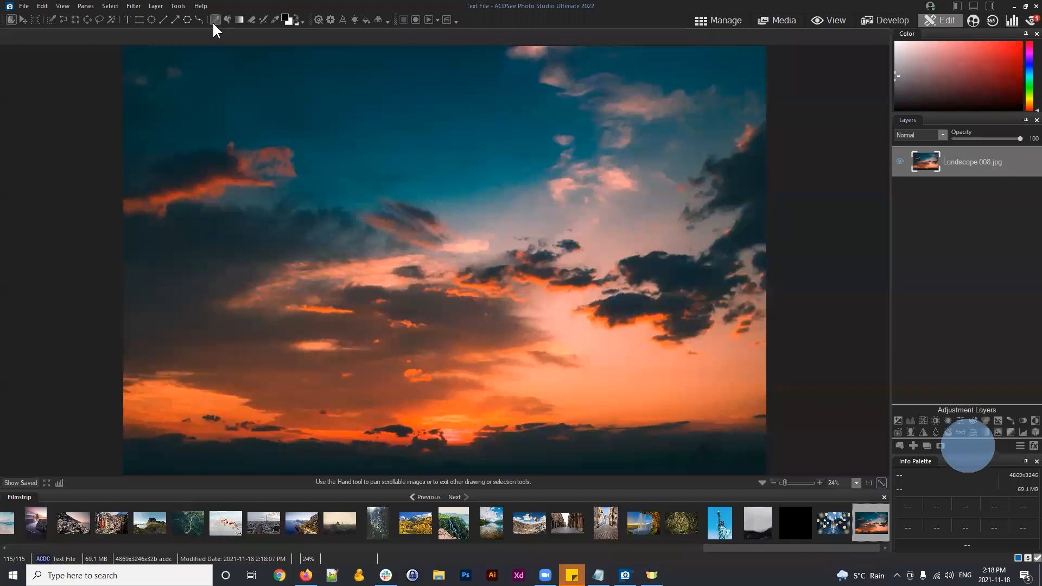
# Add a text layer near the image centre and insert the Label and Rating properties from the ACDSee Metadata group
pyautogui.click(127, 20)
pyautogui.click(415, 233)
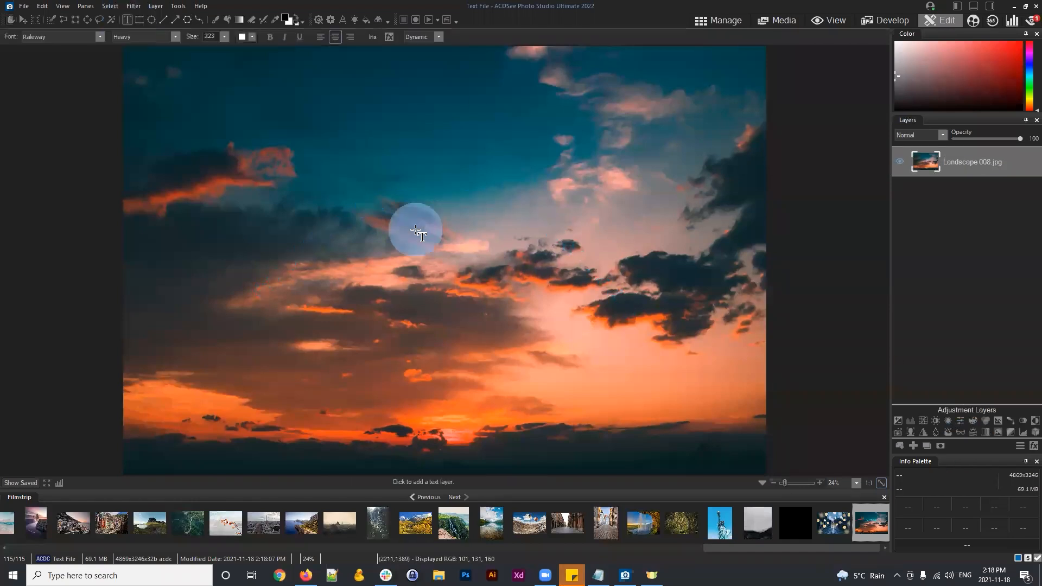
pyautogui.click(373, 37)
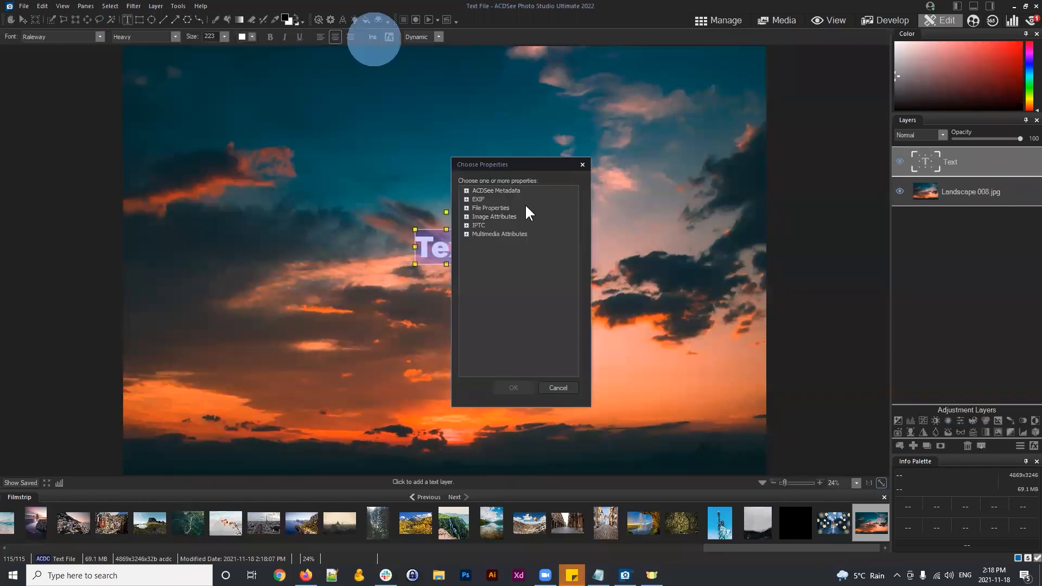
pyautogui.click(466, 190)
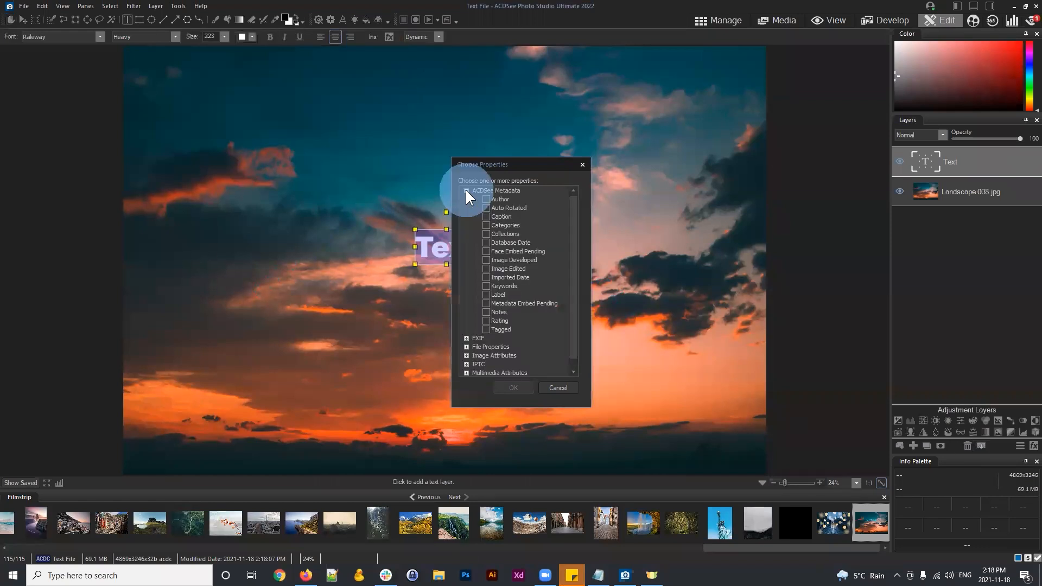
pyautogui.moveTo(526, 162); pyautogui.dragTo(638, 134)
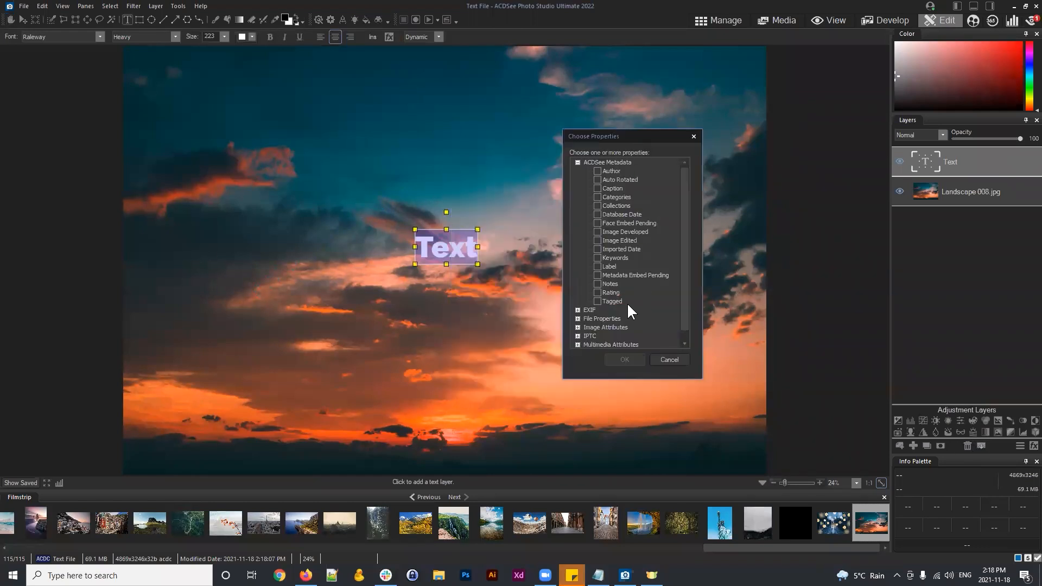
pyautogui.click(597, 291)
pyautogui.moveTo(686, 196); pyautogui.dragTo(688, 241)
pyautogui.click(625, 360)
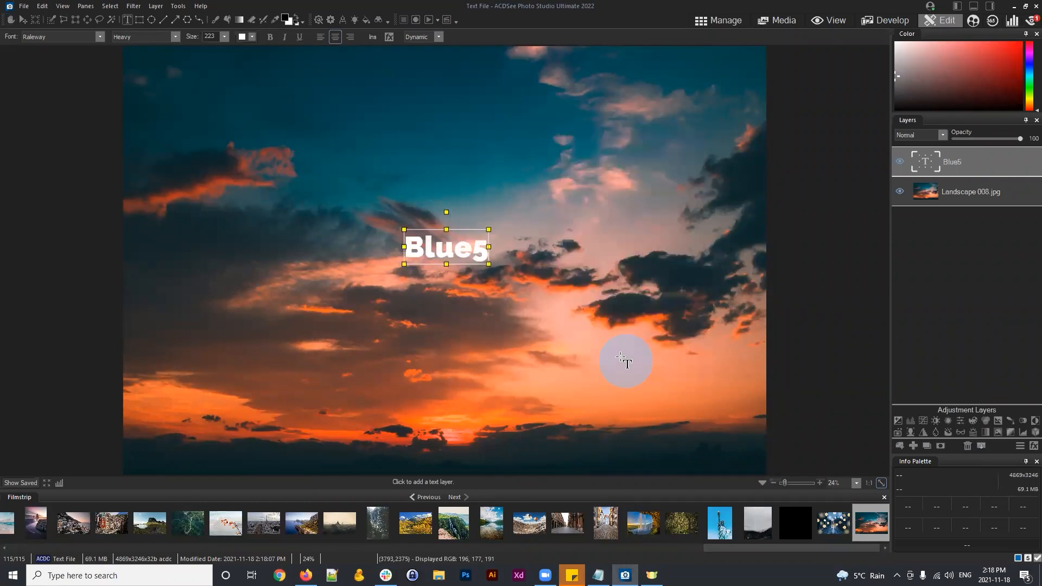
# Reposition the inserted label-and-rating text over the image, ending slightly above the centre
pyautogui.click(468, 247)
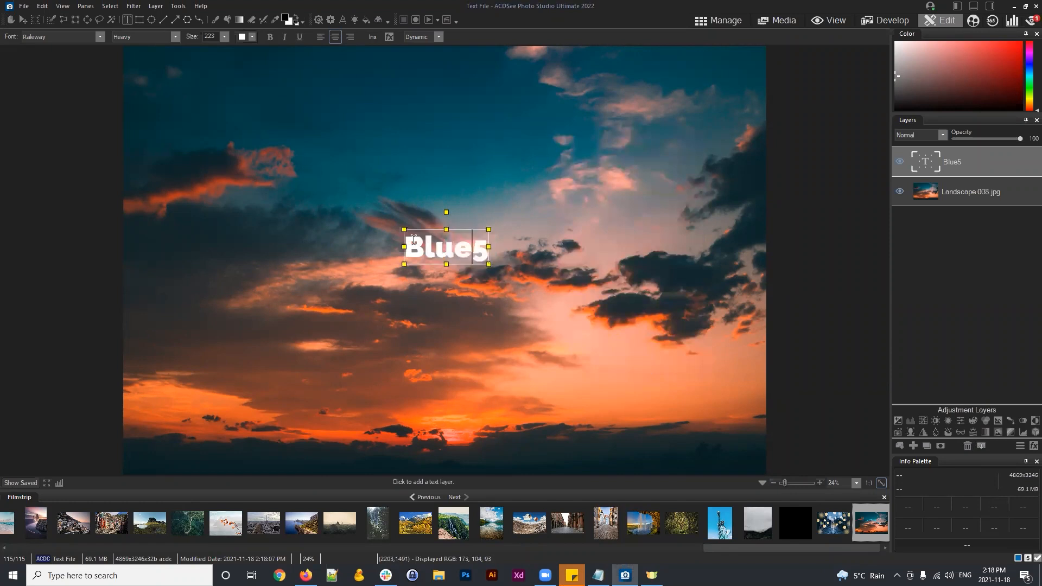
pyautogui.moveTo(457, 220); pyautogui.dragTo(633, 294)
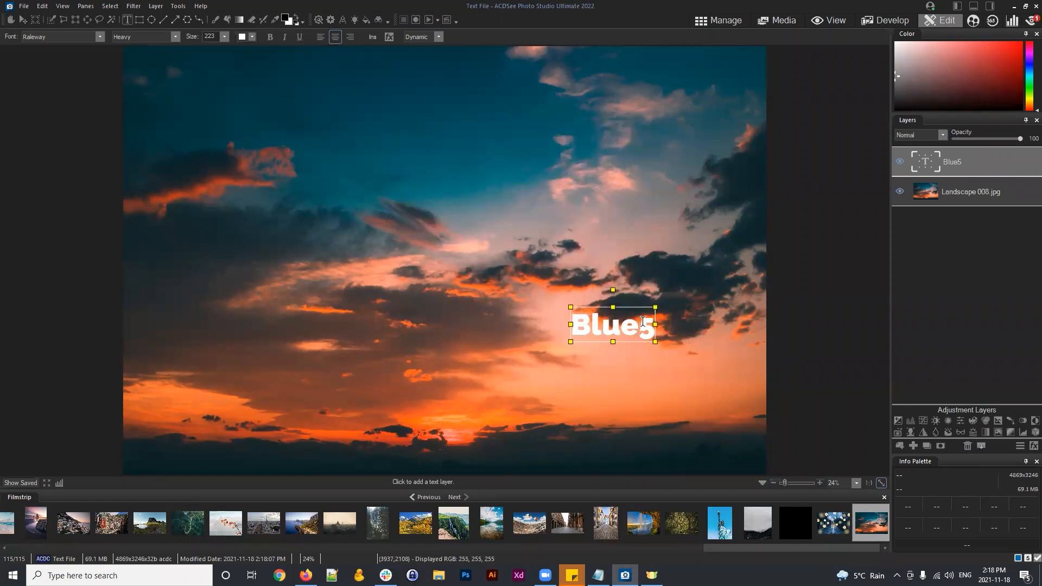
pyautogui.moveTo(634, 298); pyautogui.dragTo(496, 193)
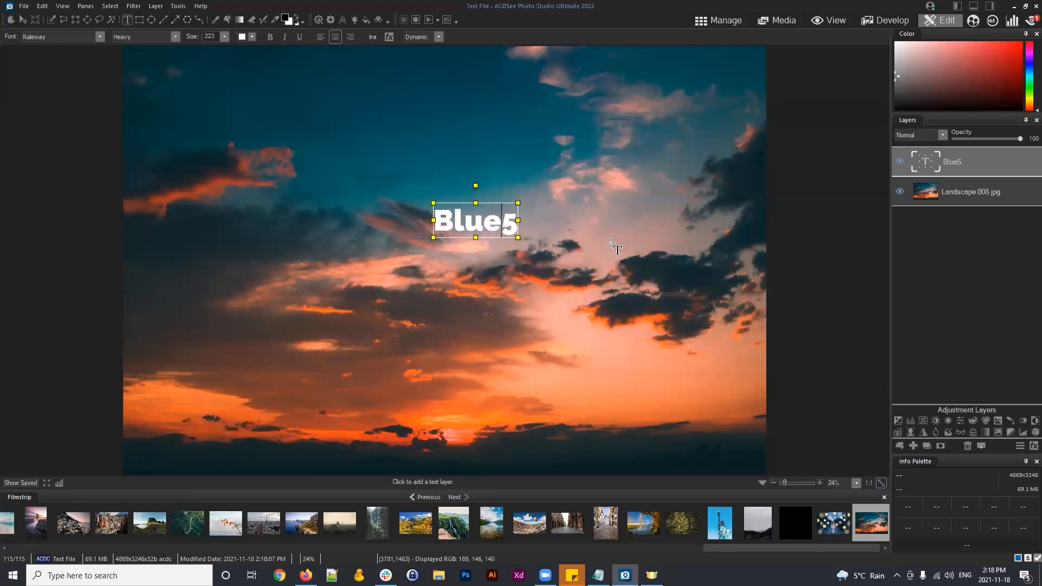
# Delete the text layer containing the label and rating
pyautogui.click(938, 225)
pyautogui.click(956, 161)
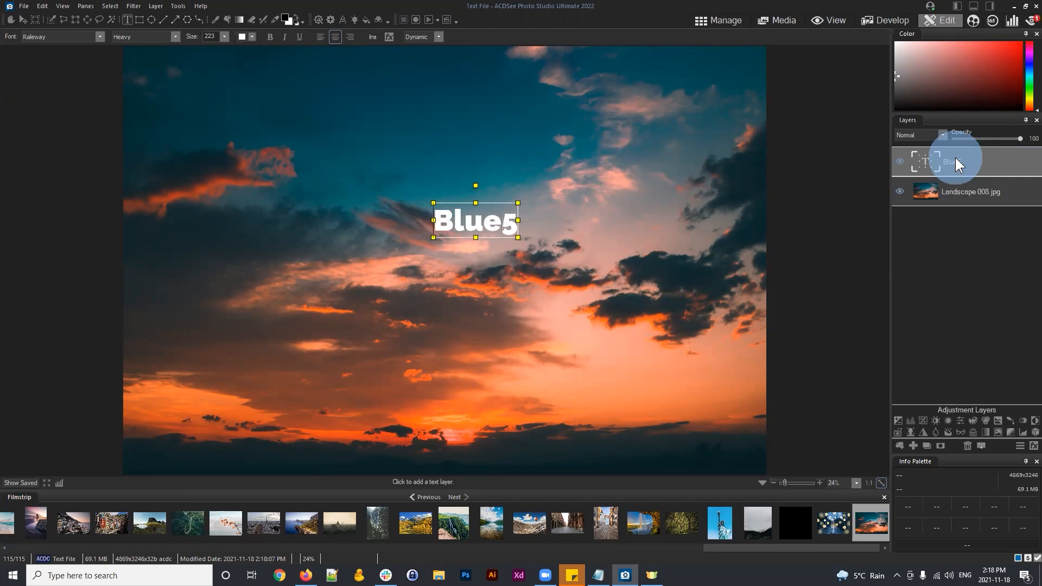
pyautogui.click(968, 446)
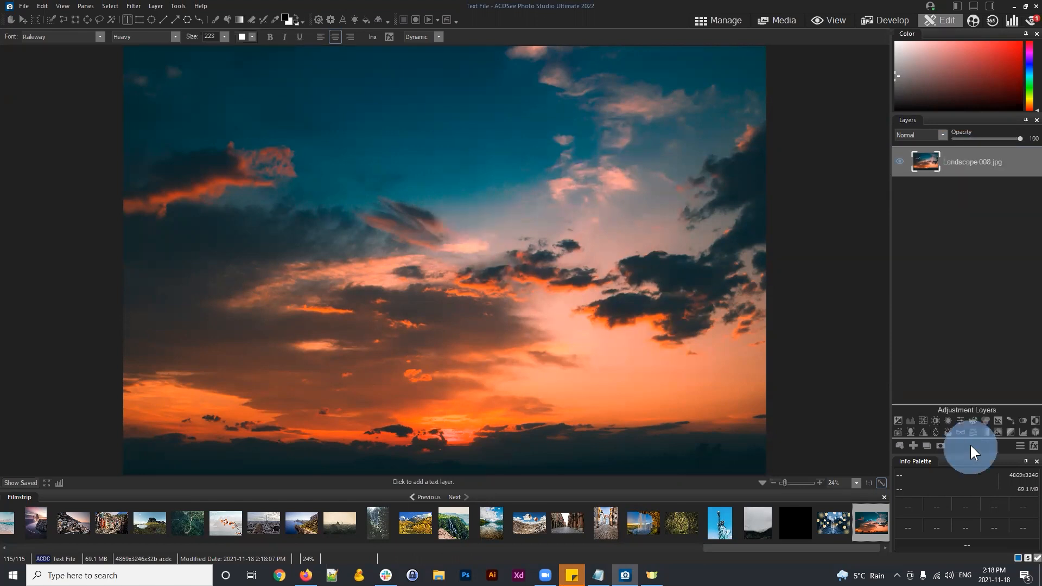
# Start recording an action and add a text layer with the Label and Rating properties from ACDSee Metadata
pyautogui.click(415, 19)
pyautogui.moveTo(796, 105); pyautogui.dragTo(839, 89)
pyautogui.click(371, 37)
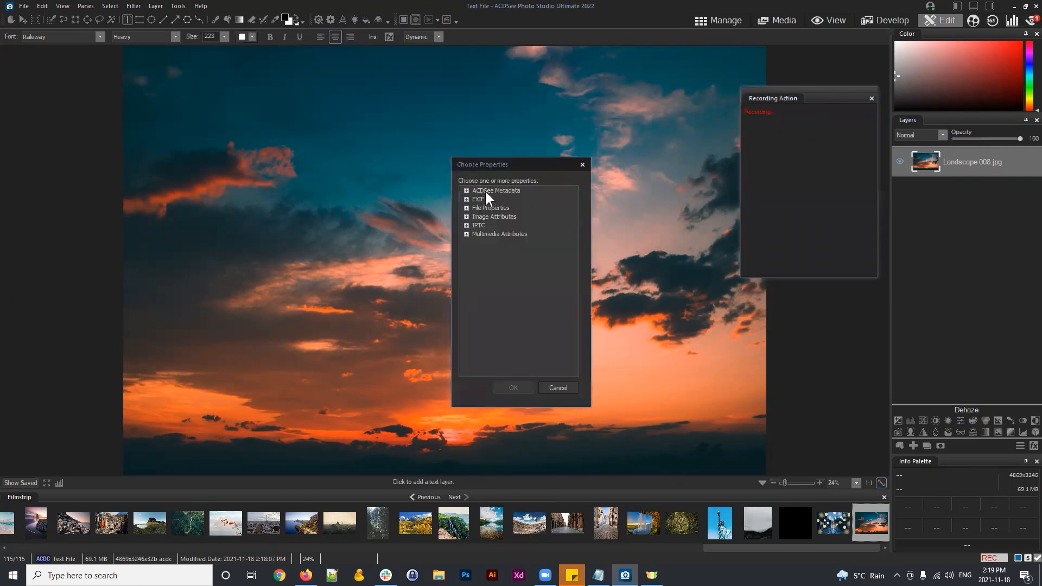
pyautogui.click(467, 192)
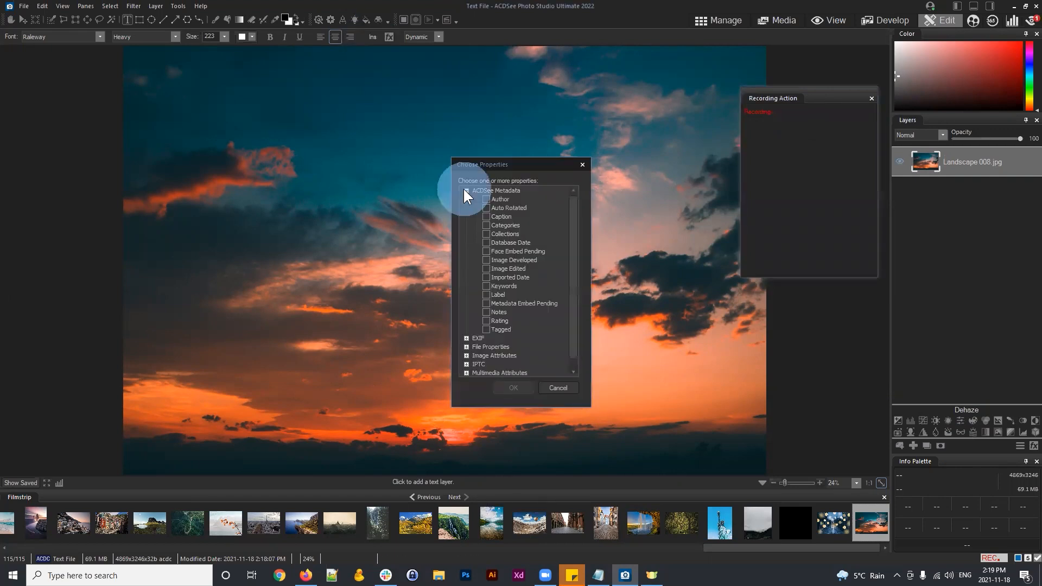
pyautogui.click(486, 321)
pyautogui.click(486, 295)
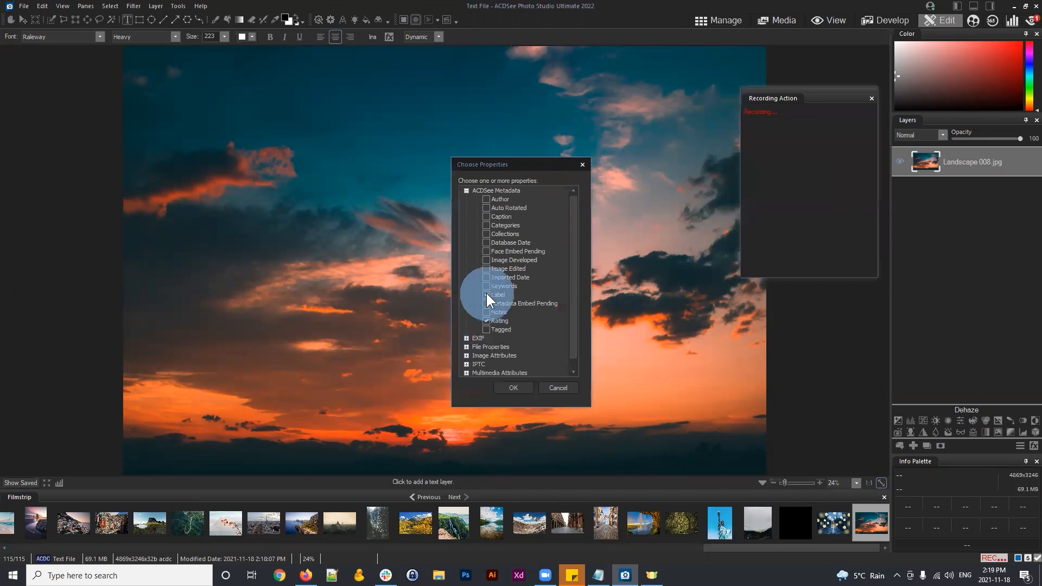
pyautogui.click(512, 386)
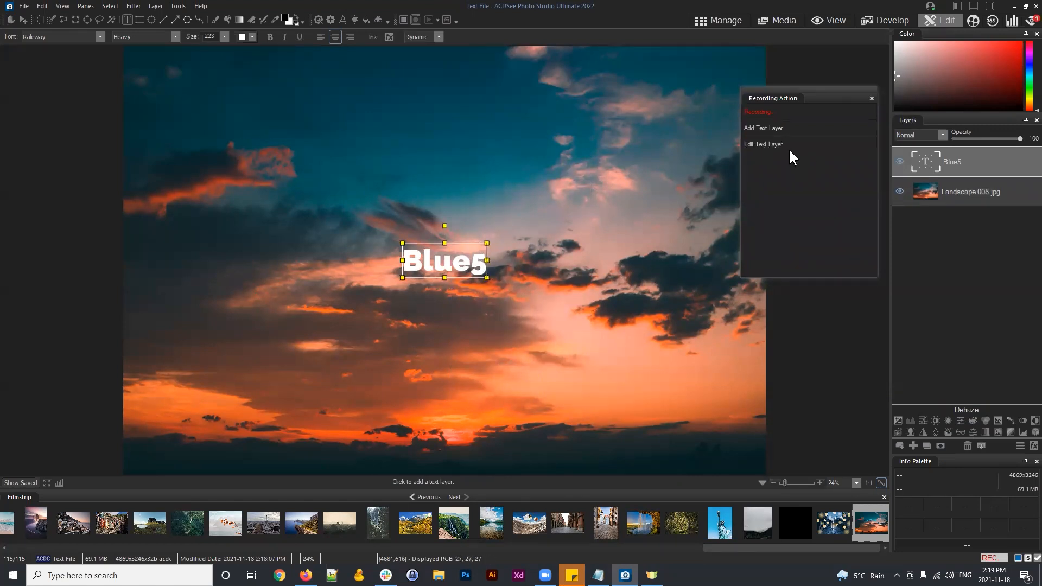
# Snap the label-and-rating text to the image's bottom-right corner and set the layer opacity to 20
pyautogui.click(24, 19)
pyautogui.click(258, 37)
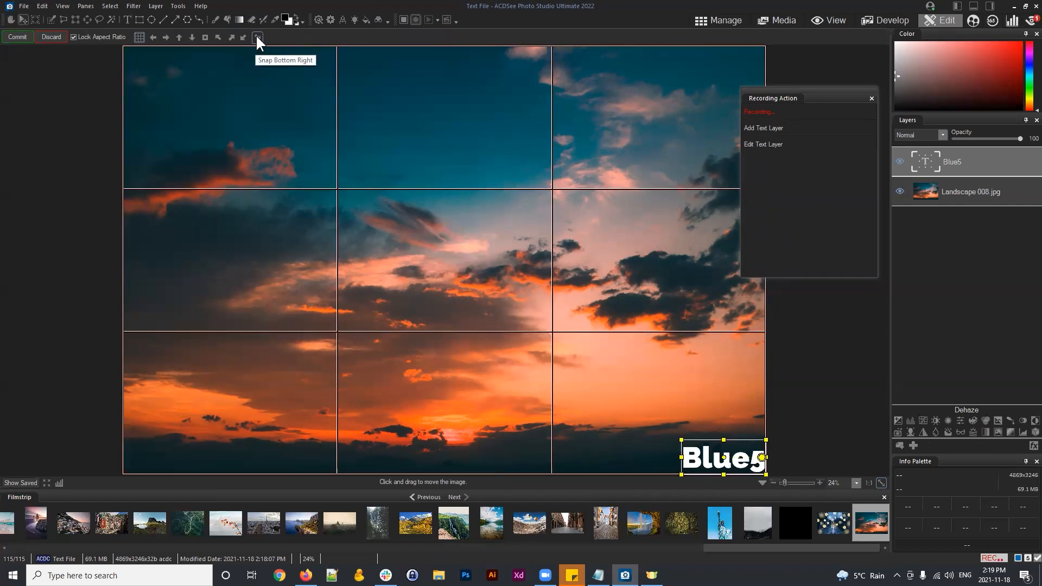
pyautogui.click(21, 34)
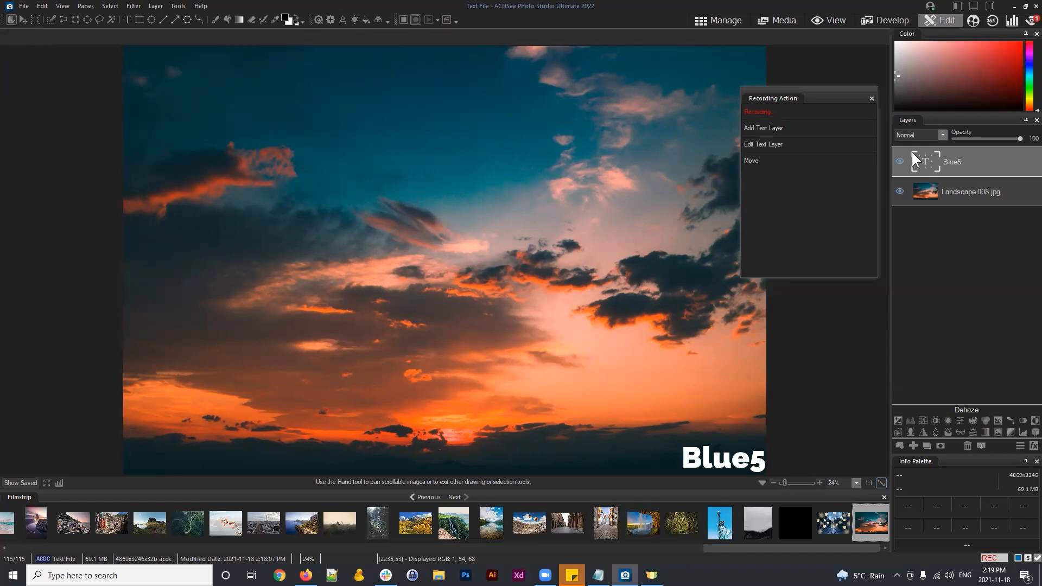
pyautogui.moveTo(1010, 138); pyautogui.dragTo(968, 138)
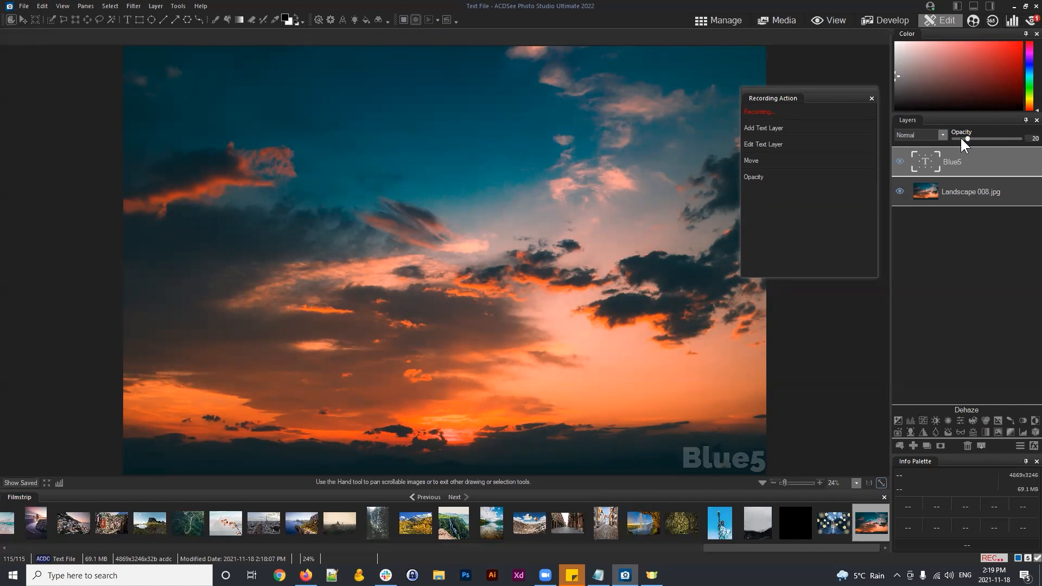
# Stop recording and save the action as "Label and Rating" in the New Category category
pyautogui.click(403, 19)
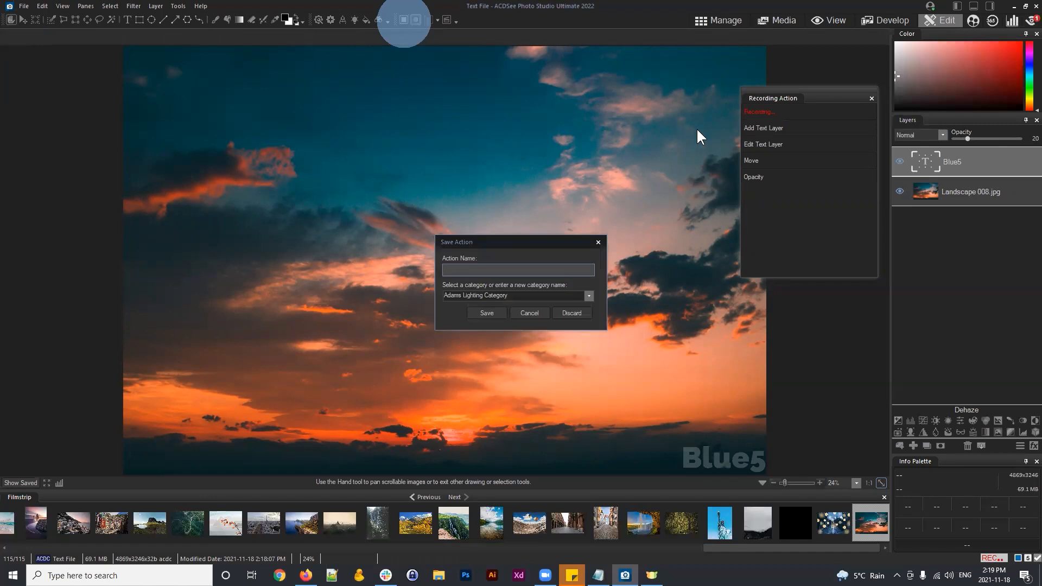
pyautogui.click(588, 295)
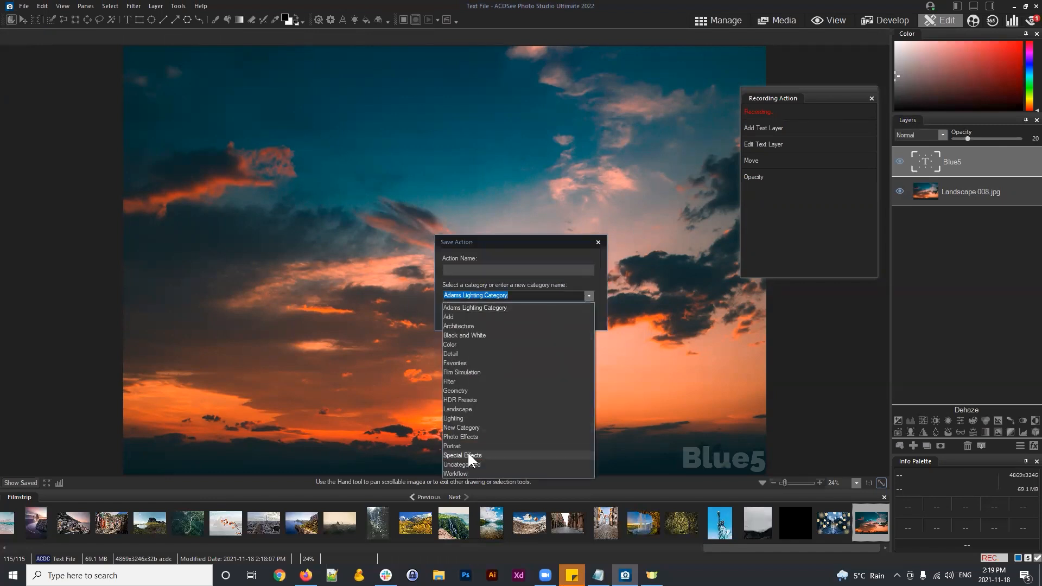
pyautogui.click(464, 428)
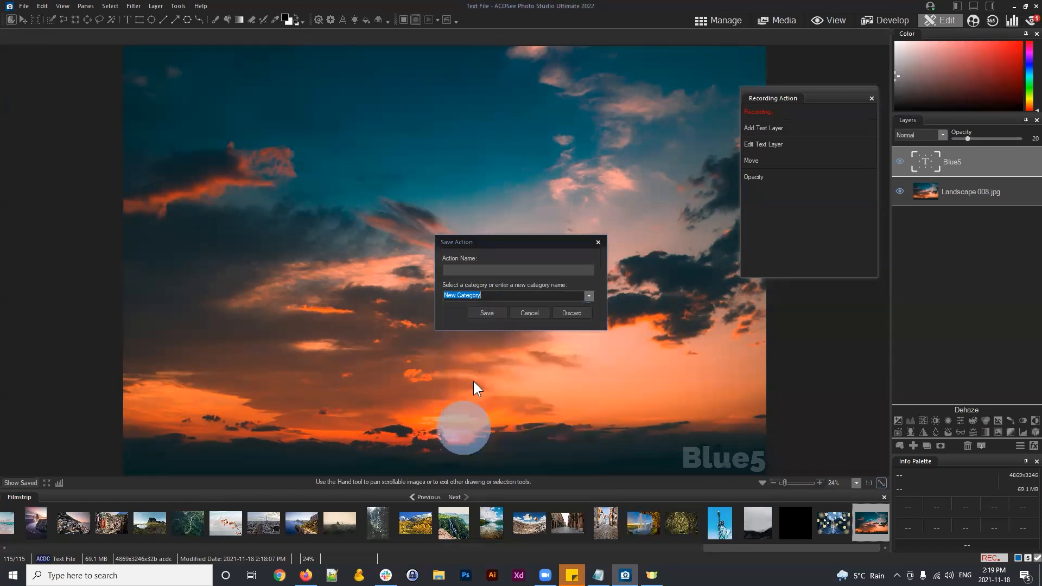
pyautogui.click(466, 269)
pyautogui.write('Label and Rating')
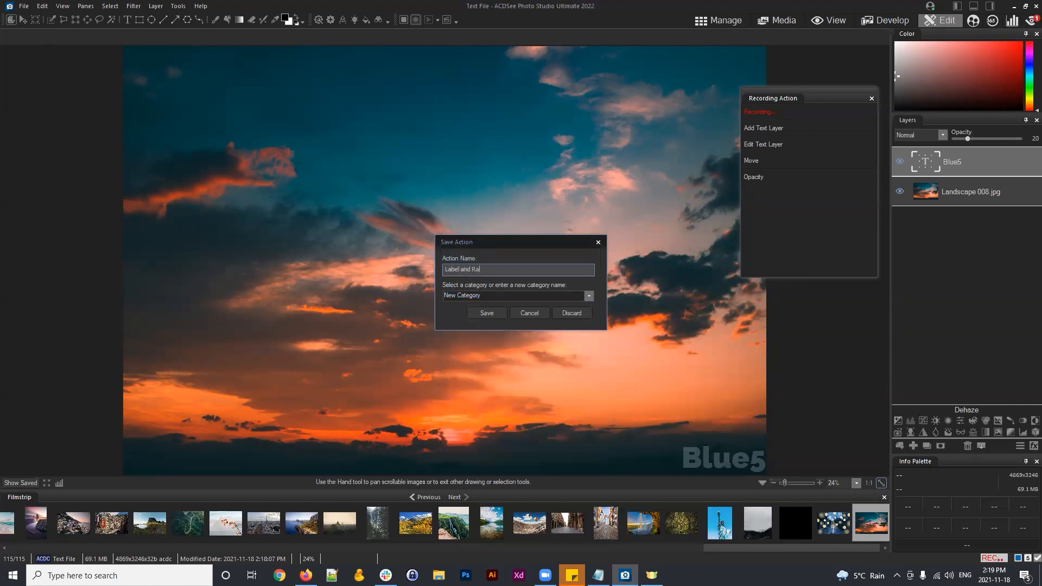
pyautogui.click(487, 314)
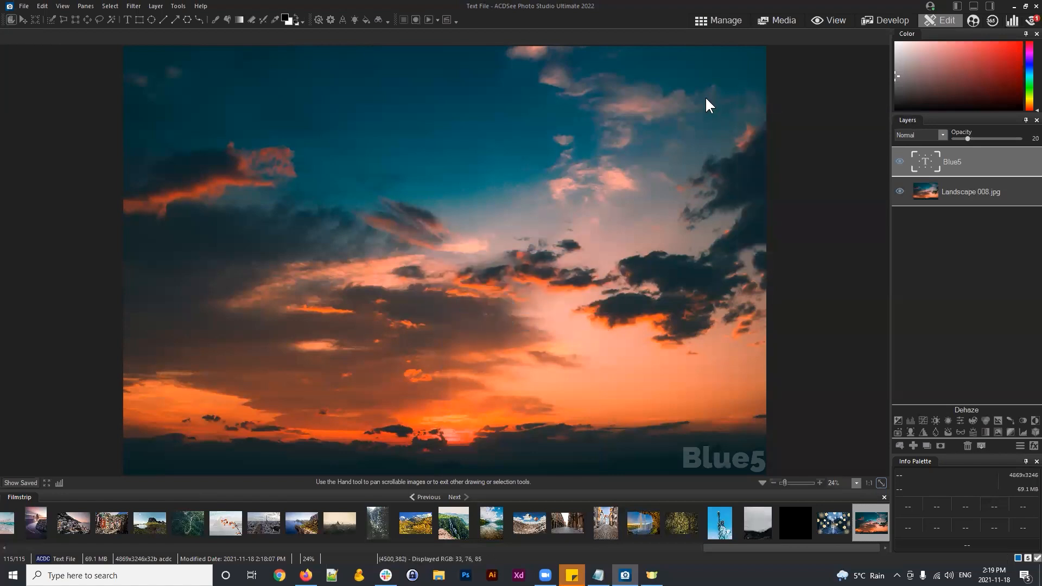
# Return to Manage mode, discarding the edits made to the sunset image during the recording
pyautogui.click(713, 19)
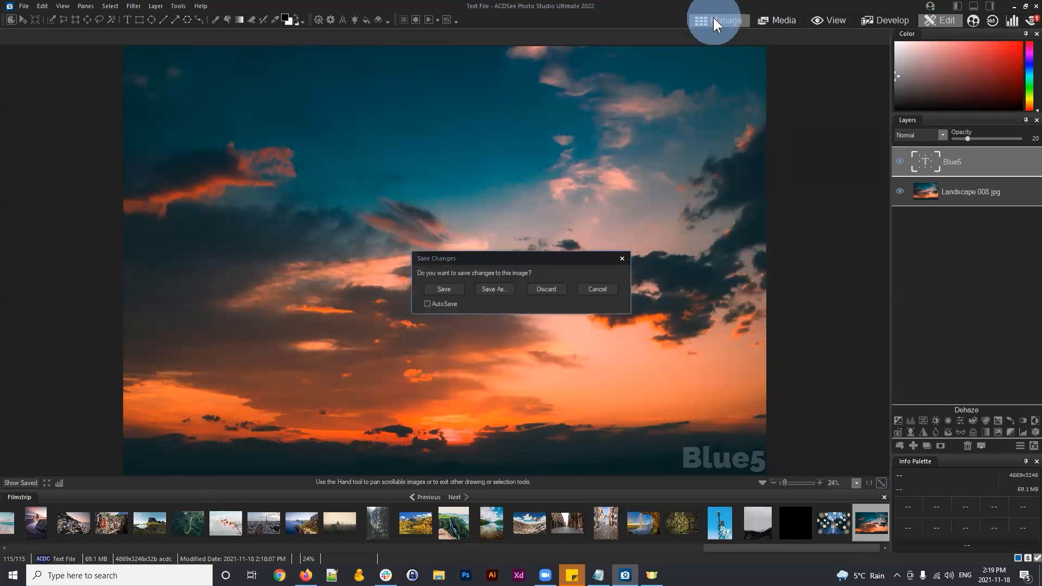
pyautogui.click(547, 290)
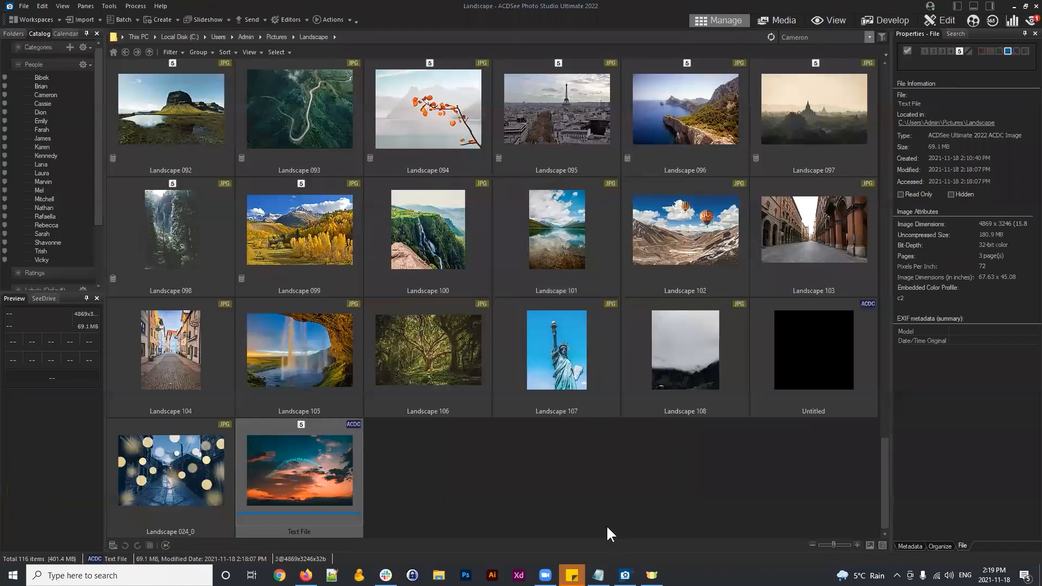
pyautogui.click(608, 501)
# Play the Label and Rating action from New Category on Landscape 106, 107 and 108
pyautogui.click(553, 336)
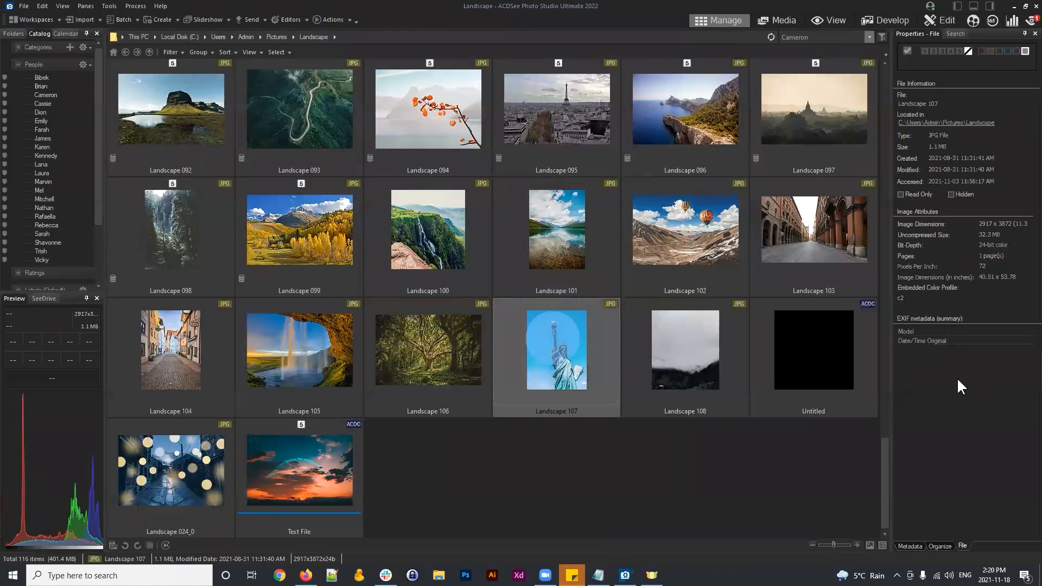
pyautogui.click(471, 344)
pyautogui.keyDown('shift'); pyautogui.click(705, 358); pyautogui.keyUp('shift')
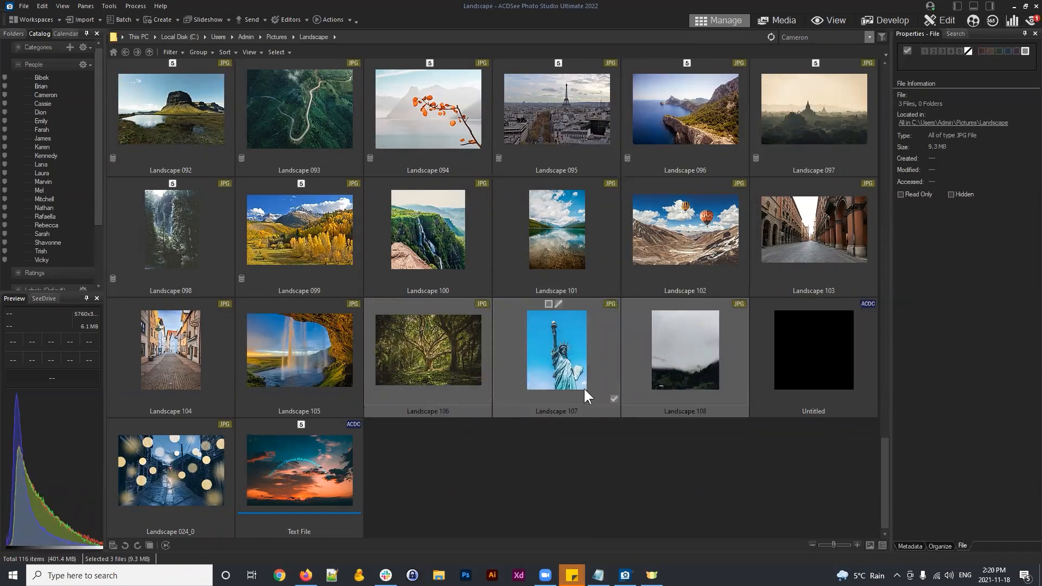
pyautogui.click(335, 20)
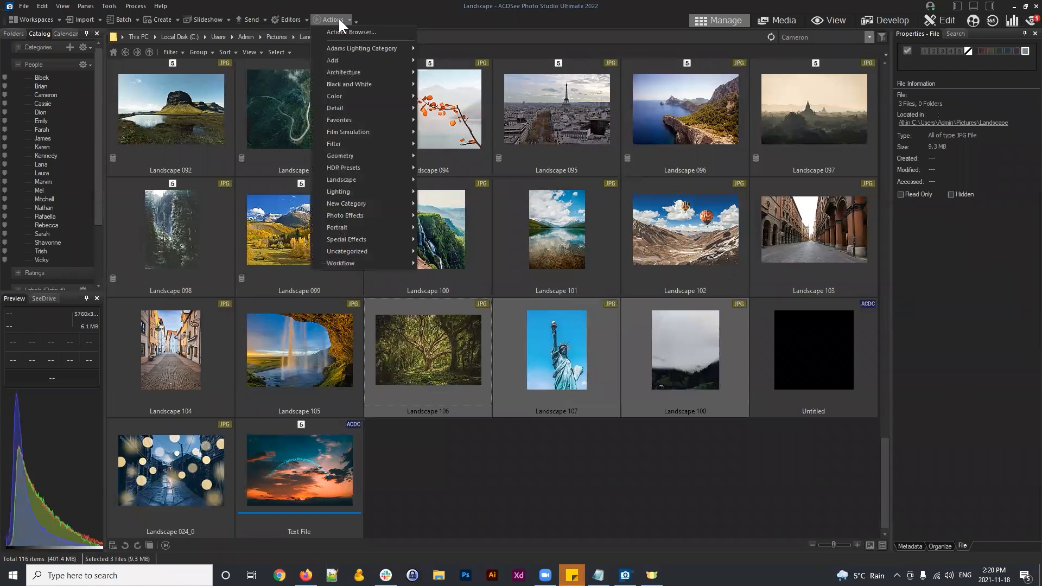
pyautogui.click(368, 205)
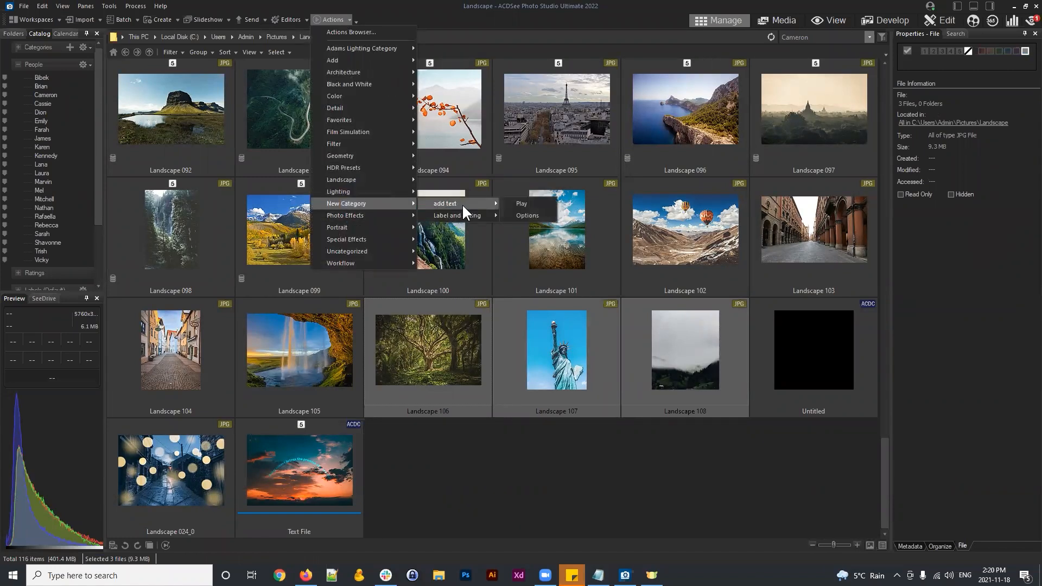
pyautogui.moveTo(446, 216)
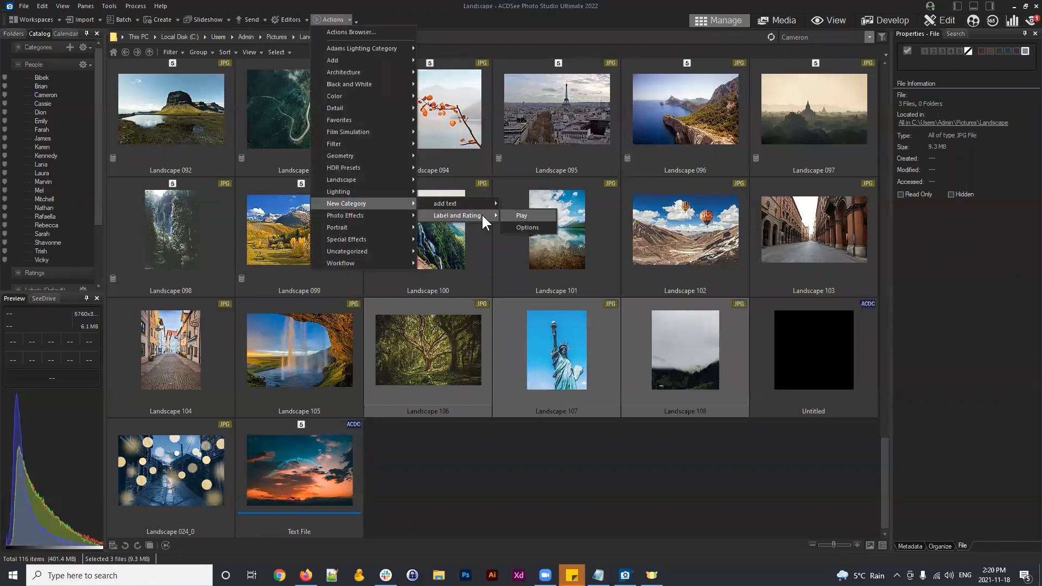
pyautogui.click(521, 215)
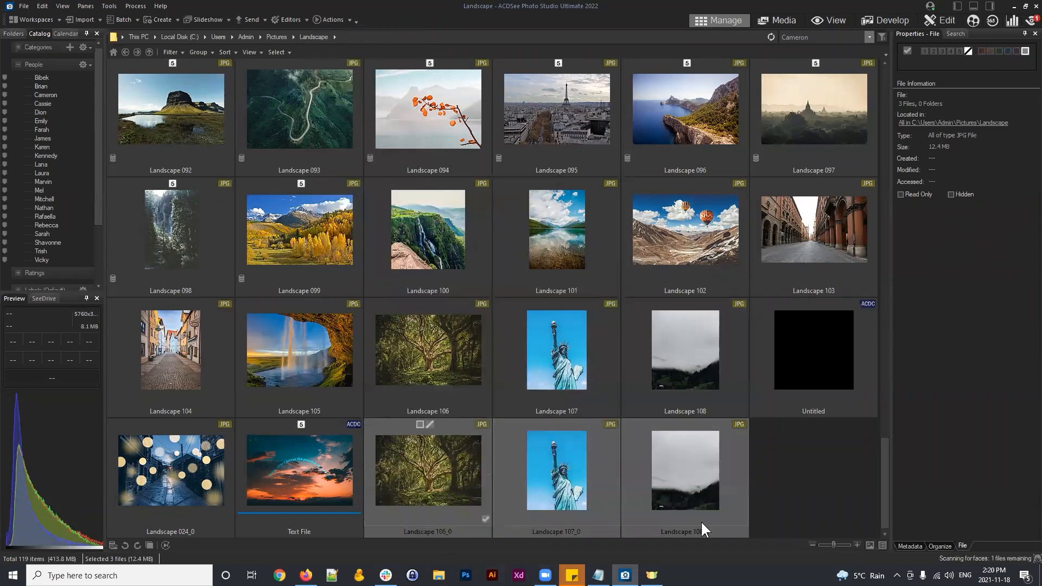
# Examine the output copy Landscape 106_0 in View mode for the label-and-rating text, and return to Manage mode
pyautogui.click(478, 470)
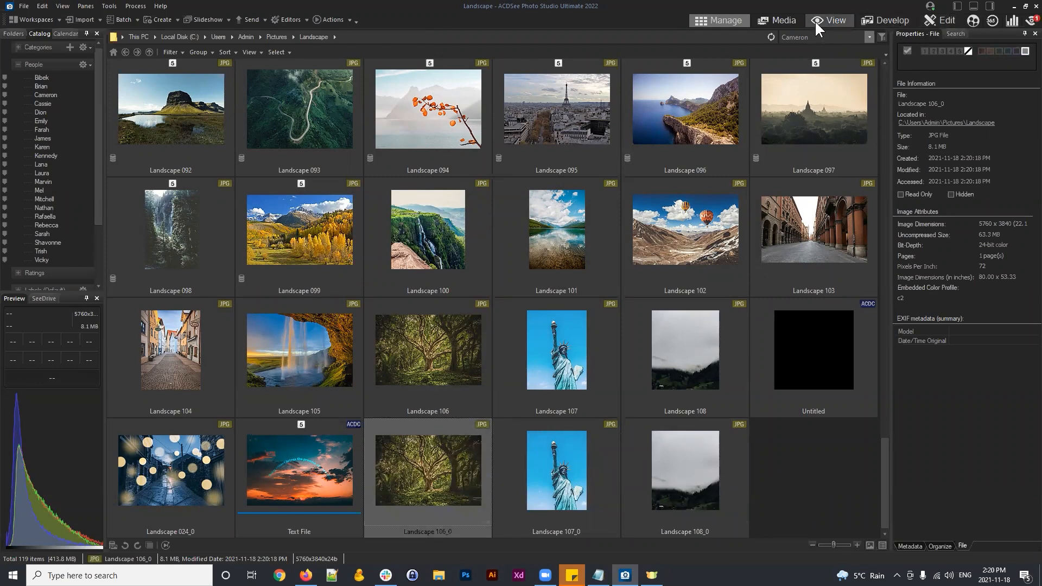
pyautogui.click(830, 21)
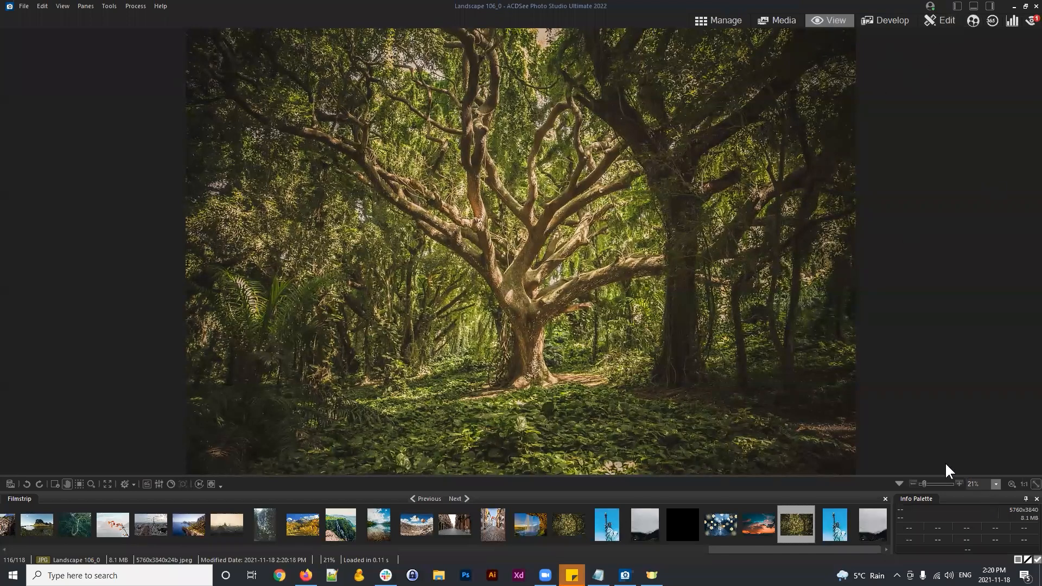
pyautogui.click(923, 484)
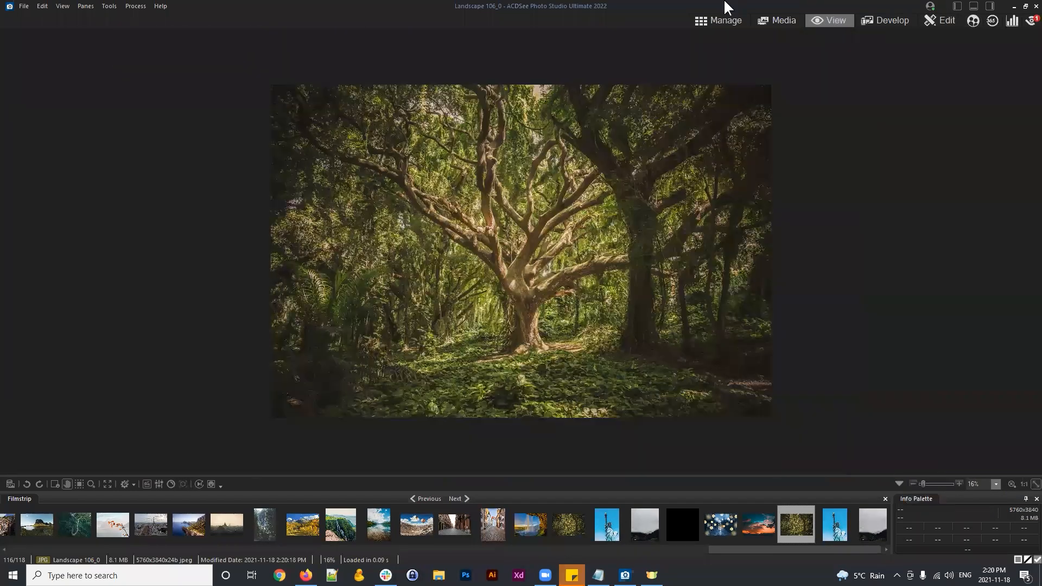
pyautogui.click(715, 21)
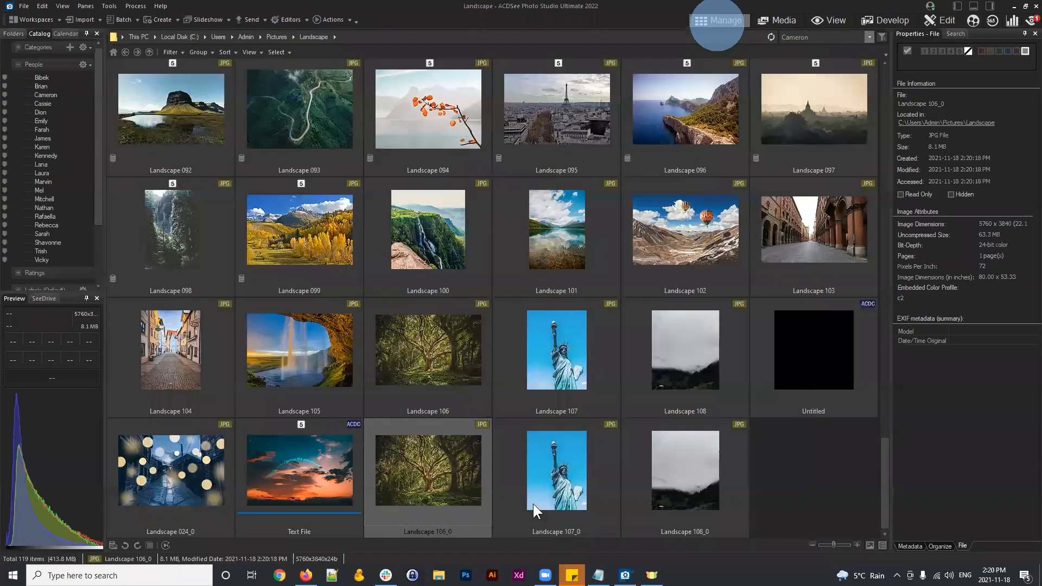
# Delete the three output copies Landscape 106_0, 107_0 and 108_0
pyautogui.click(689, 477)
pyautogui.click(559, 481)
pyautogui.click(444, 477)
pyautogui.moveTo(791, 482); pyautogui.dragTo(474, 499)
pyautogui.press('Delete')
# Play the "add text" action from New Category on Landscape 106, 107 and 108
pyautogui.click(403, 330)
pyautogui.keyDown('shift'); pyautogui.click(667, 353); pyautogui.keyUp('shift')
pyautogui.rightClick(473, 337)
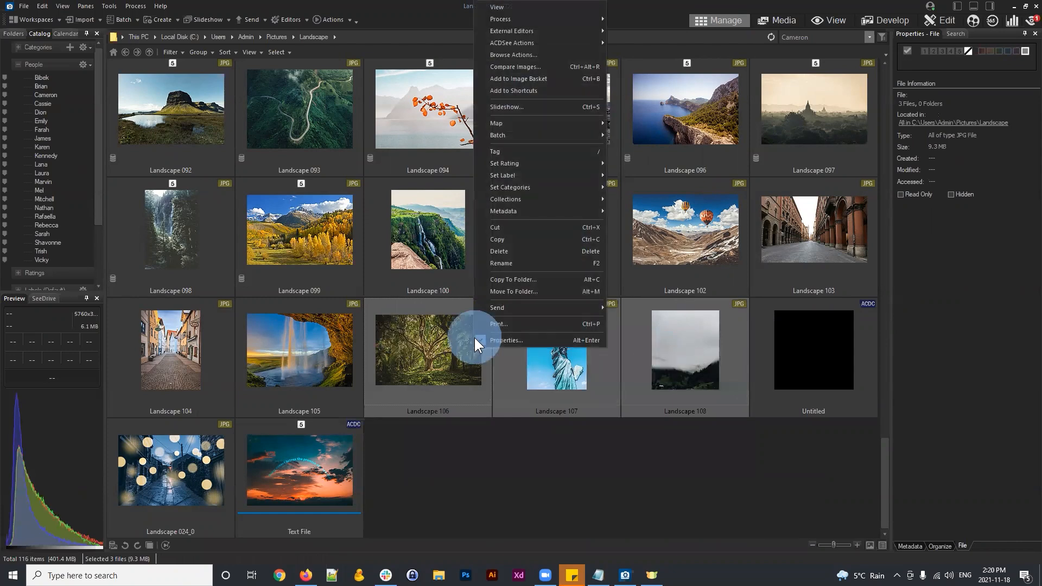
pyautogui.click(431, 372)
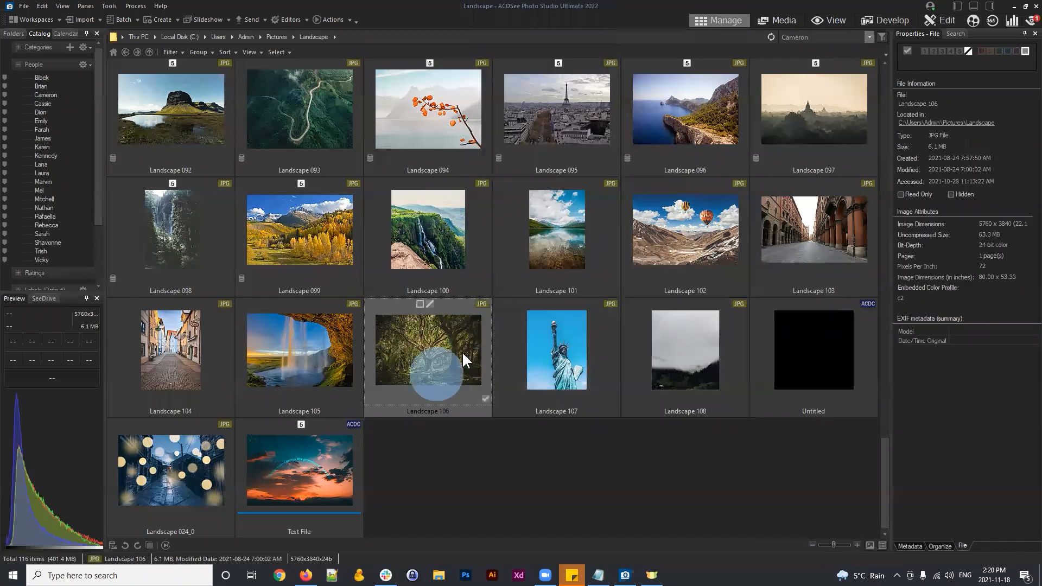
pyautogui.click(326, 19)
pyautogui.moveTo(370, 203)
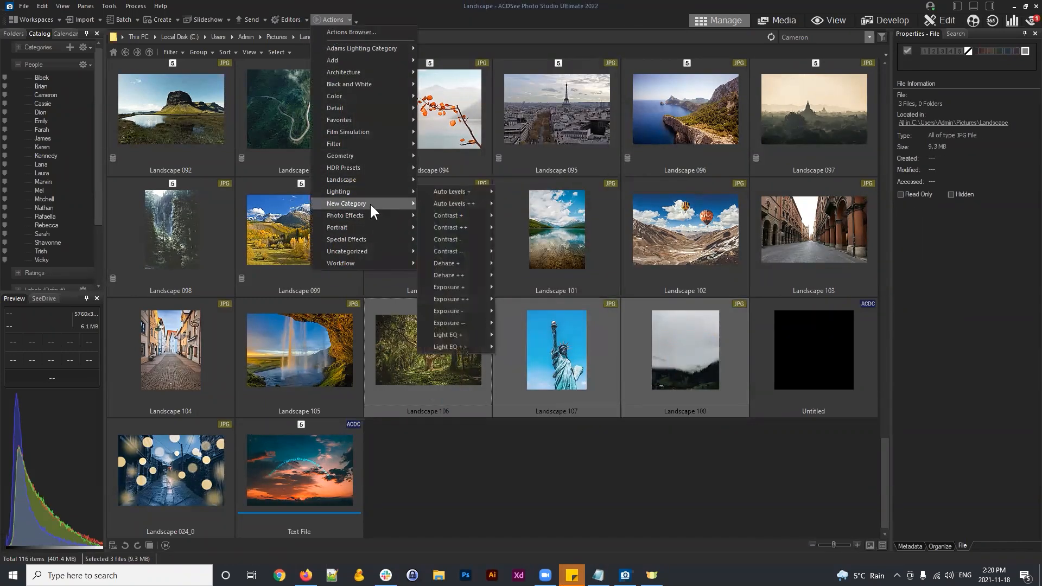
pyautogui.click(516, 206)
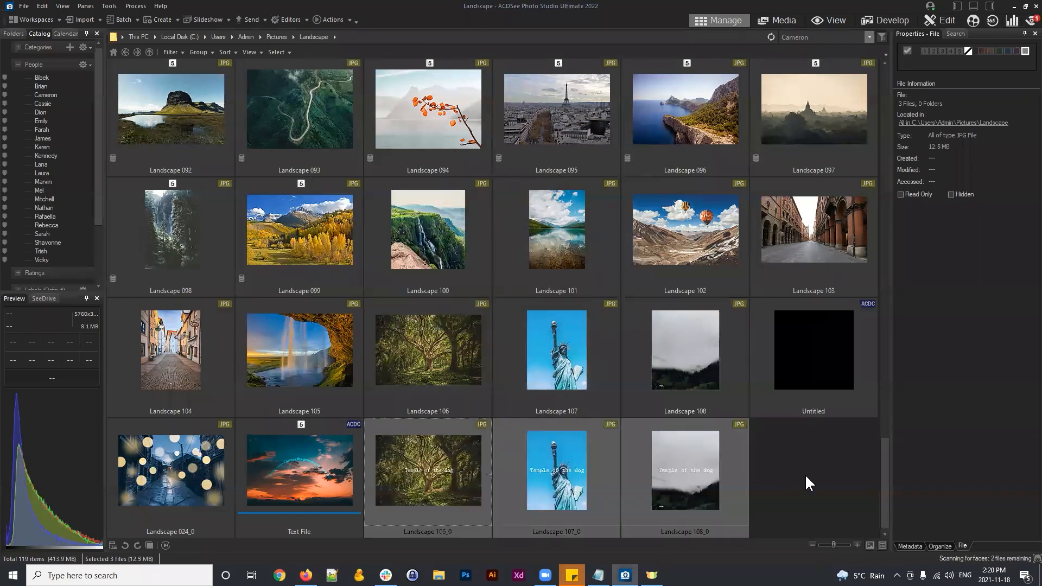
# Examine the added text on Landscape 106_0, 107_0 and 108_0 in View mode, and return to Manage mode
pyautogui.click(806, 478)
pyautogui.click(460, 492)
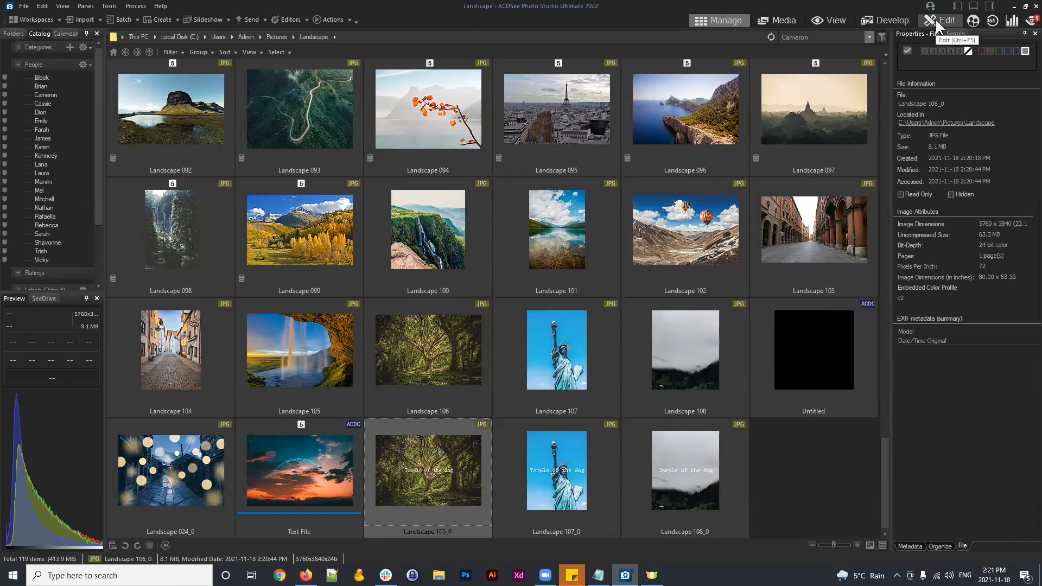
pyautogui.click(831, 20)
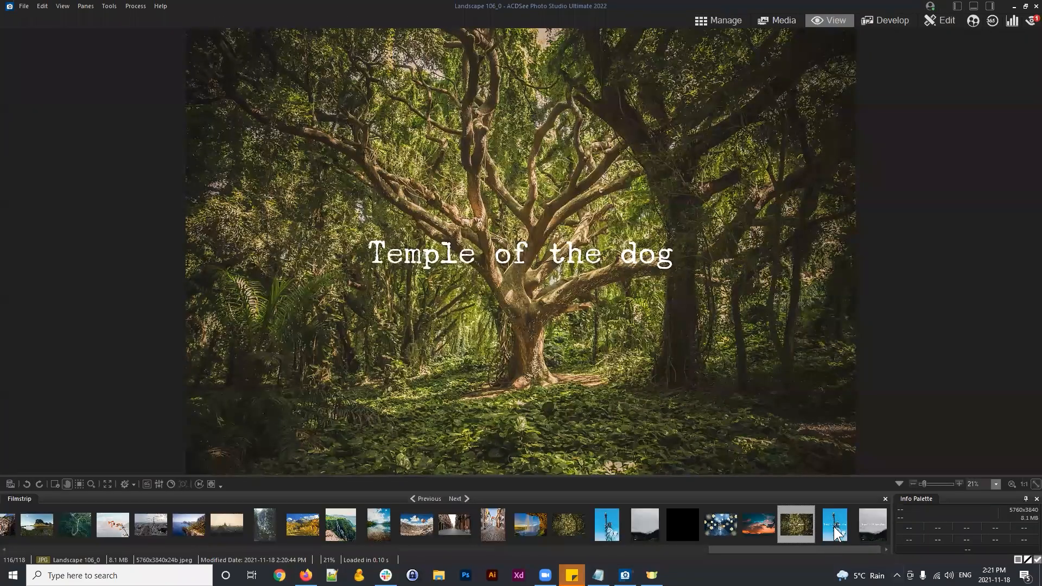
pyautogui.click(835, 527)
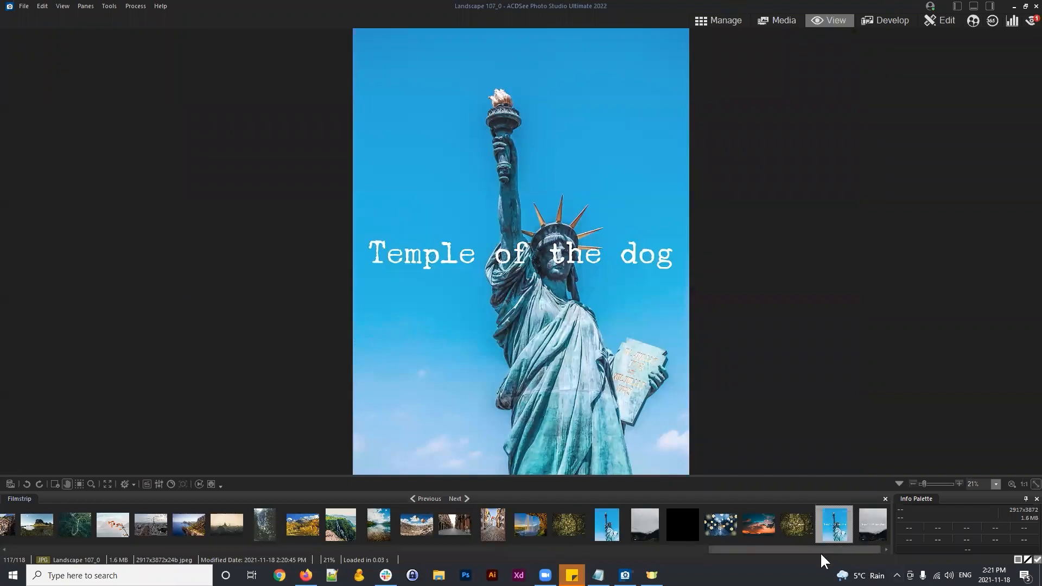
pyautogui.click(874, 524)
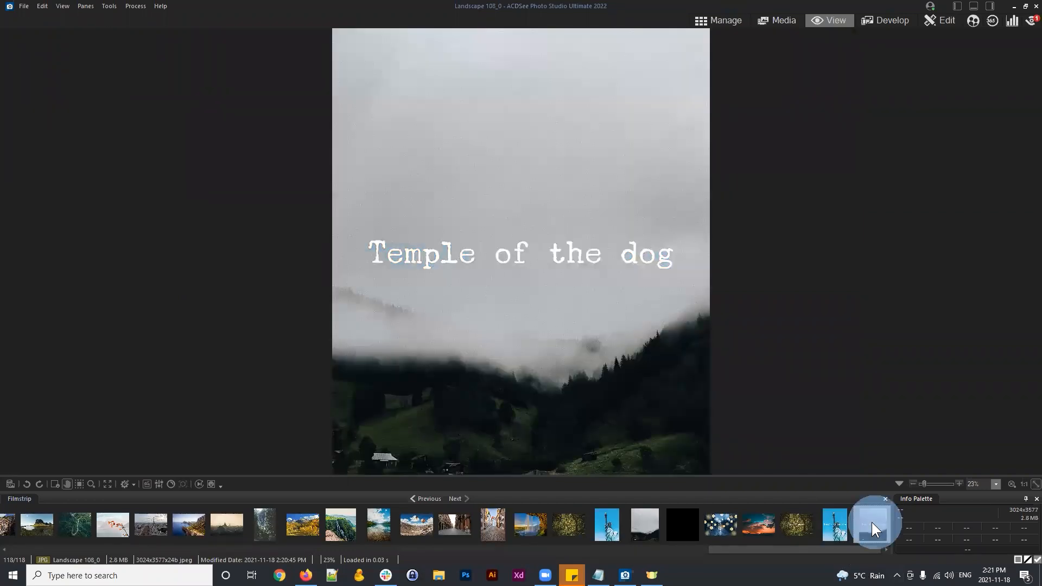
pyautogui.click(833, 524)
pyautogui.click(798, 521)
pyautogui.click(835, 524)
pyautogui.click(870, 526)
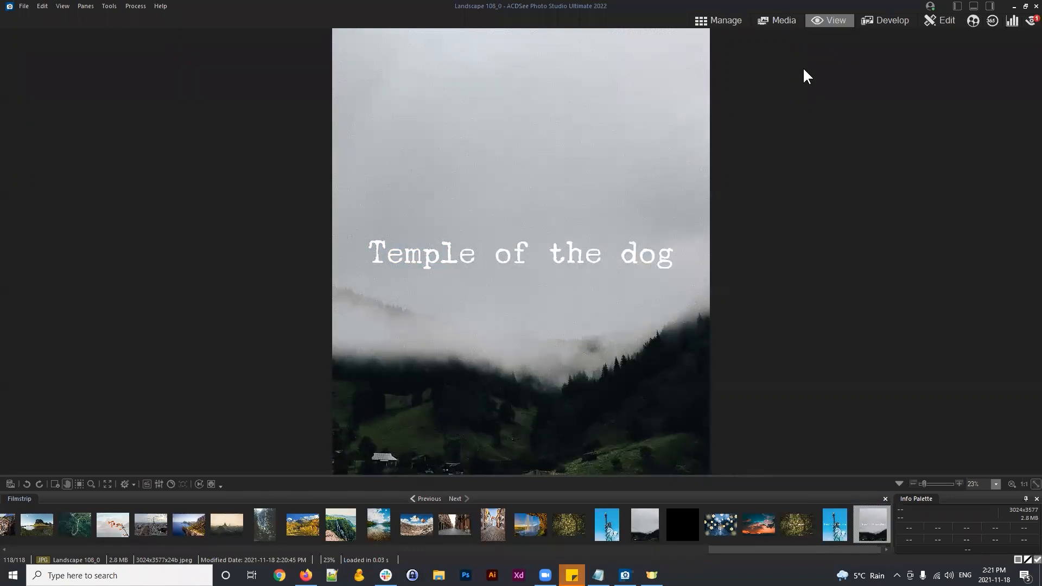
pyautogui.click(723, 20)
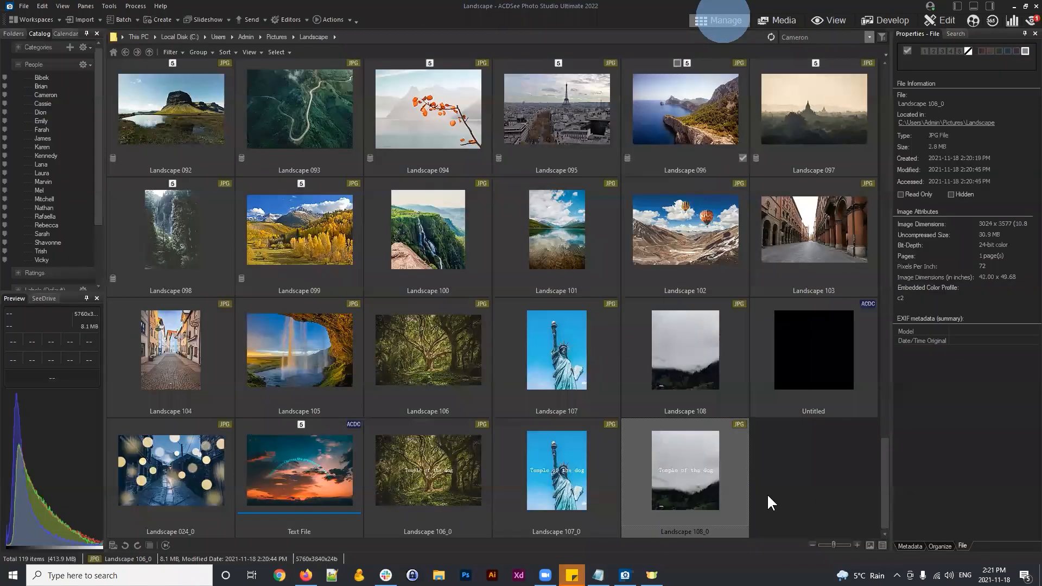
# Delete the three "Temple of the dog" copies, Landscape 106_0 to 108_0
pyautogui.click(775, 481)
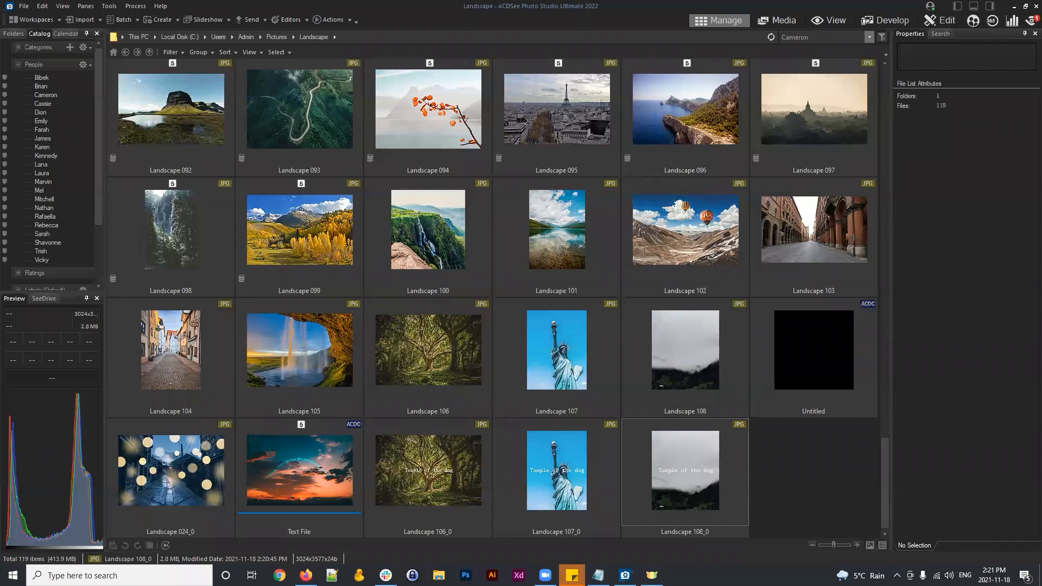
pyautogui.moveTo(796, 458); pyautogui.dragTo(461, 474)
pyautogui.press('Delete')
# Assign a rating of 5 and the Blue label to Landscape 106, 107 and 108
pyautogui.click(450, 370)
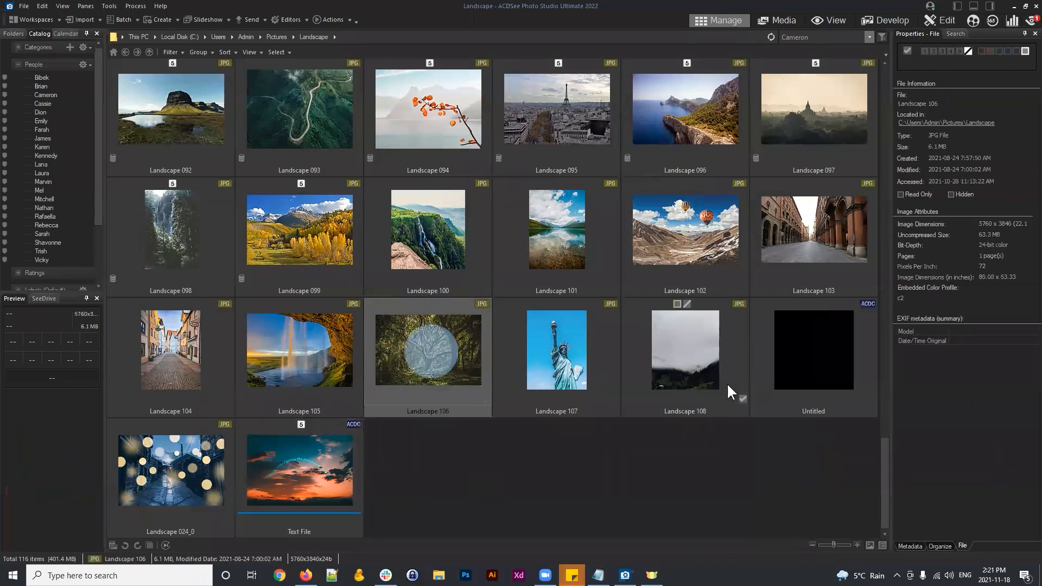
pyautogui.keyDown('shift'); pyautogui.click(689, 360); pyautogui.keyUp('shift')
pyautogui.click(959, 51)
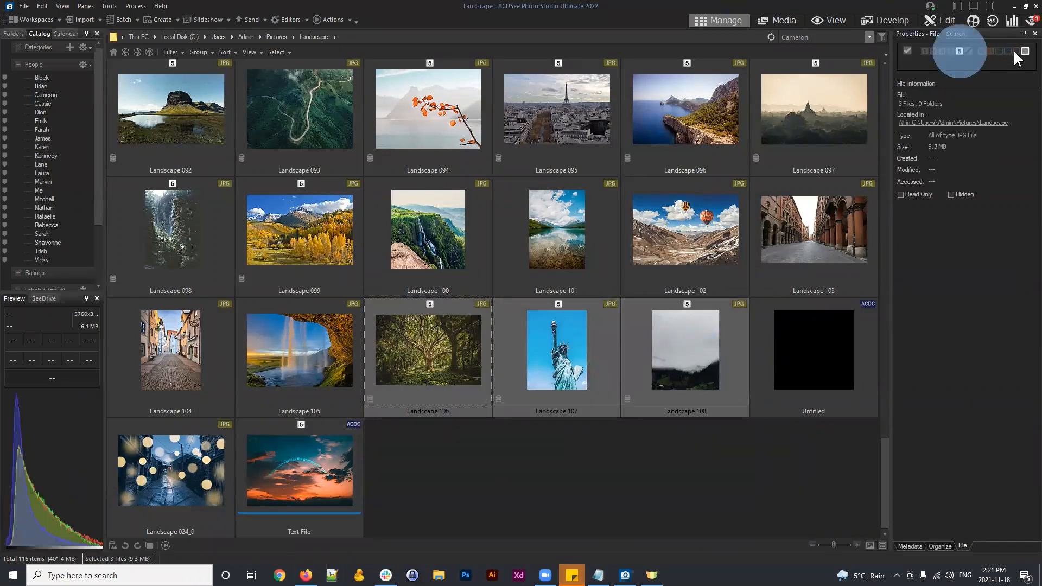
pyautogui.click(621, 515)
# Embed the ACDSee Metadata in the selected files Landscape 106, 107 and 108, keeping the default embed options
pyautogui.click(462, 342)
pyautogui.keyDown('shift'); pyautogui.click(687, 339); pyautogui.keyUp('shift')
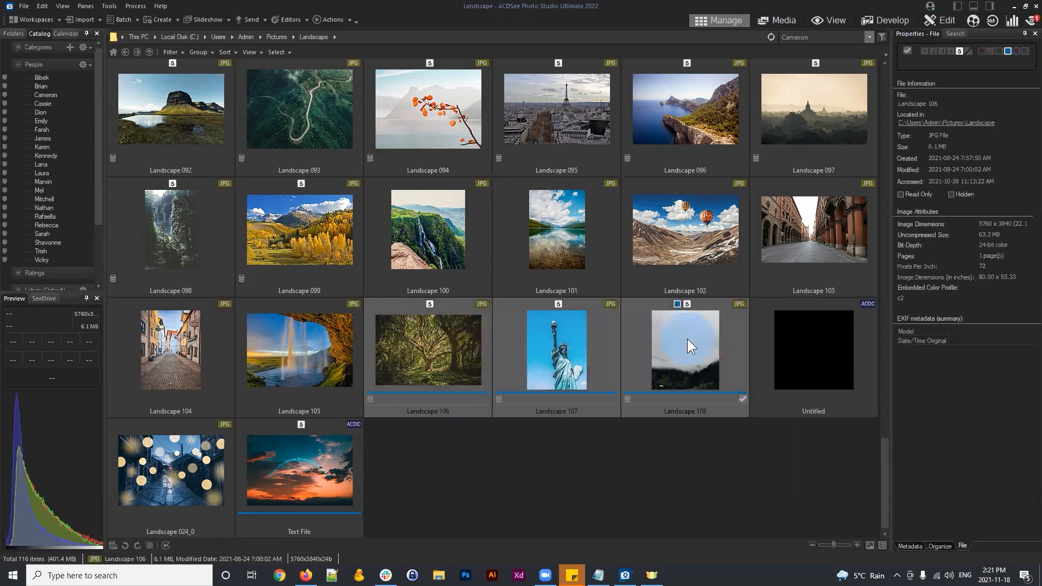
pyautogui.click(111, 7)
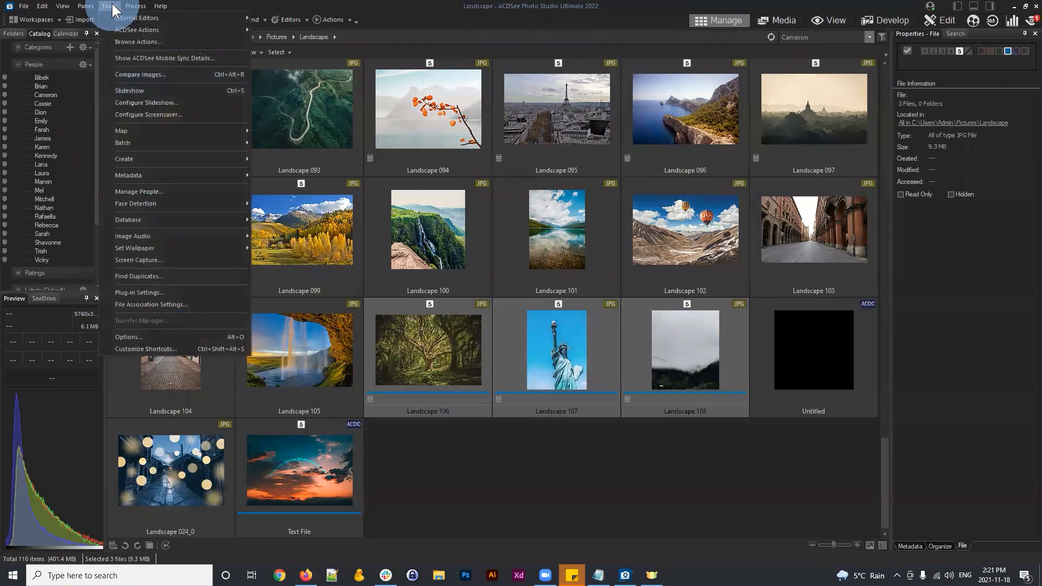
pyautogui.click(165, 172)
pyautogui.click(304, 222)
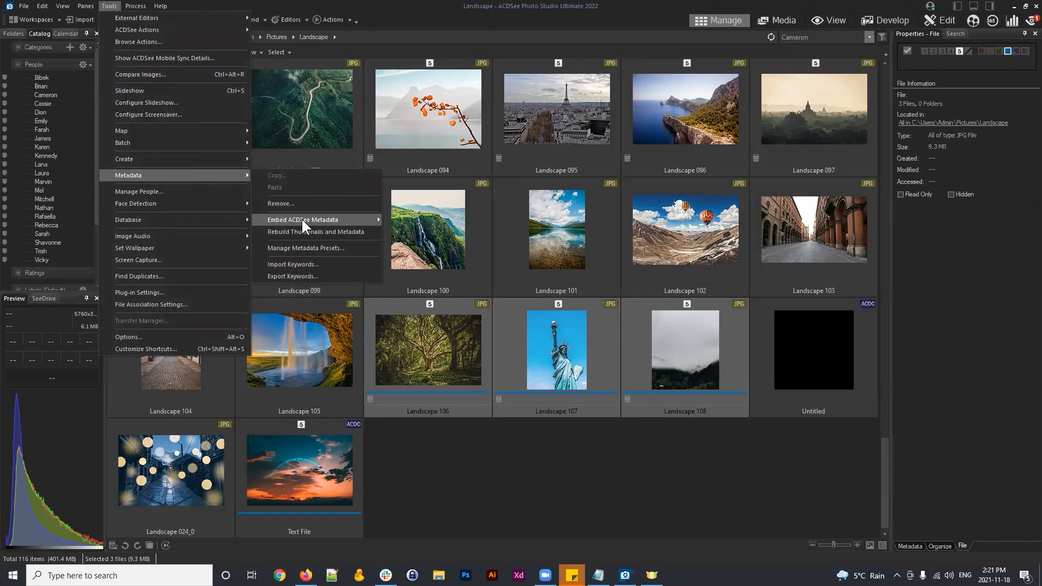
pyautogui.click(432, 227)
pyautogui.click(554, 379)
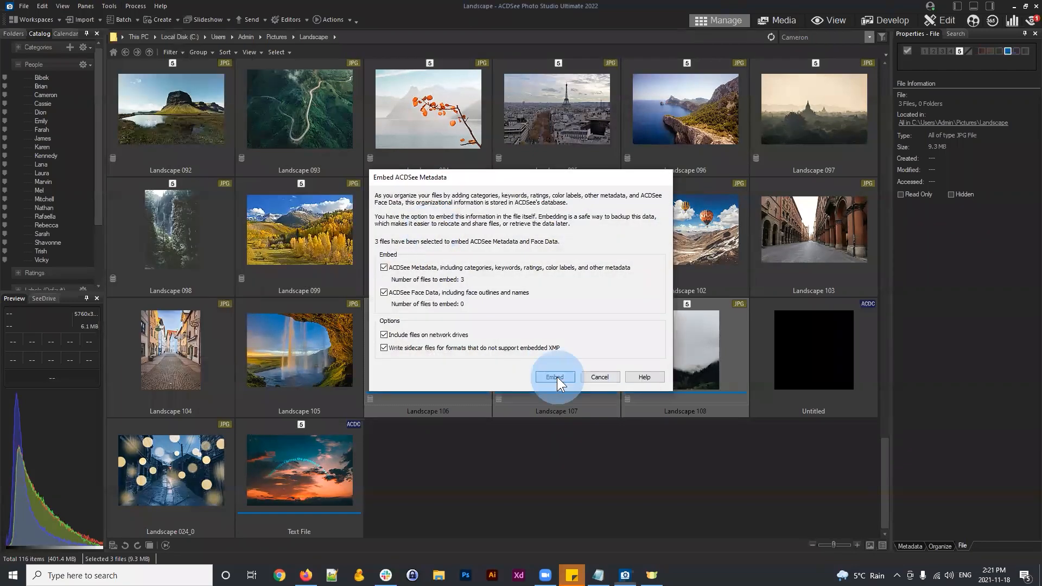
# Reselect Landscape 106, 107 and 108 and play the Label and Rating action on these rated and labelled images
pyautogui.click(702, 454)
pyautogui.click(574, 337)
pyautogui.moveTo(646, 514); pyautogui.dragTo(418, 336)
pyautogui.click(317, 21)
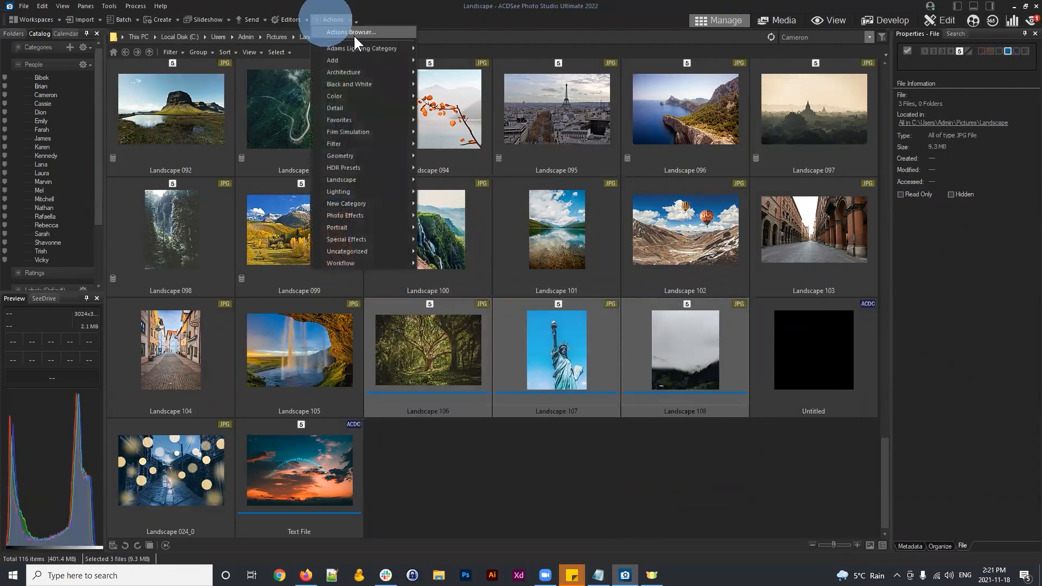
pyautogui.click(353, 203)
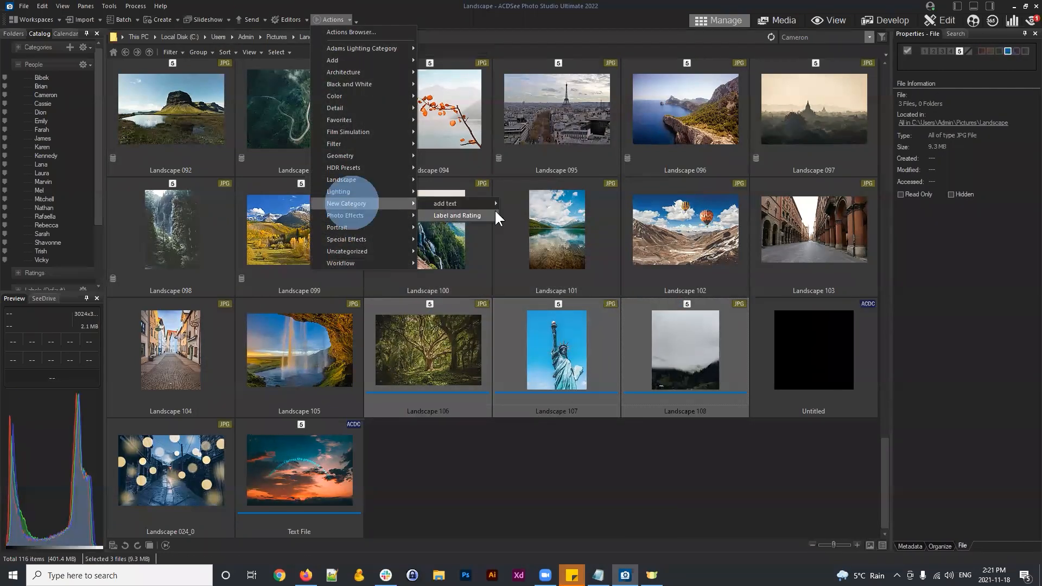
pyautogui.click(474, 215)
pyautogui.click(522, 214)
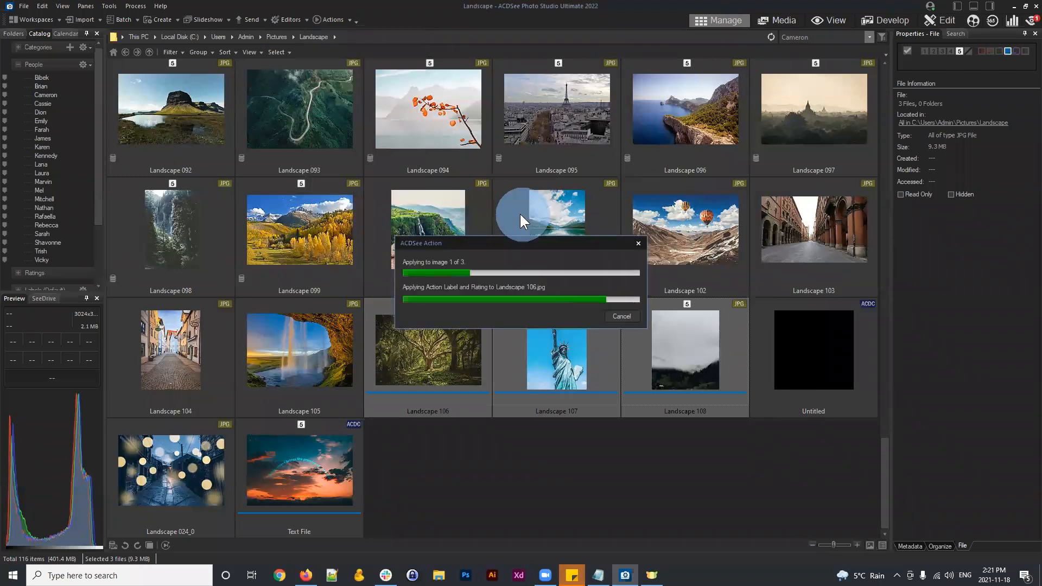
pyautogui.click(789, 477)
# View the processed copies Landscape 106_0, 107_0 and 108_0 one at a time to check the inserted label and rating text
pyautogui.click(448, 437)
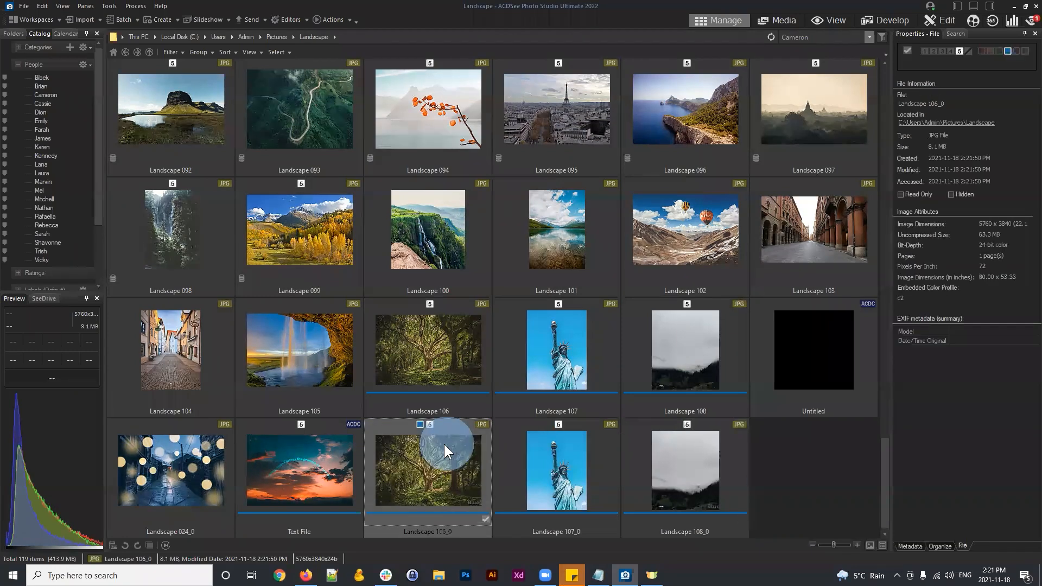
pyautogui.click(834, 22)
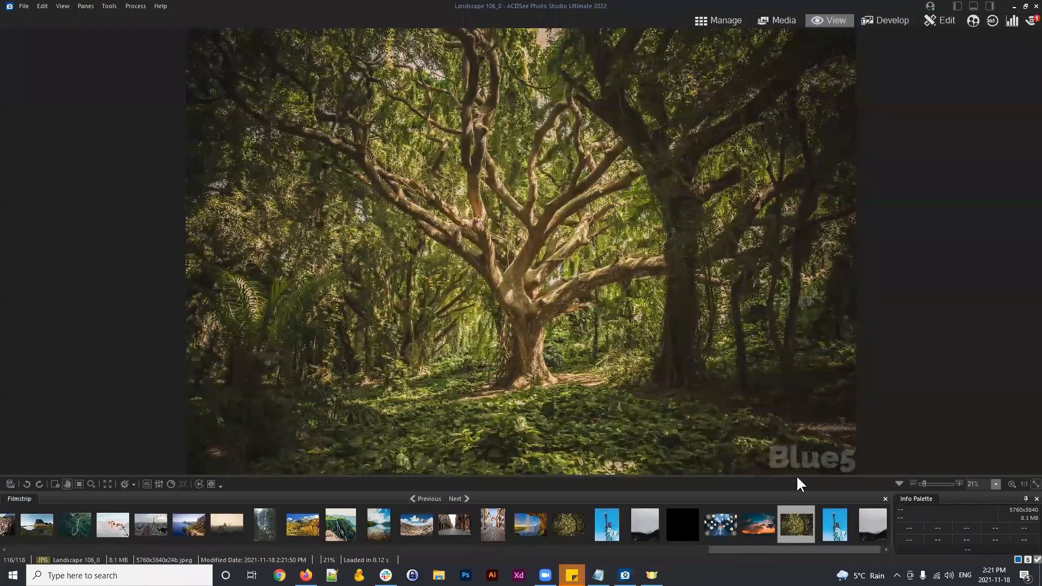
pyautogui.click(1036, 486)
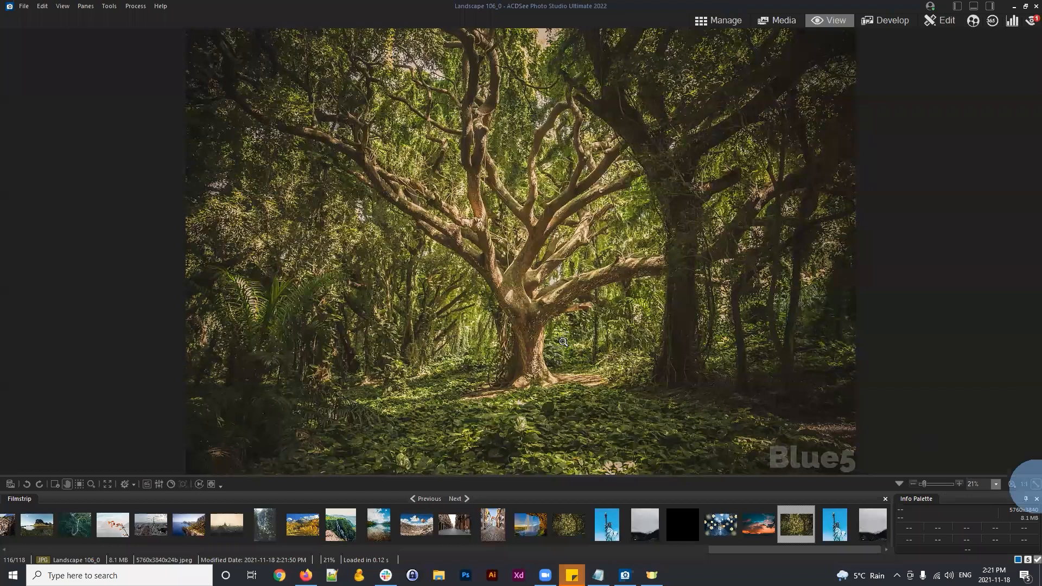
pyautogui.click(713, 19)
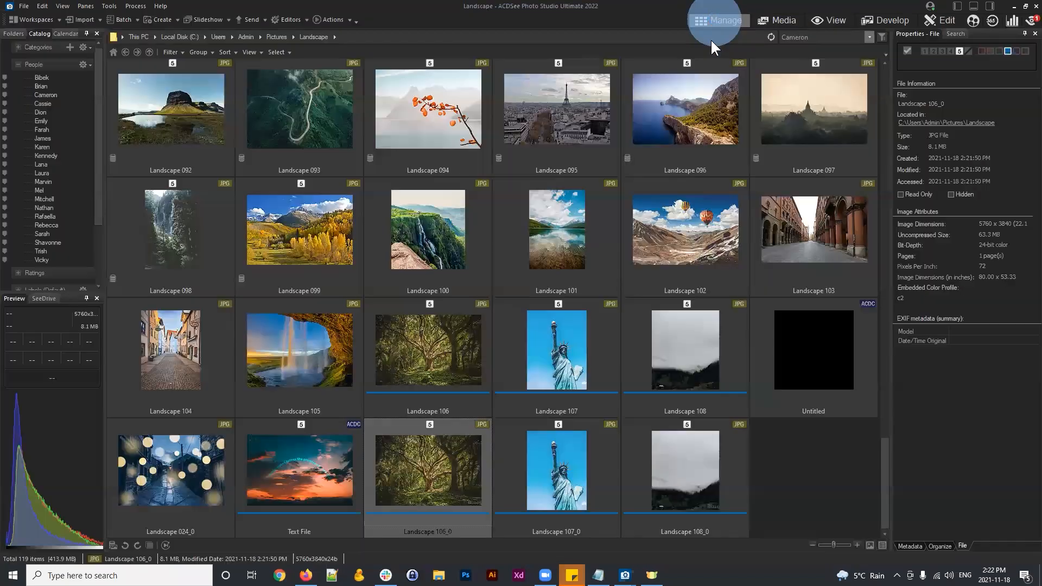
pyautogui.click(562, 488)
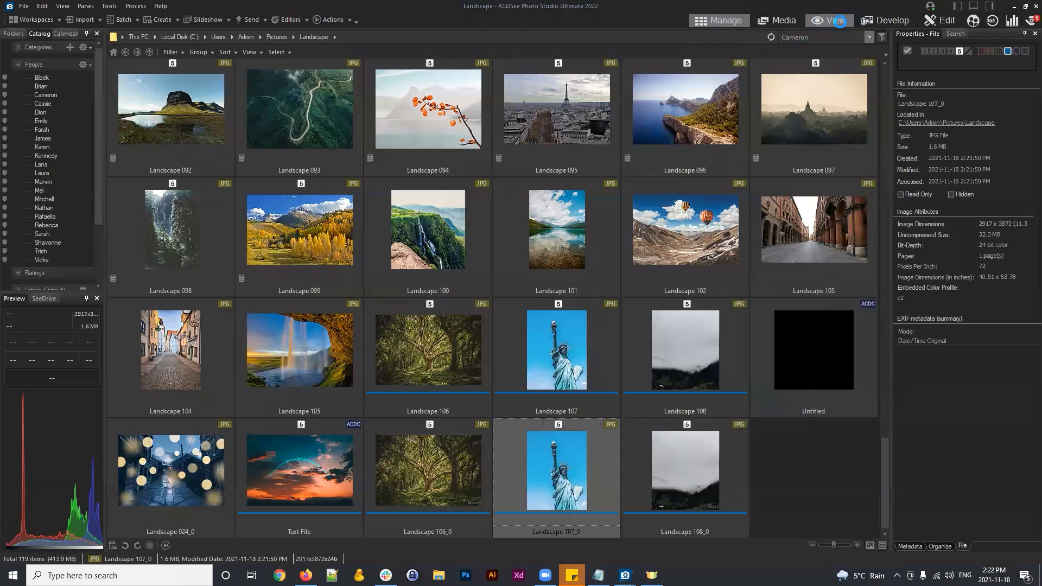
pyautogui.click(830, 22)
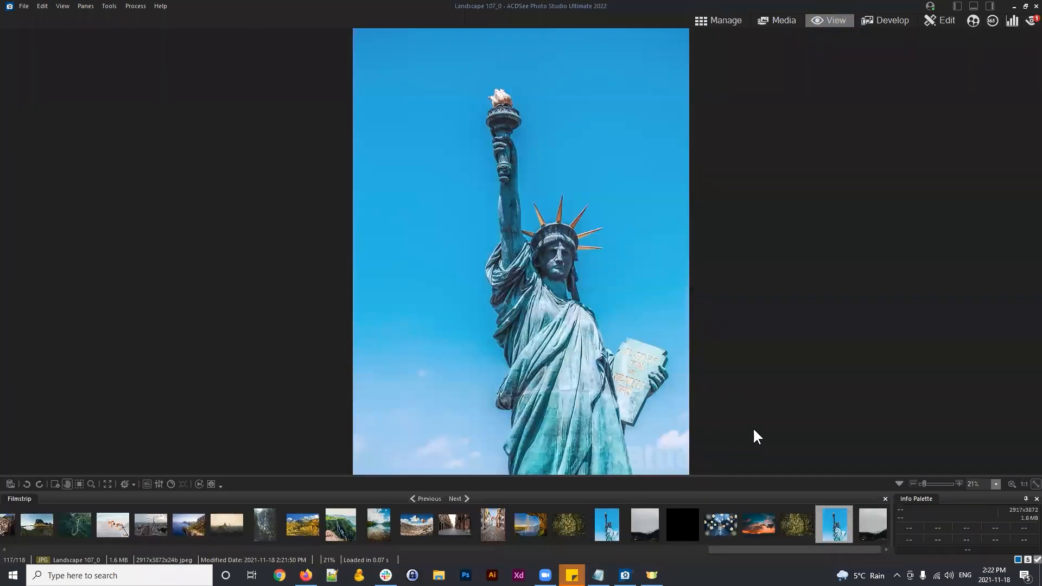
pyautogui.click(721, 20)
pyautogui.click(685, 467)
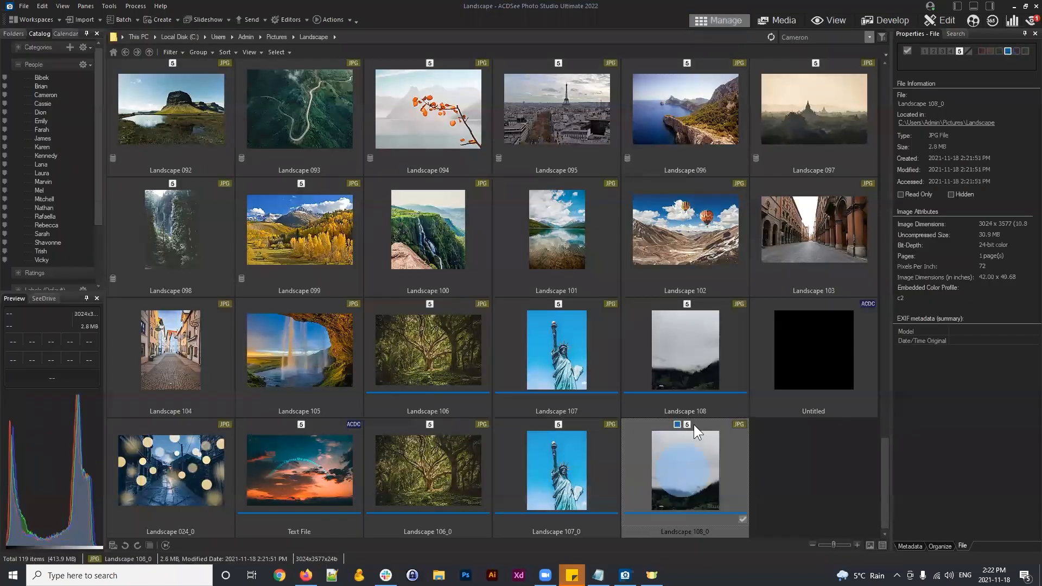
pyautogui.click(835, 20)
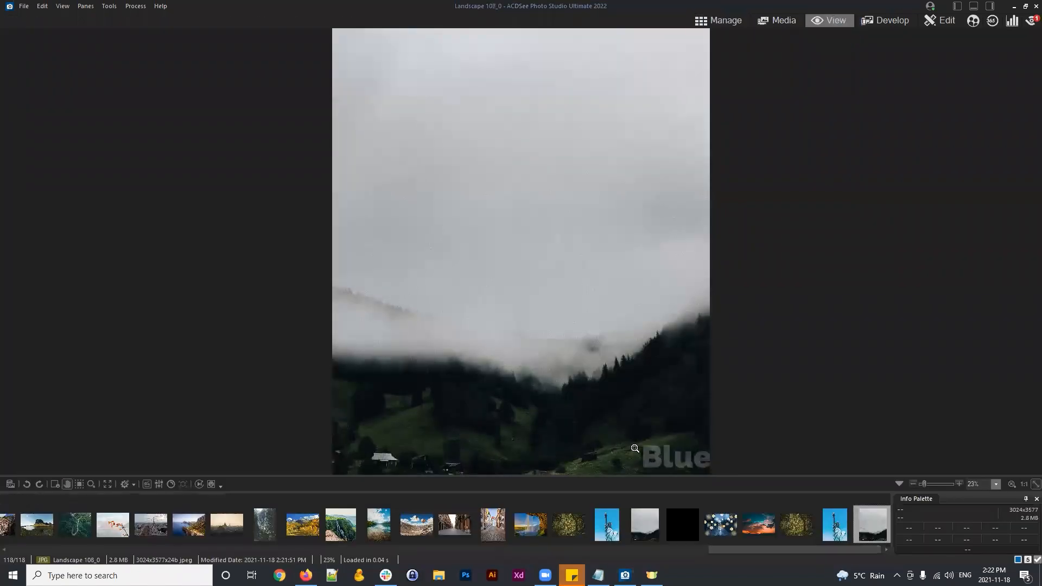
pyautogui.click(722, 20)
# Delete the three processed copies Landscape 106_0, 107_0 and 108_0
pyautogui.moveTo(779, 462); pyautogui.dragTo(432, 500)
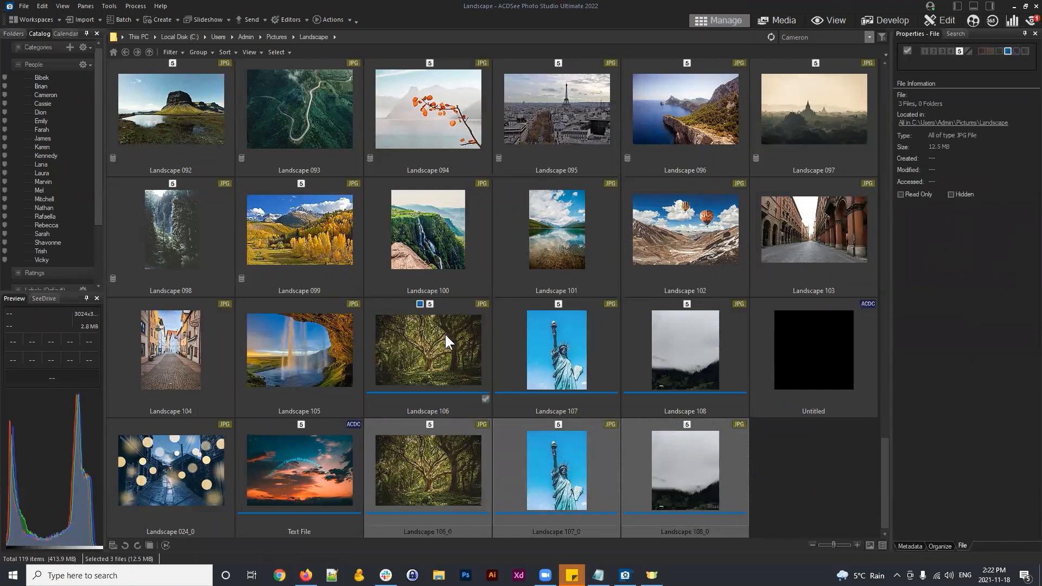
pyautogui.click(770, 461)
pyautogui.moveTo(799, 459); pyautogui.dragTo(466, 499)
pyautogui.moveTo(817, 472); pyautogui.dragTo(698, 444)
pyautogui.moveTo(822, 450); pyautogui.dragTo(441, 492)
pyautogui.press('Delete')
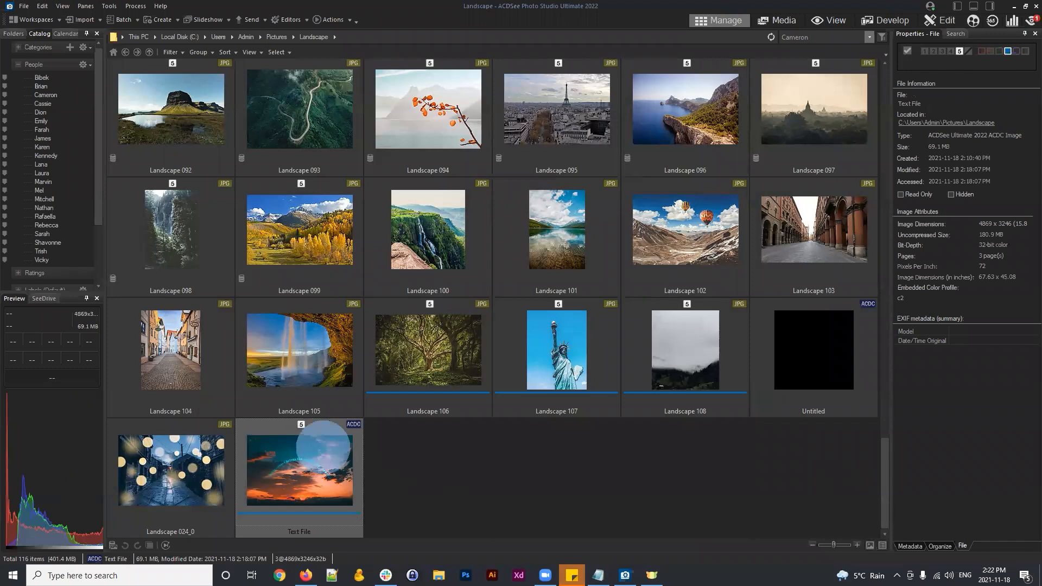
# Open Text File in Edit mode and recolor the words "brings the promise" in the curved text white
pyautogui.click(932, 20)
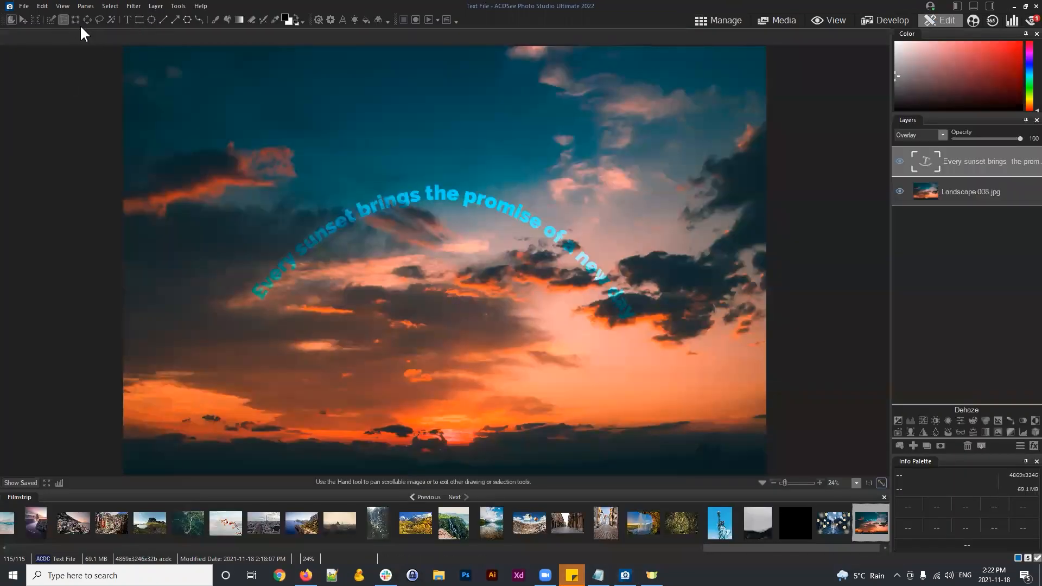
pyautogui.click(128, 20)
pyautogui.click(360, 208)
pyautogui.moveTo(365, 206); pyautogui.dragTo(542, 225)
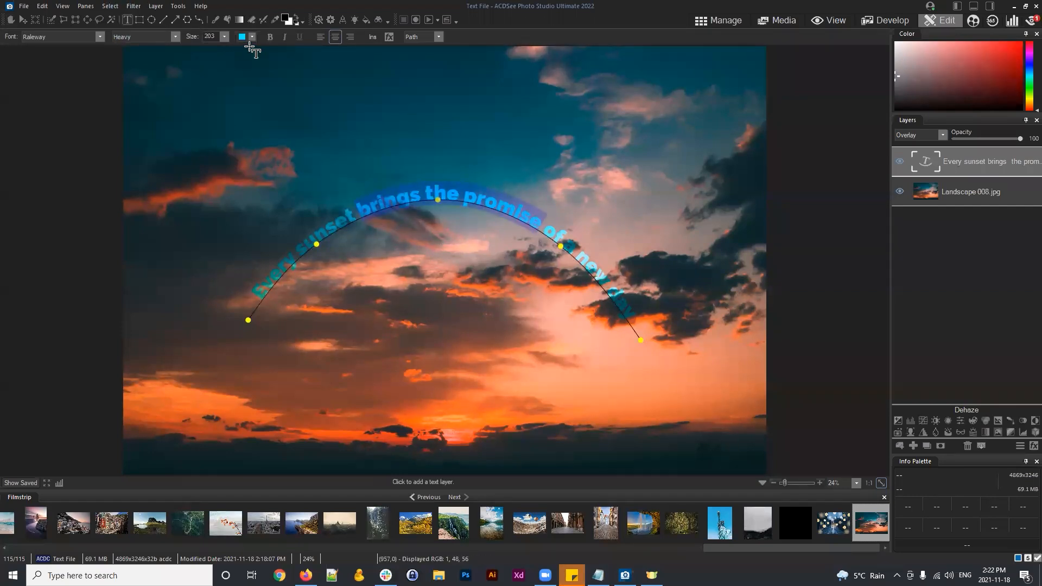
pyautogui.click(243, 36)
pyautogui.click(443, 320)
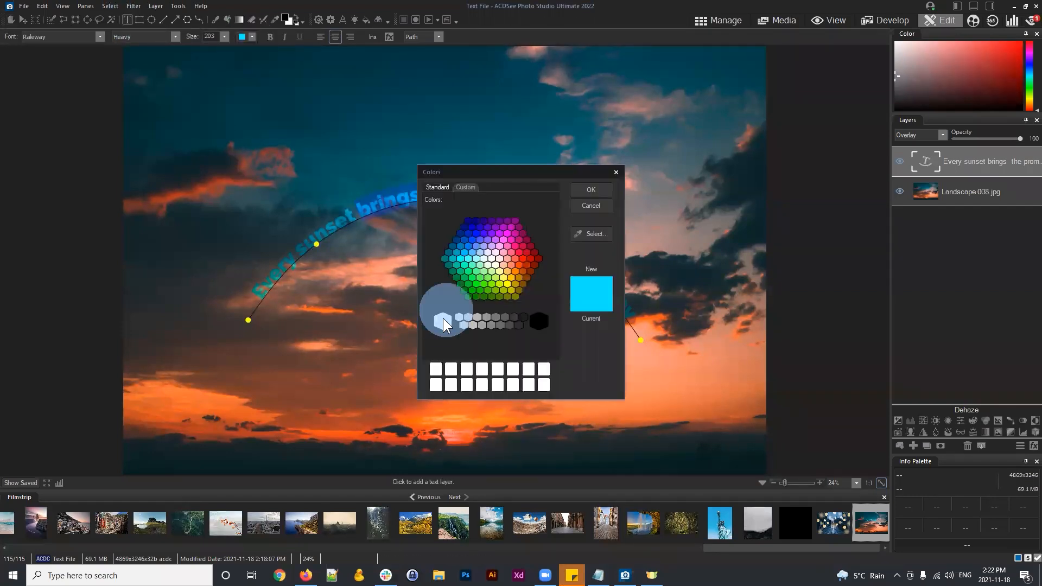
pyautogui.click(592, 190)
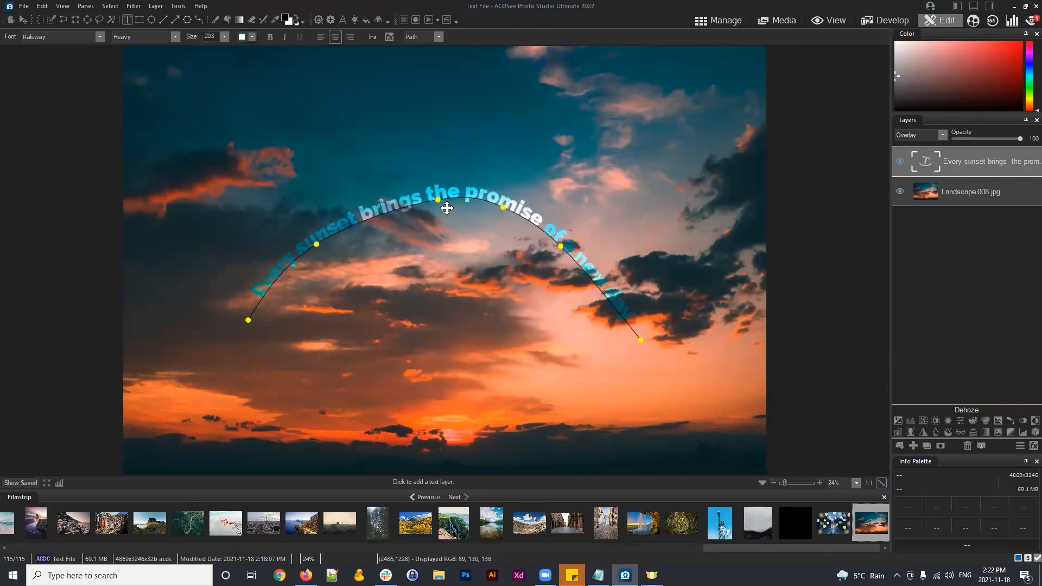
# Raise the top point of the text path slightly and set the text layer's blend mode to Normal
pyautogui.click(503, 207)
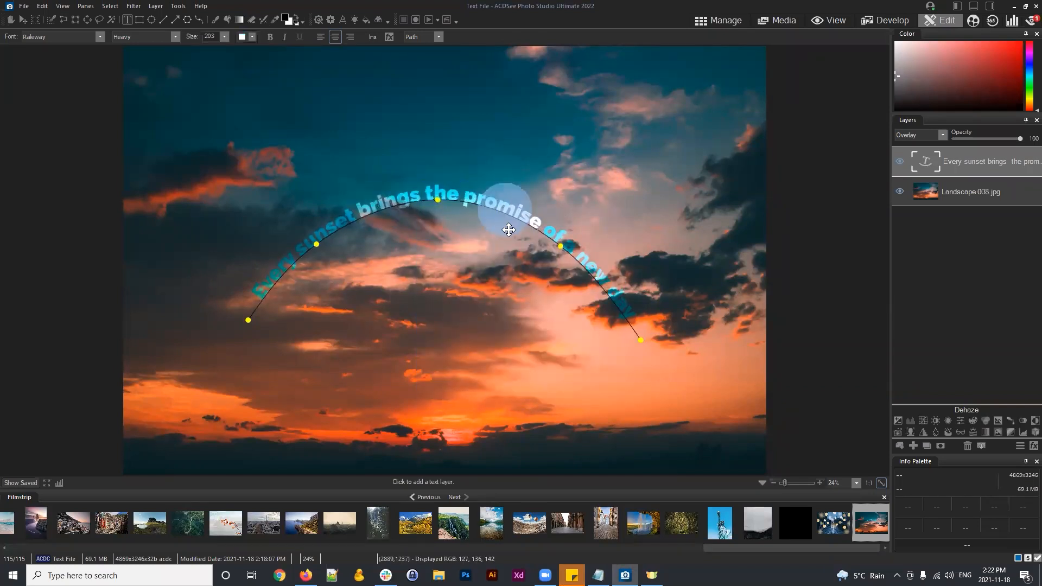
pyautogui.click(438, 199)
pyautogui.moveTo(438, 200)
pyautogui.mouseDown()
pyautogui.moveTo(441, 178)
pyautogui.moveTo(443, 225)
pyautogui.moveTo(445, 194)
pyautogui.mouseUp()
pyautogui.click(487, 203)
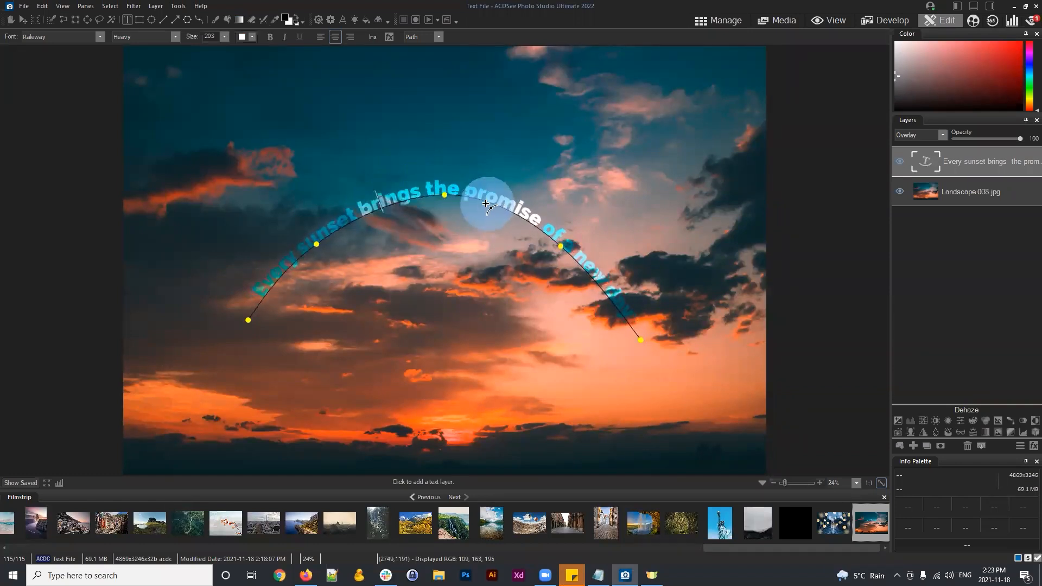
pyautogui.click(926, 139)
pyautogui.click(923, 148)
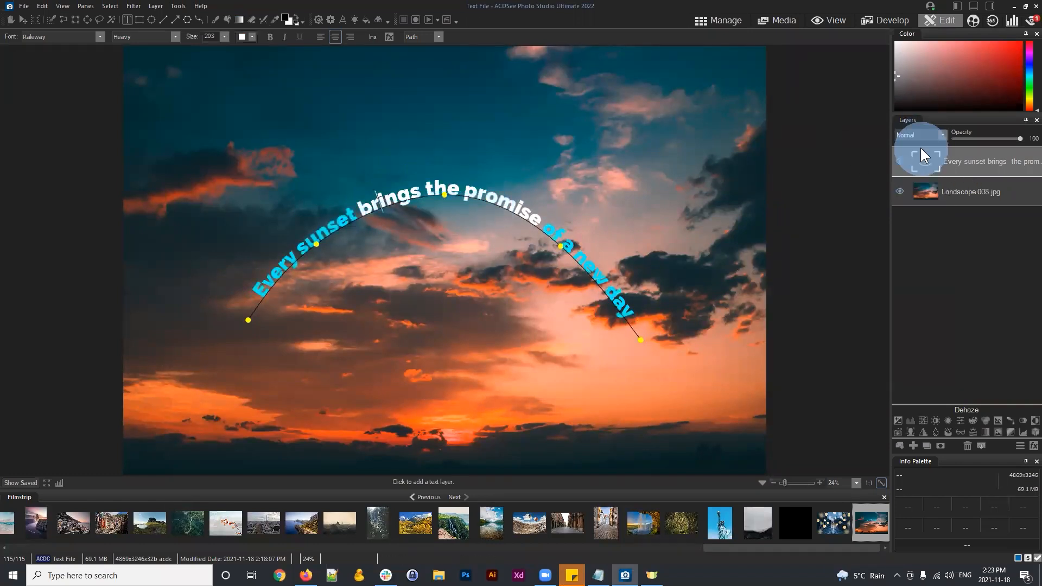
pyautogui.moveTo(301, 244); pyautogui.dragTo(430, 192)
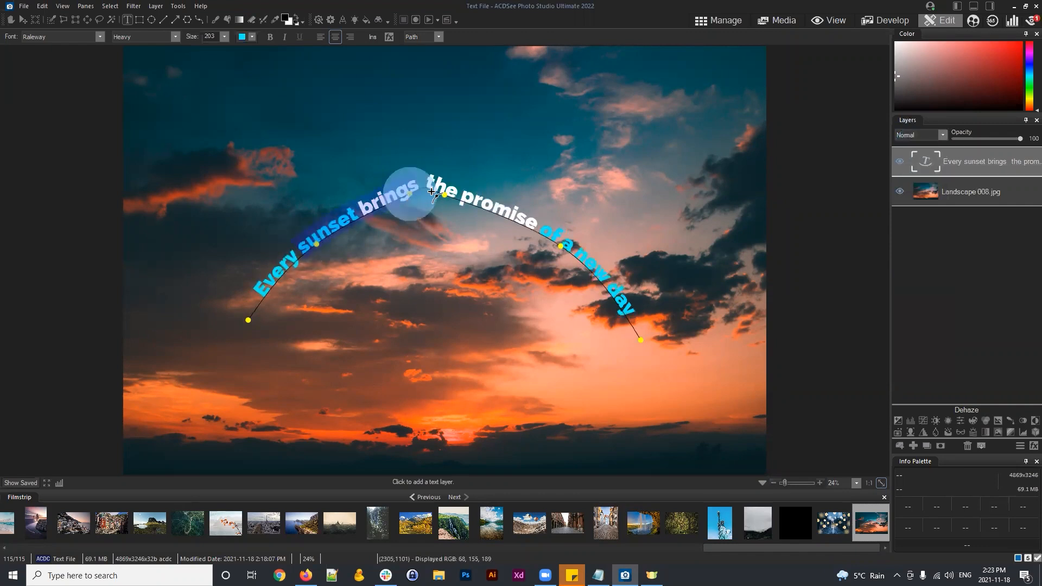
pyautogui.rightClick(410, 193)
pyautogui.click(481, 194)
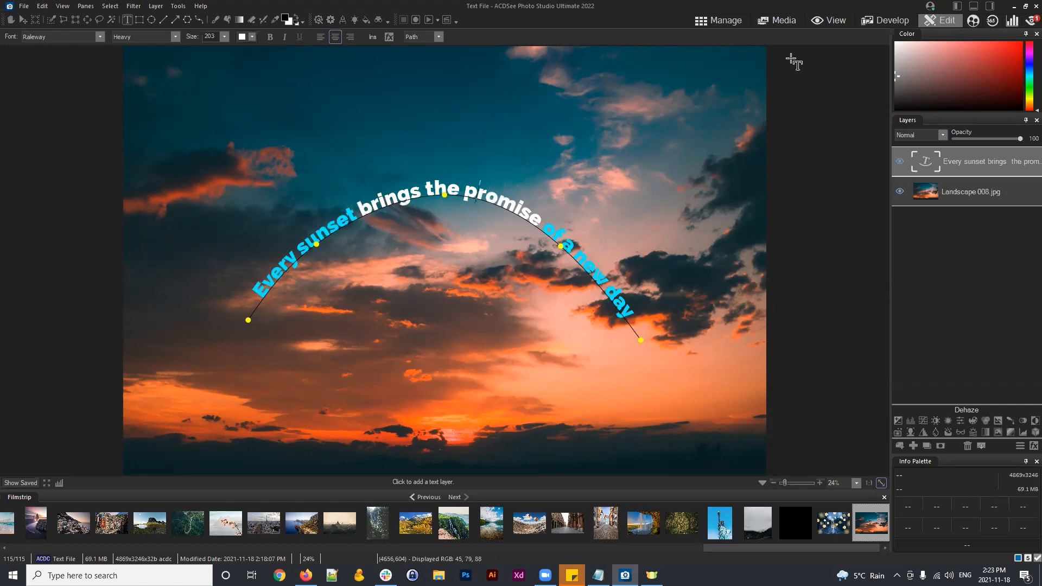
# Delete the "Every sunset brings the promise of a new day" text layer and start recording an action
pyautogui.click(977, 165)
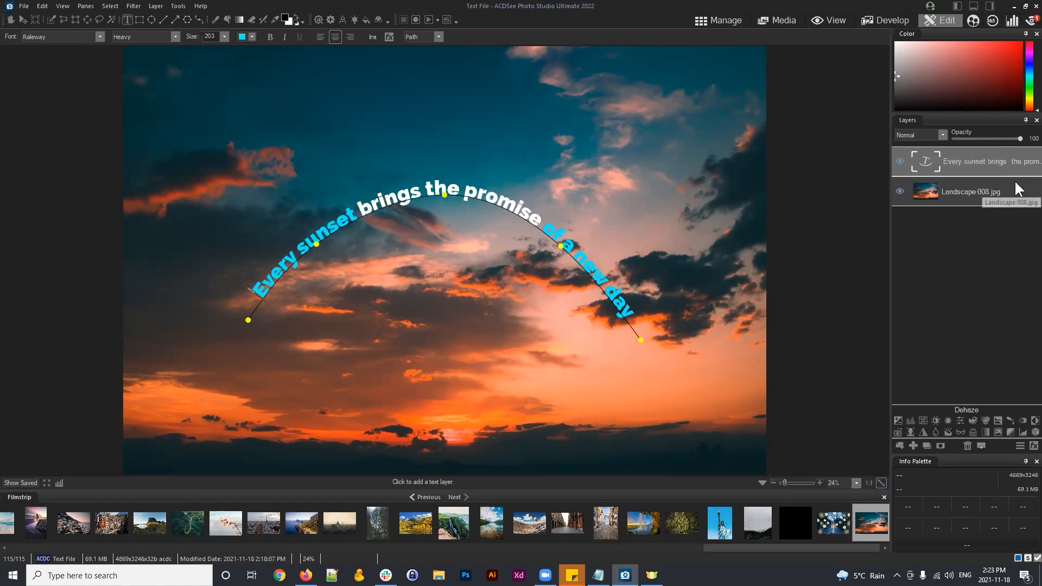
pyautogui.click(967, 446)
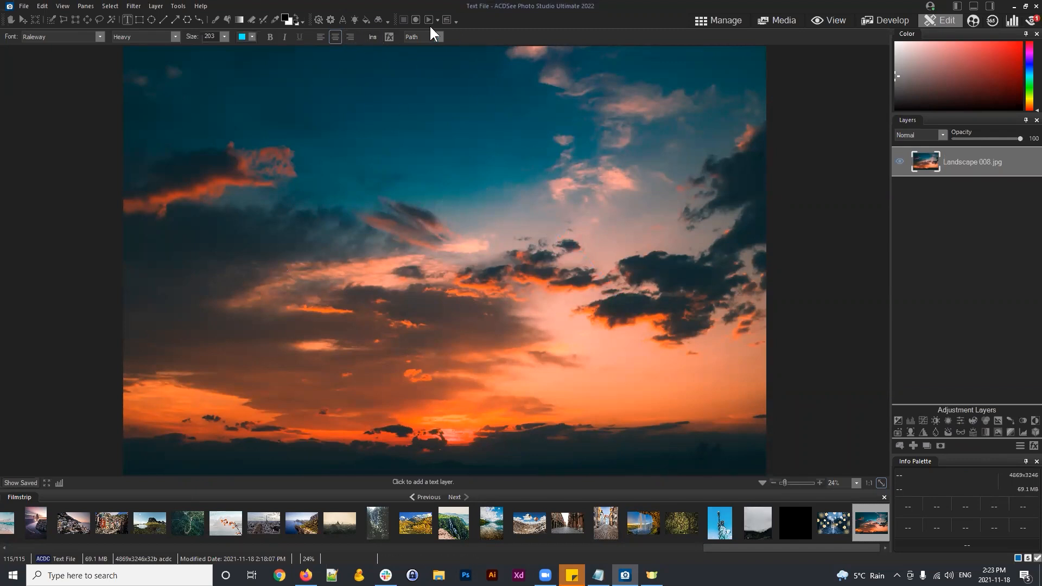
pyautogui.click(416, 20)
pyautogui.click(830, 93)
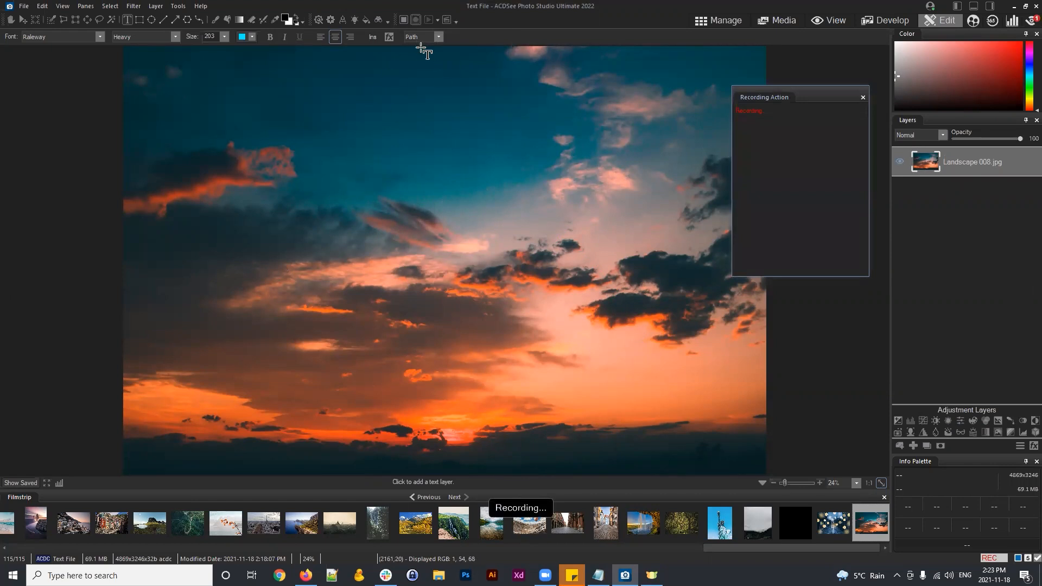
# Add a Path text layer across the middle of the sky and bend its path into a symmetrical arch
pyautogui.click(439, 36)
pyautogui.click(419, 66)
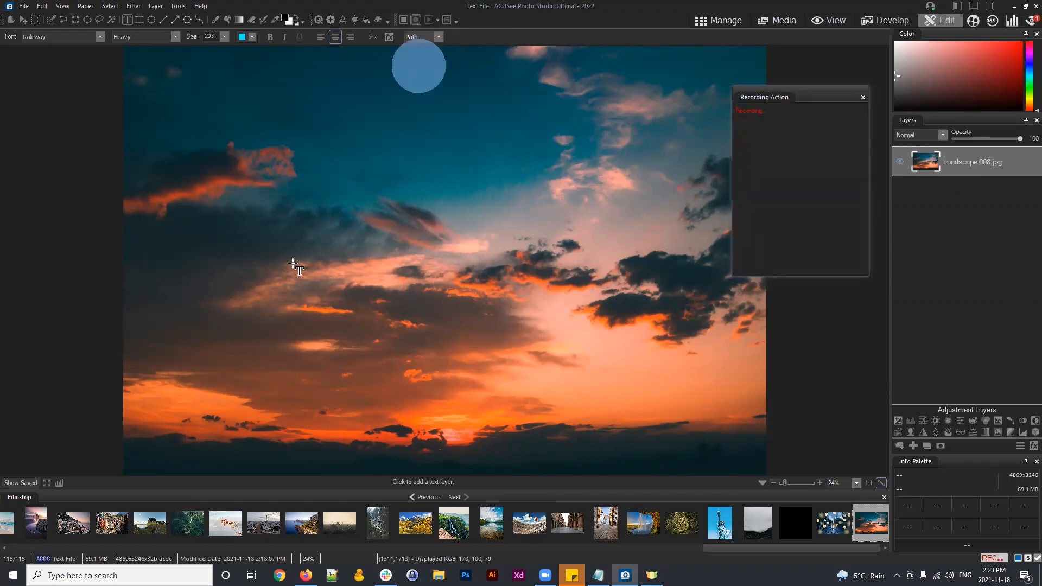
pyautogui.click(296, 240)
pyautogui.click(357, 269)
pyautogui.moveTo(364, 268); pyautogui.dragTo(626, 269)
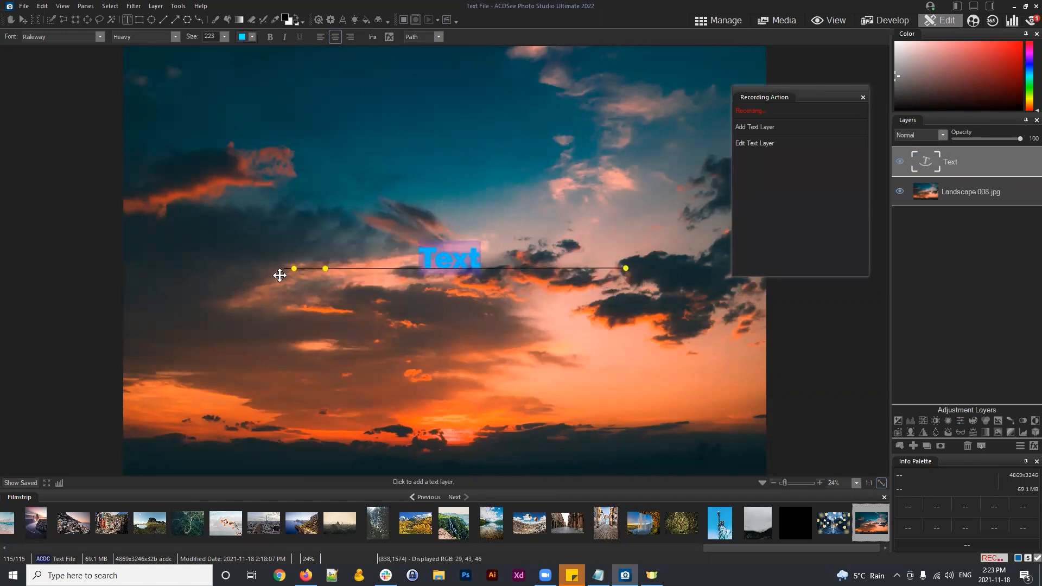
pyautogui.moveTo(325, 268); pyautogui.dragTo(461, 176)
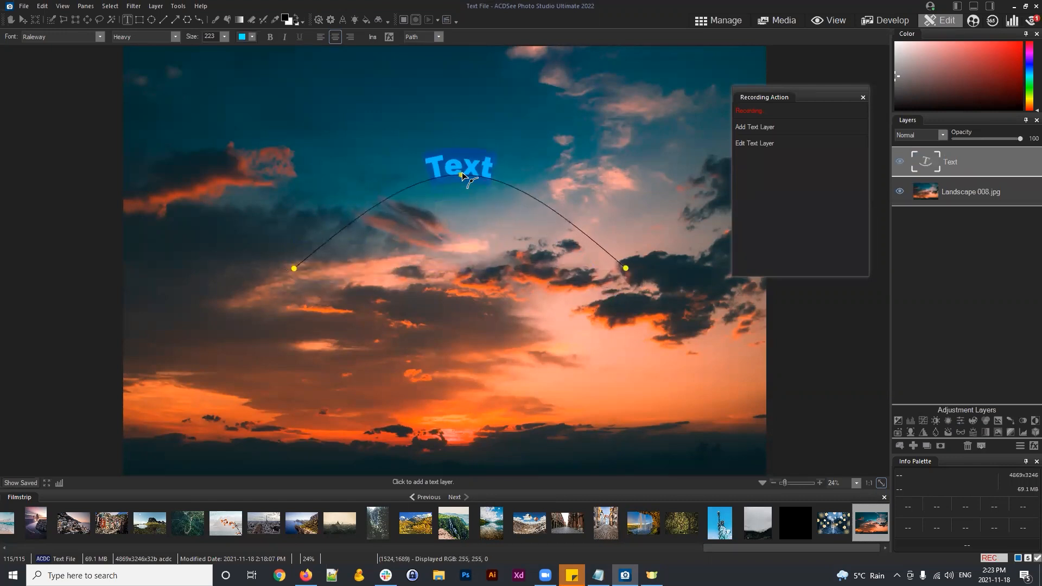
pyautogui.moveTo(294, 268); pyautogui.dragTo(329, 270)
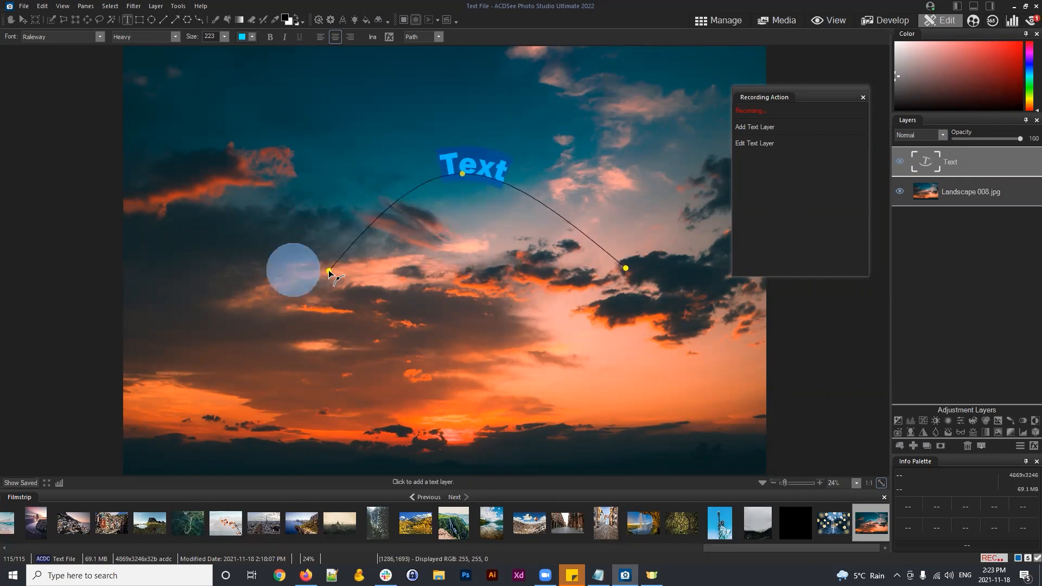
pyautogui.moveTo(626, 268); pyautogui.dragTo(595, 268)
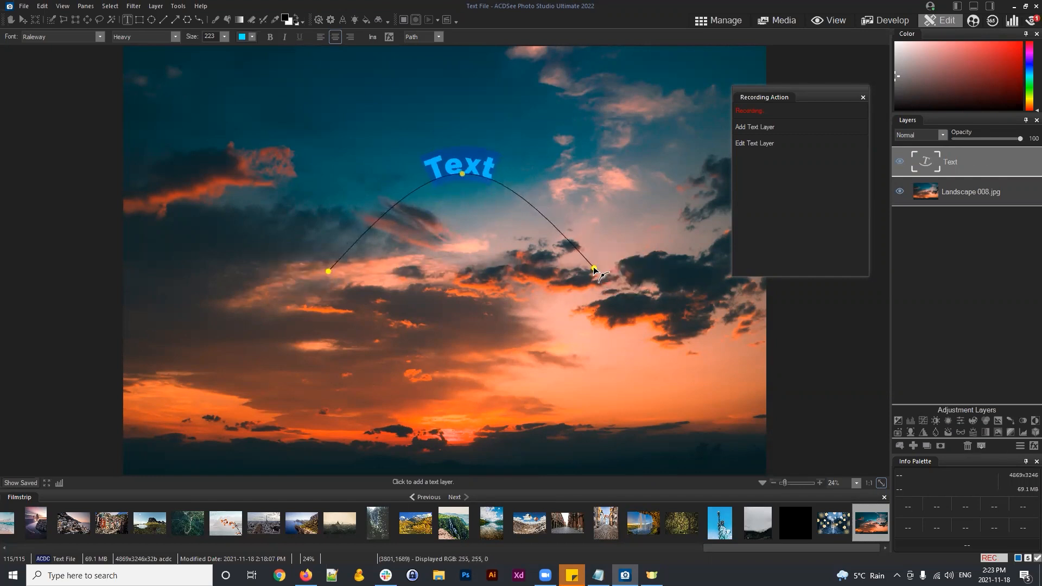
# Replace the placeholder text on the arched path with "Orange Sunset"
pyautogui.click(474, 163)
pyautogui.doubleClick(473, 163)
pyautogui.write('Sunset')
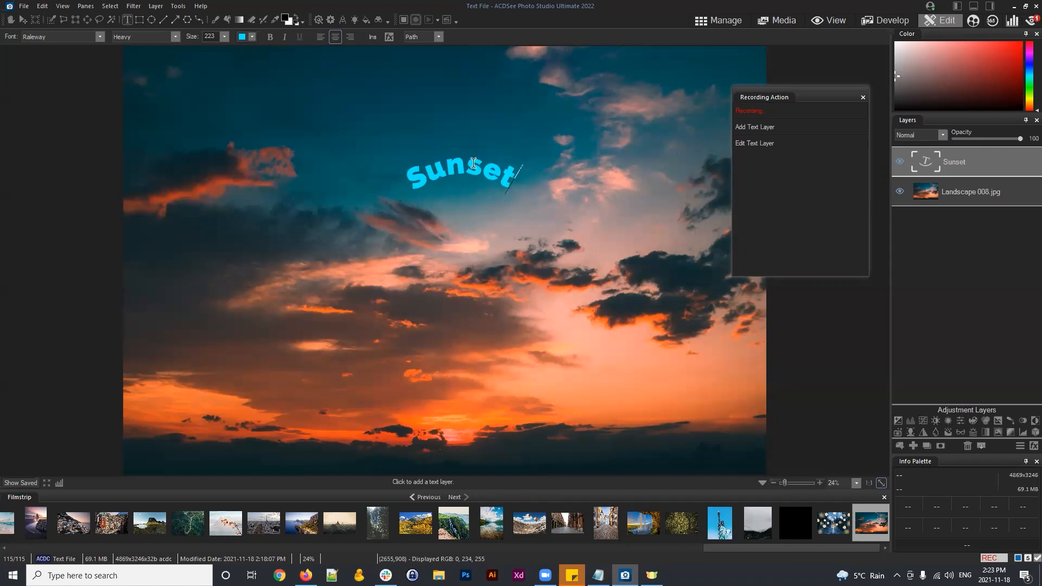
pyautogui.press('BackSpace')
pyautogui.press('BackSpace')
pyautogui.press('BackSpace')
pyautogui.press('BackSpace')
pyautogui.press('BackSpace')
pyautogui.press('BackSpace')
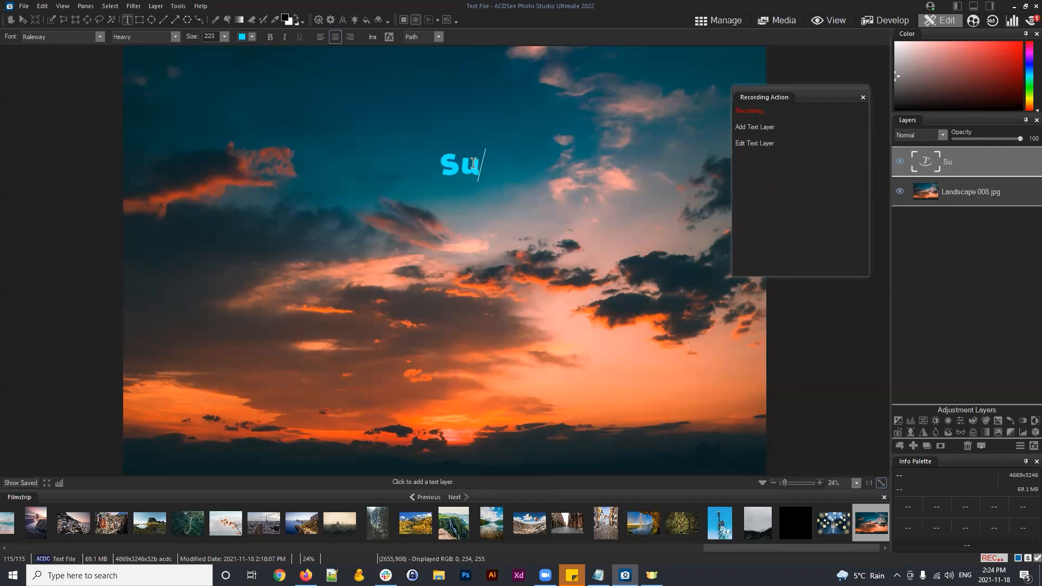
pyautogui.press('BackSpace')
pyautogui.write('Orange Sunset')
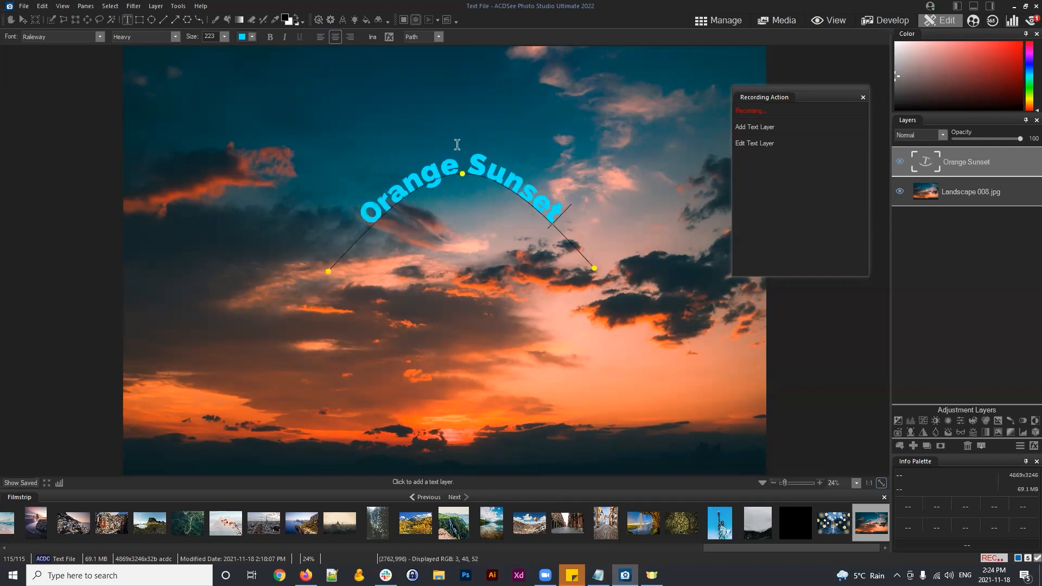
# Center the "Orange Sunset" text layer in the image with the Move tool and commit the move
pyautogui.click(22, 19)
pyautogui.click(205, 37)
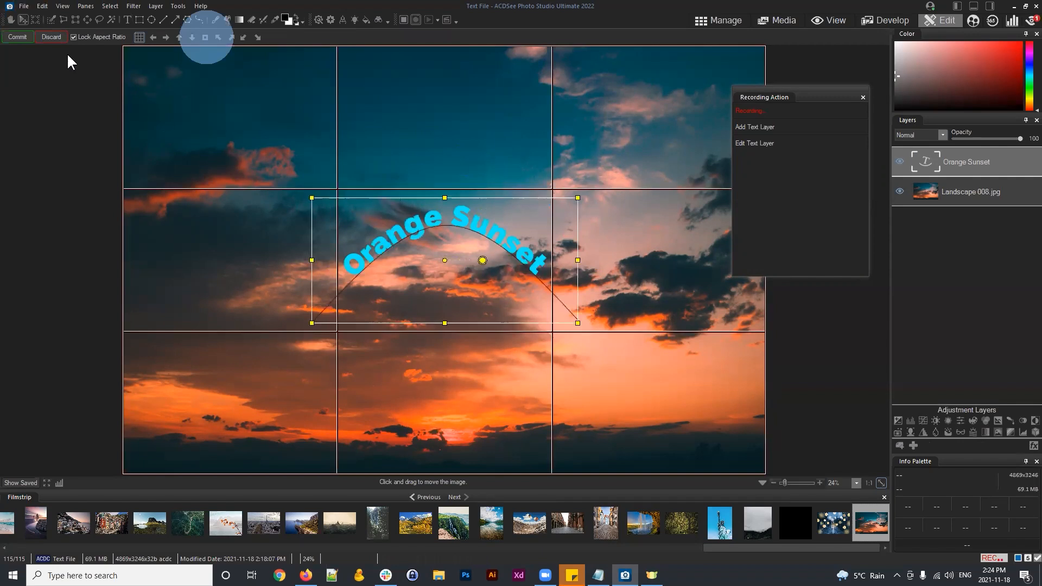
pyautogui.click(17, 36)
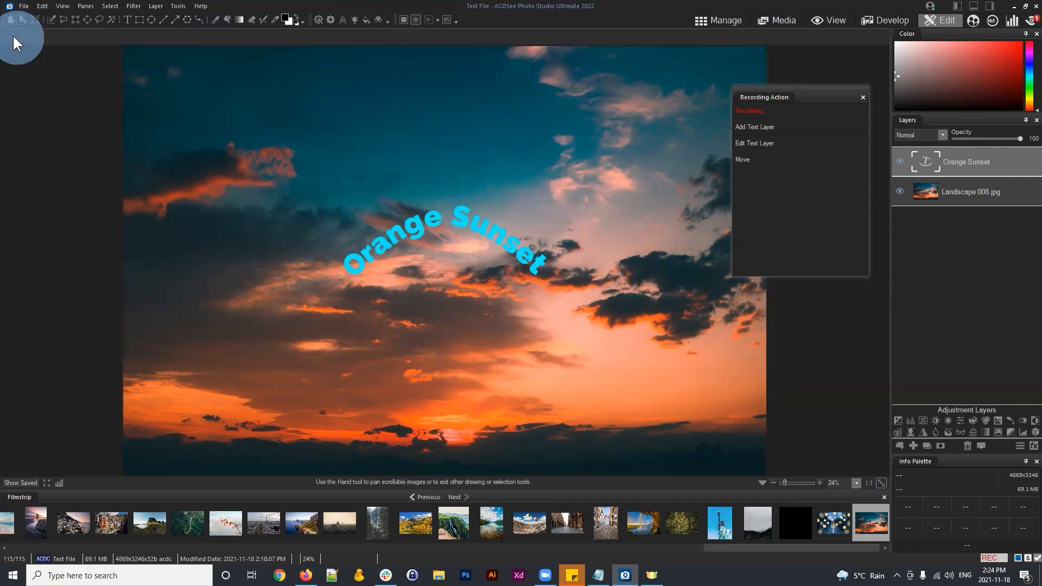
# Stop recording and save the action as "Sig" in the New Category category
pyautogui.click(402, 19)
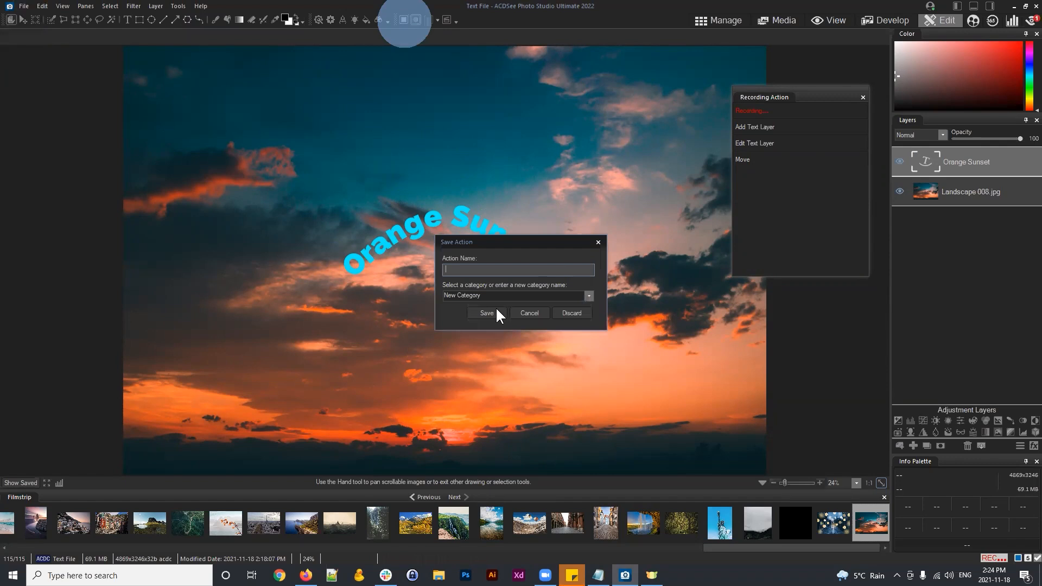
pyautogui.click(589, 297)
pyautogui.click(458, 428)
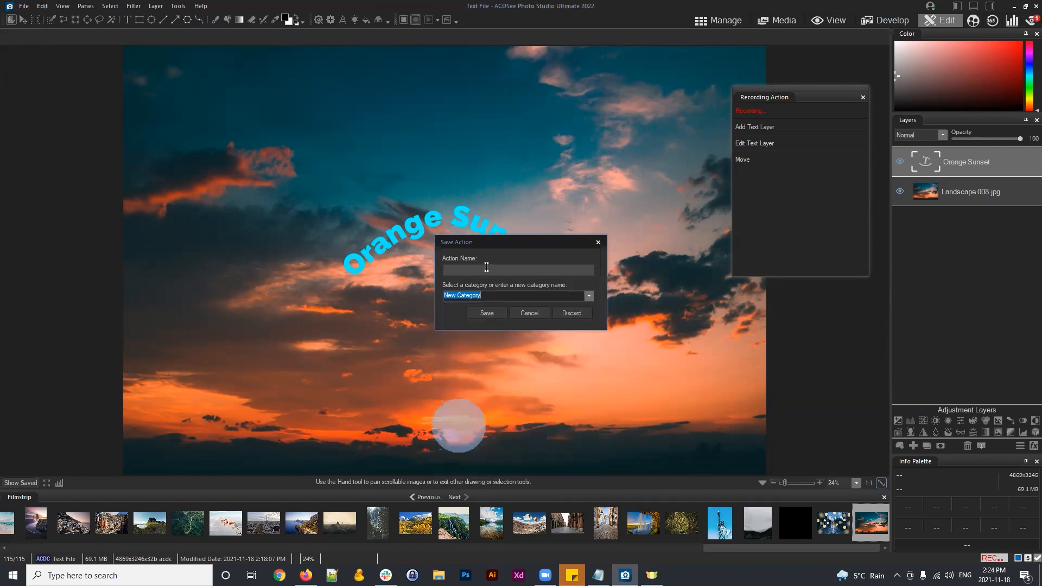
pyautogui.click(483, 268)
pyautogui.write('Sig')
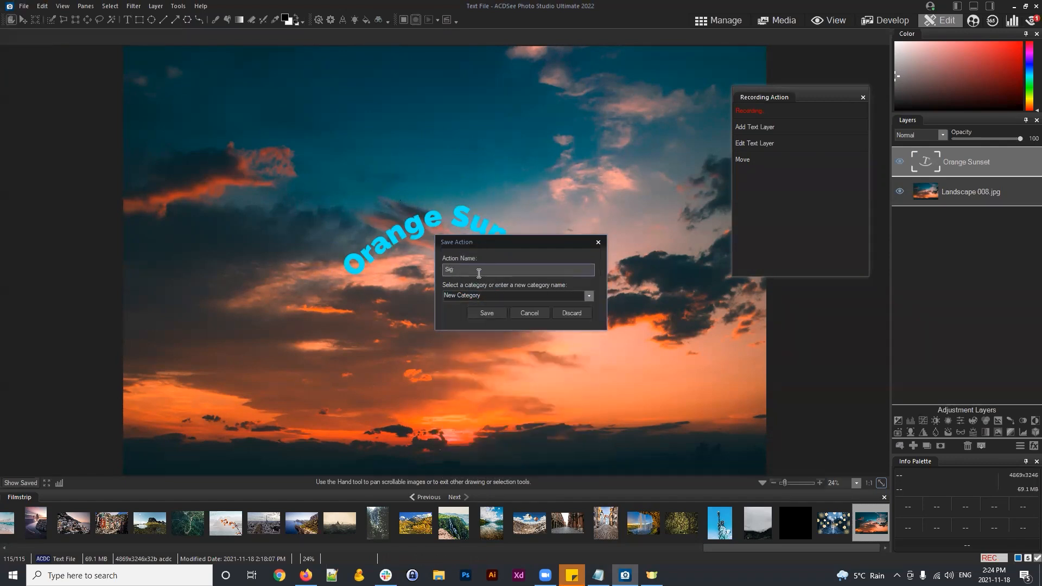
pyautogui.click(484, 313)
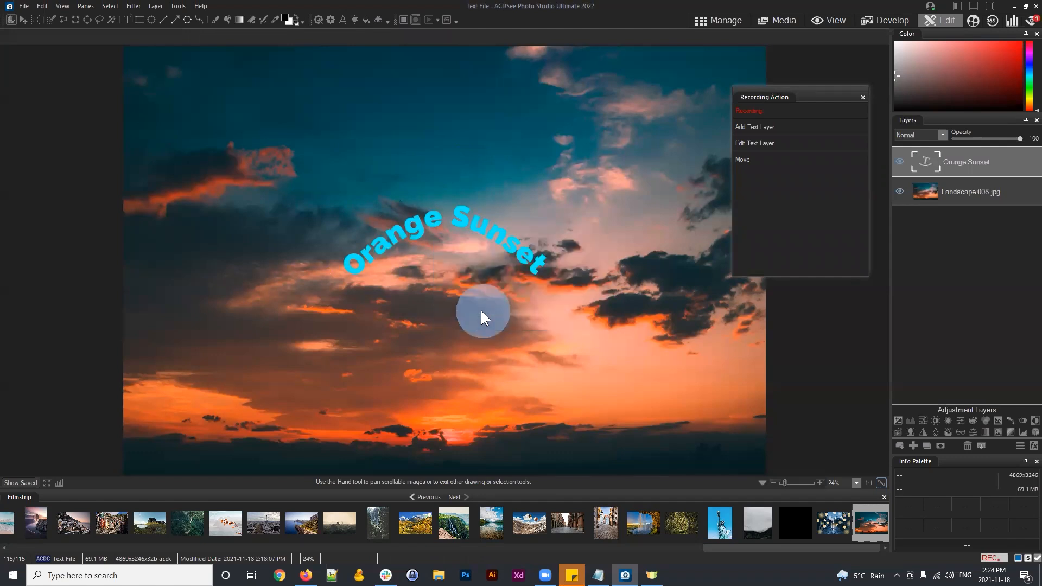
# Switch to Manage mode without keeping the image edits and play the "Sig" action on Landscape 107
pyautogui.click(722, 22)
pyautogui.click(556, 287)
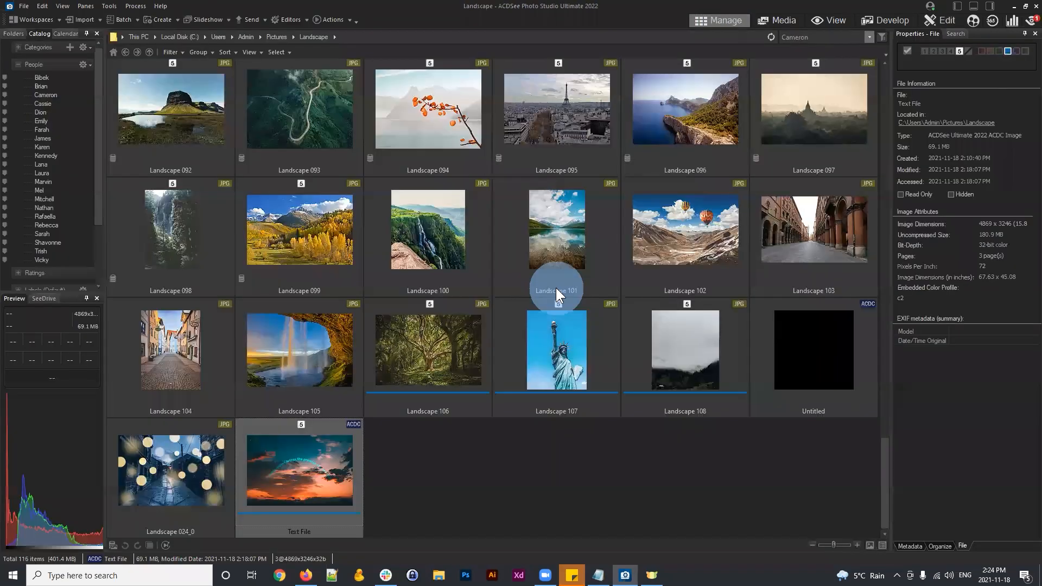
pyautogui.click(573, 345)
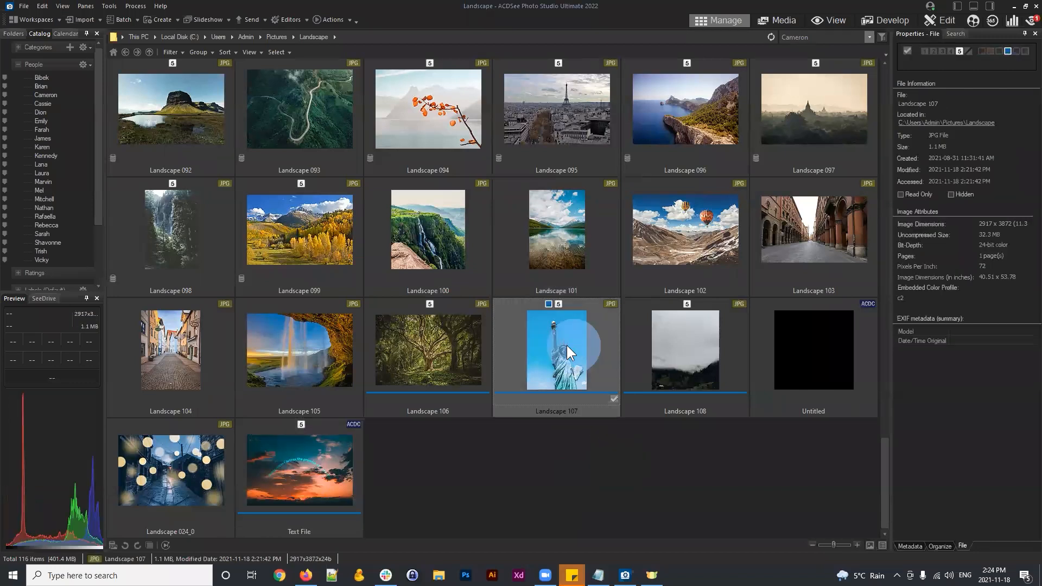
pyautogui.click(325, 22)
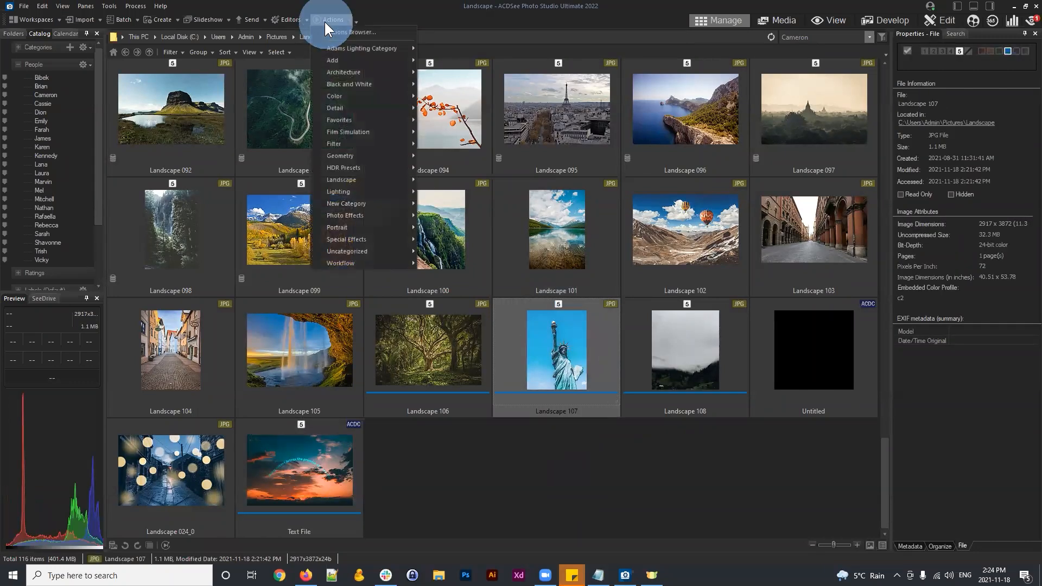
pyautogui.click(351, 204)
pyautogui.click(457, 227)
pyautogui.click(531, 227)
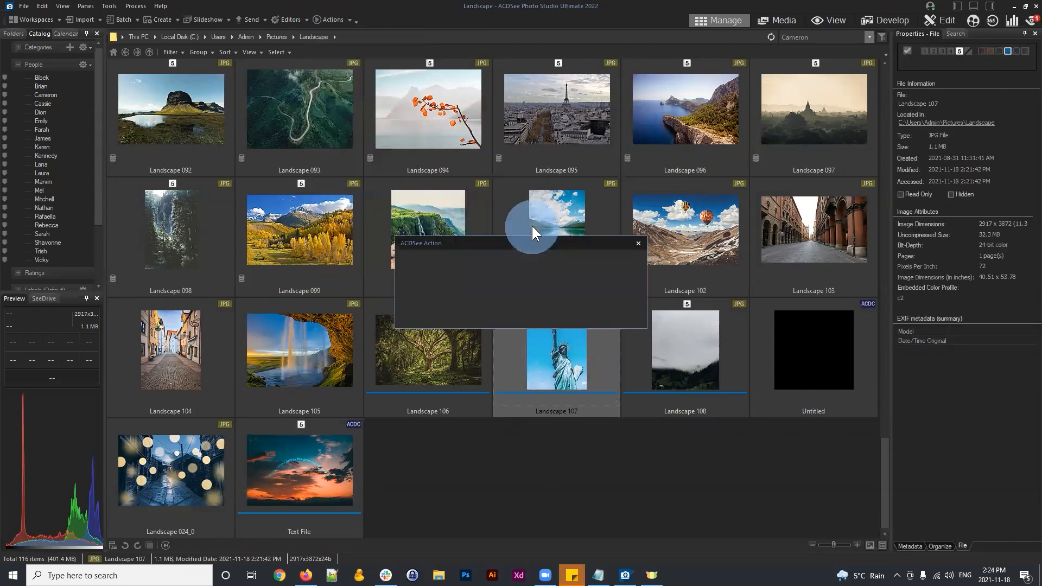
pyautogui.click(556, 506)
# Delete the copy of Landscape 107 that the action produced
pyautogui.click(431, 474)
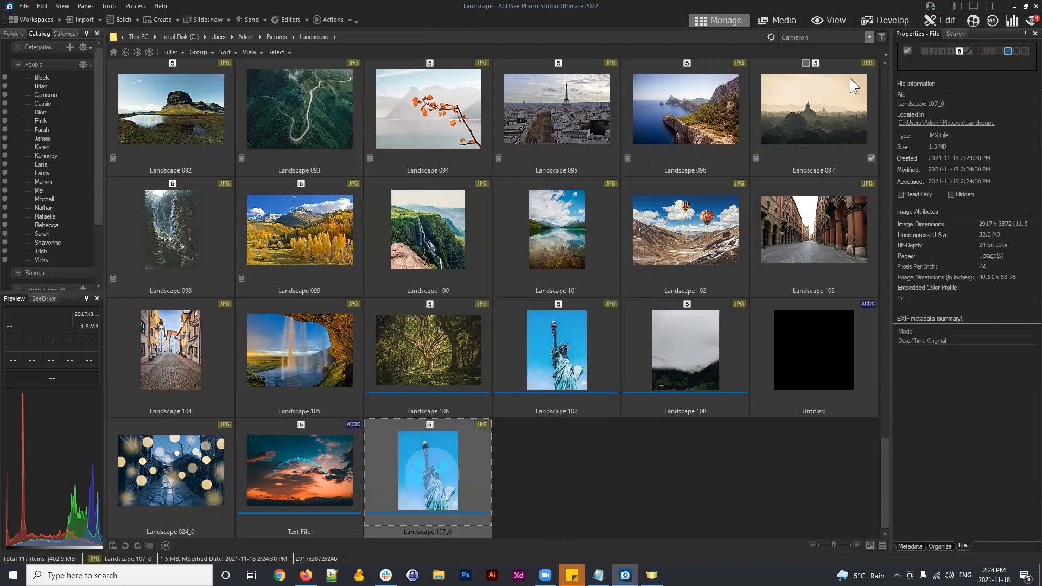
pyautogui.click(526, 467)
pyautogui.click(468, 462)
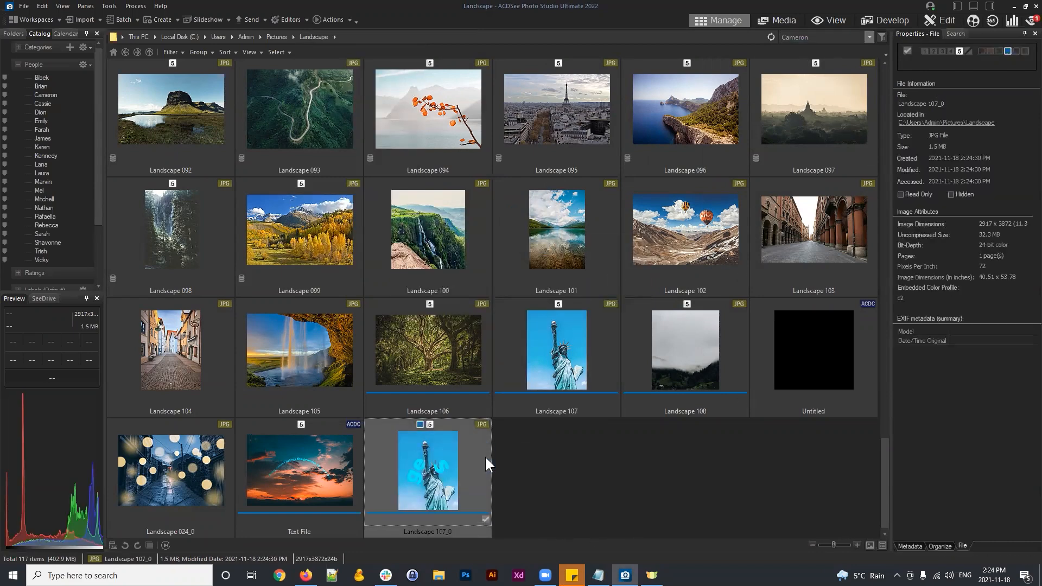
pyautogui.press('Delete')
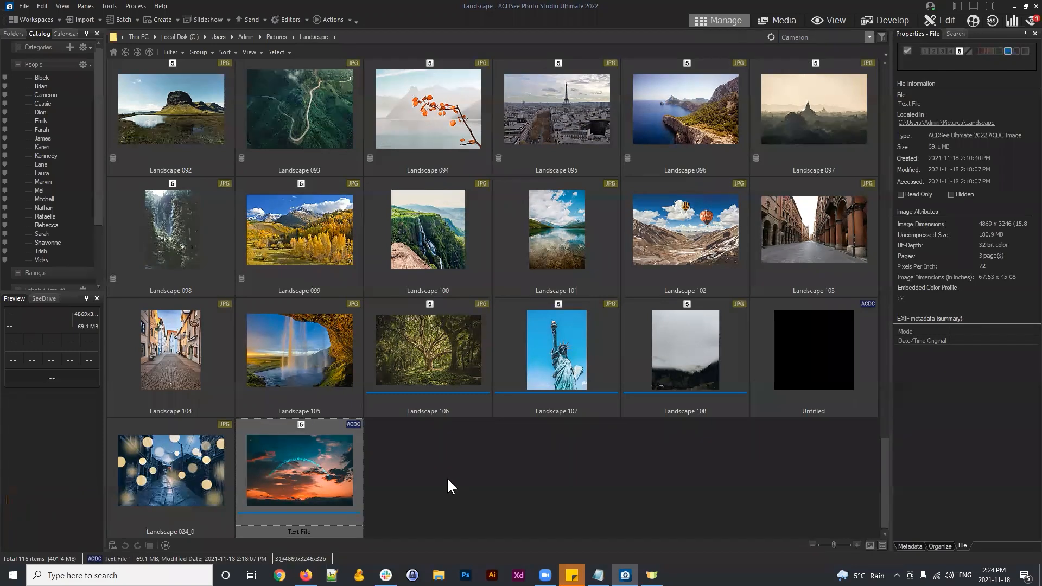
# Play the "Sig" action from New Category on the Landscape 095 image
pyautogui.click(478, 343)
pyautogui.click(285, 518)
pyautogui.click(306, 459)
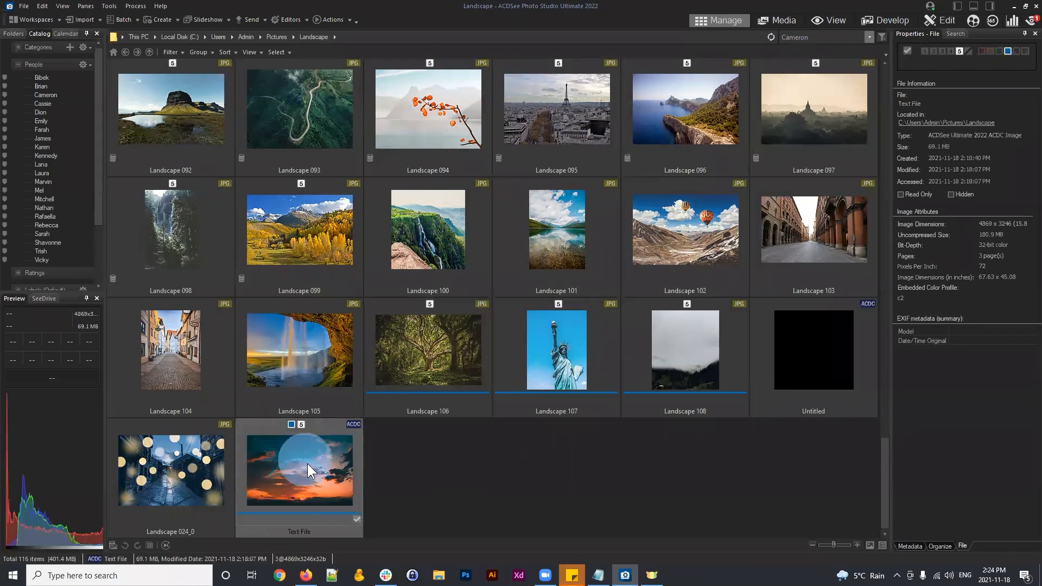
pyautogui.scroll(2, 353, 470)
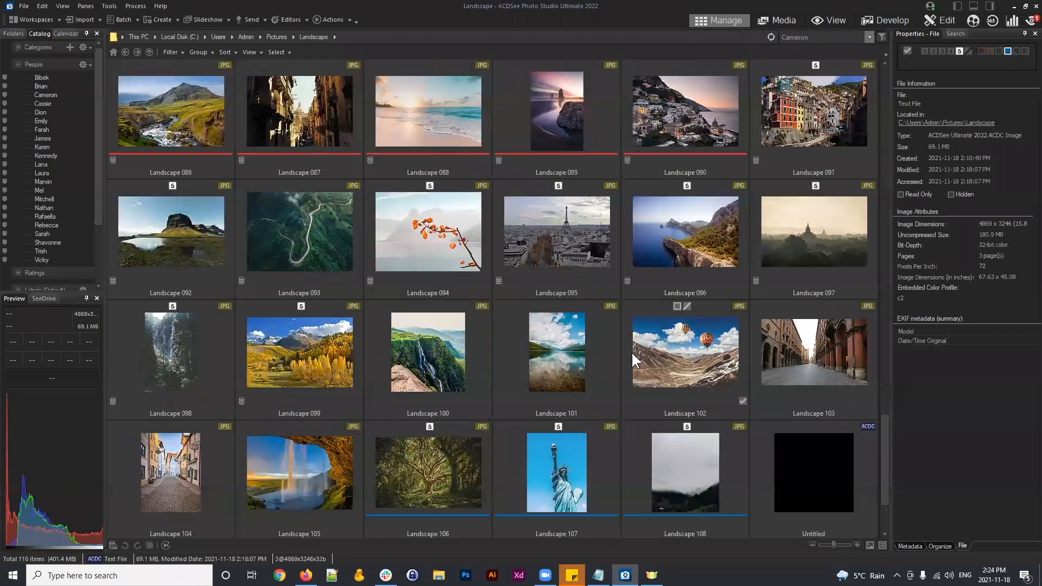
pyautogui.click(560, 228)
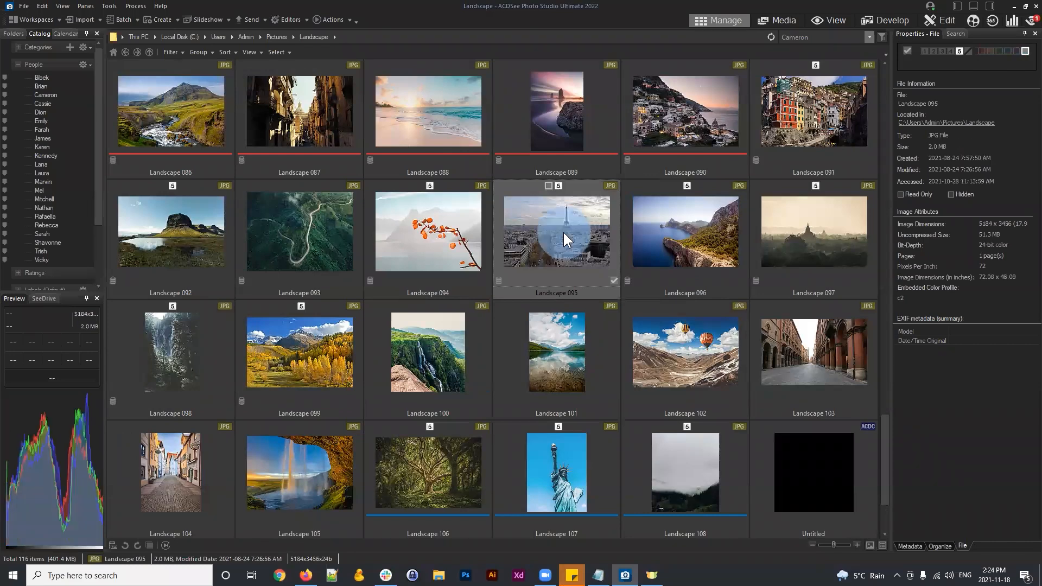
pyautogui.click(329, 19)
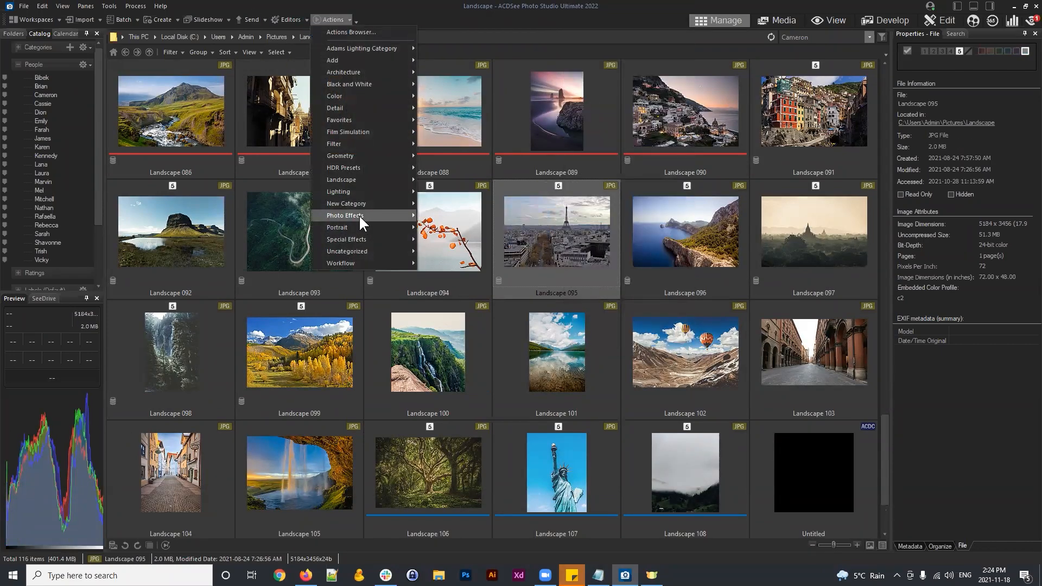
pyautogui.moveTo(357, 203)
pyautogui.moveTo(457, 228)
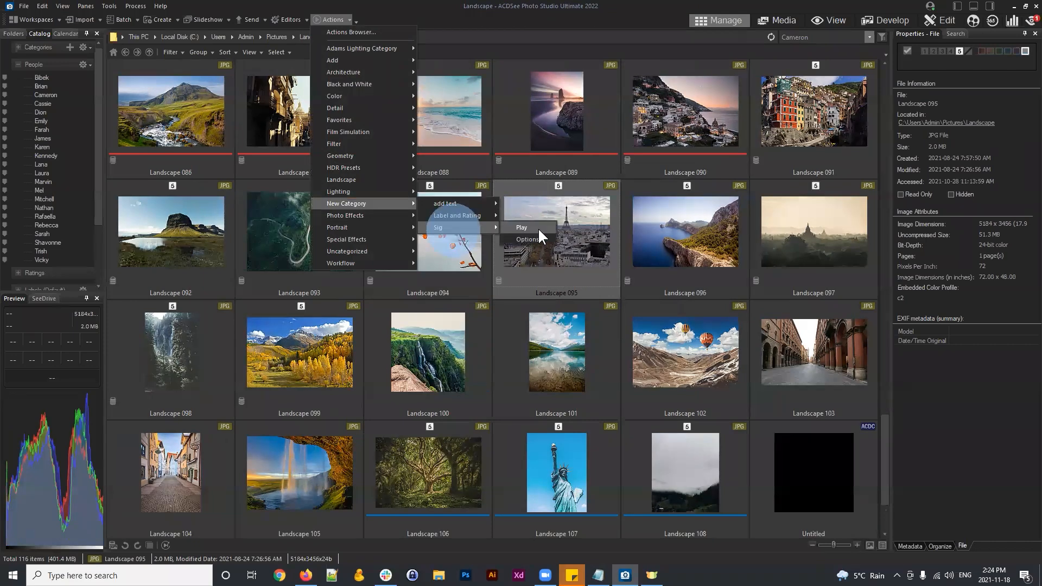
pyautogui.click(538, 227)
pyautogui.click(531, 484)
# Check the new copy of Landscape 095 in View mode and delete it back in Manage mode
pyautogui.click(426, 476)
pyautogui.click(820, 24)
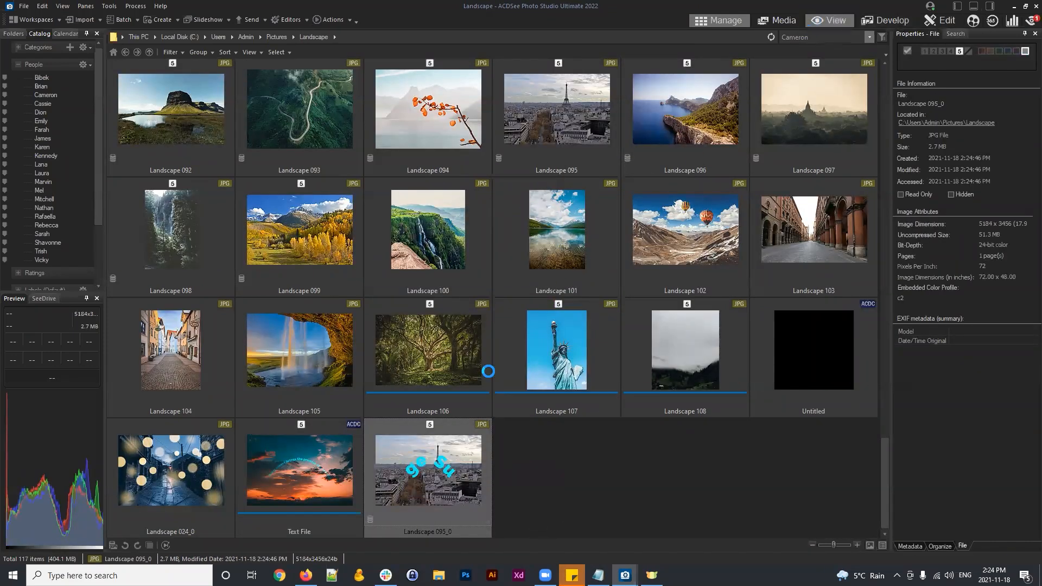
pyautogui.click(718, 25)
pyautogui.click(498, 470)
pyautogui.click(465, 468)
pyautogui.click(541, 465)
pyautogui.click(462, 457)
pyautogui.press('Delete')
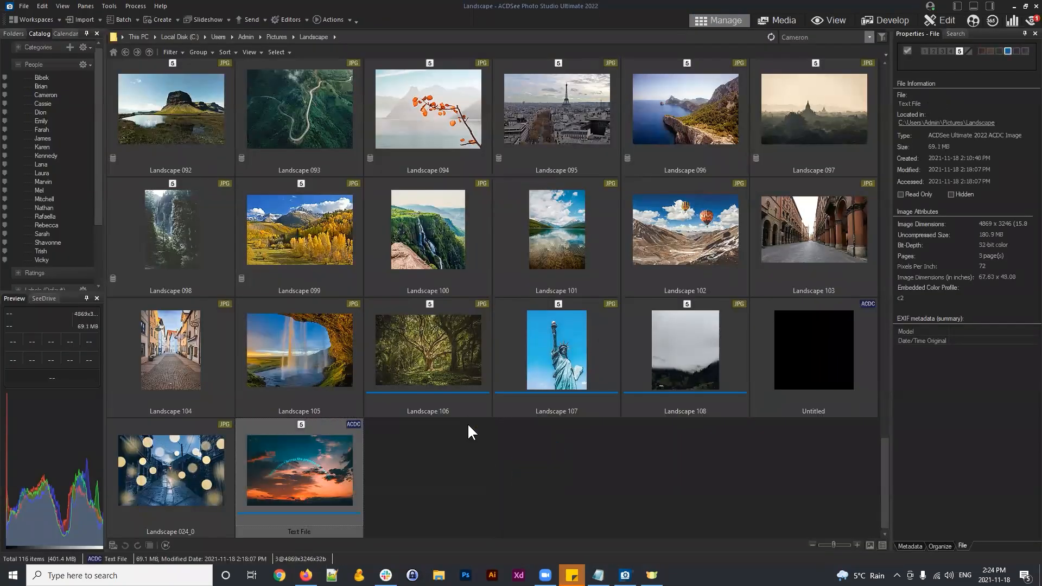
# In Edit mode, replace Text File's arched sentence with "Signature Of Sunset" and lower the two side points of its path
pyautogui.click(933, 19)
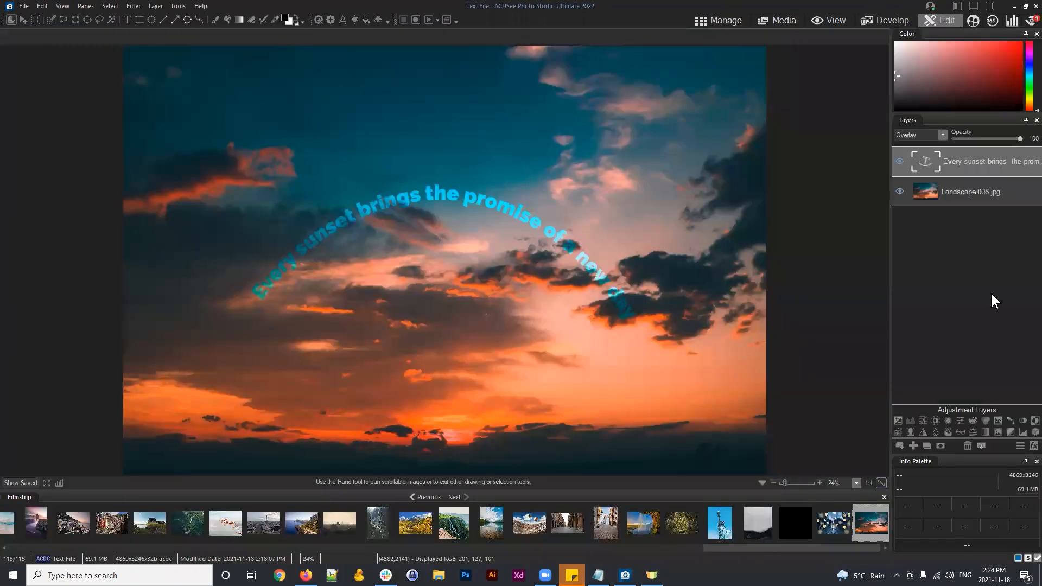
pyautogui.click(929, 162)
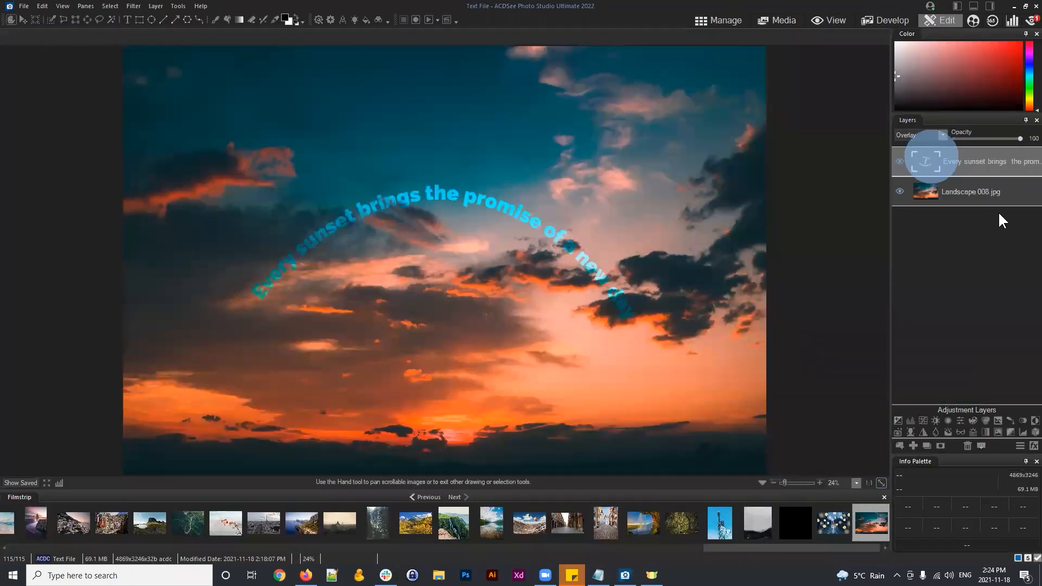
pyautogui.click(128, 20)
pyautogui.doubleClick(489, 202)
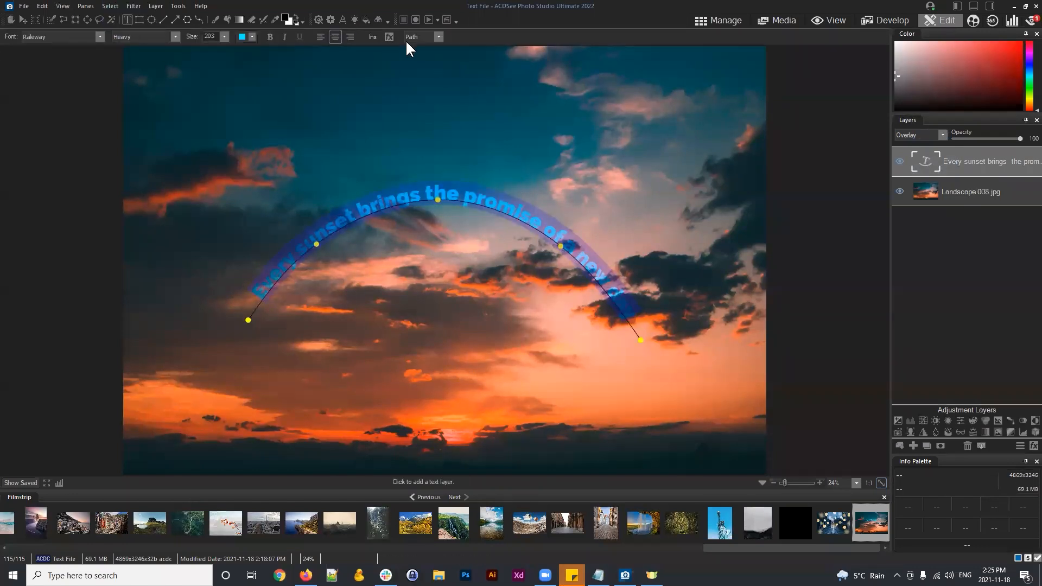
pyautogui.write('Signature Of Sunset')
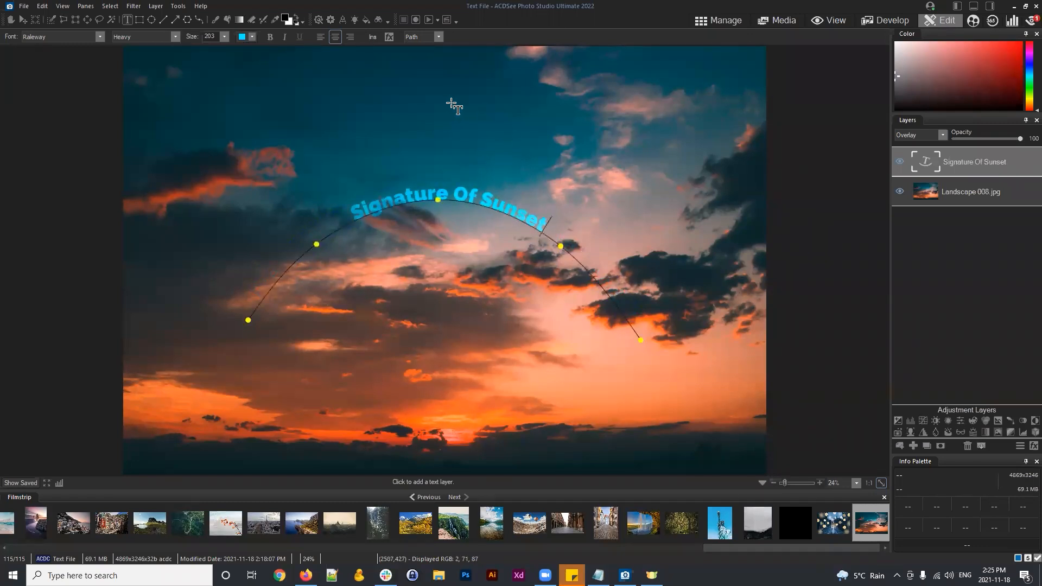
pyautogui.moveTo(315, 245); pyautogui.dragTo(309, 260)
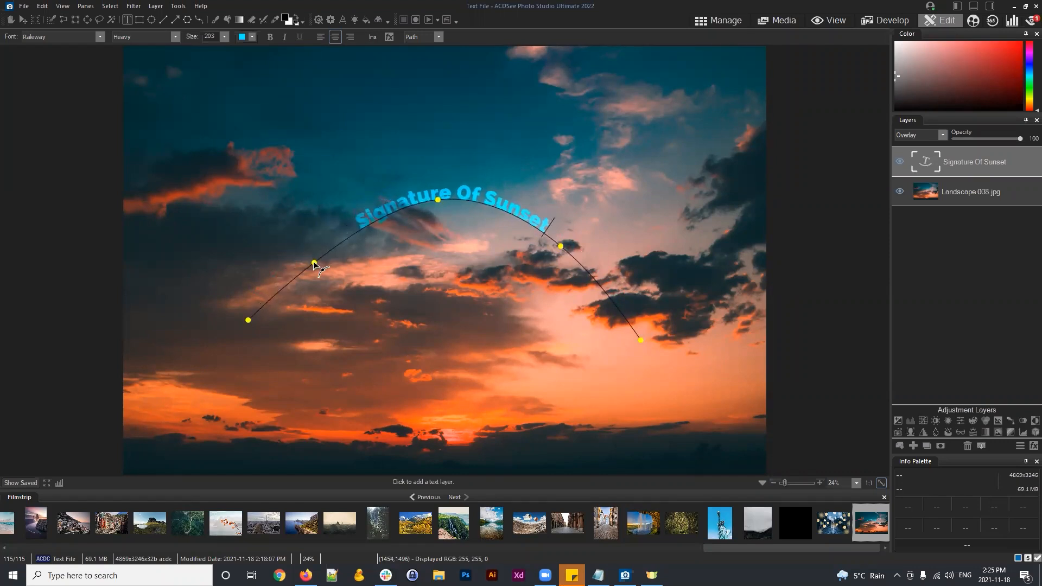
pyautogui.moveTo(561, 248); pyautogui.dragTo(565, 253)
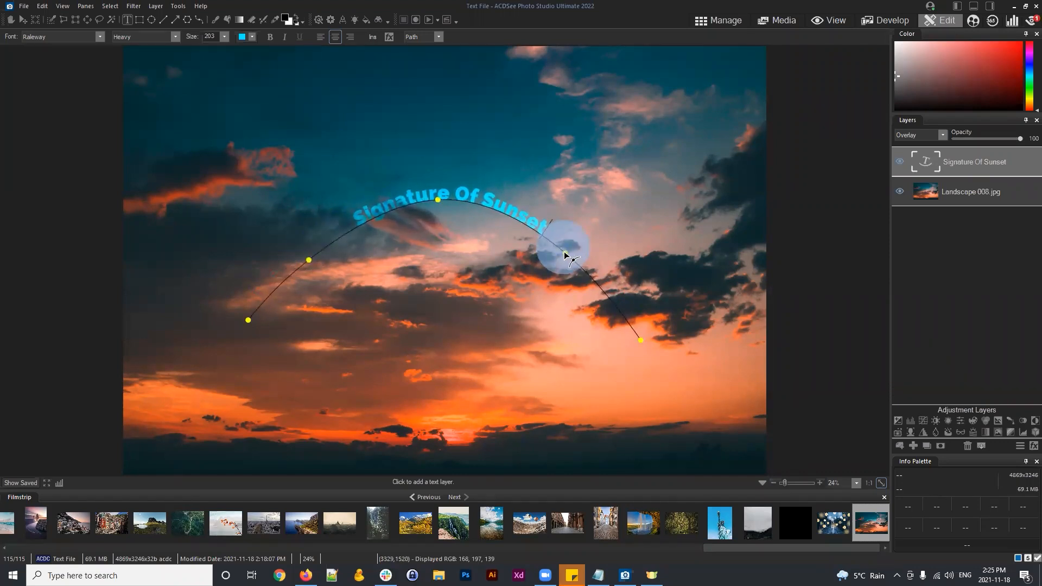
# Delete the "Signature Of Sunset" text layer and start recording a new action
pyautogui.click(968, 446)
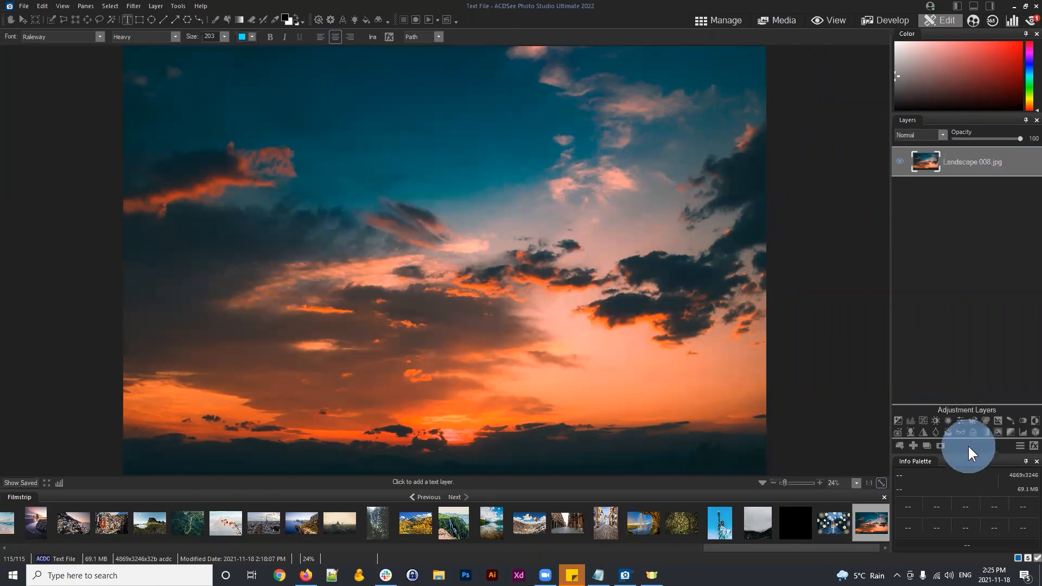
pyautogui.click(415, 20)
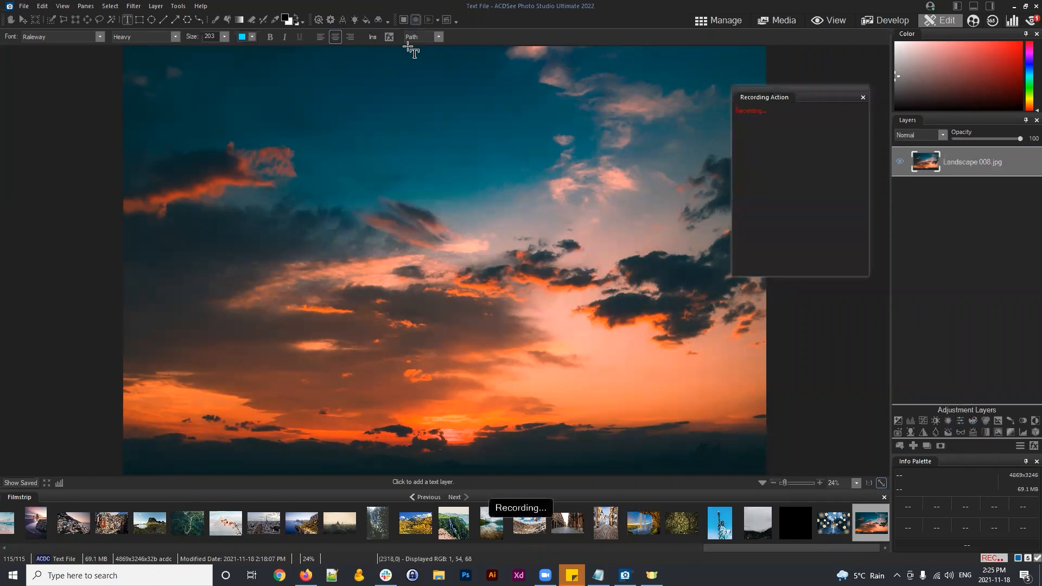
# Add a Path text layer in the sky reading "Signature of sunset"
pyautogui.click(334, 214)
pyautogui.write('S')
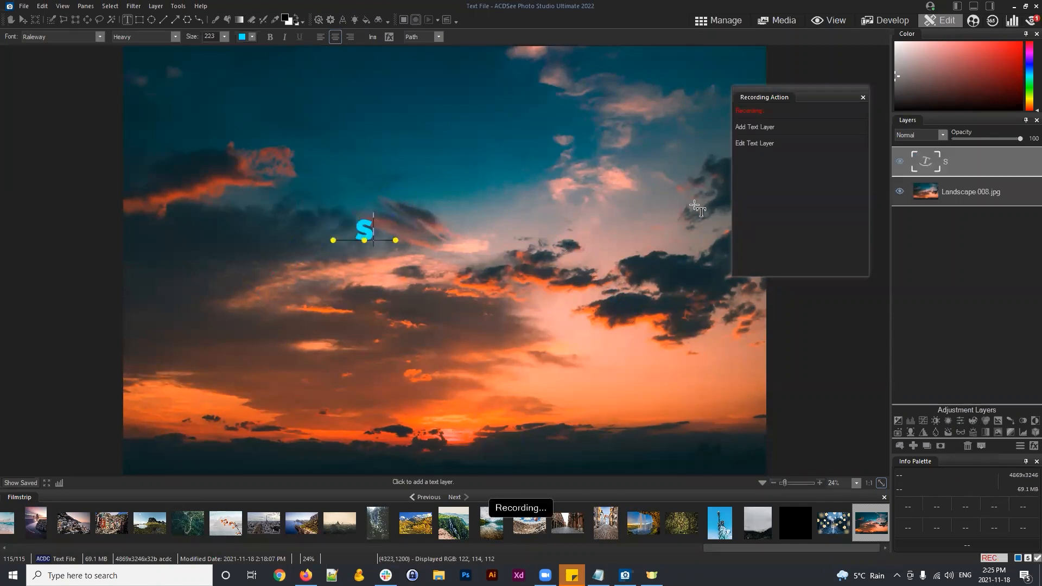
pyautogui.write('ignature of sunset')
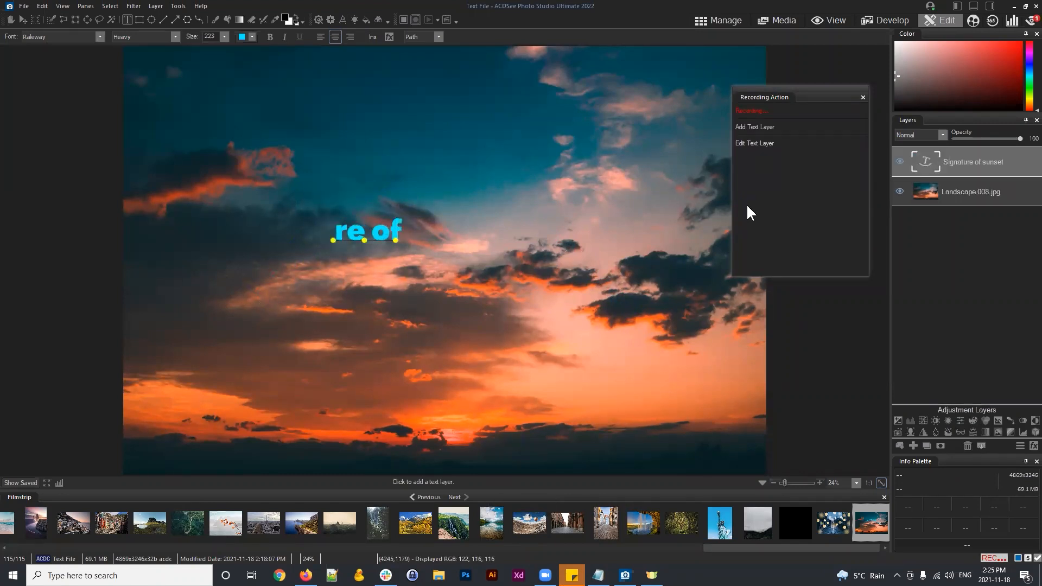
# Lengthen the path of the "Signature of sunset" text to fit all its letters and raise the middle point into a symmetrical arch
pyautogui.hotkey('ctrl', 'a')
pyautogui.moveTo(396, 242)
pyautogui.mouseDown()
pyautogui.moveTo(702, 245)
pyautogui.moveTo(672, 241)
pyautogui.mouseUp()
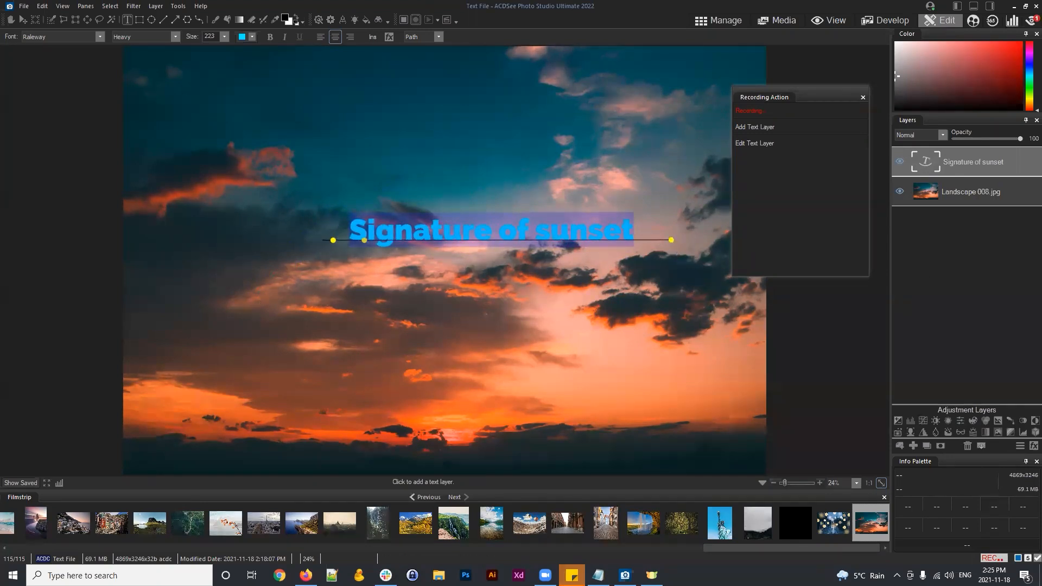
pyautogui.moveTo(365, 241); pyautogui.dragTo(506, 145)
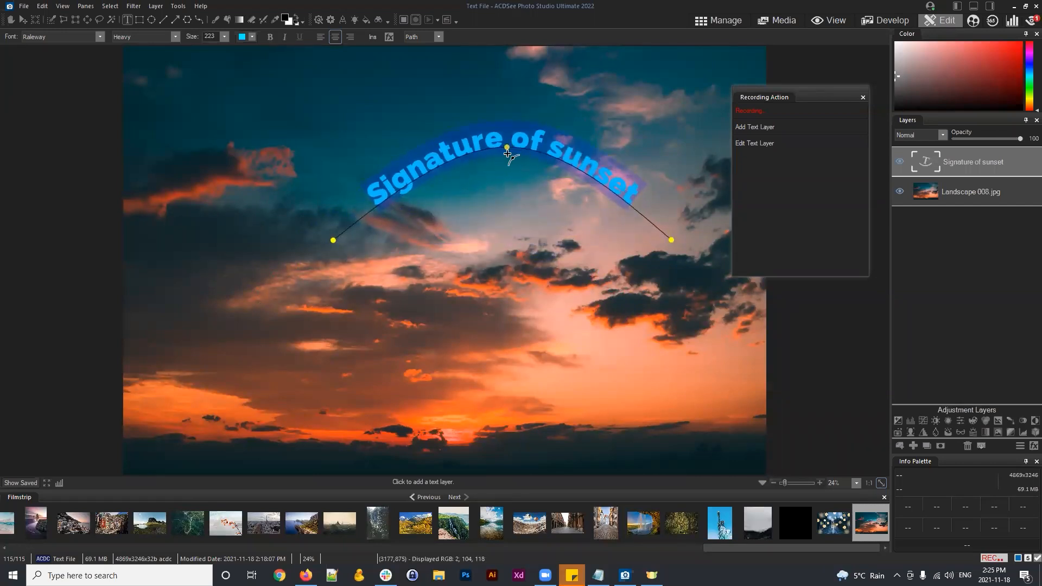
pyautogui.moveTo(333, 241)
pyautogui.mouseDown()
pyautogui.moveTo(343, 237)
pyautogui.moveTo(334, 240)
pyautogui.mouseUp()
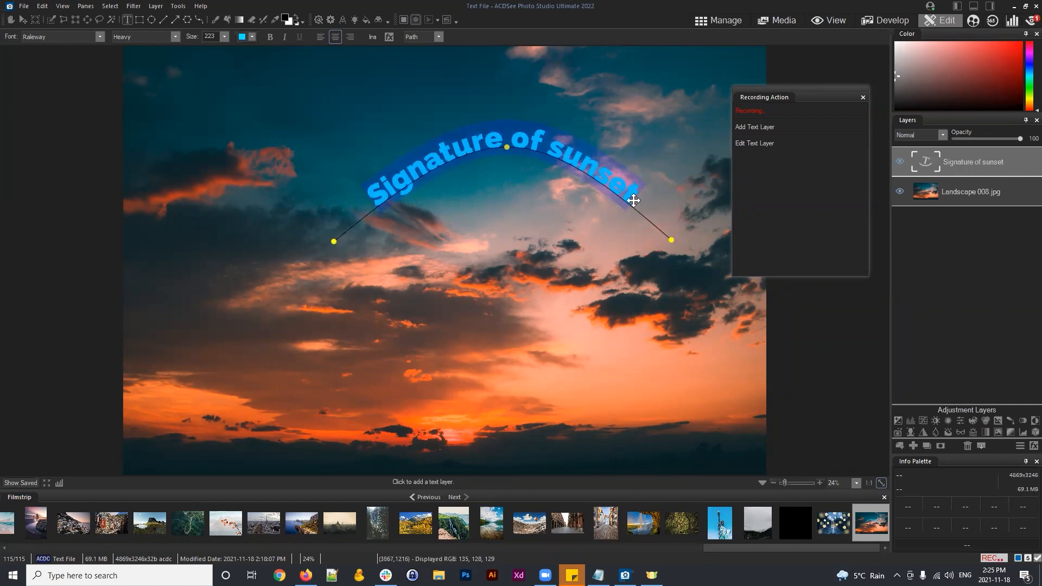
pyautogui.moveTo(672, 239); pyautogui.dragTo(671, 244)
# Pull both path endpoints in close to the arch's peak and spread them partway back out
pyautogui.moveTo(333, 242); pyautogui.dragTo(466, 140)
pyautogui.moveTo(671, 245); pyautogui.dragTo(531, 158)
pyautogui.moveTo(468, 143); pyautogui.dragTo(485, 156)
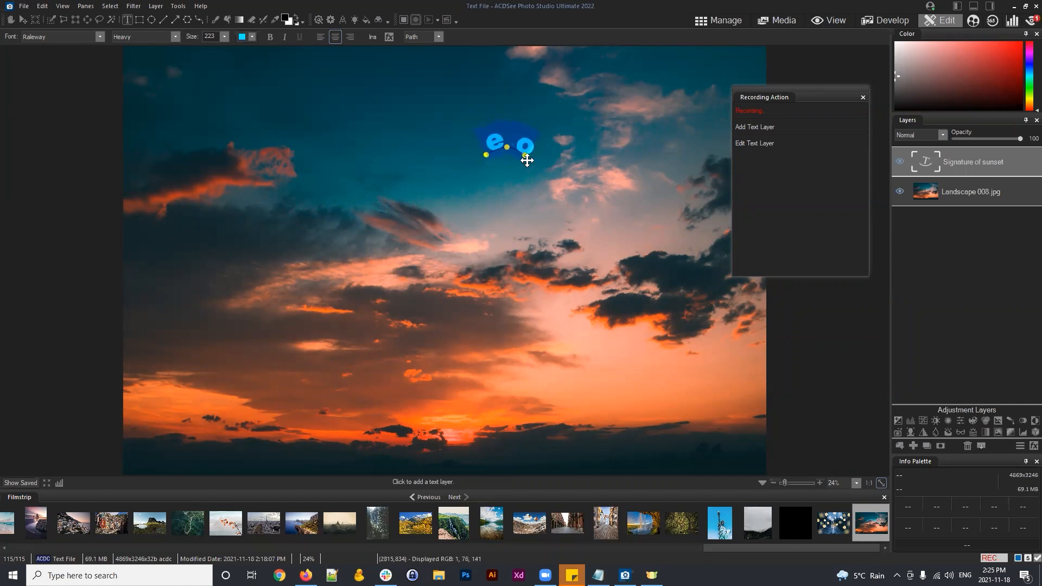
pyautogui.moveTo(524, 156); pyautogui.dragTo(576, 207)
pyautogui.moveTo(485, 156); pyautogui.dragTo(413, 197)
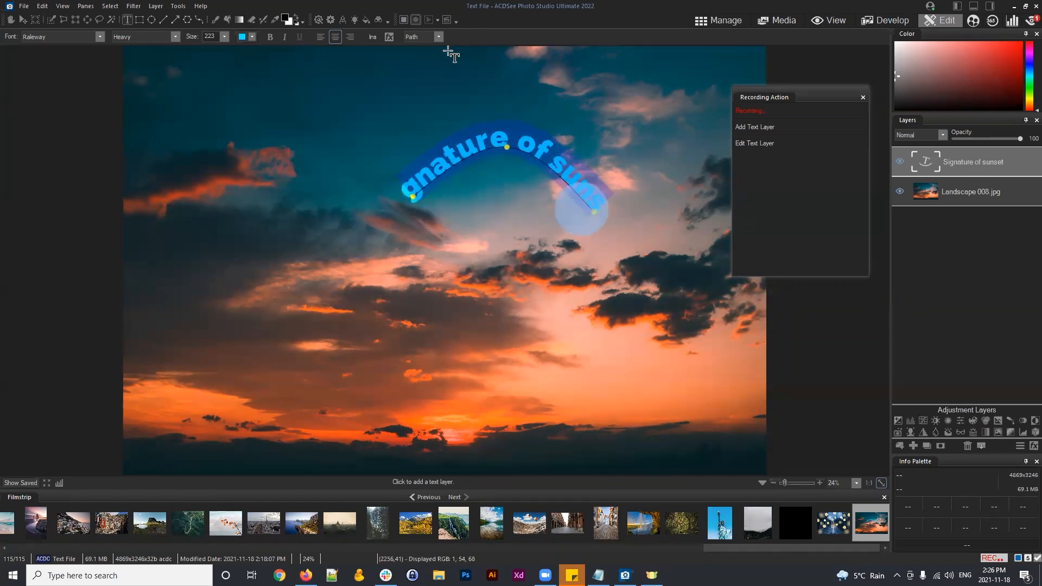
# Change the "Signature of sunset" layer's text type to Frame
pyautogui.click(438, 36)
pyautogui.click(418, 48)
pyautogui.click(439, 37)
pyautogui.click(418, 57)
pyautogui.click(608, 170)
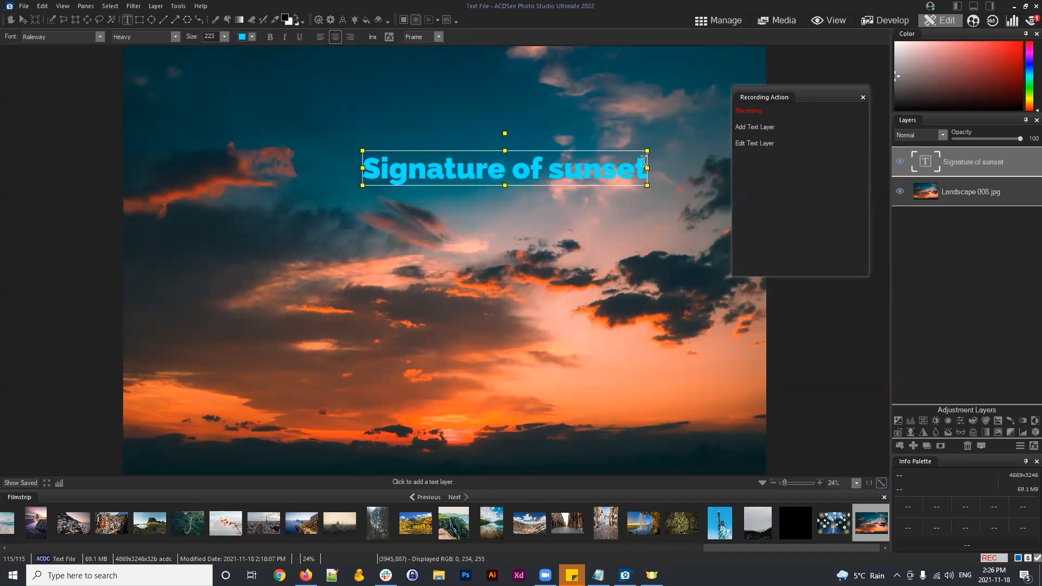
pyautogui.moveTo(643, 165); pyautogui.dragTo(367, 162)
pyautogui.click(380, 162)
pyautogui.click(438, 37)
pyautogui.click(549, 162)
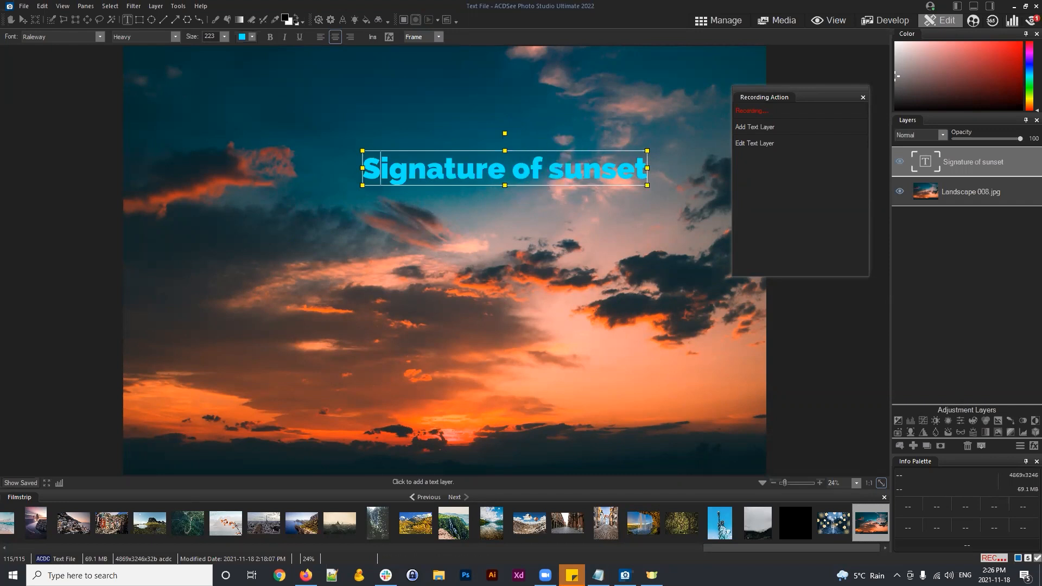
# Change the "Signature of sunset" layer's text type to Path and pull both path endpoints down to form an arch
pyautogui.click(649, 170)
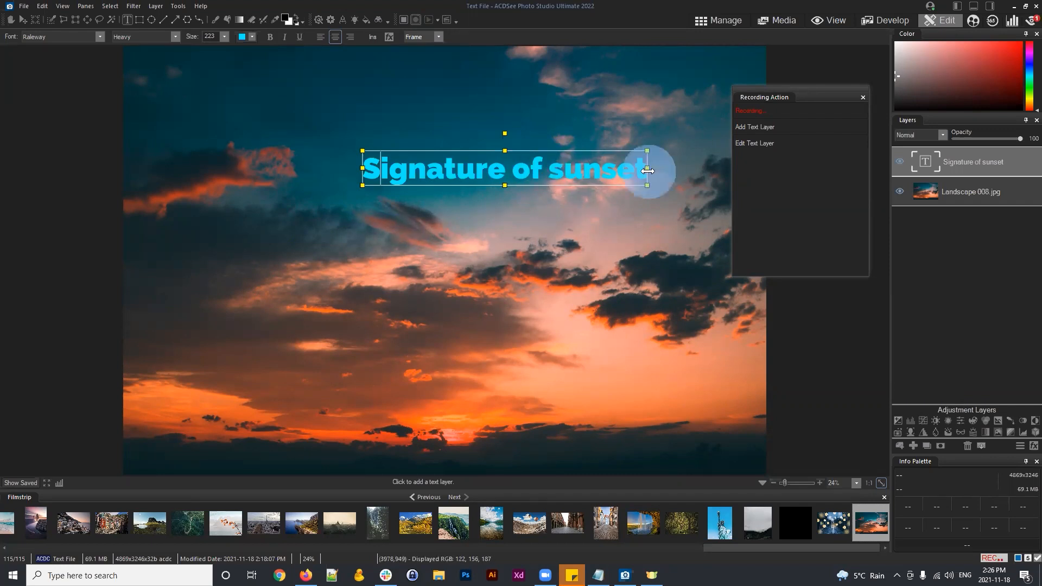
pyautogui.click(504, 170)
pyautogui.click(431, 37)
pyautogui.click(412, 63)
pyautogui.moveTo(363, 168); pyautogui.dragTo(356, 261)
pyautogui.moveTo(648, 179); pyautogui.dragTo(655, 257)
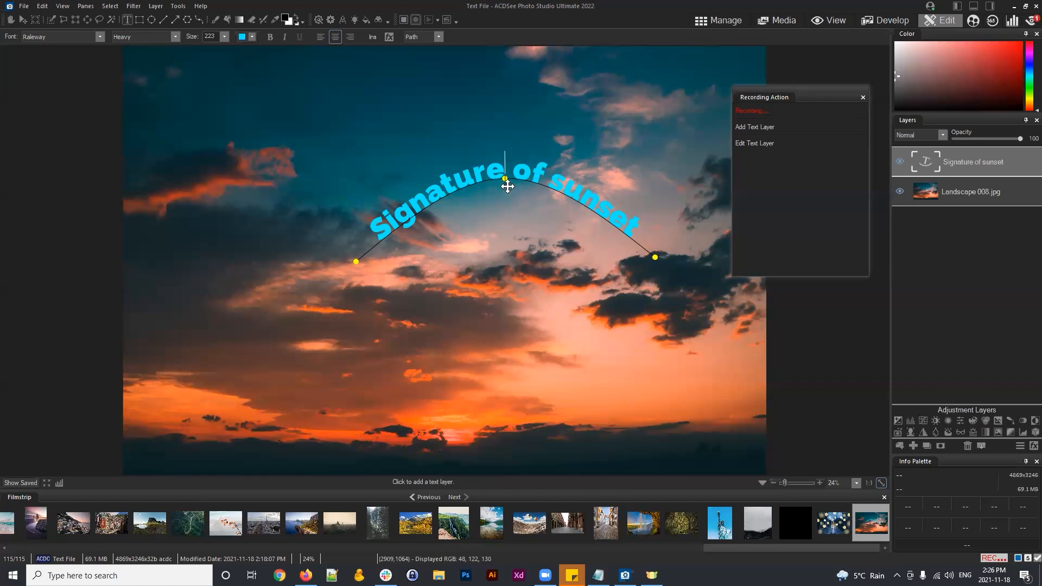
# Look over the available text types, keep Path, and shift the right path endpoint of "Signature of sunset" slightly down and inward
pyautogui.click(439, 36)
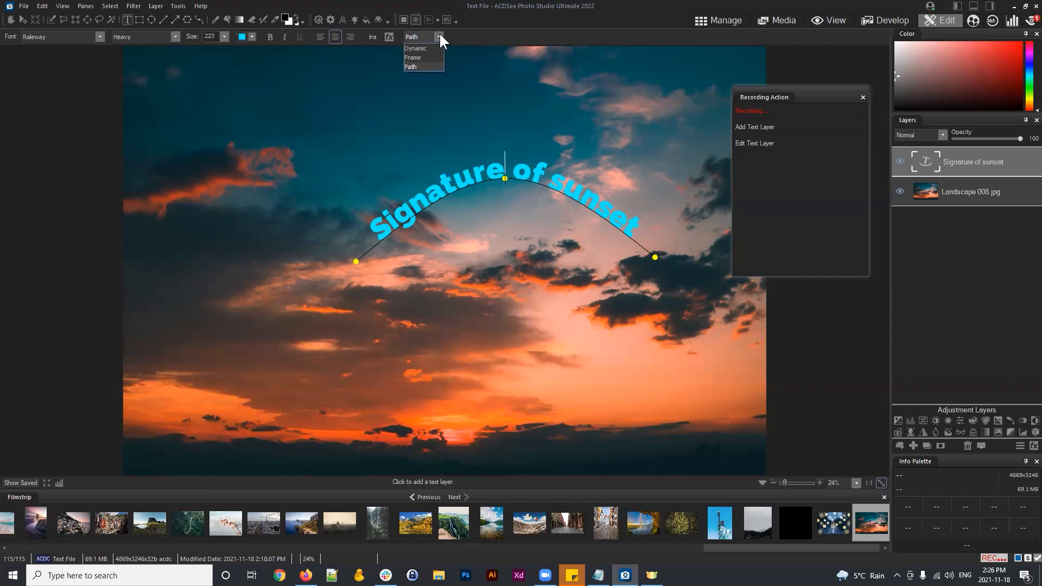
pyautogui.click(440, 36)
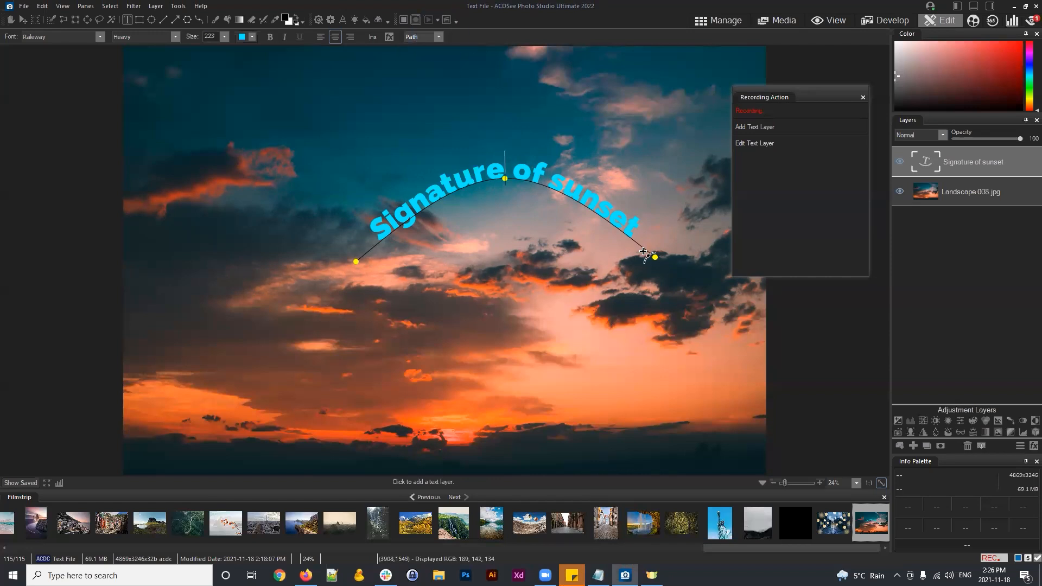
pyautogui.moveTo(655, 256)
pyautogui.mouseDown()
pyautogui.moveTo(650, 278)
pyautogui.moveTo(651, 268)
pyautogui.mouseUp()
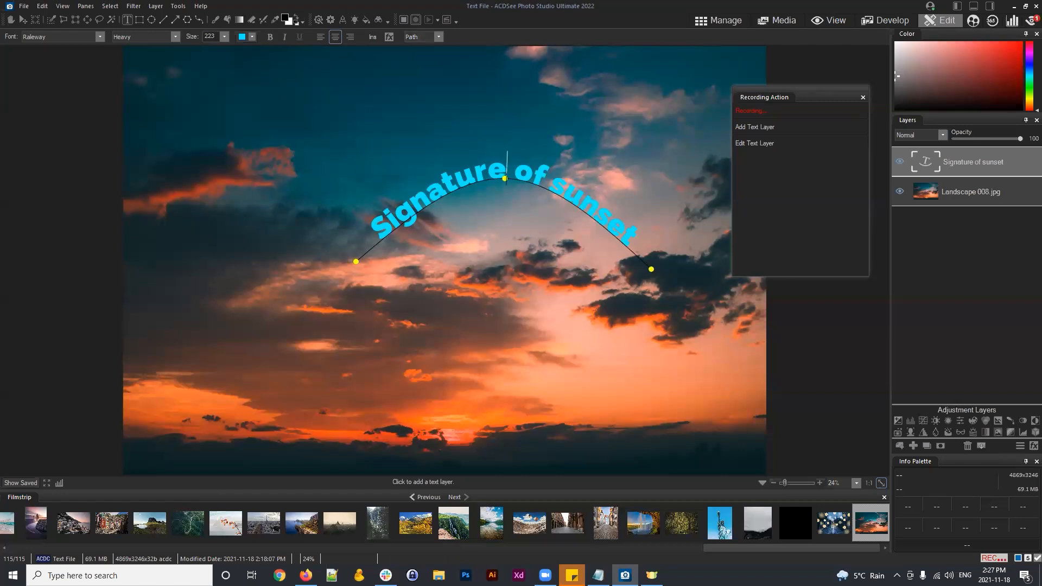
pyautogui.moveTo(651, 270); pyautogui.dragTo(647, 264)
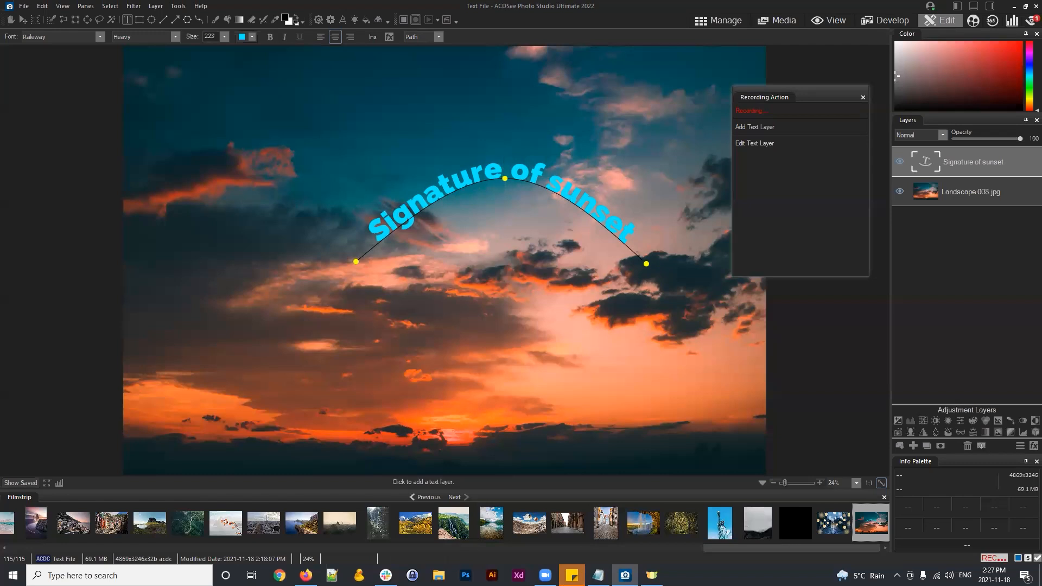
# Delete the "Signature of sunset" text layer
pyautogui.click(863, 97)
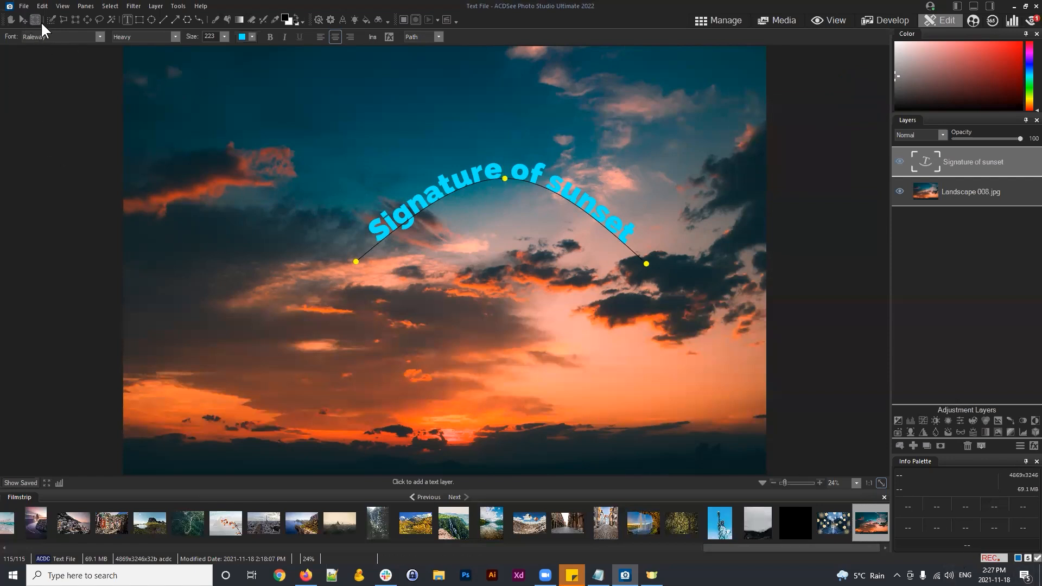
pyautogui.click(943, 168)
pyautogui.click(967, 446)
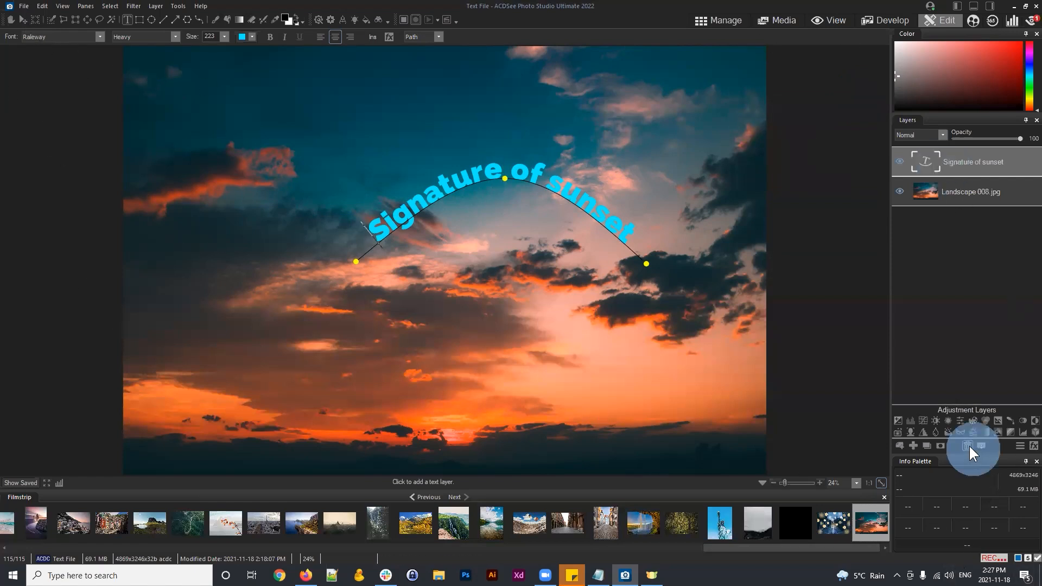
pyautogui.click(1013, 230)
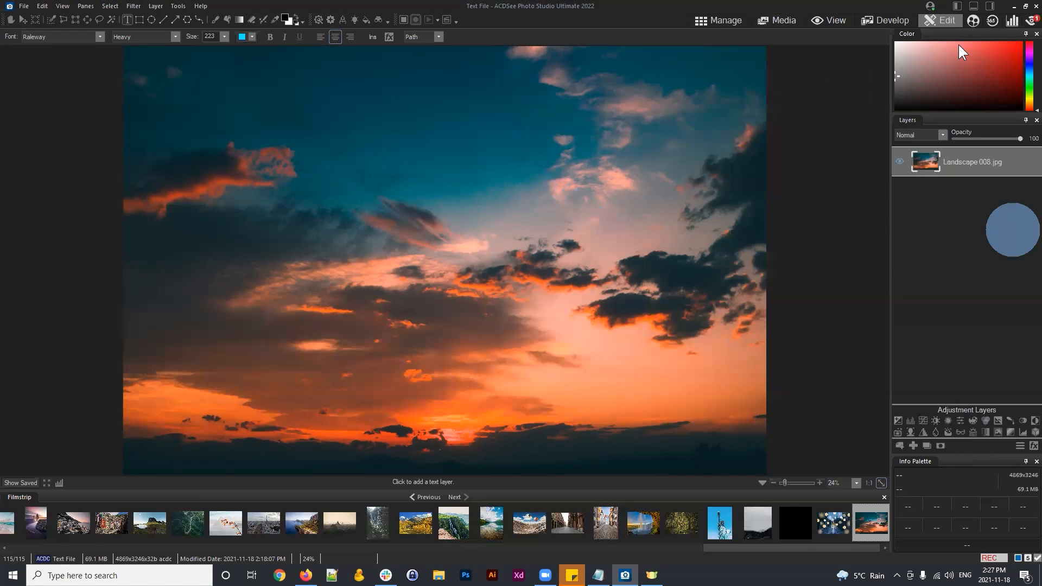
# Show the Filter Menu, discard the recorded text action, and start recording a new action
pyautogui.click(957, 6)
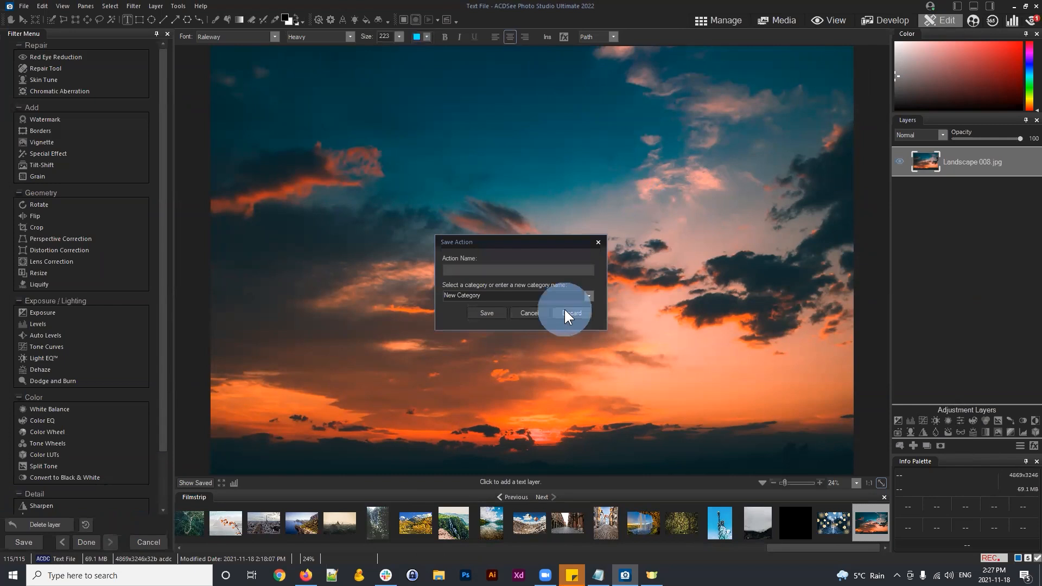
pyautogui.click(564, 309)
pyautogui.click(415, 20)
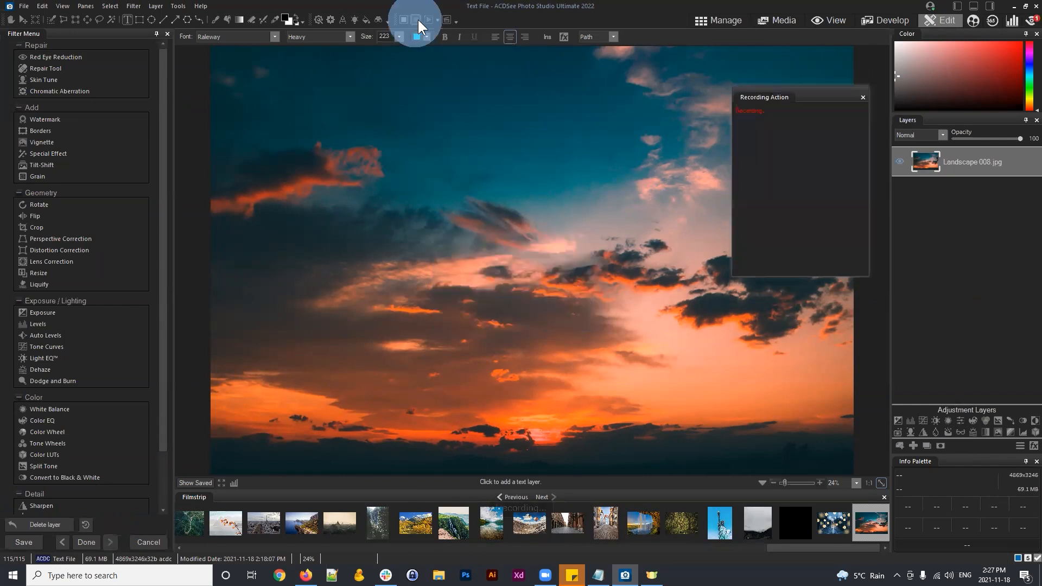
# Apply the [ACDSee] watermark to the sunset photo with its opacity set to 31
pyautogui.scroll(-2, 77, 132)
pyautogui.scroll(2, 76, 132)
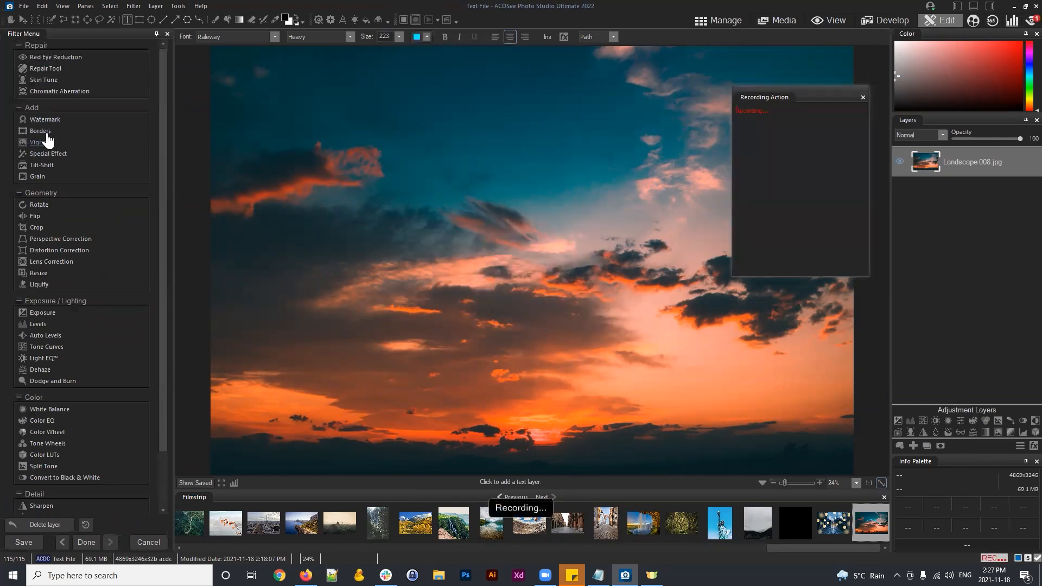
pyautogui.click(56, 120)
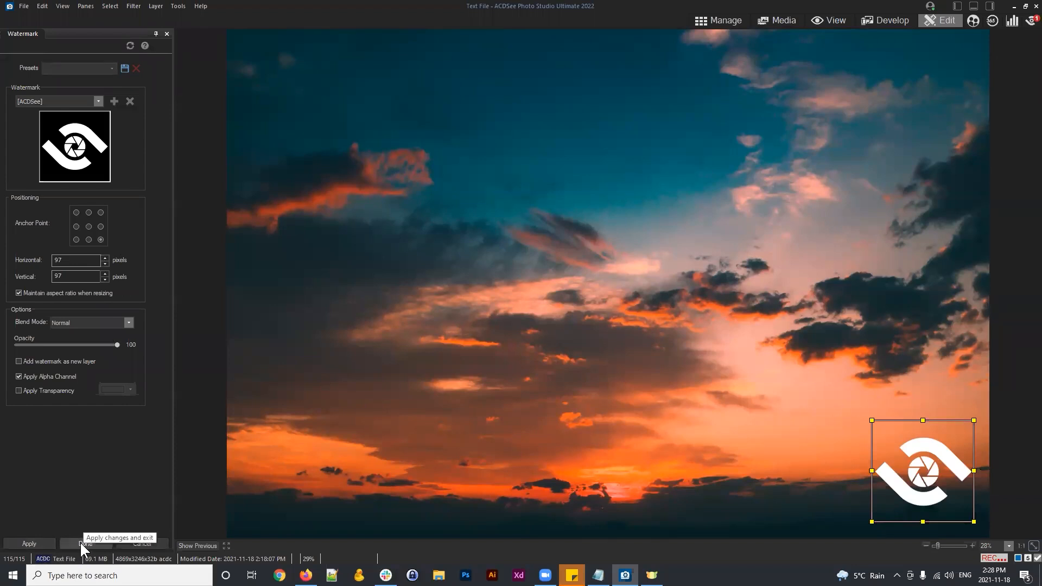
pyautogui.moveTo(106, 345); pyautogui.dragTo(46, 345)
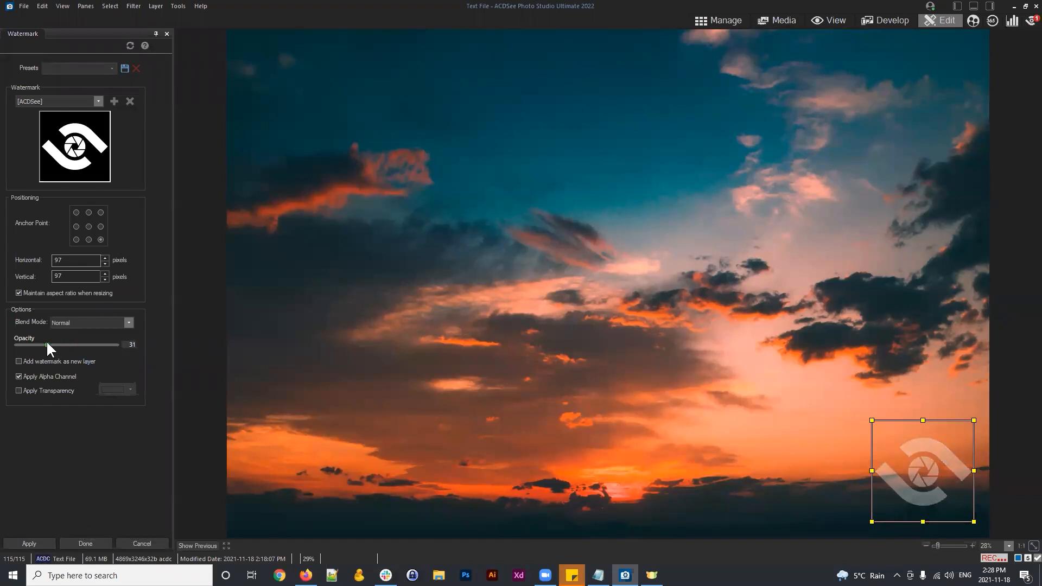
pyautogui.click(82, 542)
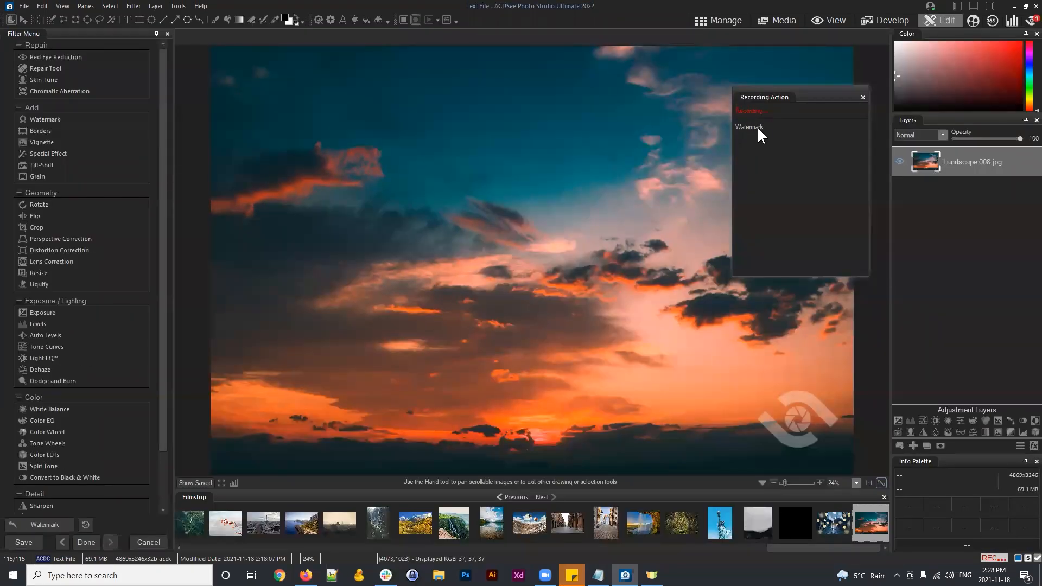
# Stop recording and save the action as "watermark" in the New Category category
pyautogui.click(405, 19)
pyautogui.write('watermak')
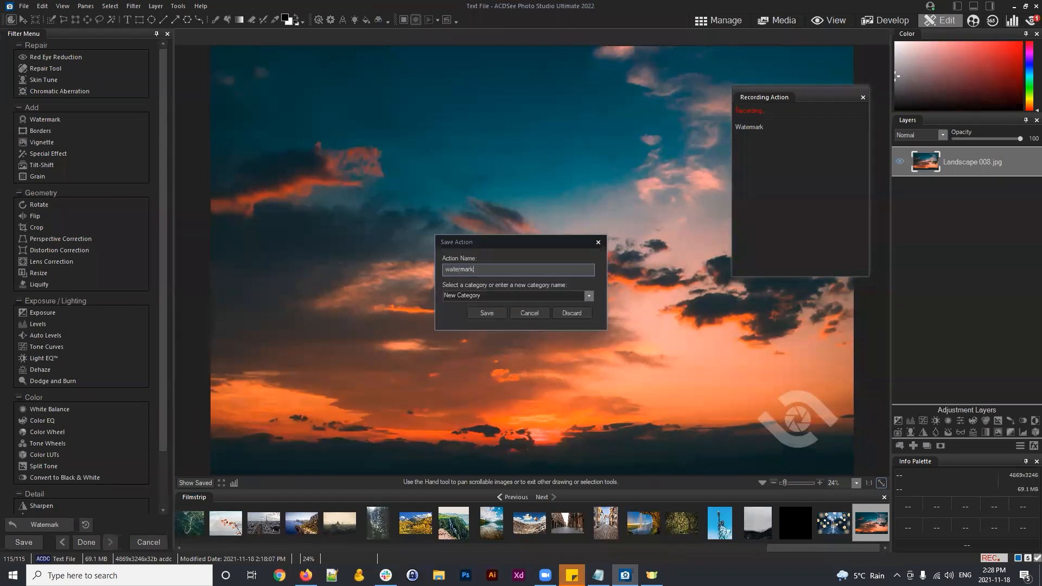
pyautogui.click(497, 312)
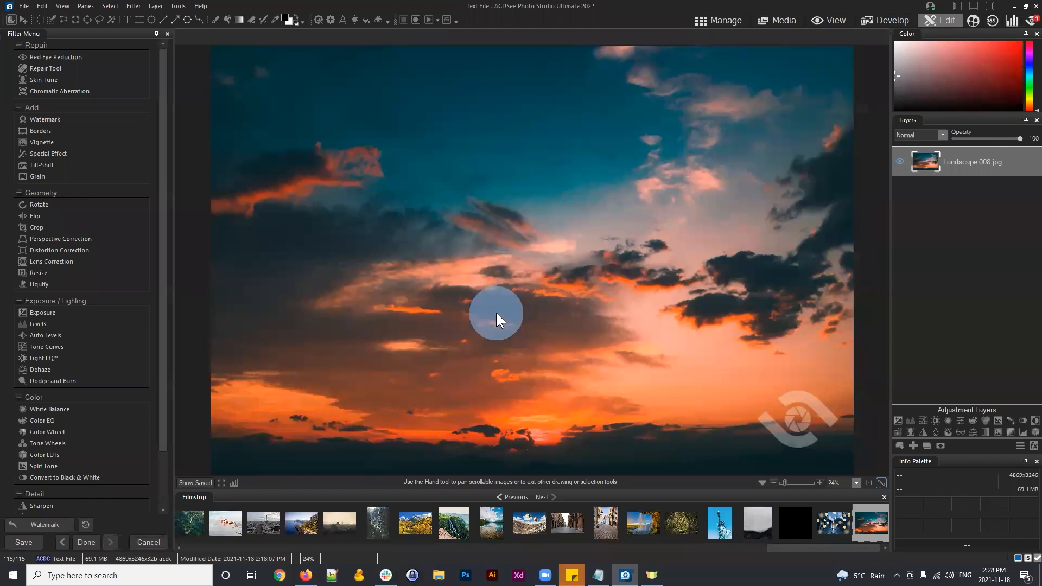
# Return to Manage mode without saving the sunset photo's edits and select Landscape 106 through Landscape 108
pyautogui.click(716, 20)
pyautogui.click(542, 286)
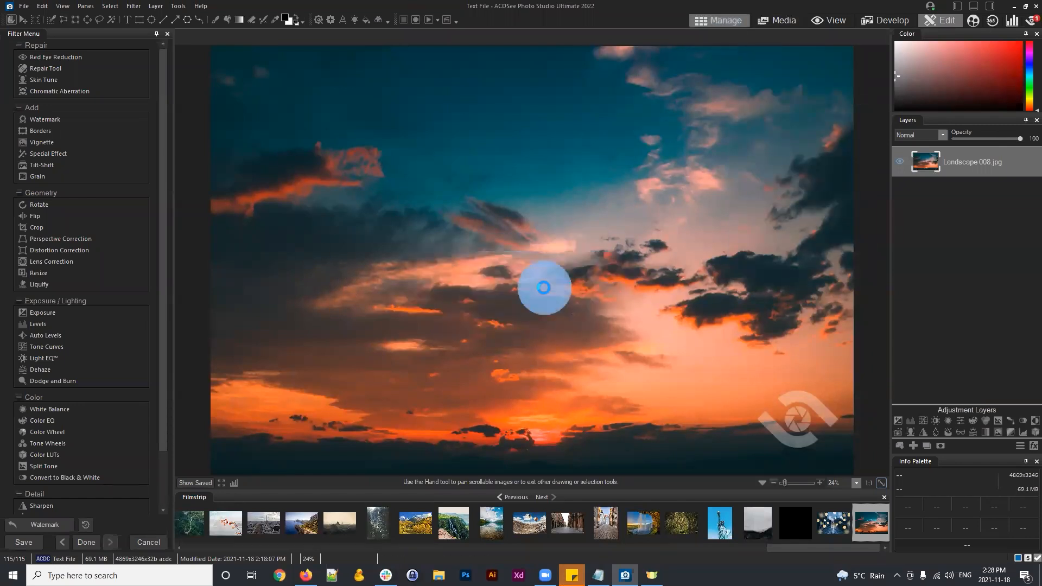
pyautogui.click(586, 519)
pyautogui.click(444, 370)
pyautogui.keyDown('shift'); pyautogui.click(699, 348); pyautogui.keyUp('shift')
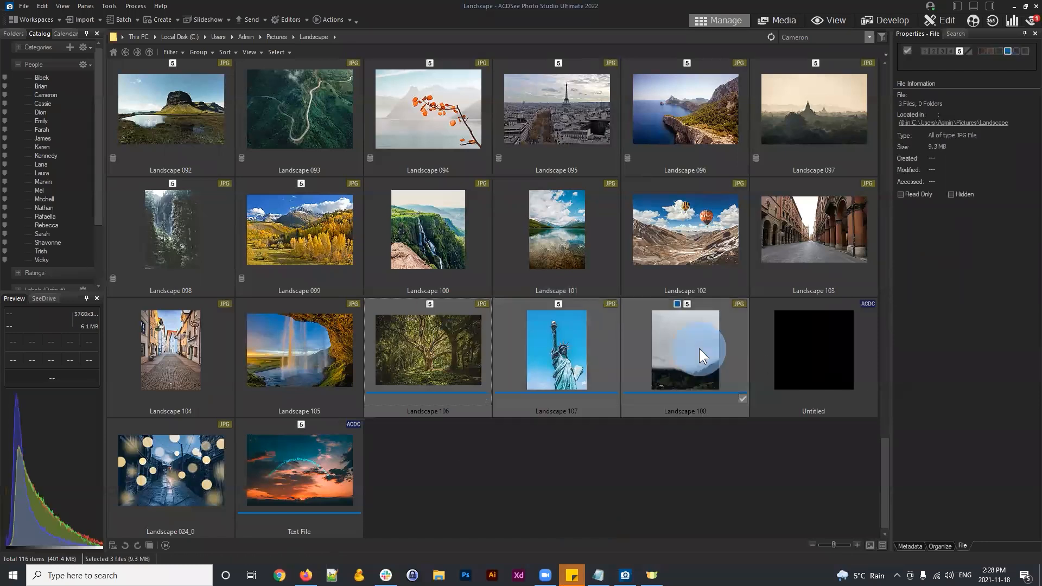
# Run the watermark action from New Category on the selected photos
pyautogui.click(338, 19)
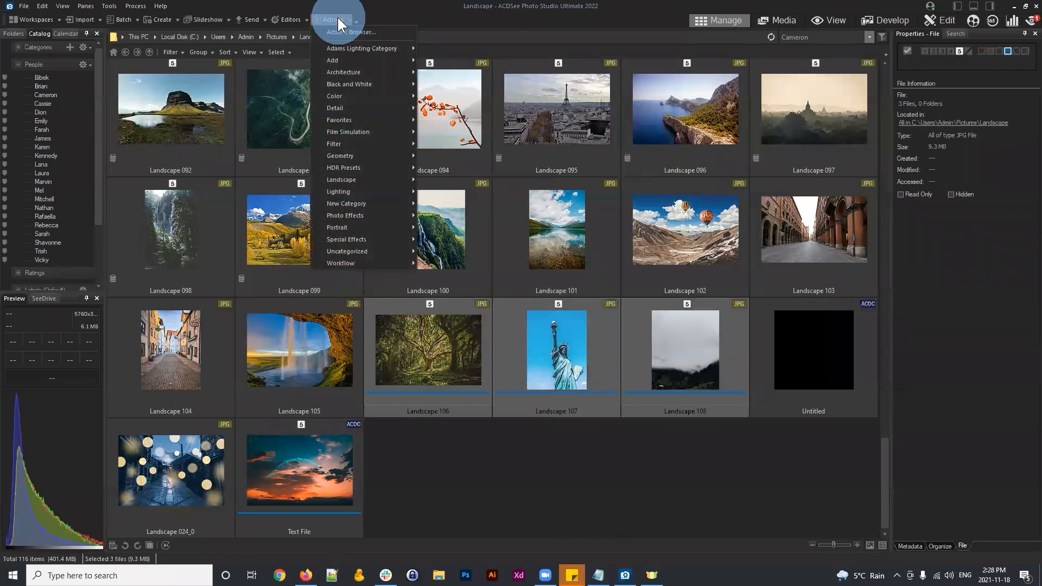
pyautogui.click(365, 203)
pyautogui.click(446, 238)
pyautogui.click(526, 237)
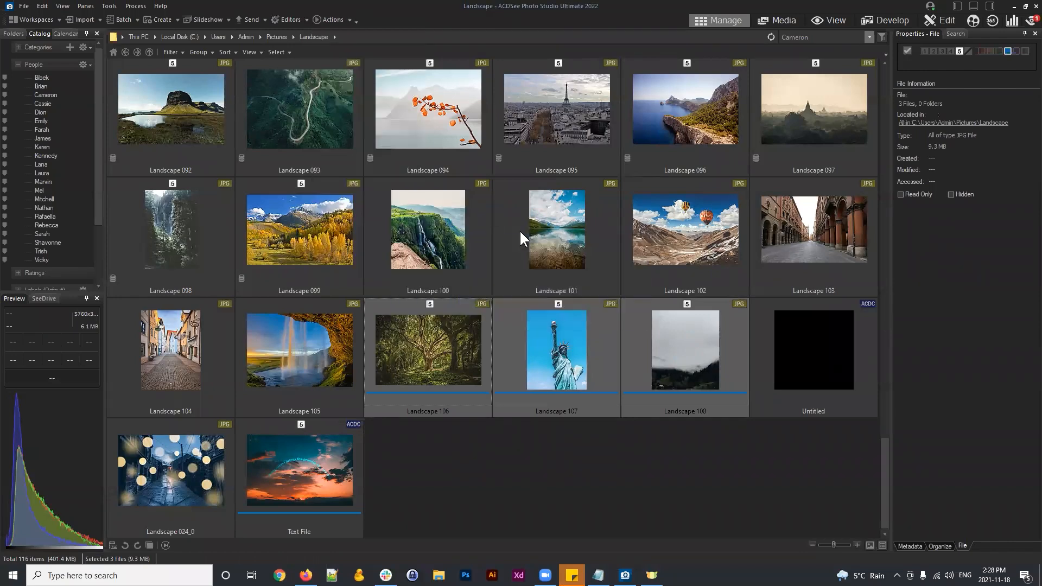
pyautogui.click(754, 461)
# Open Landscape 106_0 in View mode and compare the watermark's placement and size across the three processed copies
pyautogui.click(473, 449)
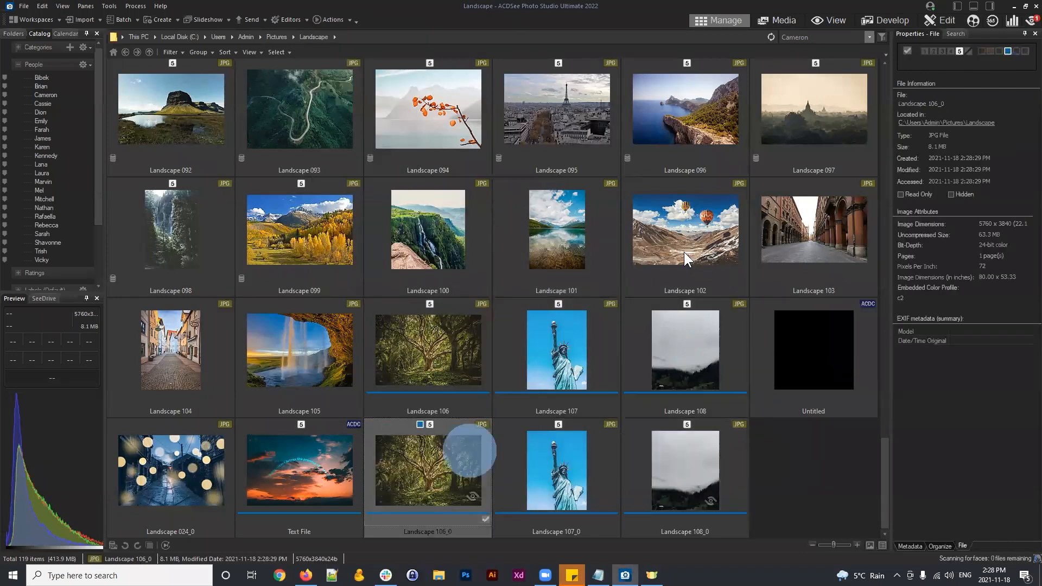
pyautogui.click(827, 19)
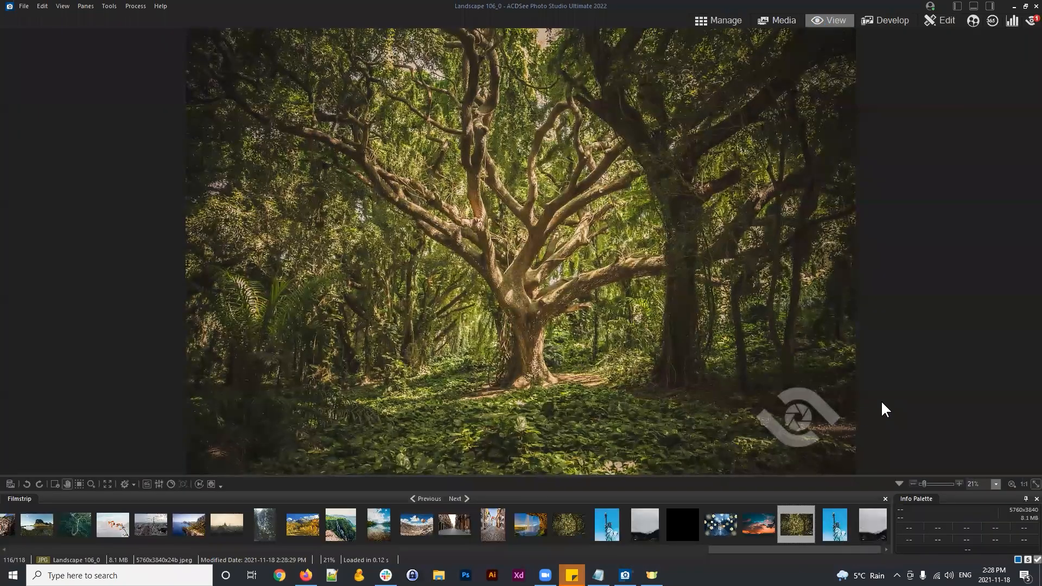
pyautogui.click(838, 525)
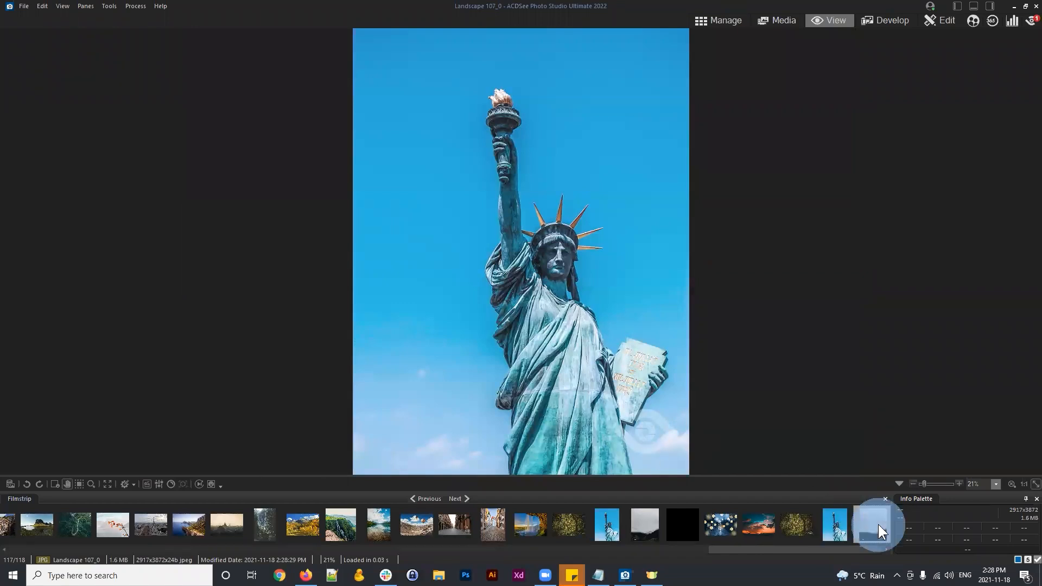
pyautogui.click(878, 525)
pyautogui.click(824, 524)
pyautogui.click(798, 529)
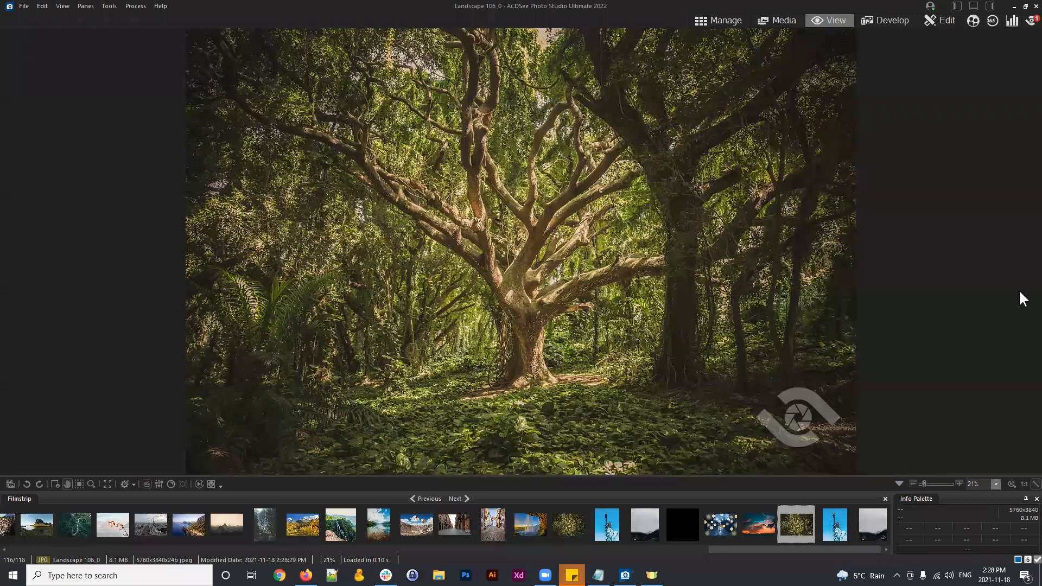
# Return to Manage mode and delete the three processed copies, Landscape 106_0 through Landscape 108_0
pyautogui.click(705, 16)
pyautogui.click(822, 470)
pyautogui.moveTo(782, 484); pyautogui.dragTo(474, 478)
pyautogui.press('Delete')
pyautogui.click(459, 464)
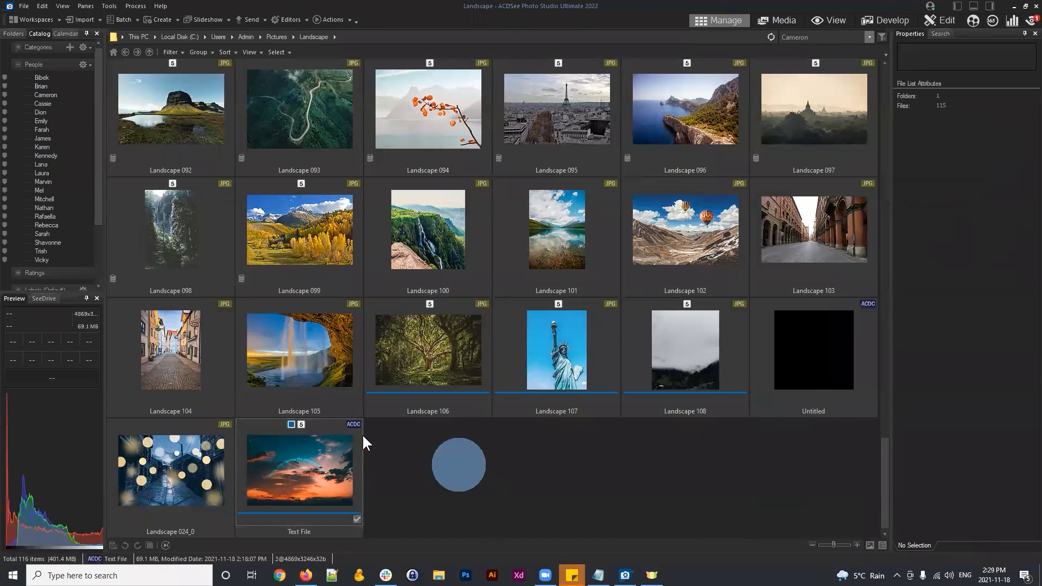
# Open Text File in Edit mode and delete its curved "Every sunset brings the promise" text layer
pyautogui.click(250, 461)
pyautogui.click(944, 19)
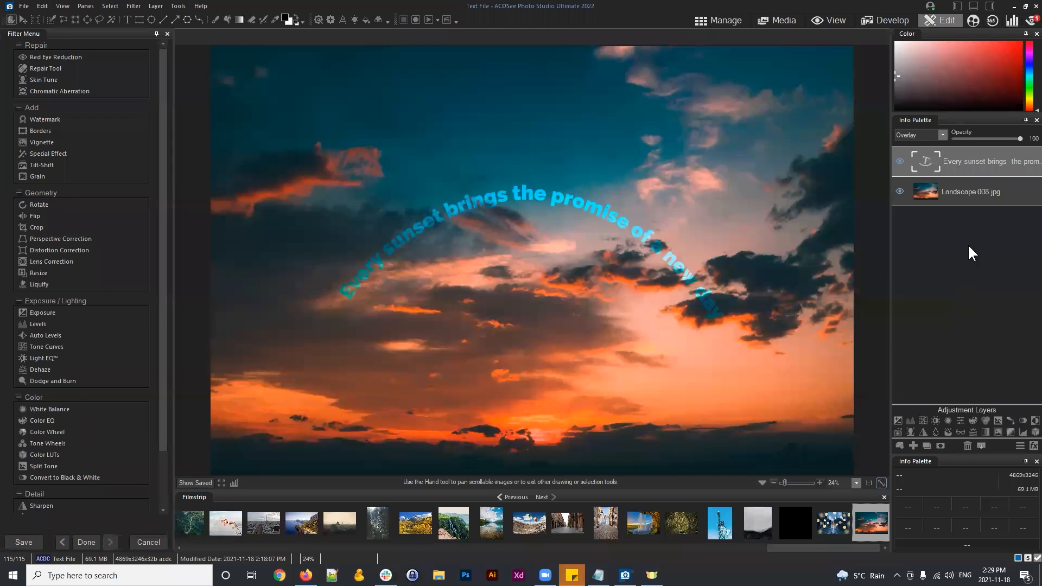
pyautogui.click(968, 446)
# Examine the Watermark filter's image choices and options and the other available filters, without applying any watermark
pyautogui.click(40, 116)
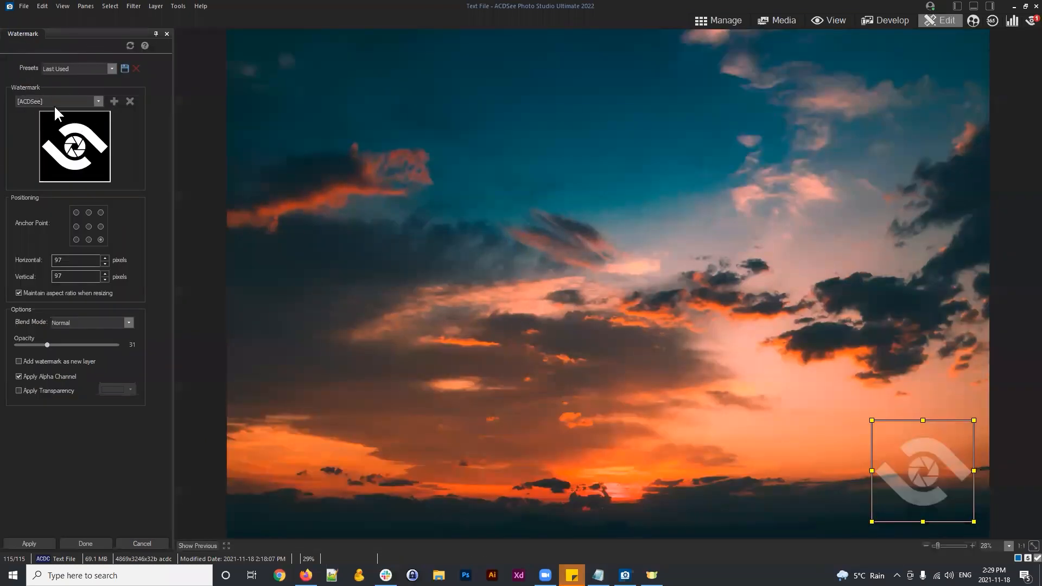
pyautogui.click(93, 102)
pyautogui.click(101, 99)
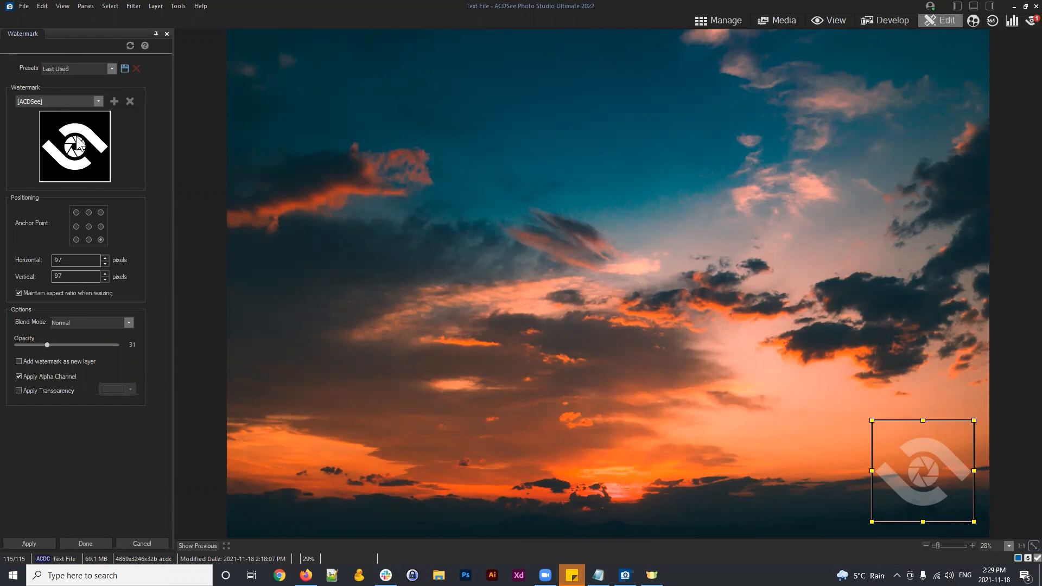
pyautogui.click(142, 543)
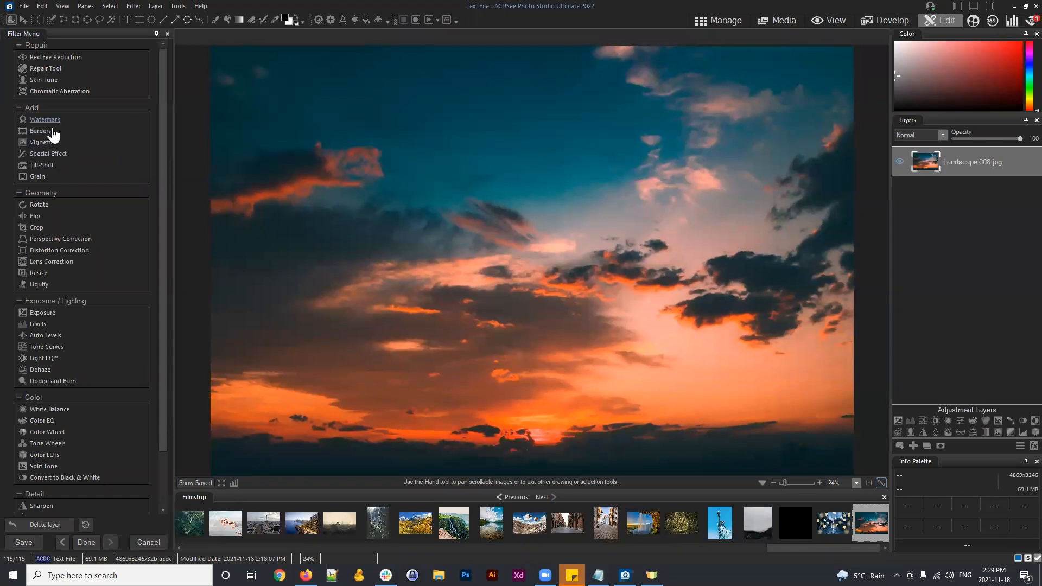
pyautogui.scroll(-3, 87, 434)
pyautogui.scroll(3, 71, 391)
pyautogui.click(47, 120)
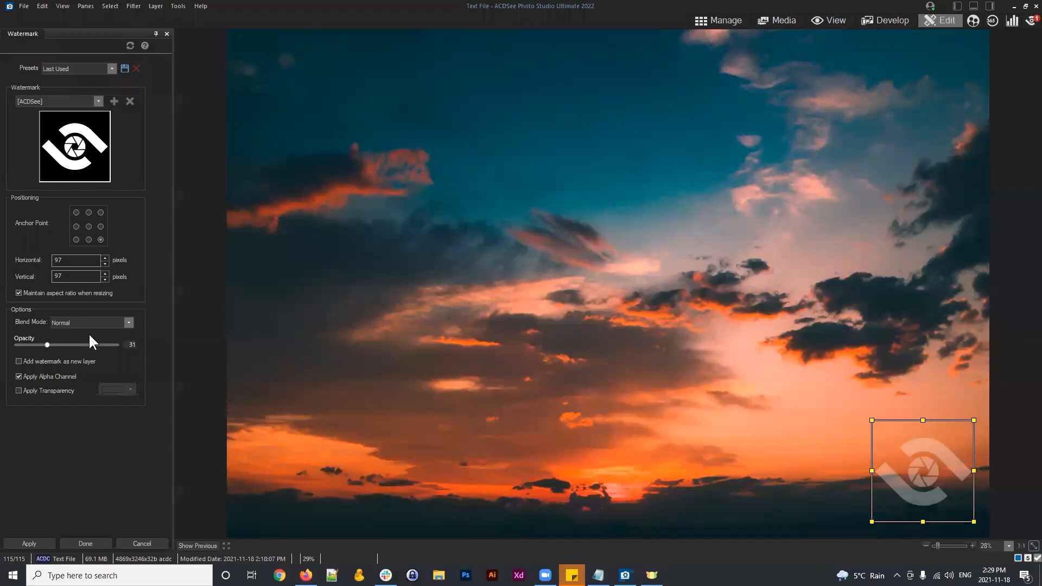
pyautogui.click(99, 101)
pyautogui.click(96, 100)
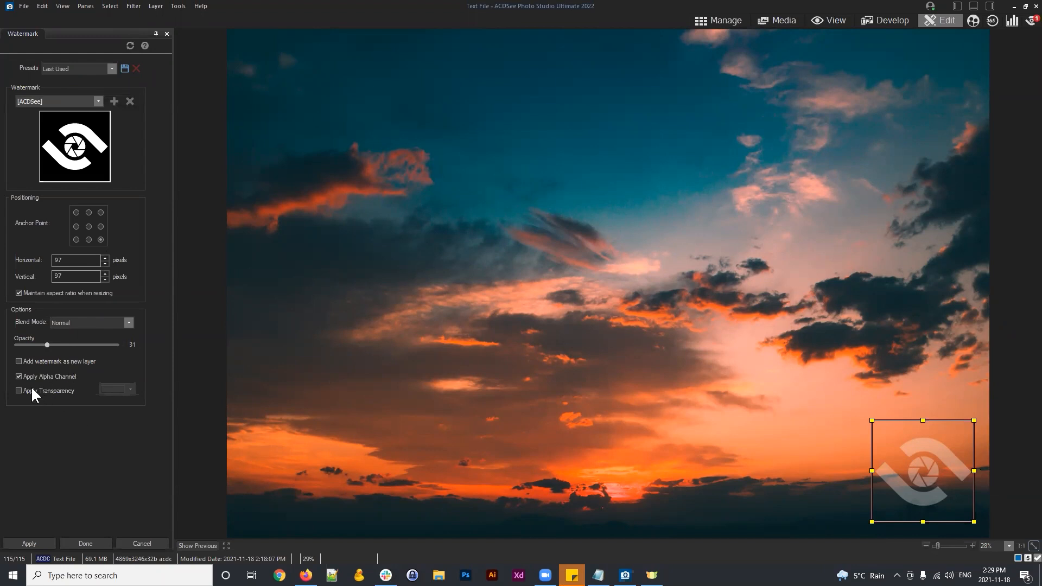
pyautogui.click(142, 543)
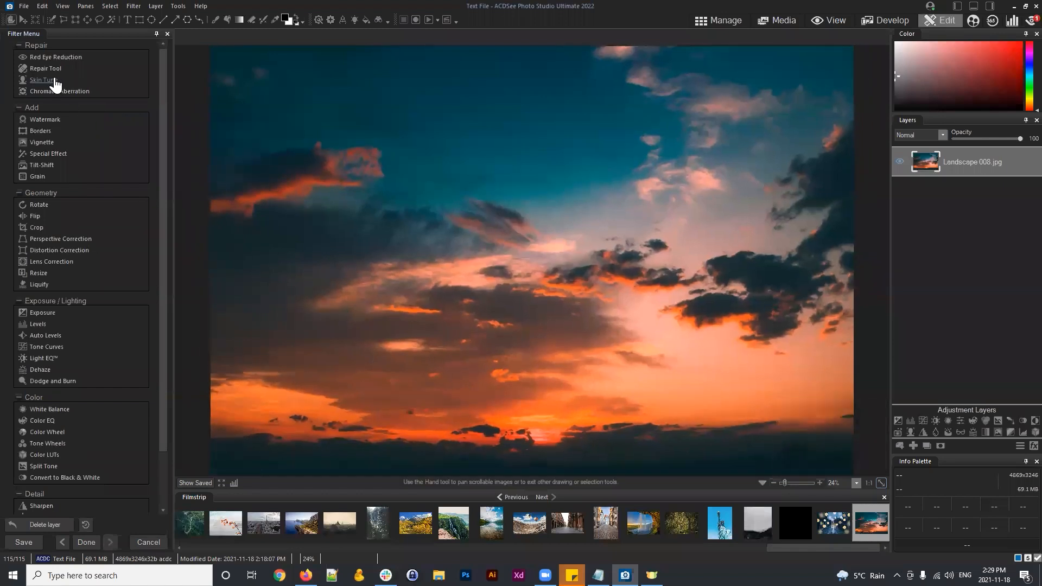
pyautogui.scroll(-2, 62, 225)
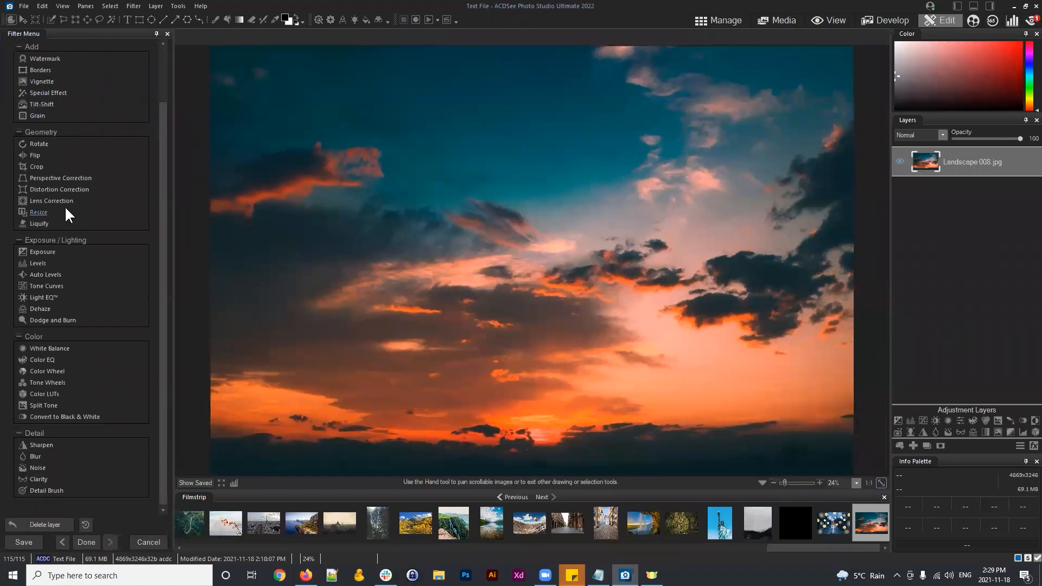
pyautogui.scroll(2, 44, 259)
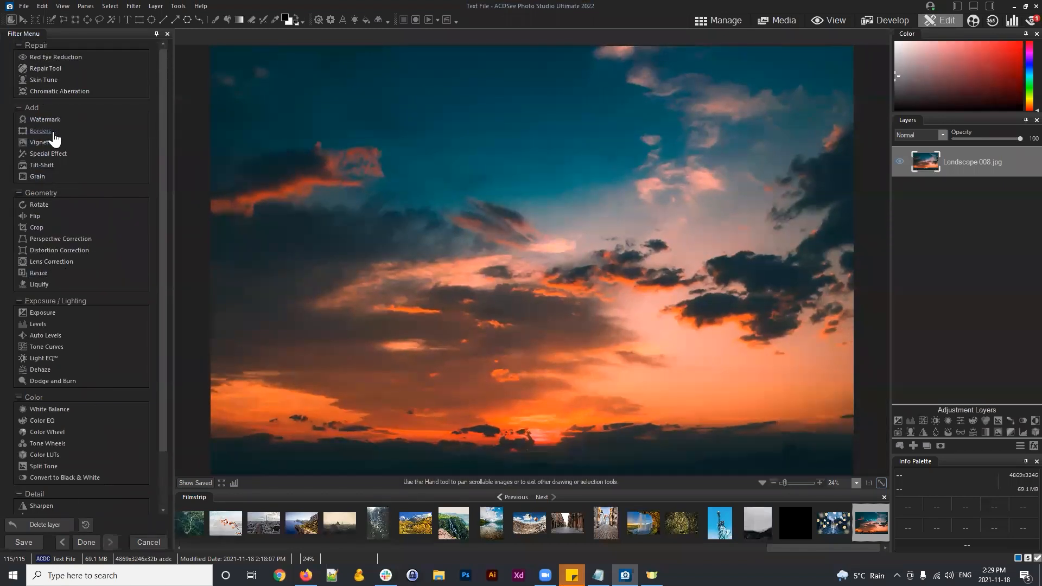
# Review the filter list from Repair to Detail, inspect the Watermark filter's settings with the ACDSee logo, and cancel the filter
pyautogui.scroll(-2, 83, 259)
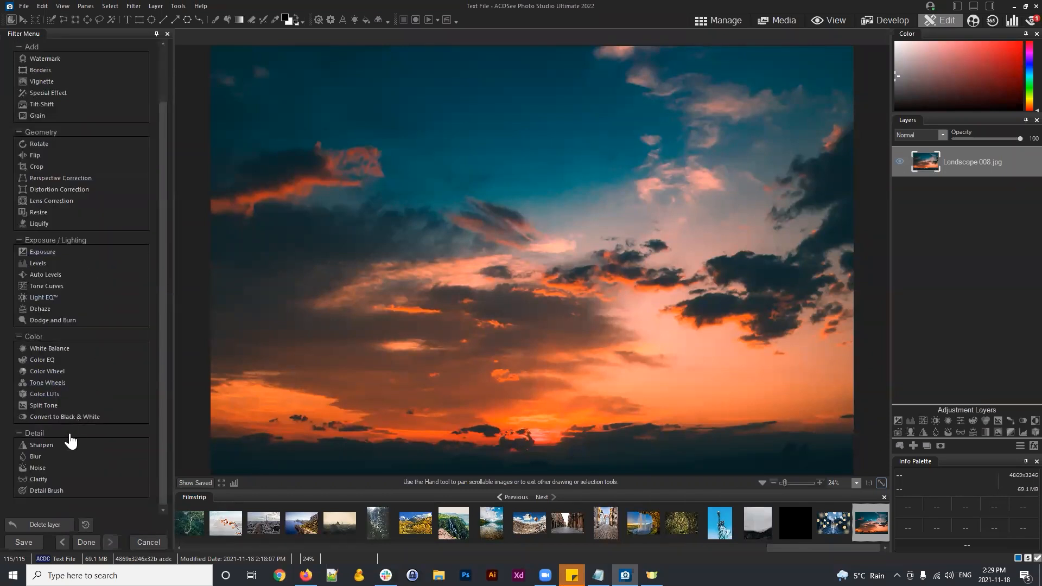
pyautogui.scroll(2, 58, 435)
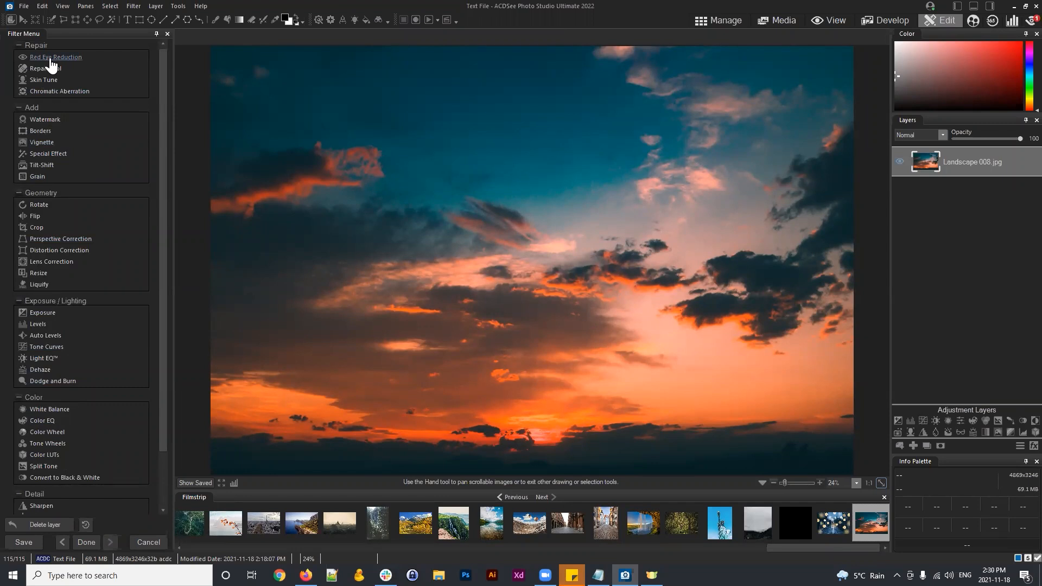
pyautogui.click(44, 120)
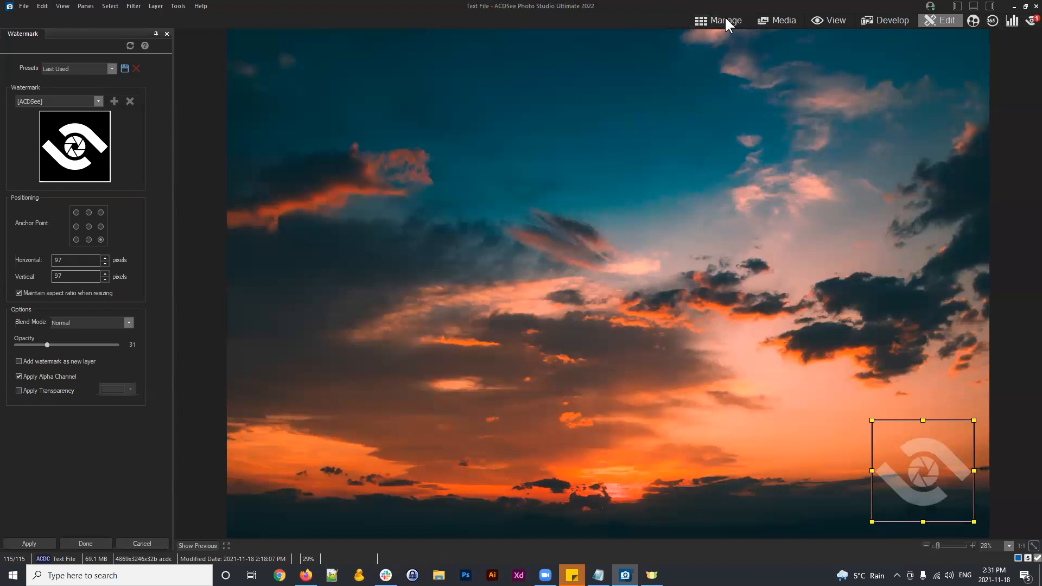
pyautogui.click(136, 543)
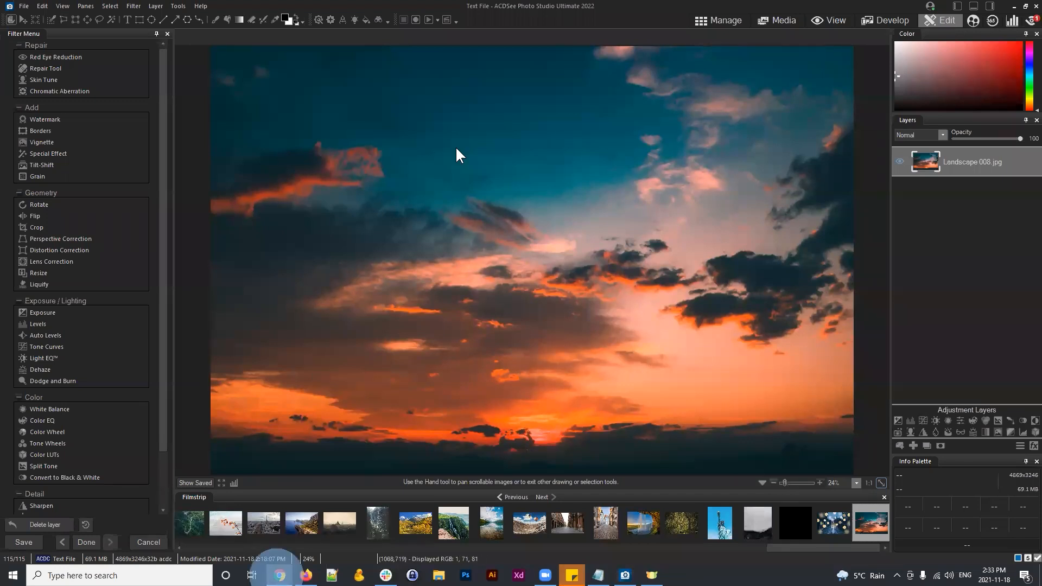
# Switch to Chrome, open youtube.com/acdseephotostudio, and pause the channel's introductory video
pyautogui.click(280, 575)
pyautogui.click(188, 46)
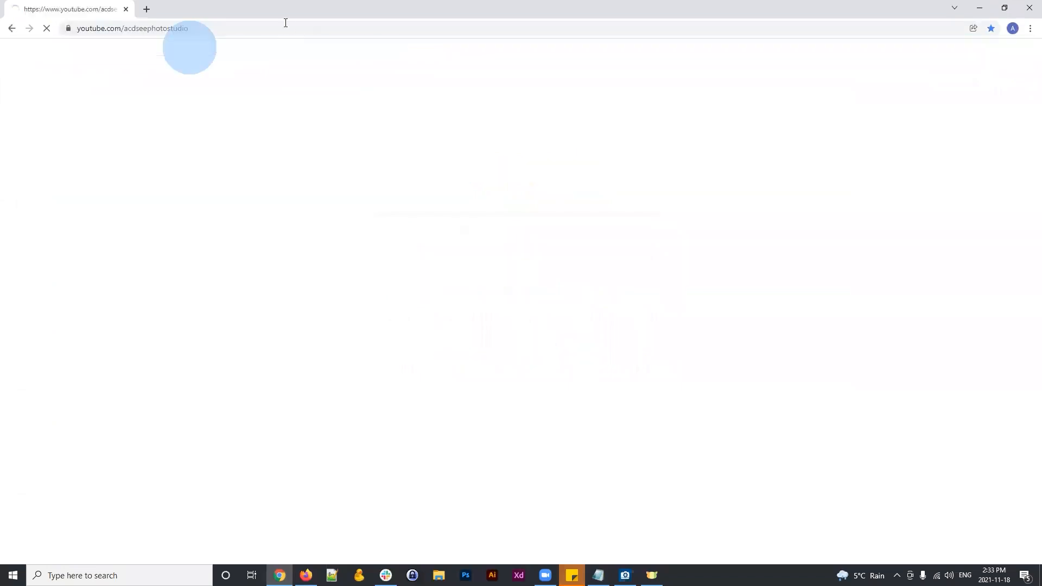
pyautogui.click(278, 27)
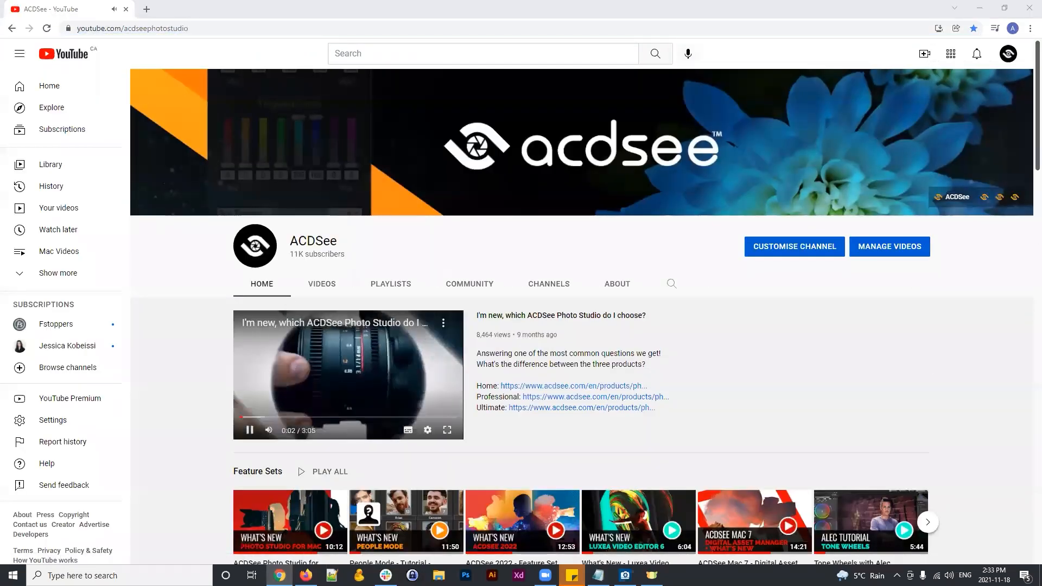
pyautogui.click(436, 355)
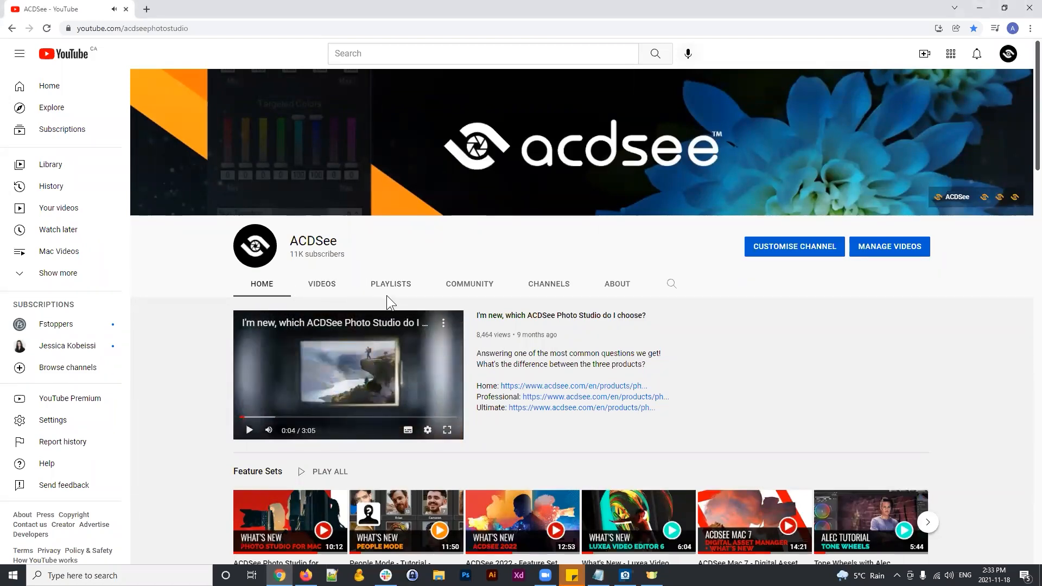
# Open the channel's Workshop playlist from its created playlists and pause the "Edit Mode from the Ground Up" video
pyautogui.click(403, 283)
pyautogui.scroll(-3, 543, 298)
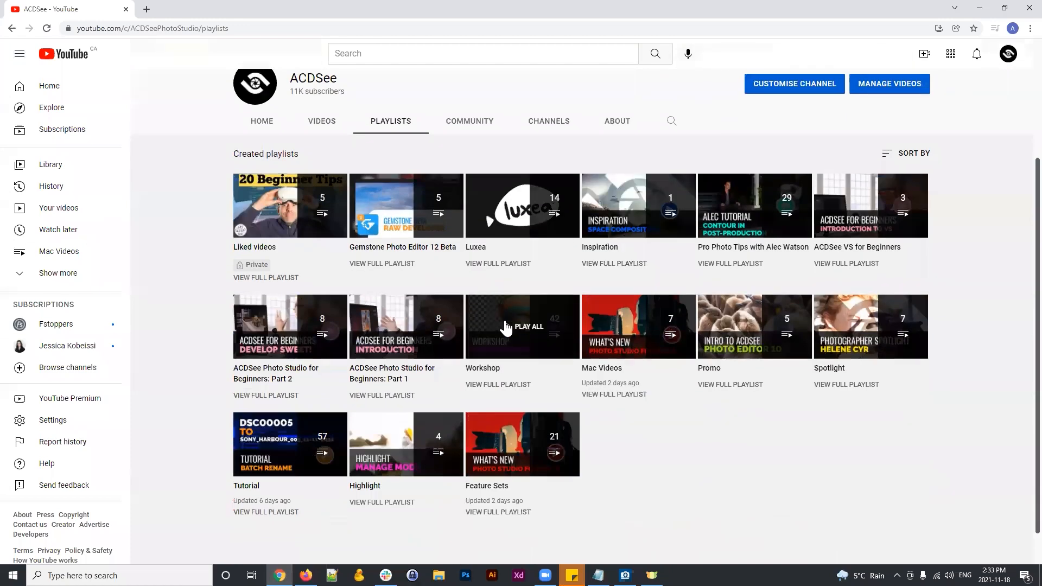
pyautogui.click(519, 326)
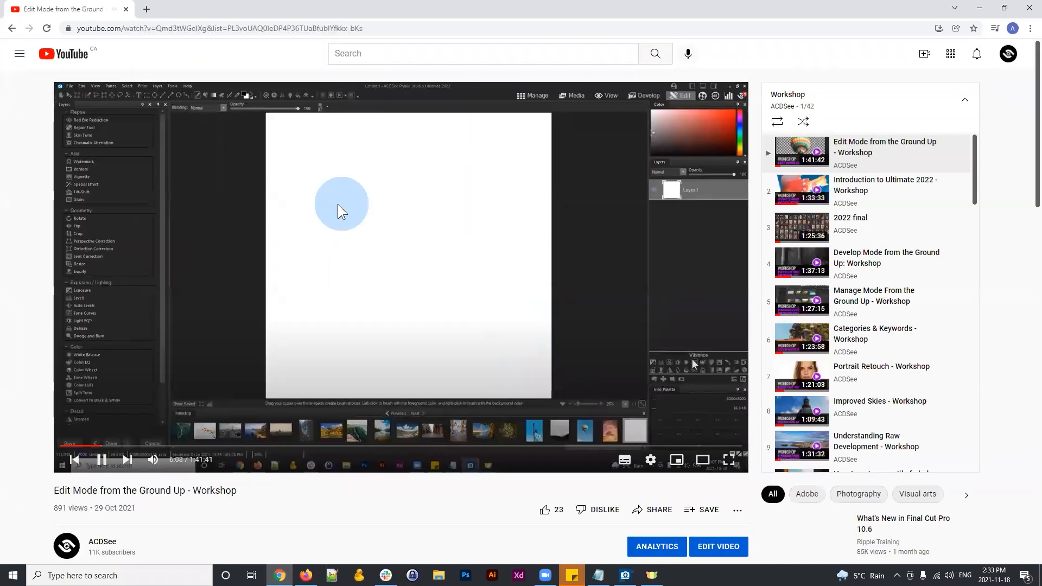
pyautogui.click(338, 205)
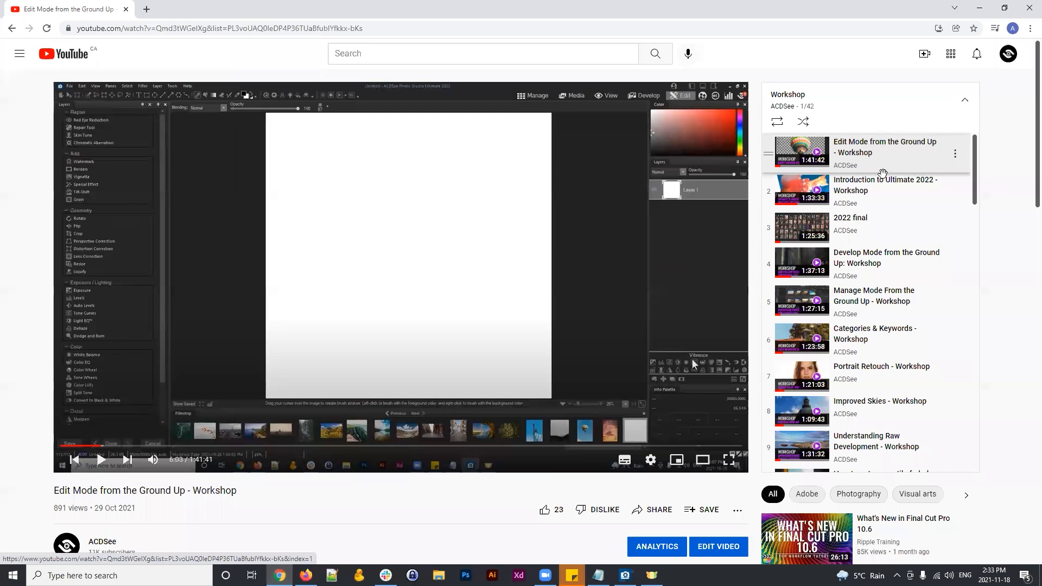
# Look through the Workshop playlist's videos for related sessions on Edit, Develop and Manage modes
pyautogui.scroll(-3, 954, 180)
pyautogui.scroll(2, 933, 214)
pyautogui.scroll(1, 934, 215)
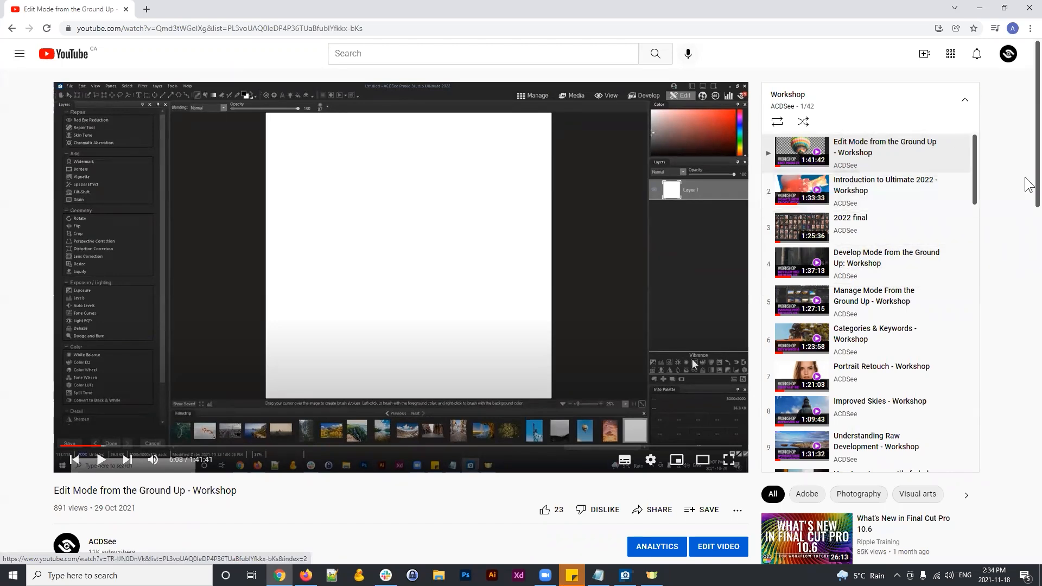
pyautogui.click(977, 163)
pyautogui.moveTo(977, 163); pyautogui.dragTo(924, 126)
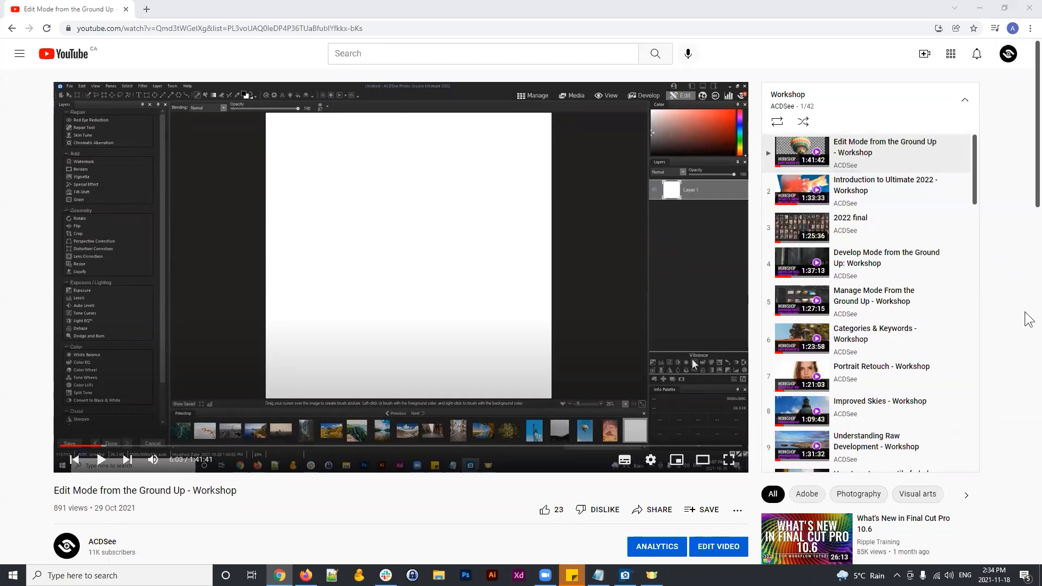
pyautogui.scroll(-1, 890, 207)
pyautogui.scroll(1, 889, 203)
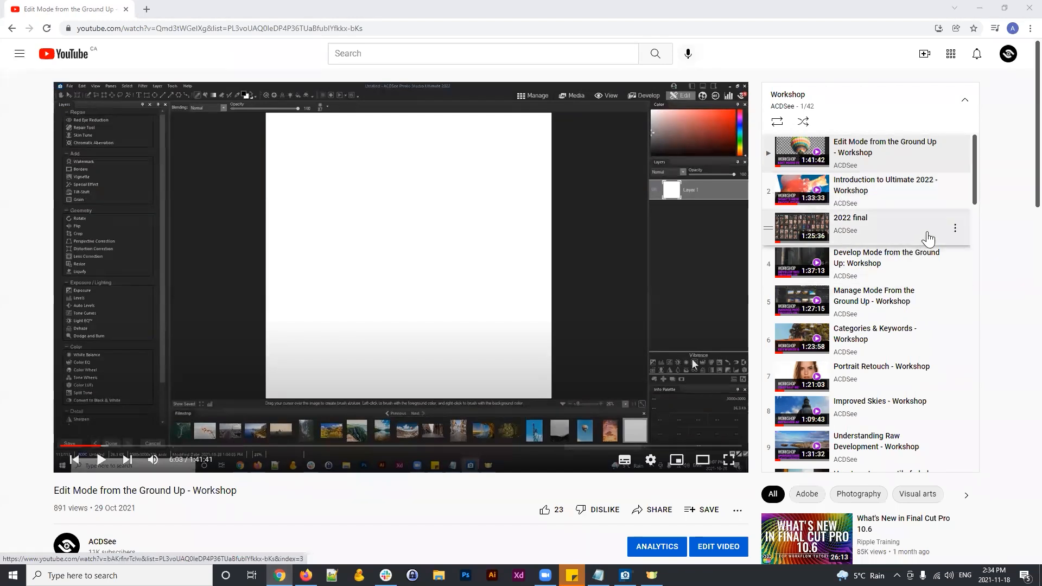
pyautogui.scroll(-4, 885, 227)
pyautogui.scroll(4, 846, 227)
pyautogui.click(1000, 294)
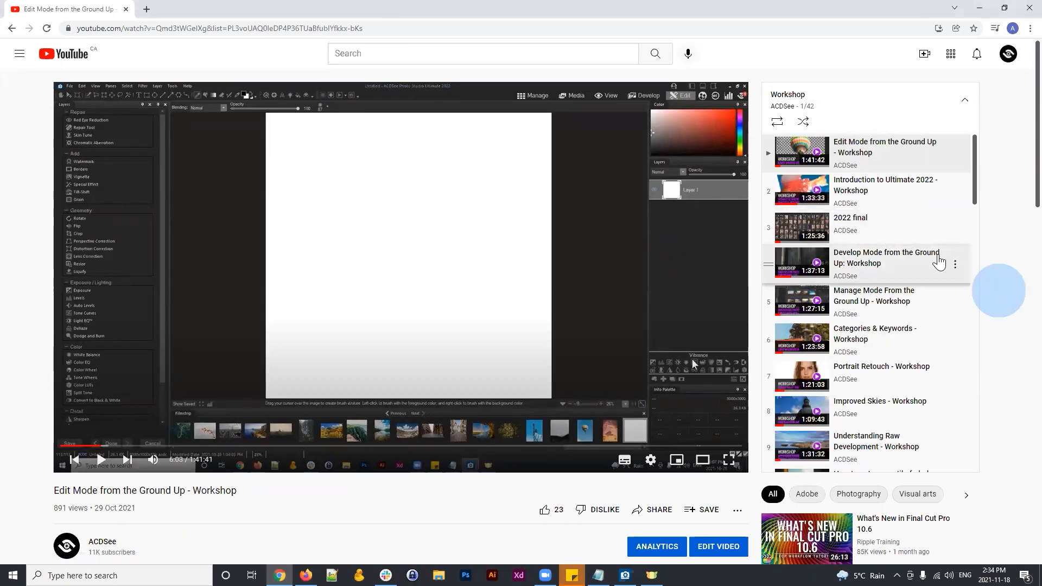